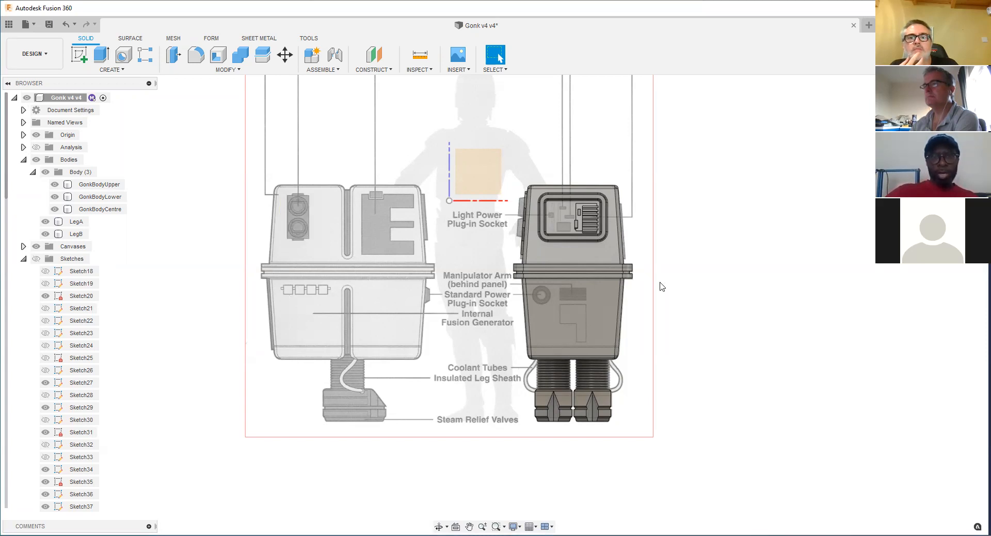
left_click_drag(659, 276, 572, 150)
key("Escape")
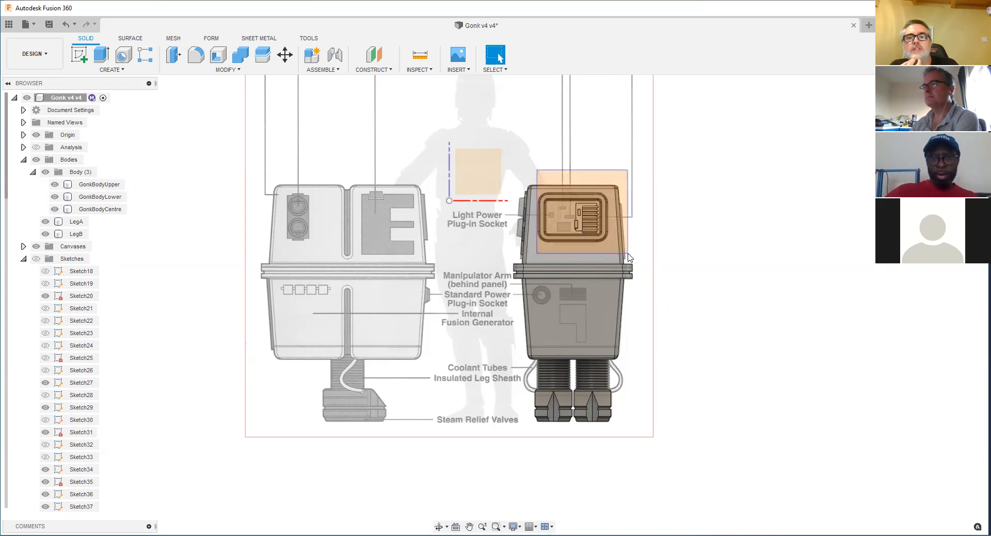
left_click_drag(611, 251, 611, 252)
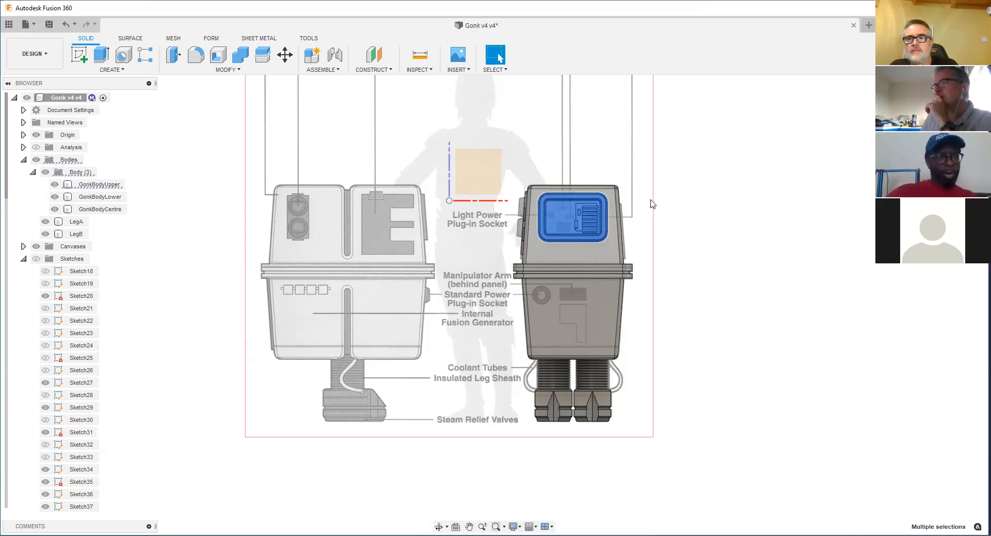
key("Escape")
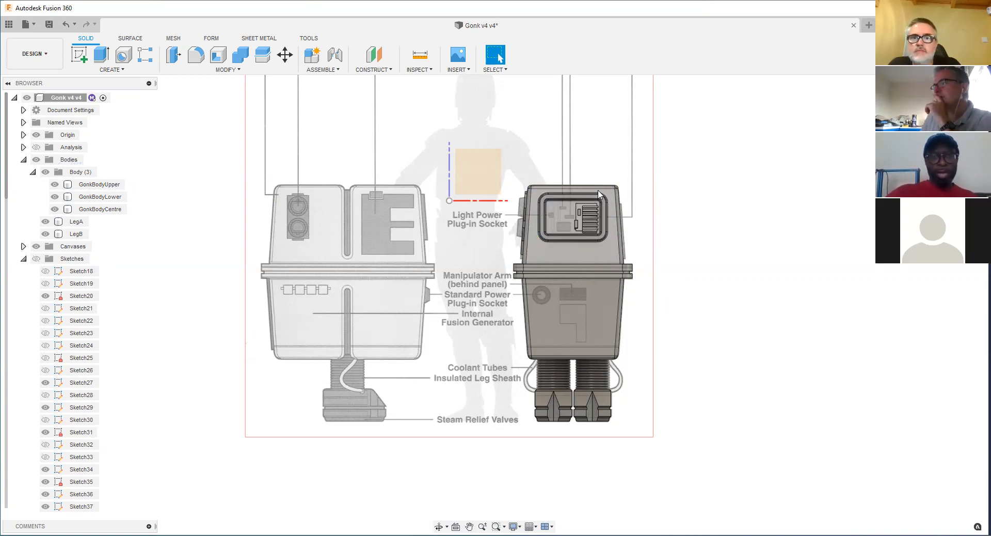
Step: Examine the recessed socket panel on the upper body from the front and at an angle, comparing it with the reference canvas
scroll(599, 195, "up", 4)
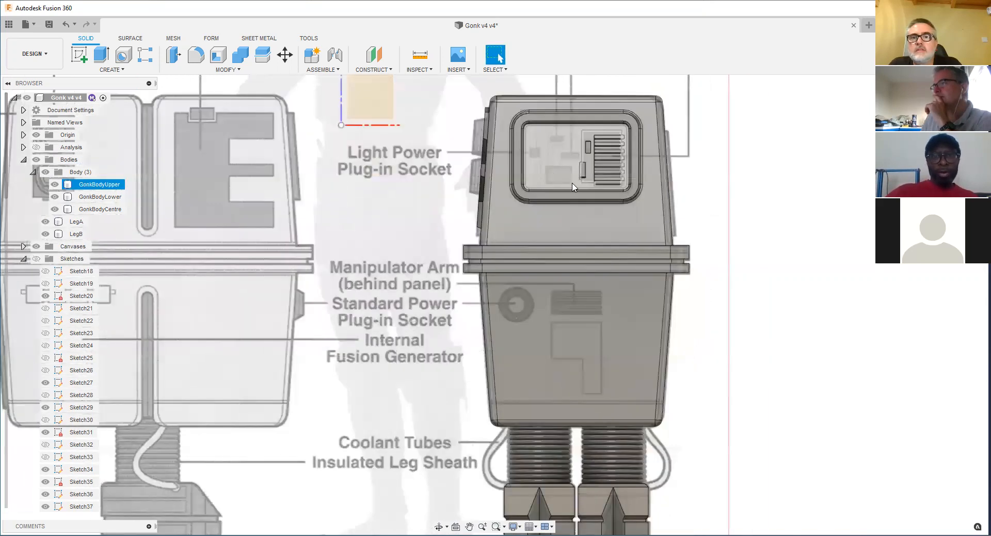
scroll(572, 187, "down", 3)
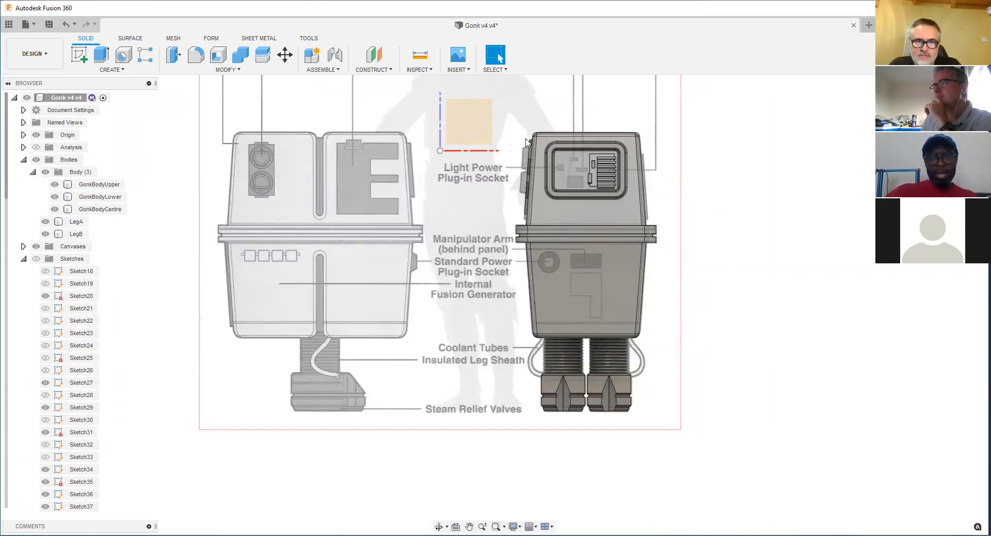
scroll(616, 139, "up", 2)
scroll(591, 201, "up", 2)
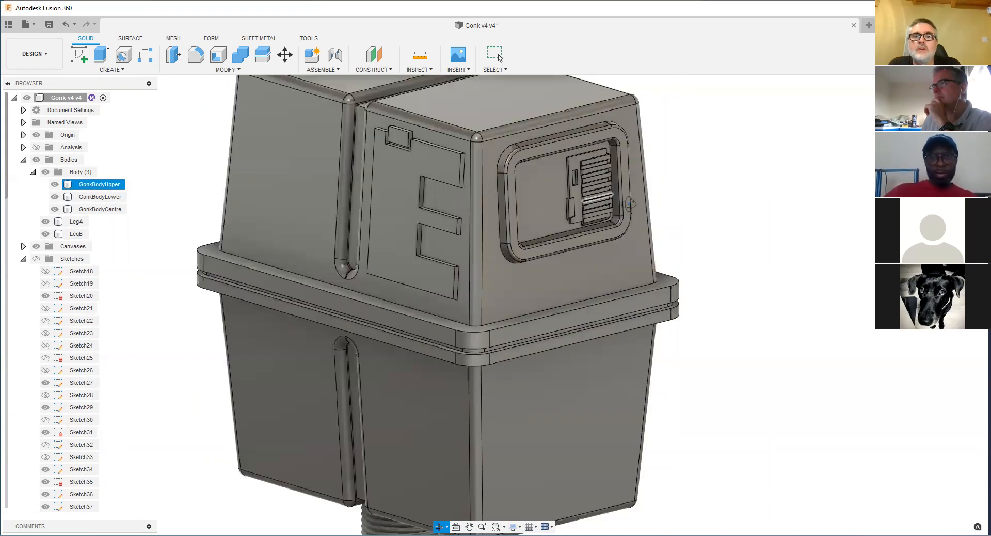
scroll(576, 163, "up", 3)
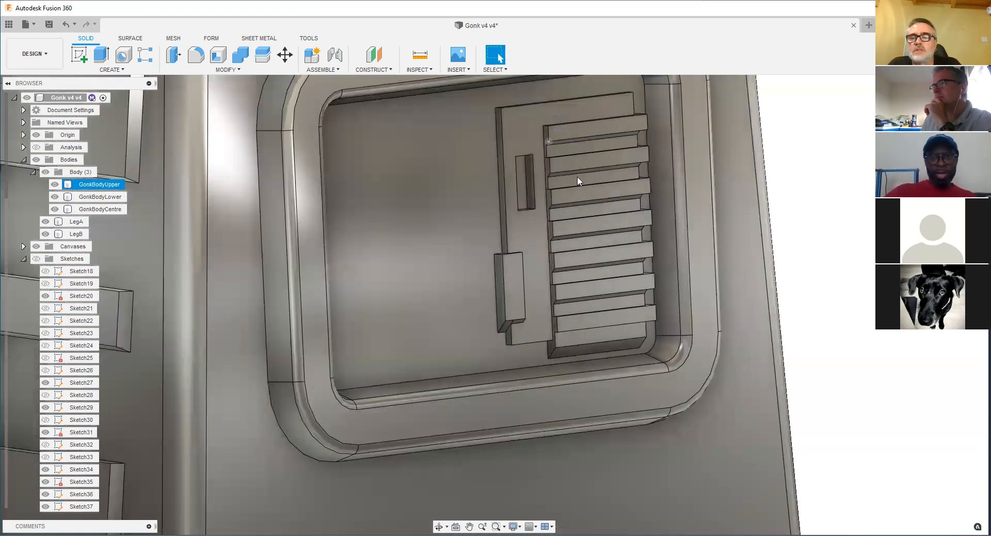
scroll(593, 183, "down", 5)
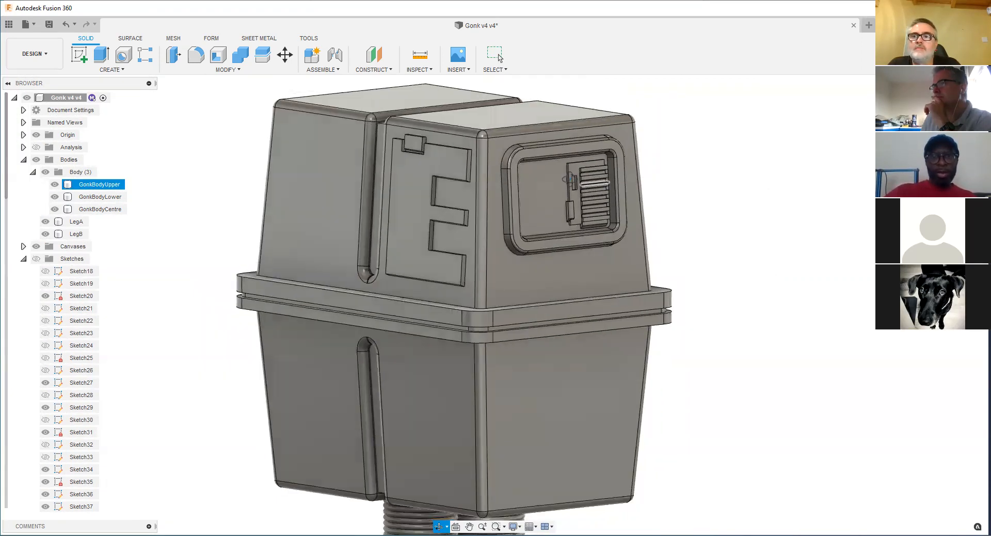
left_click(499, 57)
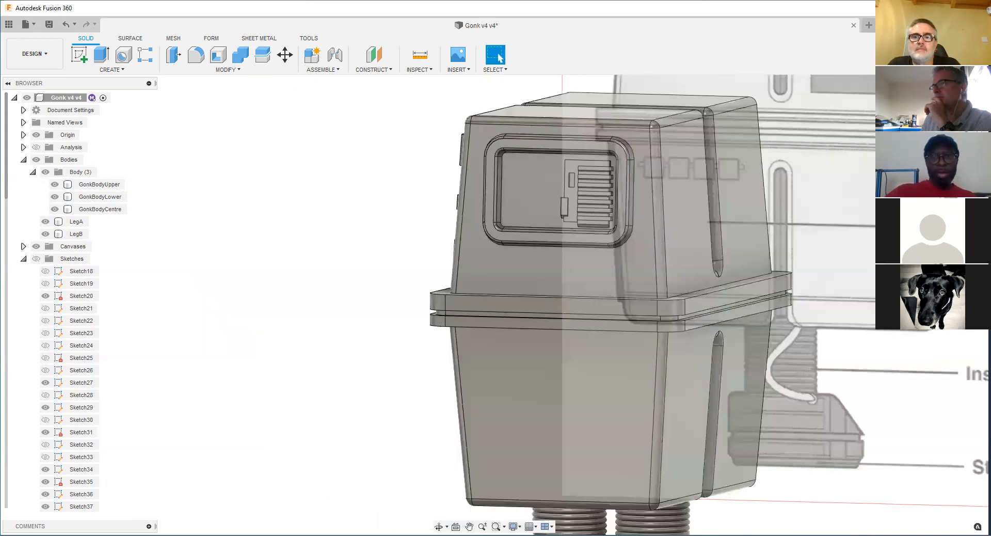
scroll(376, 261, "down", 4)
scroll(439, 266, "down", 2)
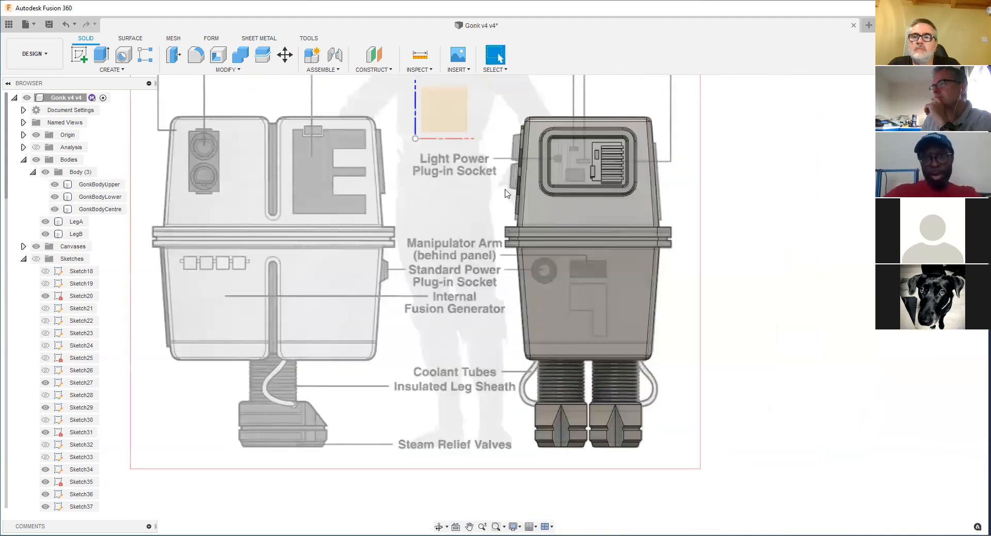
left_click(613, 165)
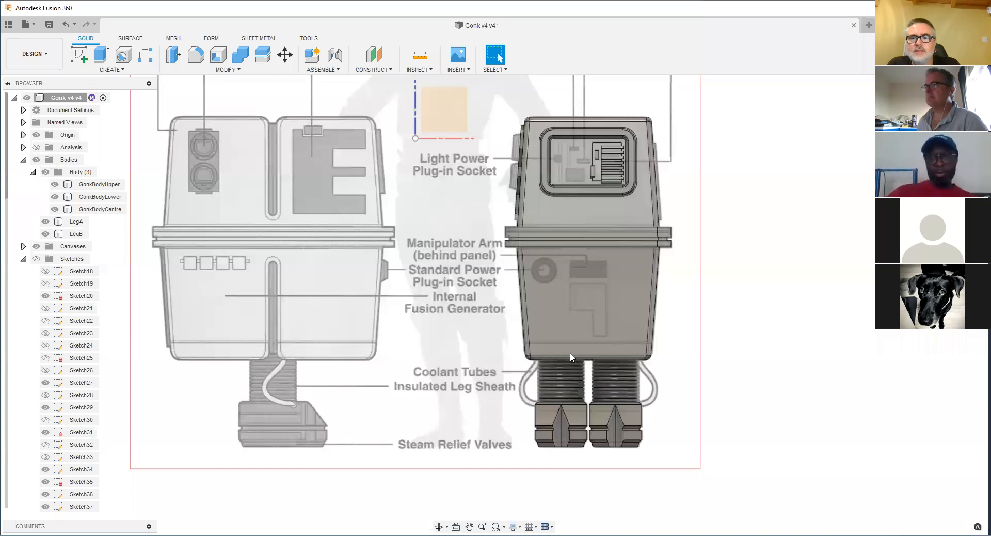
scroll(570, 353, "down", 2)
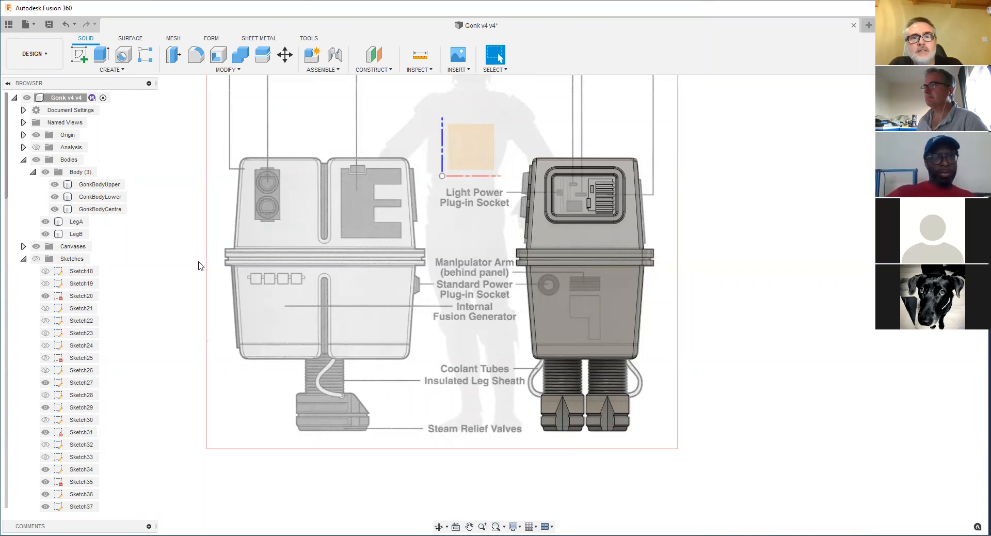
Step: Inspect the slatted vent block inside the recess close up and check which panel details on the reference canvas remain unmodelled
middle_click_drag(551, 240, 507, 270)
scroll(507, 270, "up", 2)
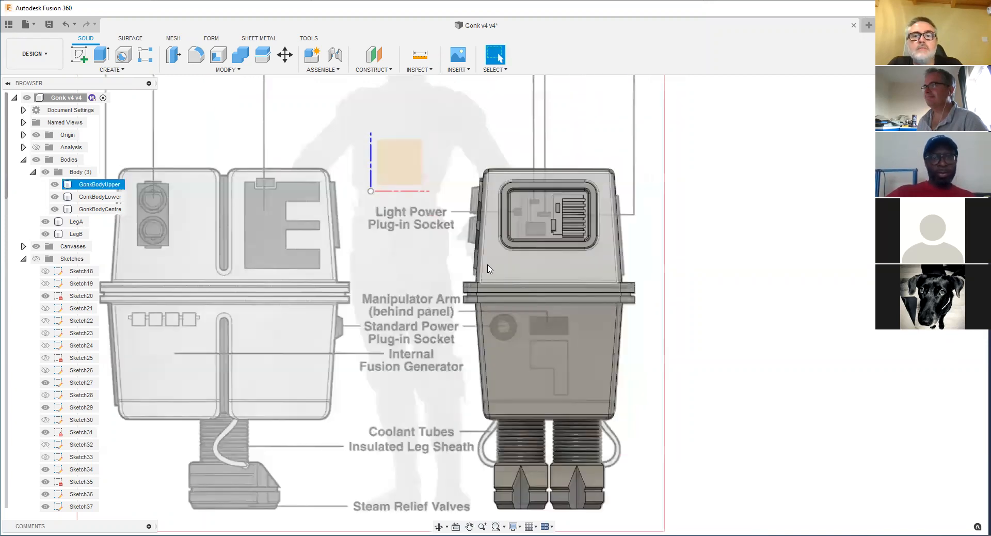
scroll(539, 209, "up", 3)
middle_click_drag(538, 207, 658, 198, "shift")
scroll(565, 172, "up", 3)
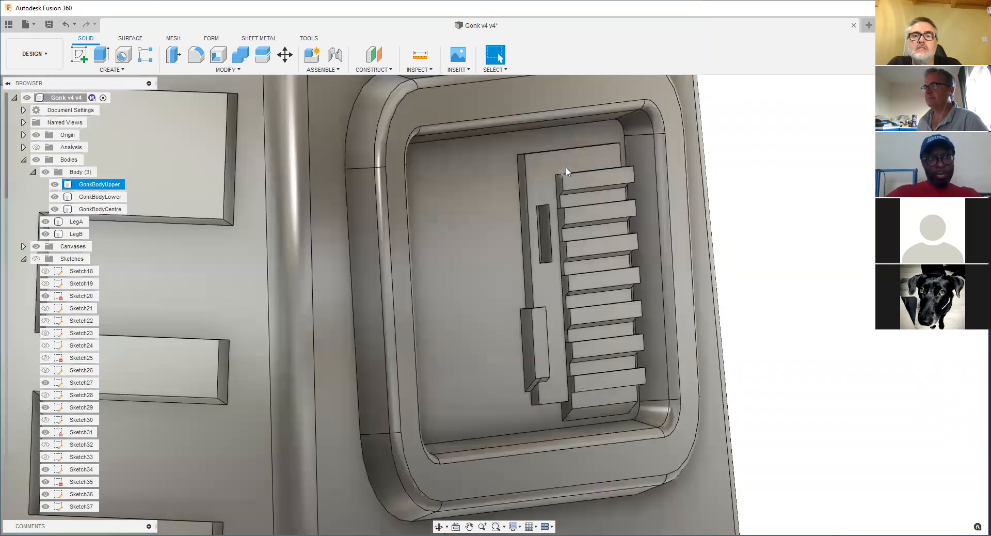
middle_click_drag(567, 170, 576, 168, "shift")
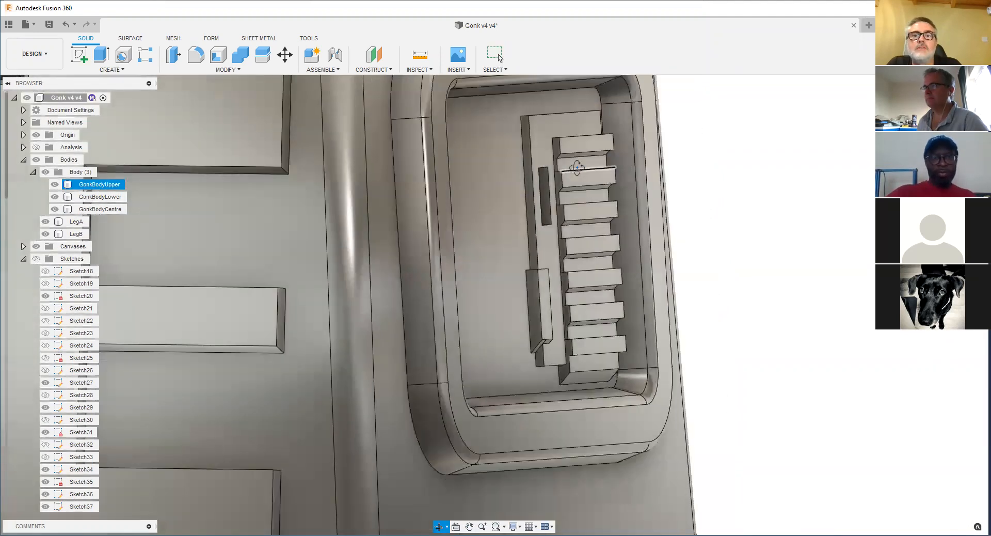
scroll(576, 168, "up", 2)
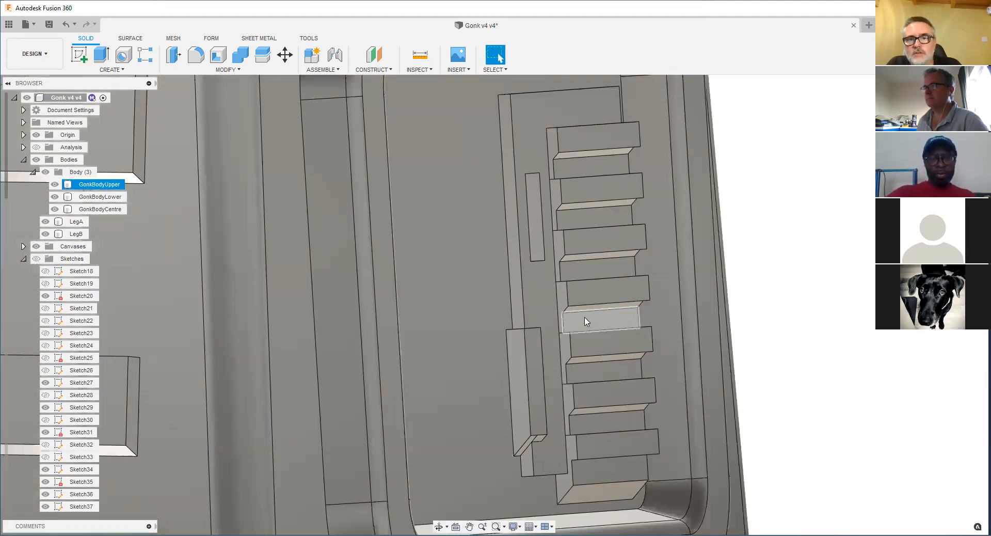
scroll(585, 317, "down", 3)
middle_click_drag(584, 317, 564, 318, "shift")
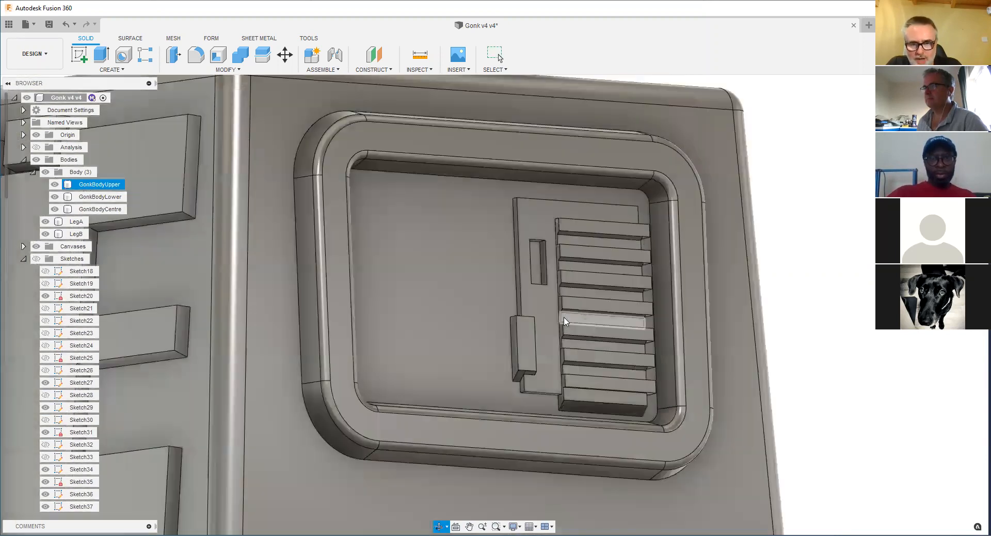
scroll(564, 321, "down", 6)
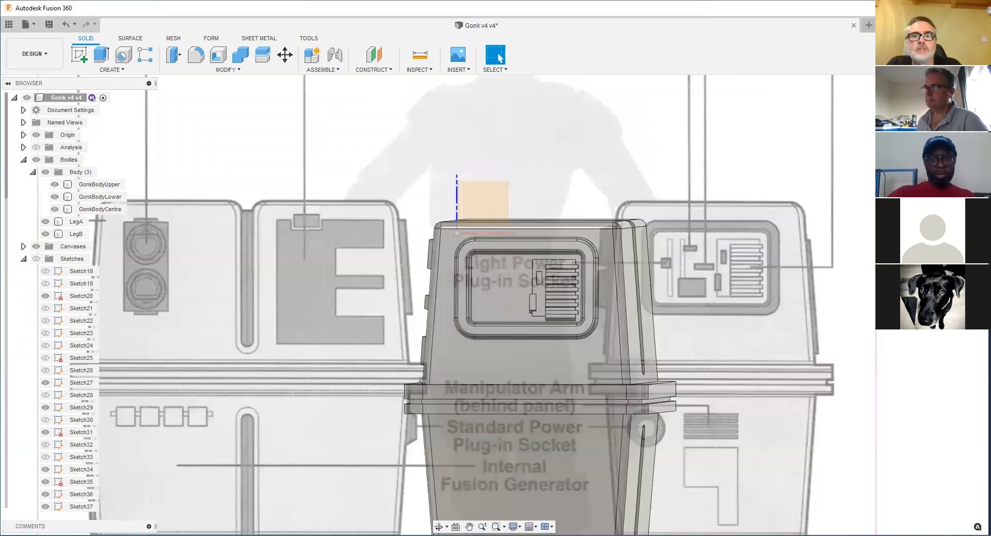
left_click(540, 295)
scroll(540, 295, "up", 5)
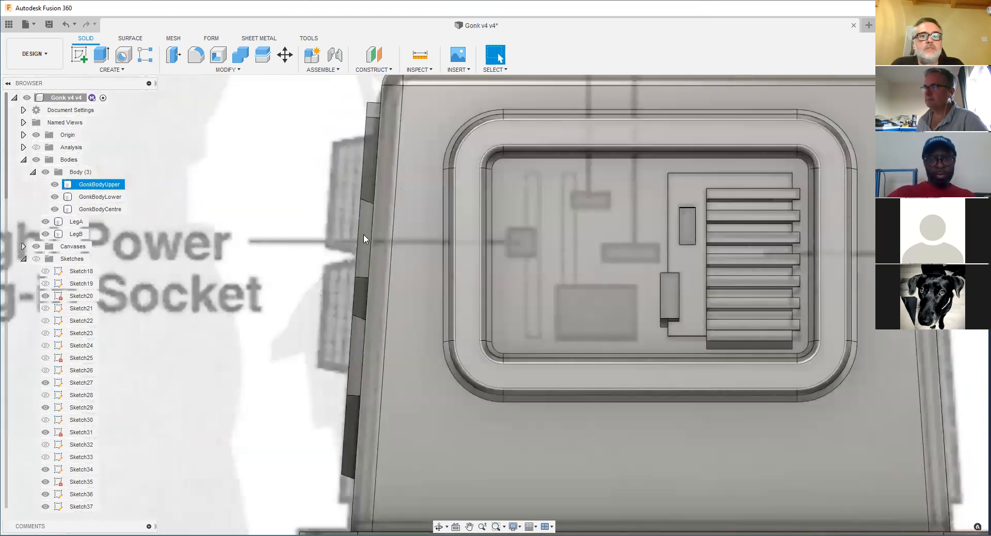
scroll(364, 238, "down", 5)
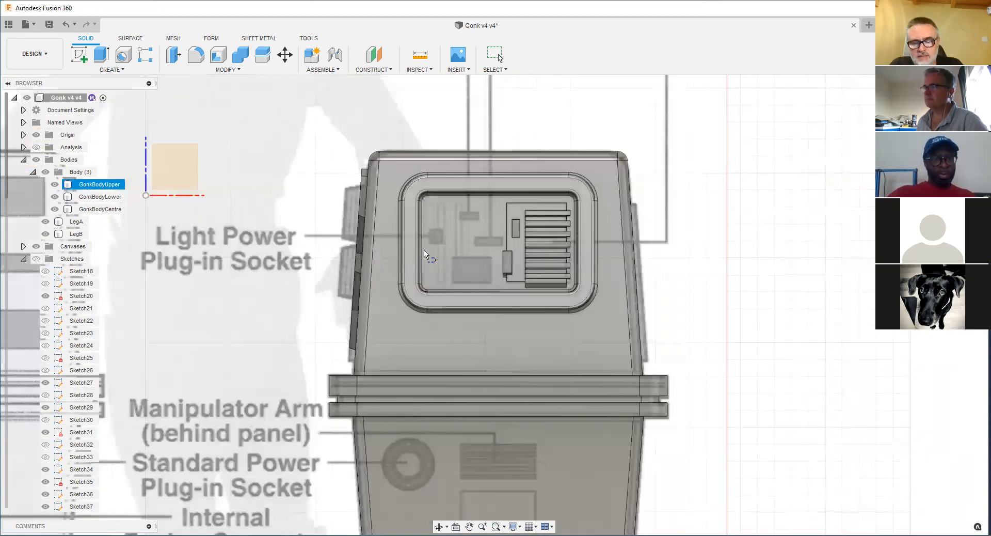
scroll(424, 253, "down", 2)
middle_click_drag(425, 254, 588, 153, "shift")
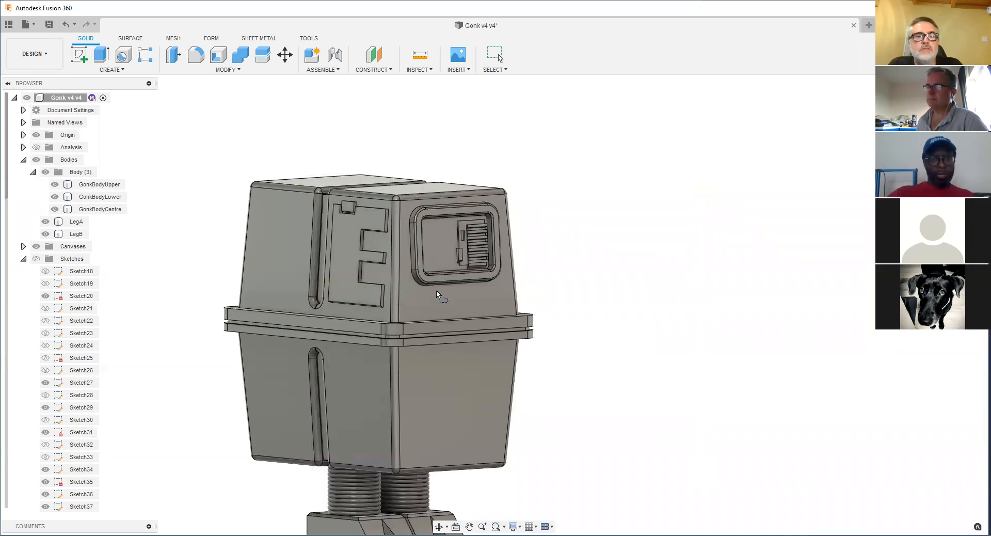
Step: Sketch rectangles on the recessed panel face, tracing the canvas's large block, the tall narrow strip above it and the small block beside the strip
left_click(363, 223)
left_click(105, 60)
scroll(369, 175, "up", 5)
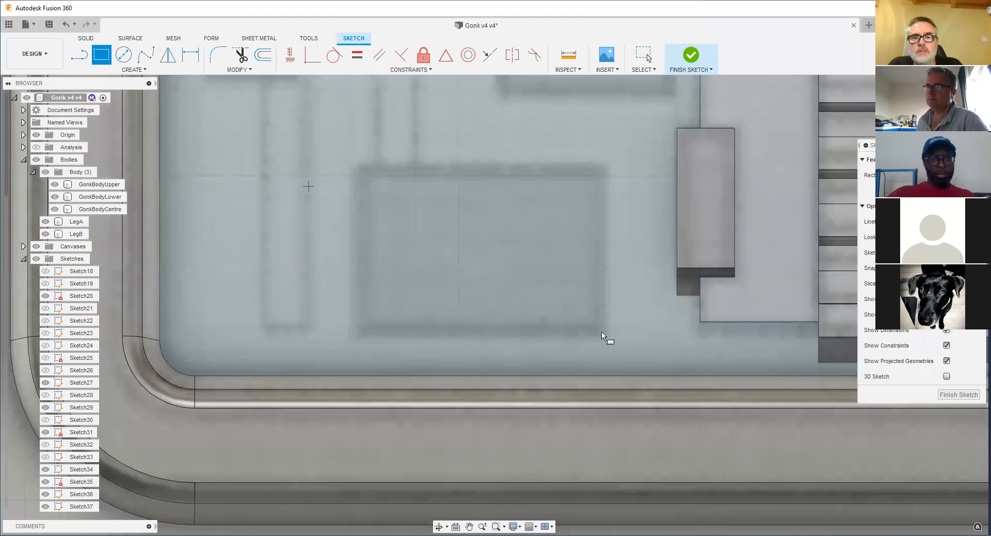
scroll(575, 302, "down", 5)
middle_click_drag(492, 267, 511, 171)
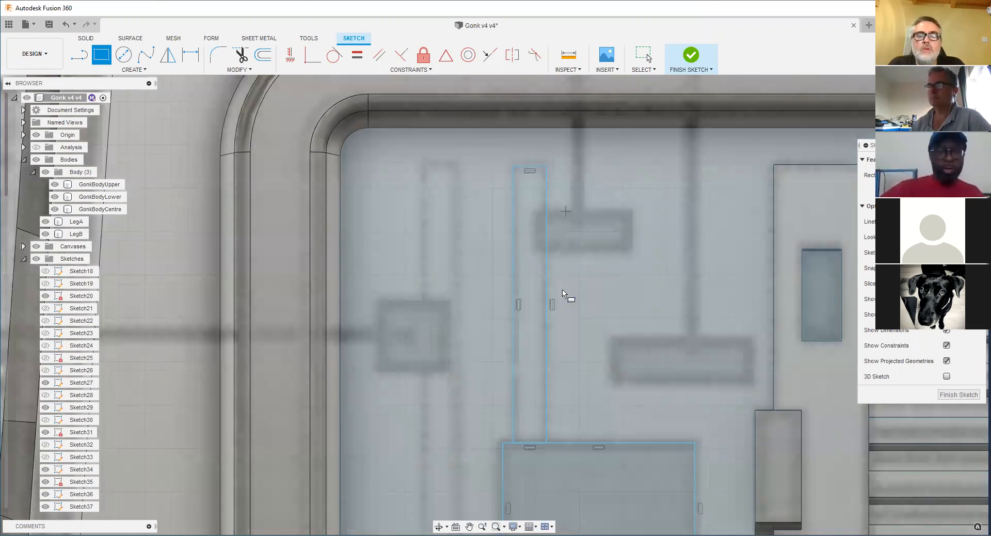
scroll(519, 258, "down", 10)
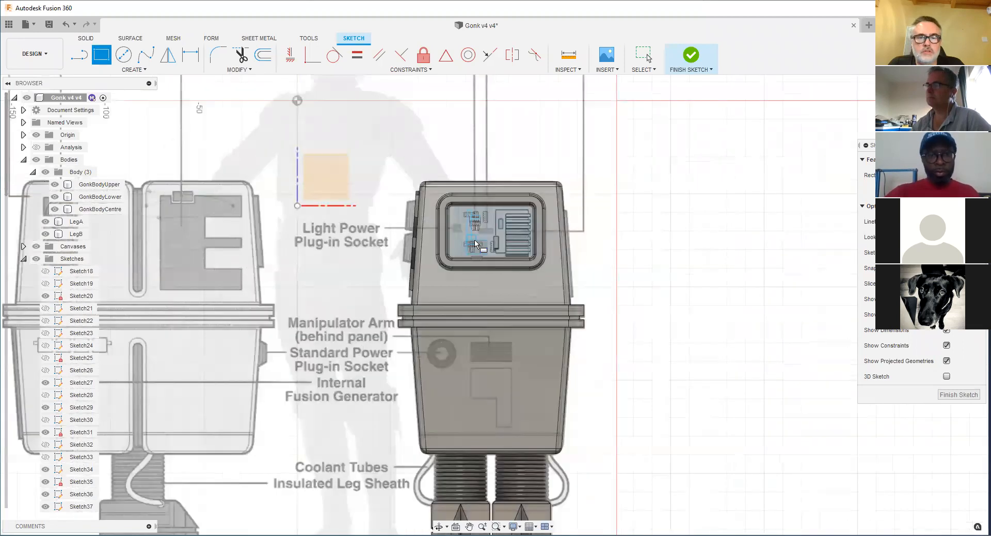
scroll(475, 243, "up", 3)
scroll(475, 243, "up", 2)
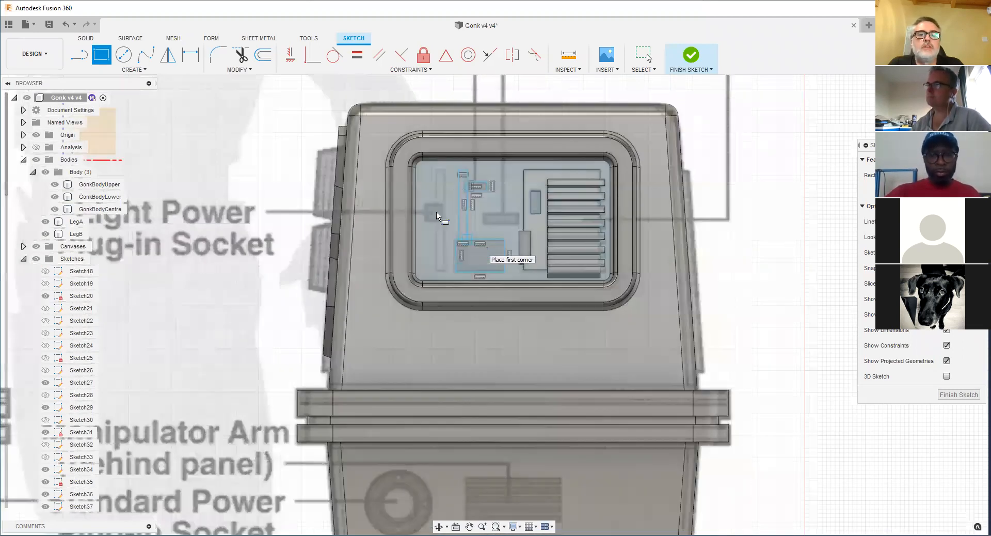
scroll(470, 255, "up", 5)
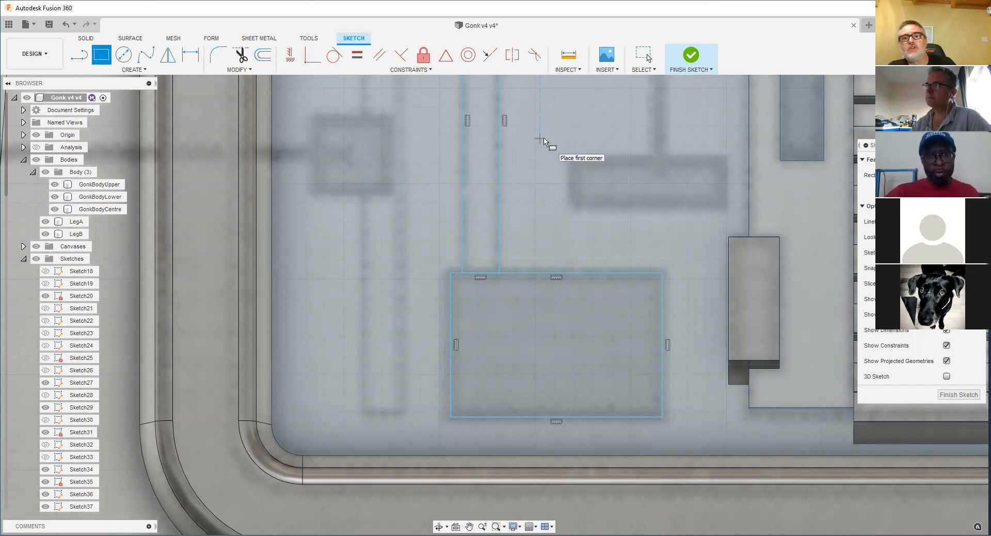
Step: Measure the distance between the two long vertical edges of the narrow strip in the sketch
left_click(562, 54)
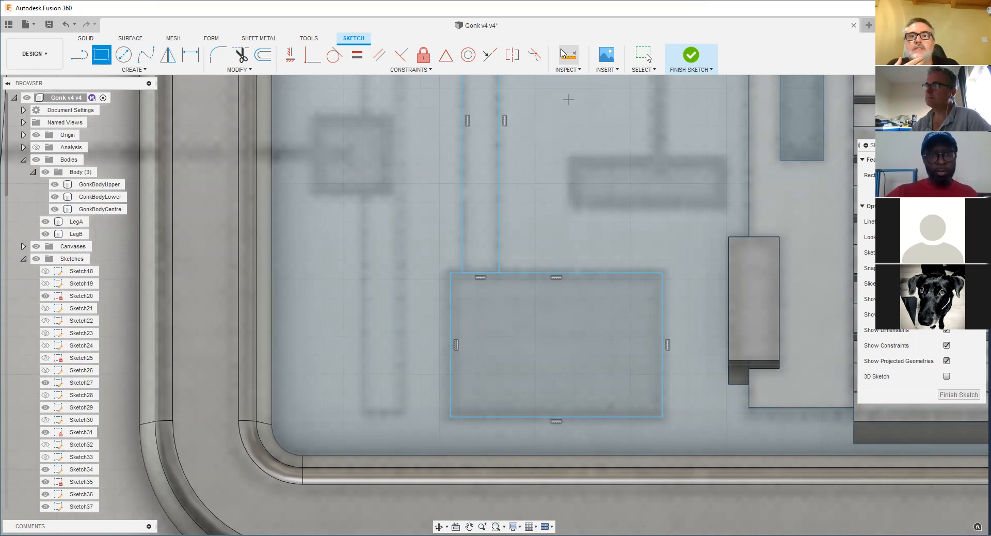
left_click(498, 191)
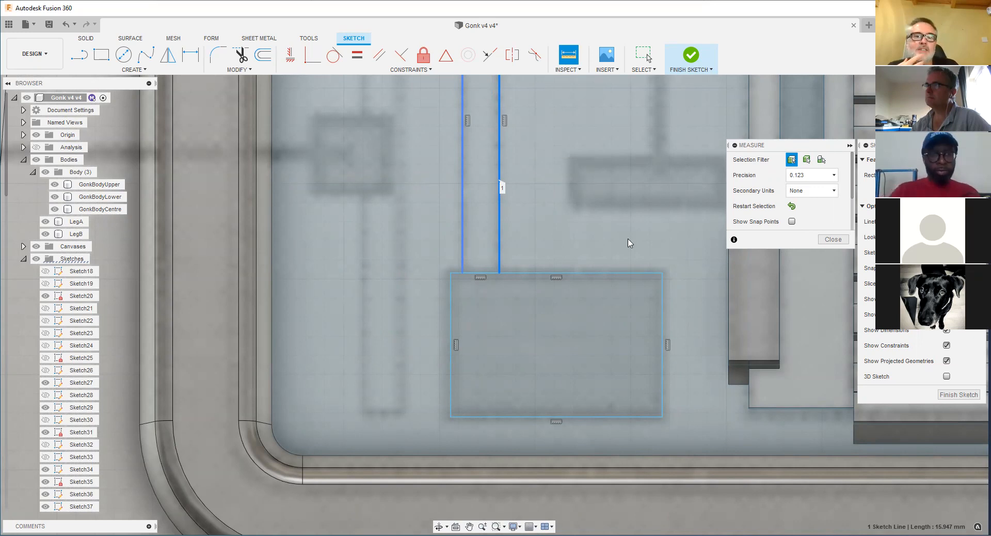
left_click(454, 244)
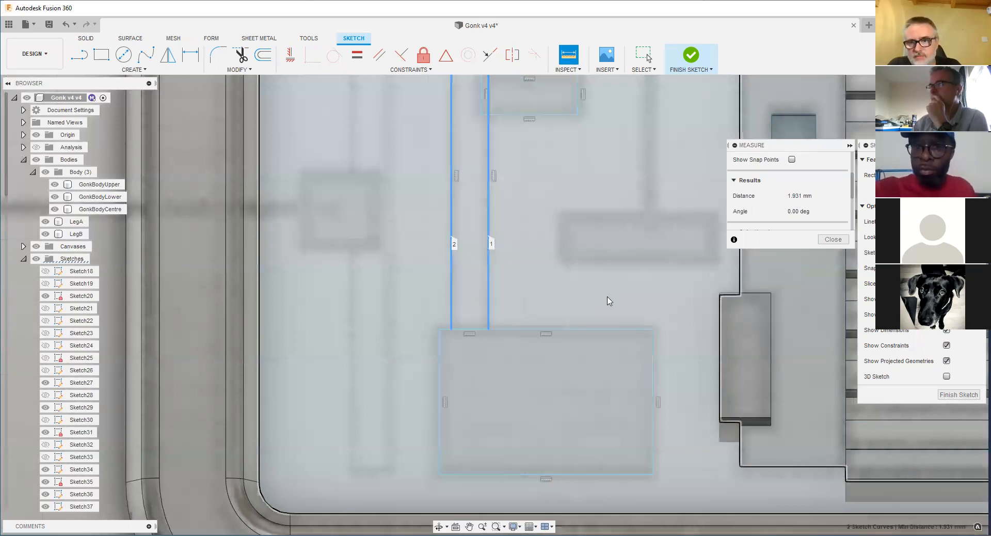
key("Escape")
Step: Examine the sketched strip and blocks in the recess against the reference canvas and from an angled view
scroll(652, 287, "down", 5)
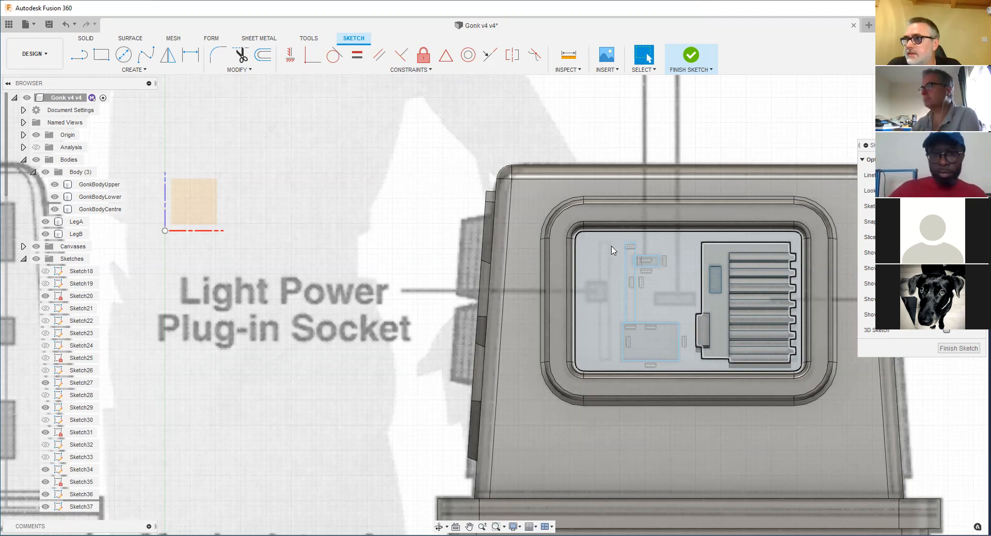
scroll(613, 251, "up", 4)
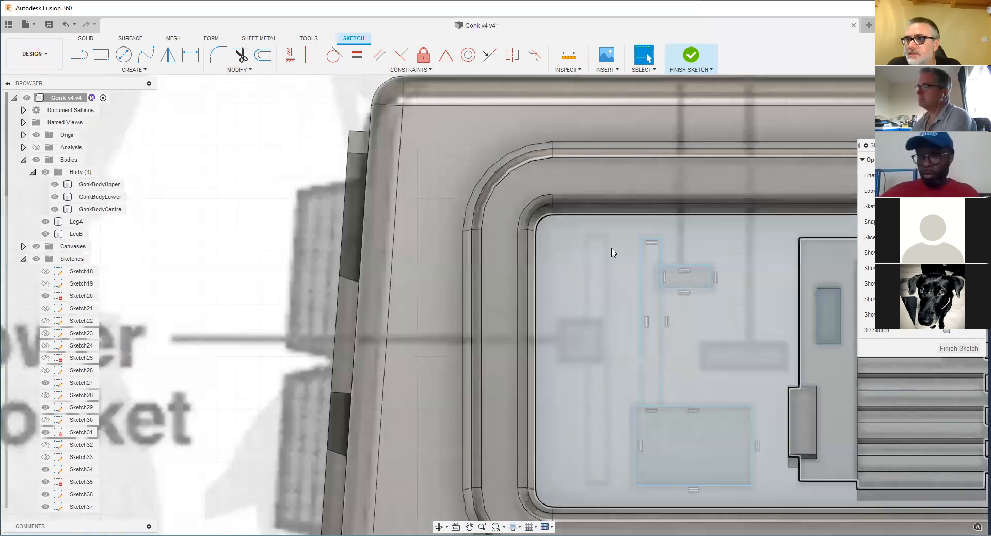
scroll(612, 253, "up", 2)
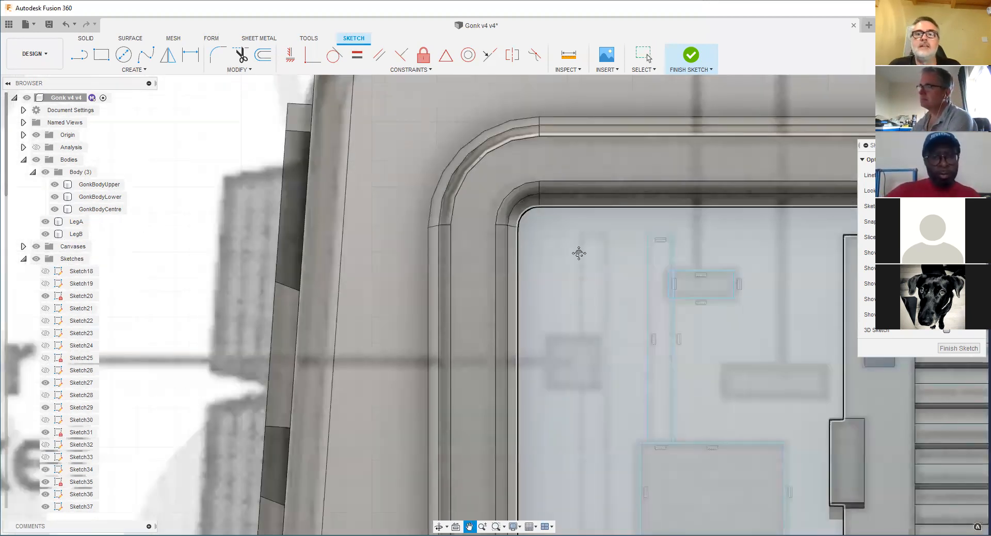
left_click_drag(579, 253, 527, 181)
key("Escape")
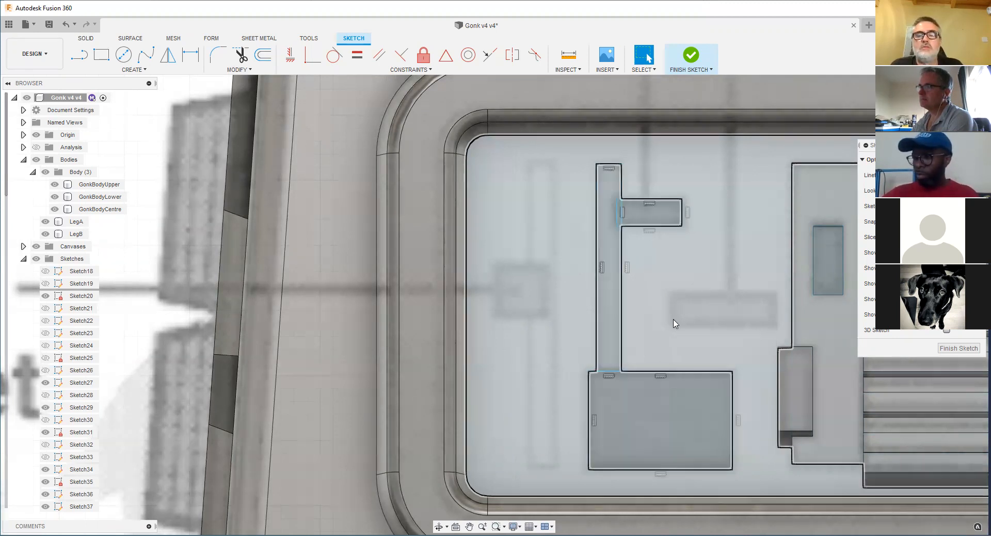
scroll(598, 262, "down", 10)
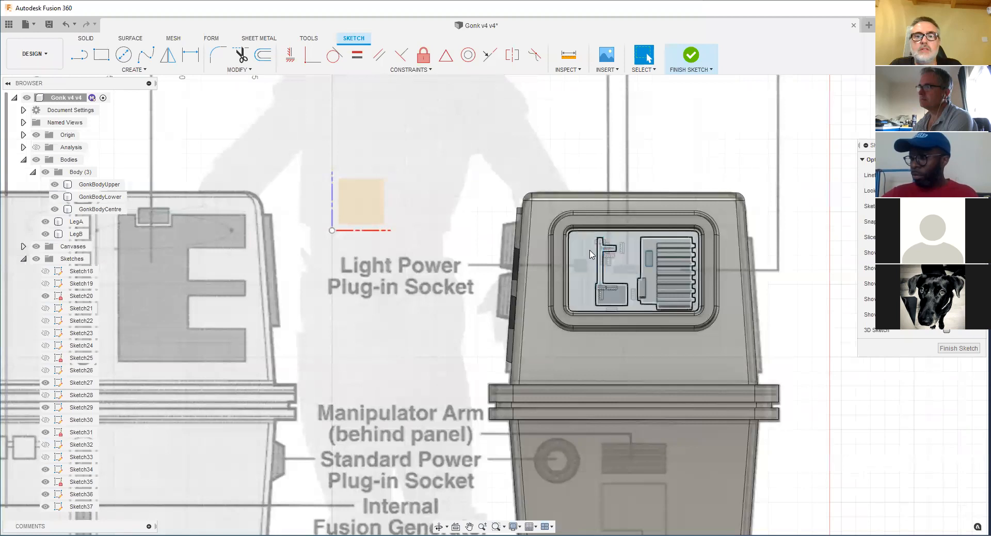
scroll(598, 262, "up", 10)
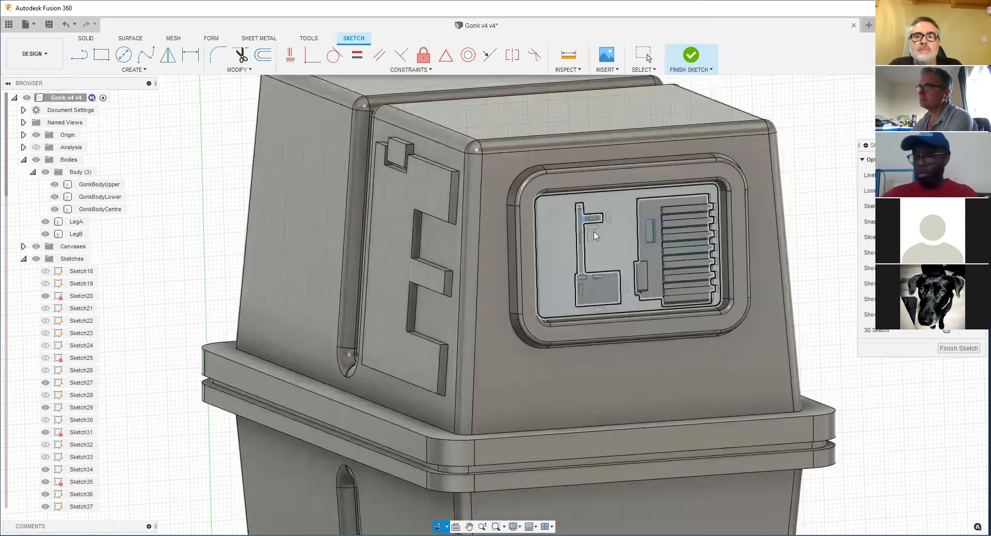
Step: Check the traced strip and blocks on the recessed panel up close and from further out, and finish the sketch
scroll(599, 248, "up", 6)
key("Escape")
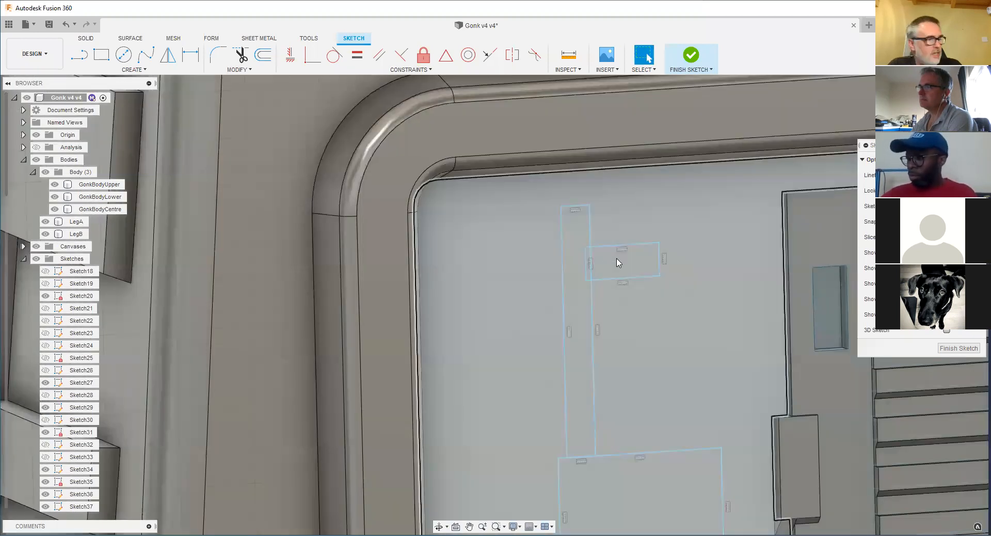
scroll(603, 263, "down", 8)
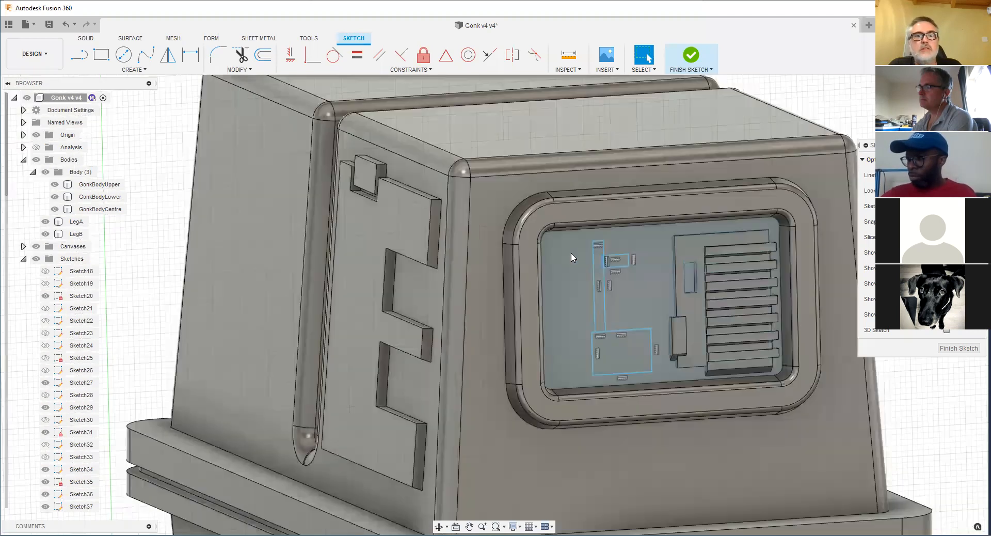
scroll(593, 244, "up", 3)
left_click(604, 240)
scroll(597, 288, "up", 5)
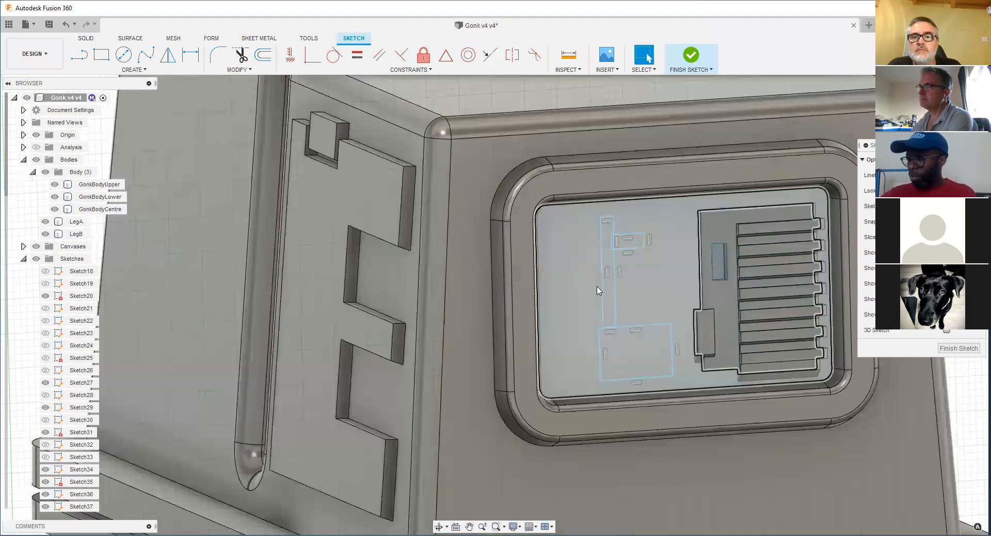
scroll(597, 288, "down", 5)
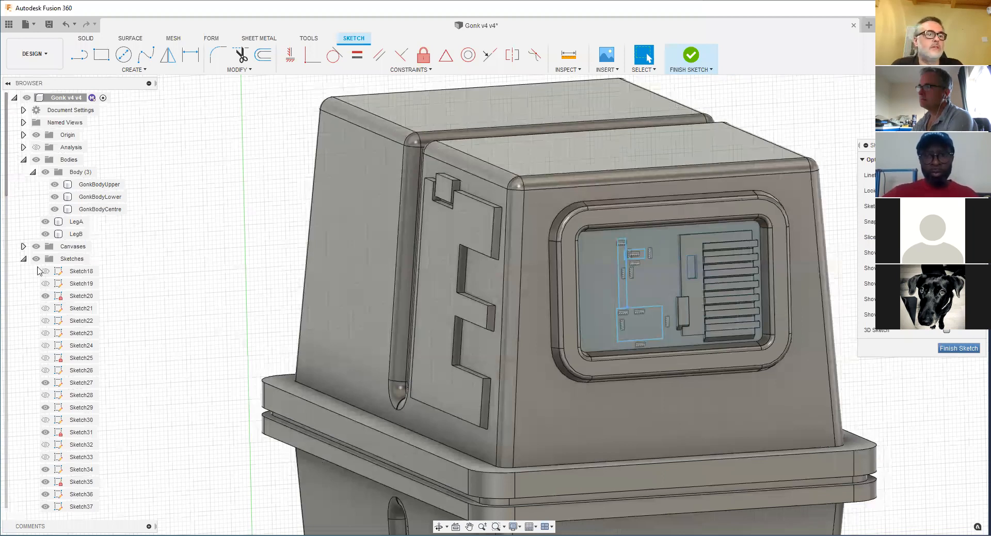
Step: Delete all sketches from Sketch18 to Sketch38 and the construction planes Plane2, Plane3 and Plane4
scroll(39, 271, "down", 3)
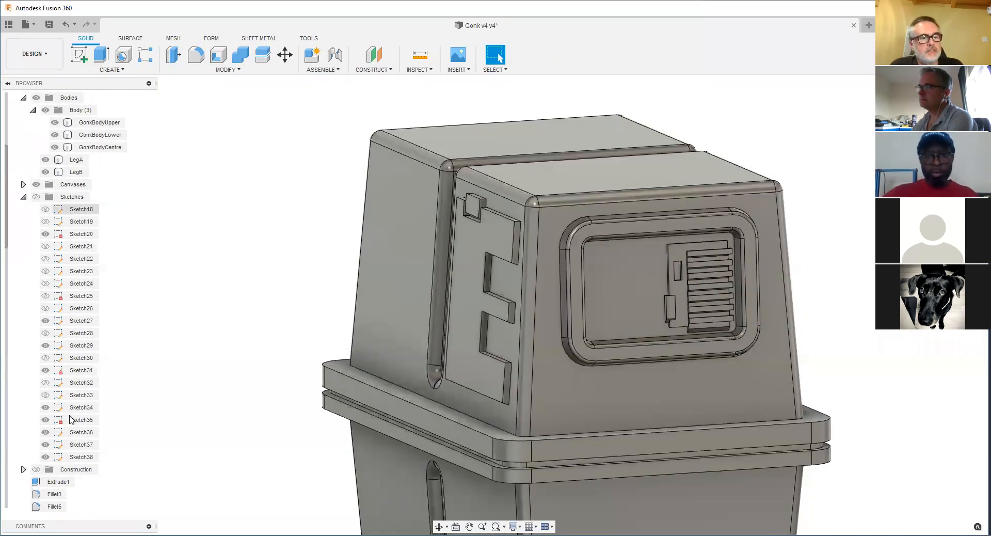
left_click(84, 458, "shift")
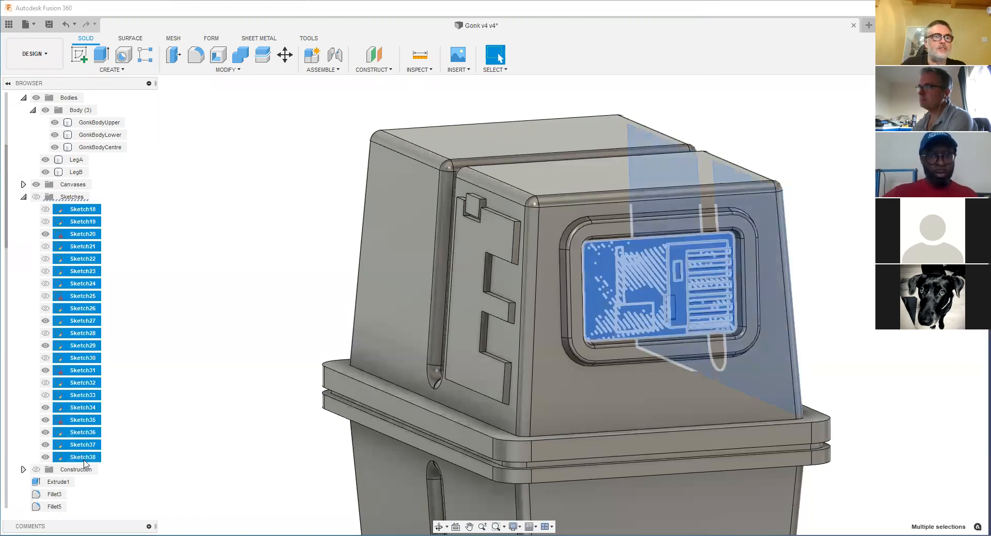
key("Delete")
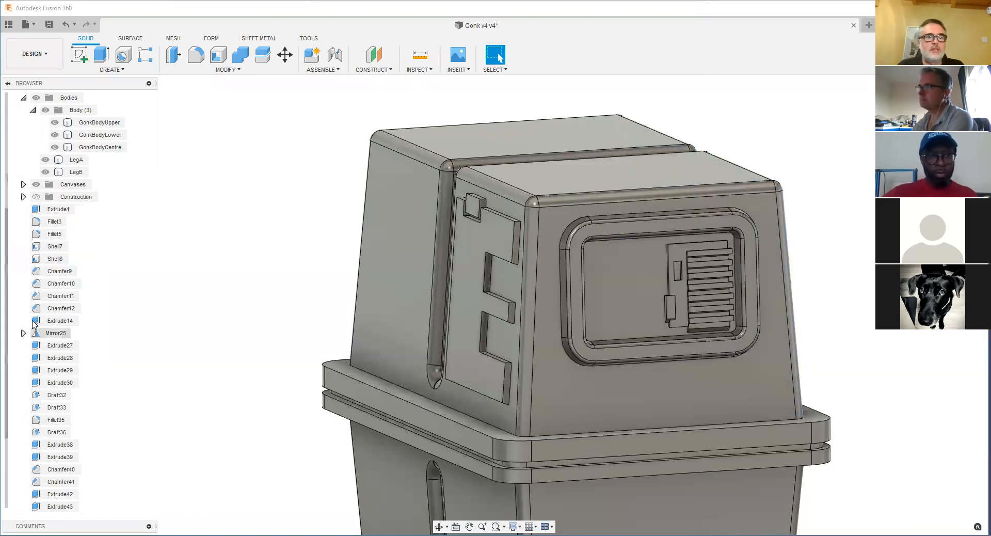
left_click(23, 197)
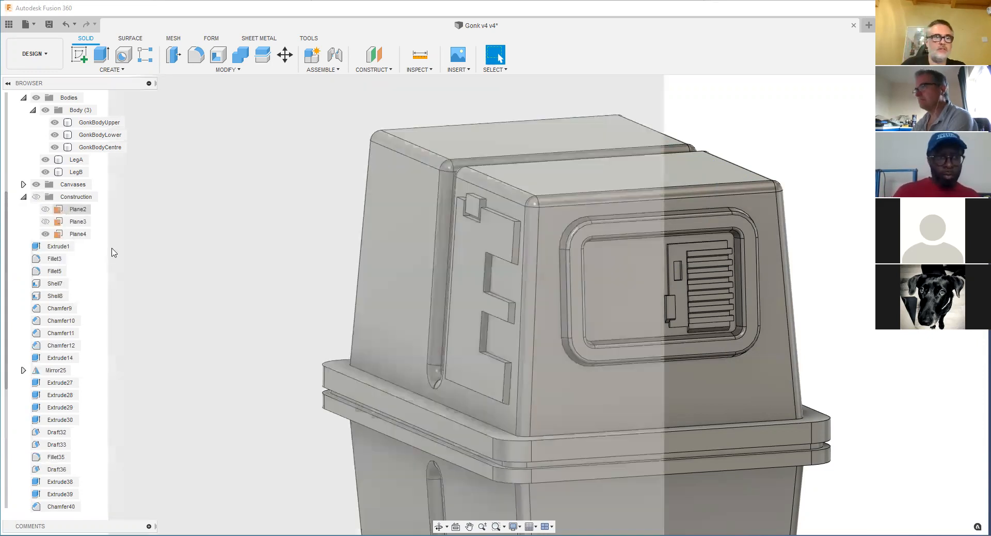
left_click_drag(113, 252, 115, 248)
key("Delete")
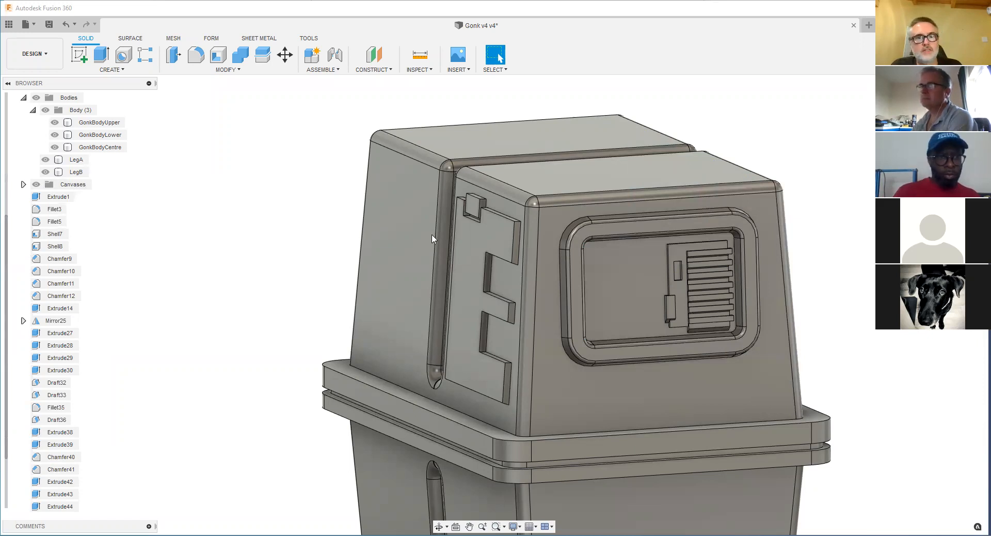
Step: Review the whole droid against the reference canvas and inspect the recessed socket panel on the upper body
scroll(455, 221, "down", 2)
middle_click_drag(456, 220, 478, 237)
scroll(478, 221, "down", 4)
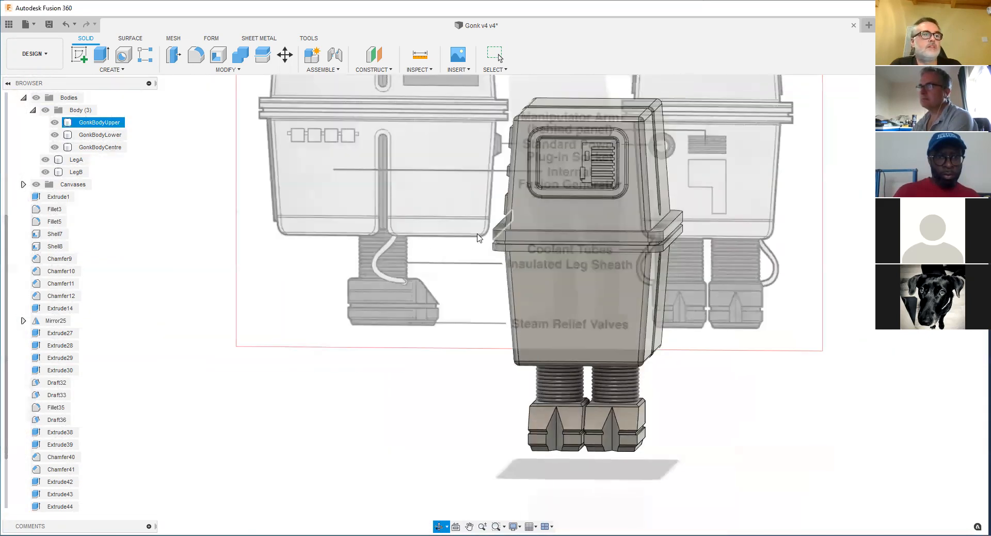
key("Escape")
scroll(82, 247, "up", 3)
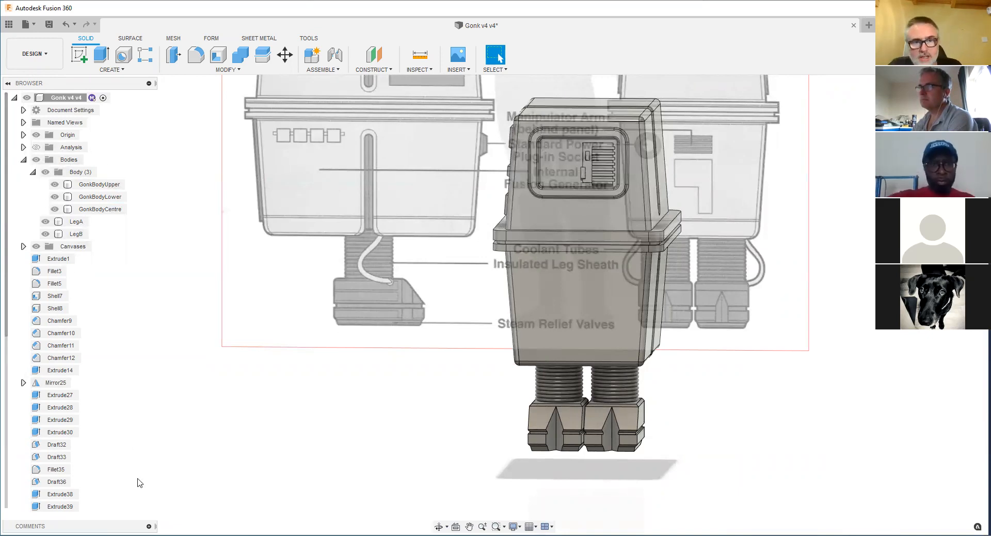
left_click(578, 220)
scroll(568, 212, "up", 5)
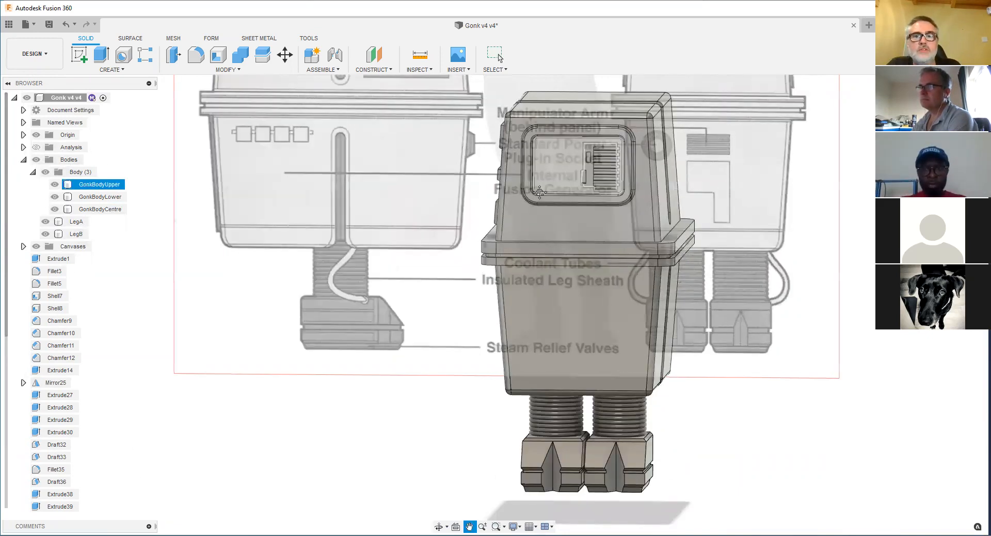
scroll(595, 176, "up", 5)
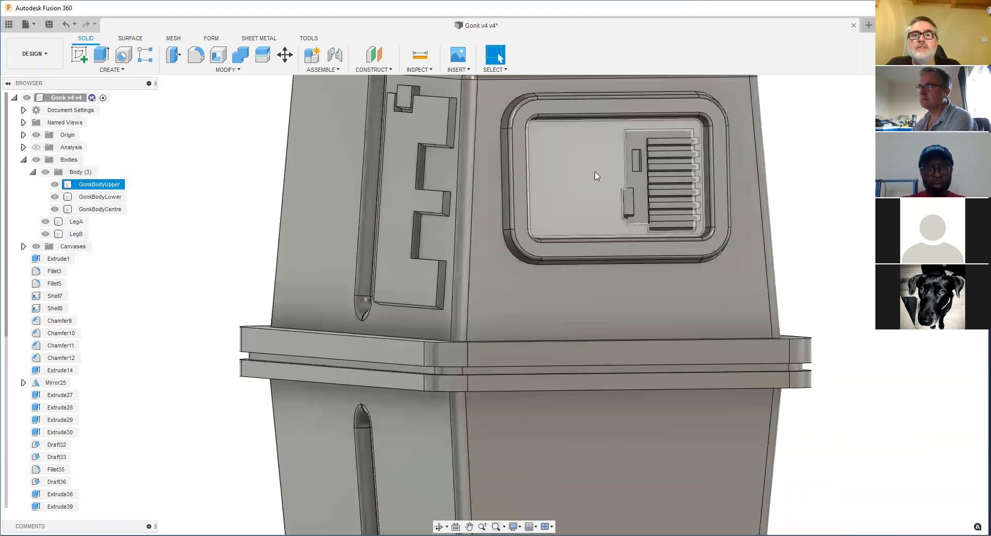
key("Escape")
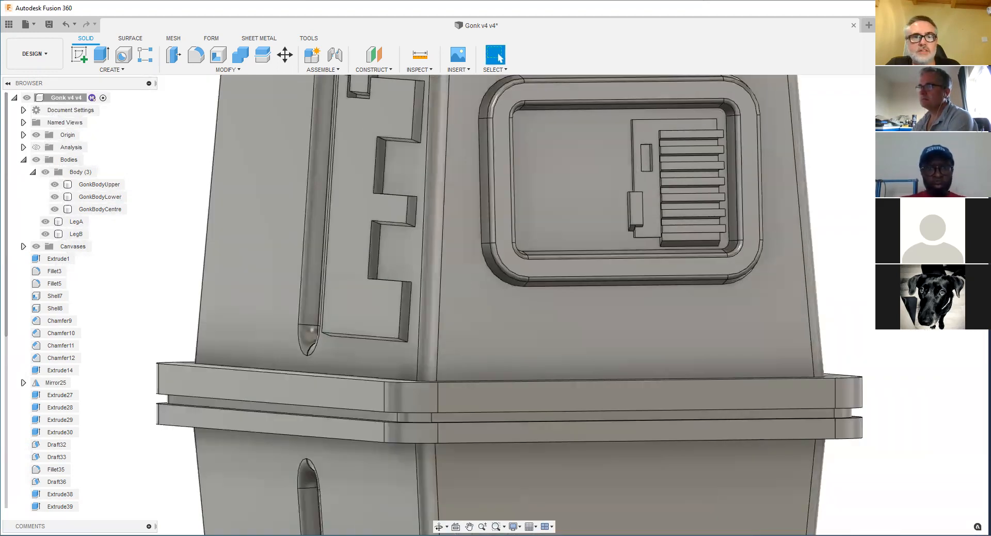
Step: Examine the coolant tubes beside the leg sheaths in the canvas's front view, comparing them with the model's legs
scroll(580, 268, "down", 8)
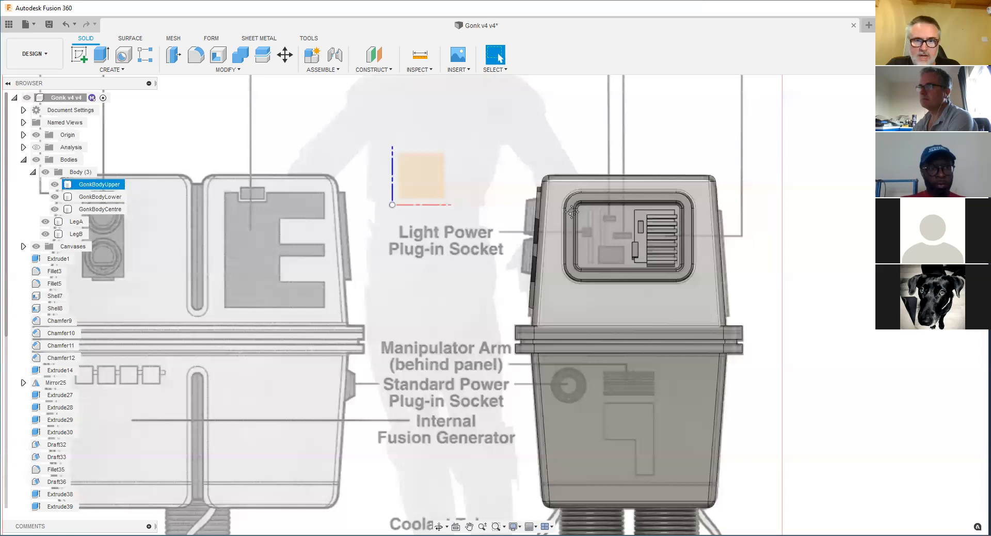
scroll(549, 303, "up", 5)
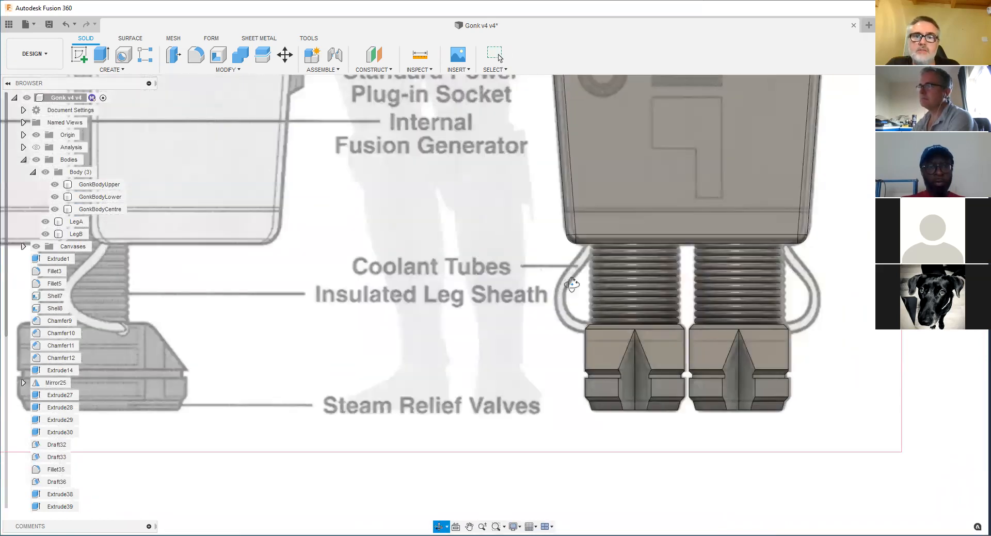
scroll(568, 287, "down", 4)
middle_click_drag(869, 224, 720, 217)
scroll(720, 217, "up", 1)
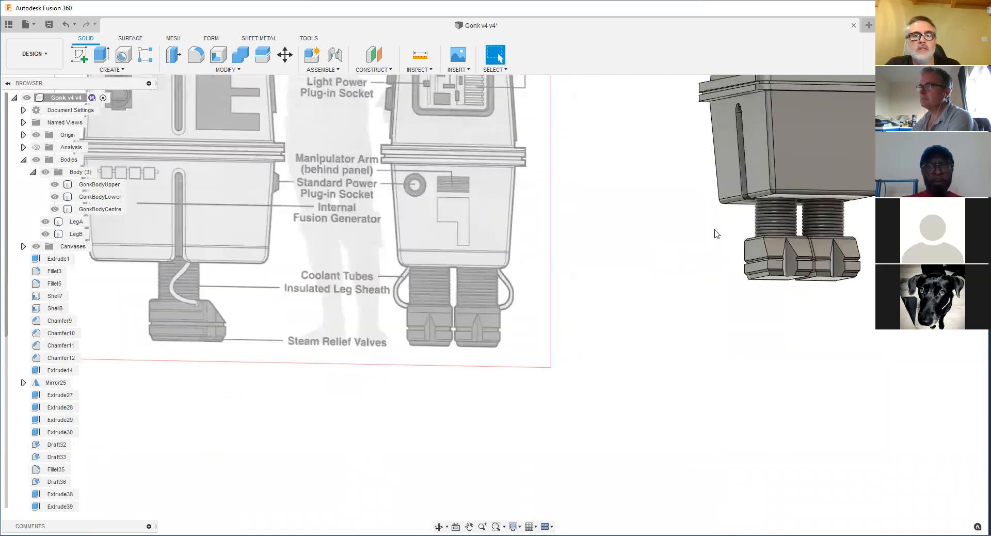
scroll(552, 242, "down", 1)
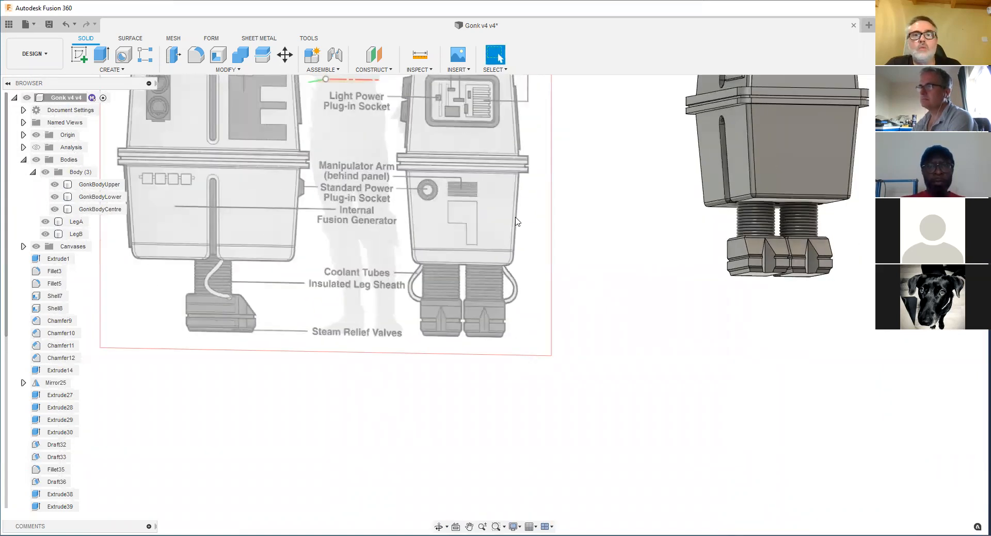
left_click(953, 111)
middle_click_drag(664, 257, 610, 287)
scroll(610, 287, "down", 1)
scroll(692, 237, "up", 4)
scroll(740, 226, "up", 7)
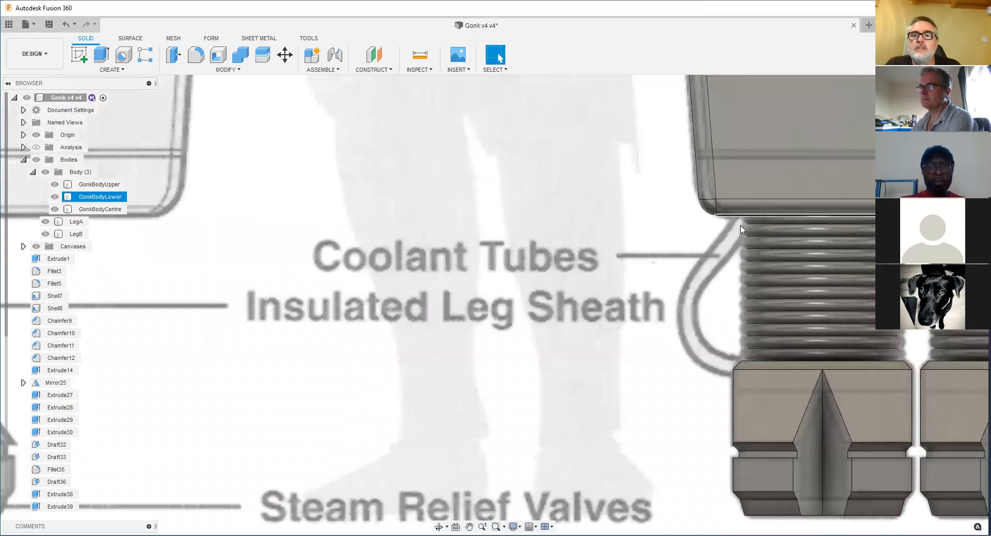
scroll(740, 226, "up", 1)
middle_click_drag(731, 237, 742, 236, "shift")
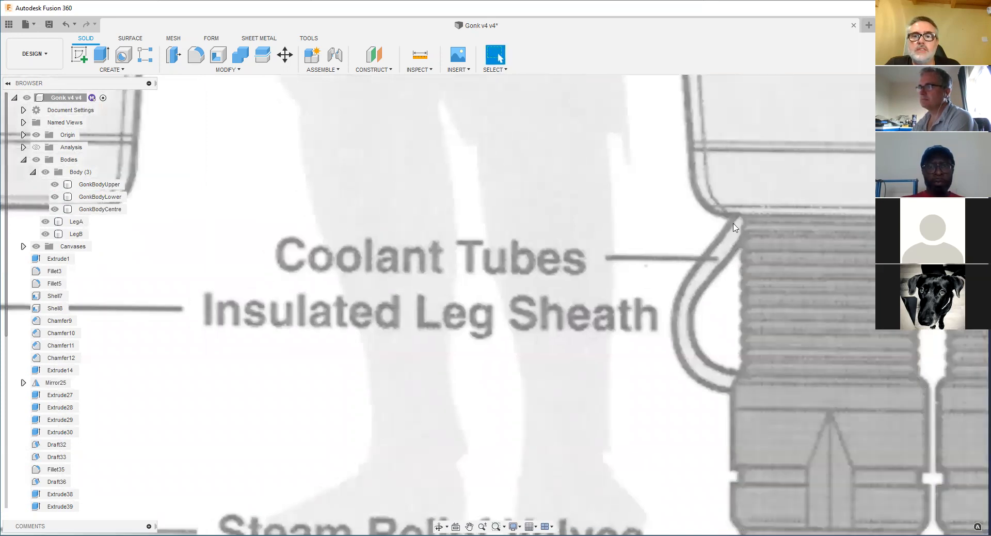
Step: Compare the coolant tube's path from body to foot in the canvas's side view with its front view
scroll(686, 319, "down", 6)
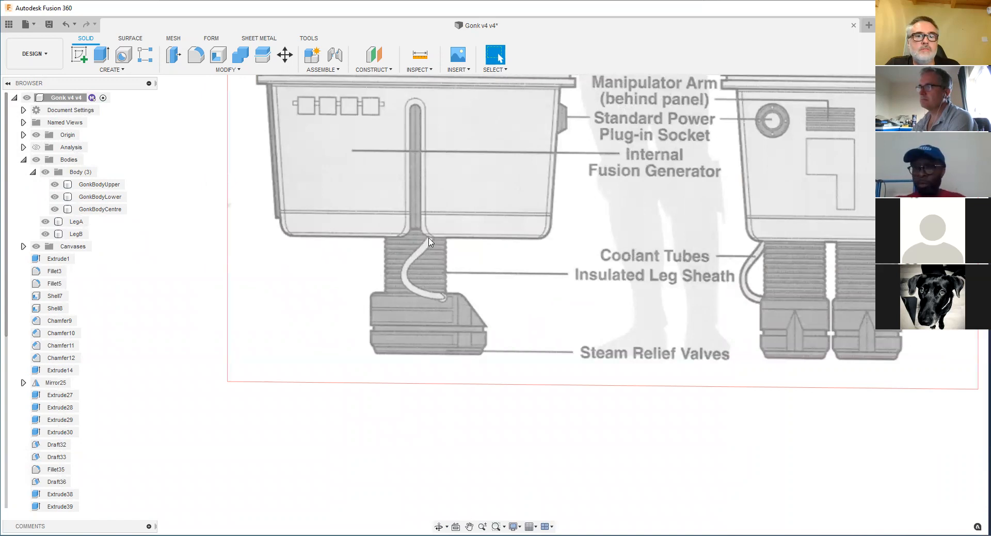
scroll(603, 316, "down", 2)
middle_click_drag(654, 314, 565, 310)
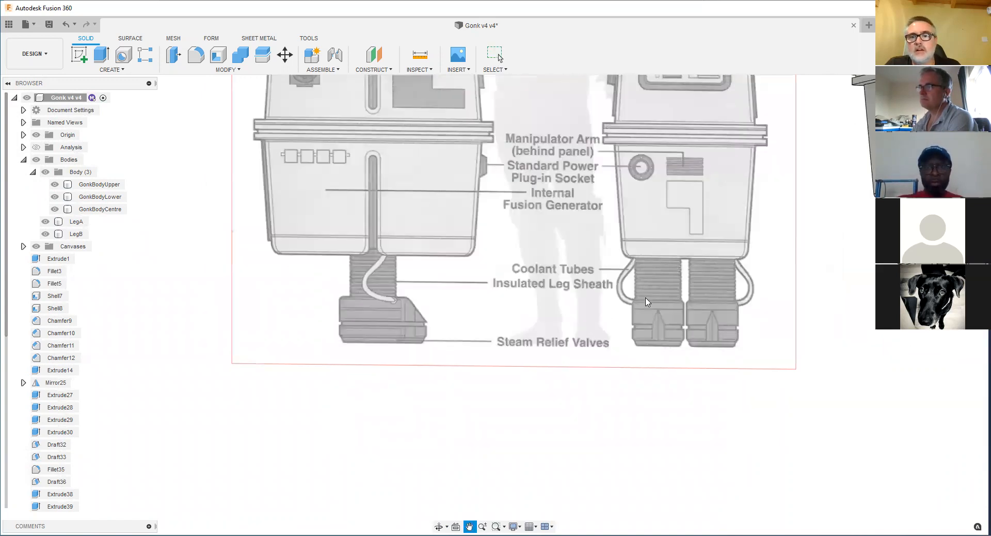
scroll(646, 302, "down", 2)
scroll(619, 294, "up", 6)
key("Escape")
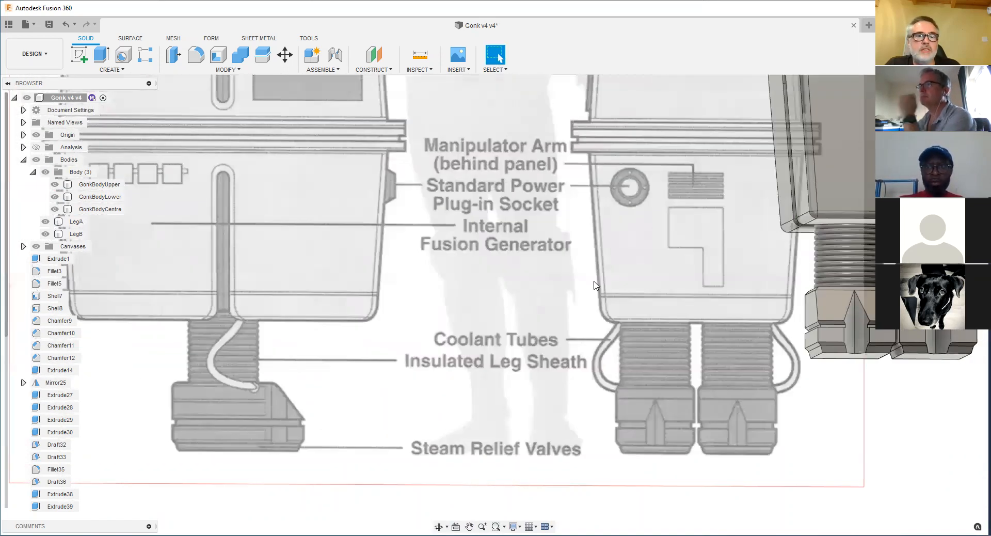
scroll(595, 285, "down", 2)
scroll(444, 301, "up", 5)
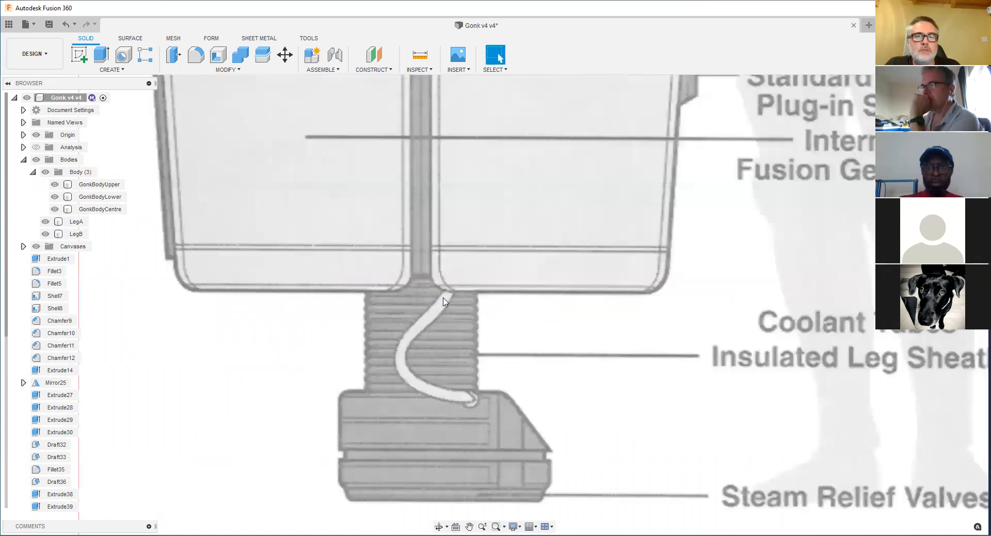
scroll(636, 332, "down", 5)
scroll(593, 299, "up", 2)
scroll(565, 277, "down", 3)
scroll(564, 277, "down", 2)
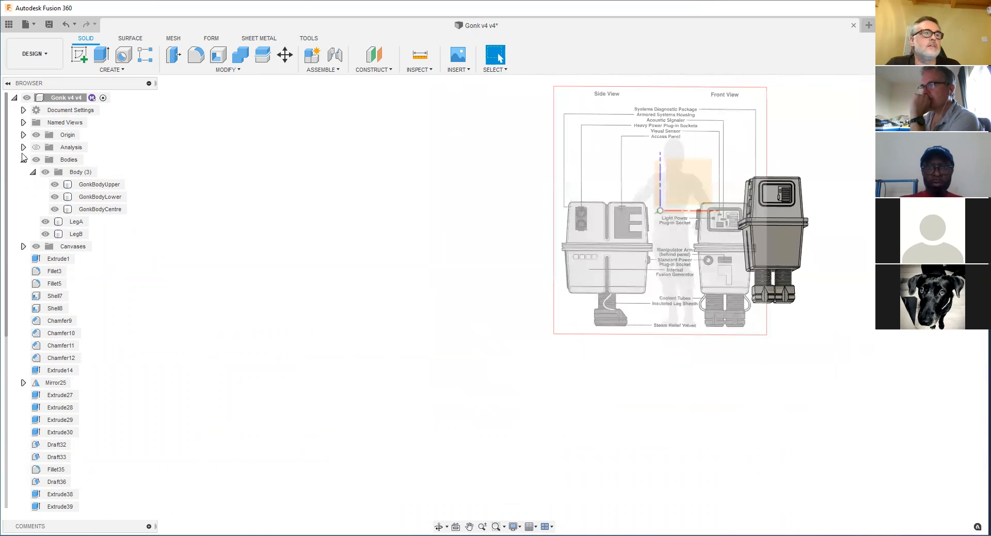
Step: Locate the origin on the reference canvas by toggling its visibility, and look up the Sweep command's description
middle_click_drag(441, 244, 522, 259)
scroll(521, 259, "down", 5)
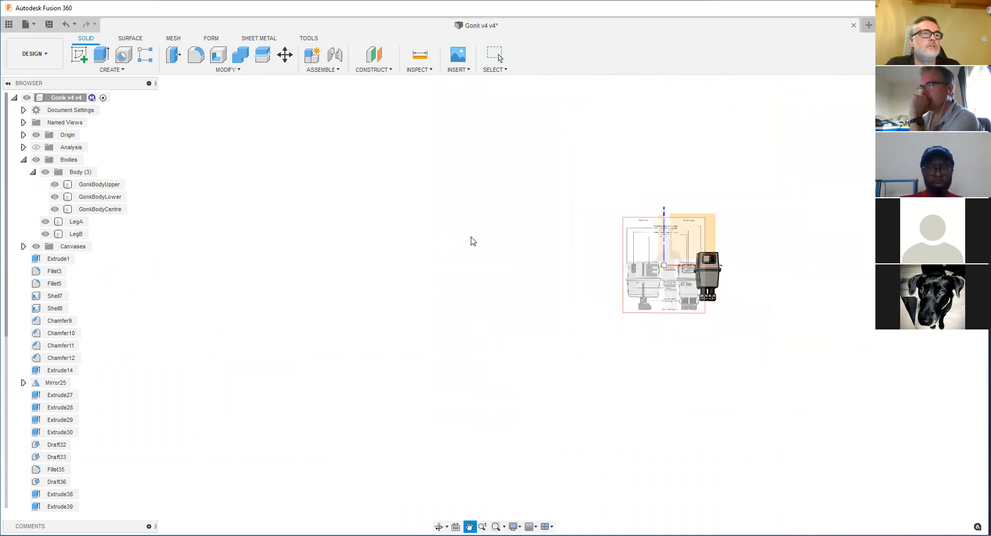
left_click(37, 135)
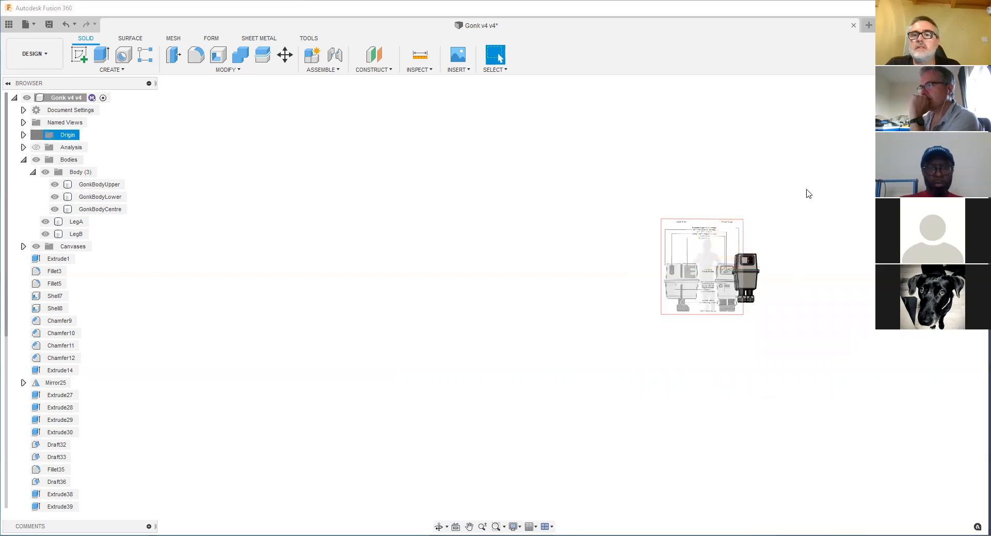
scroll(735, 206, "up", 5)
scroll(636, 248, "up", 5)
middle_click_drag(621, 226, 612, 244, "shift")
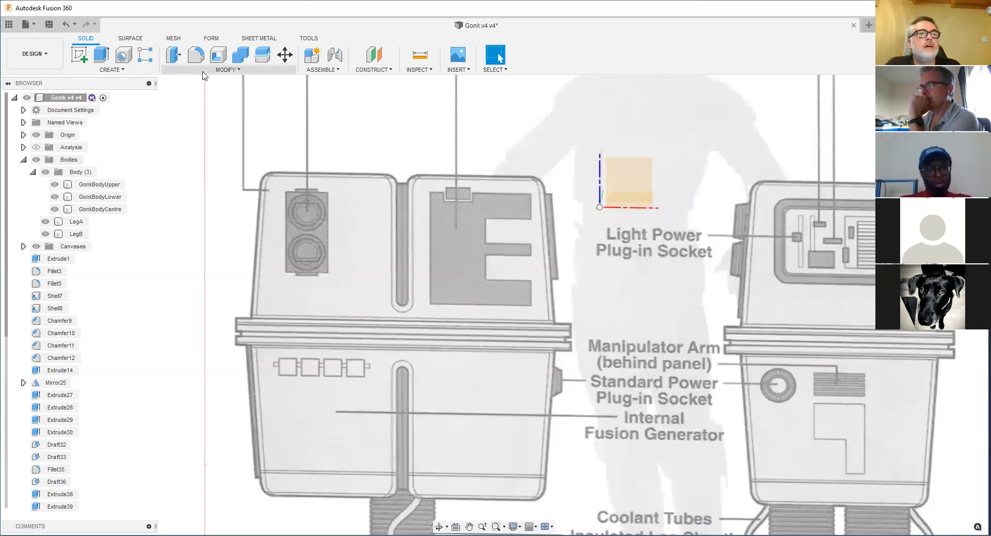
left_click(138, 74)
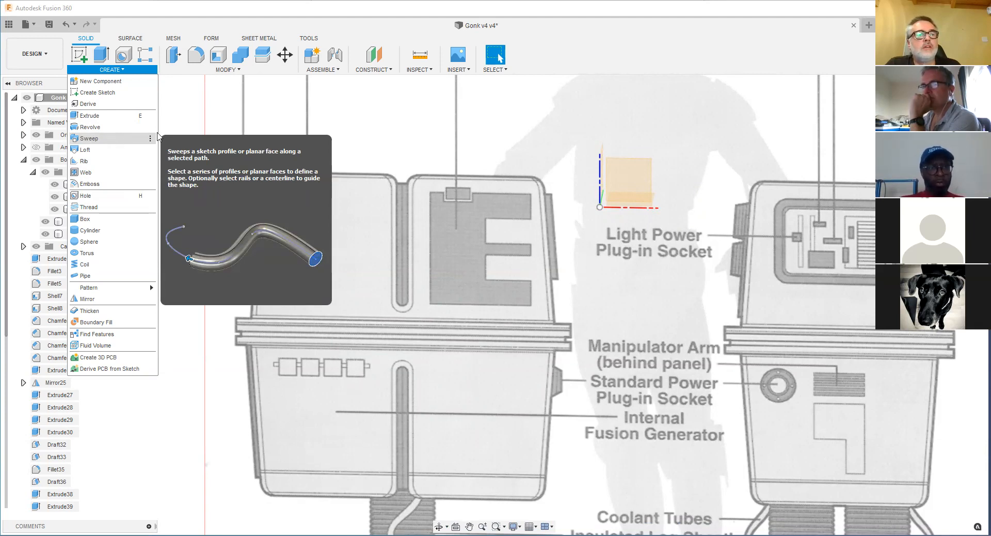
Step: Start a sketch on the front origin plane parallel to the canvas and draw a small circle centred on the origin
scroll(636, 209, "up", 3)
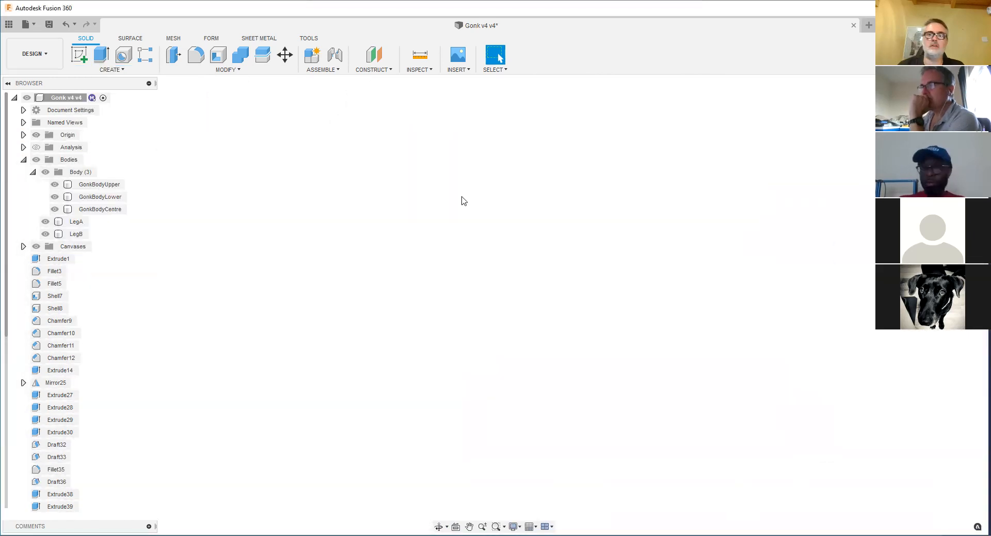
mouse_move(463, 199)
middle_mouse_down()
mouse_move(482, 208)
mouse_move(604, 76)
middle_mouse_up()
scroll(502, 314, "down", 2)
middle_click_drag(506, 313, 561, 157)
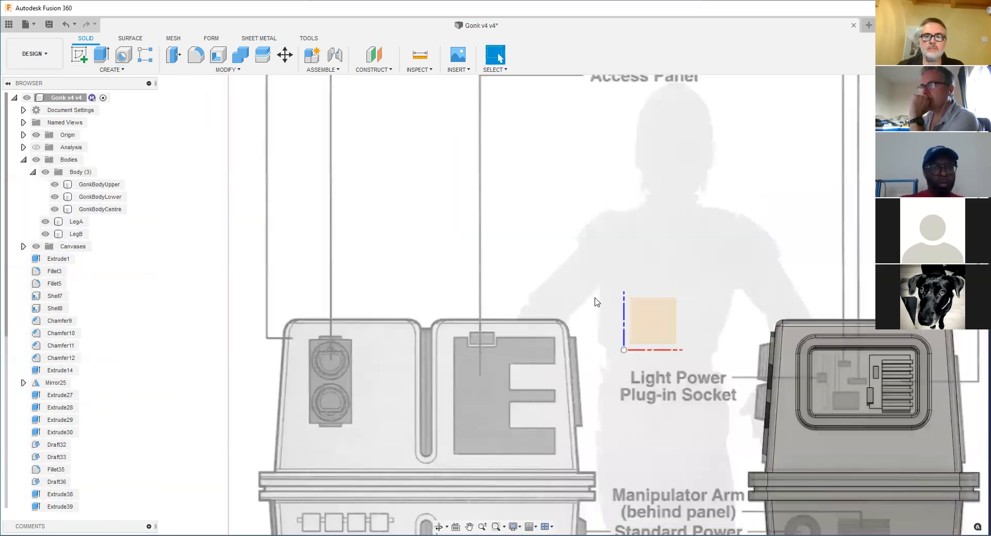
scroll(604, 316, "up", 3)
scroll(614, 350, "up", 1)
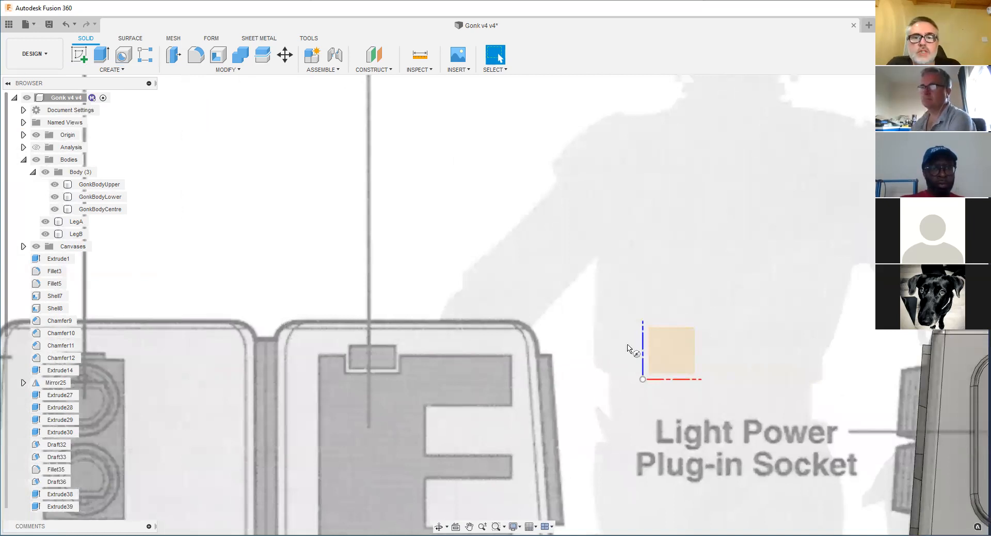
scroll(629, 348, "up", 2)
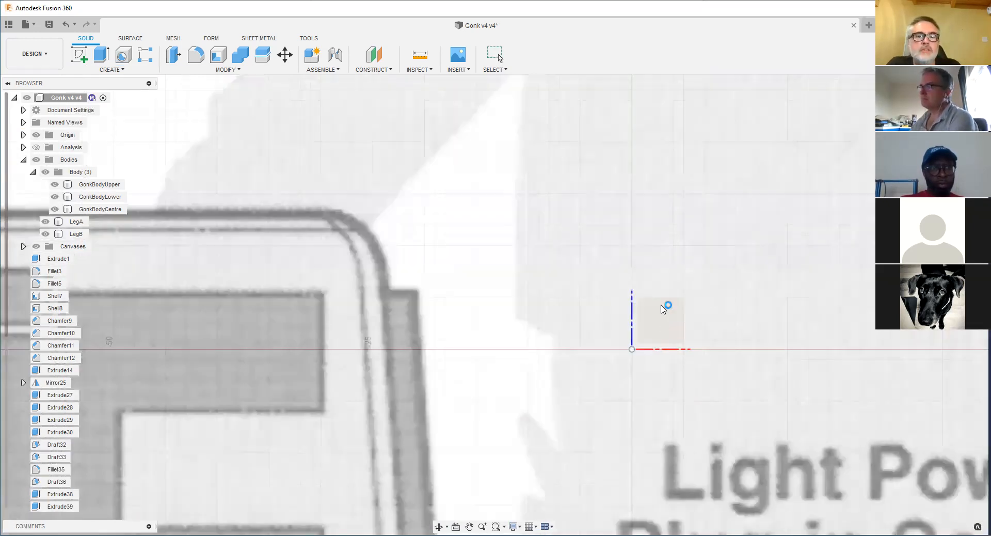
left_click(490, 333)
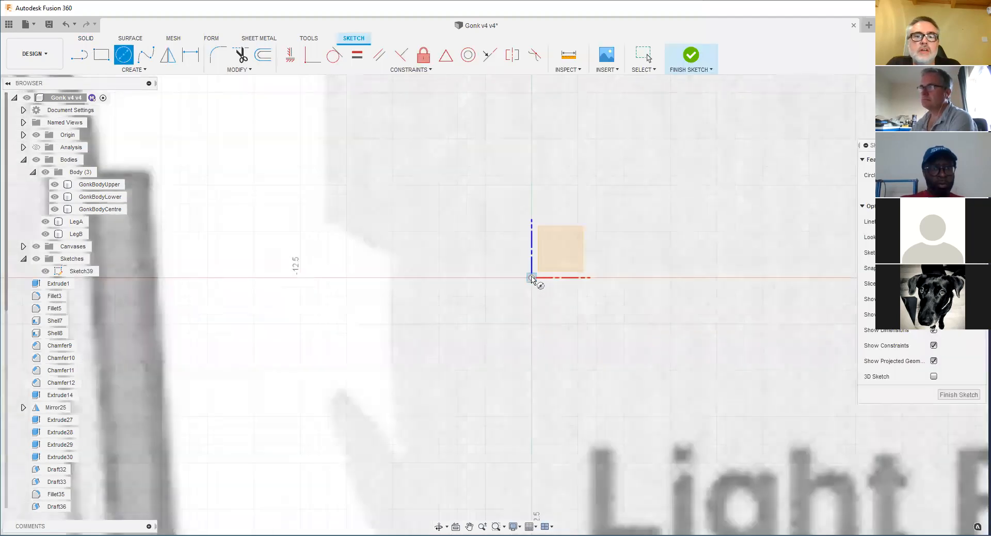
left_click(531, 277)
left_click(566, 277)
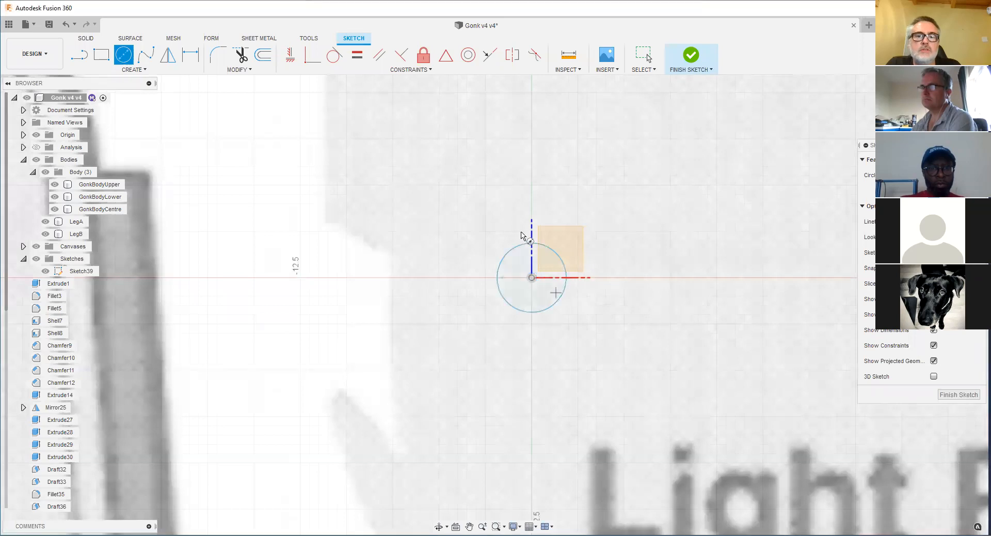
Step: Finish the sketch containing the circle centred on the origin
scroll(566, 291, "down", 2)
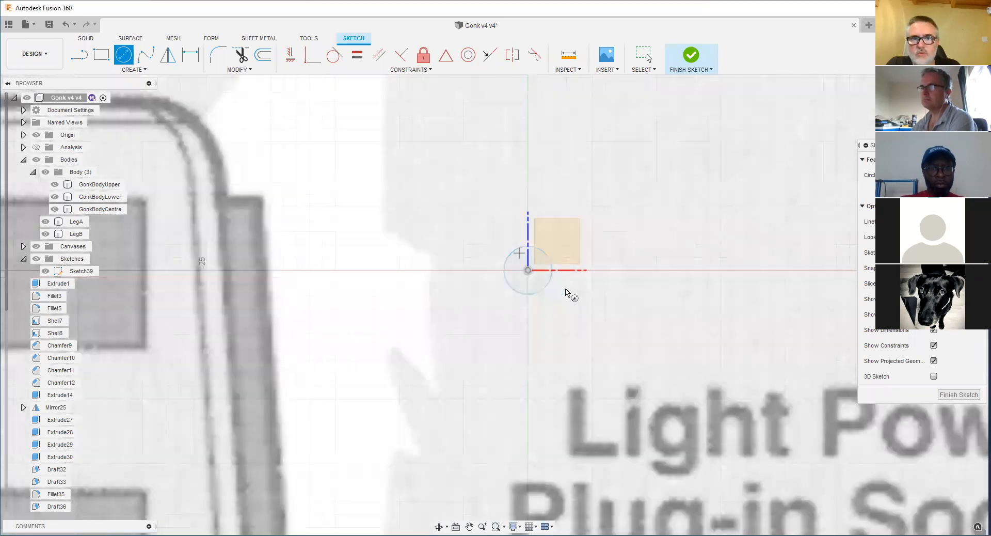
scroll(599, 226, "down", 7)
scroll(563, 258, "up", 2)
middle_click_drag(586, 220, 577, 248, "shift")
left_click(947, 395)
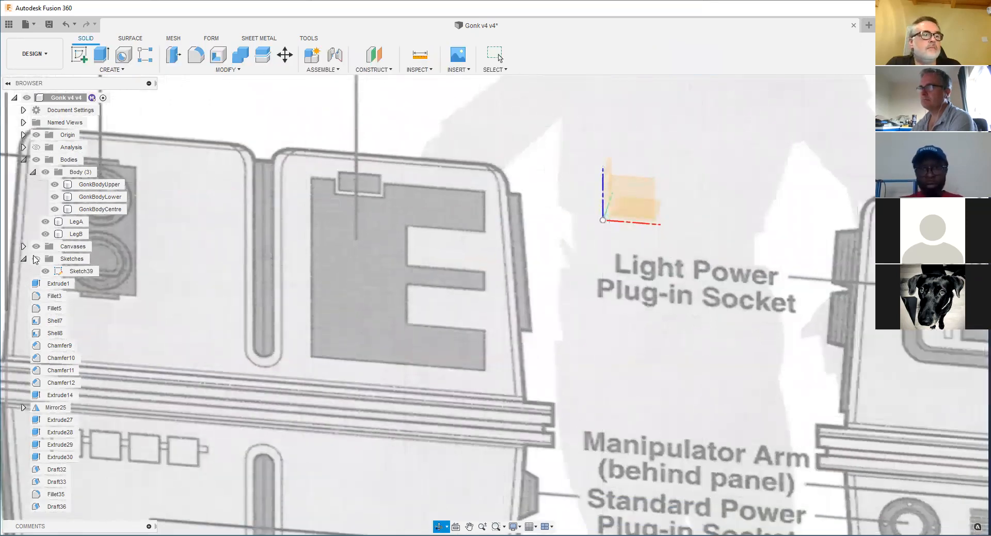
Step: Start a second sketch on the horizontal origin plane, perpendicular to the circle
scroll(610, 245, "up", 3)
middle_click_drag(610, 245, 608, 269, "shift")
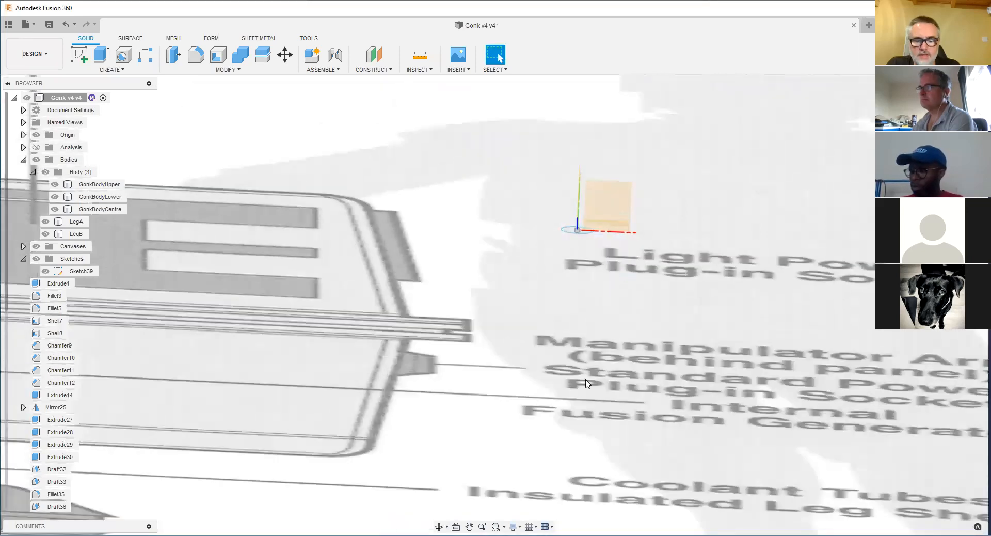
key("l")
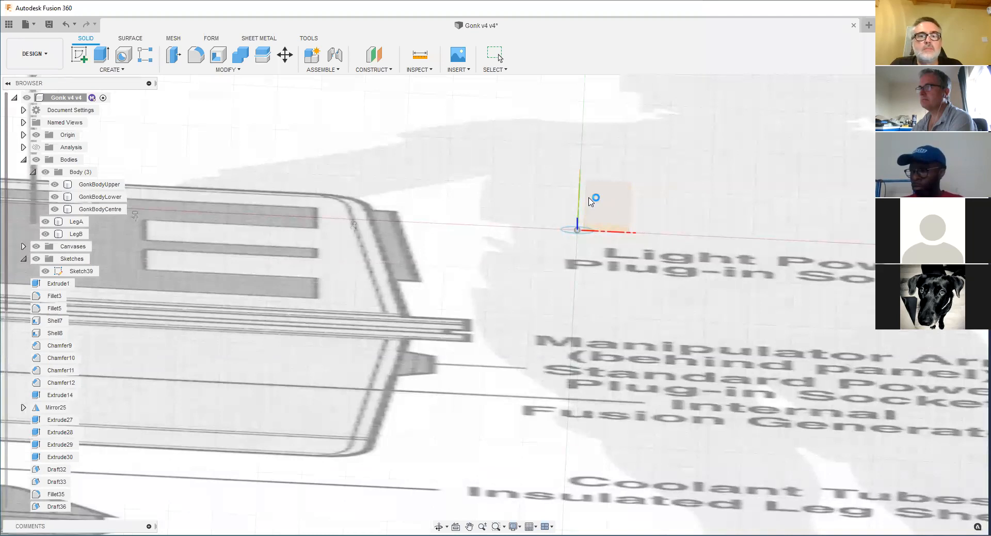
left_click(591, 202)
mouse_move(462, 305)
middle_mouse_down("shift")
mouse_move(449, 292)
mouse_move(439, 299)
middle_mouse_up("shift")
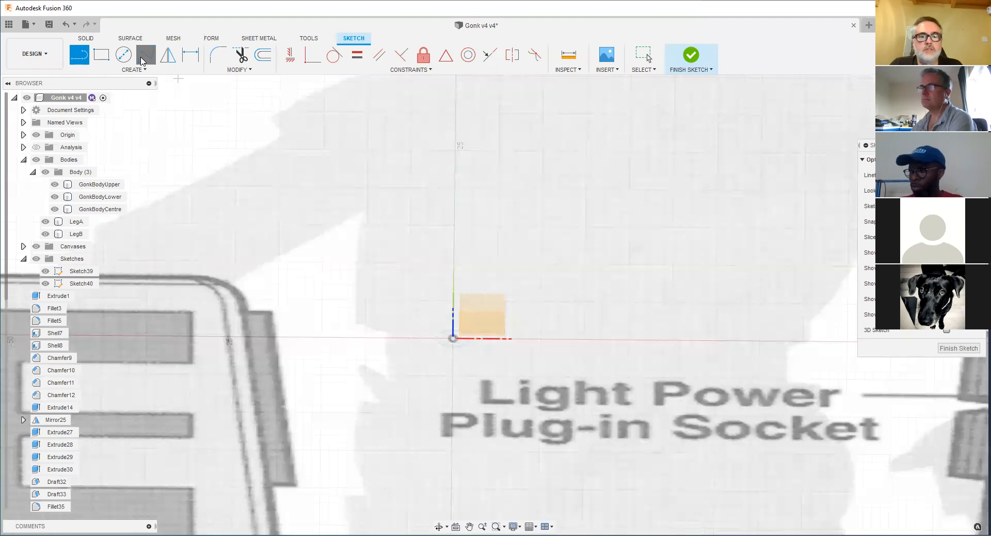
Step: Draw a wavy fit point spline from the origin, ending about 54 mm away from the circle's plane
middle_click_drag(436, 354, 548, 235)
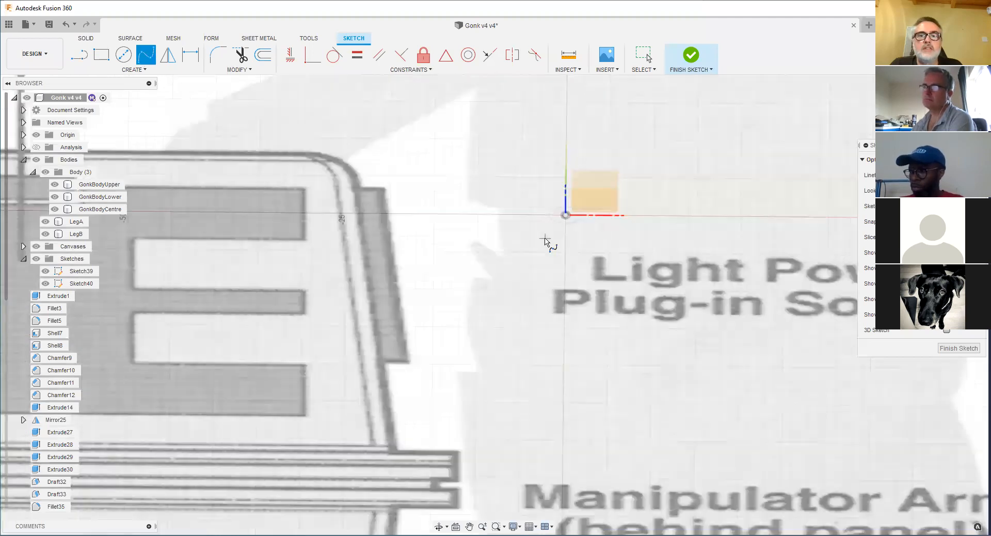
left_click(582, 277)
left_click(564, 349)
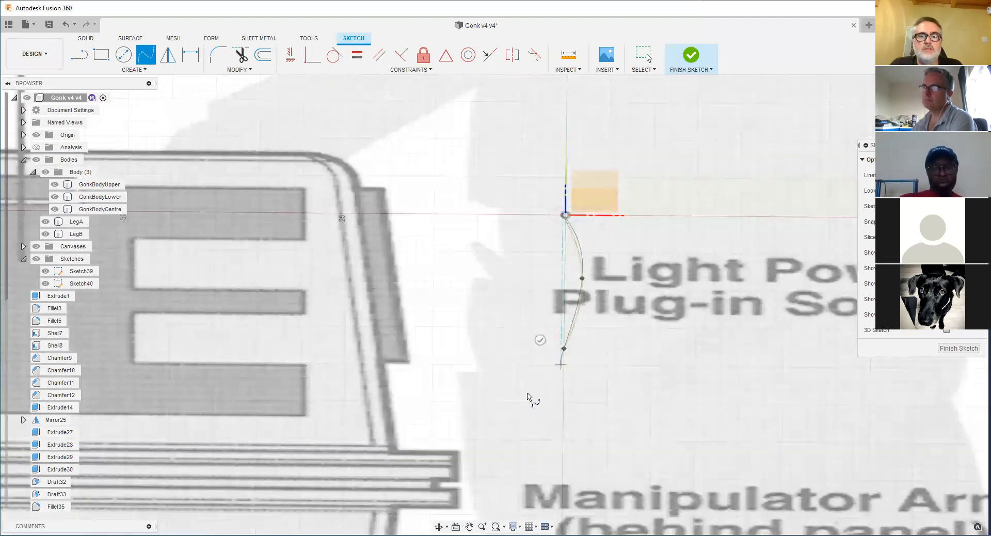
left_click(501, 409)
middle_click_drag(487, 454, 489, 301)
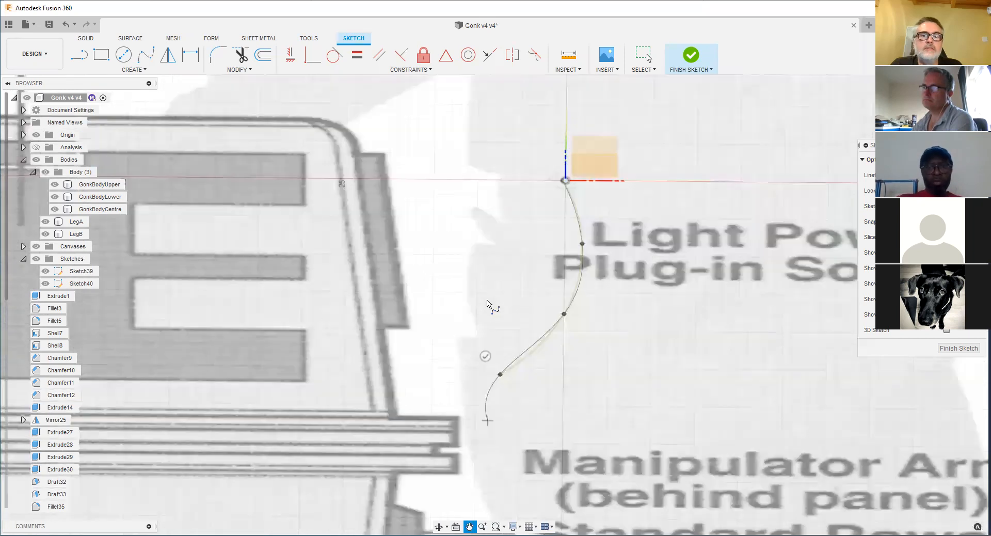
left_click(492, 350)
left_click(550, 432)
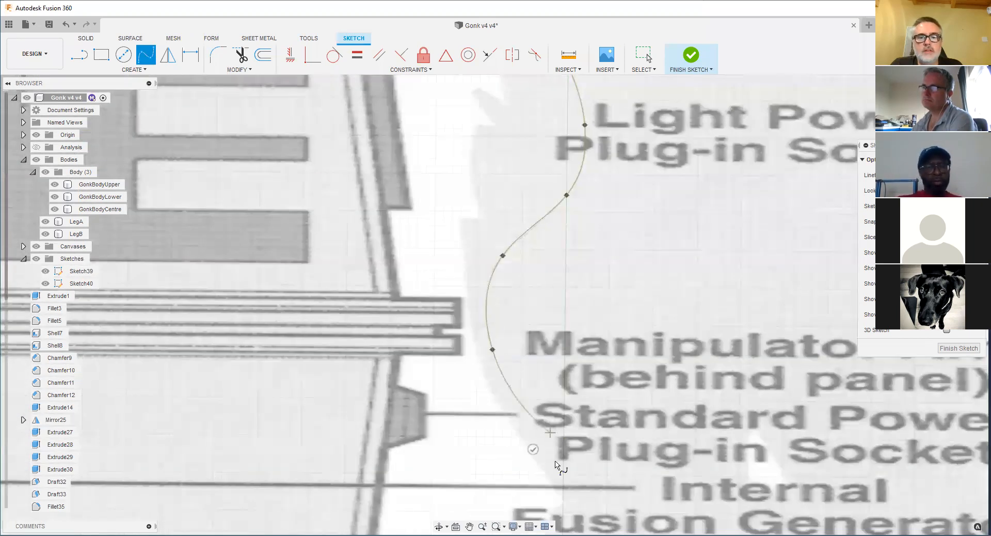
left_click(534, 461)
mouse_move(502, 332)
middle_mouse_down("shift")
mouse_move(679, 285)
mouse_move(735, 283)
mouse_move(706, 242)
middle_mouse_up("shift")
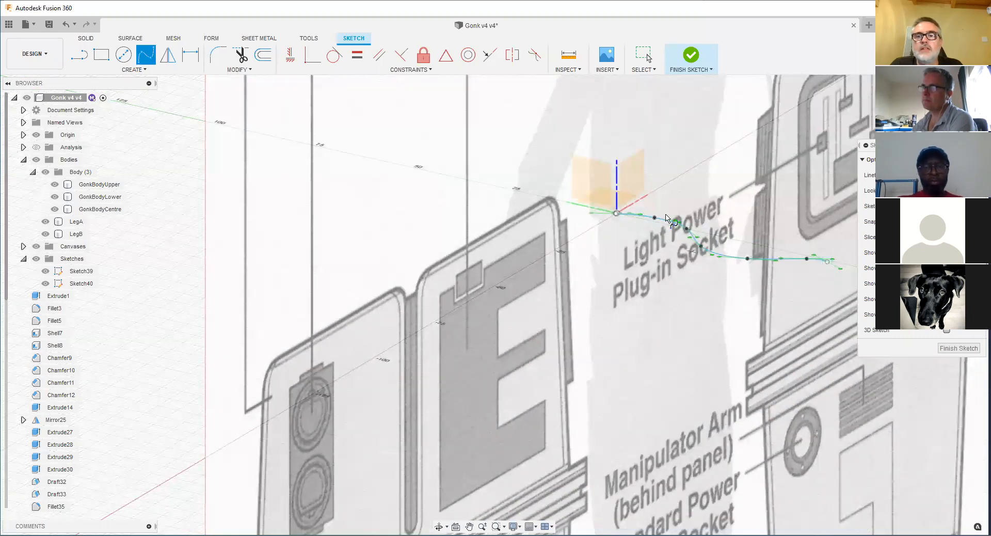
scroll(690, 224, "up", 2)
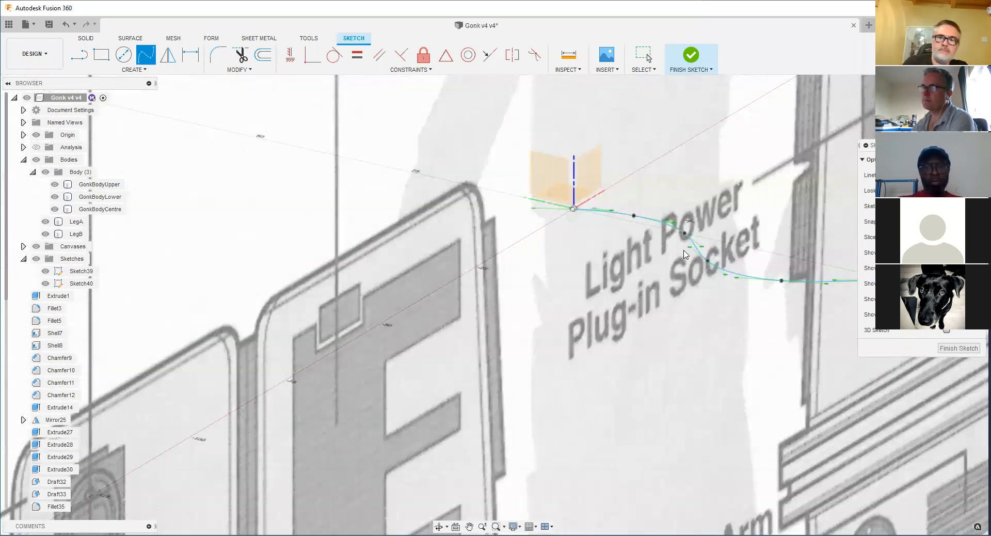
key("Escape")
Step: Move the spline's outer fit points vertically out of the sketch plane, including a middle one by about -0.82 mm
scroll(655, 244, "up", 1)
mouse_move(655, 240)
middle_mouse_down("shift")
mouse_move(692, 226)
mouse_move(681, 218)
mouse_move(670, 234)
mouse_move(637, 246)
mouse_move(641, 258)
middle_mouse_up("shift")
left_click(955, 107)
scroll(714, 239, "up", 3)
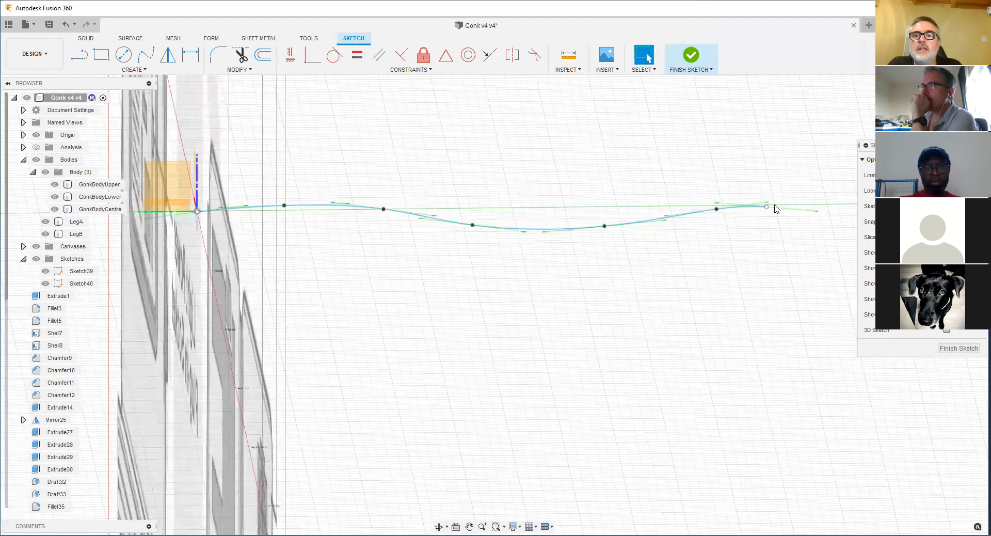
middle_click_drag(782, 201, 767, 200, "shift")
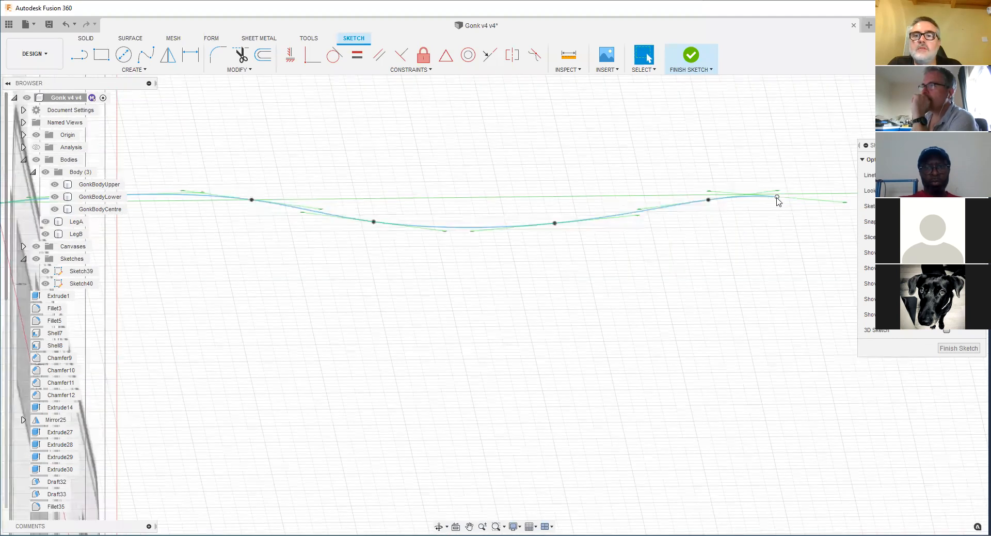
right_click(777, 198)
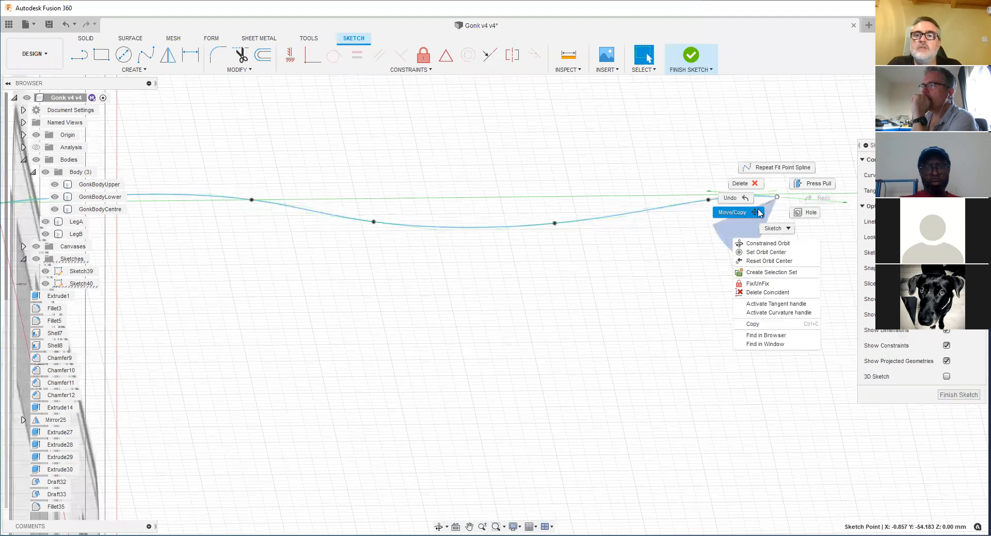
left_click(759, 213)
middle_click_drag(657, 247, 562, 238)
mouse_move(562, 237)
middle_mouse_down("shift")
mouse_move(664, 212)
mouse_move(651, 216)
middle_mouse_up("shift")
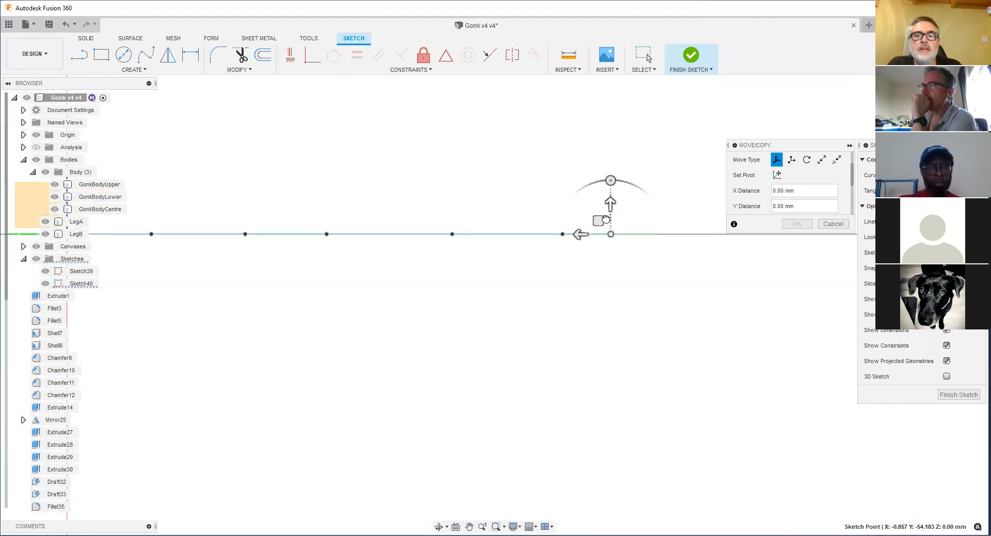
left_click(452, 233)
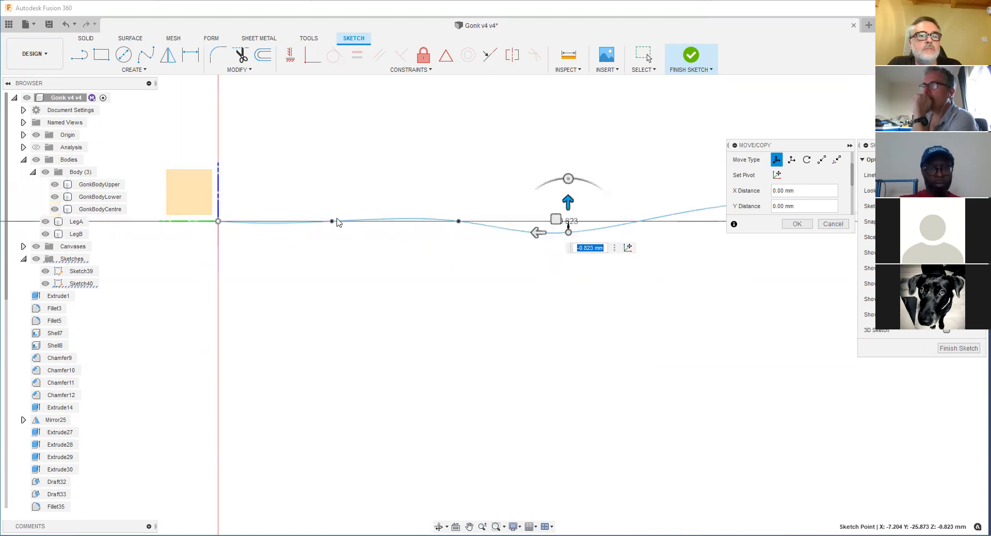
Step: Raise the fit point nearest the origin by about 0.38 mm and complete the move
mouse_move(335, 220)
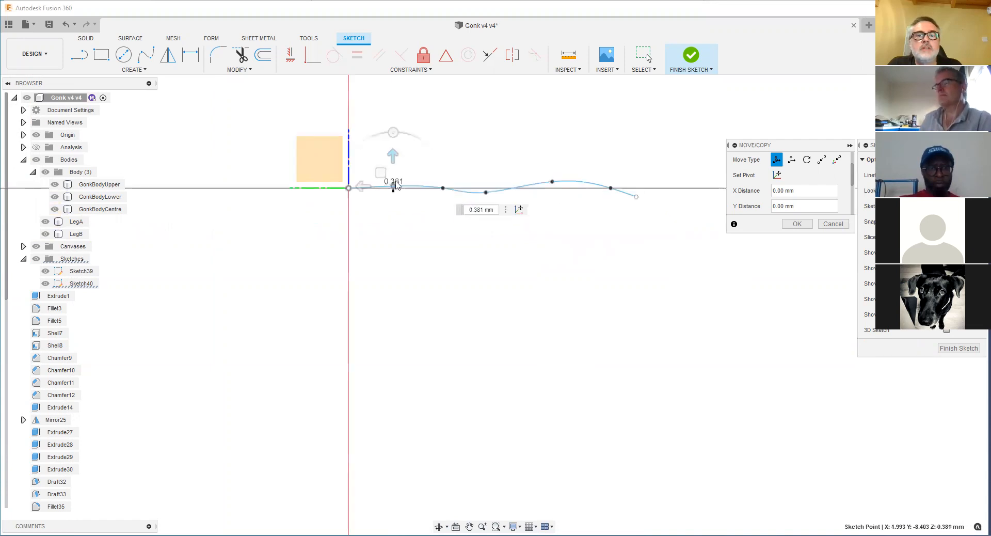
scroll(427, 185, "up", 3)
mouse_move(387, 214)
middle_mouse_down("shift")
mouse_move(361, 215)
mouse_move(503, 207)
mouse_move(501, 195)
mouse_move(453, 170)
middle_mouse_up("shift")
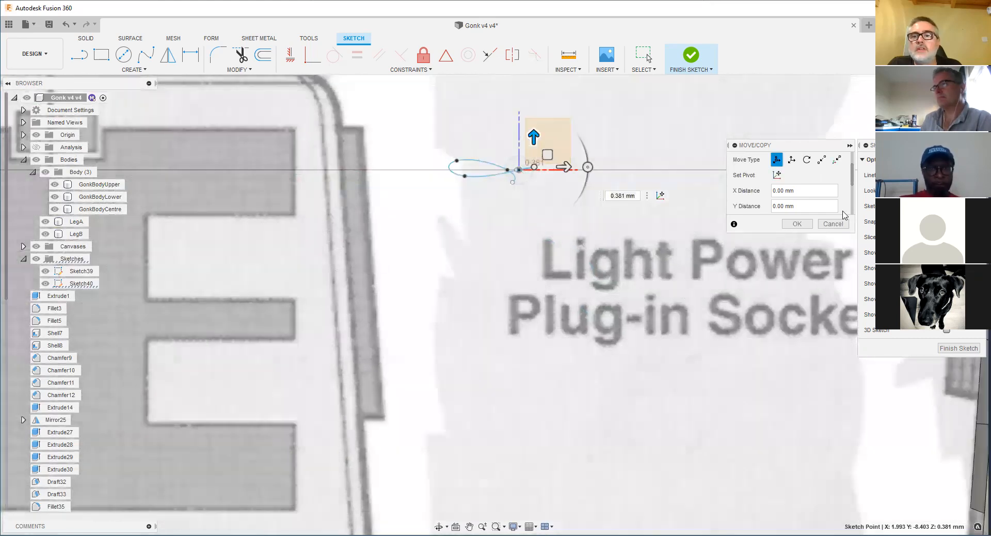
middle_click_drag(496, 178, 527, 207, "shift")
middle_click_drag(526, 206, 550, 188)
scroll(552, 186, "up", 1)
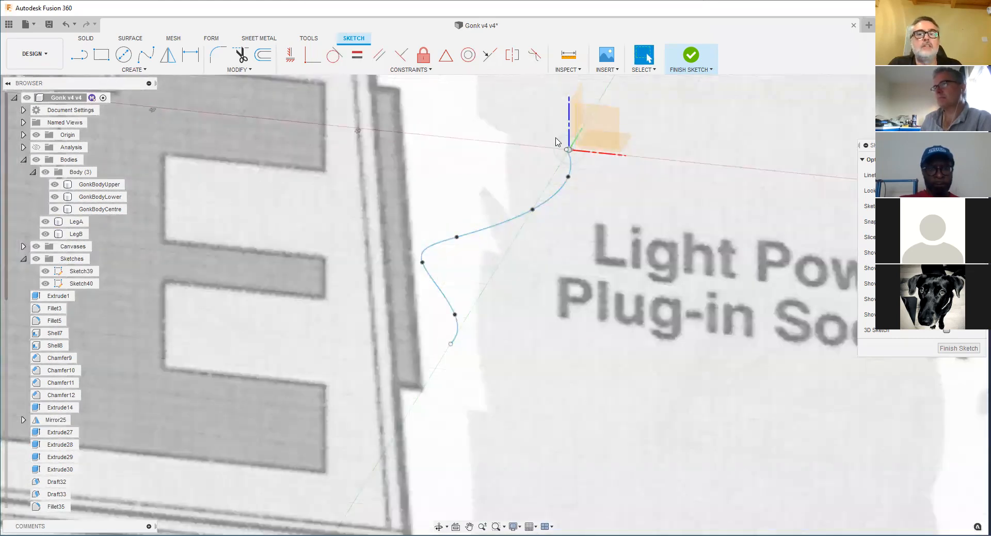
Step: Check how the spline's start meets the circle's centre, select the circle profile and finish the sketch
mouse_move(484, 227)
middle_mouse_down("shift")
mouse_move(494, 224)
mouse_move(466, 241)
middle_mouse_up("shift")
scroll(548, 147, "up", 4)
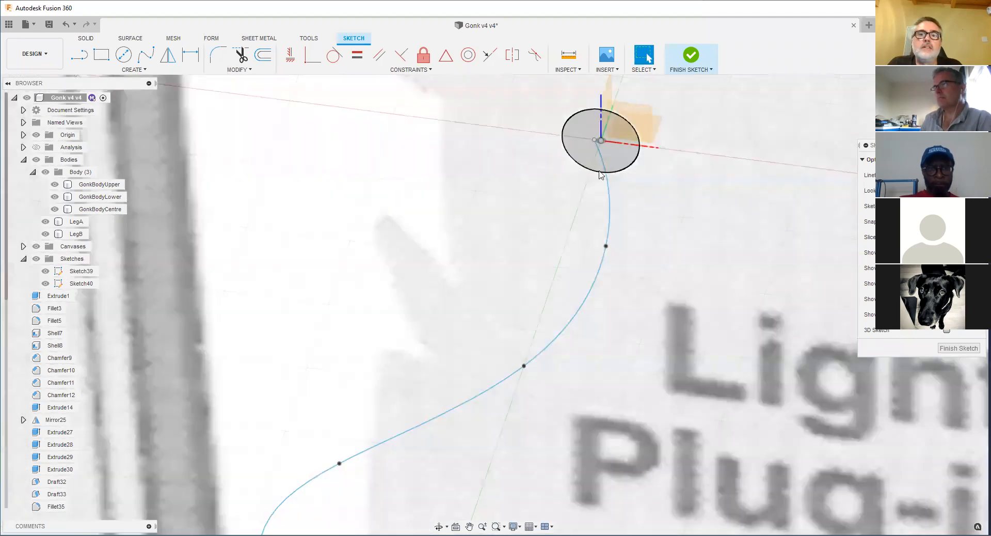
scroll(597, 247, "down", 3)
mouse_move(597, 248)
middle_mouse_down("shift")
mouse_move(581, 321)
mouse_move(537, 327)
mouse_move(593, 245)
middle_mouse_up("shift")
scroll(598, 242, "up", 6)
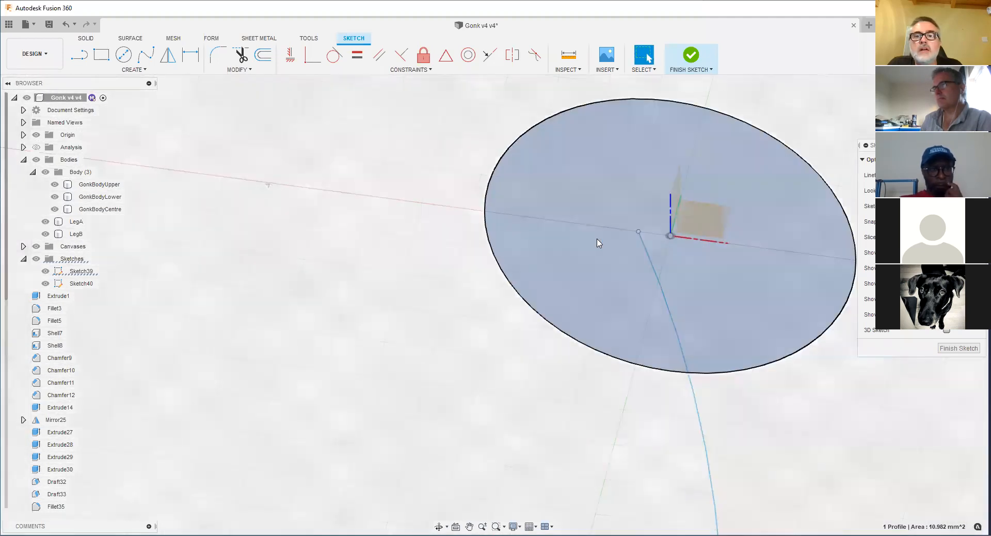
scroll(599, 243, "down", 6)
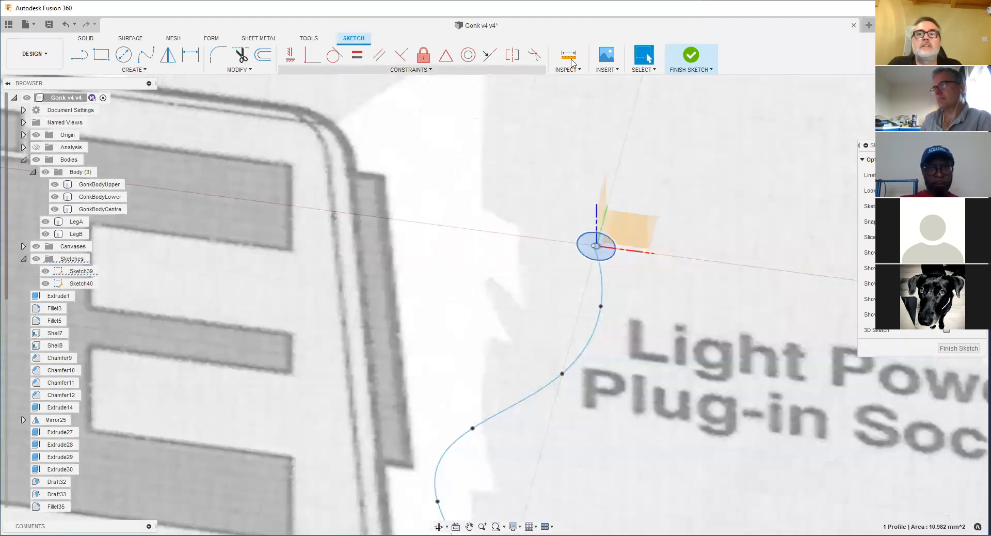
left_click(690, 56)
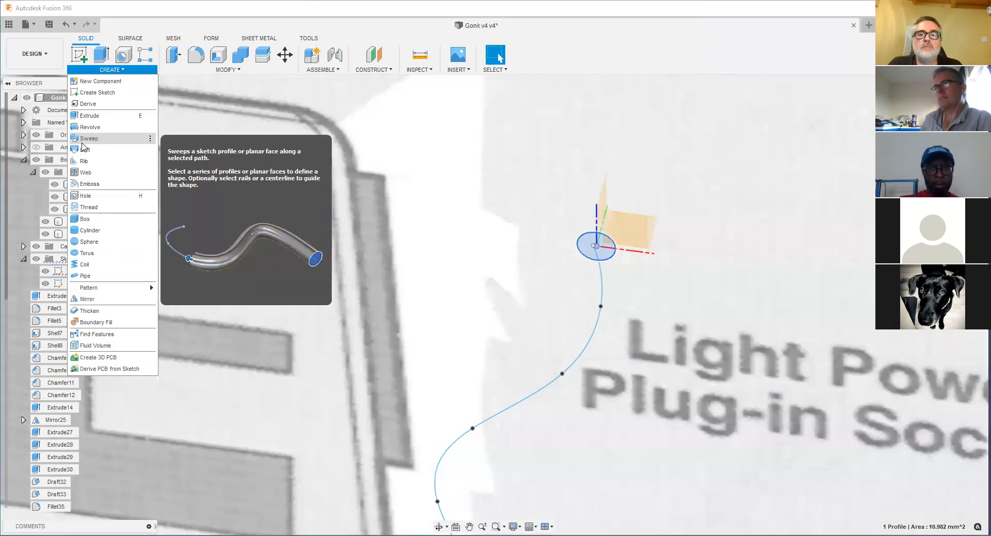
Step: Try a Sweep of the circle profile along the curved spline, inspect the tube preview and cancel the feature
left_click(81, 142)
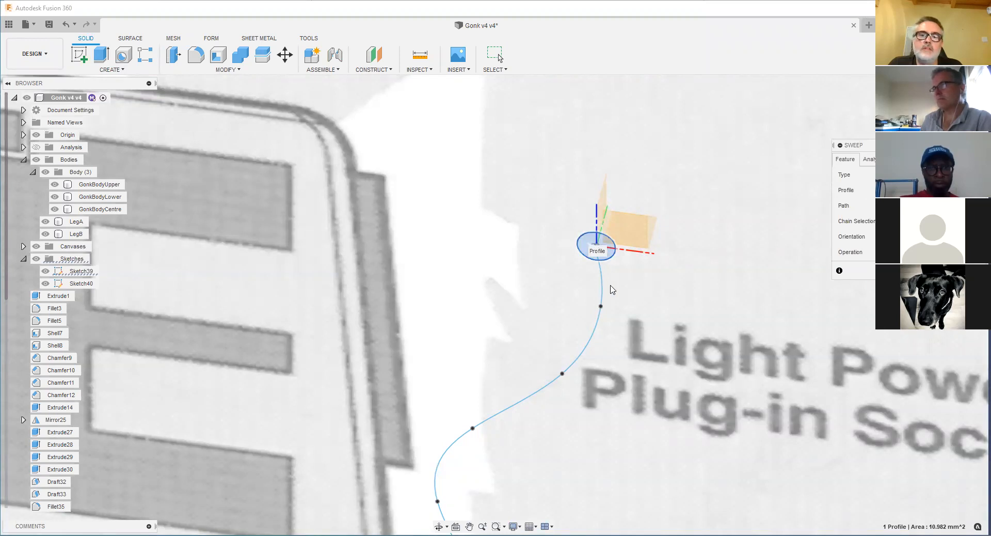
left_click(588, 329)
middle_click_drag(588, 199, 559, 190, "shift")
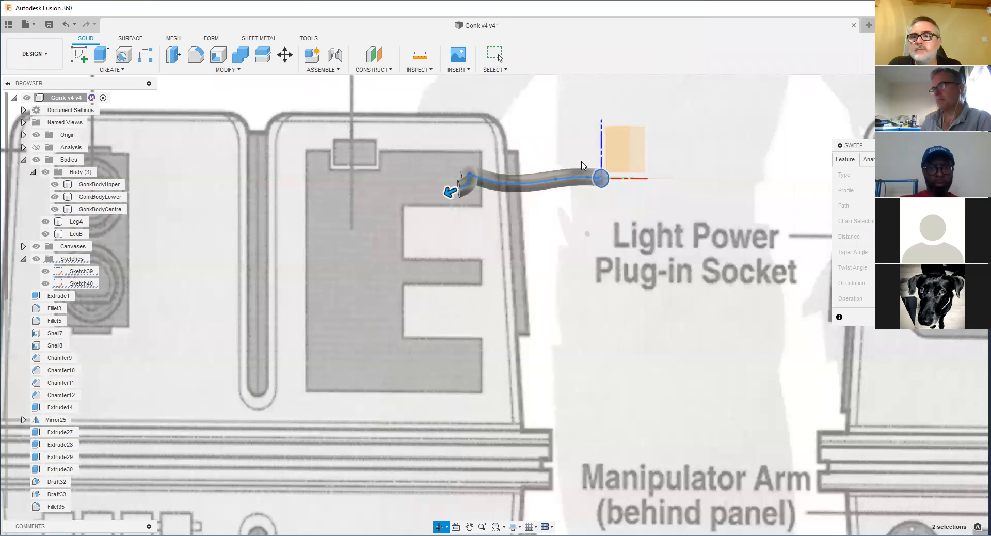
scroll(482, 189, "up", 3)
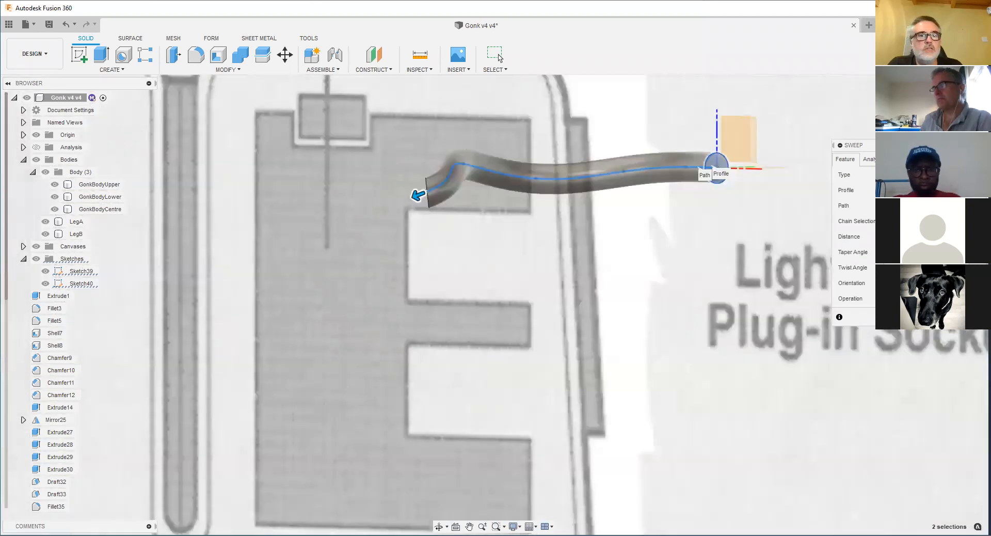
key("Escape")
scroll(266, 152, "down", 3)
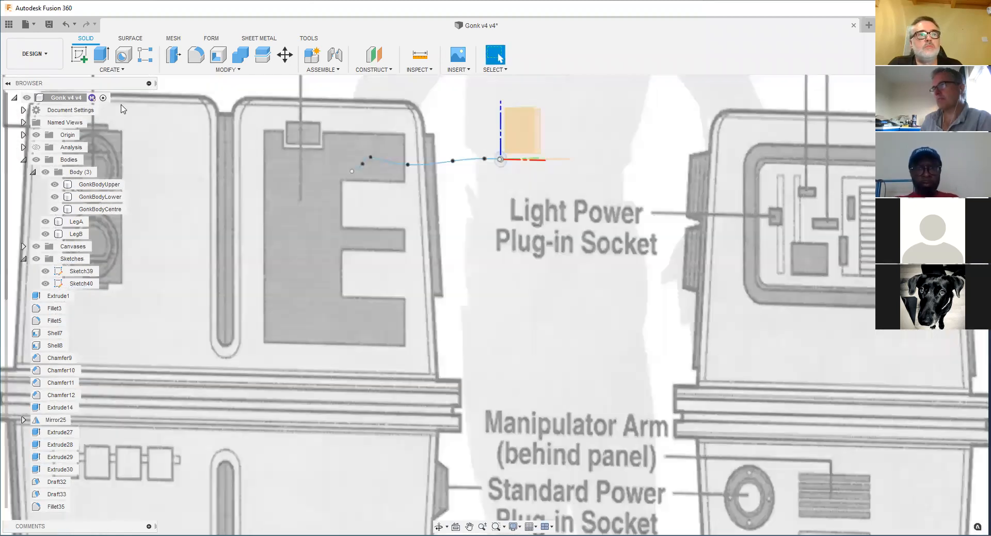
Step: Examine the droid's lower body, central rim and leg connections from several angles to judge where the coolant tubes attach
left_click(112, 69)
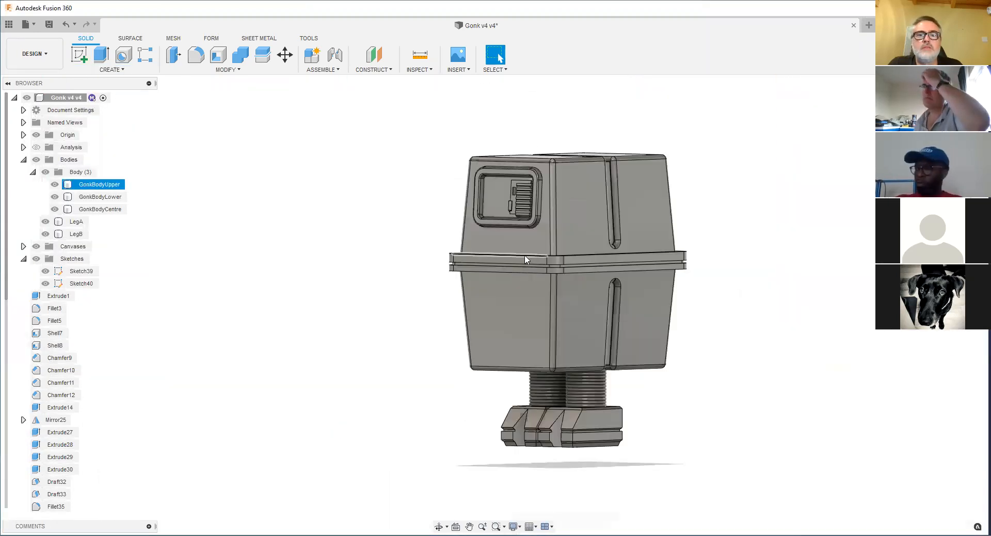
scroll(525, 259, "up", 4)
middle_click_drag(525, 278, 488, 252, "shift")
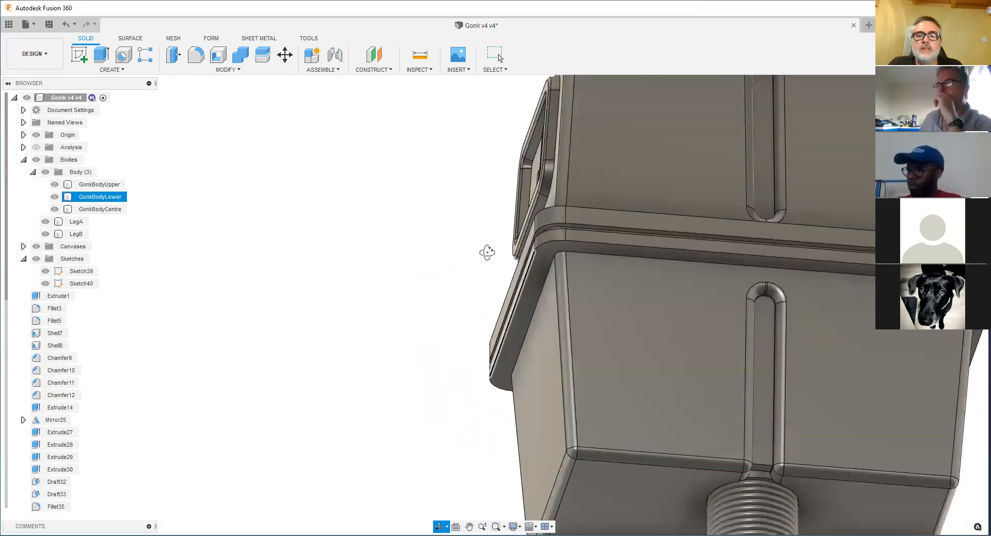
scroll(643, 258, "down", 3)
scroll(686, 271, "down", 2)
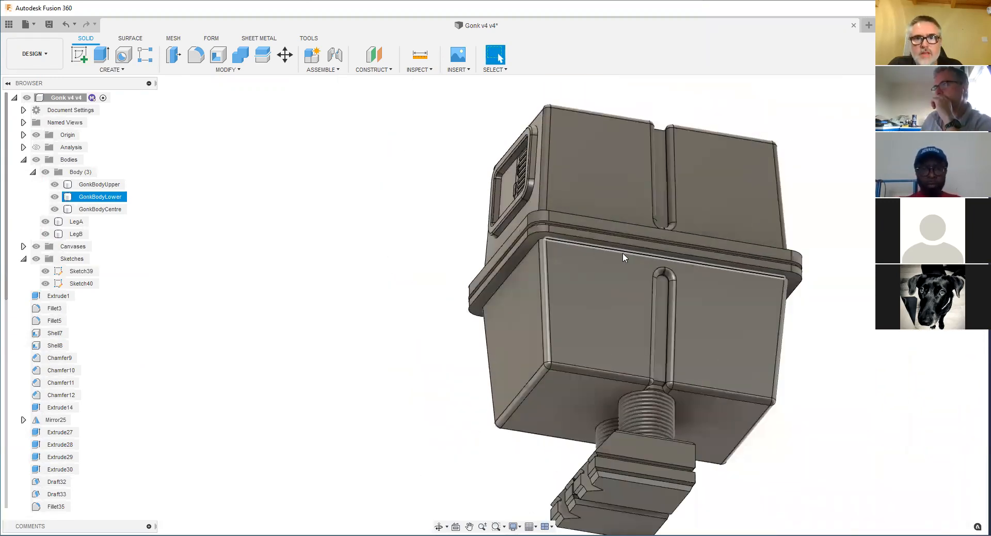
scroll(622, 252, "up", 3)
scroll(590, 260, "down", 3)
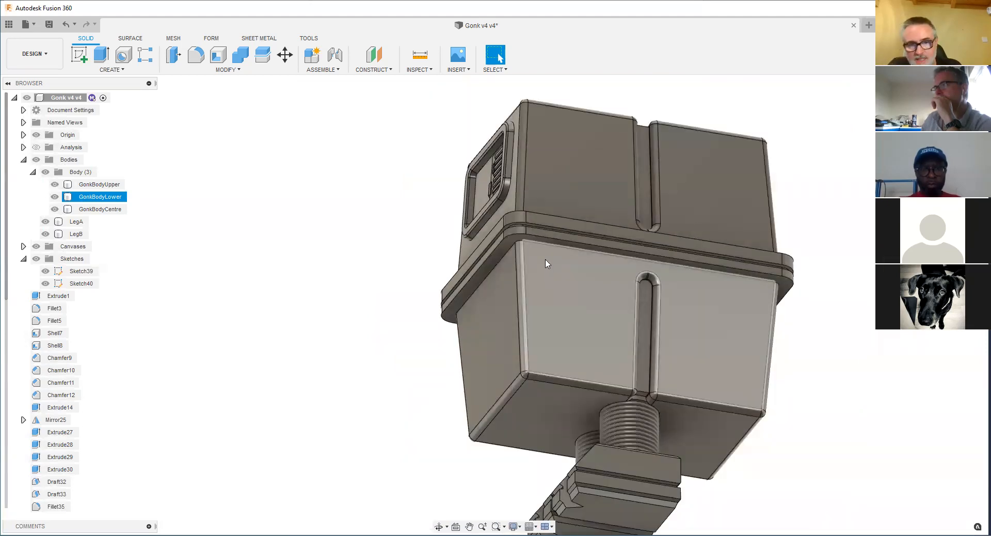
scroll(538, 257, "down", 3)
scroll(540, 258, "up", 5)
middle_click_drag(558, 246, 588, 233, "shift")
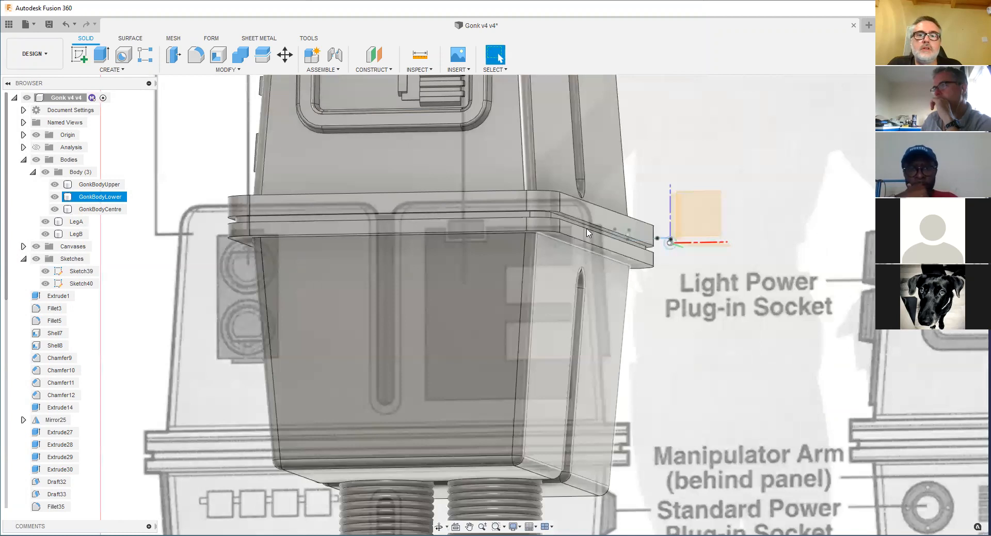
scroll(588, 233, "up", 5)
left_click(546, 266)
scroll(546, 267, "down", 5)
middle_click_drag(581, 276, 671, 206, "shift")
left_click(672, 206)
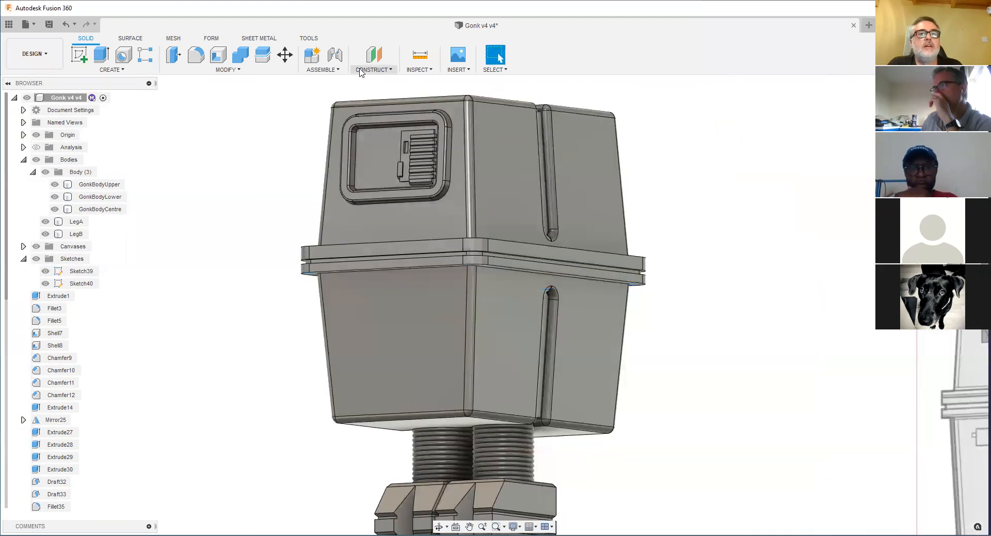
Step: Construct a midplane through the droid's body between the opposite end faces of the lower rim
left_click(360, 71)
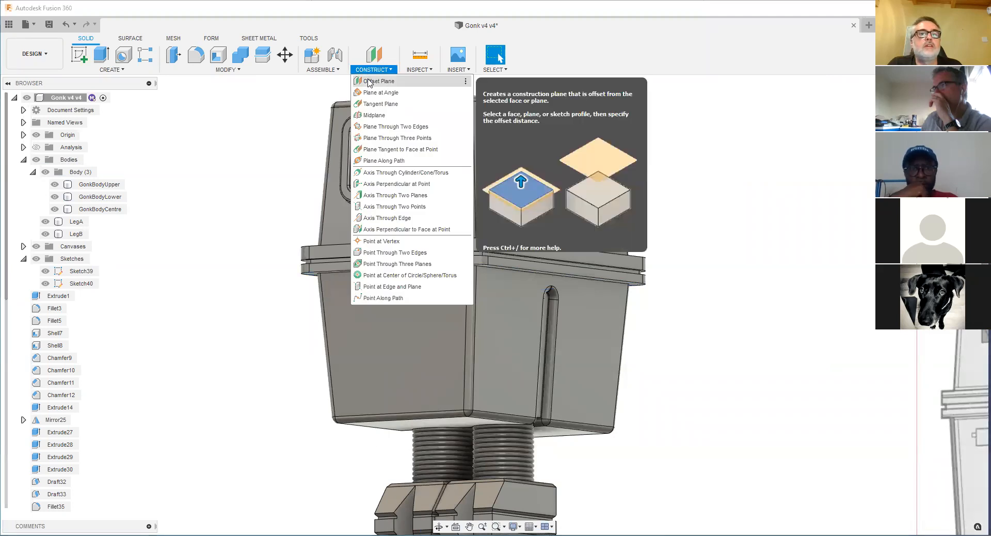
left_click(376, 115)
scroll(446, 256, "up", 3)
left_click(426, 256)
scroll(626, 316, "down", 3)
middle_click_drag(626, 315, 737, 306, "shift")
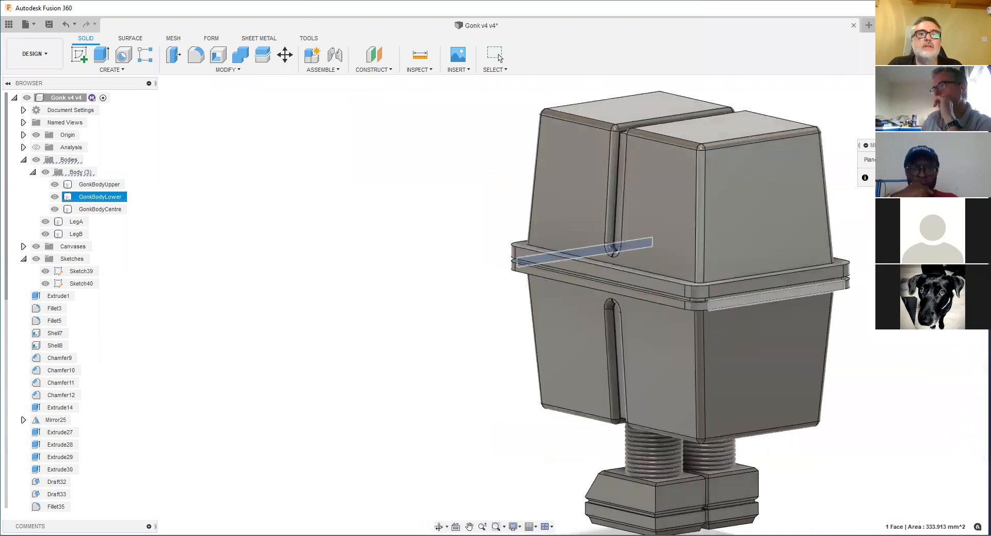
left_click(499, 57)
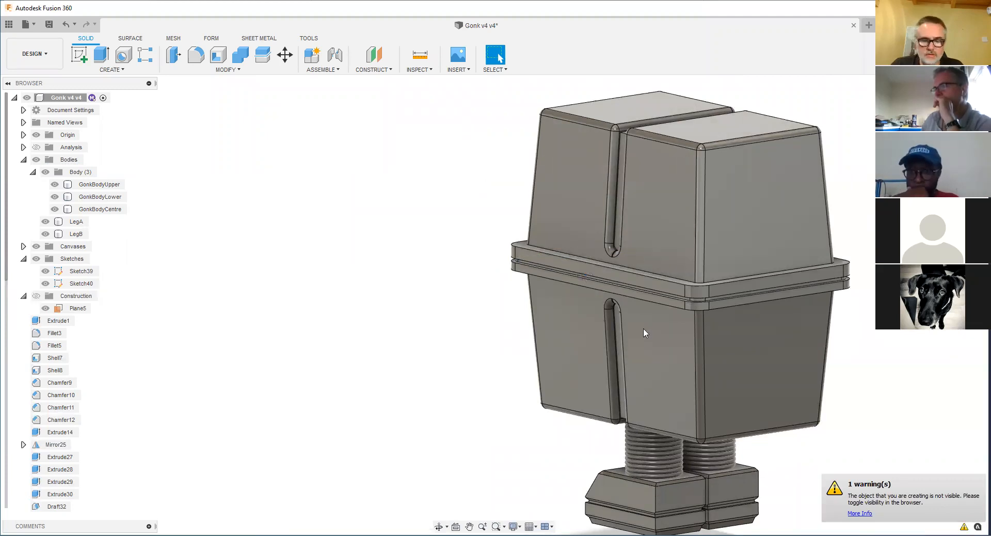
Step: Create a sketch on the midplane and project the rim's short bottom edge and the lower body's sloping outer edge
scroll(643, 327, "up", 10)
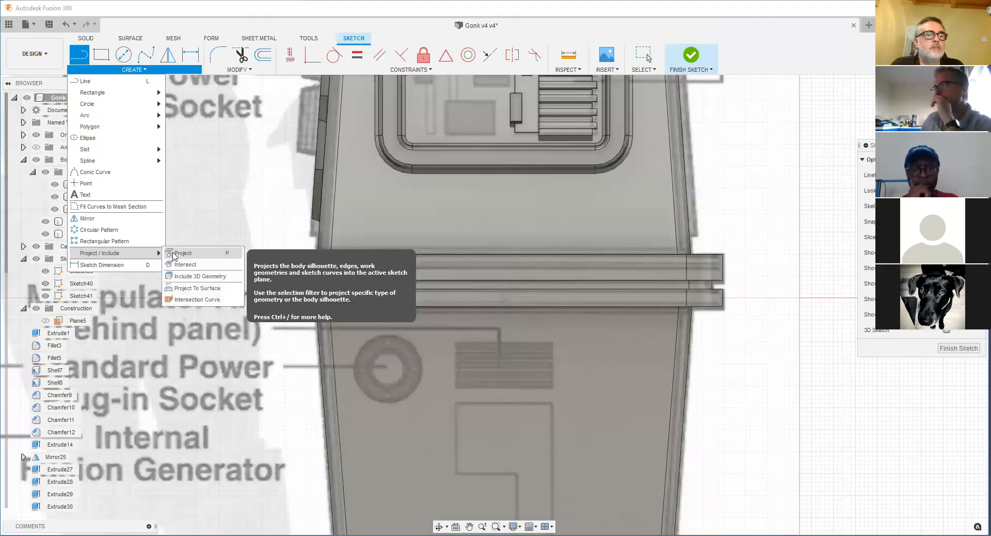
scroll(726, 315, "up", 5)
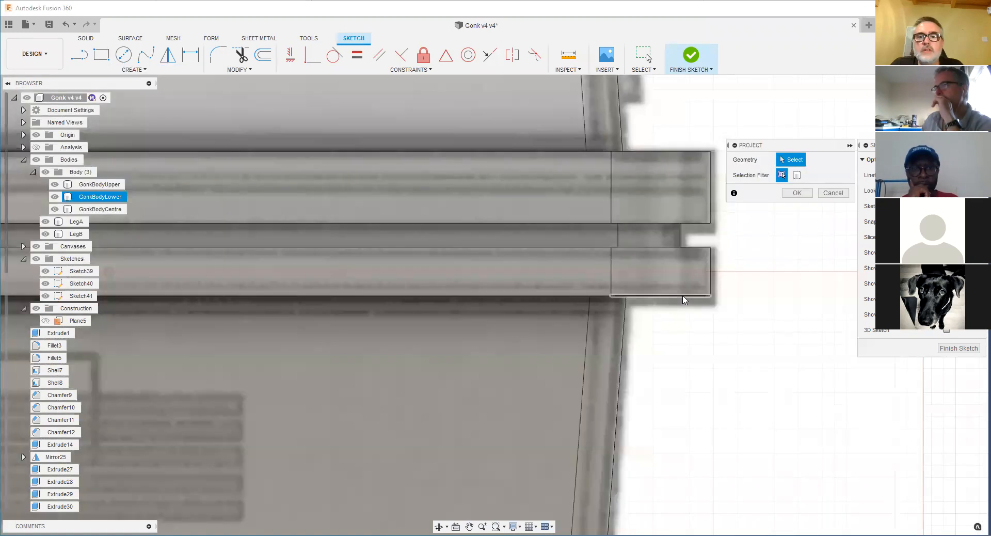
left_click(683, 296)
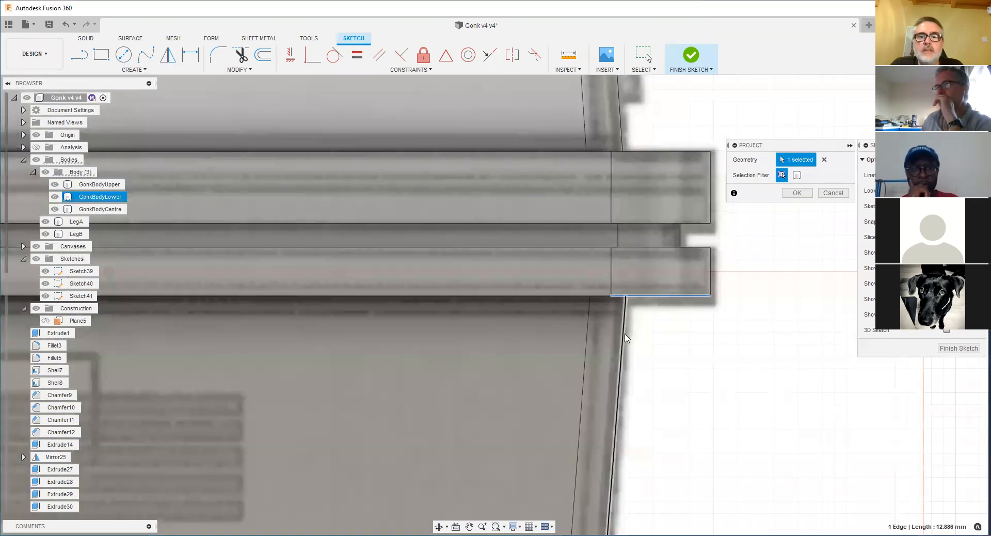
left_click(624, 320)
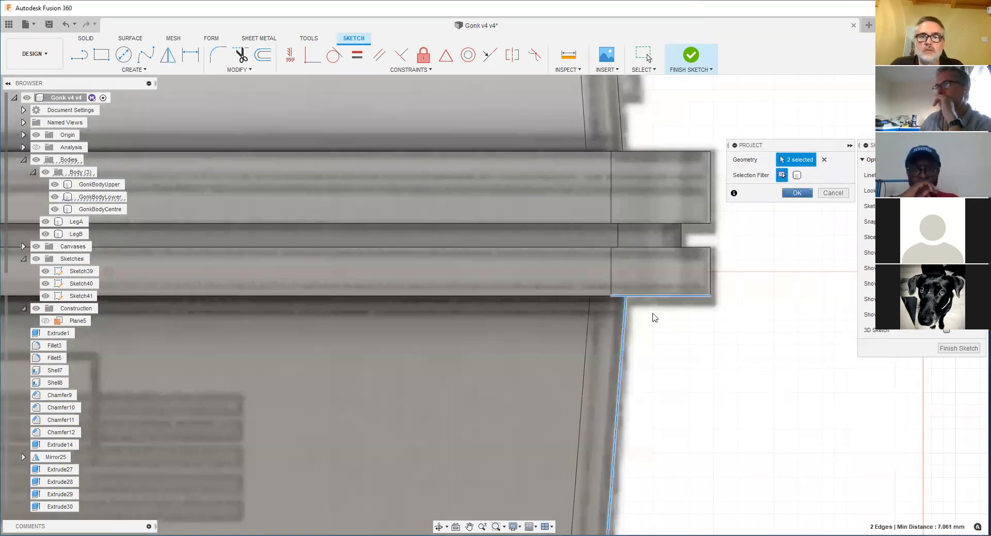
key("Return")
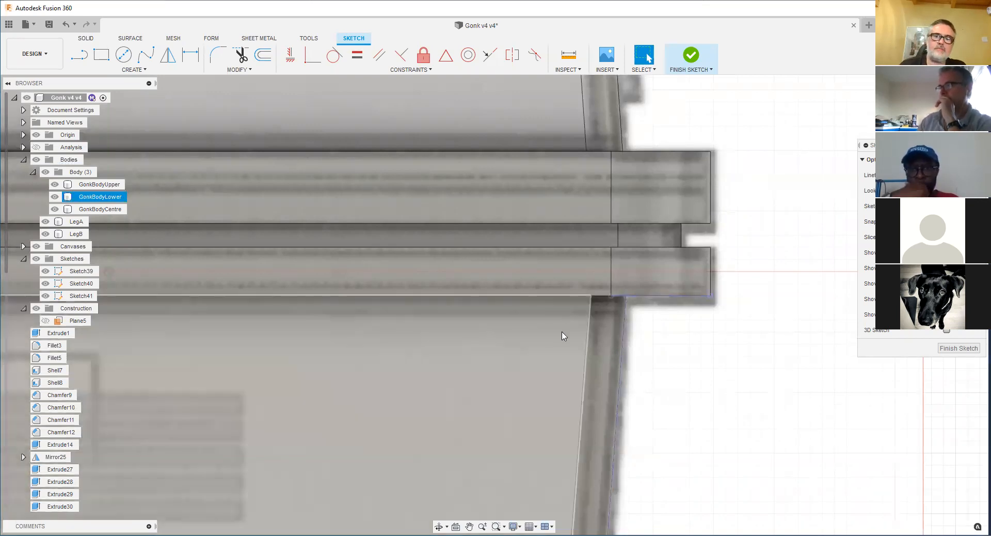
Step: Draw a line from the rim's outer lower corner to the projected body edge at 160 degrees and finish the sketch
scroll(579, 327, "up", 3)
key("l")
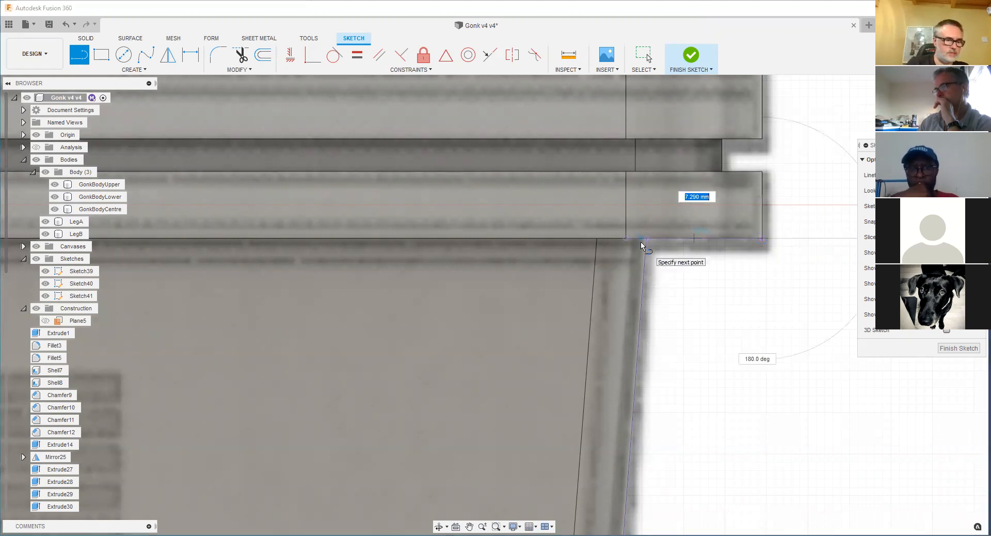
key("Tab")
type("1")
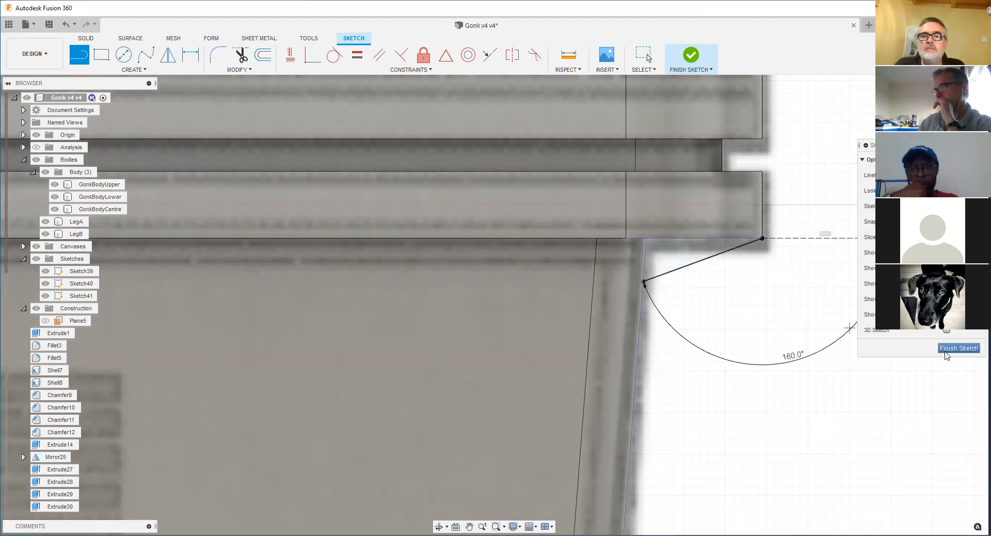
left_click(683, 258)
Step: Set up a Sweep of the small triangular profile along the edge loop where the rim's underside meets the lower body
scroll(692, 263, "down", 5)
middle_click_drag(702, 267, 660, 259, "shift")
scroll(432, 217, "down", 5)
middle_click_drag(433, 227, 739, 210)
mouse_move(269, 227)
middle_mouse_down()
mouse_move(499, 222)
mouse_move(593, 165)
middle_mouse_up()
scroll(531, 123, "up", 4)
scroll(436, 173, "up", 3)
scroll(584, 231, "up", 5)
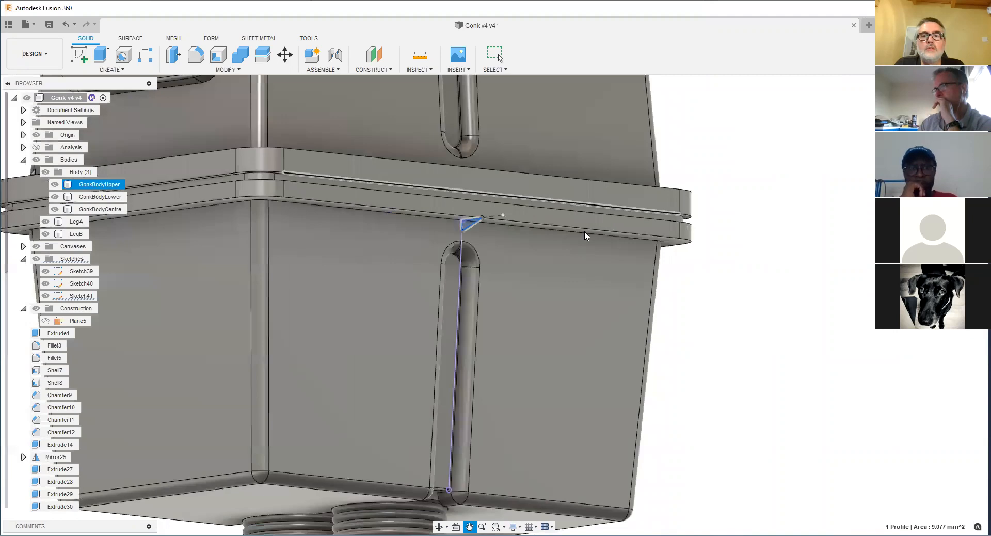
scroll(568, 238, "down", 3)
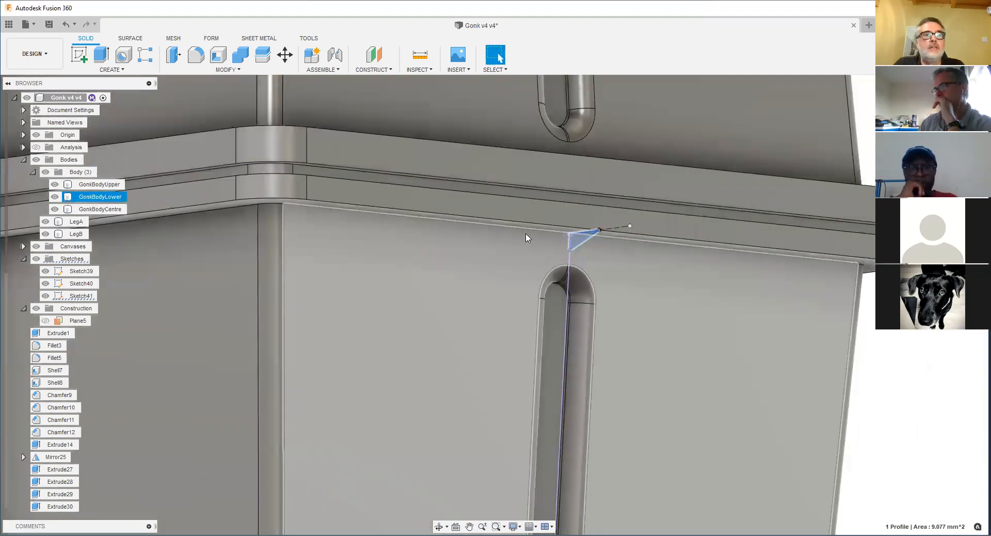
left_click(144, 71)
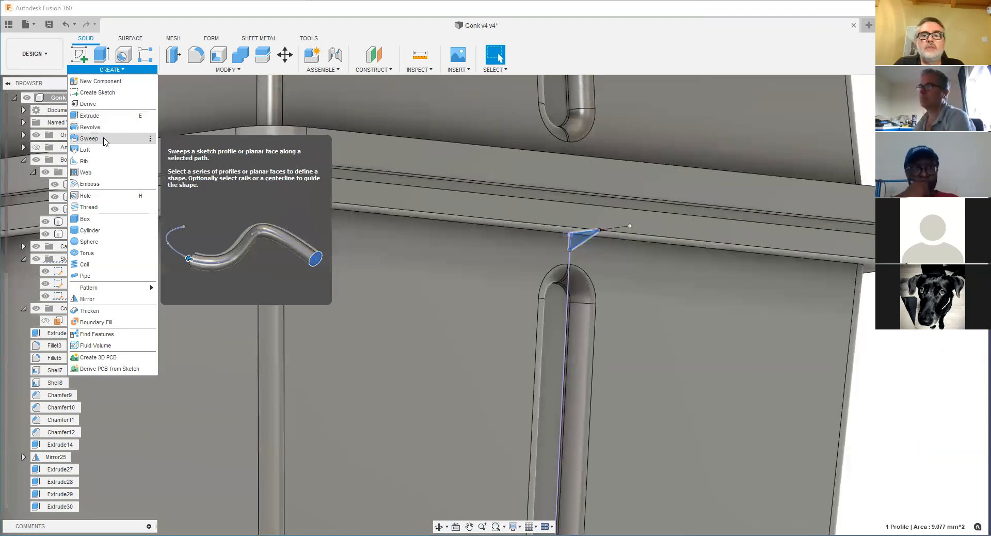
left_click(105, 140)
scroll(563, 231, "up", 3)
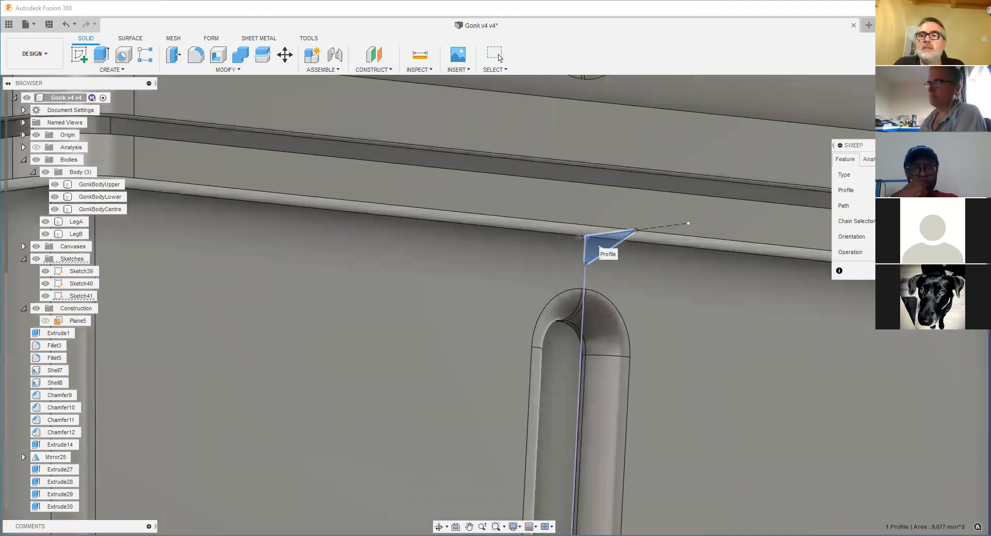
left_click(550, 240)
Step: Inspect the sweep preview around the rim, set the operation to New Body and complete the feature
scroll(549, 239, "down", 3)
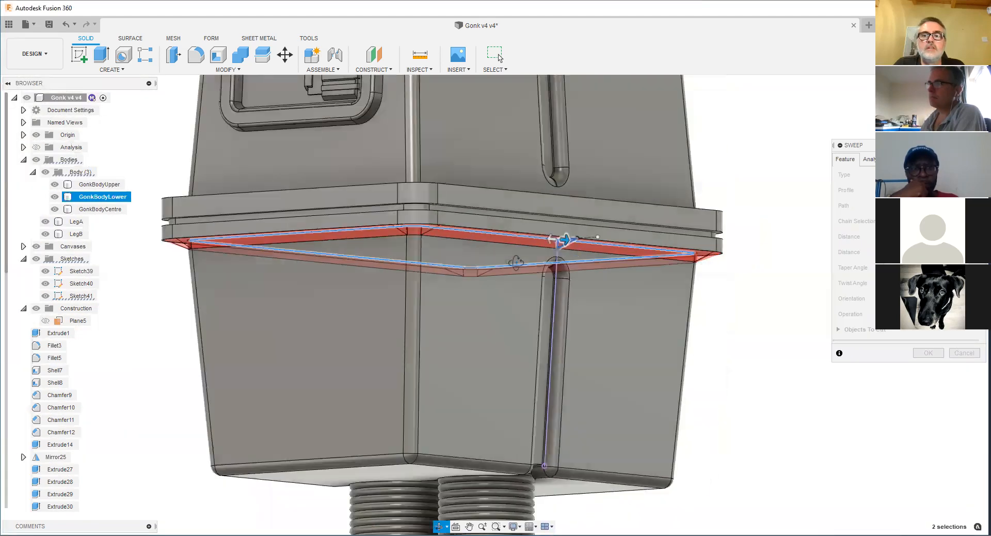
scroll(580, 263, "down", 3)
middle_click_drag(580, 263, 568, 248, "shift")
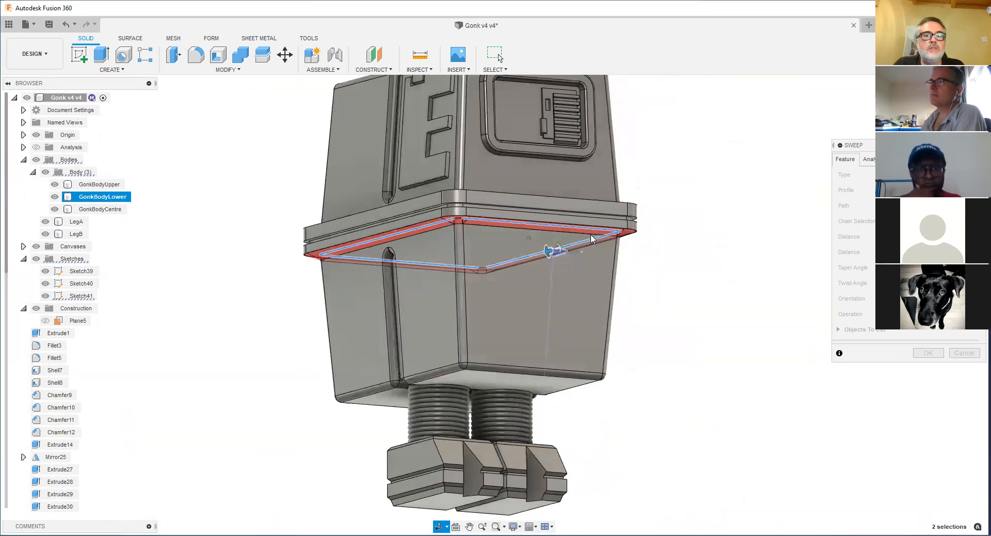
scroll(720, 295, "up", 5)
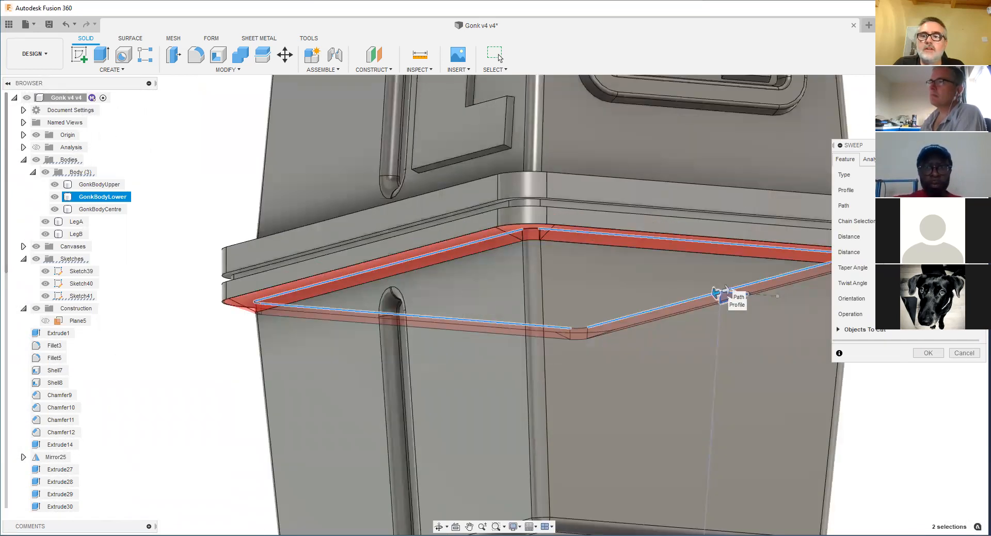
left_click(897, 314)
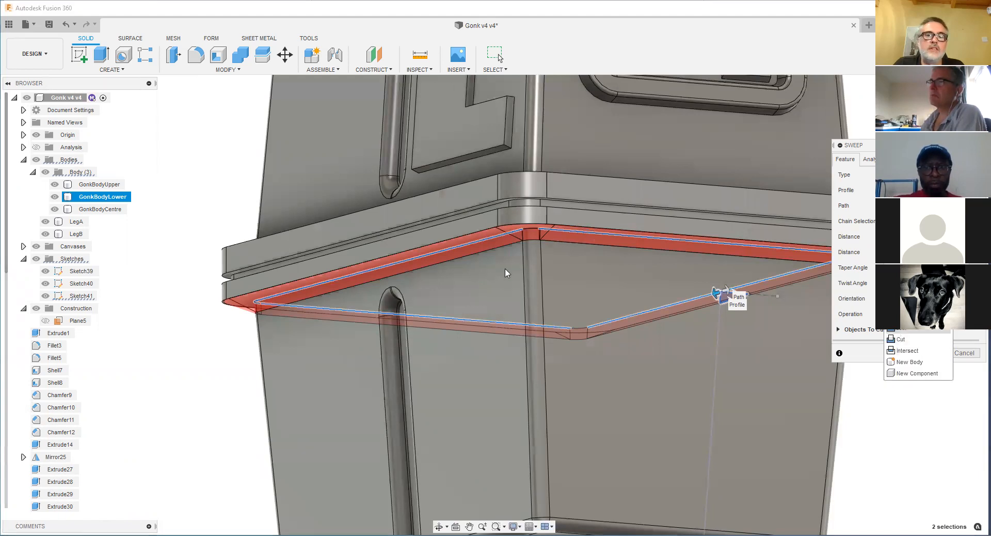
middle_click_drag(525, 283, 497, 286, "shift")
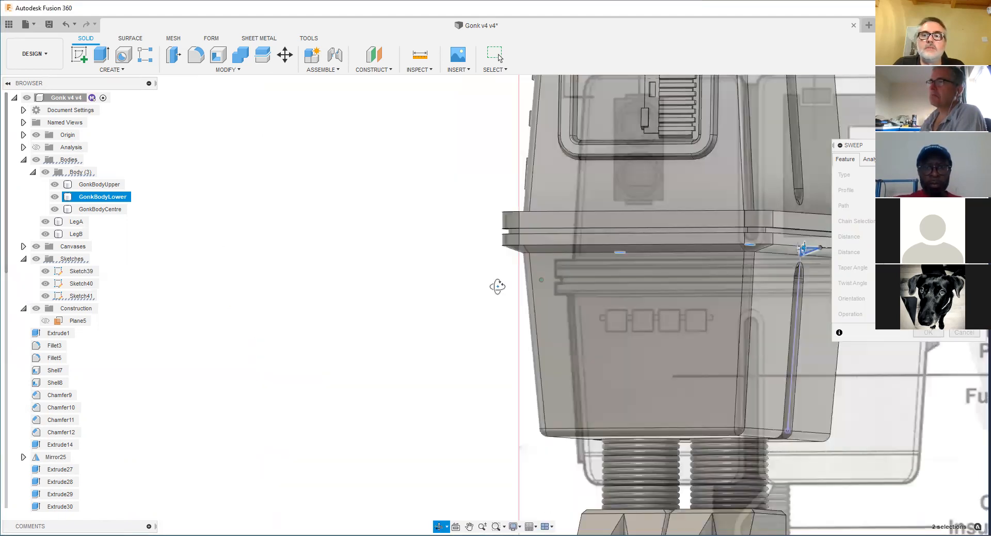
middle_click_drag(617, 229, 614, 195, "shift")
left_click(907, 314)
left_click(908, 363)
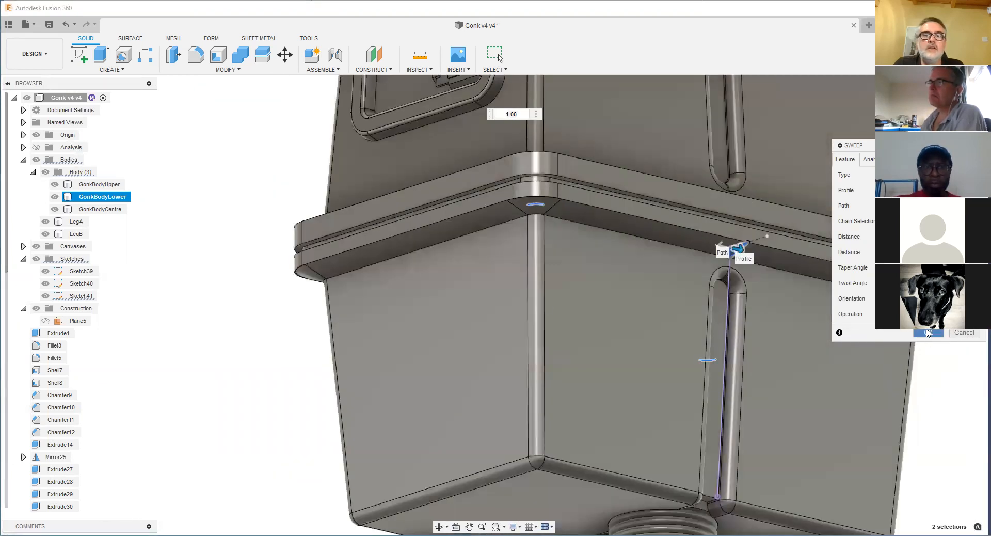
Step: Hide GonkBodyLower to examine the swept ring and its mitred corners, and show the body again
scroll(547, 306, "down", 3)
middle_click_drag(547, 305, 469, 302, "shift")
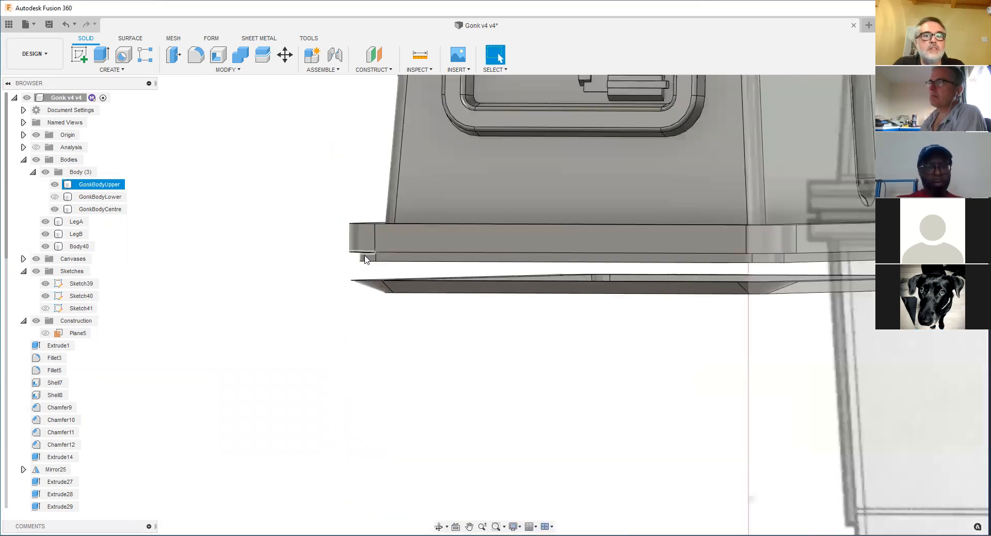
scroll(367, 260, "up", 2)
middle_click_drag(384, 288, 386, 296, "shift")
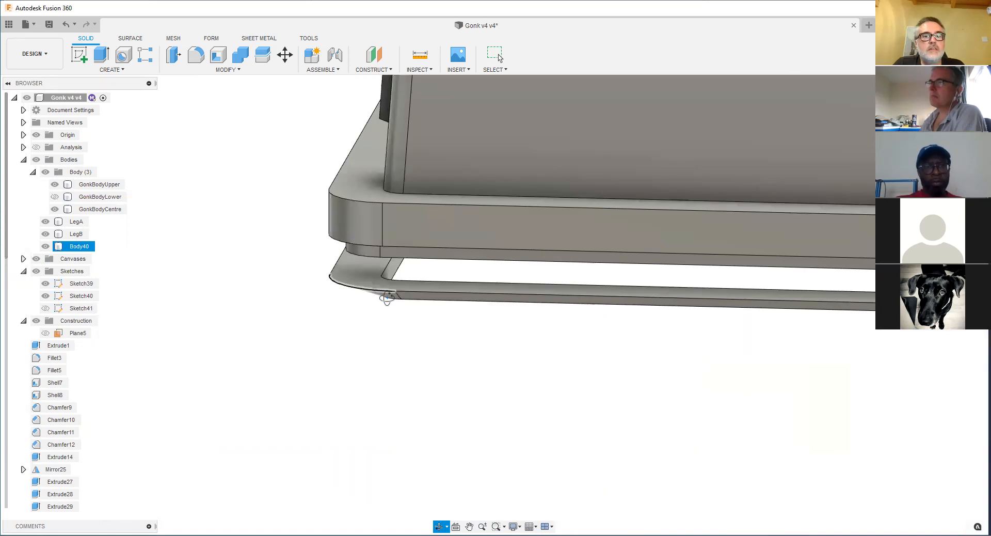
left_click(58, 199)
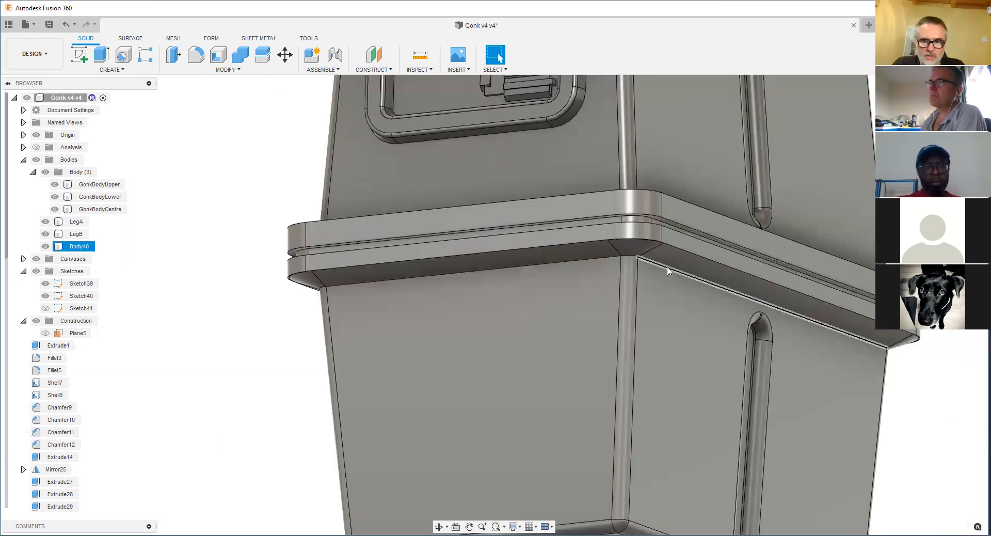
Step: Combine the swept ring beneath the rim with GonkBodyLower into a single body
scroll(653, 293, "down", 3)
middle_click_drag(659, 292, 671, 207)
left_click(669, 192)
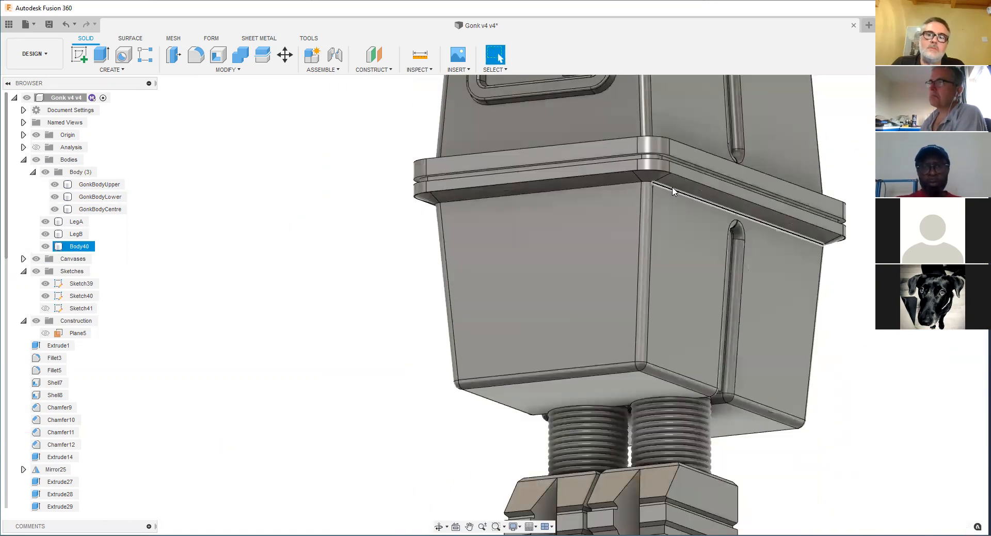
scroll(671, 190, "up", 3)
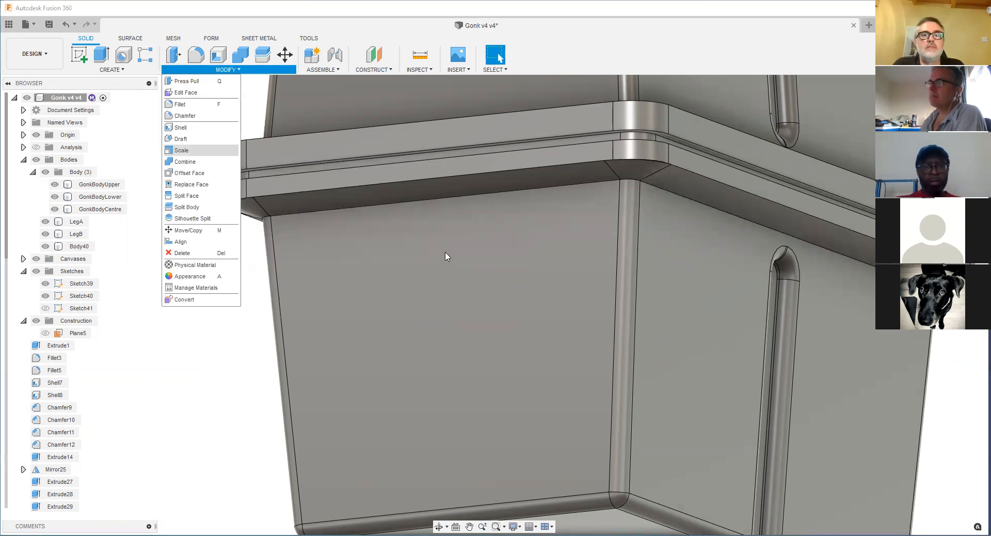
left_click(432, 183)
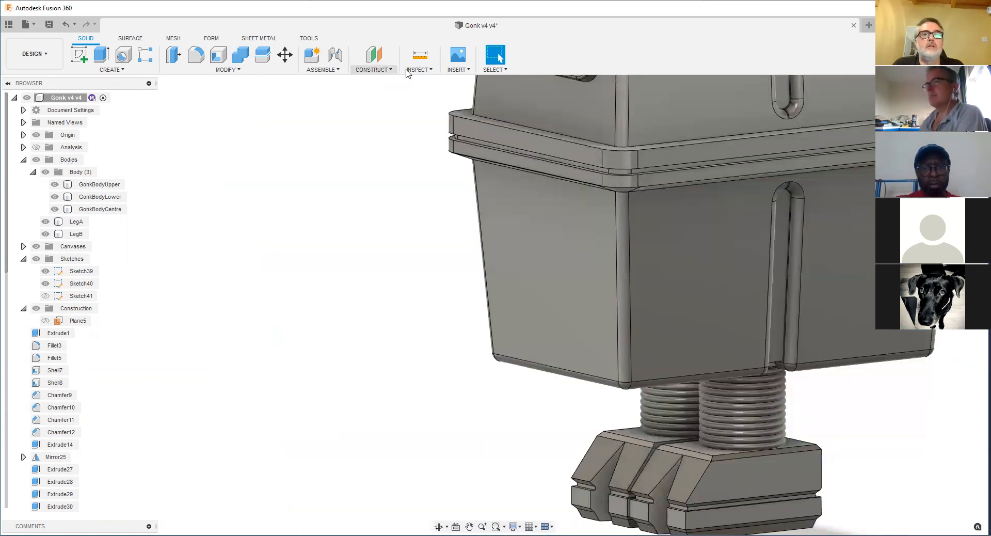
Step: Expand the existing analyses and turn off the visibility of Section1
left_click(411, 70)
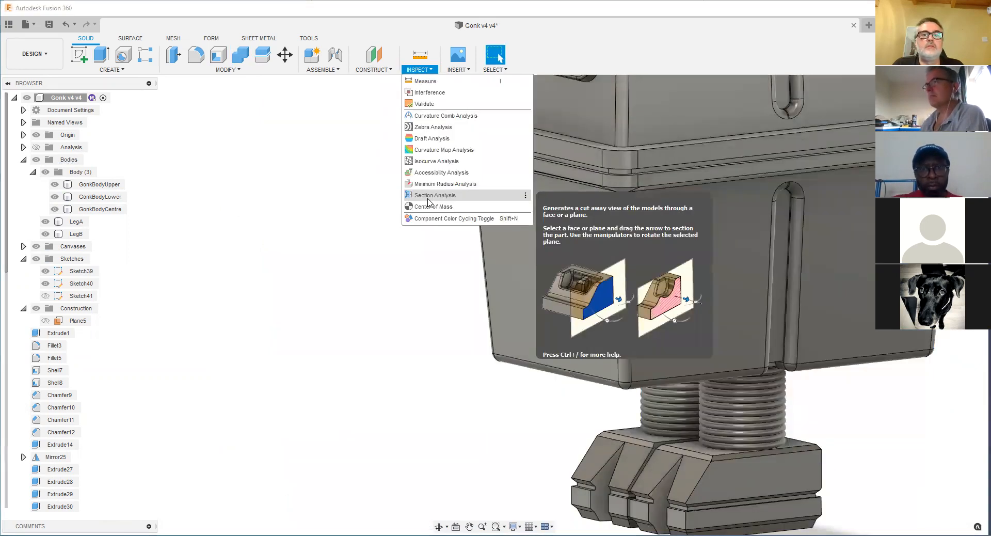
left_click(435, 195)
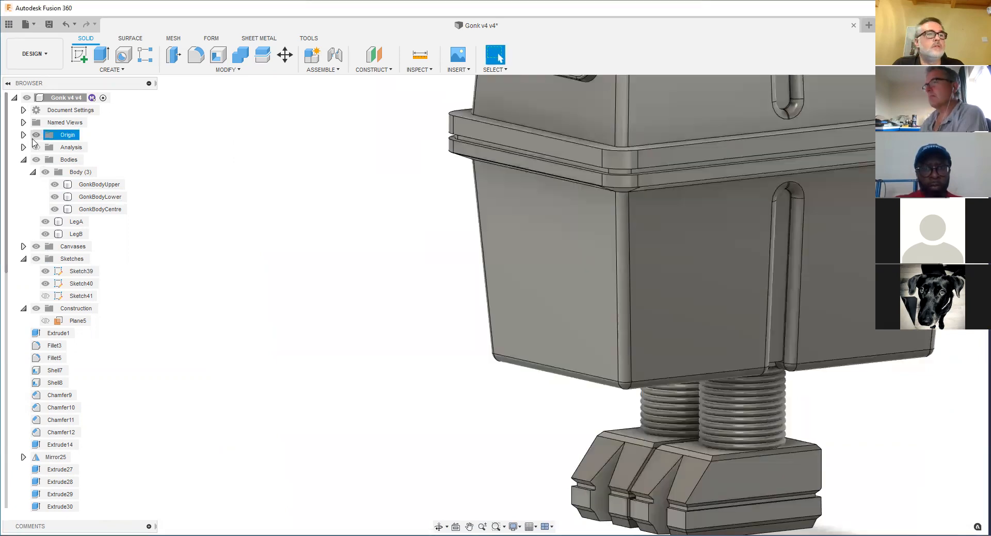
left_click(36, 147)
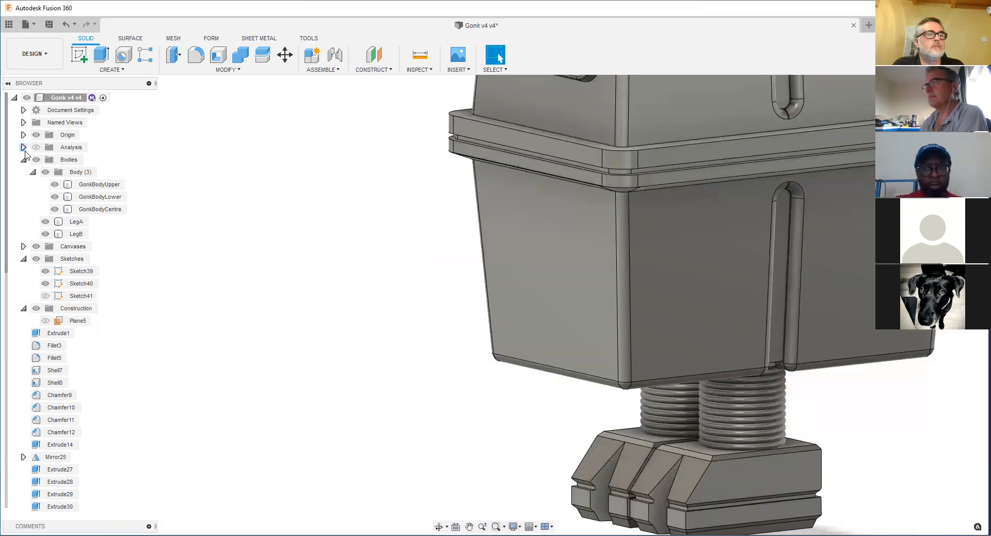
left_click(23, 147)
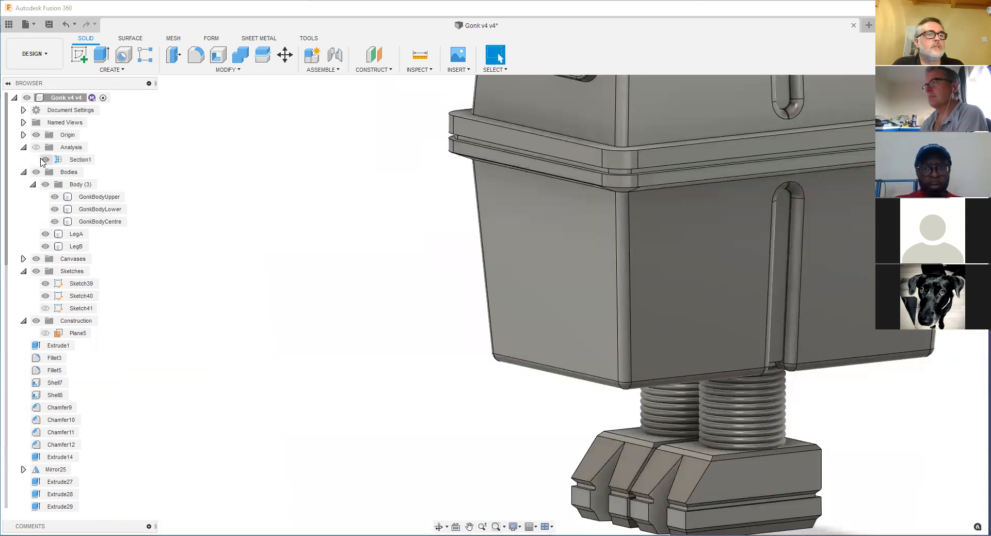
Step: Examine the body with a Section Analysis based on the lower rim's side face and leave the command without keeping it
left_click(419, 69)
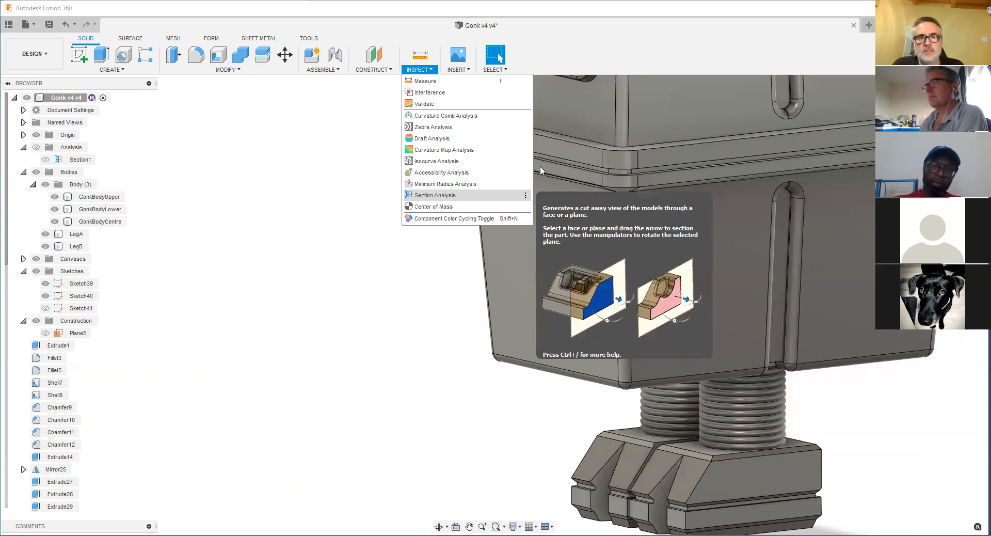
left_click(444, 195)
scroll(541, 171, "up", 4)
left_click(535, 169)
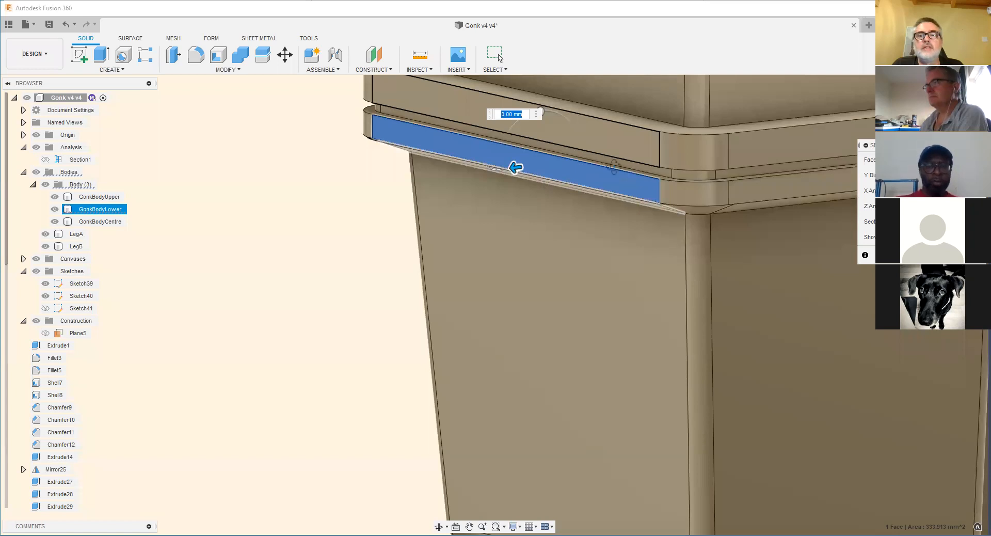
middle_click_drag(614, 167, 490, 214, "shift")
scroll(507, 209, "up", 4)
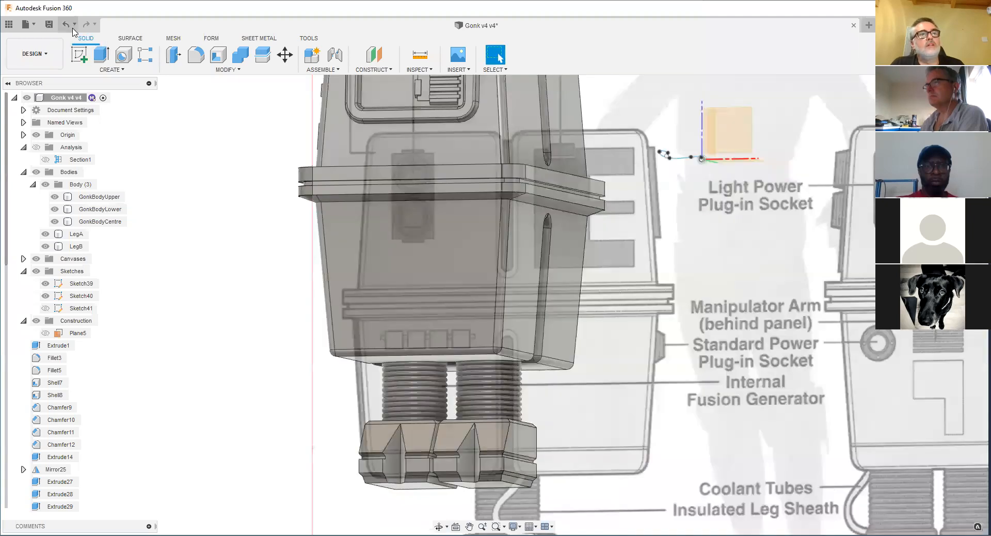
left_click(75, 24)
key("Escape")
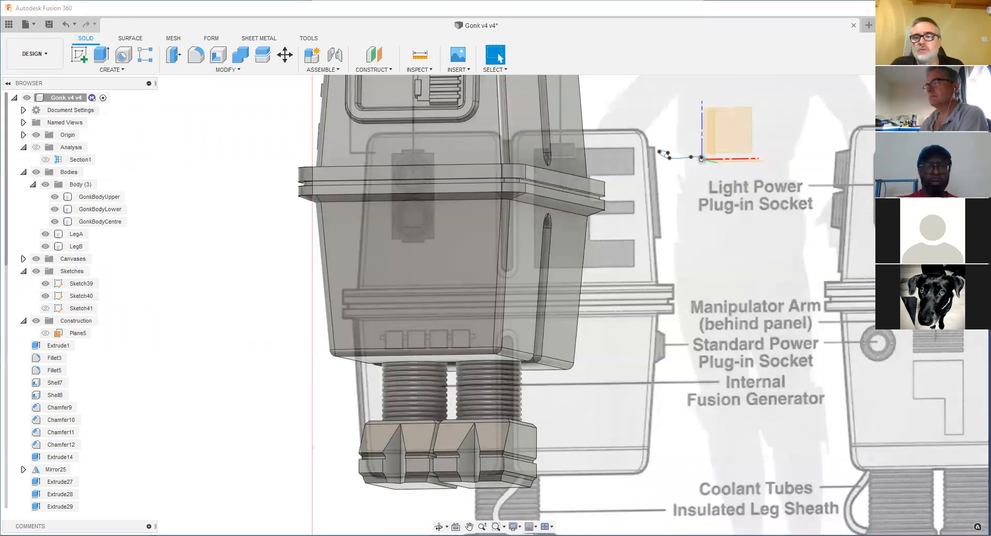
scroll(442, 222, "down", 3)
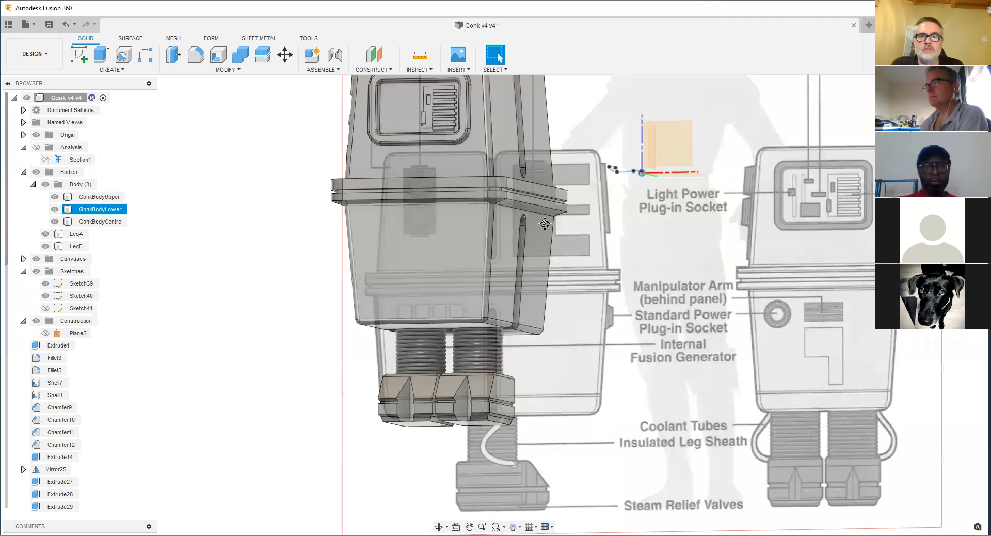
Step: Undo the latest visibility changes, the combine and the sweep of the ring beneath the rim
middle_click_drag(442, 222, 629, 211)
middle_click_drag(567, 180, 602, 202, "shift")
left_click(499, 57)
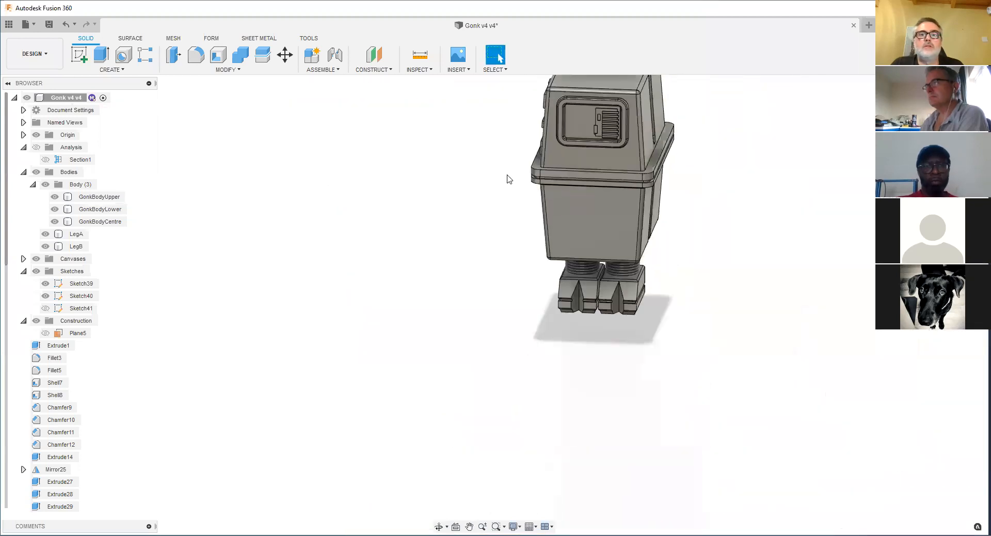
left_click(67, 29)
left_click(67, 29)
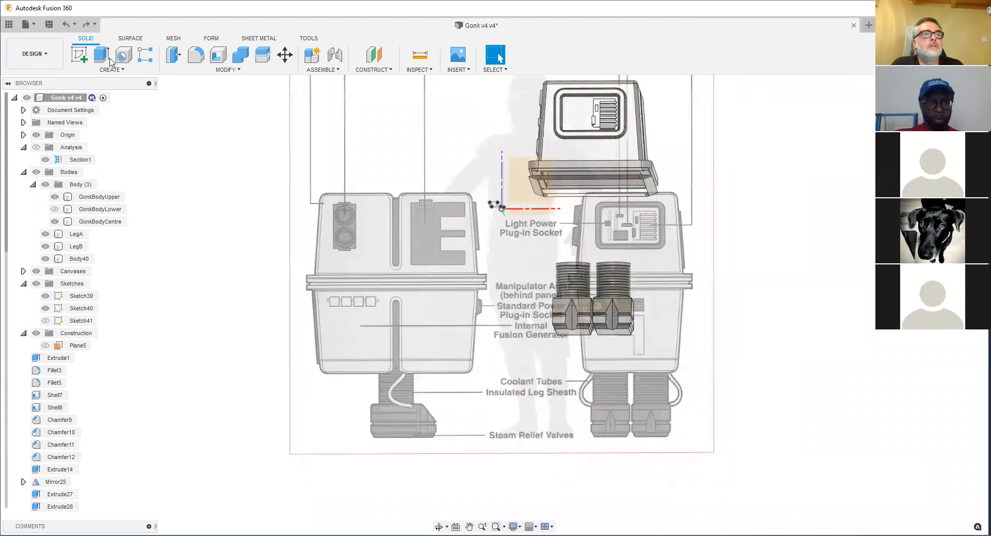
left_click(65, 26)
left_click(64, 28)
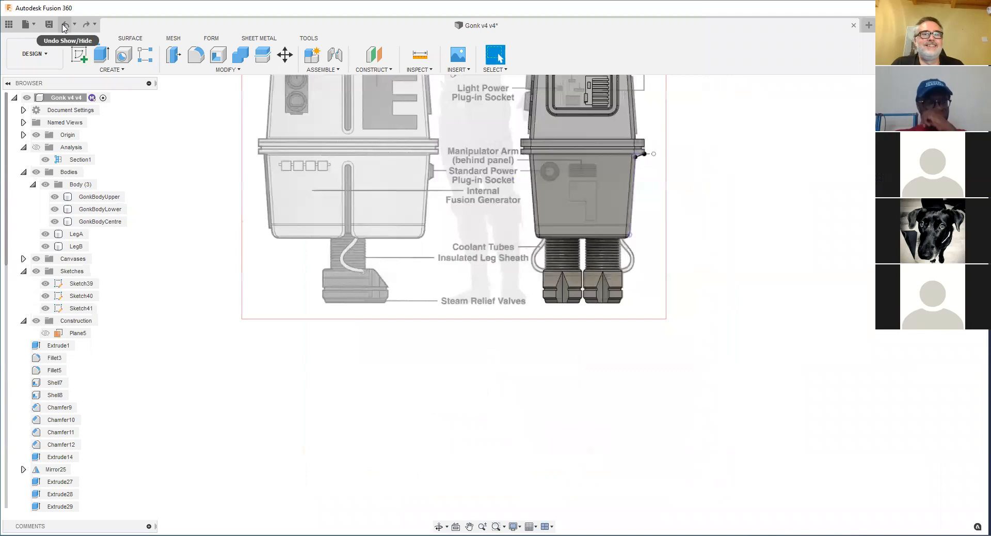
Step: Examine the lower body, rim and legs against the front-view reference drawing and from the side
left_click(624, 102)
scroll(624, 102, "up", 2)
scroll(552, 155, "up", 2)
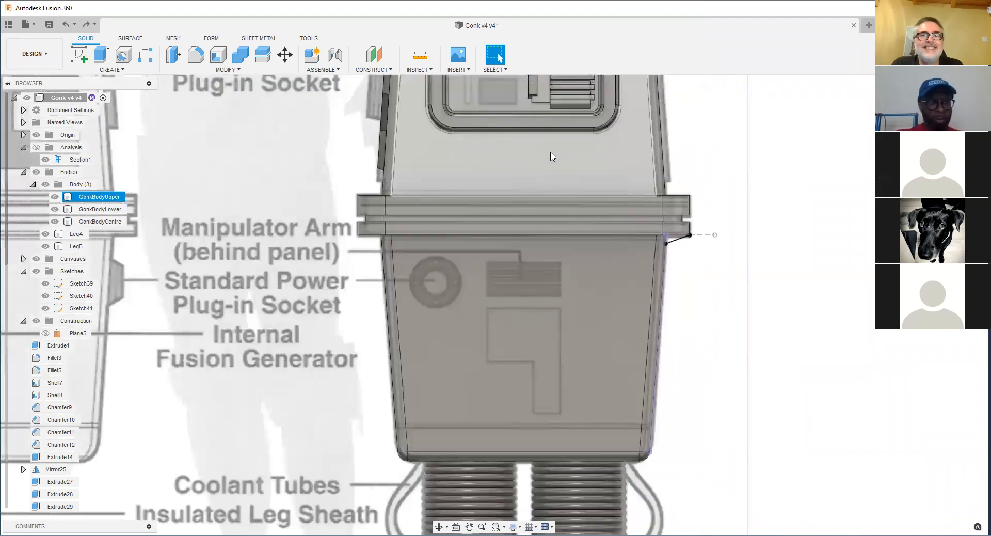
scroll(582, 172, "up", 3)
left_click(494, 247)
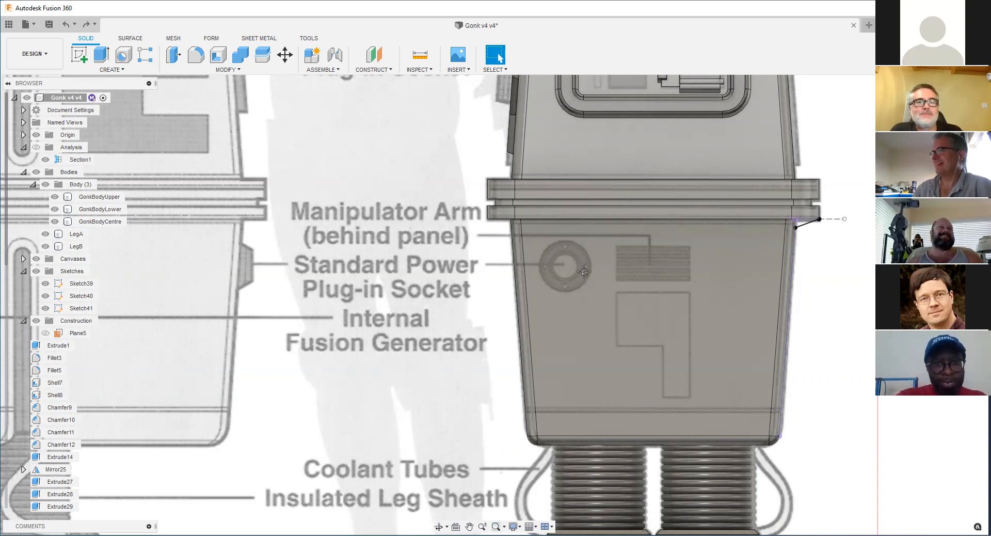
scroll(584, 272, "down", 3)
scroll(530, 248, "up", 3)
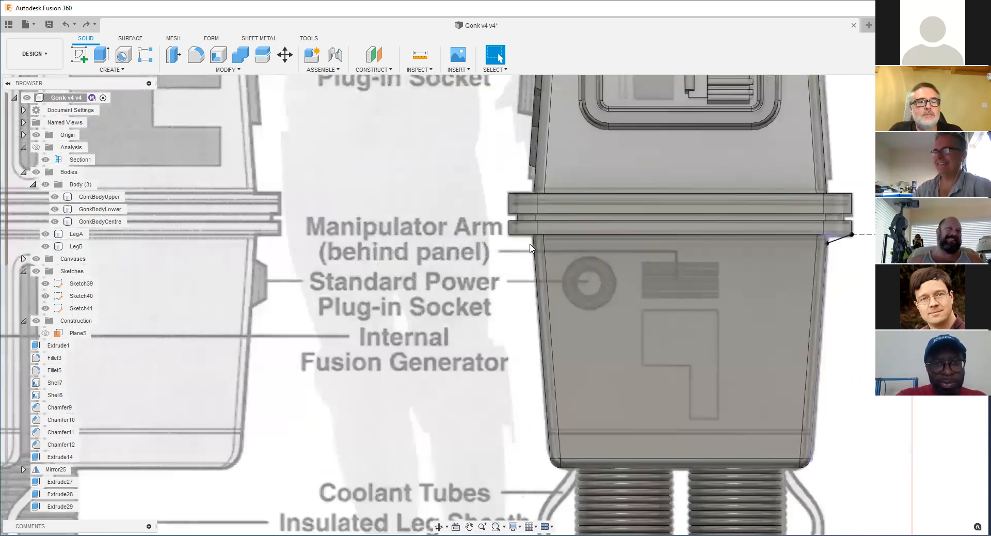
scroll(530, 248, "down", 5)
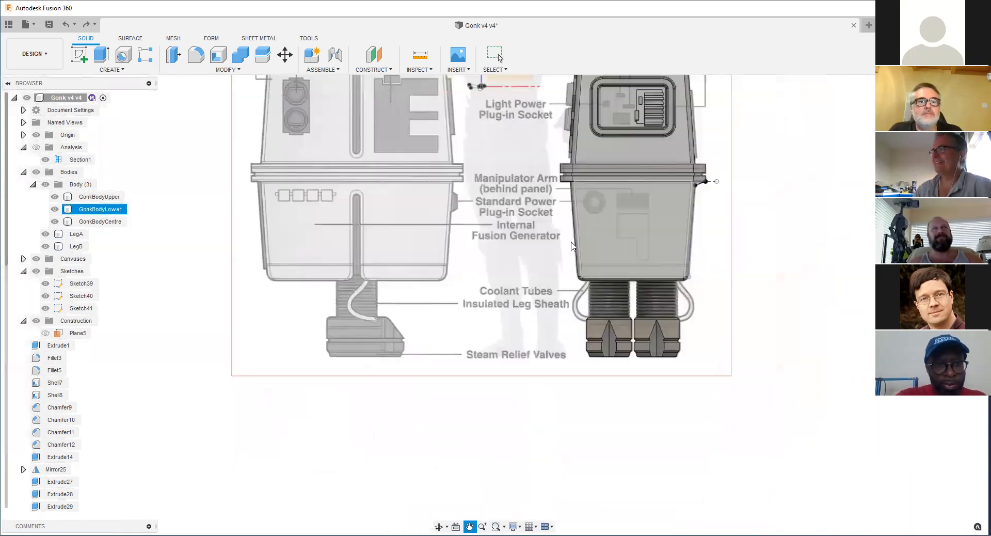
middle_click_drag(609, 294, 608, 329, "shift")
middle_click_drag(317, 97, 318, 98, "shift")
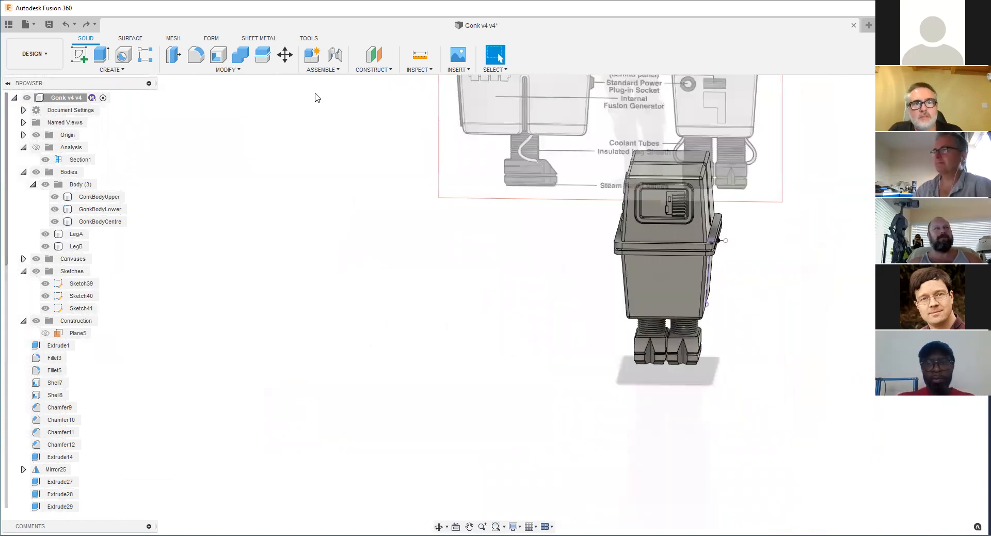
middle_click_drag(570, 280, 707, 277, "shift")
scroll(588, 287, "up", 3)
scroll(584, 287, "down", 6)
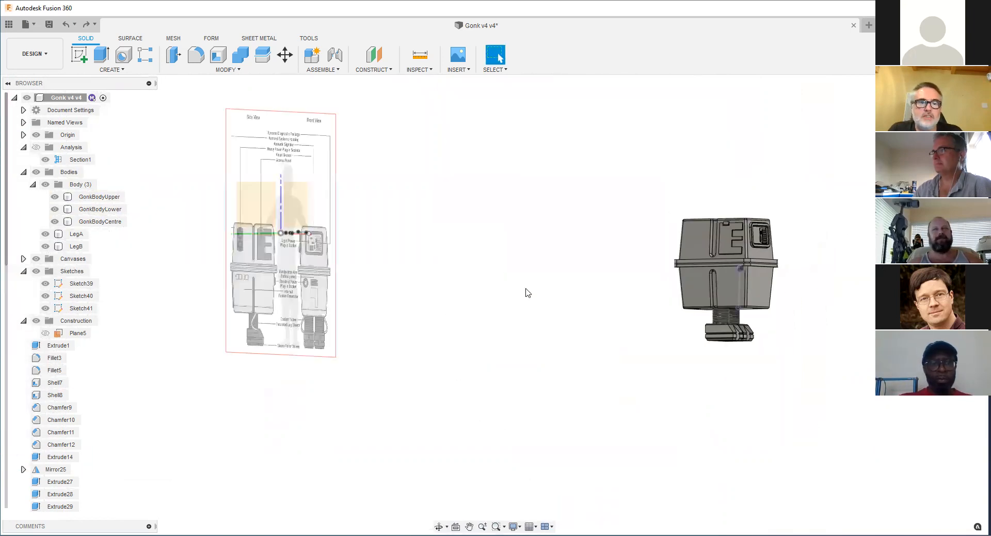
Step: Examine the coolant tube's route in the side-view reference and the matching leg sheath on the model
middle_click_drag(267, 290, 432, 290)
scroll(430, 294, "up", 3)
middle_click_drag(433, 333, 480, 316)
scroll(472, 320, "up", 2)
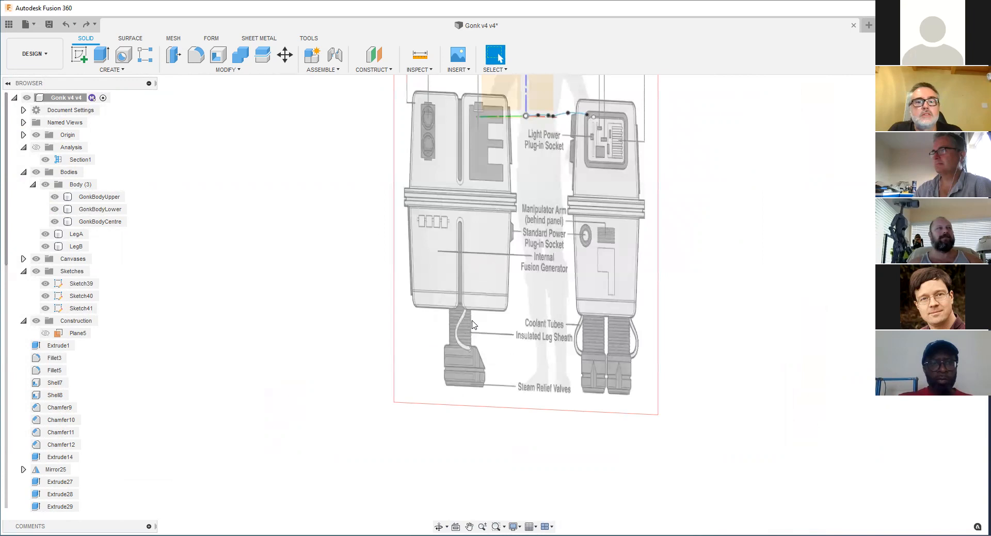
scroll(474, 324, "up", 5)
scroll(474, 324, "down", 2)
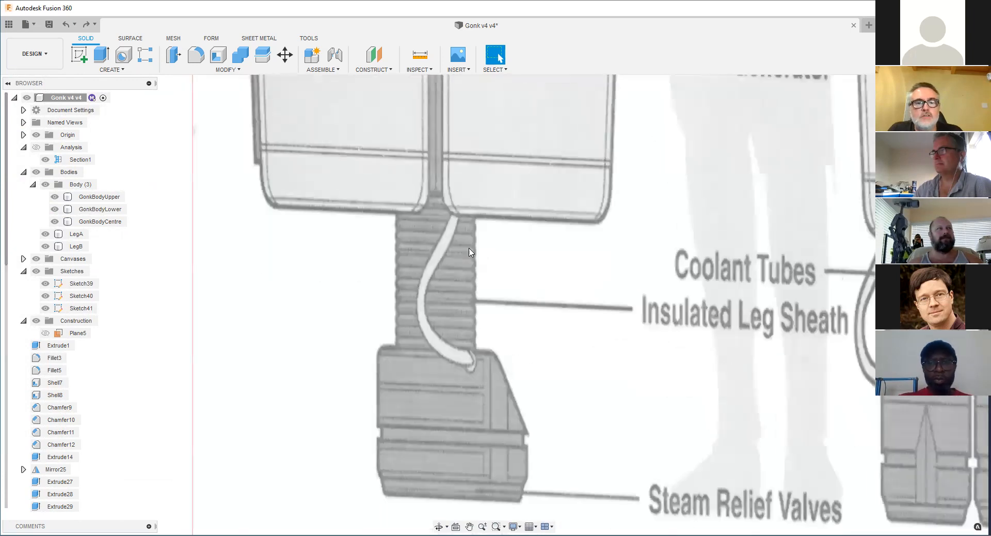
scroll(467, 260, "up", 3)
scroll(469, 222, "down", 4)
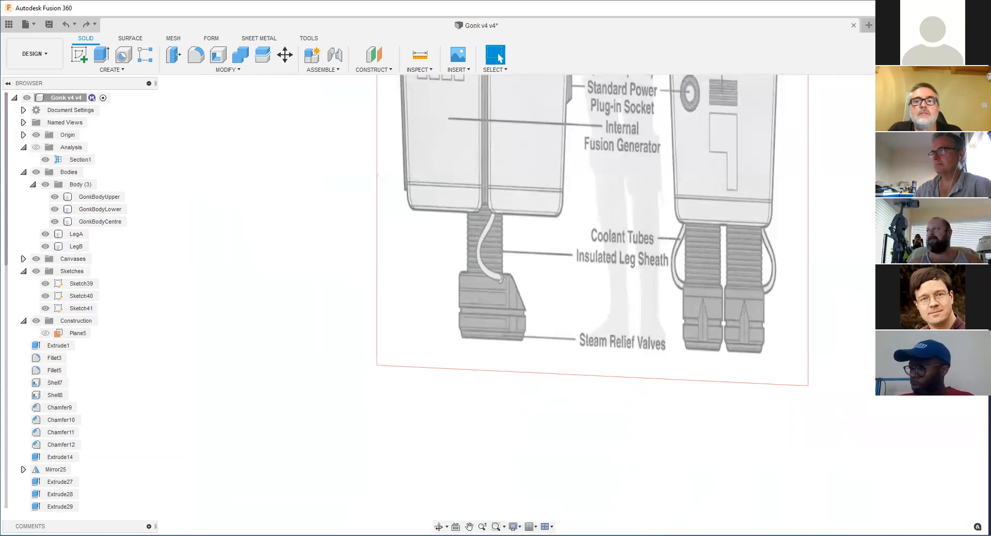
scroll(573, 257, "up", 6)
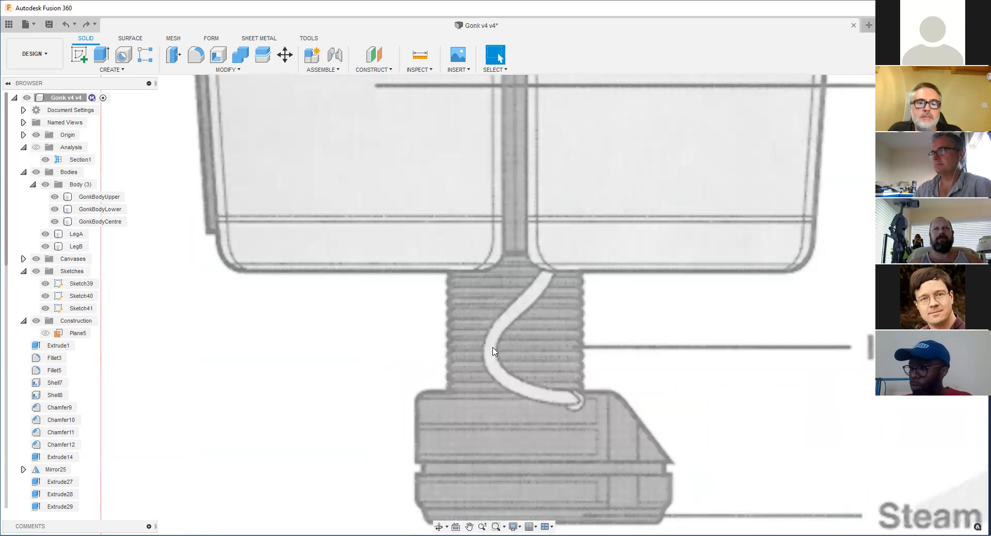
scroll(581, 385, "down", 6)
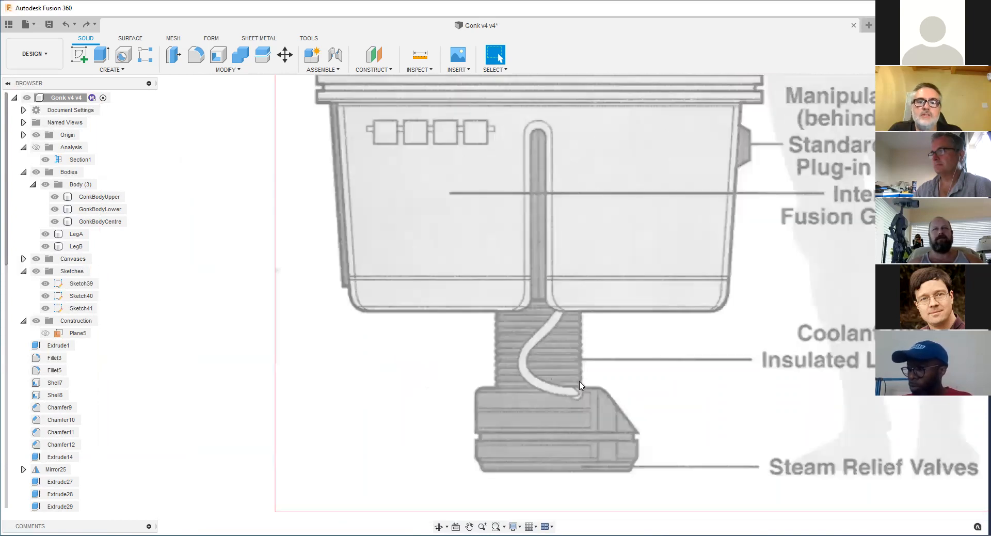
scroll(596, 330, "down", 5)
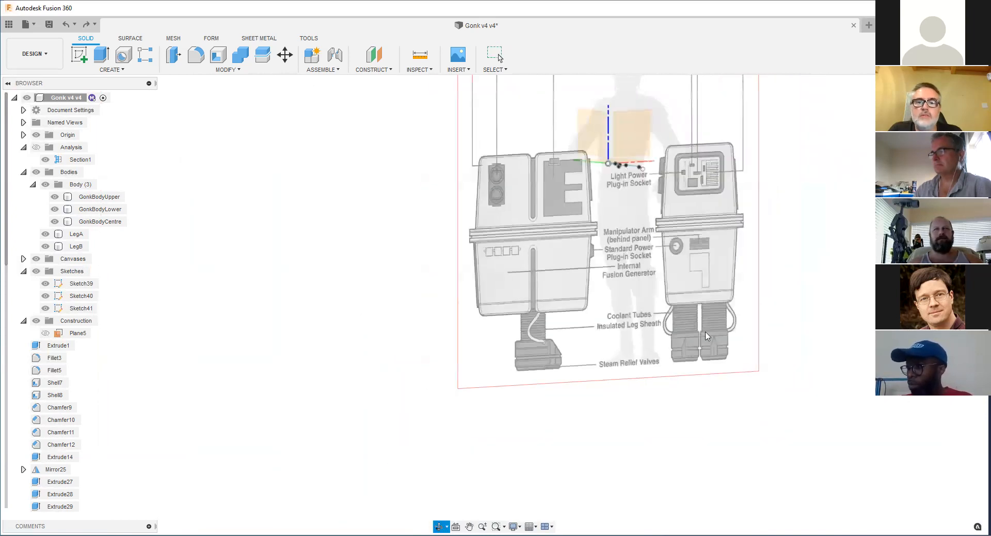
middle_click_drag(579, 285, 593, 277, "shift")
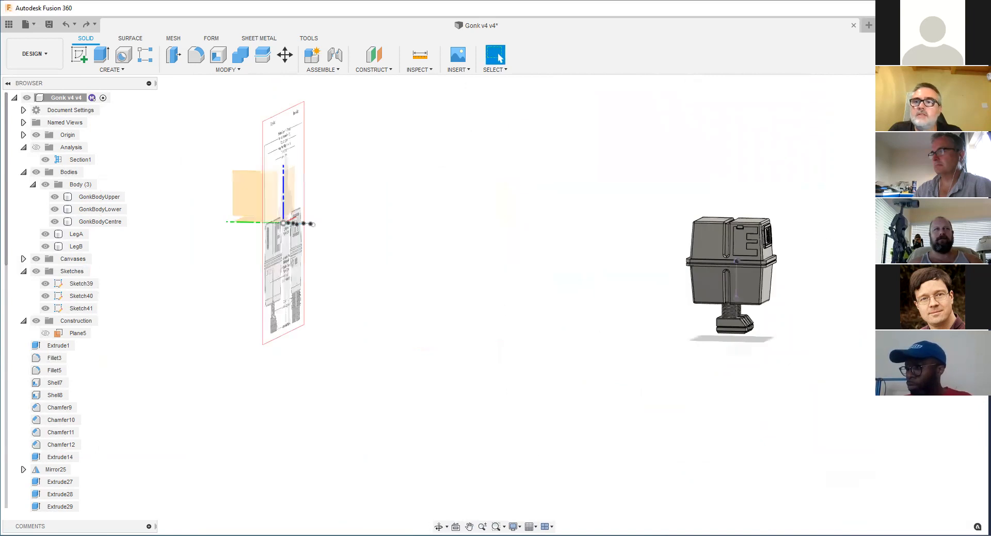
scroll(701, 324, "up", 6)
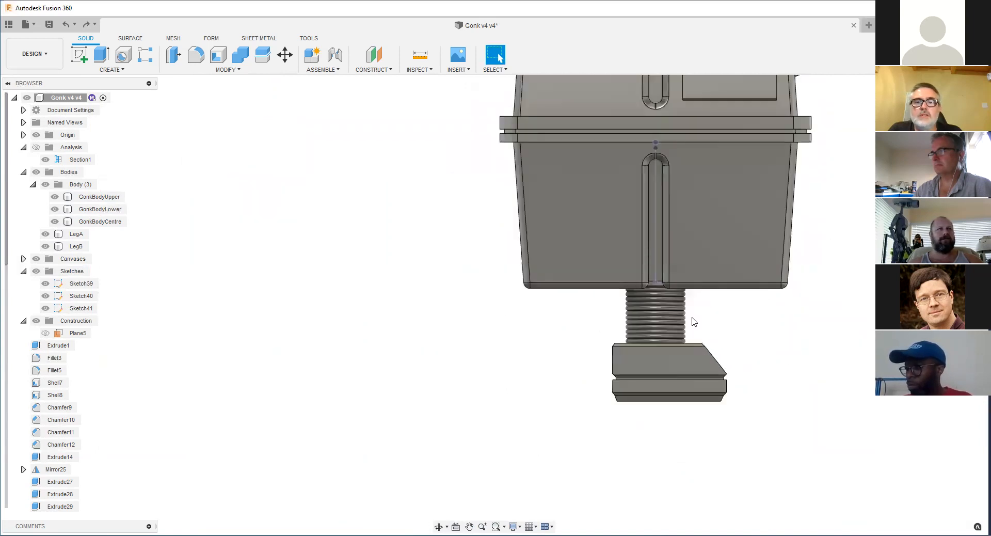
scroll(678, 277, "up", 4)
scroll(654, 261, "up", 3)
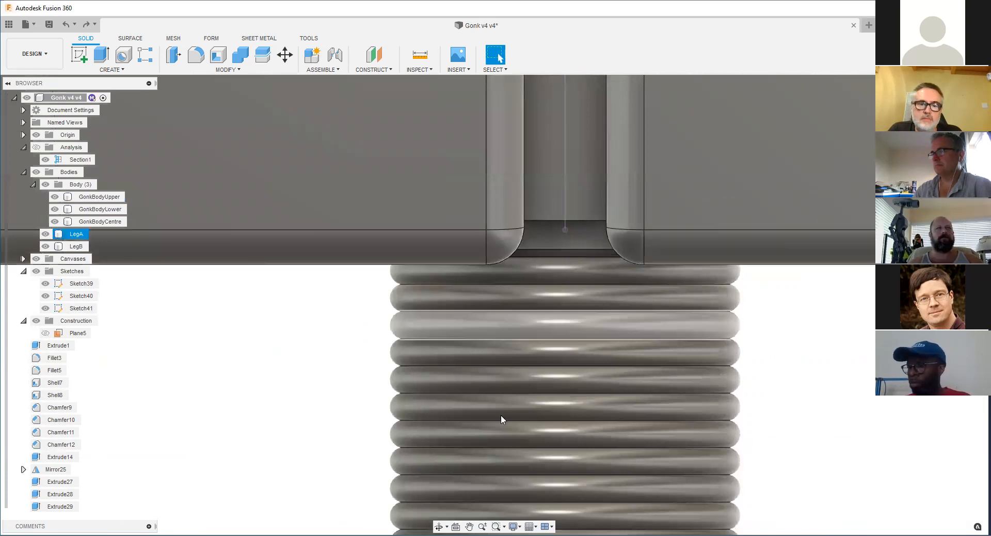
scroll(575, 465, "down", 3)
scroll(563, 378, "down", 5)
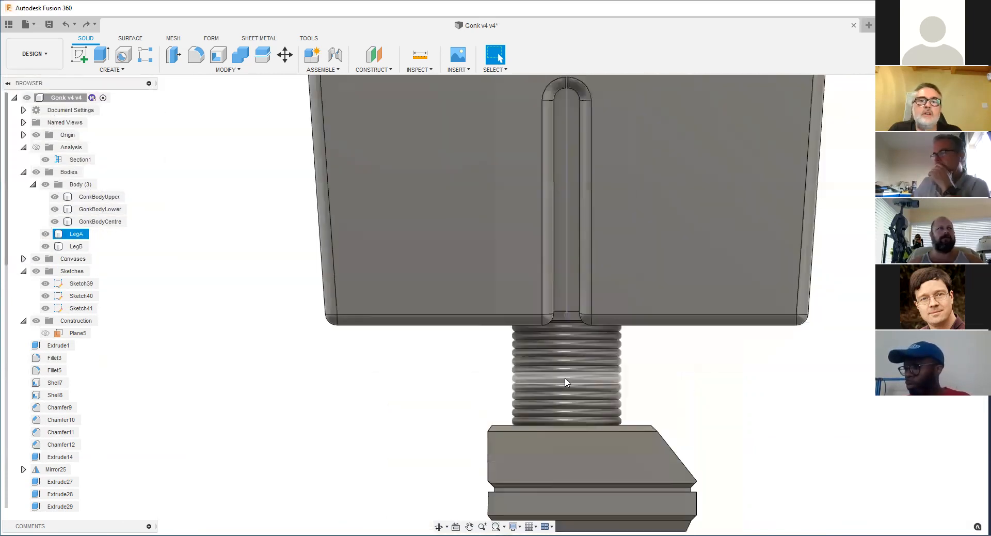
Step: Create an offset plane about 3.77 mm outward from the side face of the upper rim
left_click(383, 72)
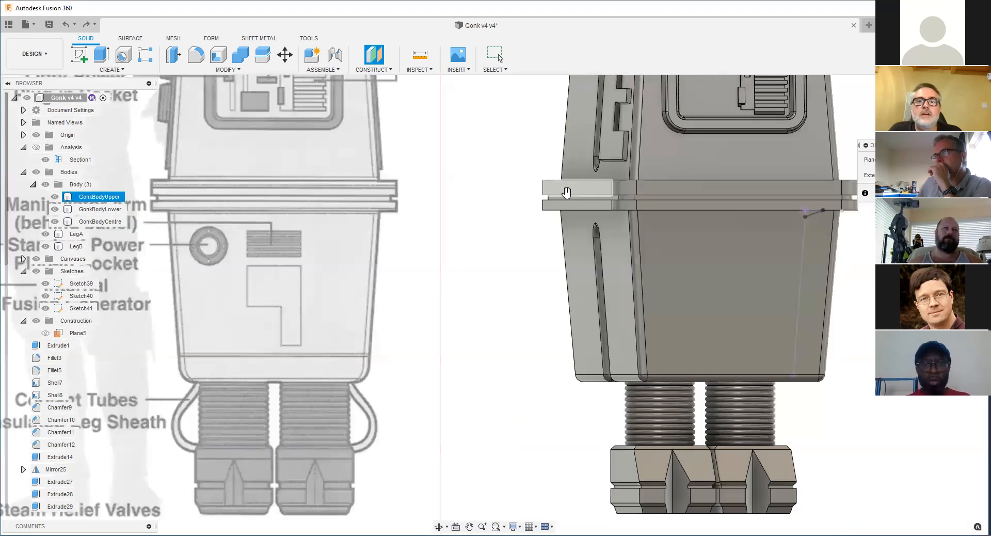
left_click(575, 190)
scroll(629, 205, "up", 3)
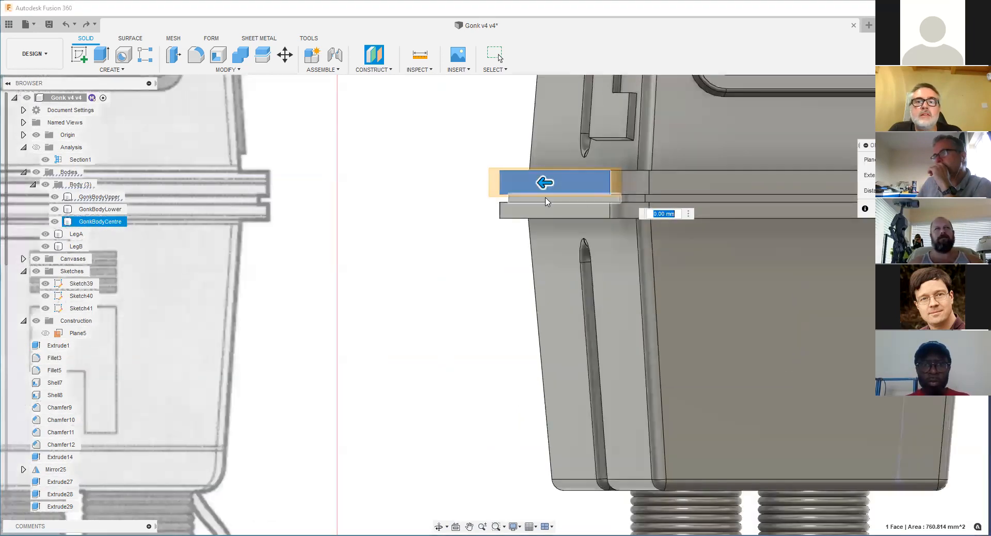
scroll(567, 220, "down", 5)
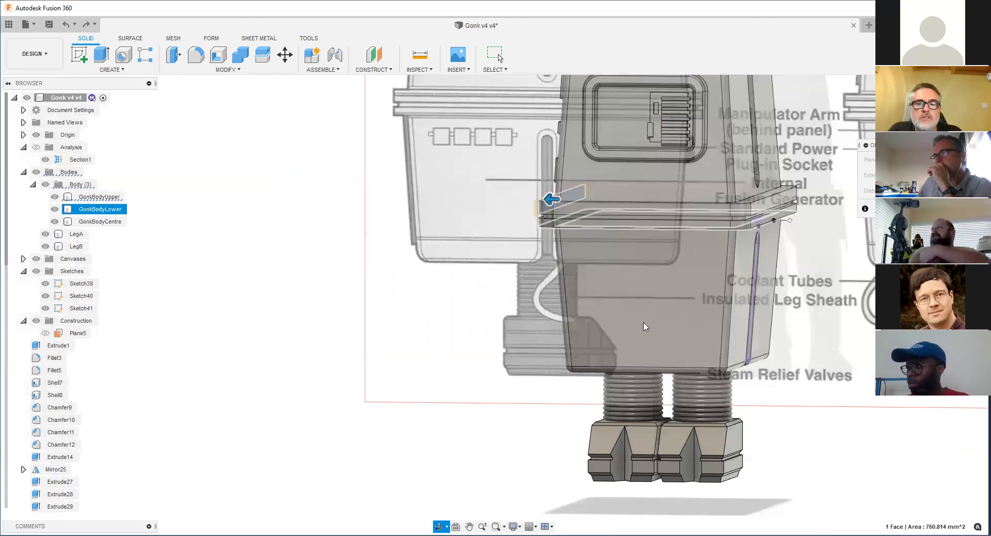
scroll(568, 370, "up", 4)
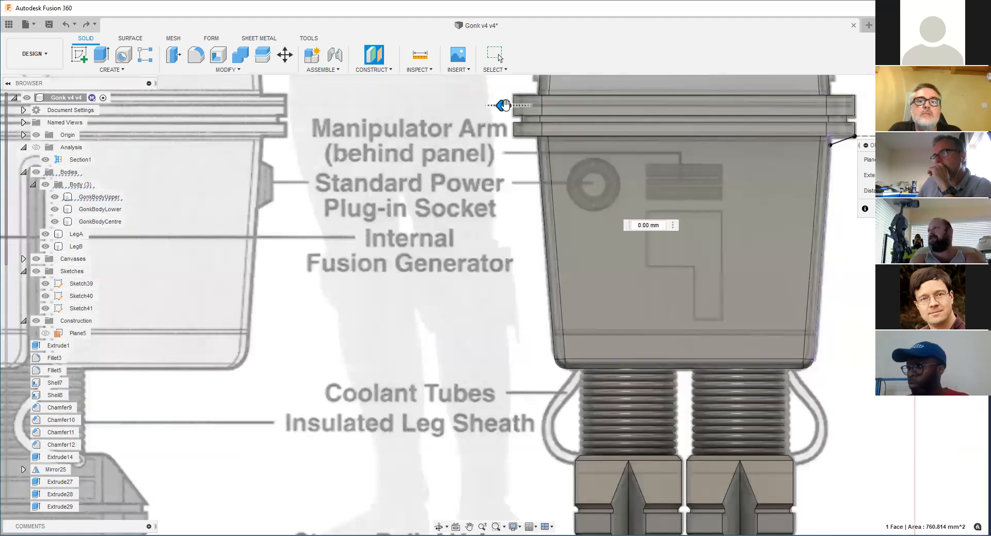
left_click_drag(503, 106, 472, 107)
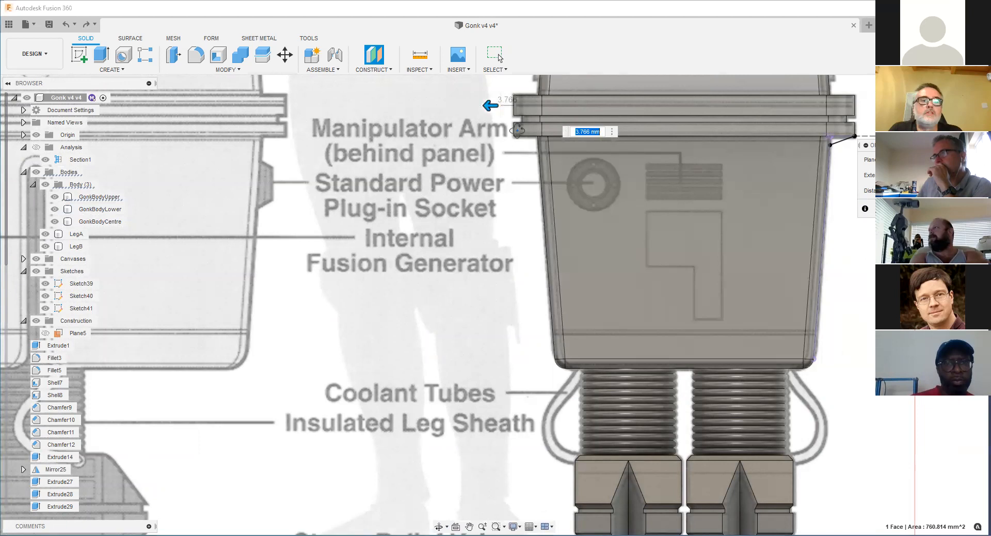
key("Return")
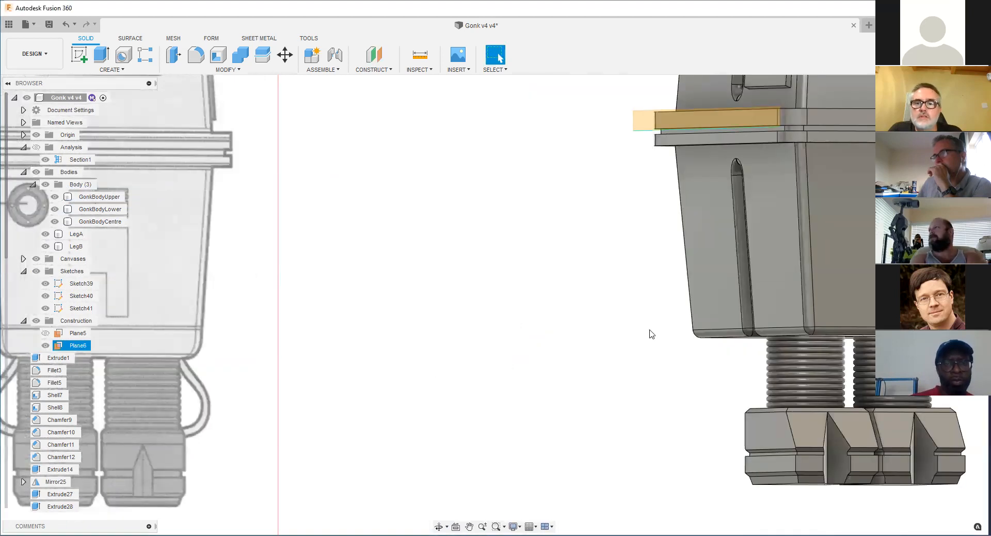
Step: Extend the new offset plane down past the body's base and compare its position with the reference coolant tubes
left_click(785, 313)
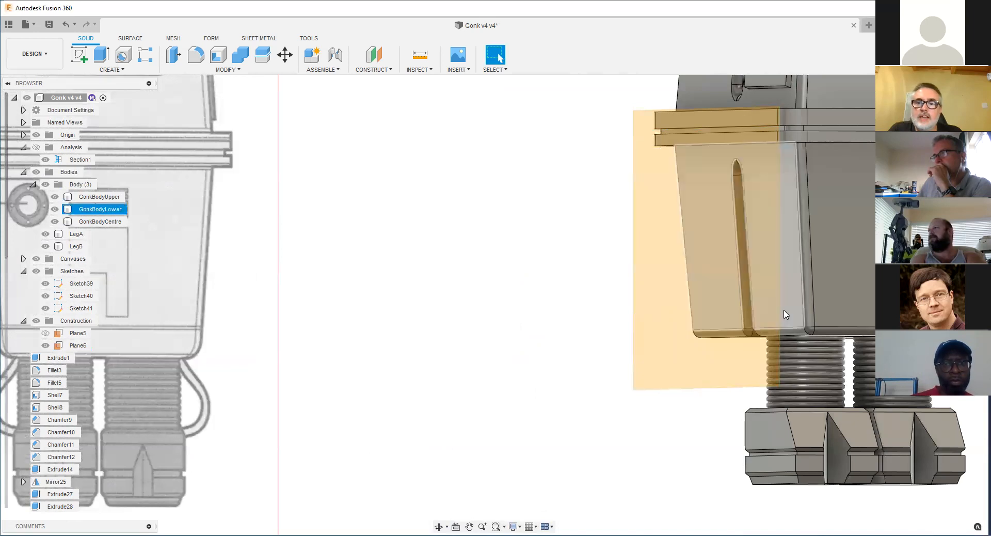
scroll(747, 289, "down", 2)
middle_click_drag(747, 289, 728, 290, "shift")
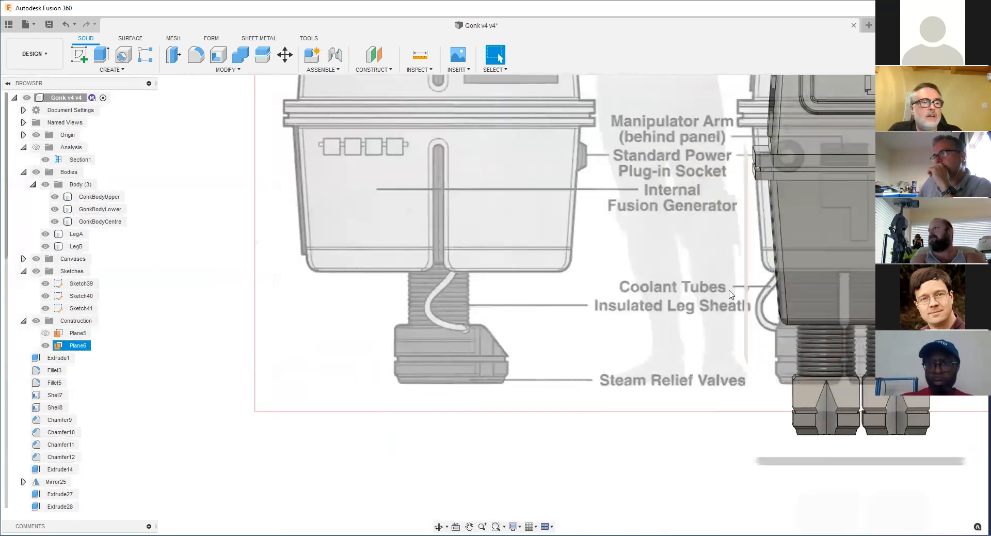
scroll(764, 310, "up", 1)
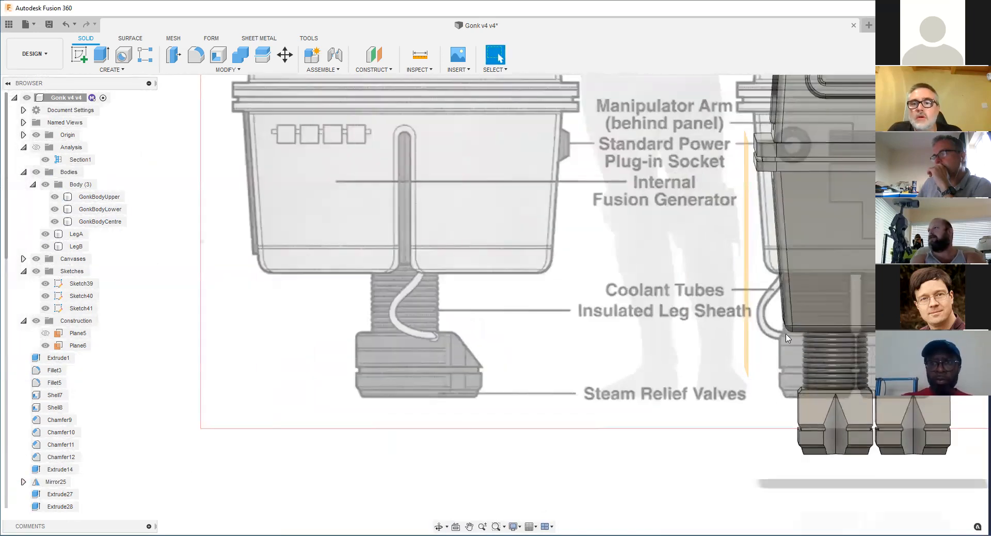
scroll(788, 338, "up", 4)
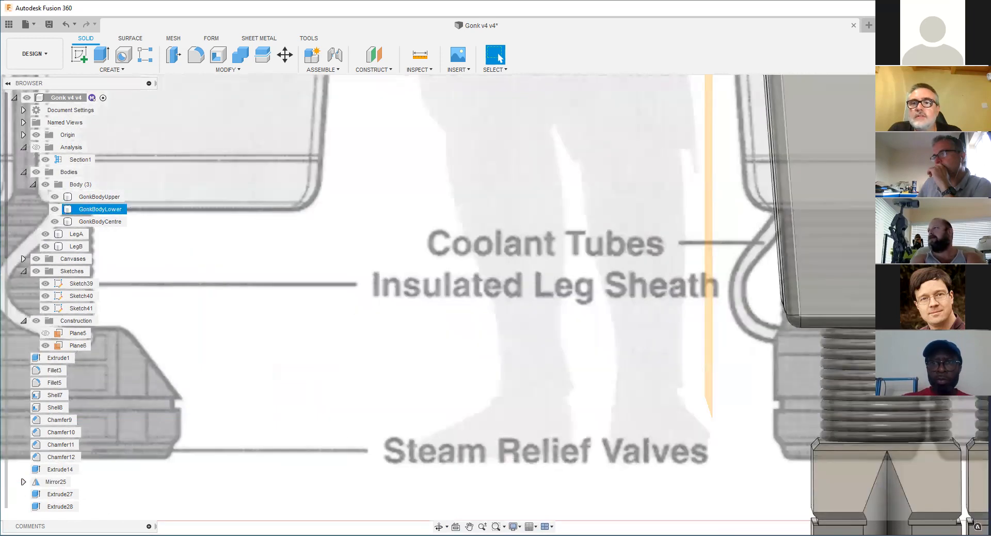
scroll(826, 340, "up", 5)
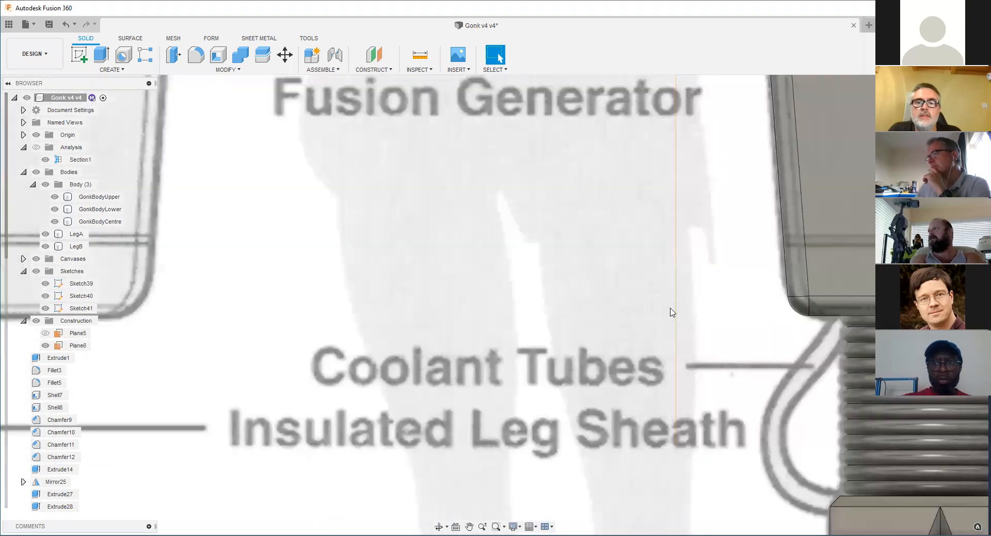
scroll(836, 327, "down", 3)
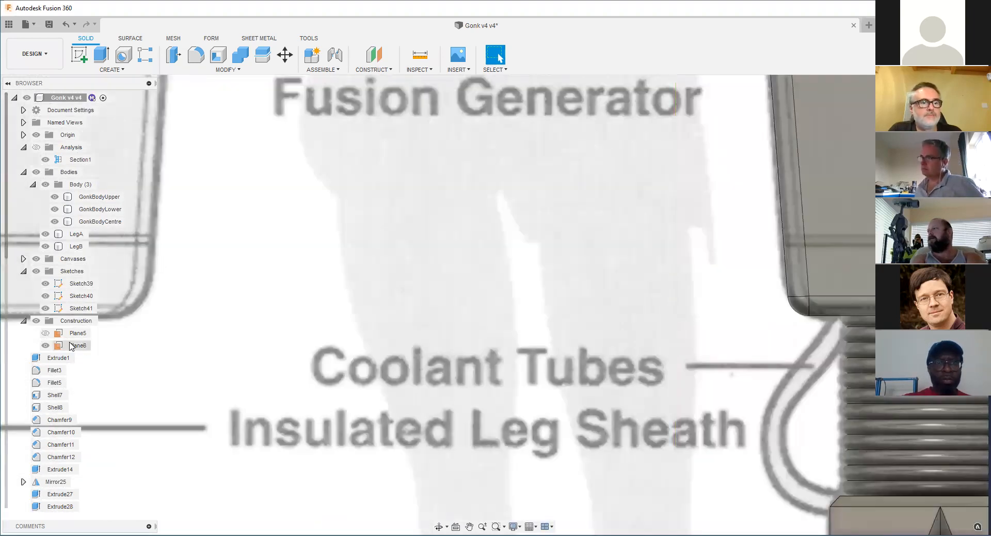
Step: Move the new offset plane about 22.27 mm inward so it lines up with the leg's outer side and the reference tube ends
right_click(71, 345)
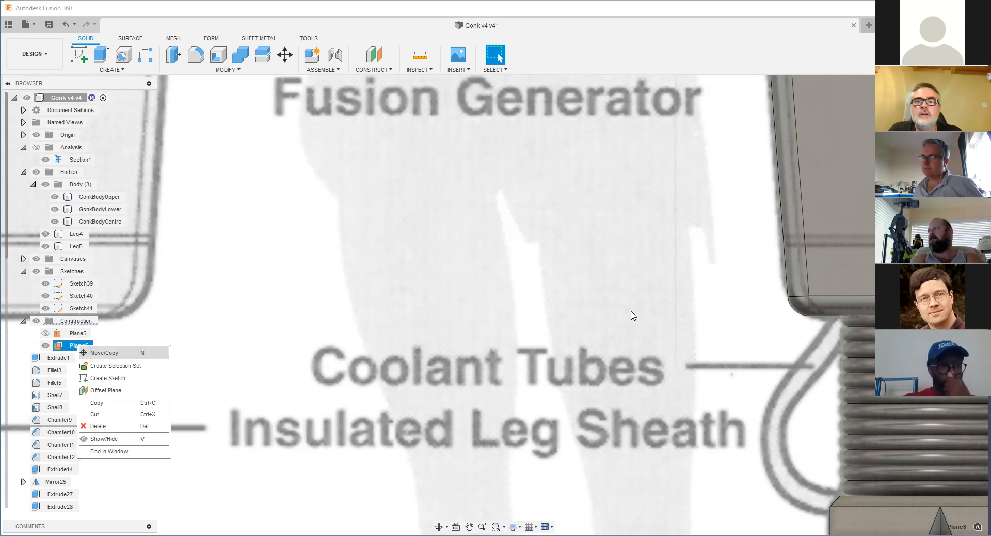
key("m")
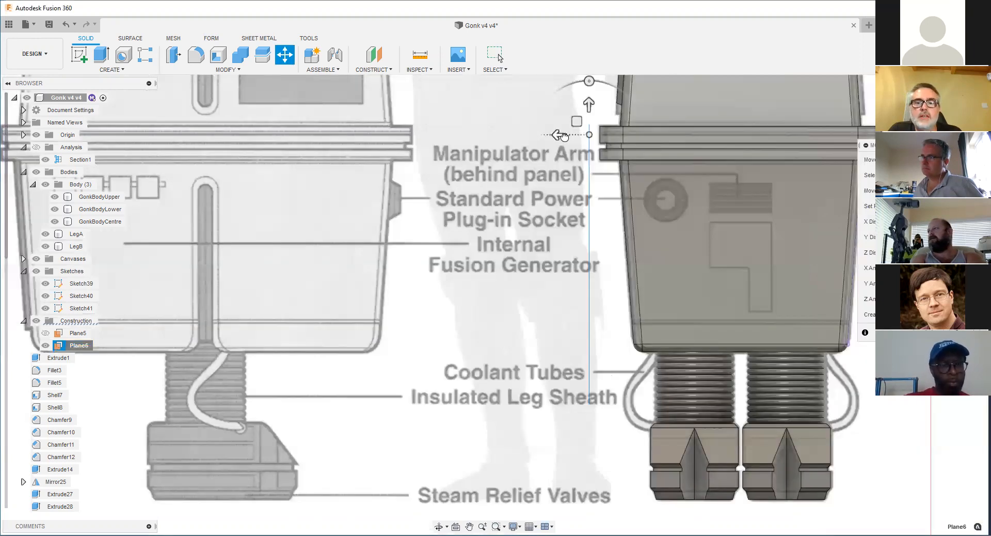
left_click_drag(552, 135, 610, 140)
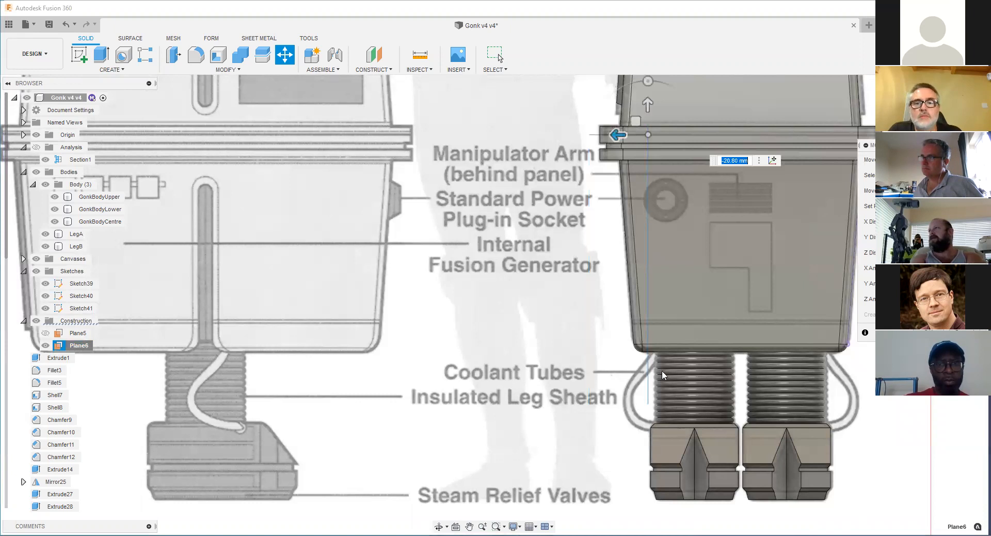
scroll(663, 371, "up", 2)
scroll(629, 155, "down", 2)
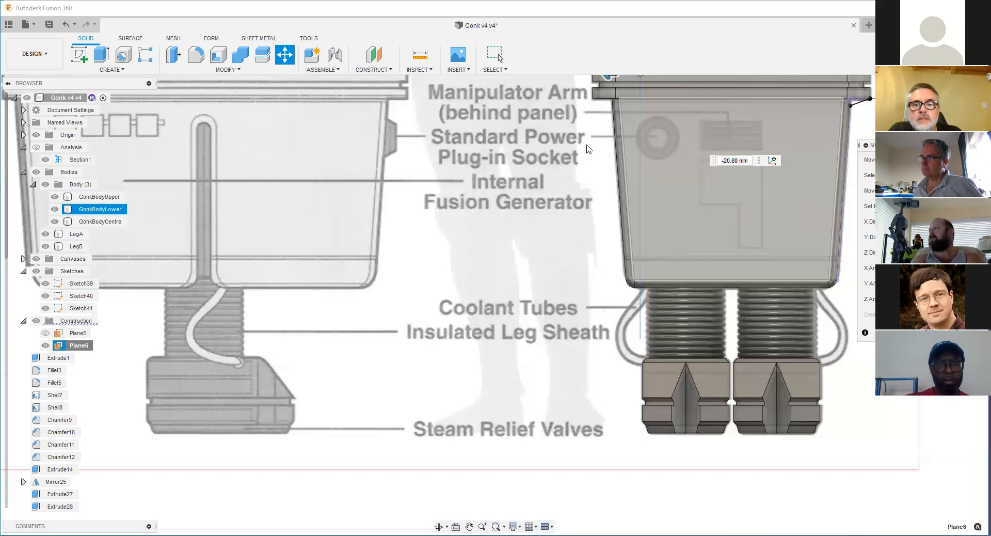
middle_click_drag(597, 145, 579, 223)
scroll(579, 222, "up", 1)
left_click_drag(594, 143, 599, 143)
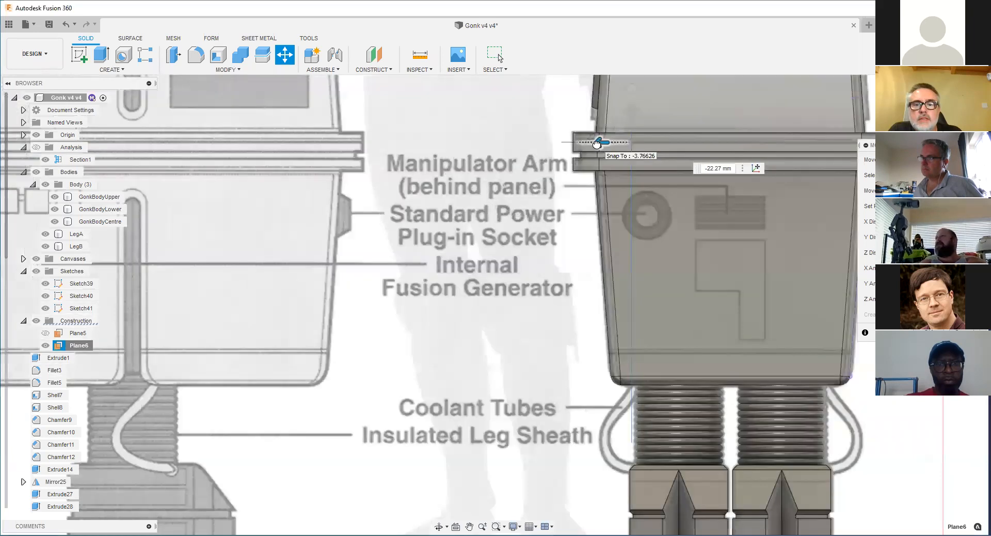
key("Return")
Step: Start a new sketch on the moved plane beside the leg, facing the droid's side
scroll(625, 285, "down", 3)
middle_click_drag(628, 283, 505, 347, "shift")
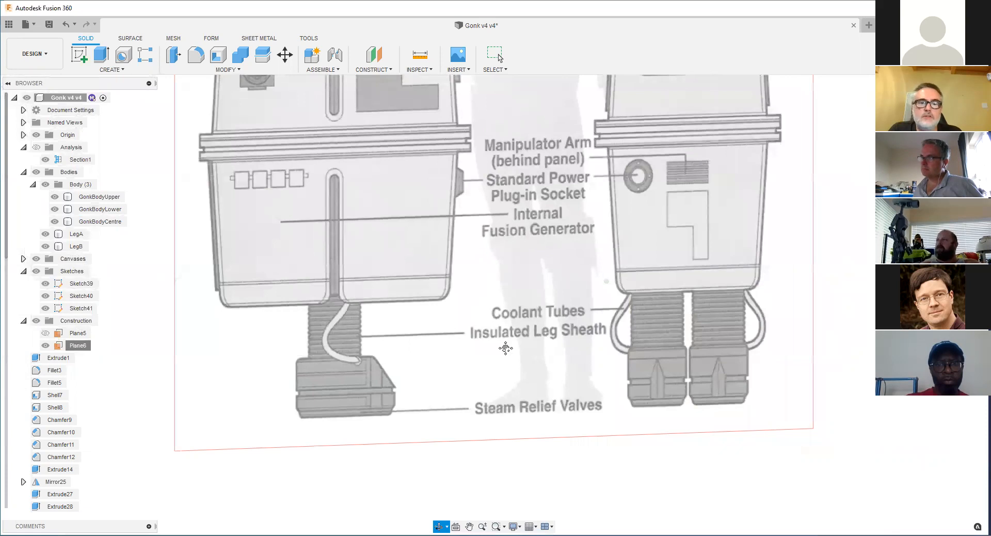
middle_click_drag(562, 320, 624, 310, "shift")
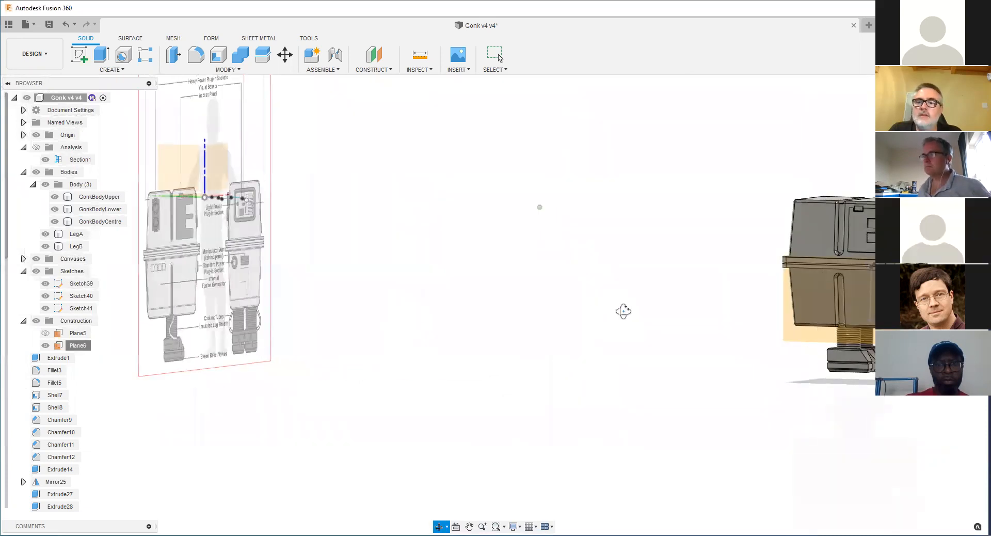
scroll(807, 336, "up", 2)
scroll(748, 321, "up", 1)
scroll(754, 336, "up", 1)
scroll(643, 435, "up", 2)
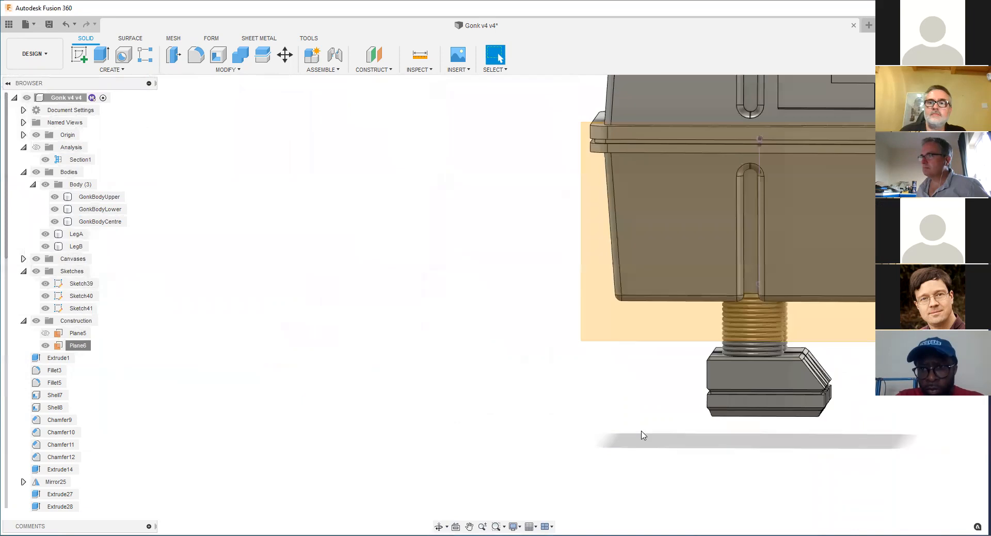
left_click(624, 323)
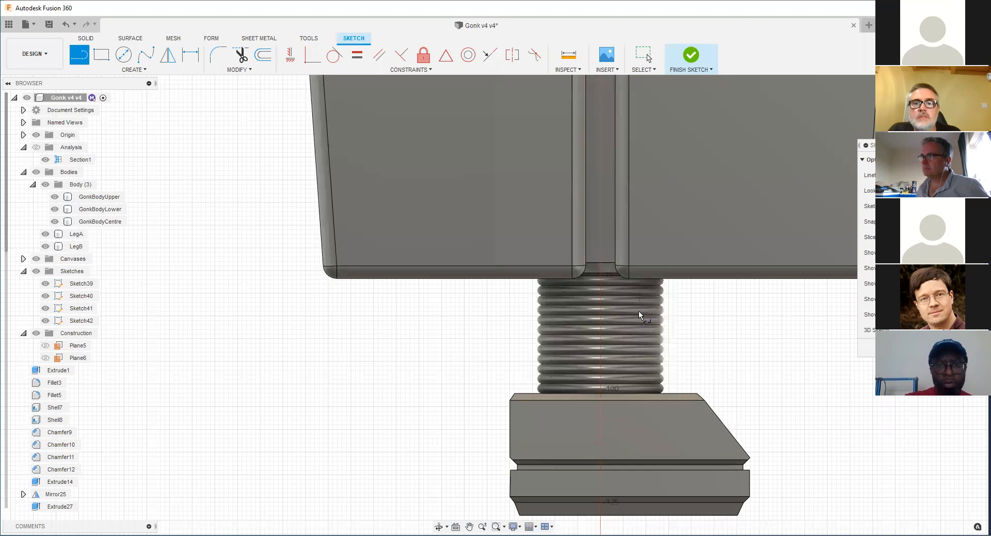
Step: Draw an S-shaped fit point spline about 51 mm long, from the body's lower edge across the leg sheath to the foot's top
scroll(635, 294, "up", 3)
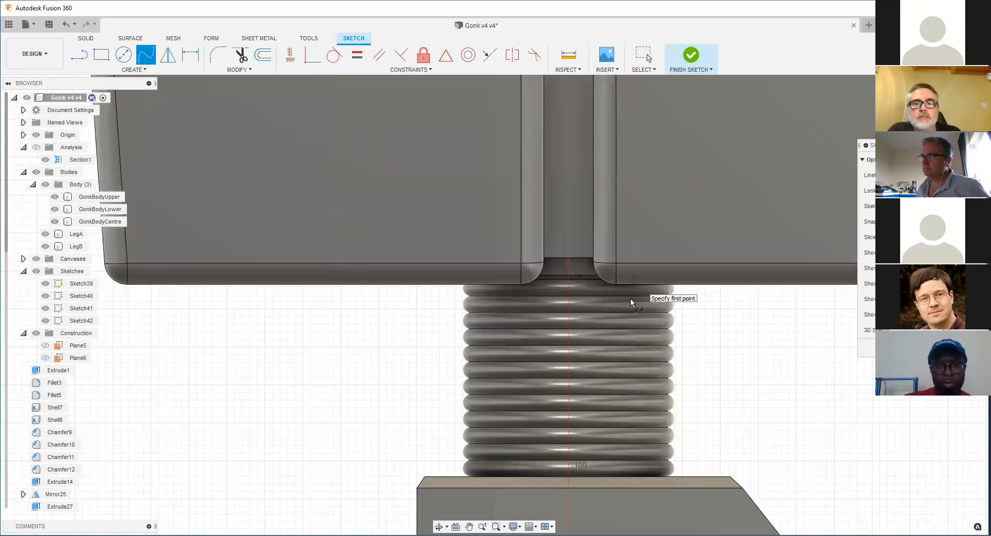
left_click(633, 278)
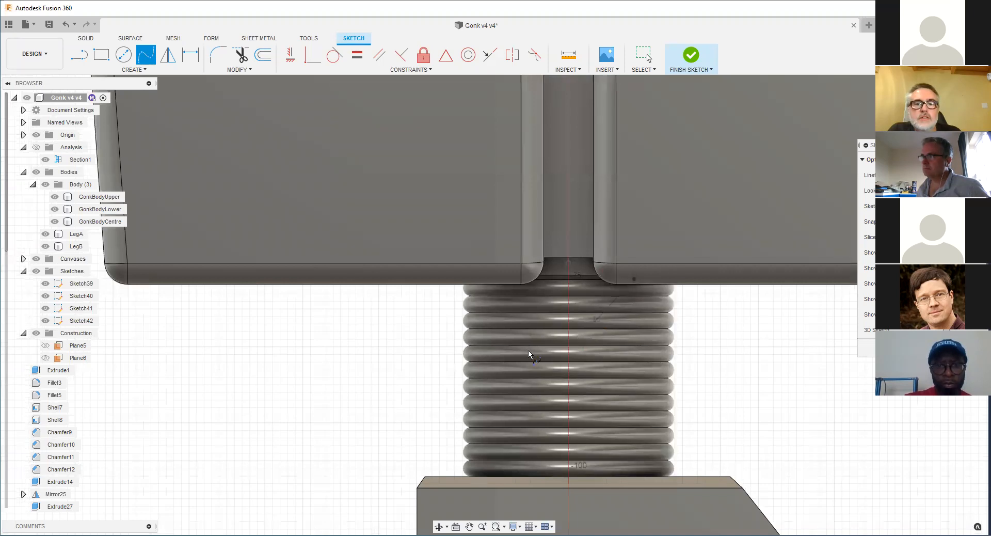
left_click(516, 354)
left_click(513, 402)
scroll(565, 420, "down", 5)
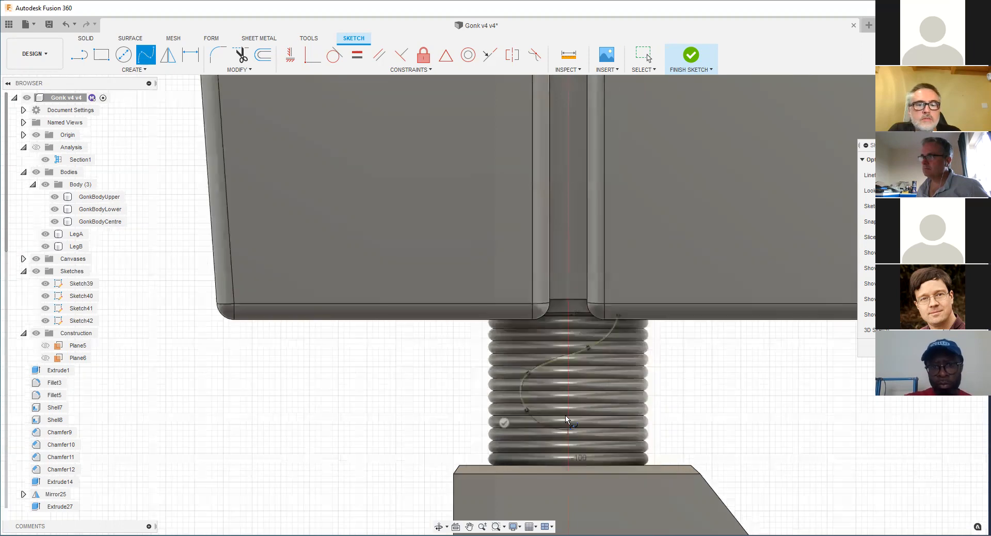
scroll(575, 413, "up", 2)
scroll(574, 441, "up", 1)
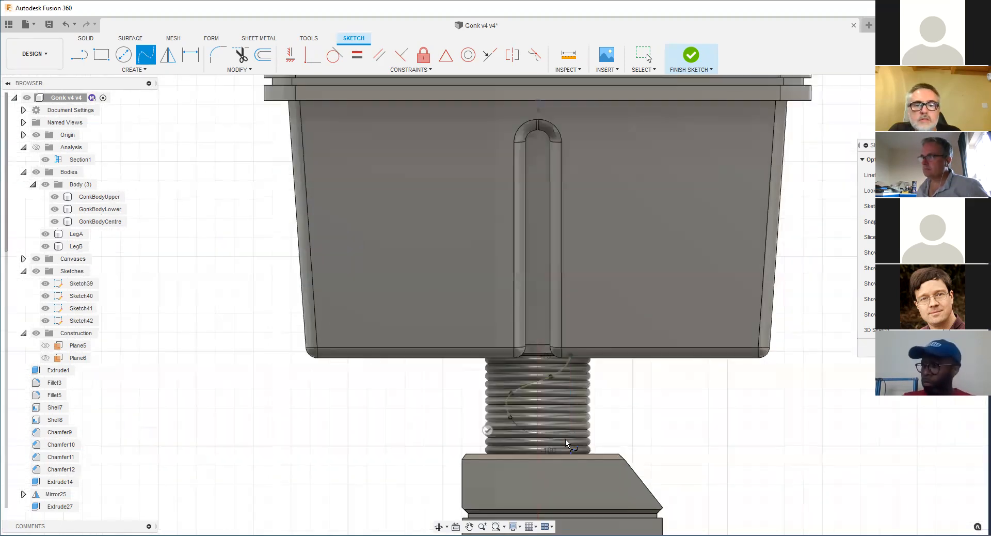
left_click(587, 460)
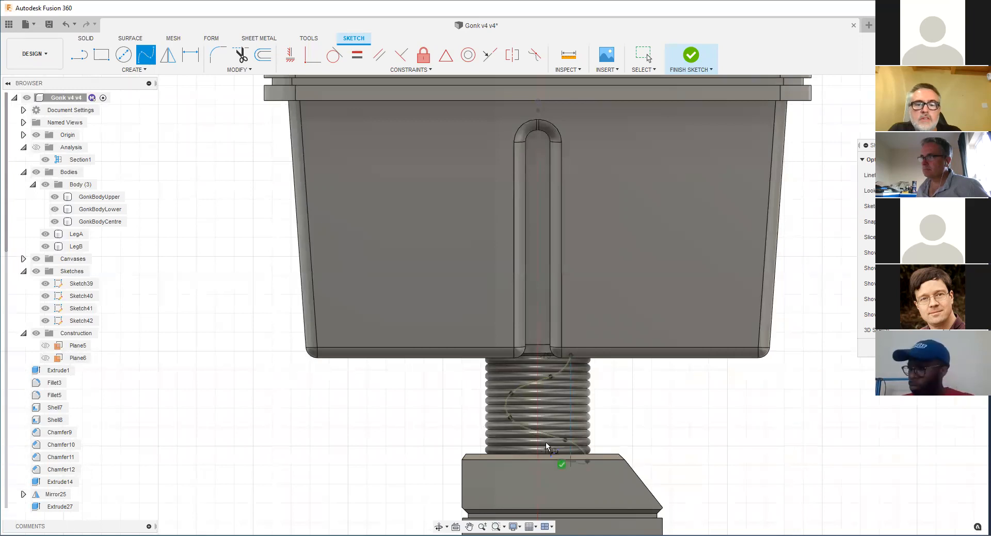
scroll(537, 454, "up", 4)
key("Escape")
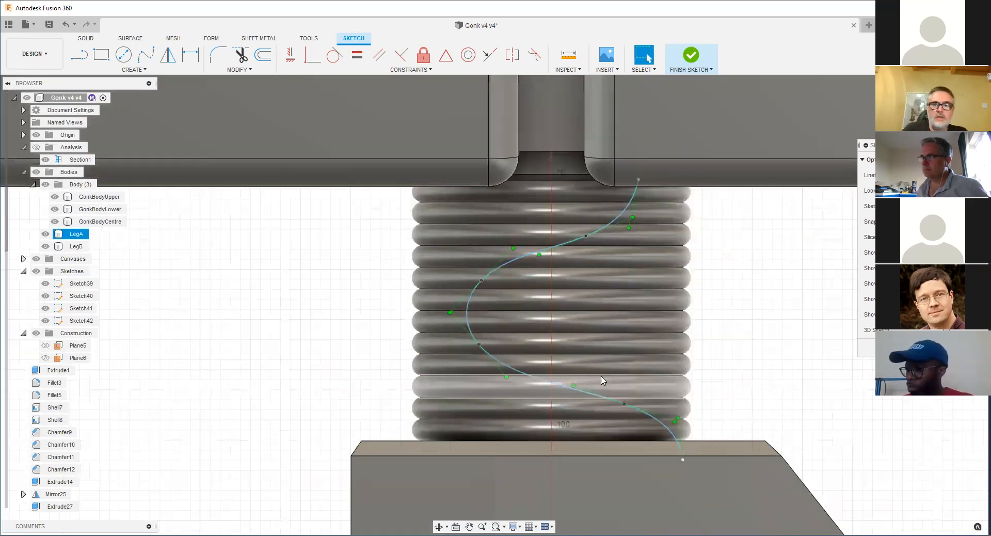
Step: Reposition the spline's two middle fit points closer to the leg's centre line to make the bend shallower
left_click(524, 377)
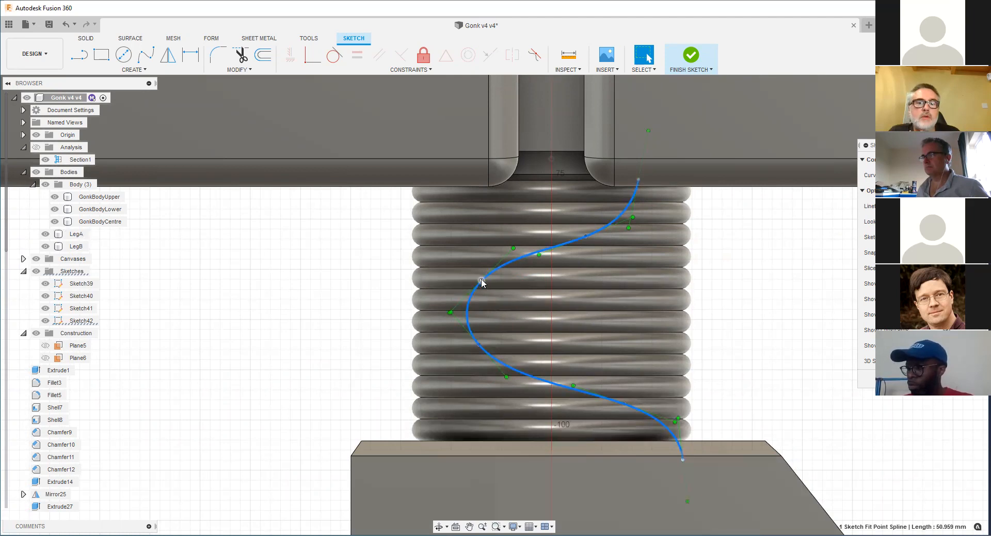
left_click(479, 345)
left_click_drag(479, 344, 500, 345)
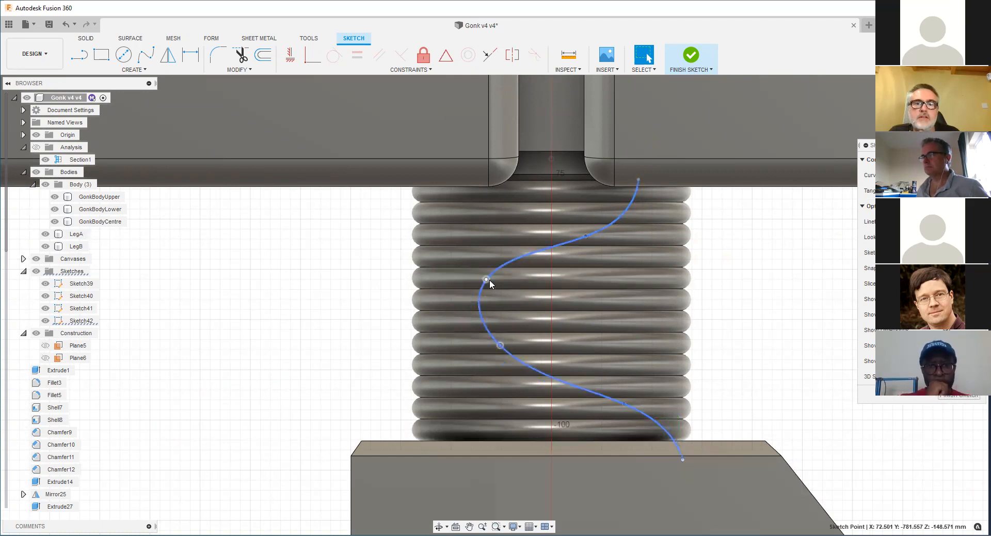
left_click_drag(487, 280, 511, 286)
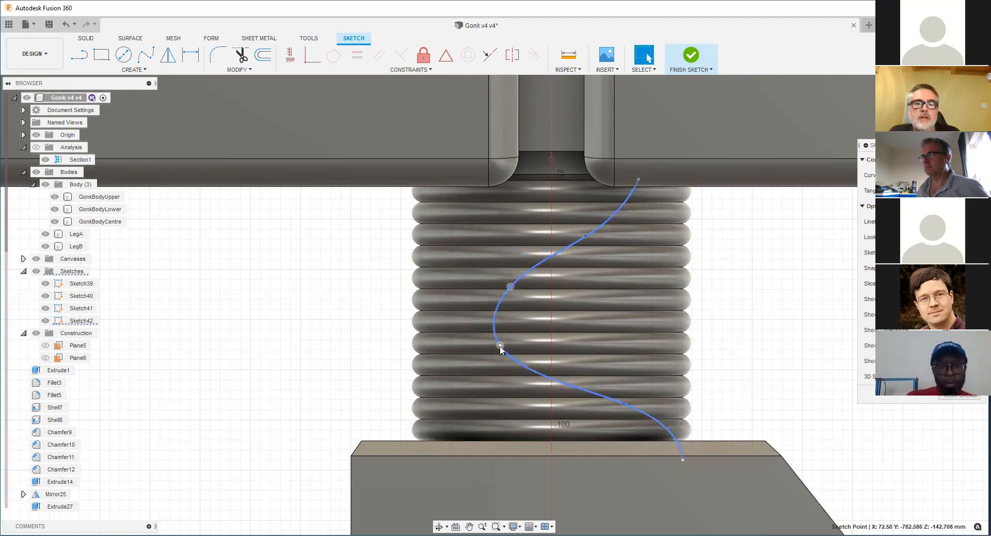
left_click_drag(503, 345, 514, 346)
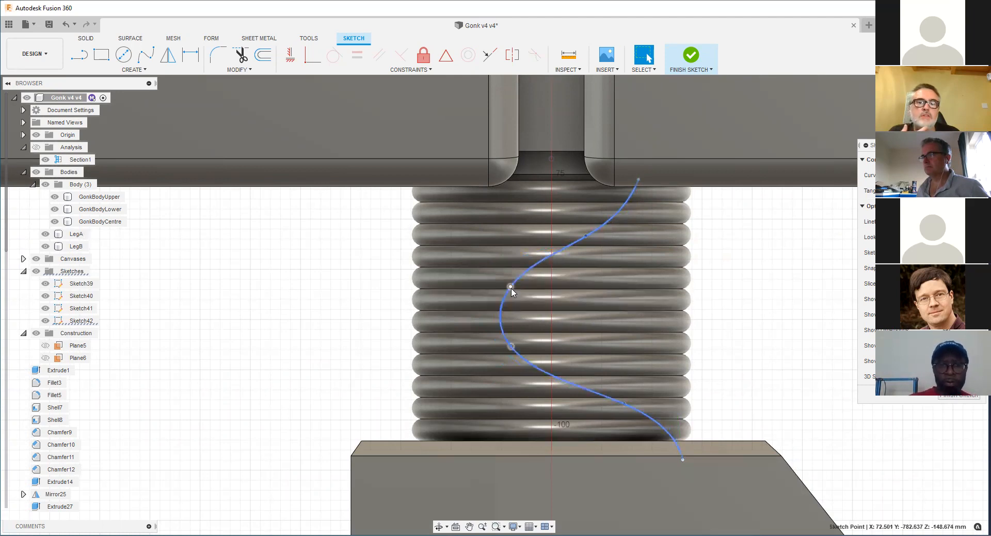
Step: Adjust the tangent handles of the spline's two middle fit points and raise the upper one slightly to round the bend
left_click(510, 286)
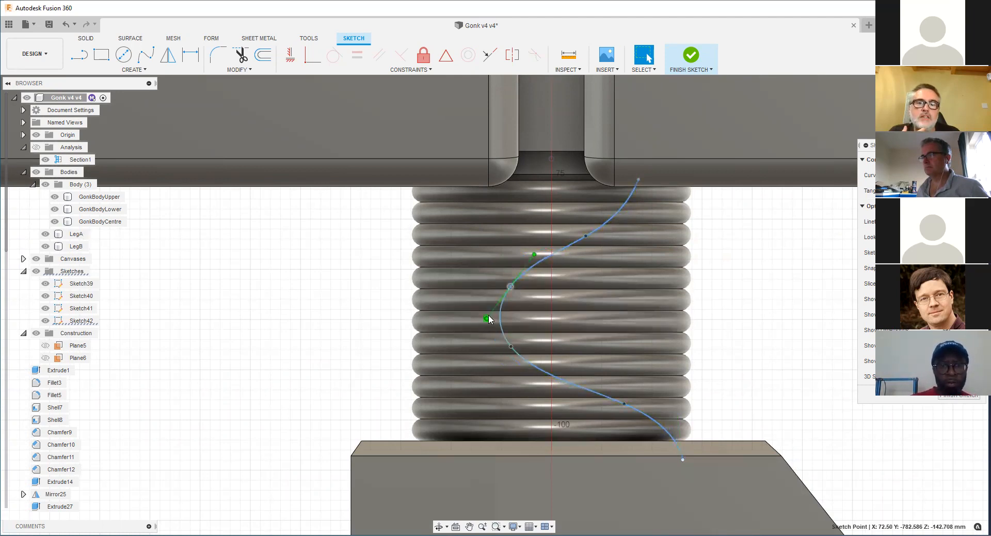
left_click_drag(492, 311, 491, 311)
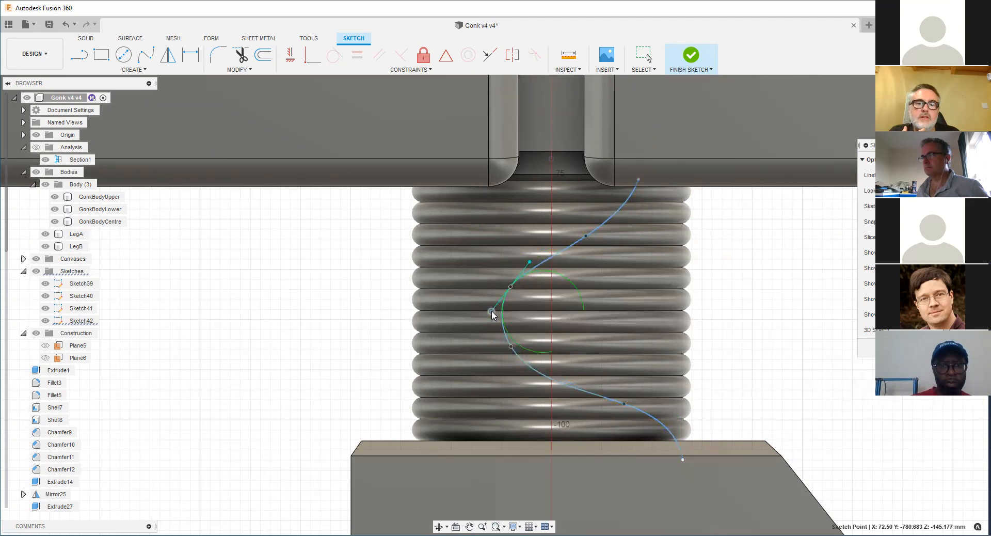
left_click(490, 312)
left_click(527, 375)
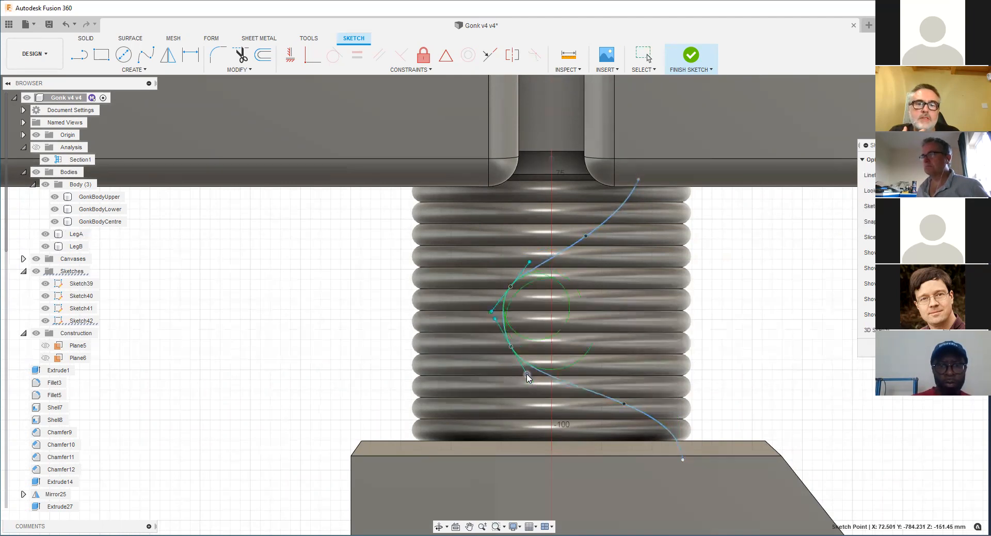
left_click_drag(532, 370, 532, 371)
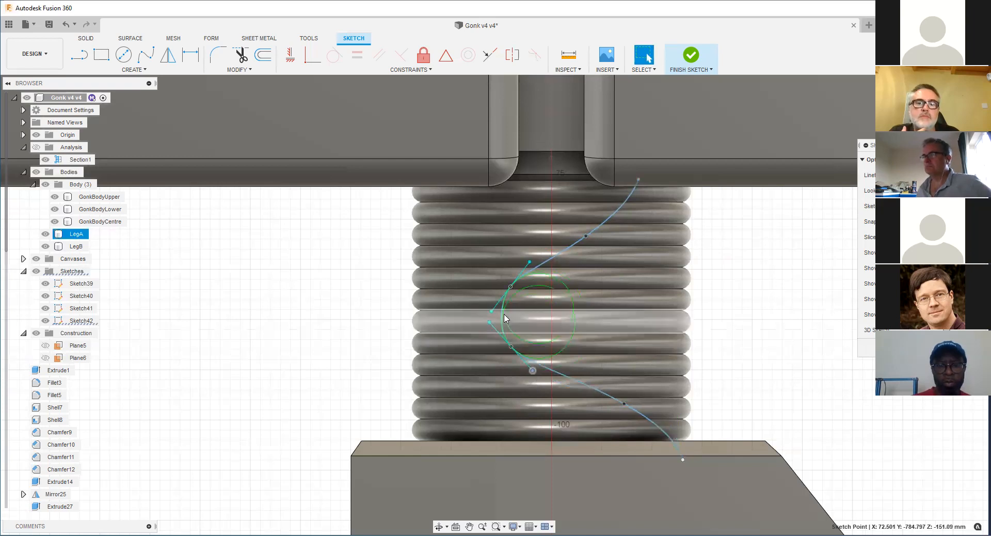
left_click_drag(512, 287, 511, 280)
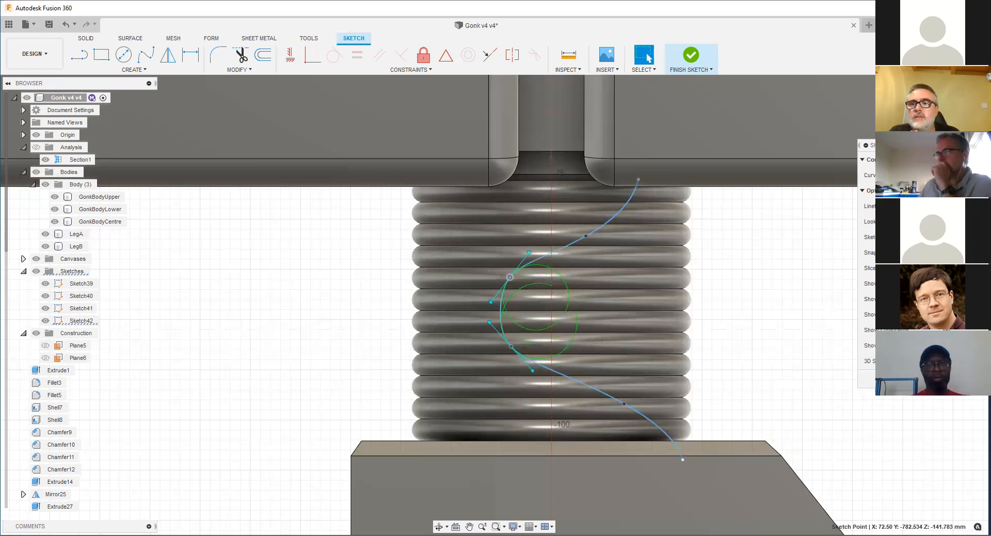
left_click(724, 328)
Step: Try to move the spline's upper intermediate fit point 1.793 mm outward from the sketch plane toward the coolant tube in the front-view reference
scroll(724, 327, "down", 1)
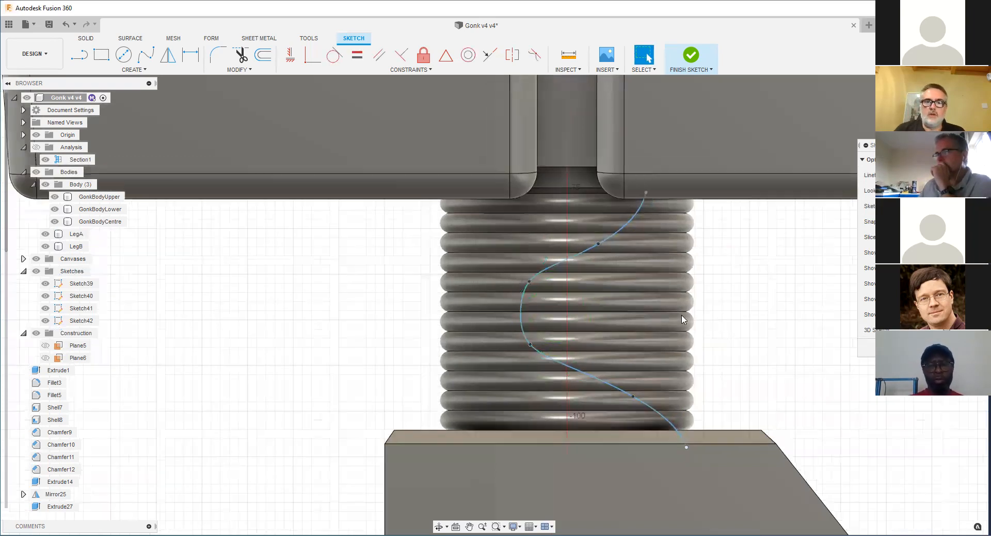
middle_click_drag(606, 302, 560, 308, "shift")
left_click_drag(560, 308, 550, 327, "shift")
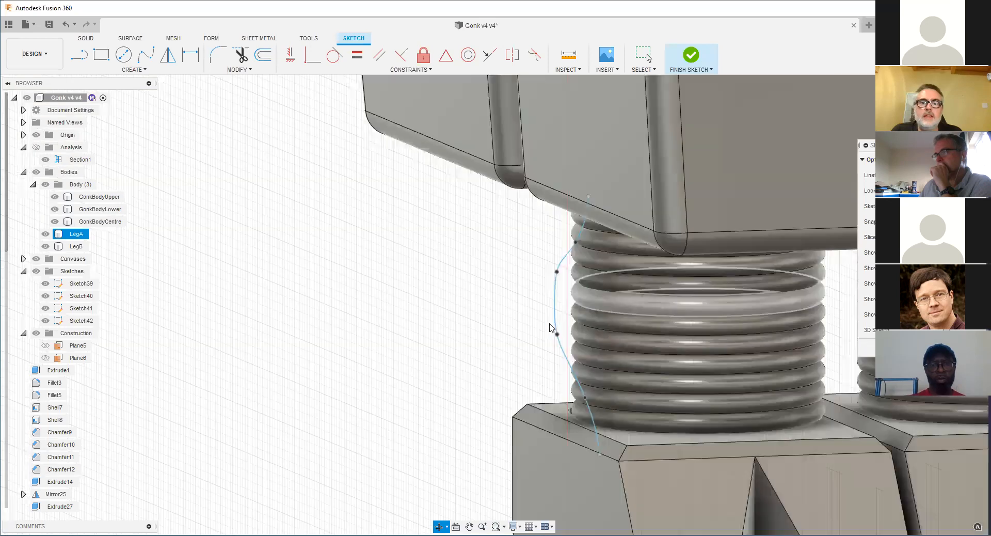
scroll(532, 281, "down", 3)
middle_click_drag(537, 268, 522, 250, "shift")
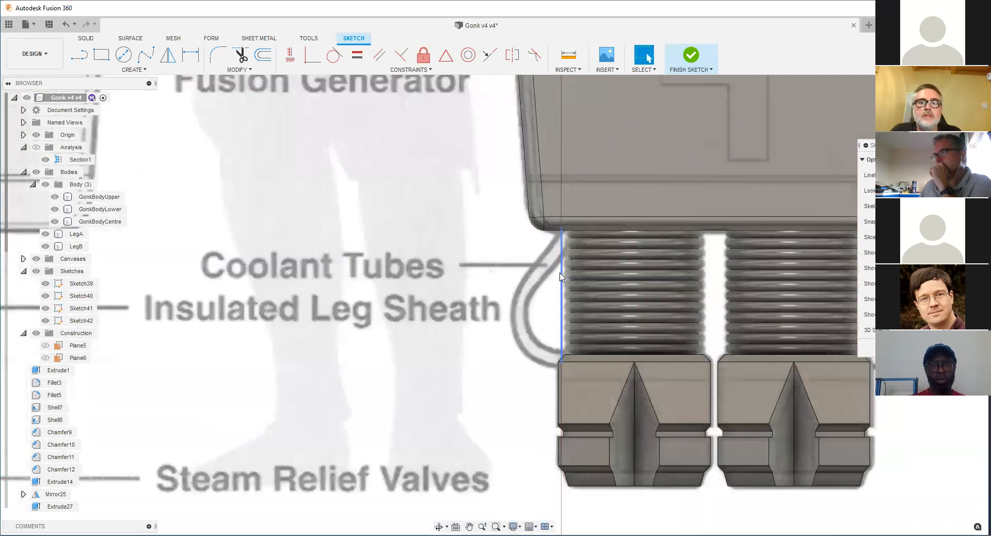
scroll(561, 276, "up", 3)
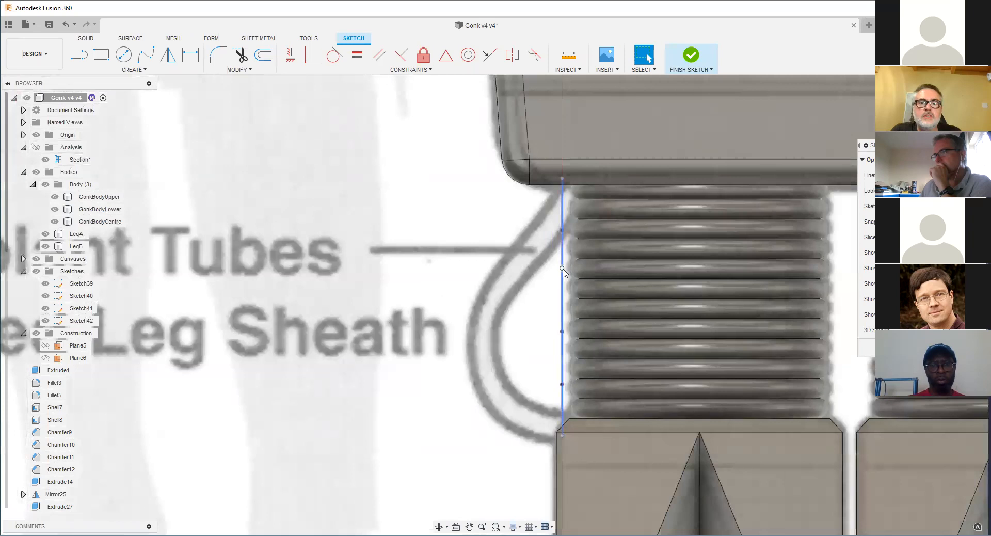
left_click(562, 337)
key("Delete")
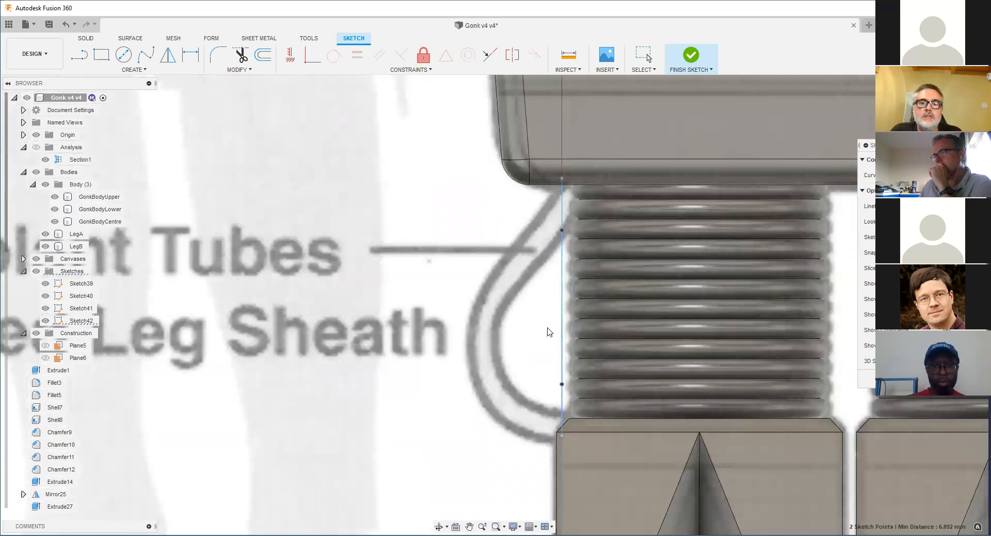
right_click(562, 230)
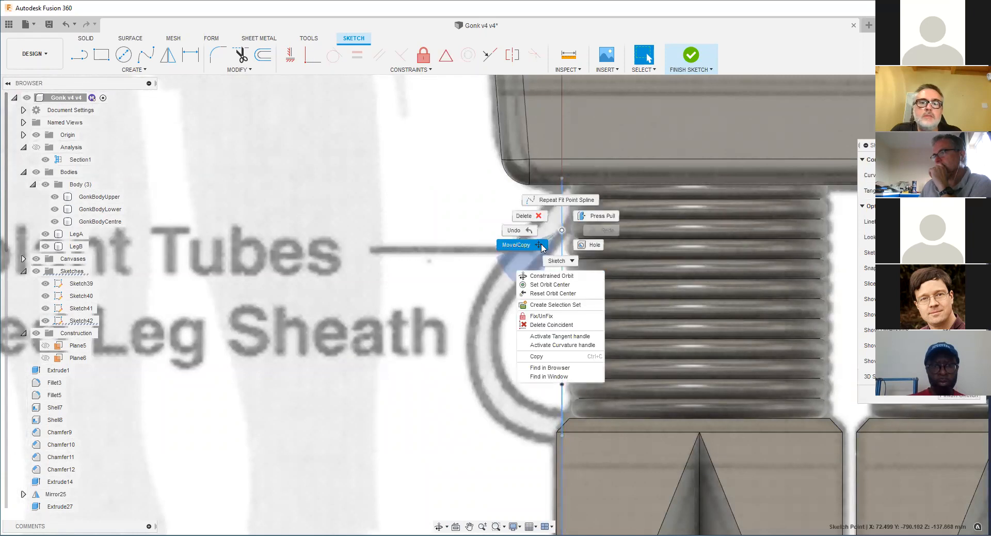
left_click(548, 230)
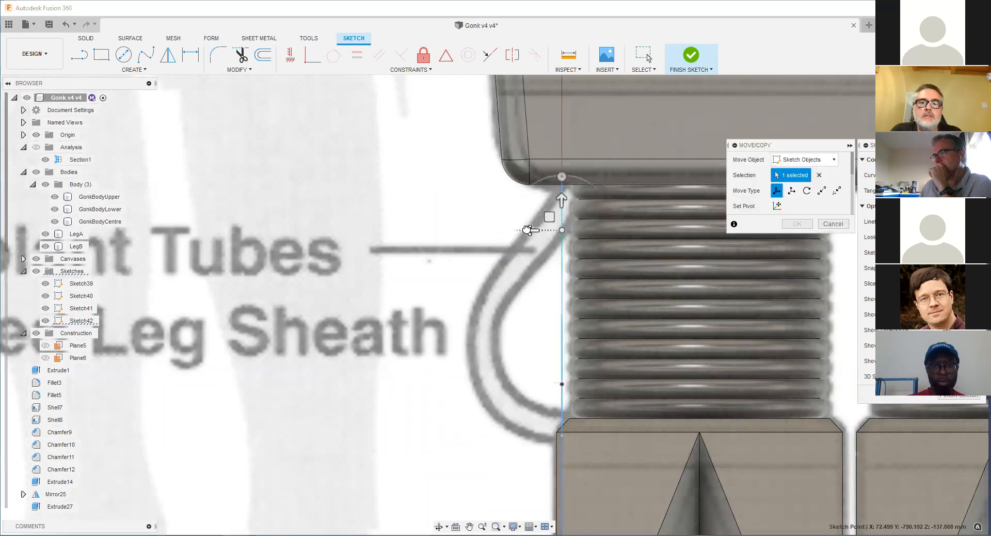
left_click_drag(516, 230, 499, 230)
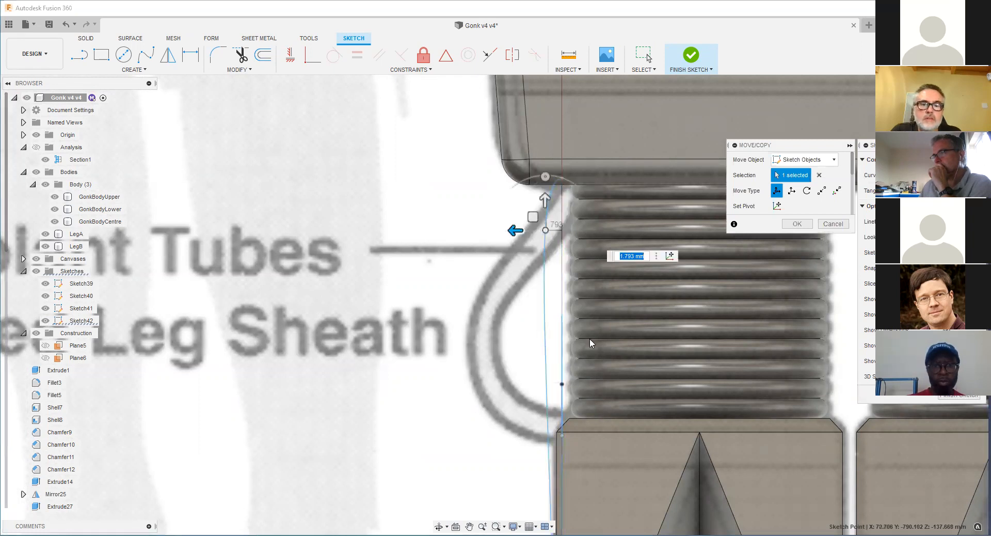
middle_click_drag(589, 339, 564, 349, "shift")
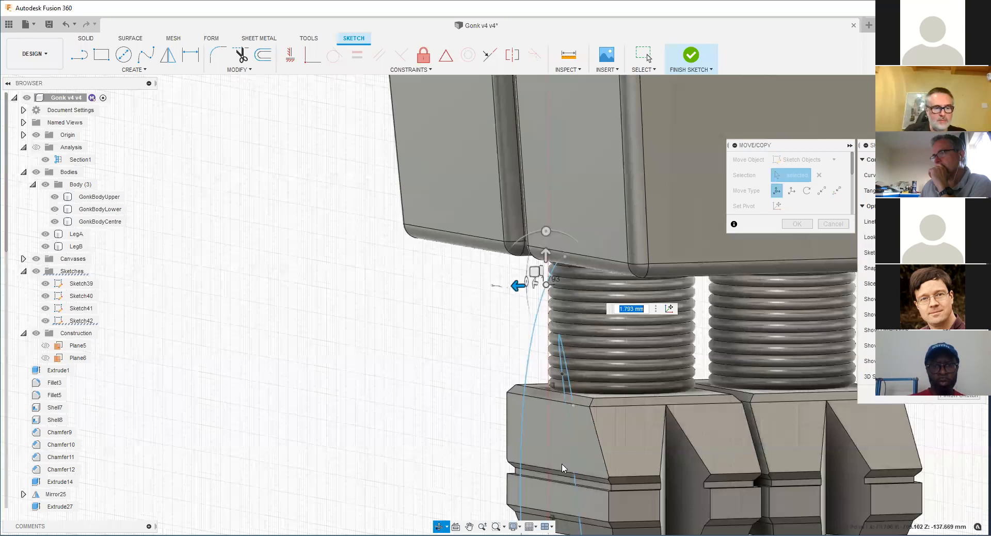
scroll(563, 349, "down", 5)
key("Return")
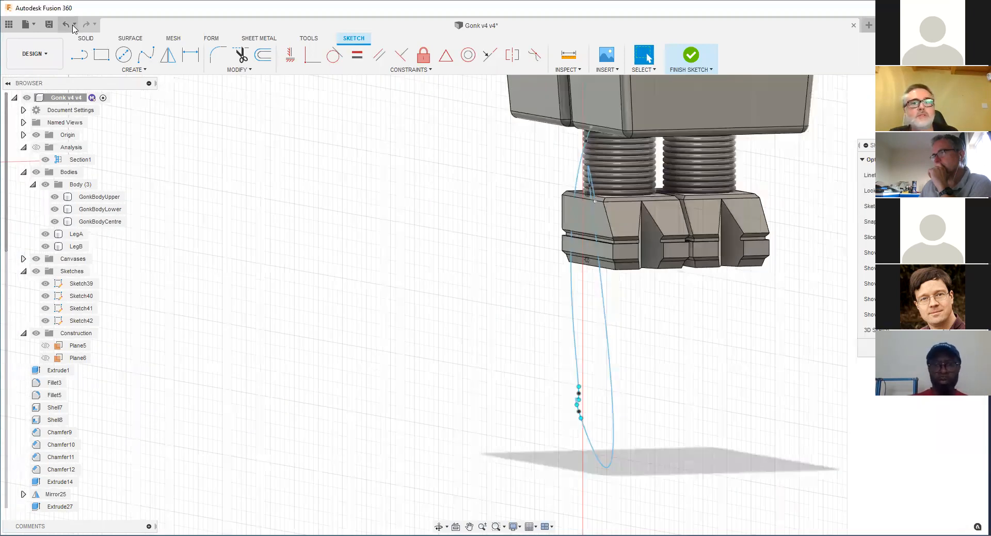
scroll(569, 189, "up", 2)
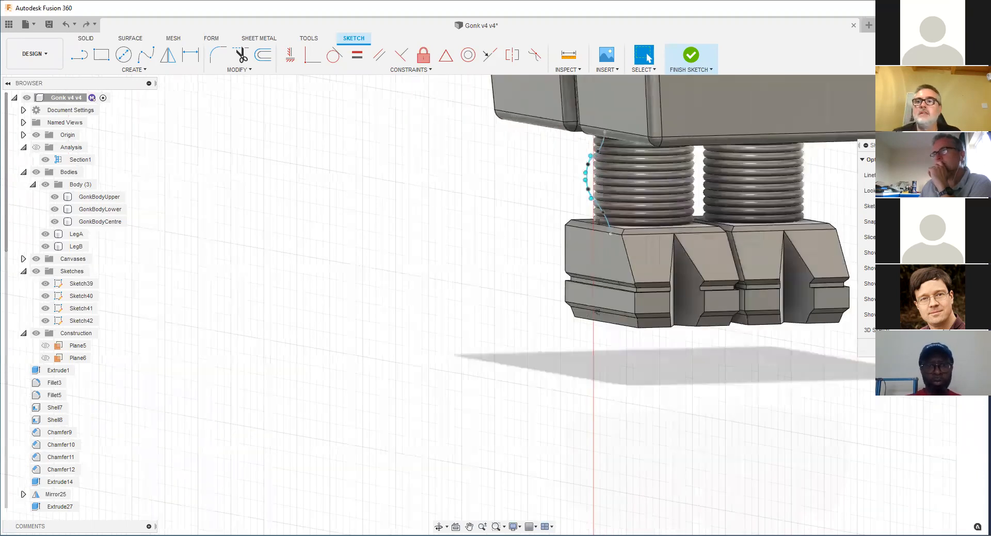
Step: Try to move the spline's two middle fit points outward to the coolant tube outline, by 4.60 mm and 8.364 mm
scroll(603, 180, "up", 4)
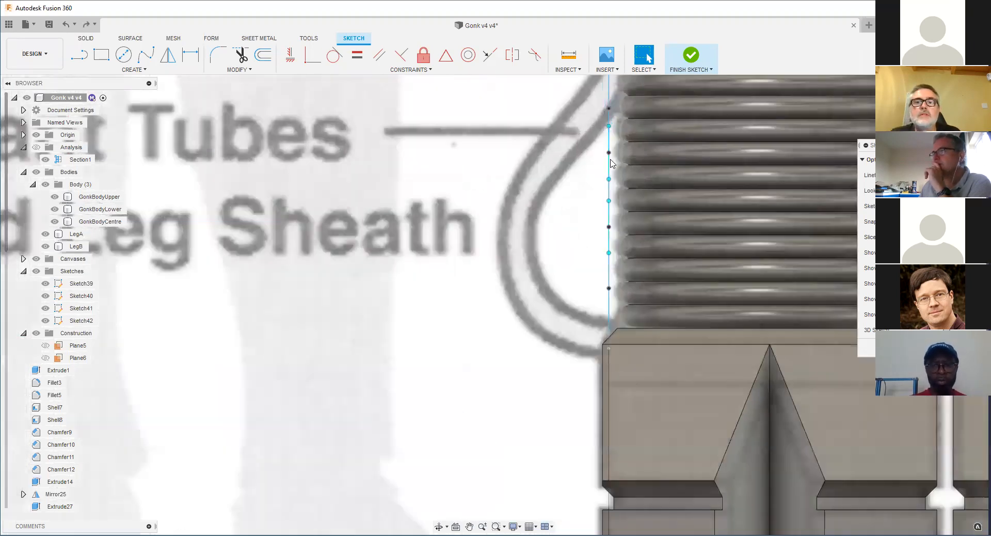
right_click(607, 154)
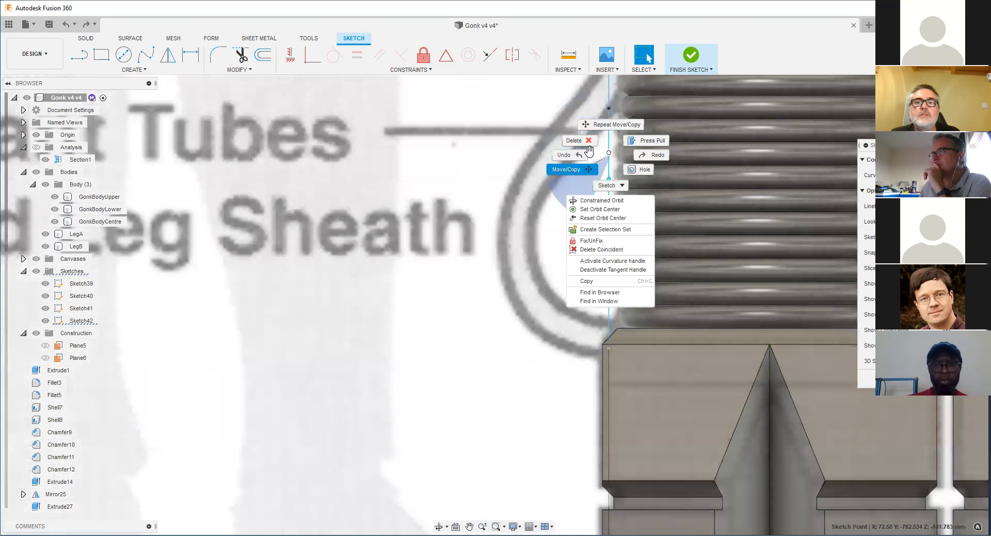
left_click(566, 170)
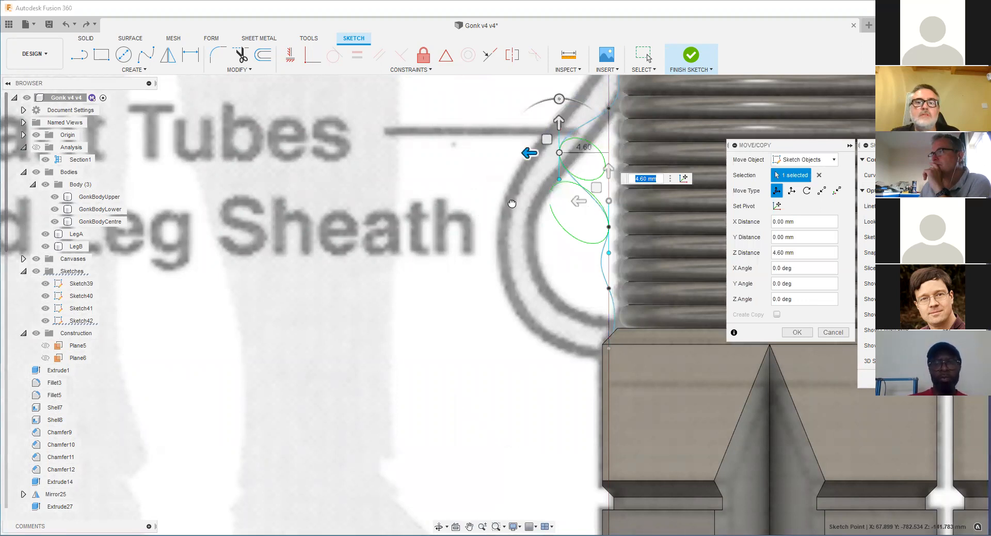
left_click_drag(578, 202, 494, 205)
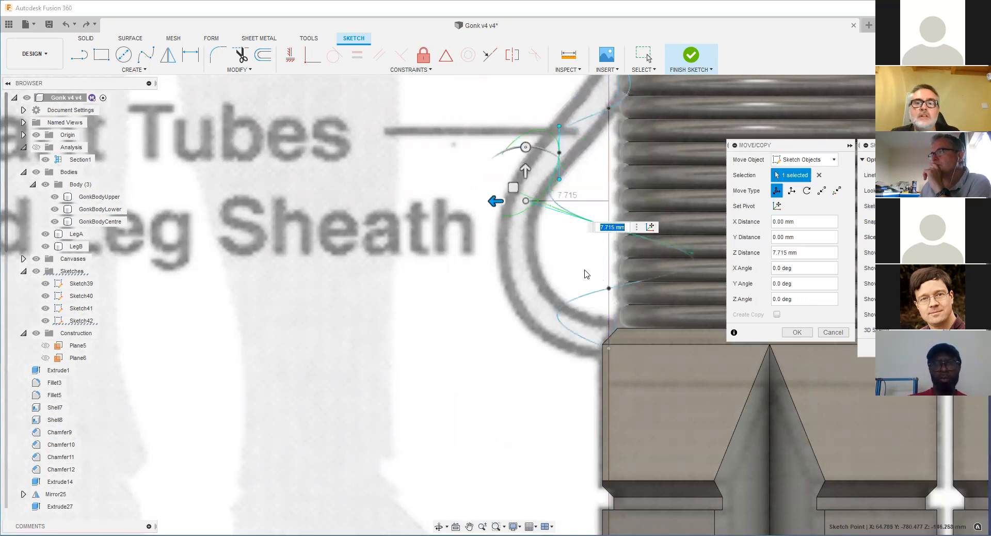
scroll(569, 231, "down", 1)
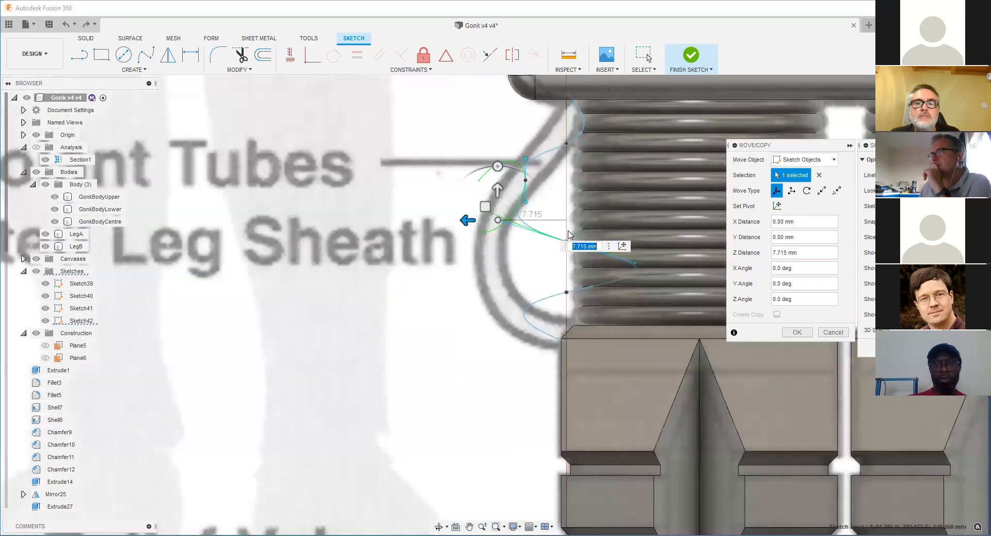
scroll(561, 253, "up", 4)
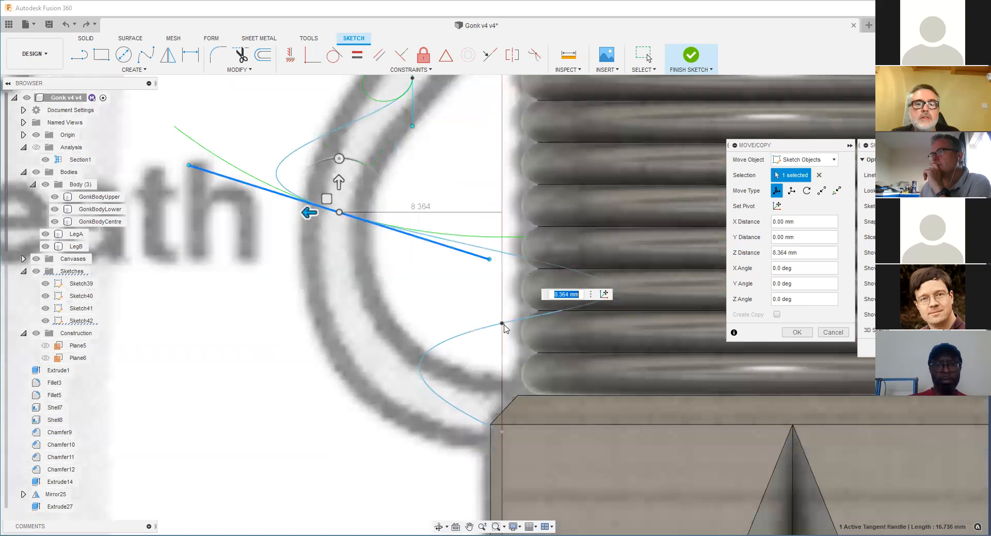
left_click(503, 325)
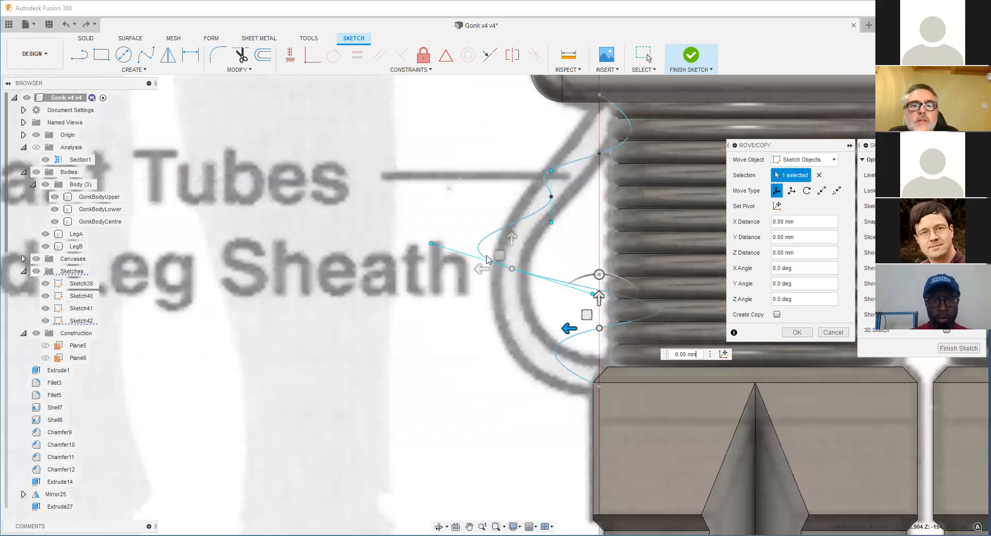
scroll(491, 256, "down", 2)
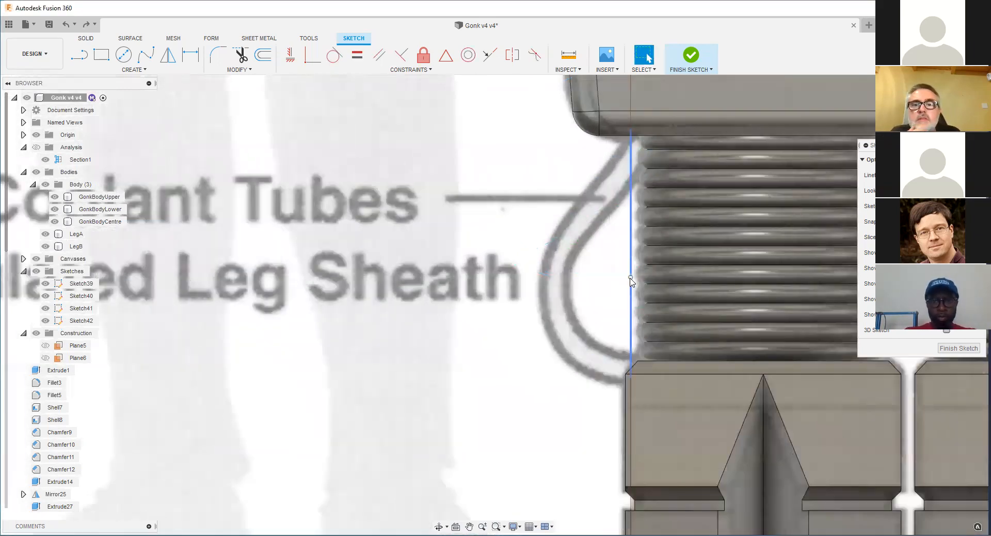
Step: Try to move all four intermediate fit points outward into the coolant tube outline, from 1.478 mm at the uppermost to 8.276 mm at the lower middle
left_click(630, 222)
scroll(630, 222, "down", 2)
scroll(632, 209, "up", 4)
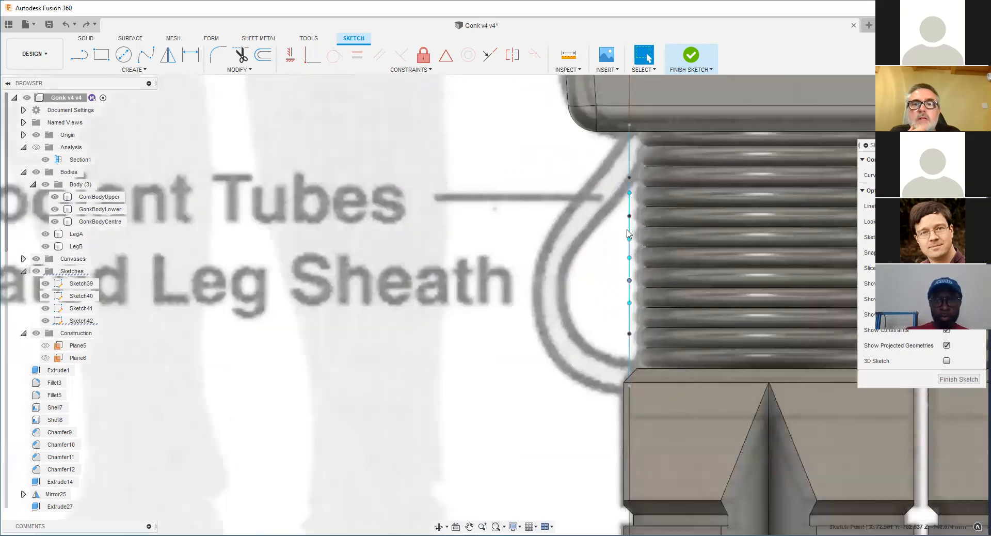
right_click(631, 207)
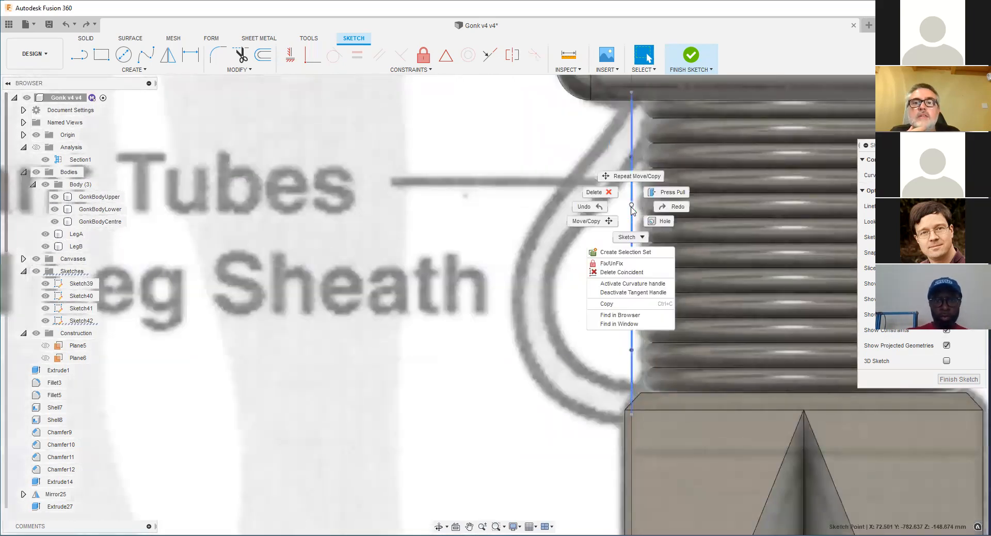
left_click(607, 222)
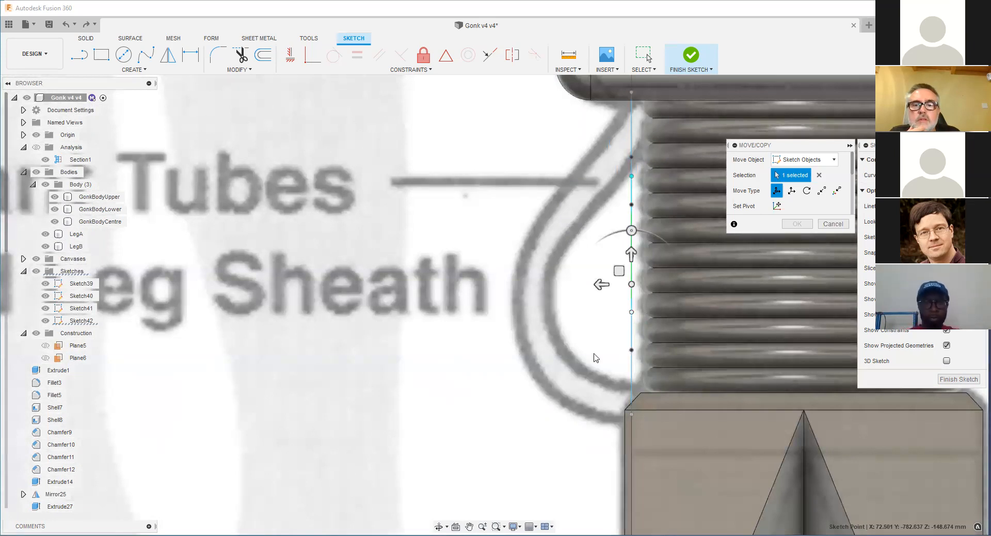
left_click_drag(551, 352, 520, 356)
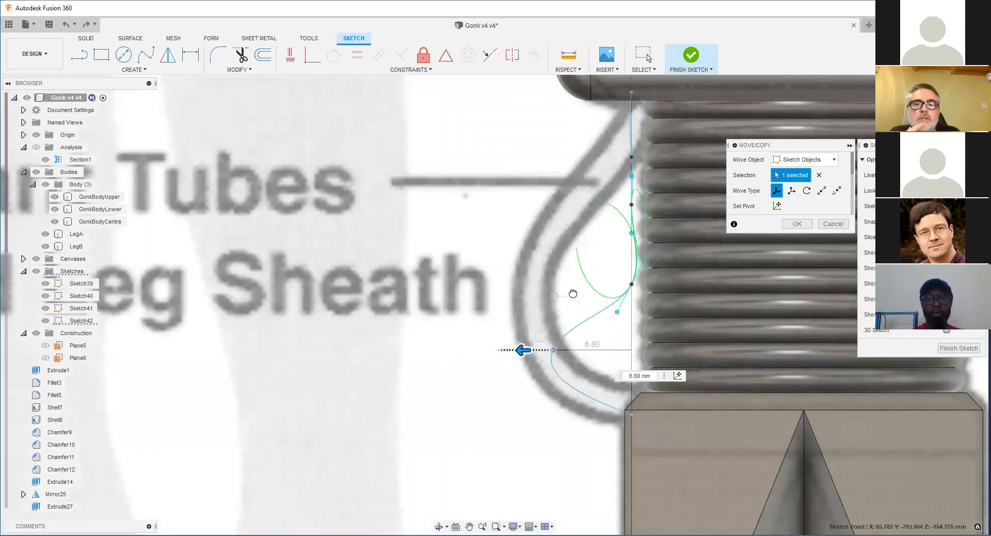
left_click_drag(511, 292, 507, 290)
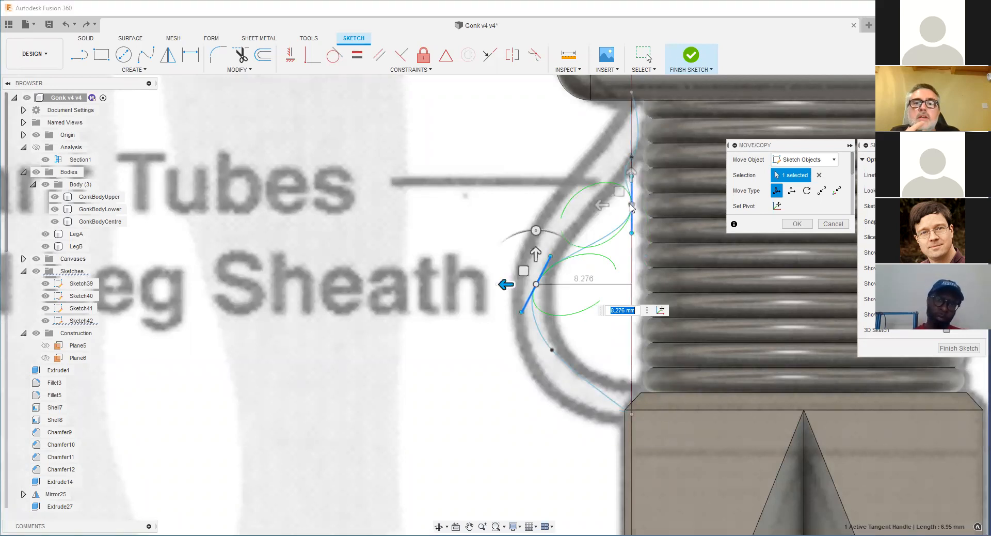
scroll(634, 215, "up", 2)
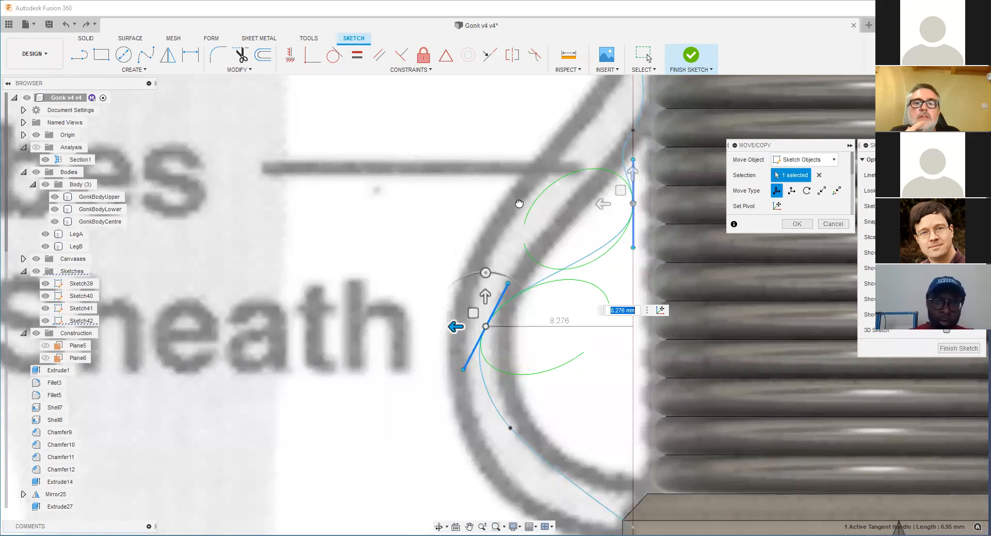
left_click(548, 250)
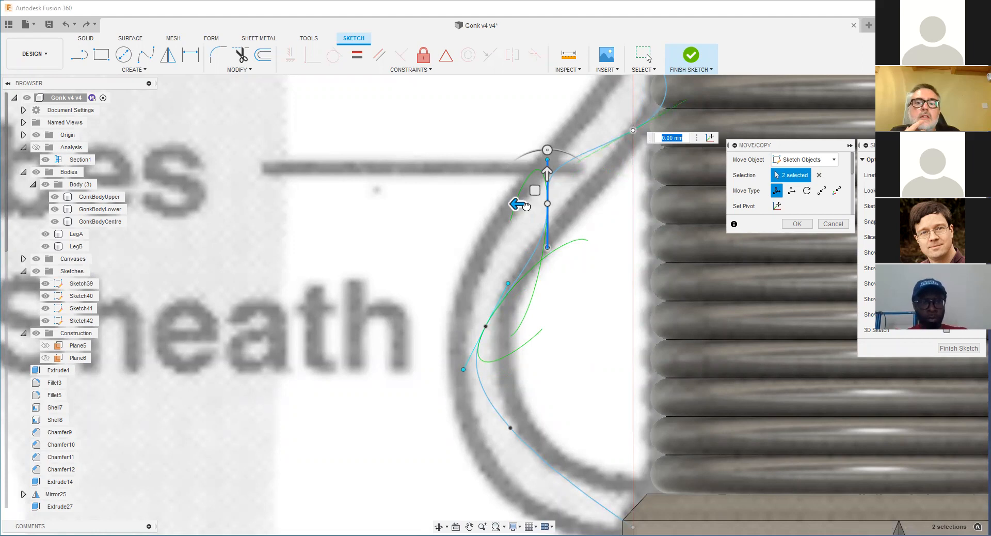
mouse_move(520, 206)
left_mouse_down()
mouse_move(635, 149)
mouse_move(635, 131)
mouse_move(577, 133)
left_mouse_up()
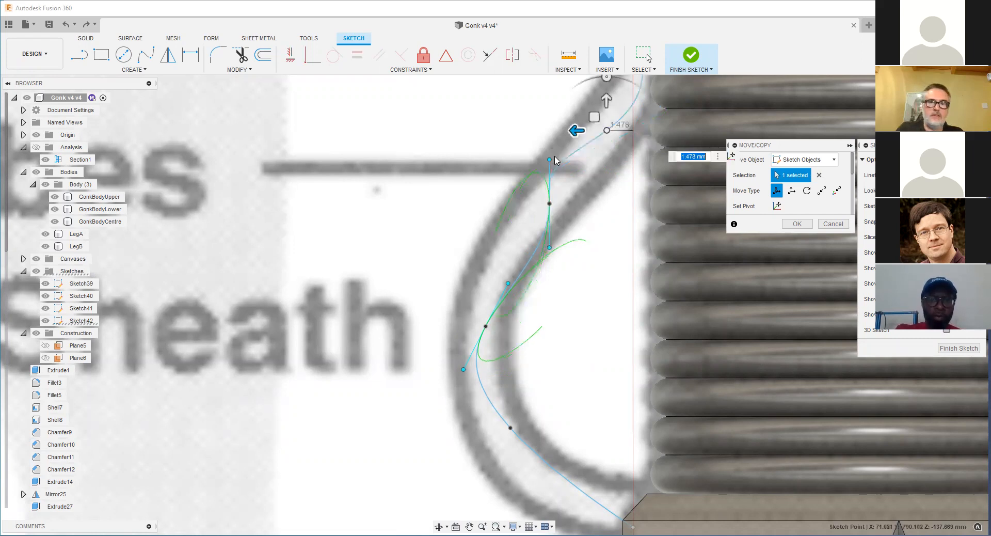
key("Escape")
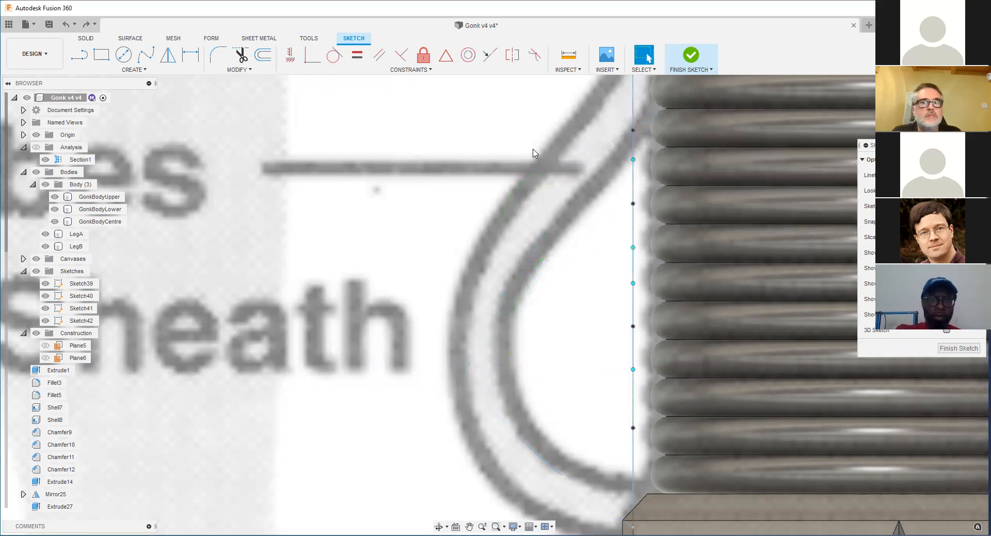
Step: Move the spline's four intermediate fit points outward into the coolant tube outline, the upper middle one by 4.812 mm and the lowest by 7.102 mm
right_click(633, 204)
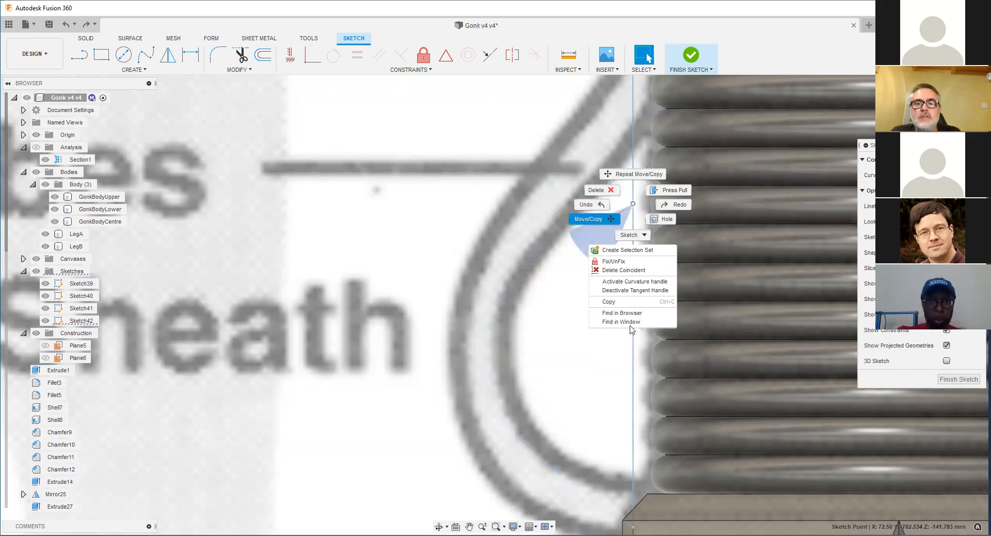
left_click(520, 205)
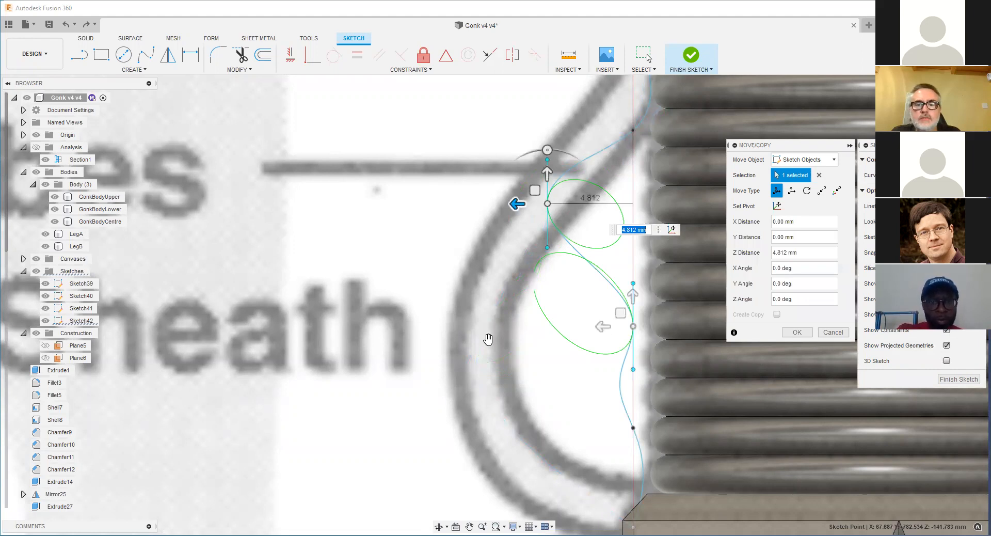
left_click_drag(604, 427, 571, 432)
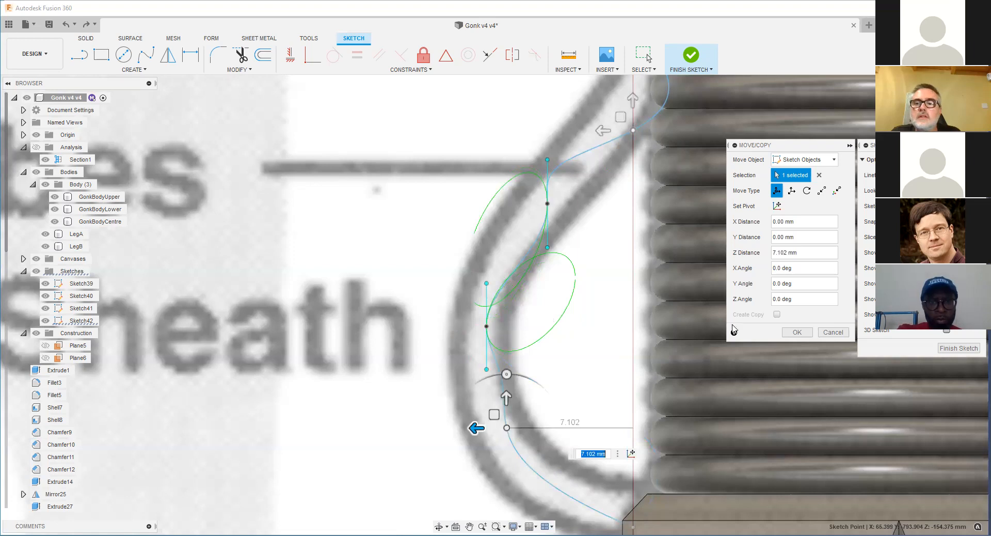
key("Return")
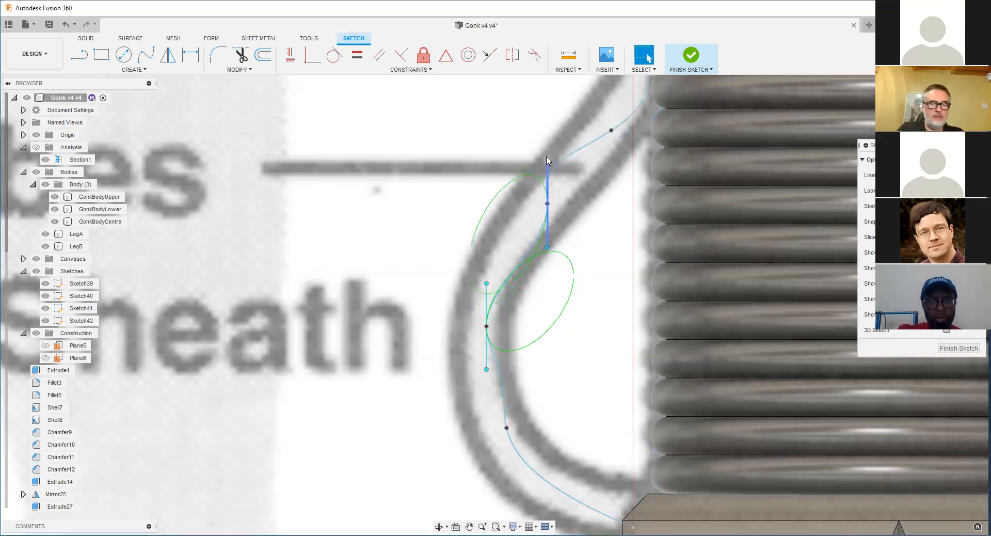
Step: Try to tilt the two middle fit points' tangent handles by moving the lower handle's upper end -0.58 mm and the upper handle's -1.044 mm
left_click(547, 160)
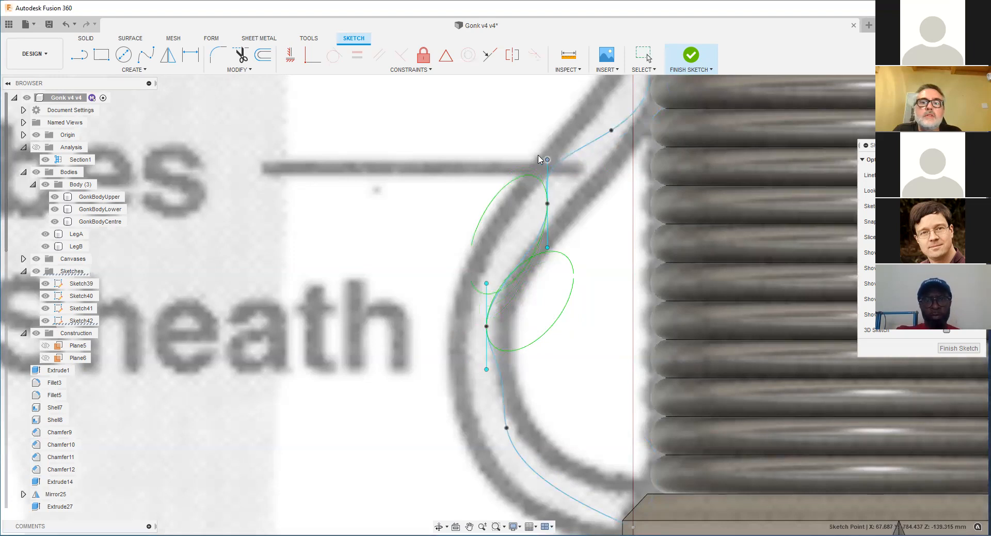
left_click(546, 253)
left_click(486, 289)
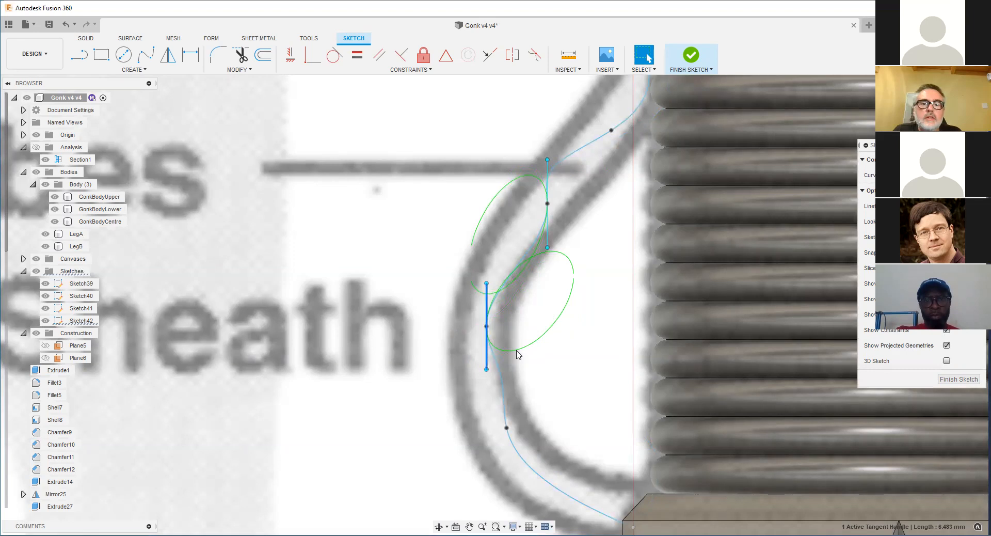
left_click(508, 258)
left_click(487, 289)
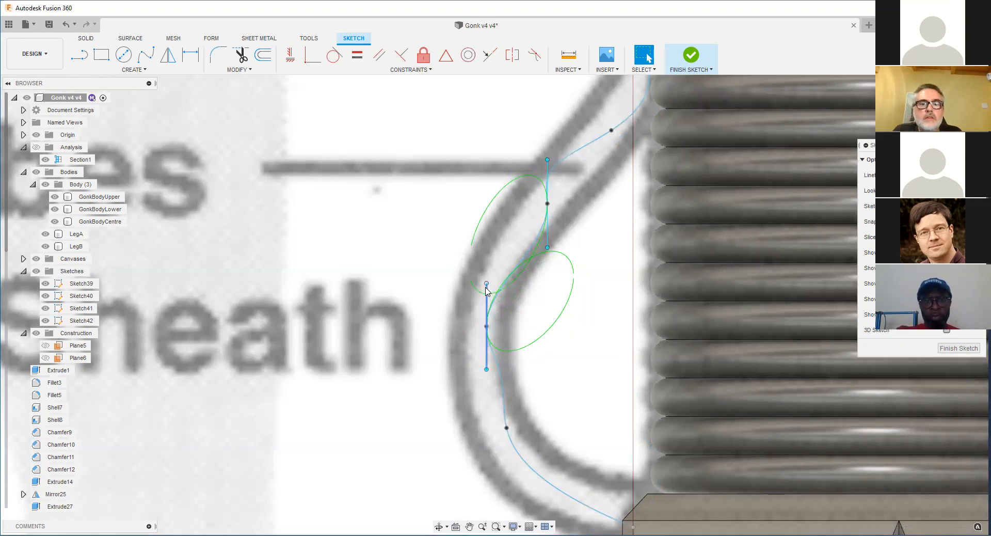
right_click(486, 287)
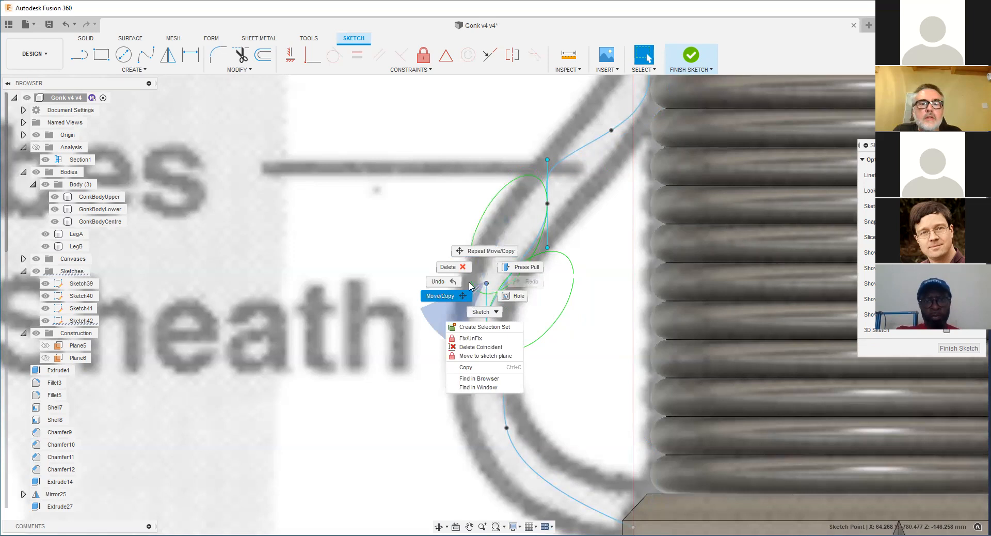
left_click(467, 287)
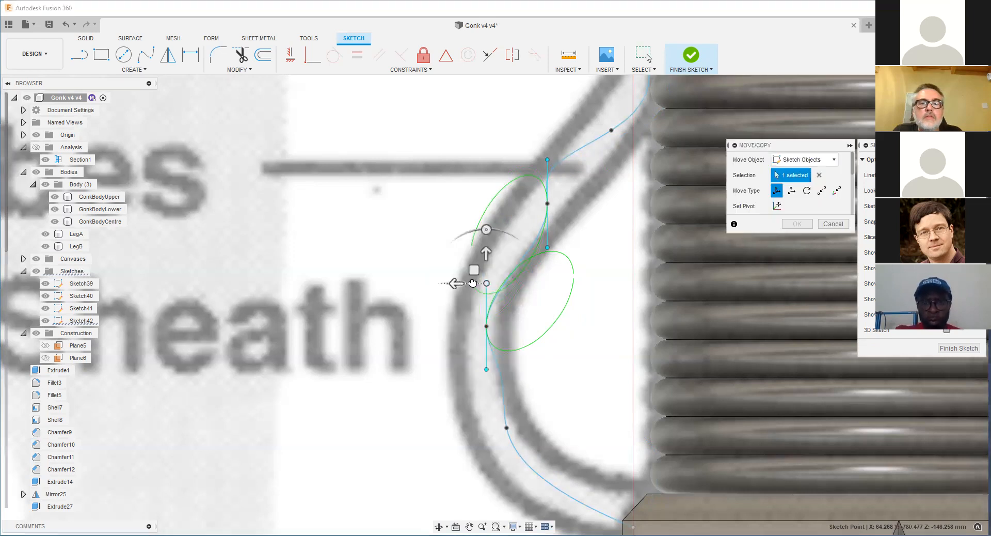
left_click_drag(462, 283, 473, 282)
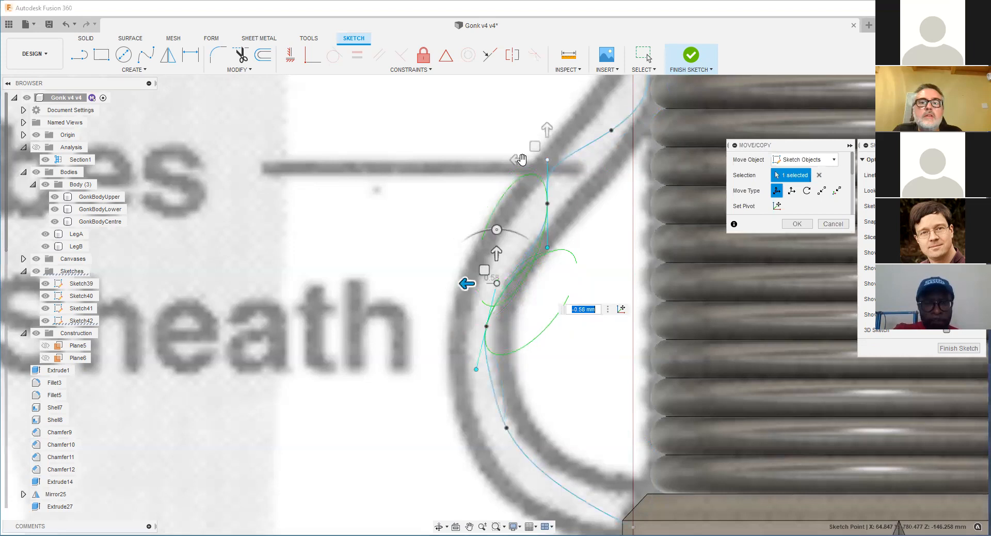
left_click_drag(536, 160, 539, 160)
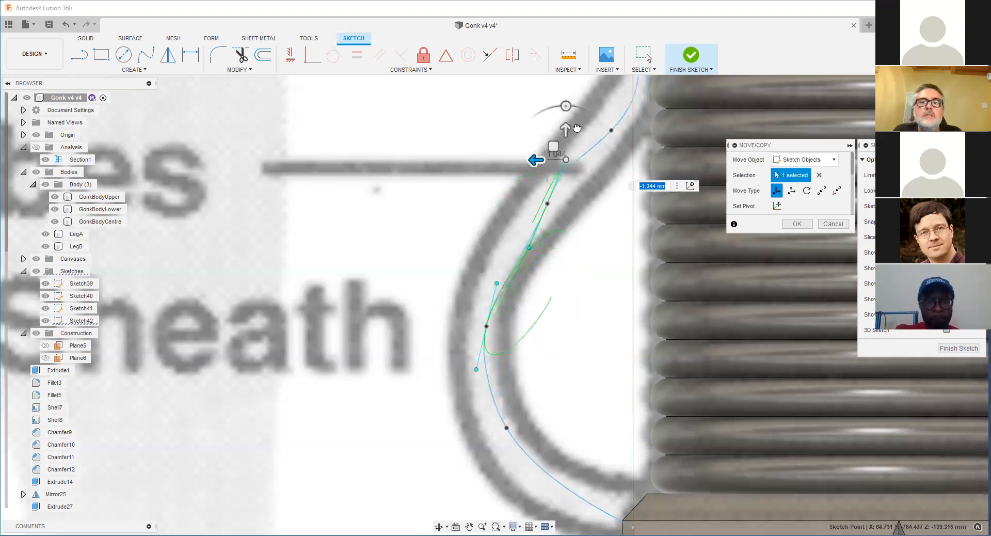
scroll(544, 231, "up", 2)
middle_click_drag(544, 232, 560, 191)
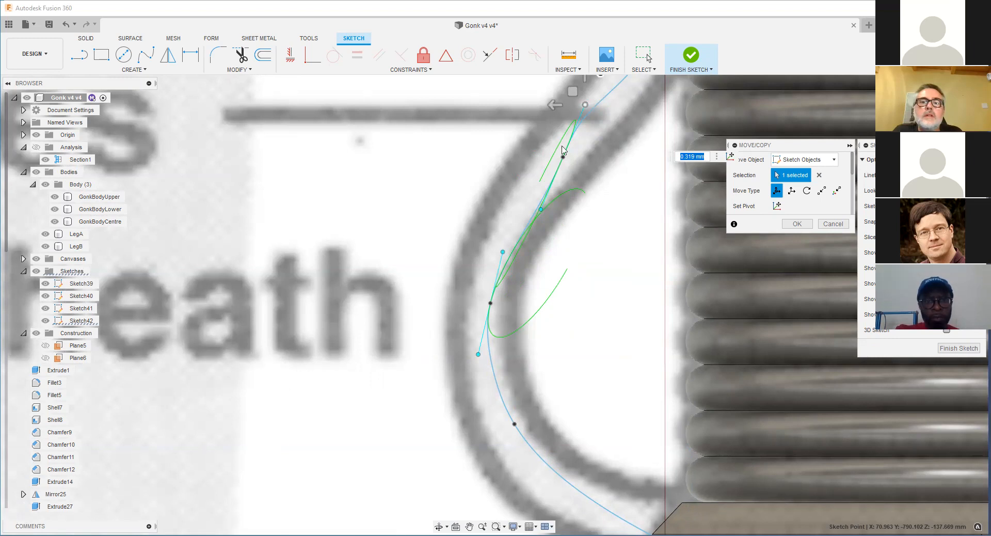
left_click(560, 109)
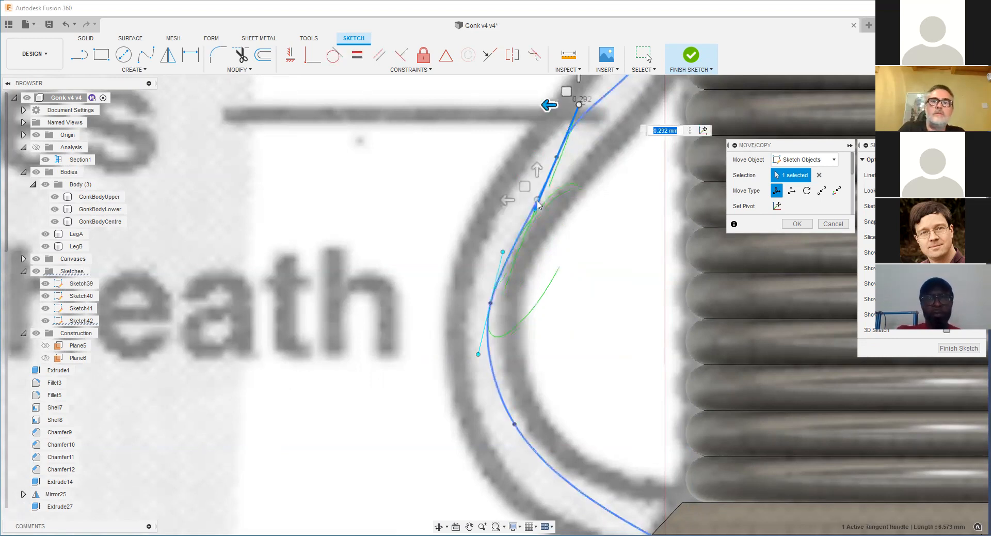
key("Escape")
Step: Tilt the middle tangent handles along the tube, moving the upper handle's top end -1.437 mm and the lower handle's bottom end 0.341 mm
left_click(563, 106)
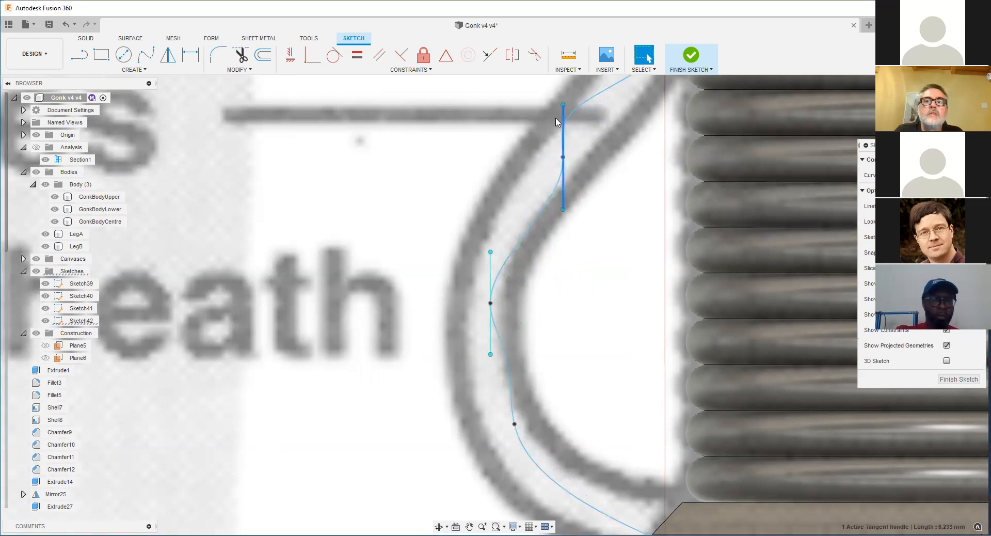
right_click(562, 108)
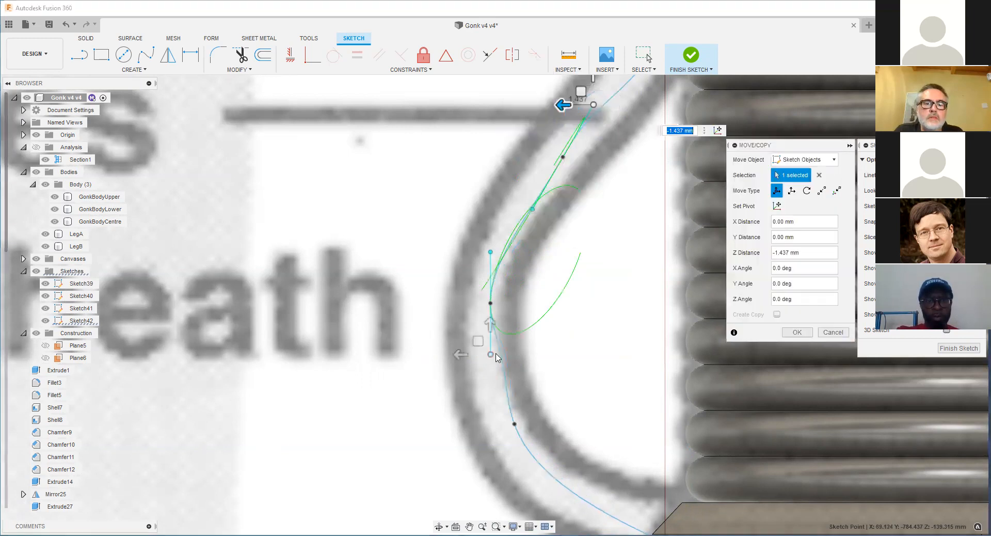
left_click(512, 423)
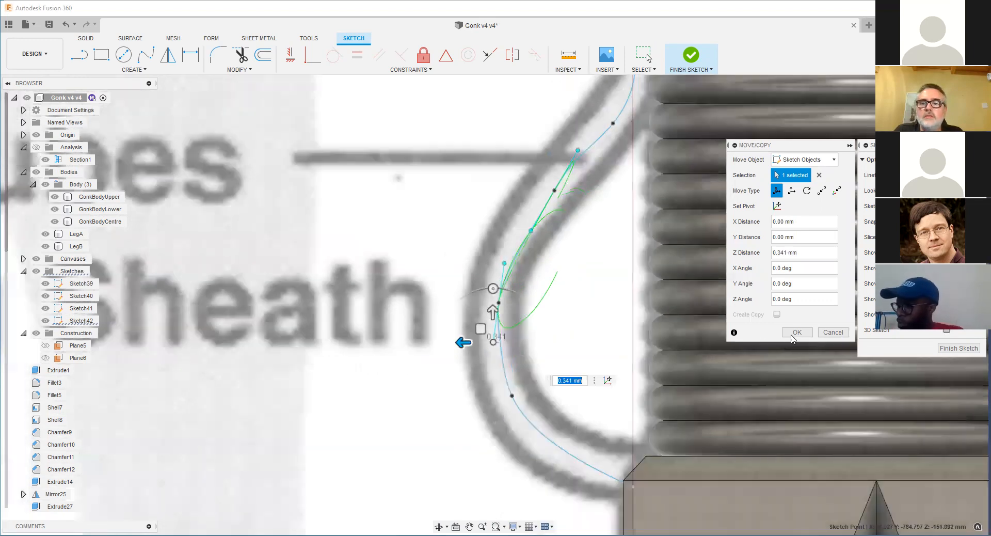
left_click(797, 333)
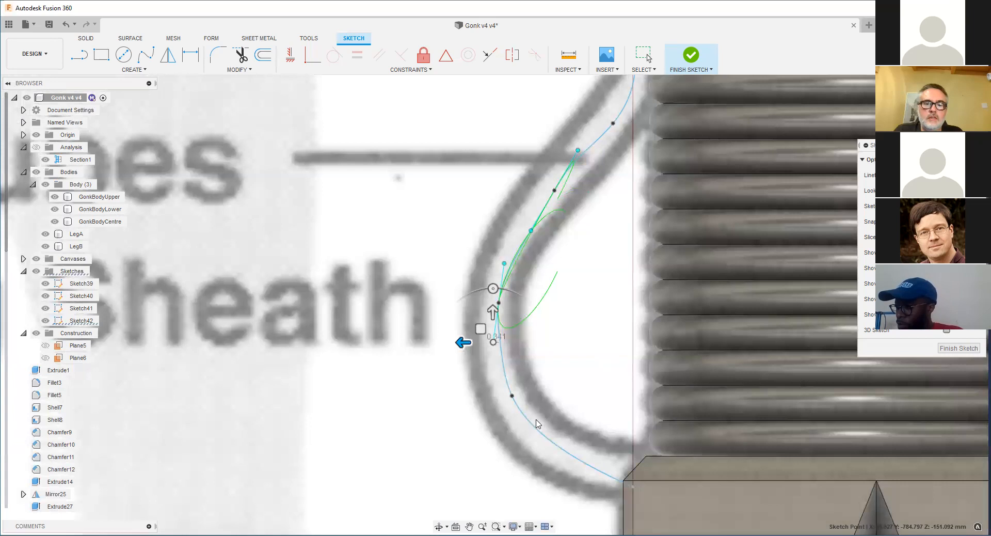
left_click(541, 434)
scroll(541, 413, "down", 3)
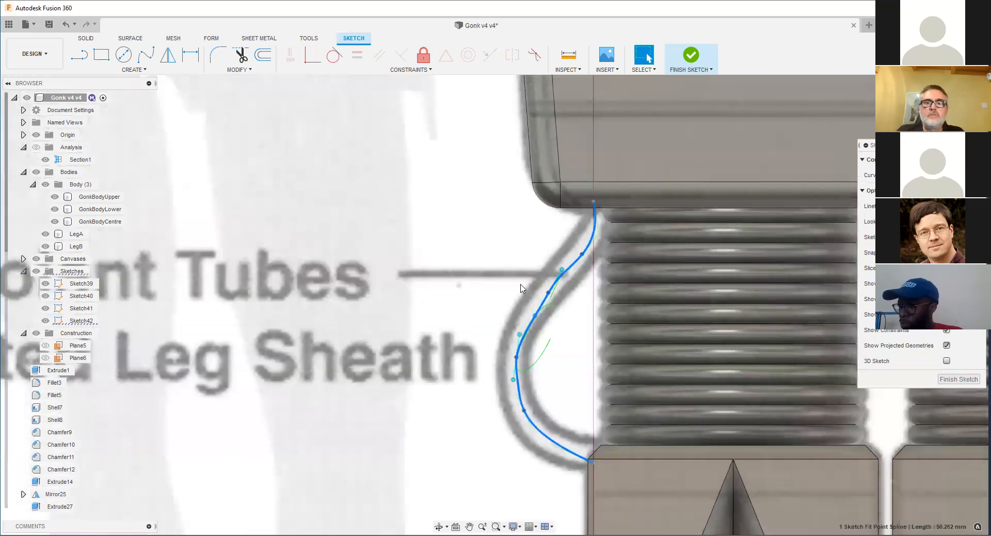
Step: Sketch a circle of about 0.73 mm radius on the body's underside near the spline's upper end
middle_click_drag(553, 247, 563, 219, "shift")
middle_click_drag(595, 358, 624, 320, "shift")
middle_click_drag(633, 116, 609, 263)
scroll(610, 264, "up", 3)
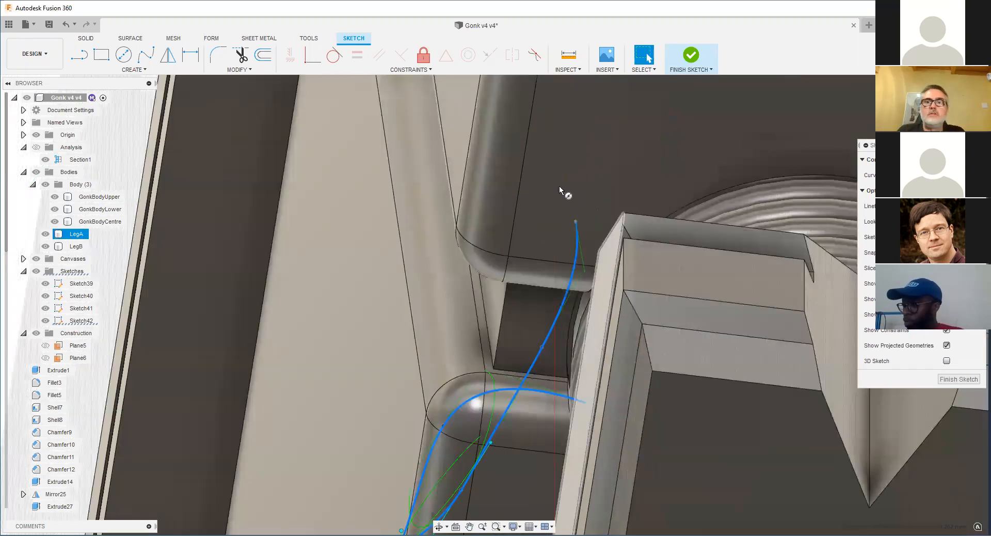
scroll(789, 246, "down", 1)
key("c")
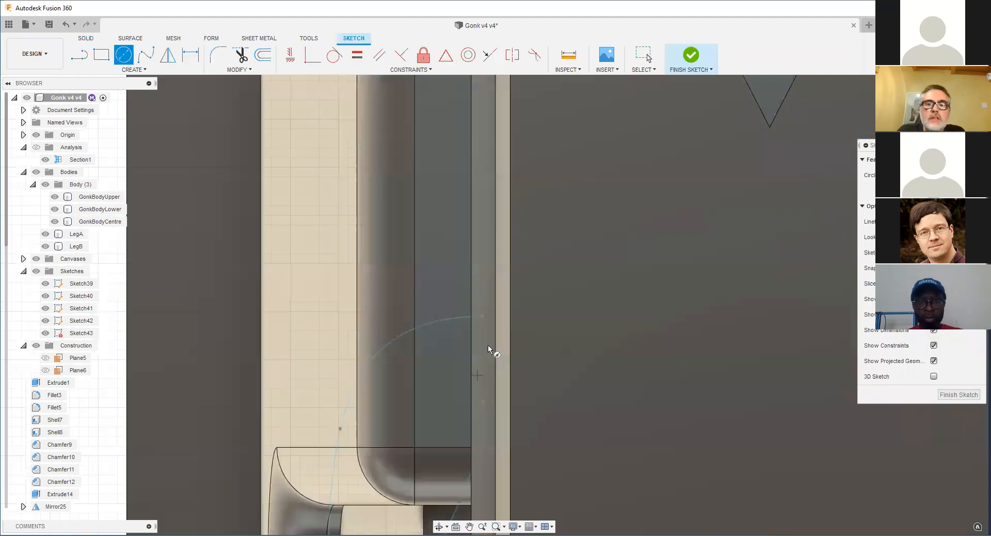
scroll(565, 261, "up", 3)
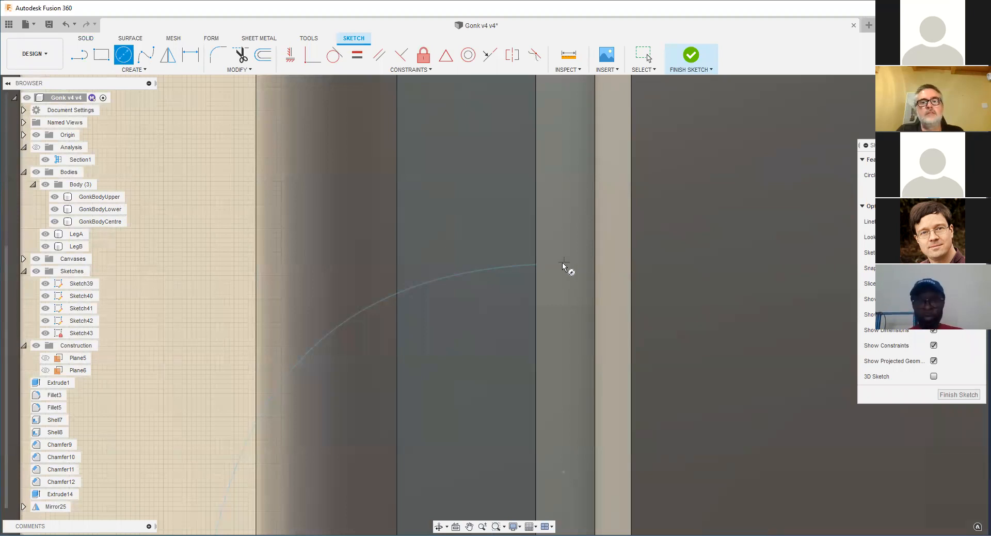
left_click(583, 291)
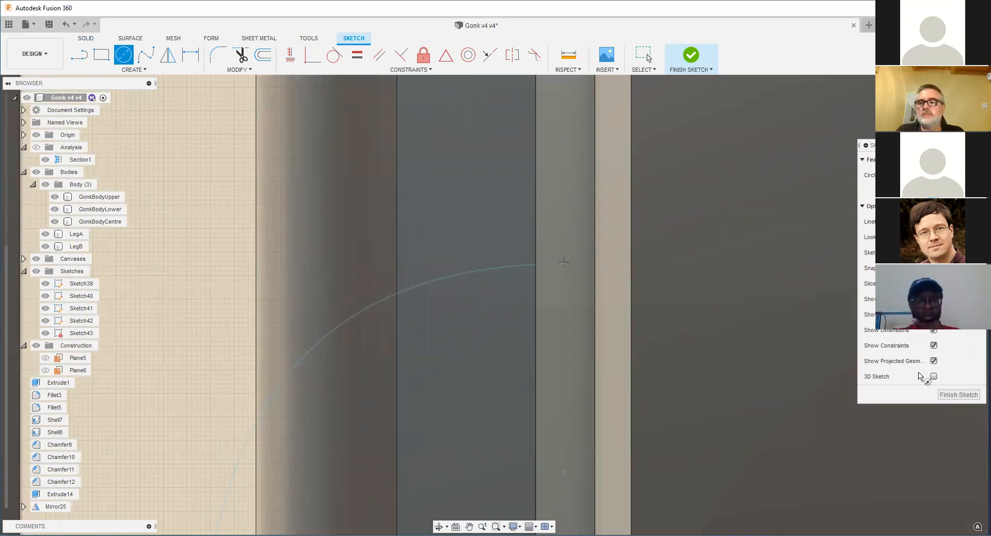
left_click(954, 399)
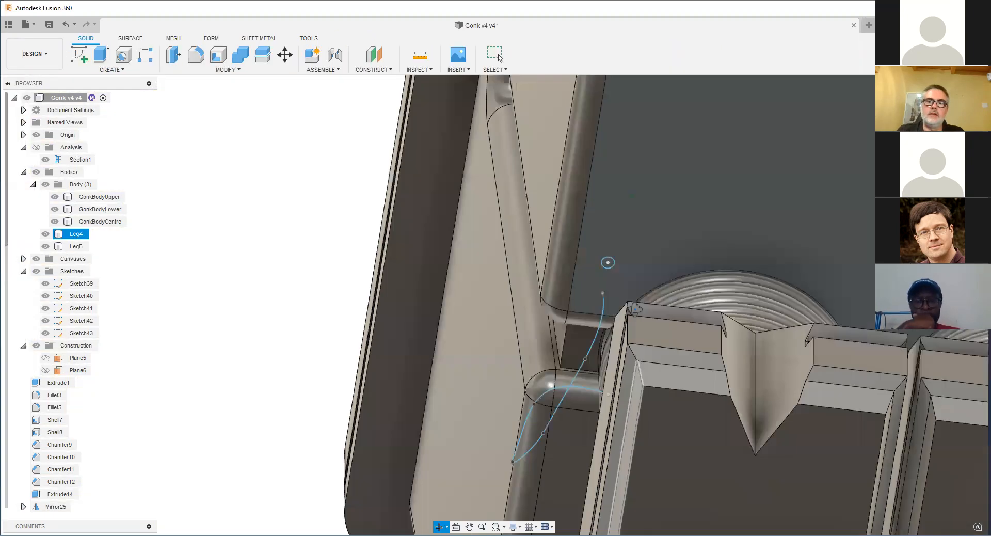
Step: Move the circle so that its centre sits on the spline's upper end point
left_click_drag(638, 331, 565, 277)
right_click(566, 277)
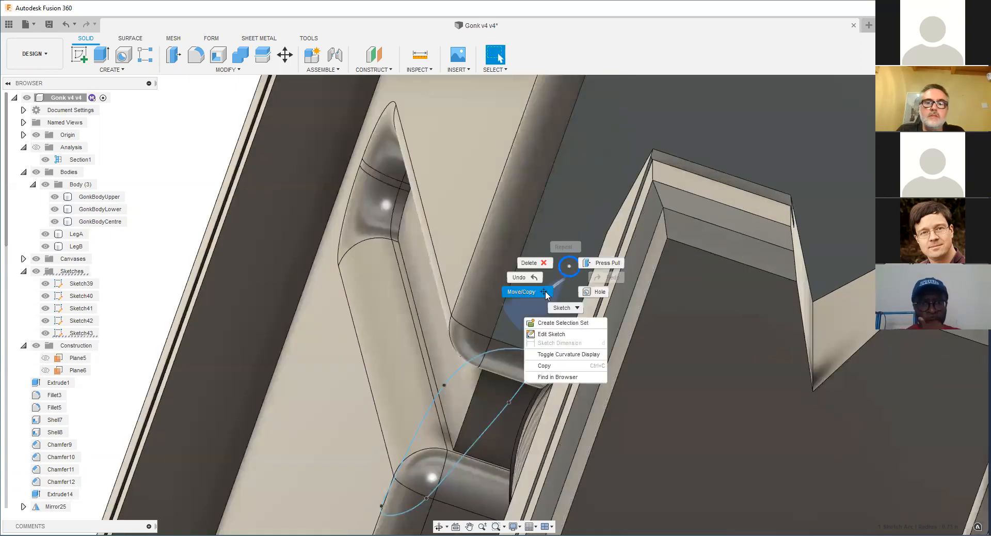
key("m")
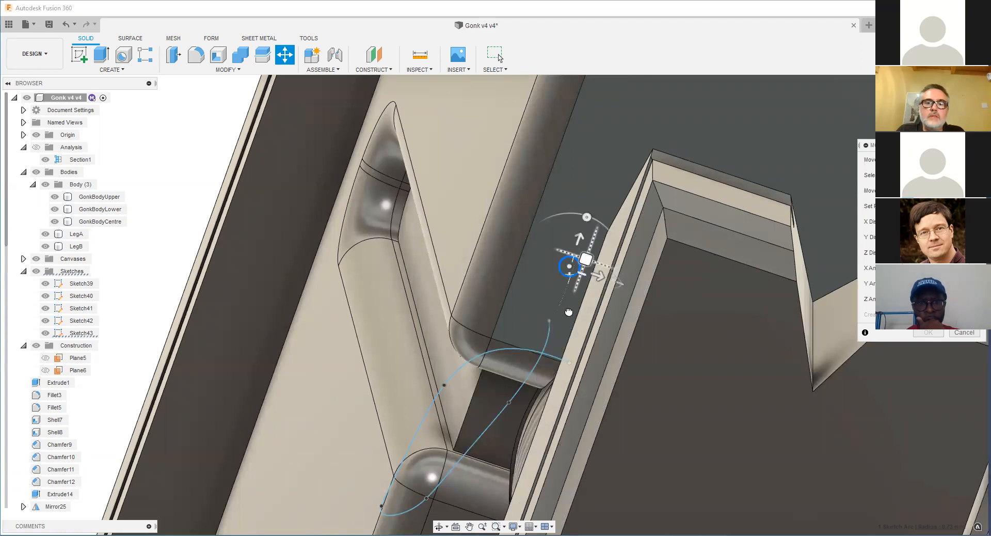
left_click_drag(588, 262, 568, 316)
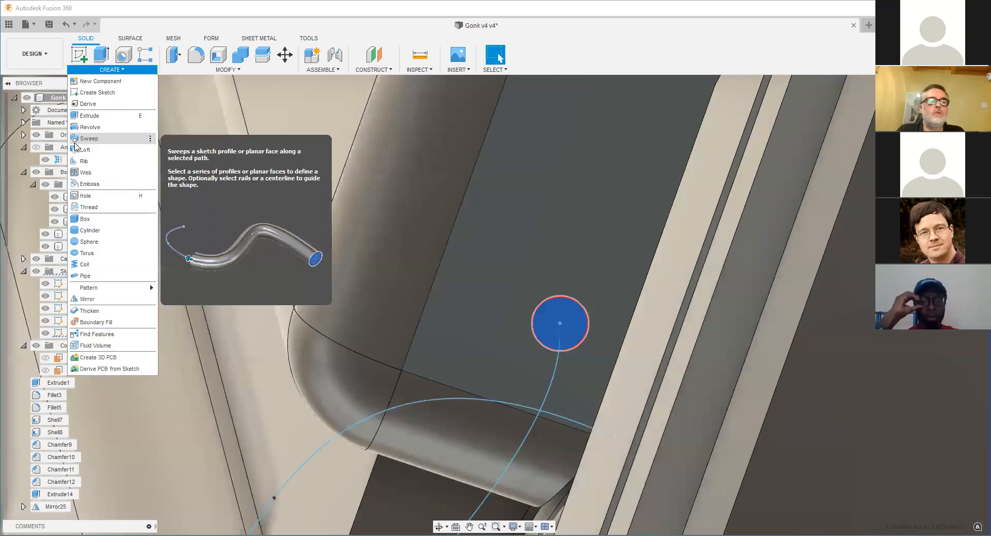
Step: Sweep the small circle along the spline as a new body and compare it with the coolant tube outline
left_click(89, 138)
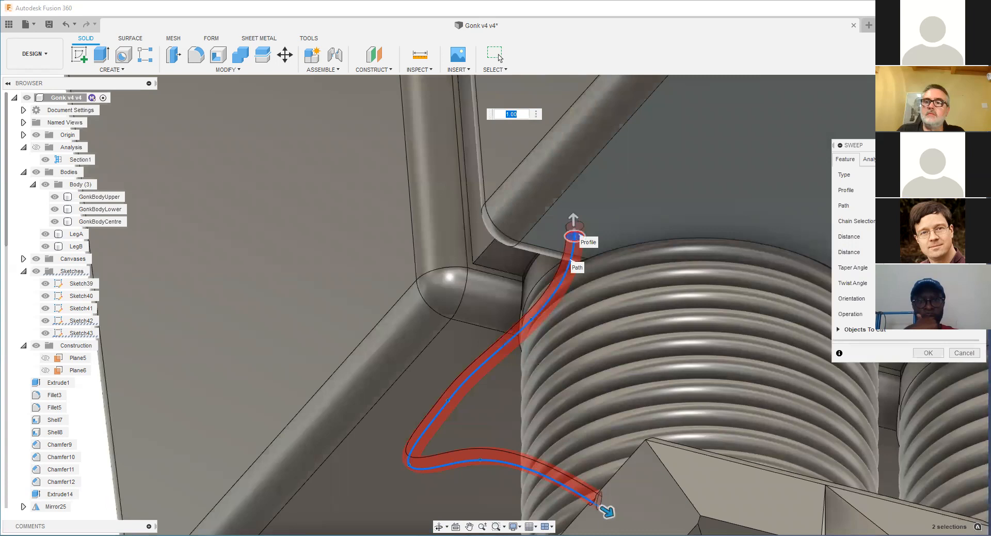
left_click(900, 314)
left_click(898, 360)
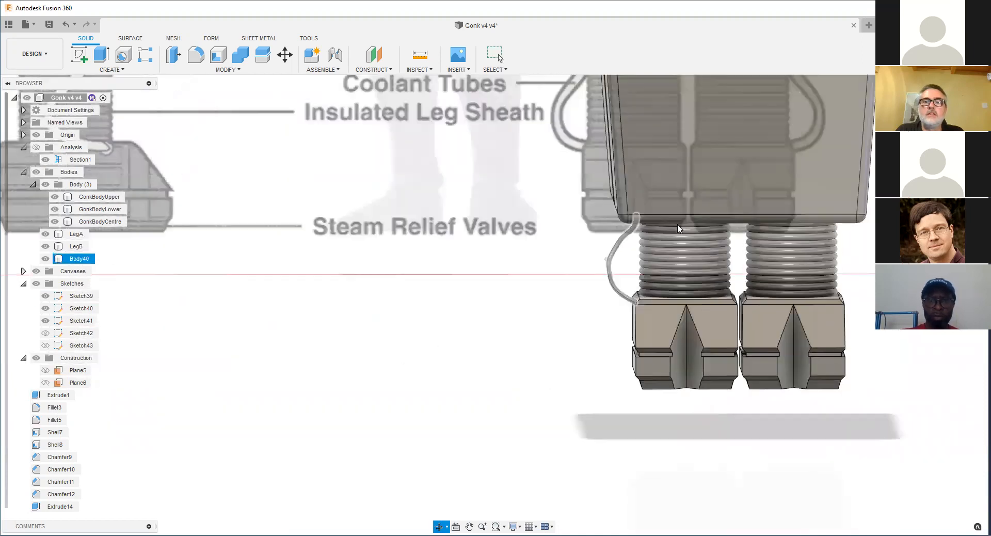
key("Escape")
scroll(613, 248, "up", 5)
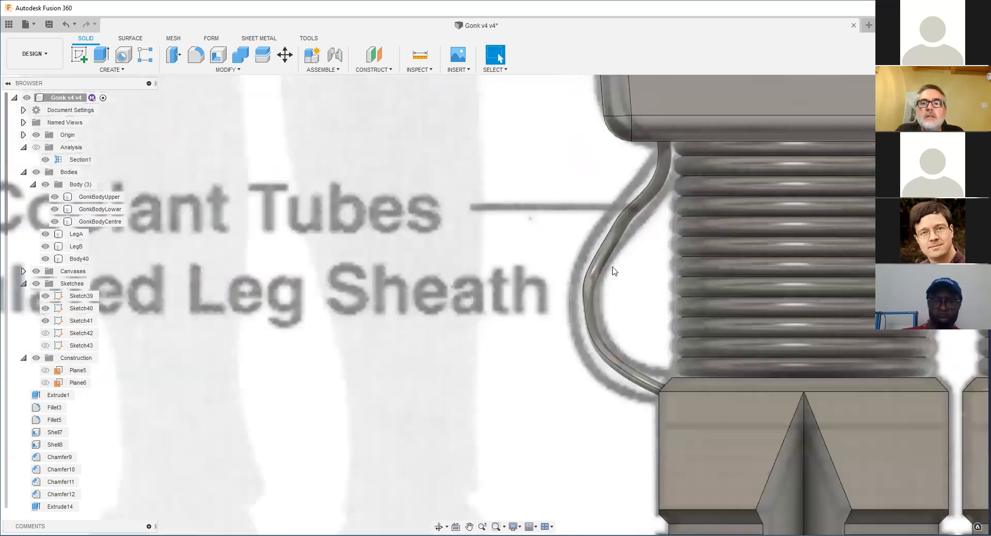
Step: Try to thicken the swept tube by offsetting its surface 0.117 mm with Press Pull
right_click(597, 244)
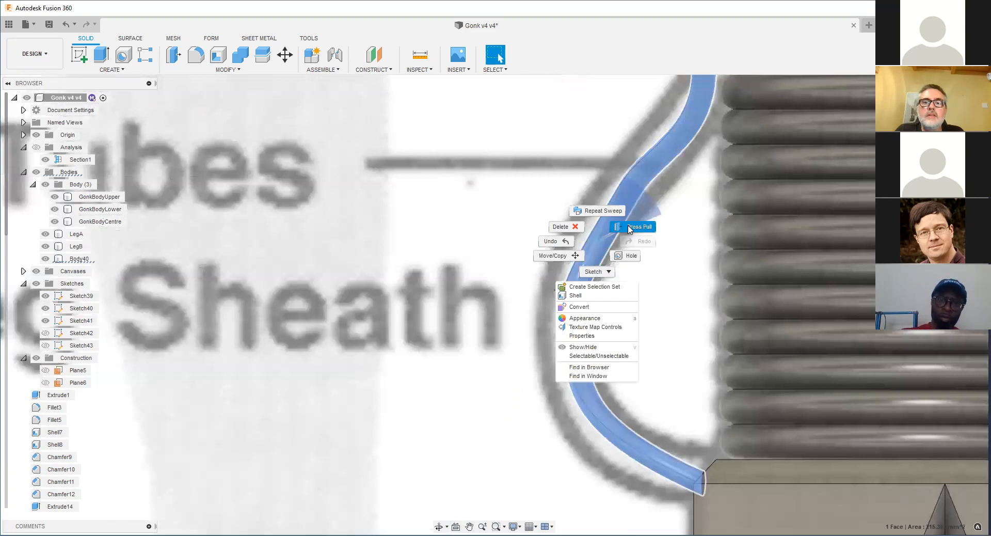
key("q")
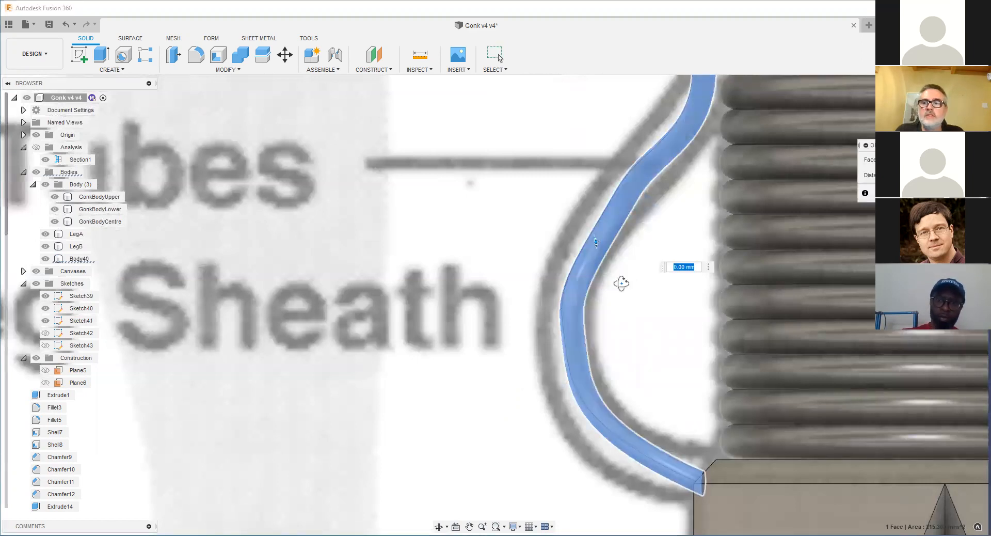
middle_click_drag(708, 291, 609, 354, "shift")
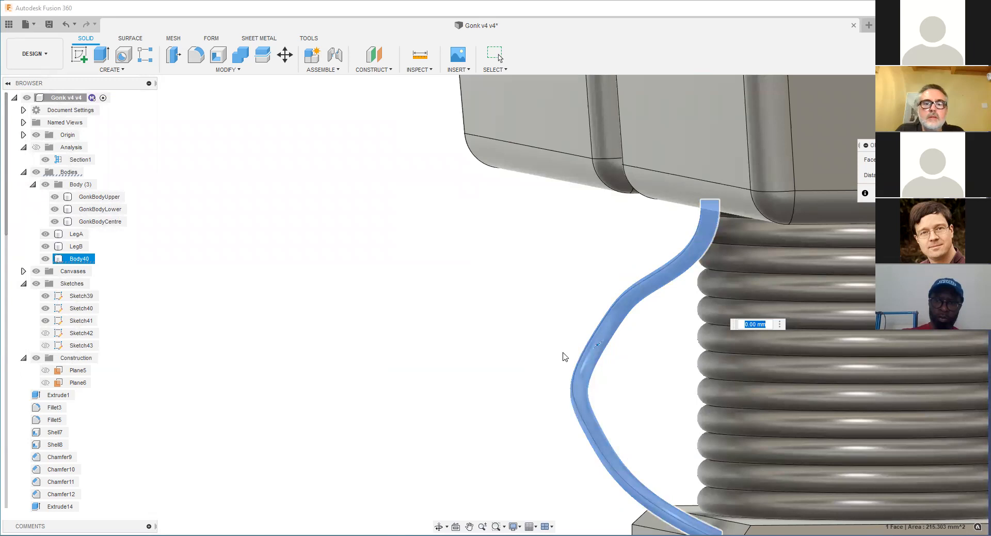
middle_click_drag(555, 338, 548, 332, "shift")
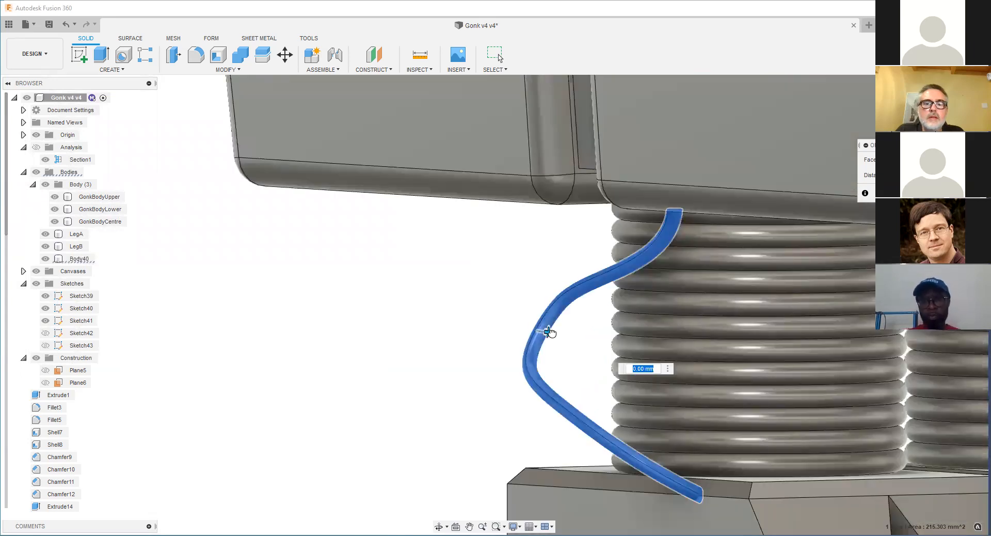
left_click_drag(548, 331, 547, 332)
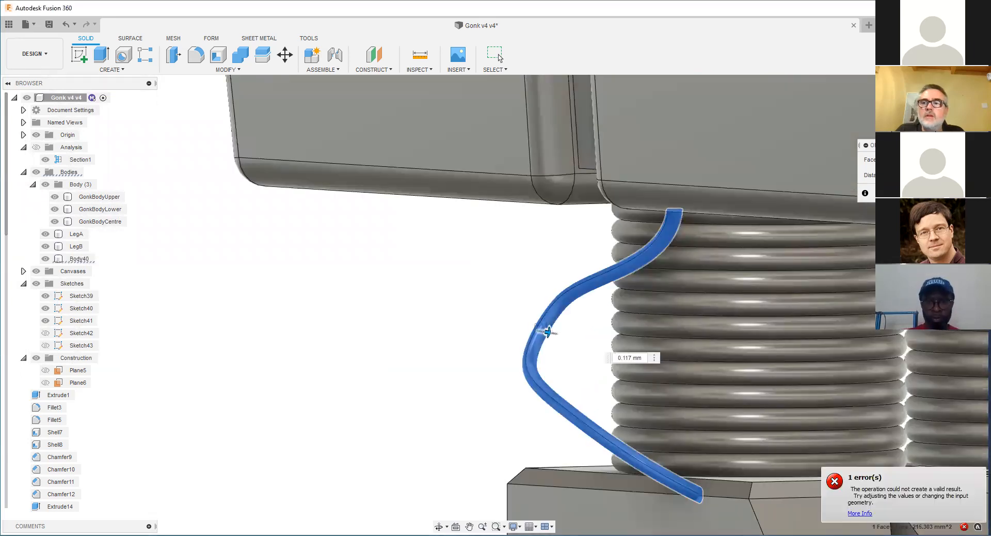
key("Escape")
scroll(637, 295, "down", 2)
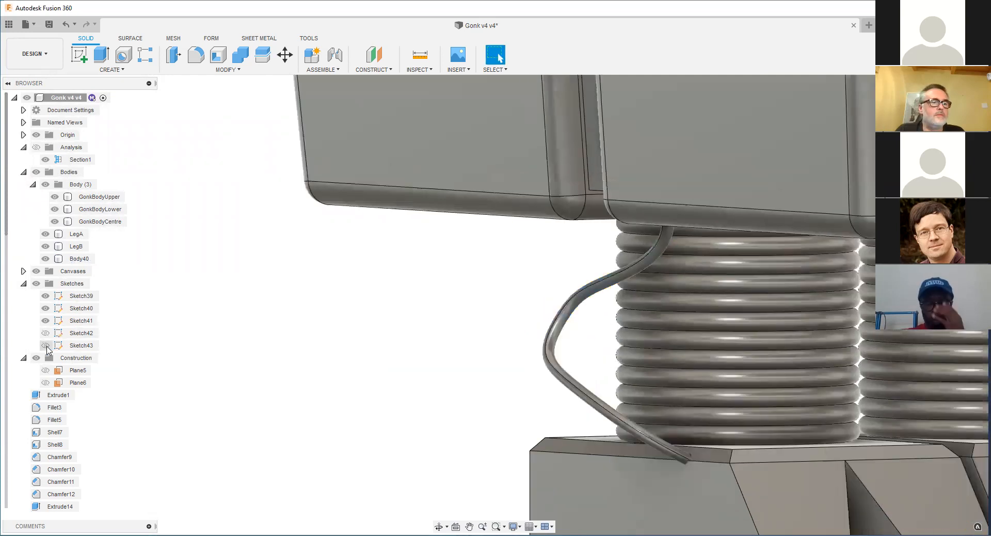
Step: Show Sketch43 and add a larger circle of about 5.8 mm² in area, concentric with the small tube profile
left_click(46, 346)
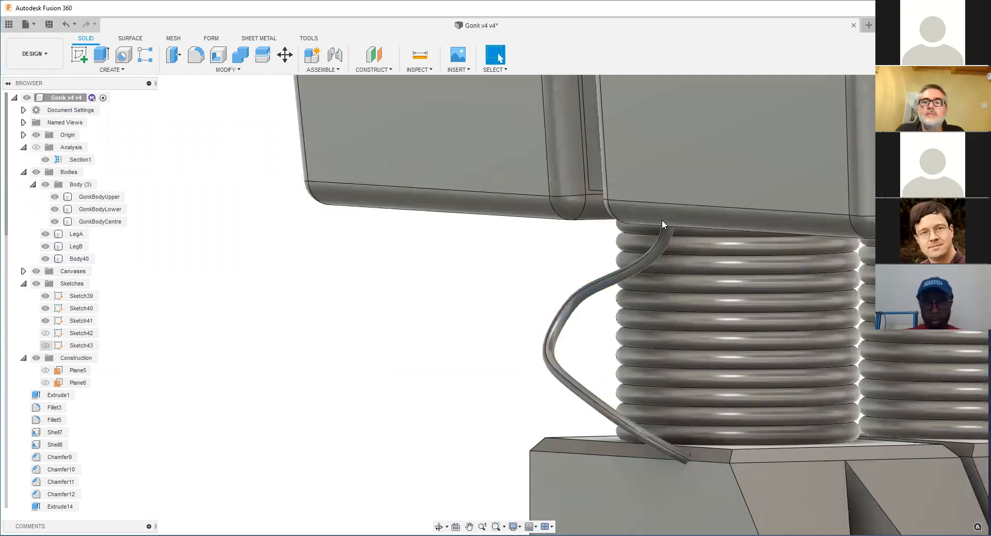
scroll(660, 219, "up", 5)
right_click(658, 222)
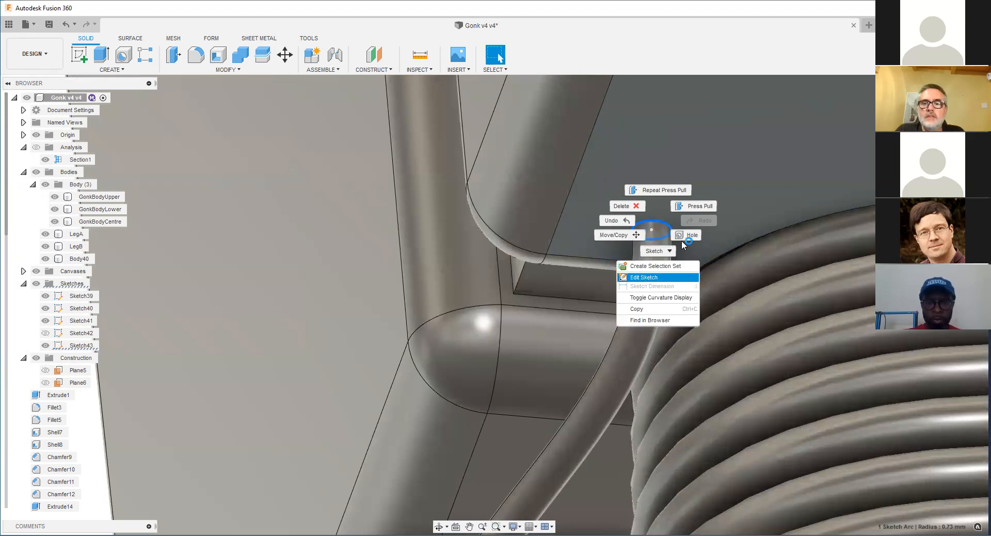
left_click(645, 277)
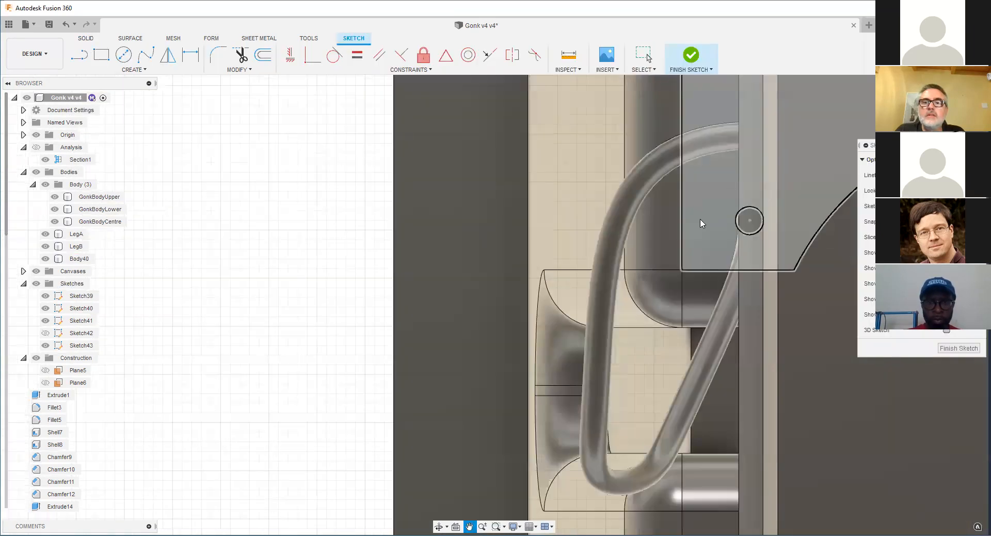
scroll(696, 244, "up", 5)
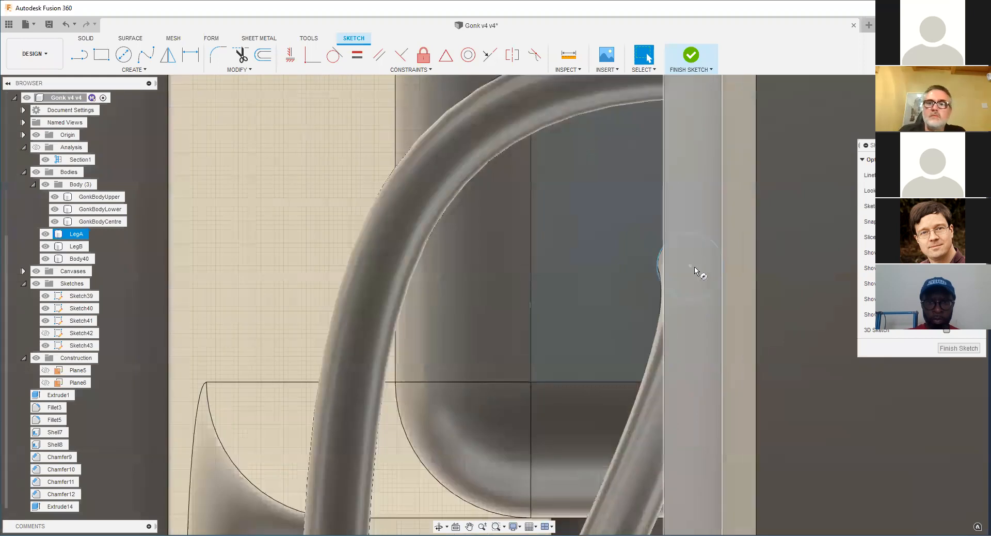
key("c")
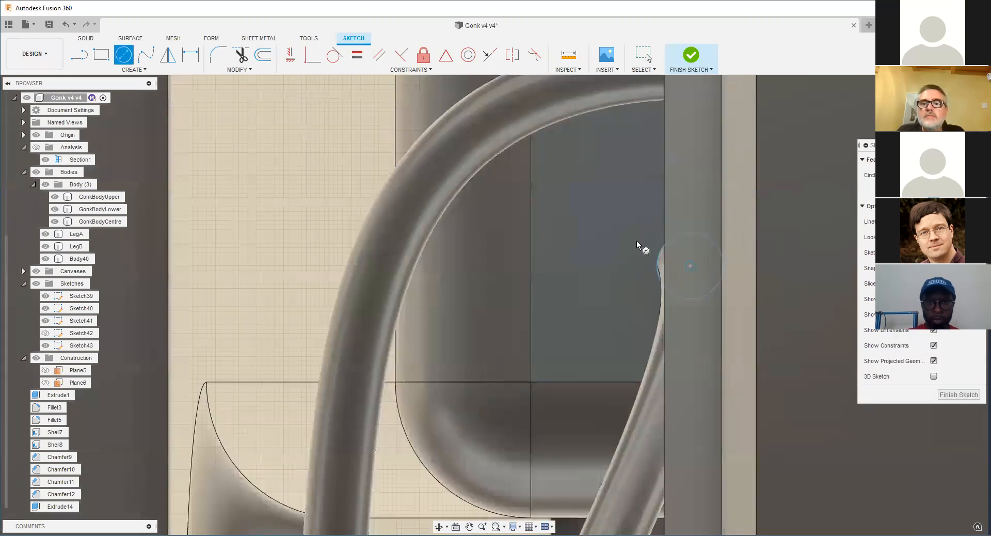
left_click(959, 394)
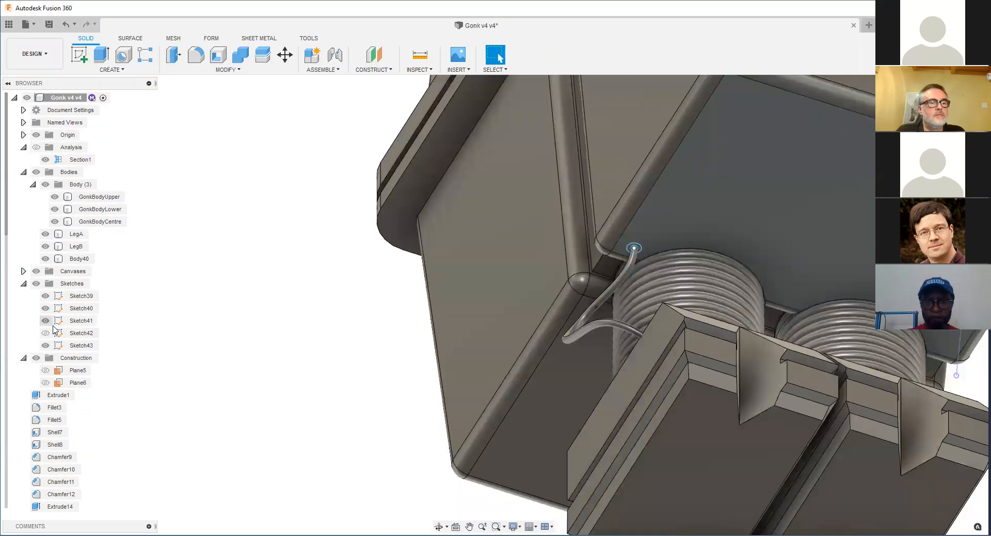
Step: Show the spline in Sketch42 and delete the thin swept tube body and the small inner circle
left_click(43, 334)
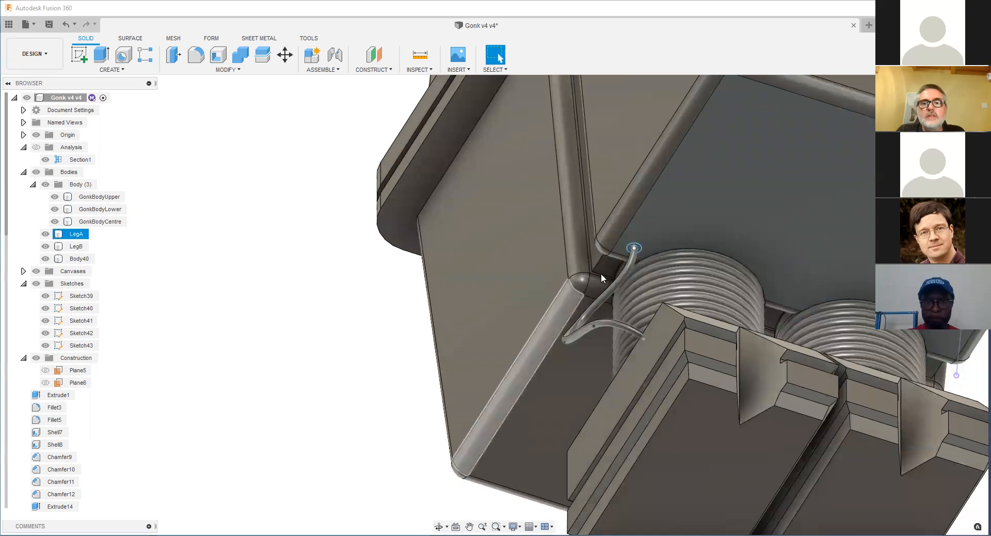
scroll(601, 273, "up", 4)
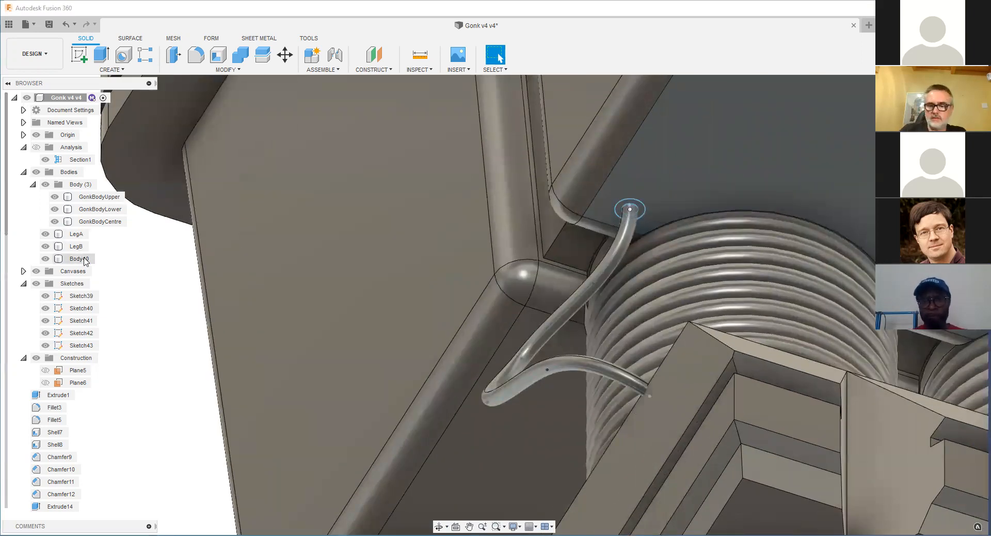
key("Delete")
scroll(621, 215, "up", 5)
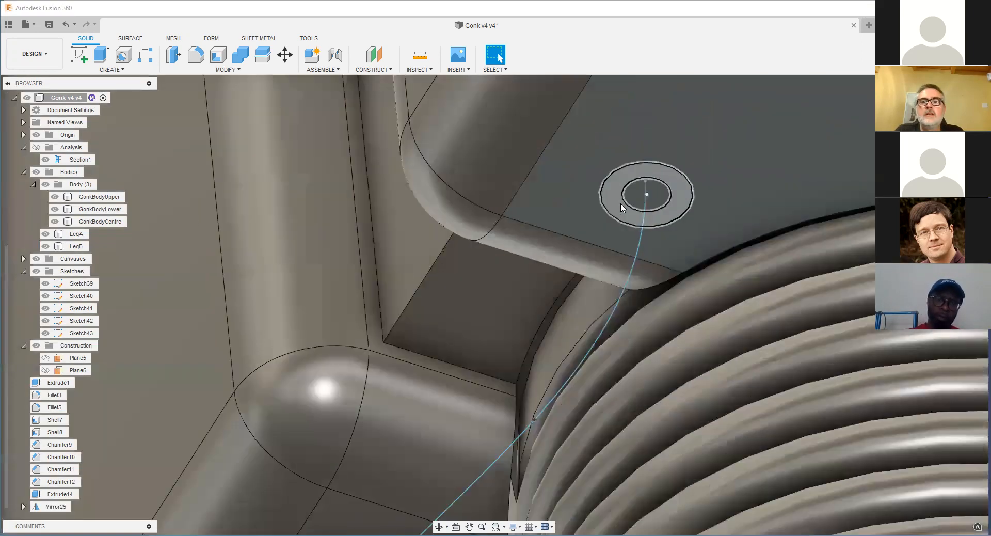
left_click(628, 206)
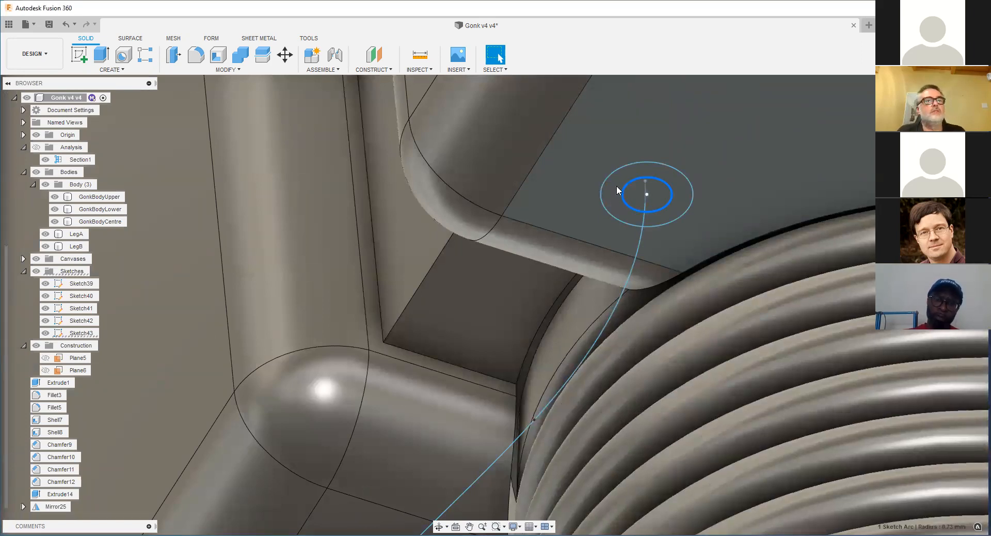
Step: Sweep the larger circle along the leg-side spline as a new body
left_click(619, 191)
left_click(111, 70)
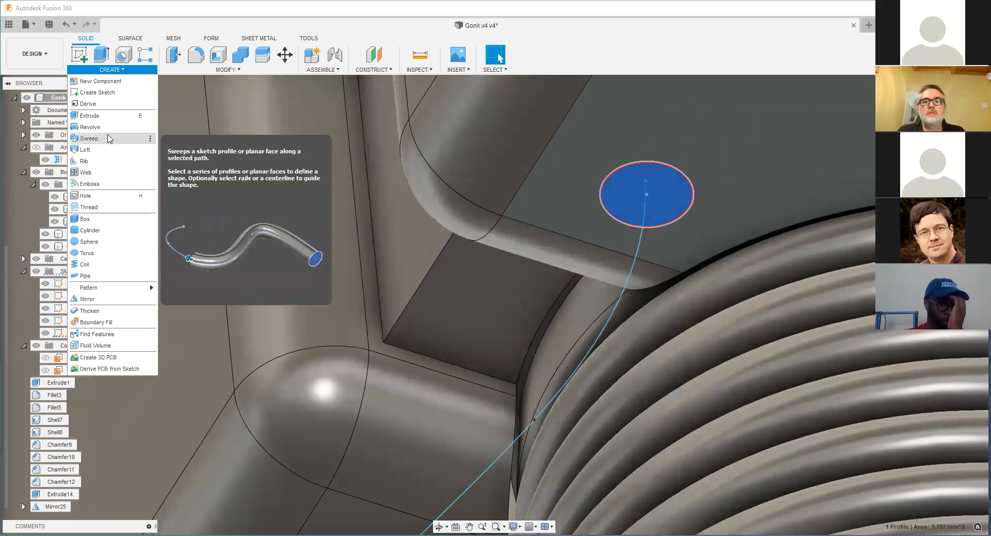
left_click(88, 139)
left_click(633, 262)
scroll(712, 244, "down", 3)
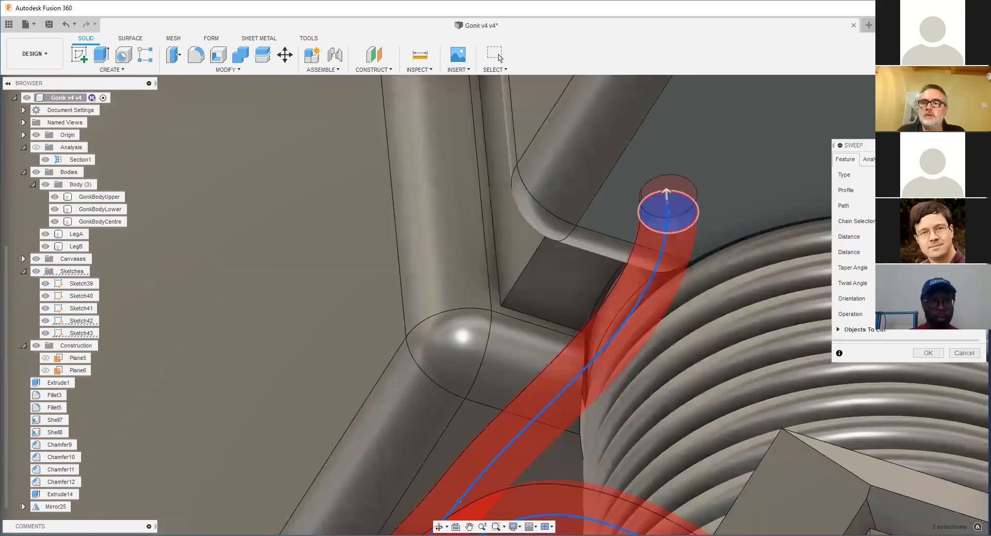
left_click(908, 314)
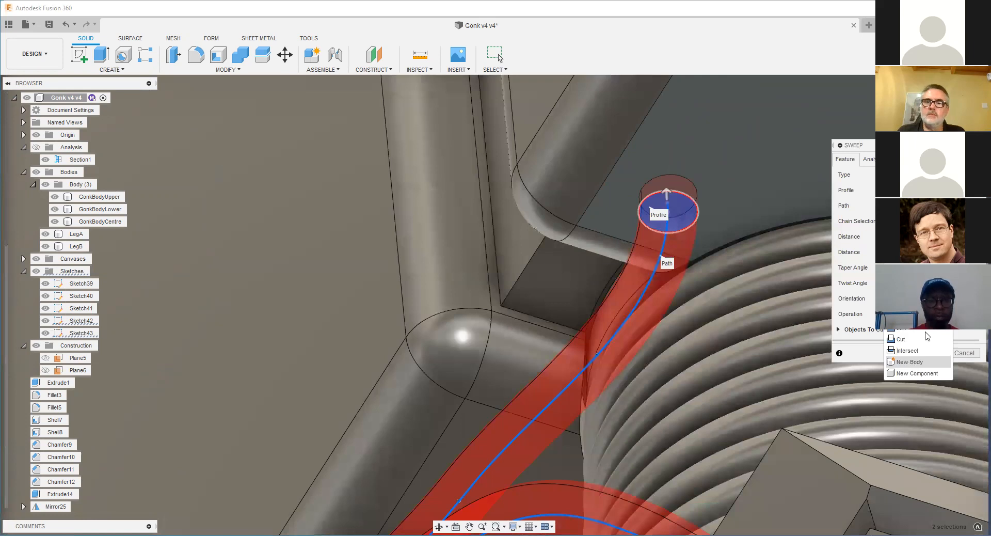
Step: Compare the thicker tube with the coolant tubes in the front and side reference views
scroll(665, 336, "down", 5)
middle_click_drag(662, 240, 640, 283, "shift")
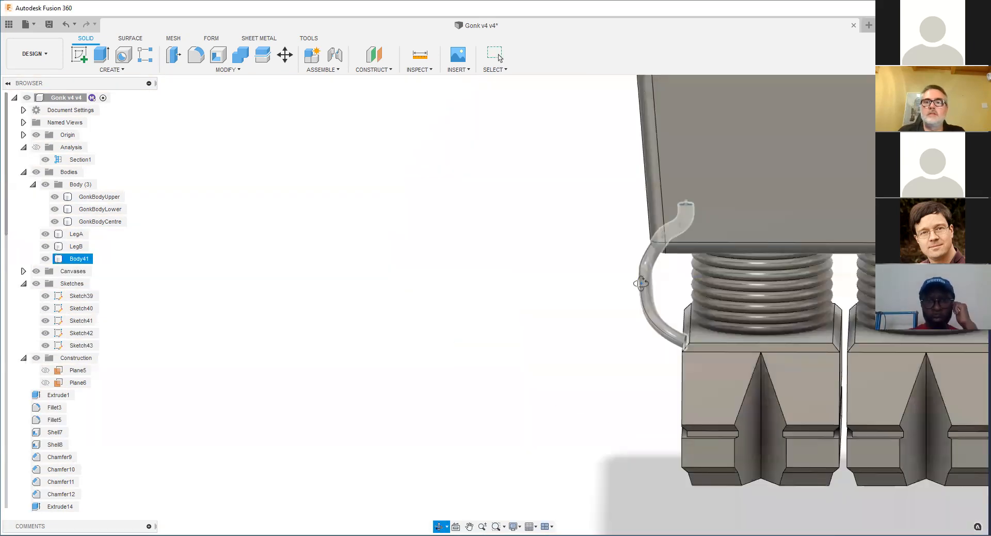
middle_click_drag(687, 201, 688, 274, "shift")
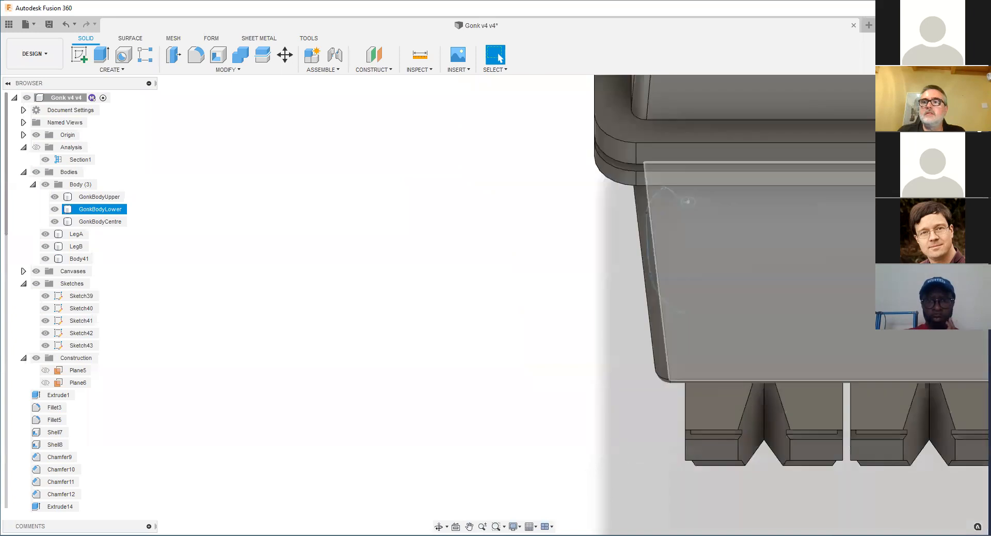
middle_click_drag(769, 168, 682, 243, "shift")
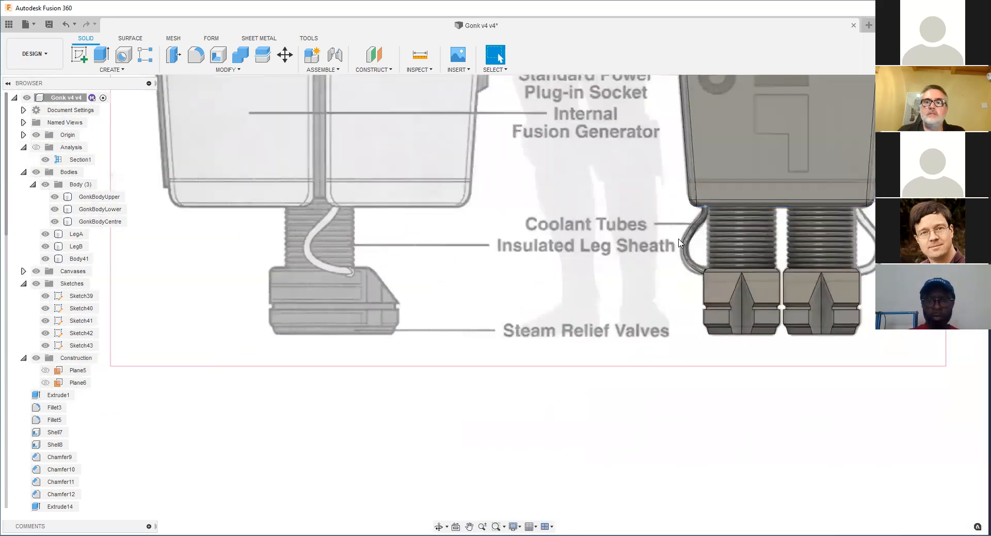
scroll(681, 245, "up", 3)
scroll(686, 251, "down", 10)
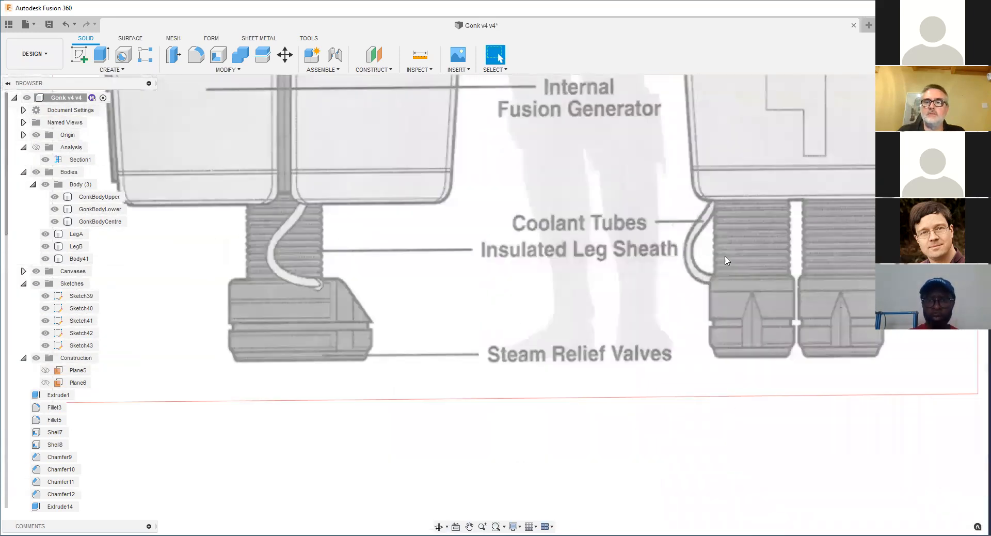
scroll(785, 262, "up", 5)
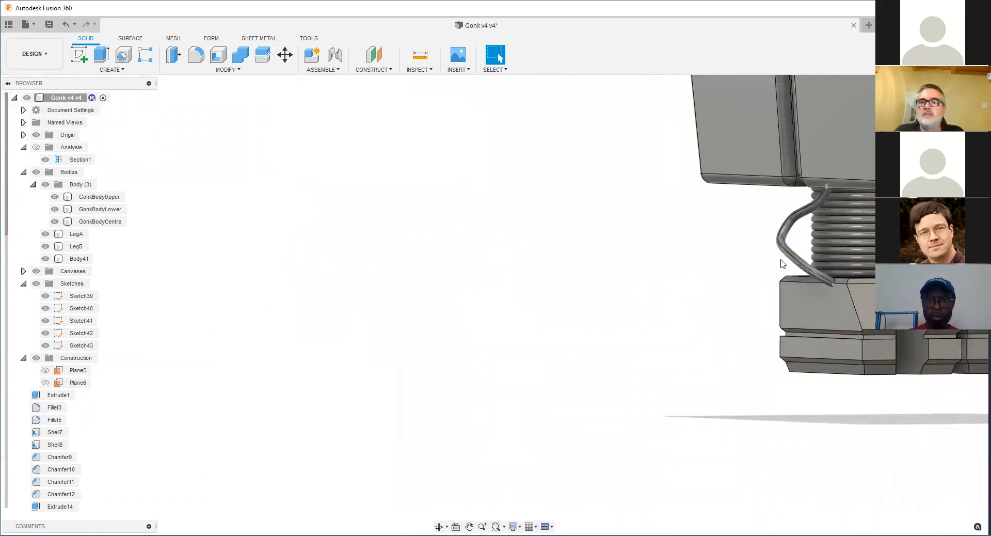
Step: Delete the five sketches Sketch39 through Sketch43
left_click(84, 346)
left_click(82, 296, "shift")
scroll(753, 281, "down", 1)
key("Delete")
Step: Examine the swept coolant tube beside the leg, including where its ends meet the lower body and the foot
scroll(758, 285, "down", 1)
middle_click_drag(760, 289, 622, 261)
scroll(678, 258, "up", 5)
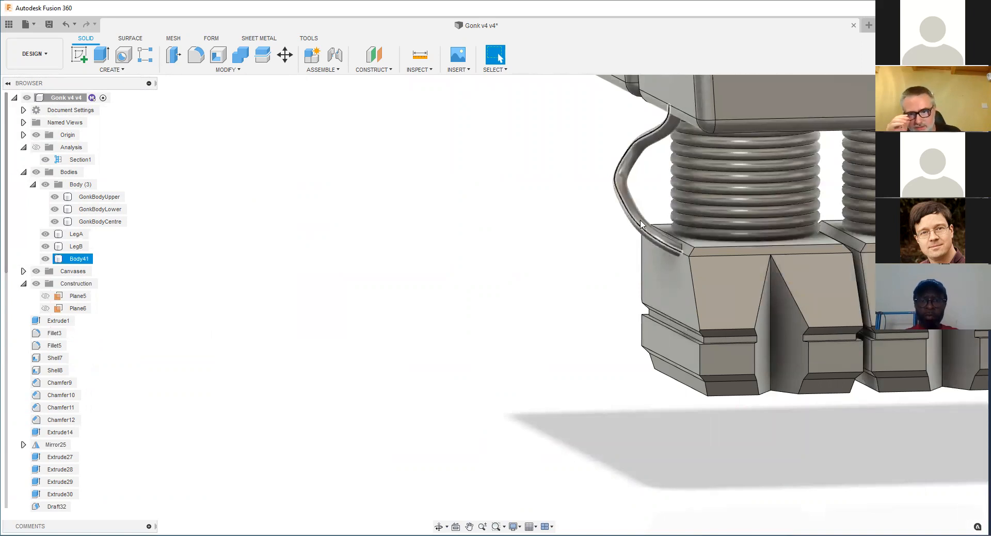
scroll(627, 200, "down", 2)
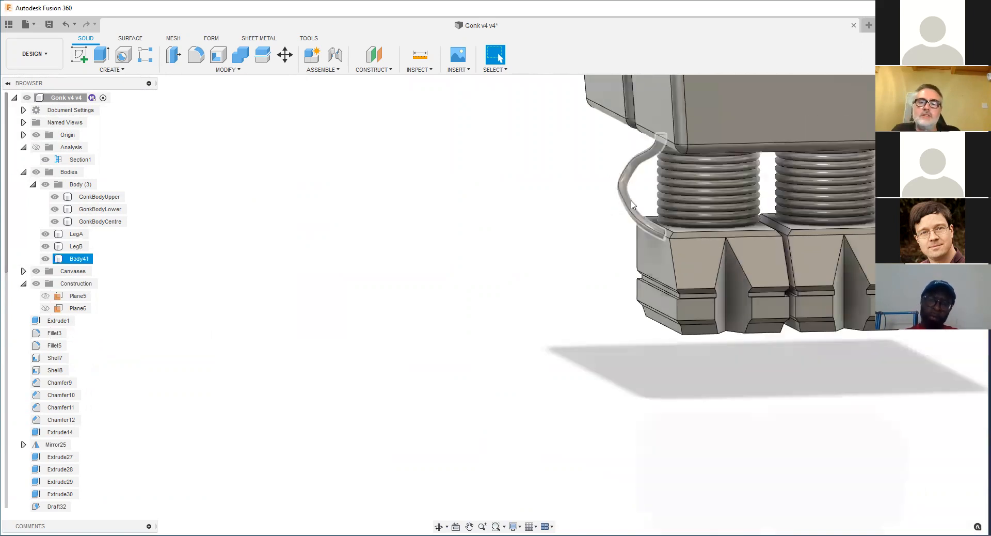
scroll(631, 201, "down", 2)
scroll(644, 208, "up", 5)
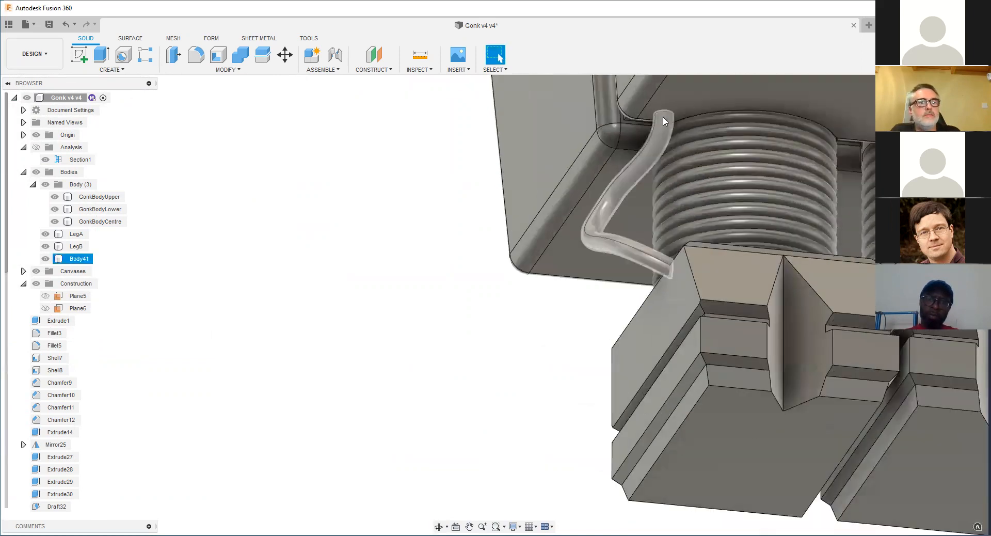
scroll(622, 193, "down", 5)
middle_click_drag(622, 196, 607, 233, "shift")
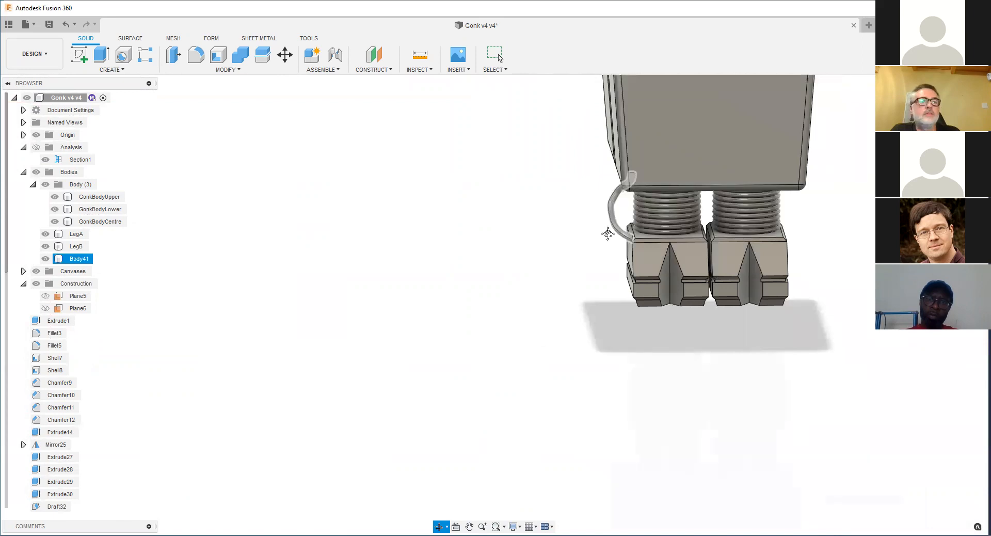
scroll(525, 240, "down", 4)
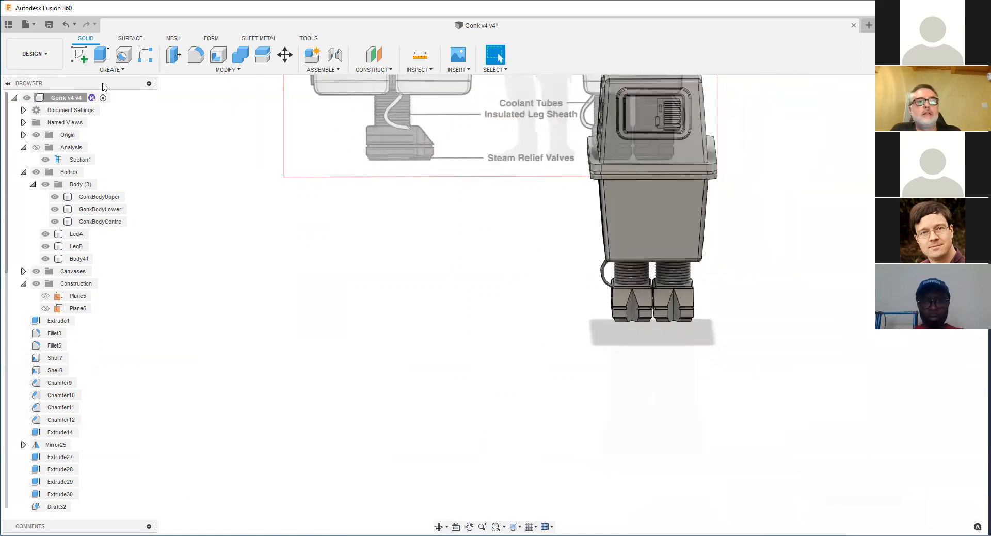
Step: Examine the reference drawing's side and front views for body details, including the twin round sockets on the side
scroll(306, 86, "up", 3)
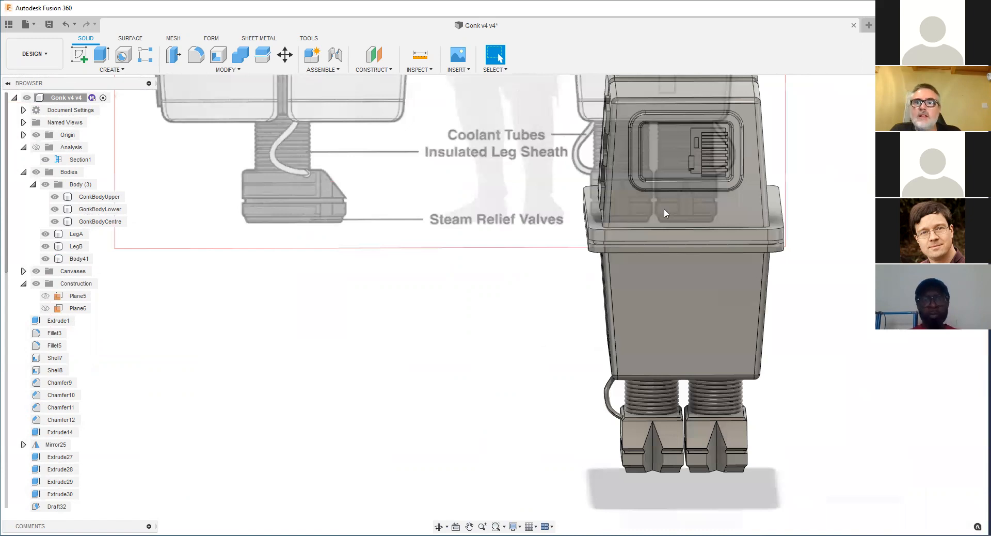
scroll(664, 208, "down", 2)
scroll(789, 168, "up", 3)
middle_click_drag(732, 87, 742, 163)
scroll(657, 156, "down", 1)
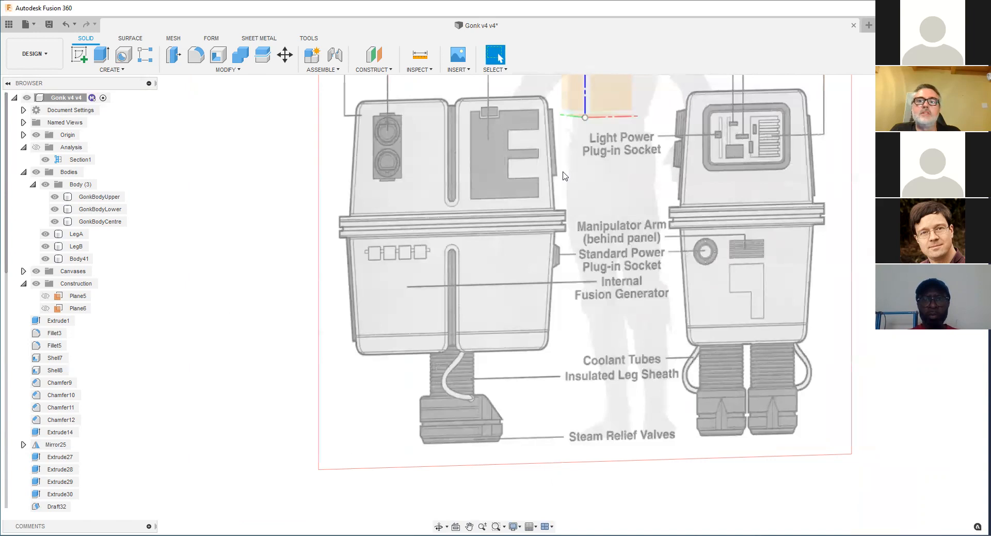
middle_click_drag(563, 171, 785, 195)
scroll(613, 145, "up", 3)
scroll(628, 200, "up", 2)
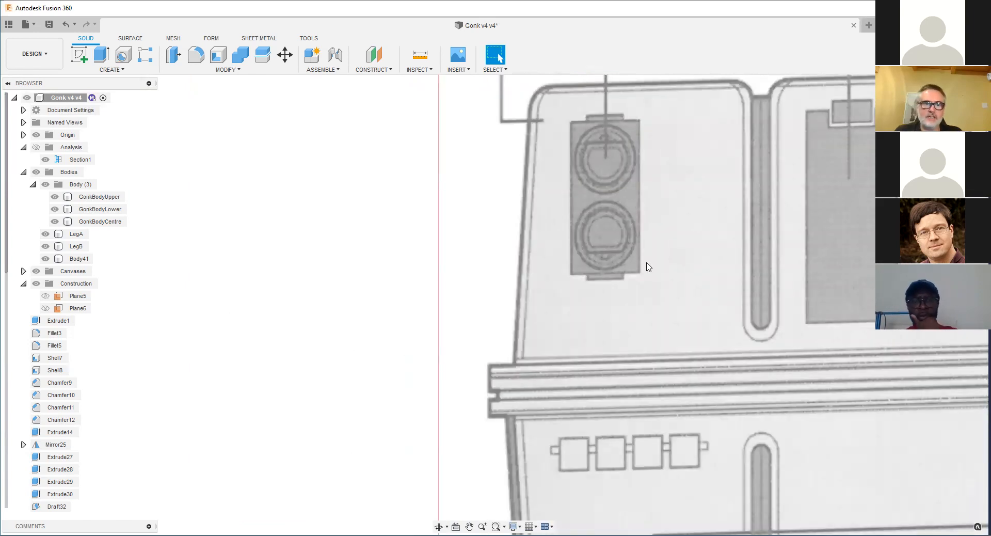
scroll(646, 265, "down", 5)
scroll(746, 260, "down", 6)
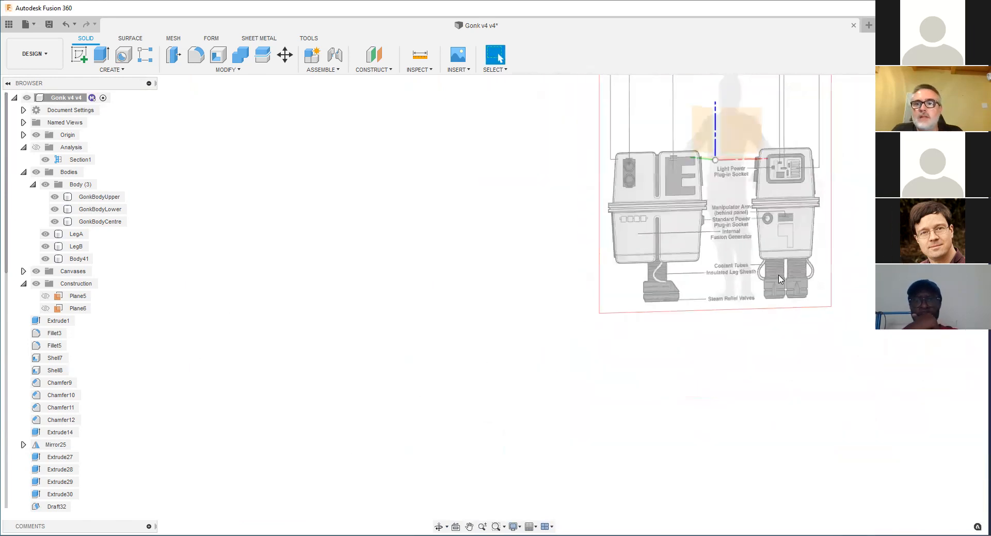
Step: Compare the droid model from the front with the reference drawing, checking the lower body panel and coolant tubes
left_click_drag(746, 263, 723, 267, "shift")
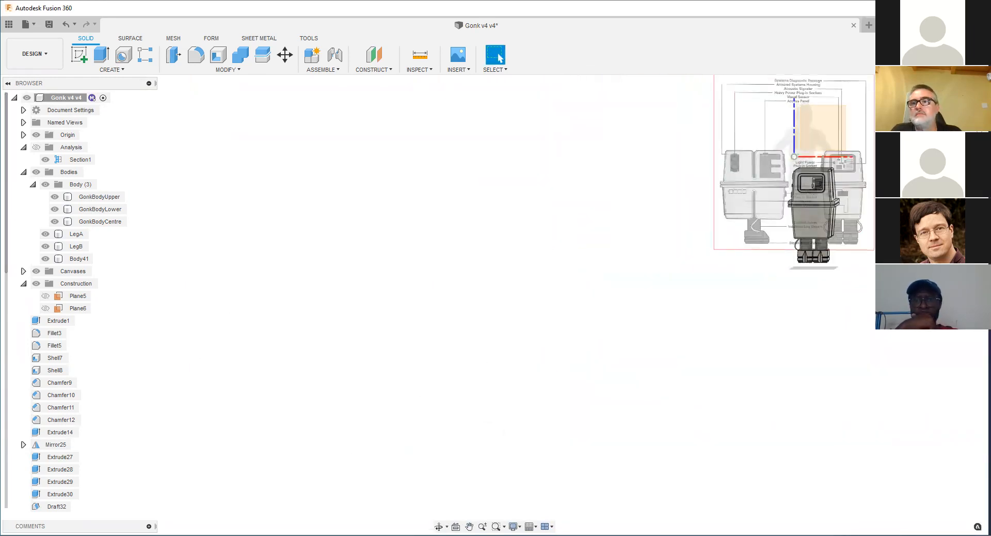
left_click(956, 108)
scroll(742, 221, "up", 8)
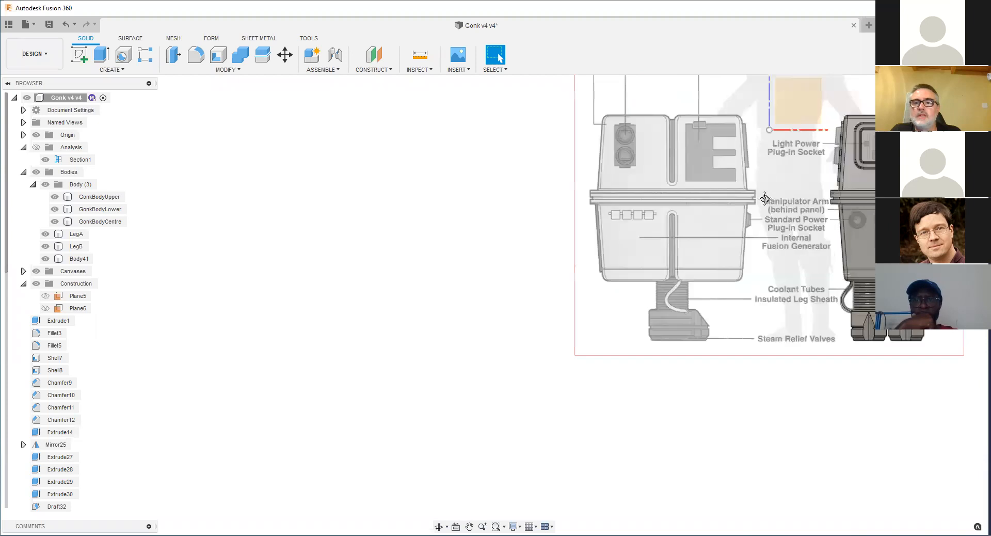
scroll(667, 204, "up", 3)
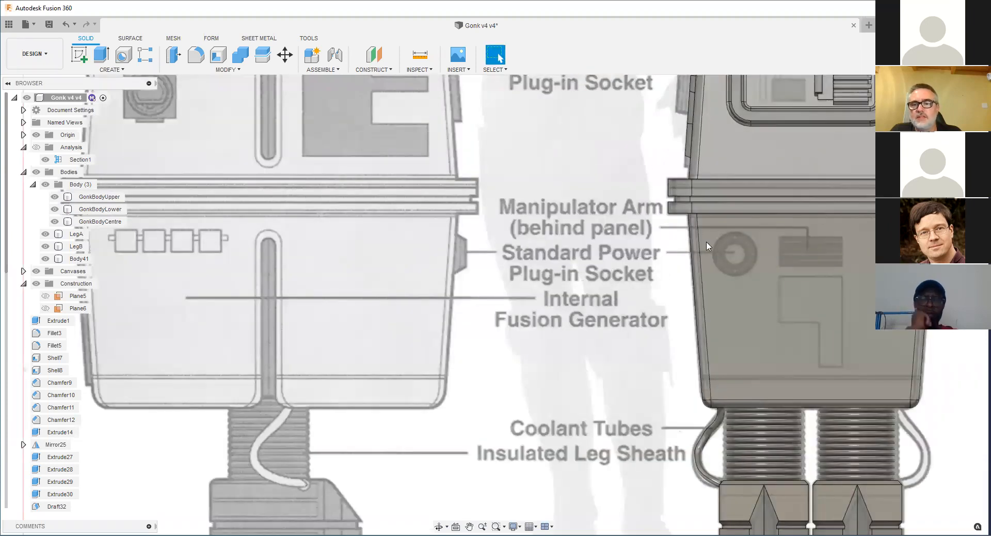
left_click(695, 250)
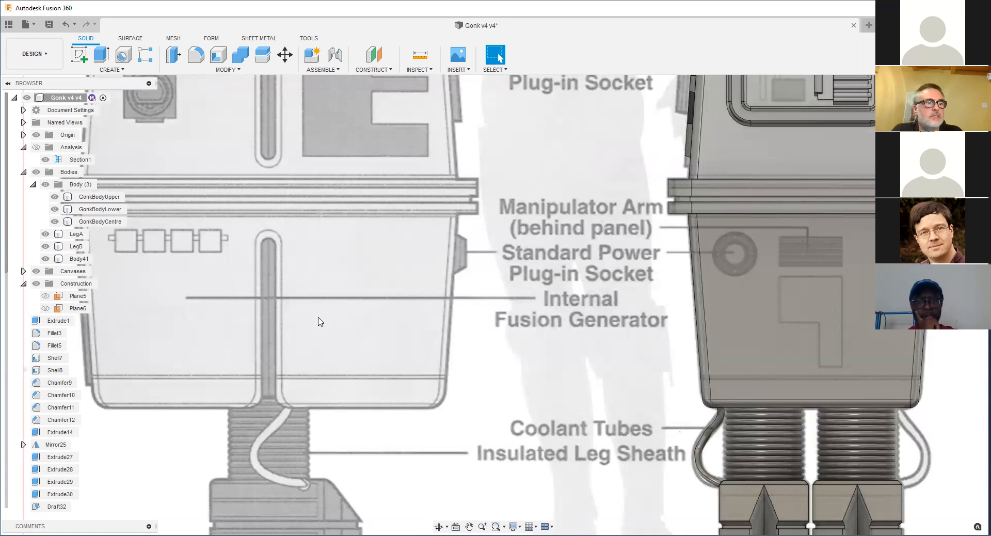
scroll(340, 362, "down", 5)
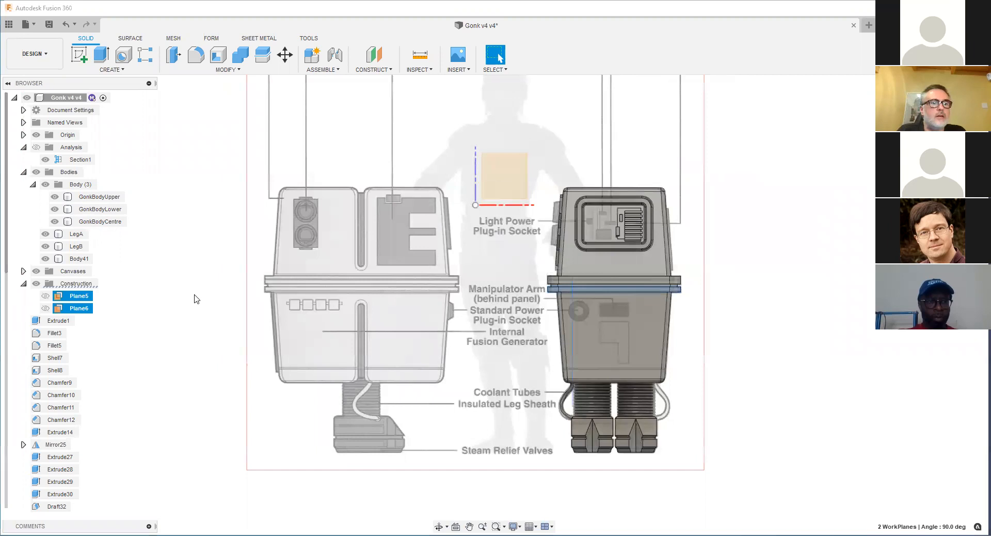
Step: Delete the two construction planes Plane5 and Plane6
key("Delete")
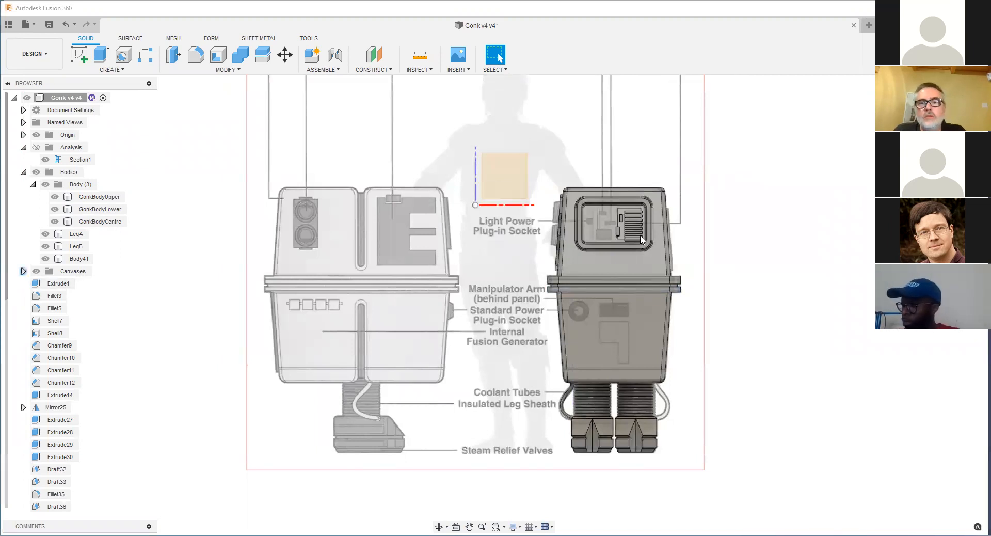
Step: Examine the droid's upper and lower body fronts against the reference drawing
scroll(604, 235, "up", 3)
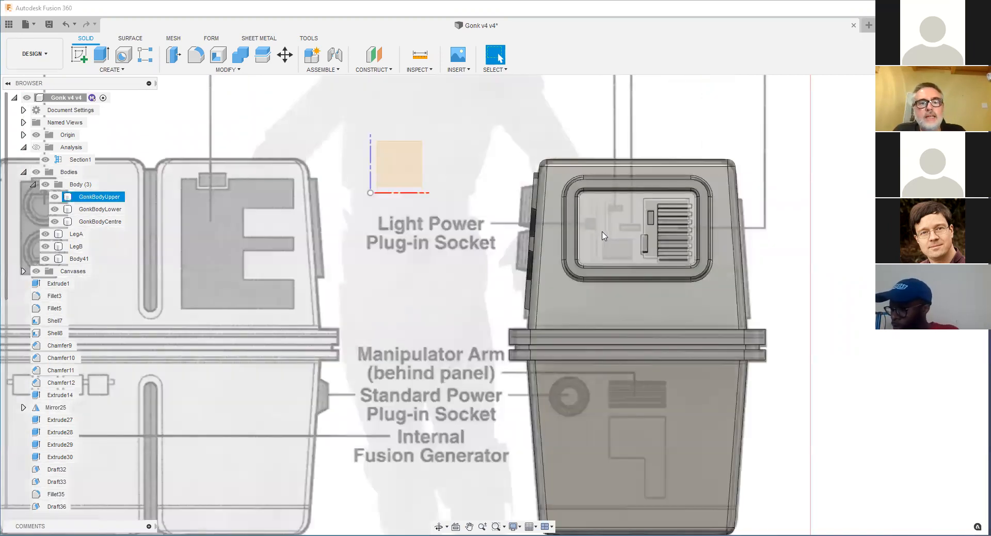
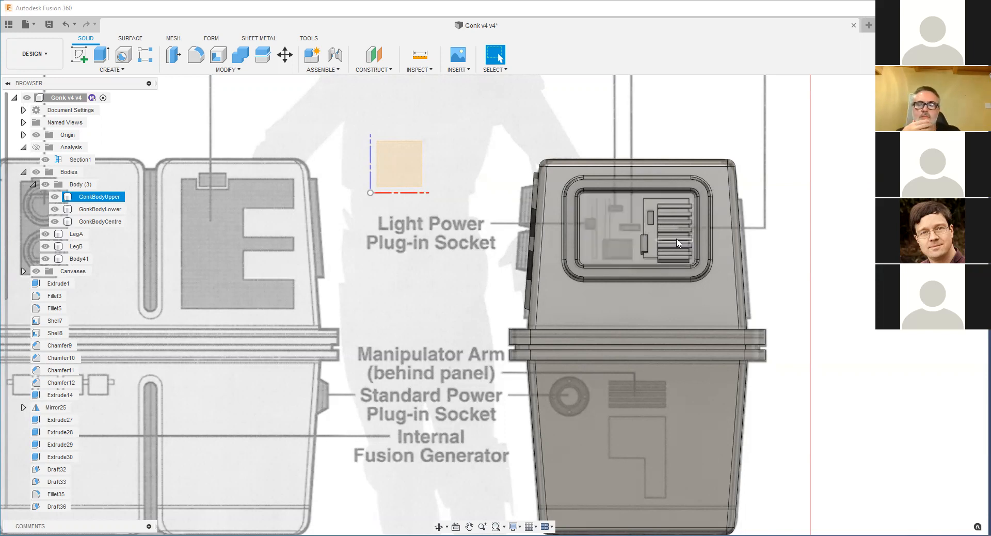
scroll(663, 324, "down", 3)
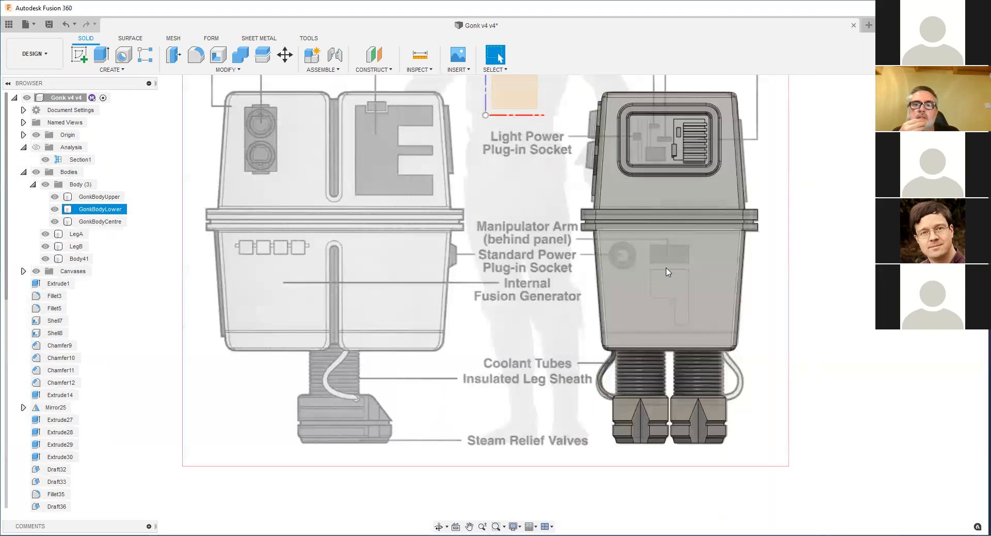
scroll(628, 298, "down", 1)
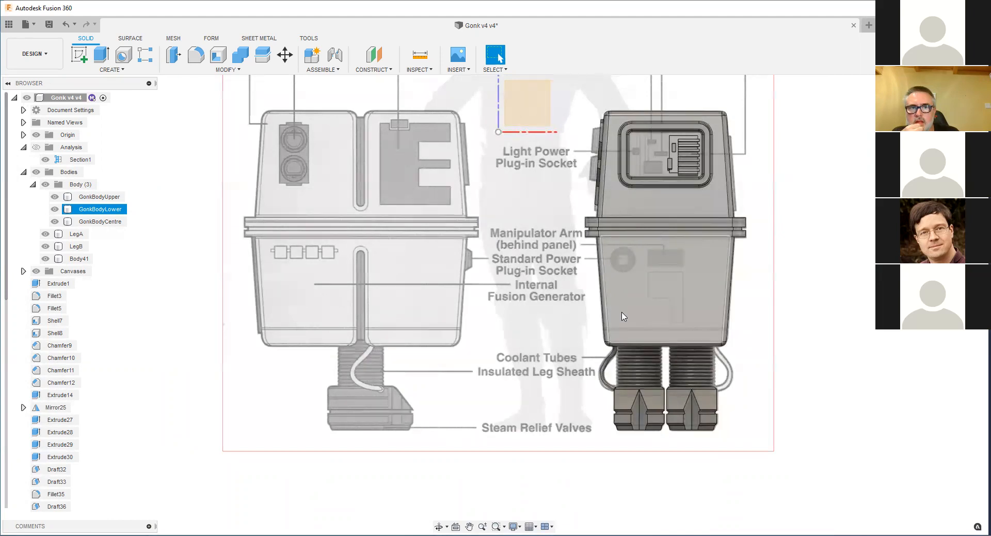
left_click(548, 241)
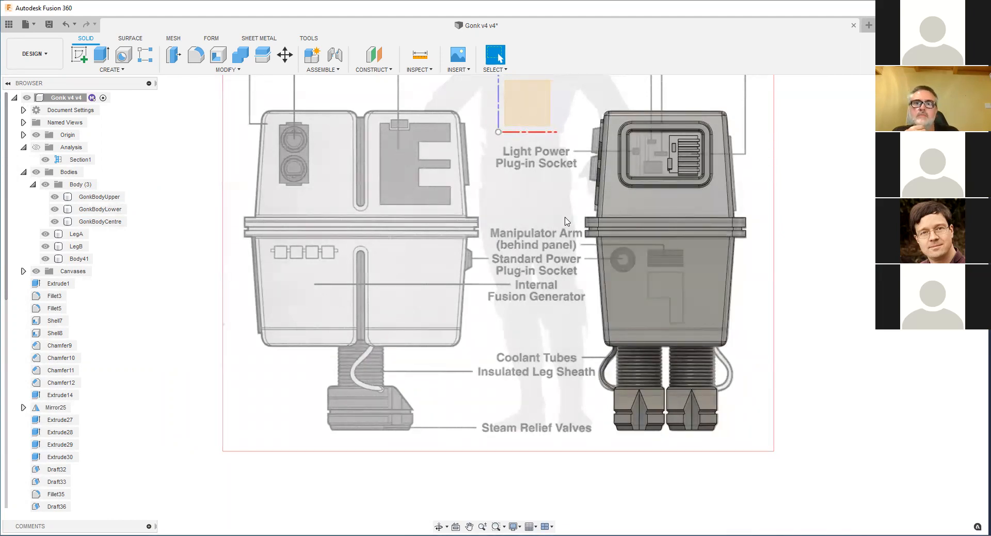
scroll(531, 253, "down", 2)
key("Escape")
Step: Sketch a rectangle on the front origin plane in the empty area beside the reference canvas and extrude it into a separate block
middle_click_drag(590, 264, 848, 282)
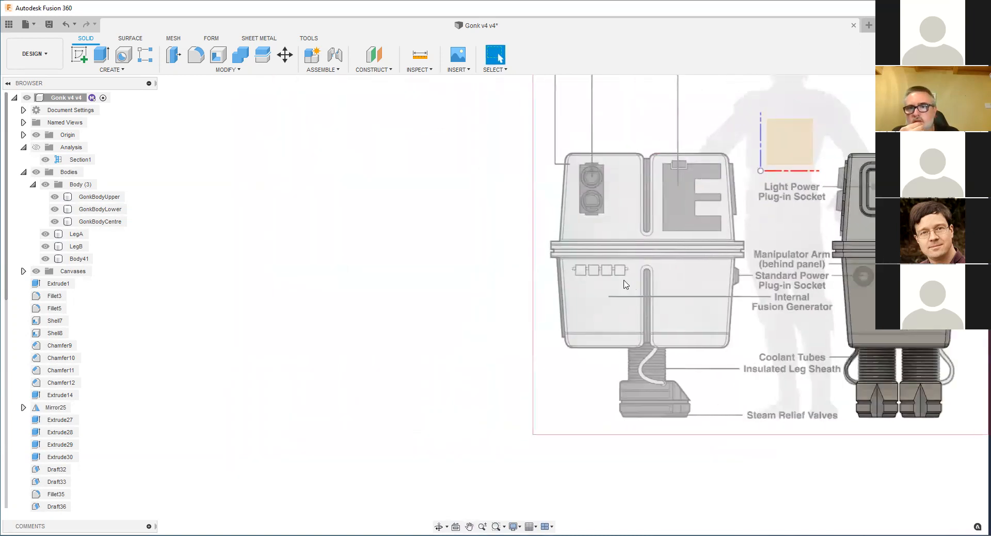
scroll(624, 283, "down", 1)
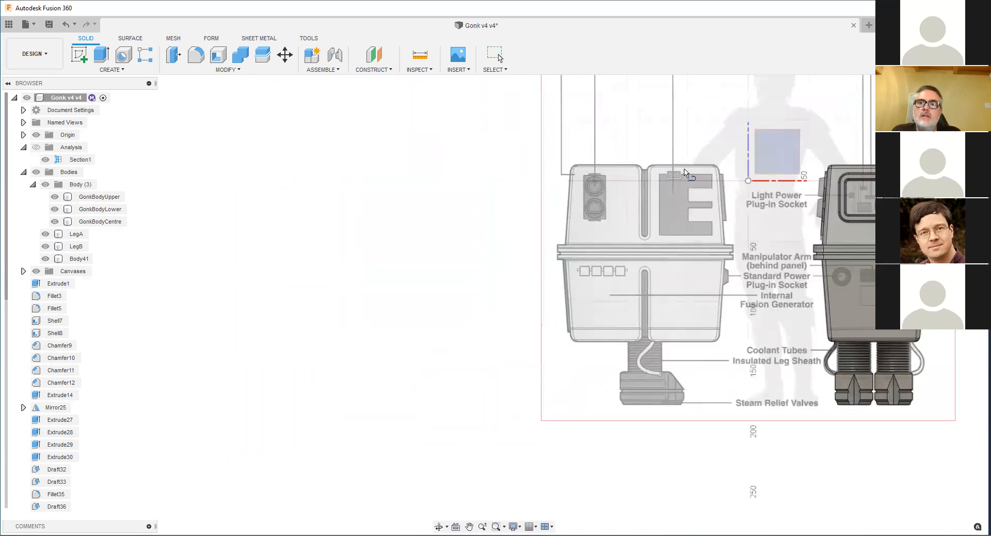
left_click(770, 148)
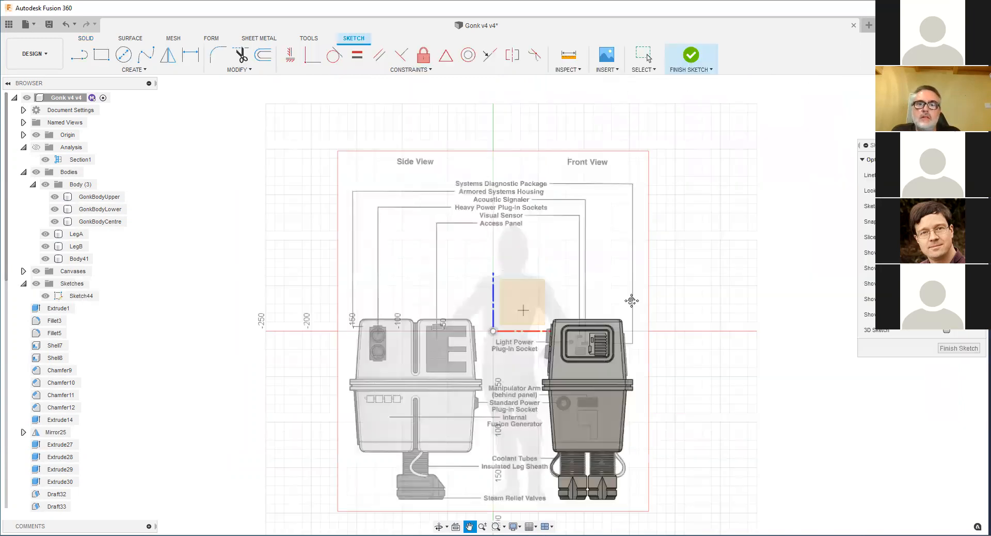
middle_click_drag(590, 280, 590, 273)
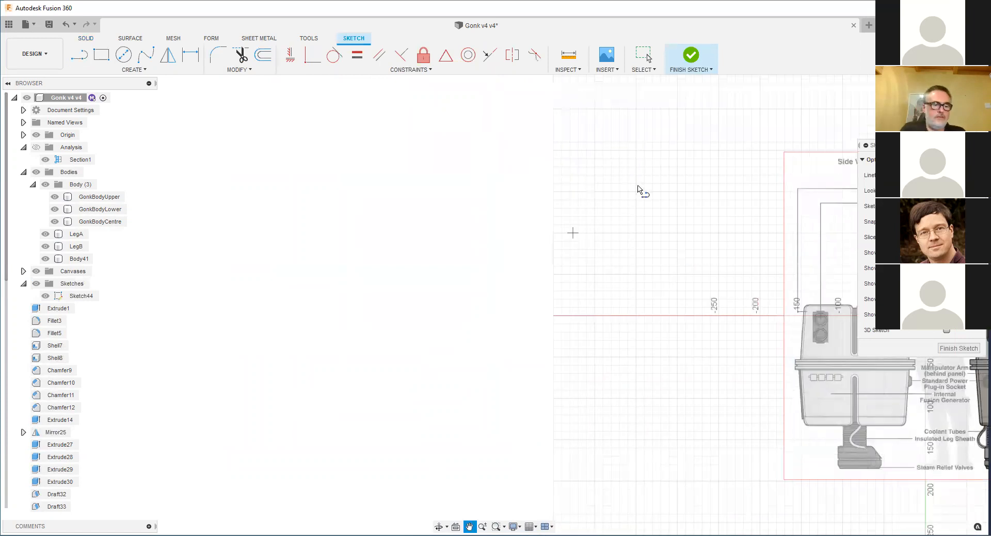
left_click(101, 54)
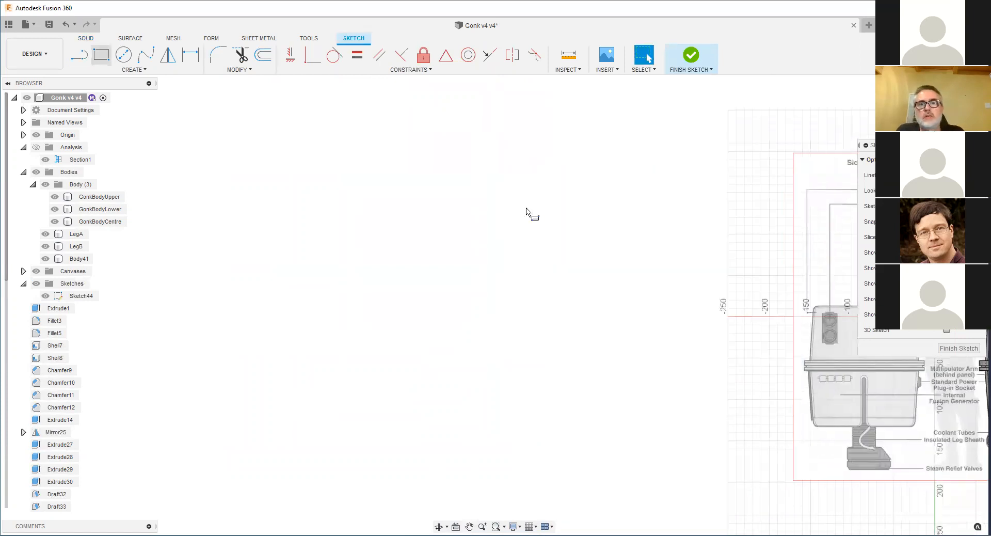
left_click(675, 293)
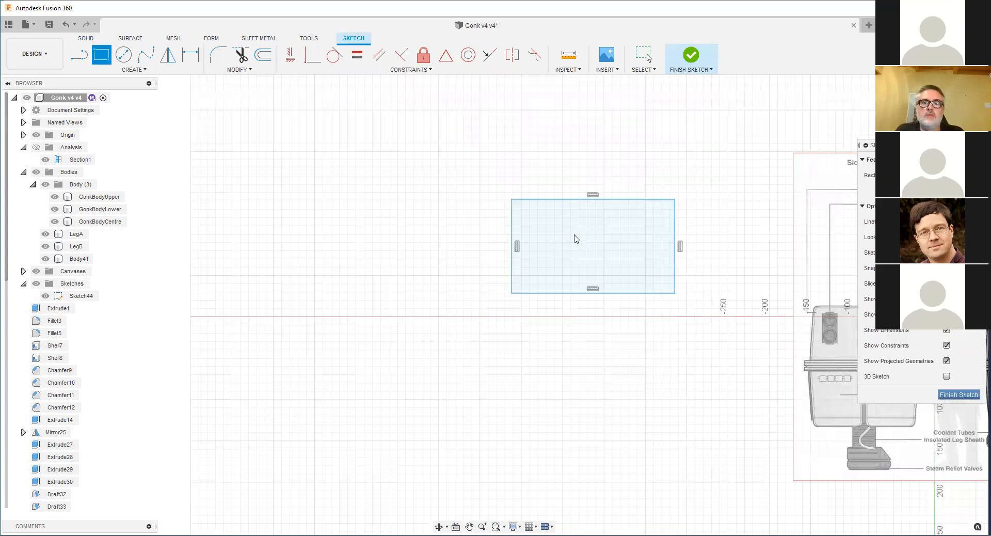
key("e")
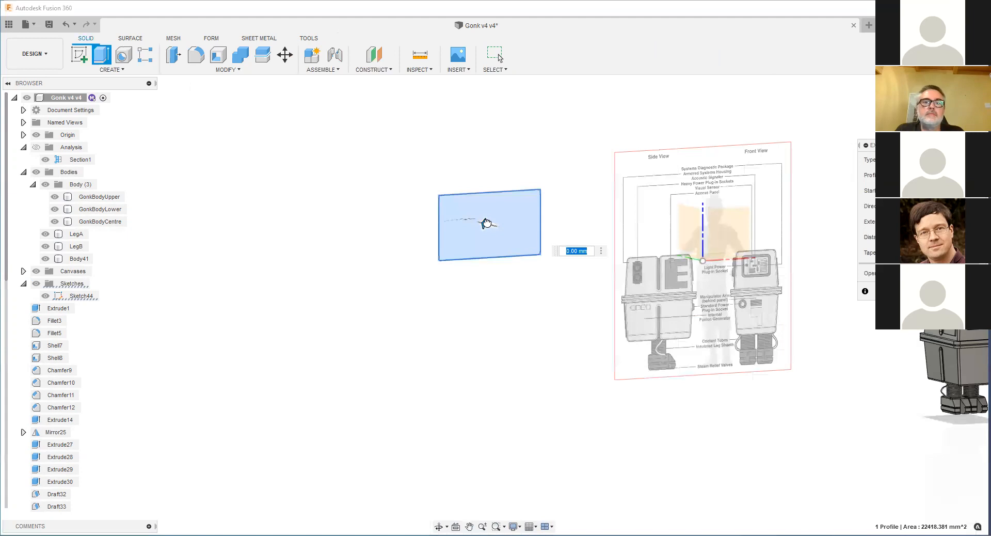
middle_click_drag(497, 229, 623, 279)
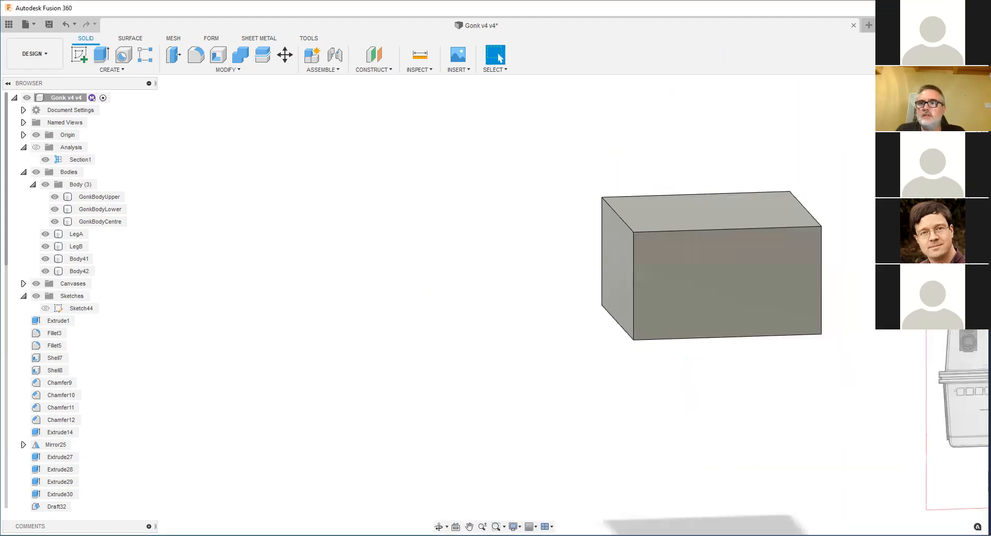
Step: Sketch a circle of about 18.5 mm radius on the block's front face and press-pull it through the block as a hole
mouse_move(597, 228)
middle_mouse_down("shift")
mouse_move(504, 238)
mouse_move(637, 227)
mouse_move(571, 265)
middle_mouse_up("shift")
left_click(570, 265)
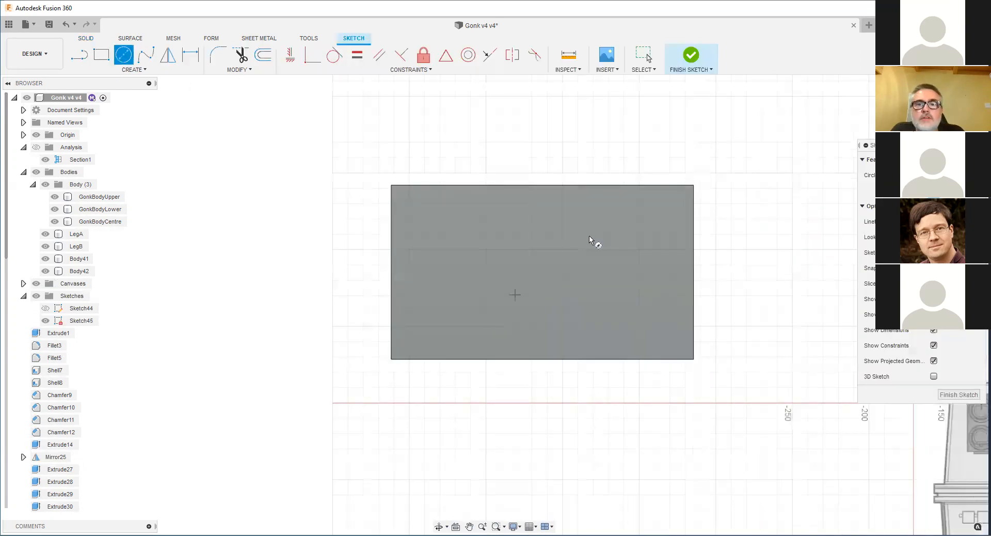
left_click(577, 230)
left_click(958, 394)
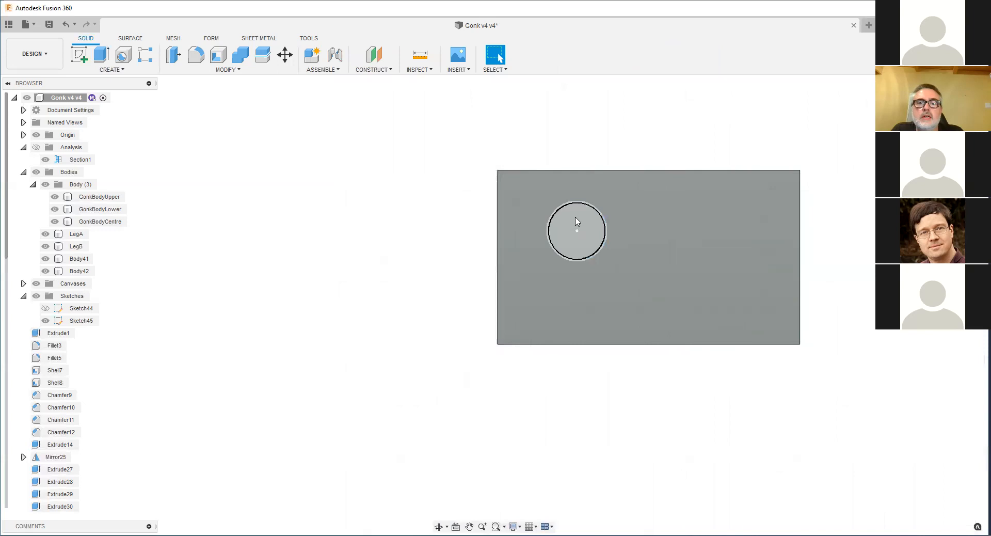
right_click(577, 227)
left_click(583, 222)
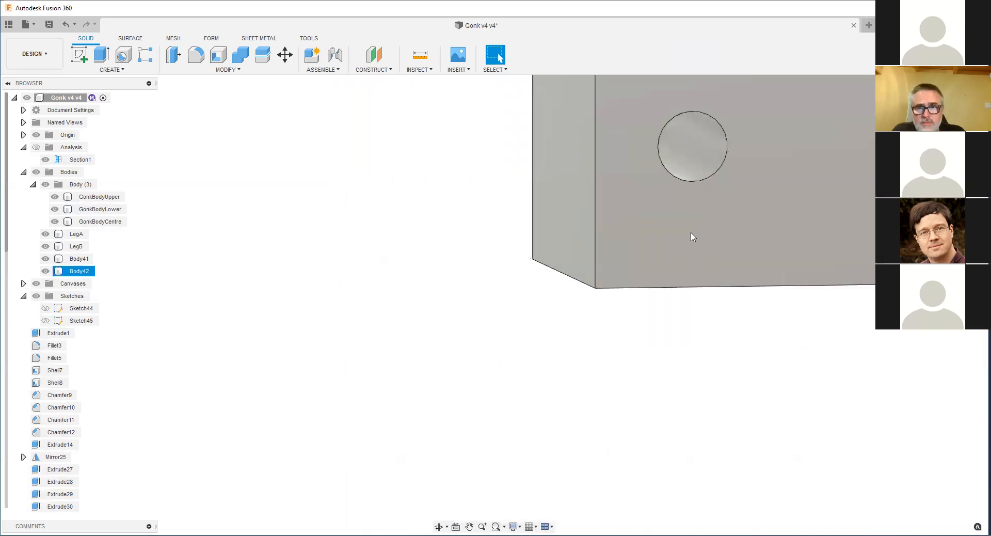
Step: Move the hole's cylindrical face about 10.8 mm and -50.1 mm in the front plane, toward the block's lower corner
scroll(708, 205, "down", 1)
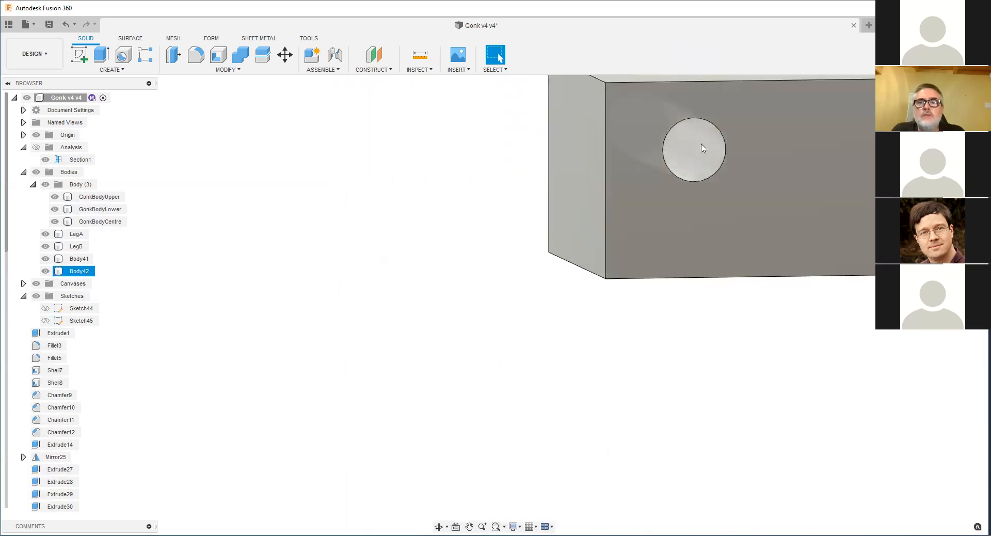
left_click(702, 148)
scroll(698, 147, "down", 1)
middle_click_drag(699, 146, 692, 169, "shift")
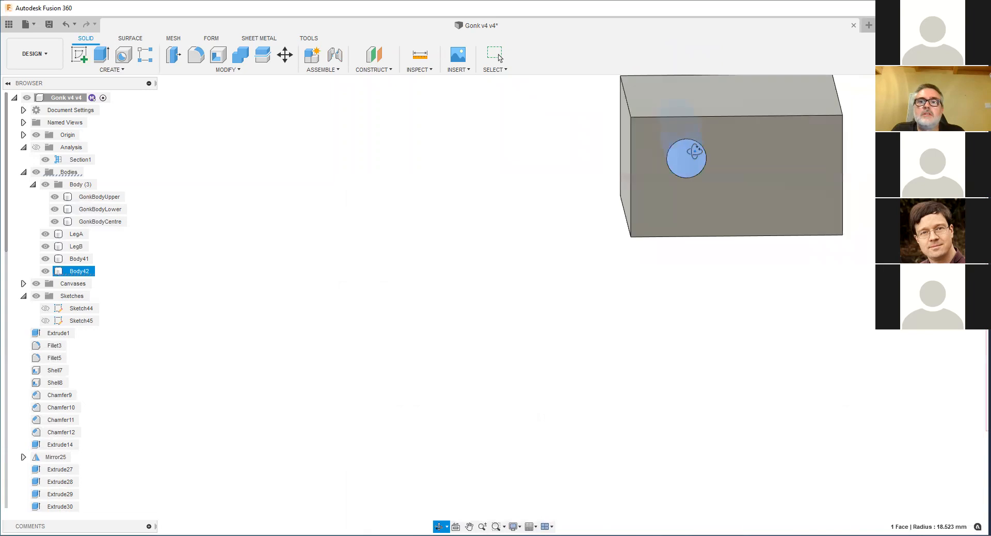
right_click(691, 166)
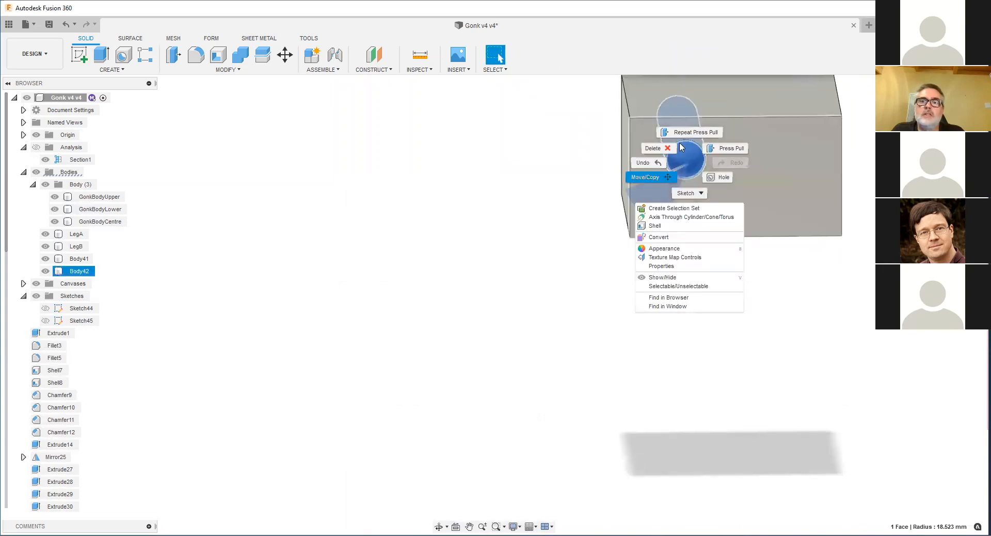
left_click(661, 177)
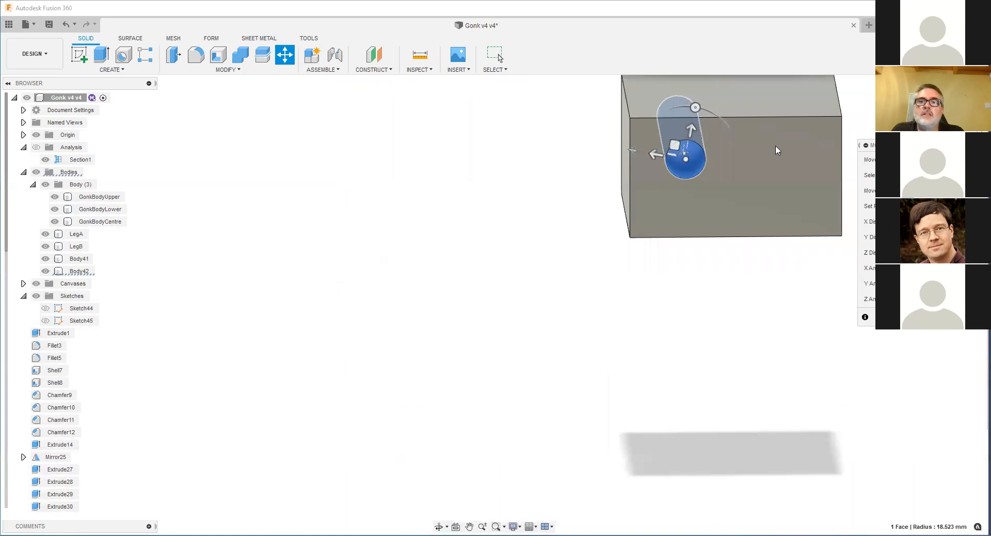
left_click_drag(676, 148, 672, 146)
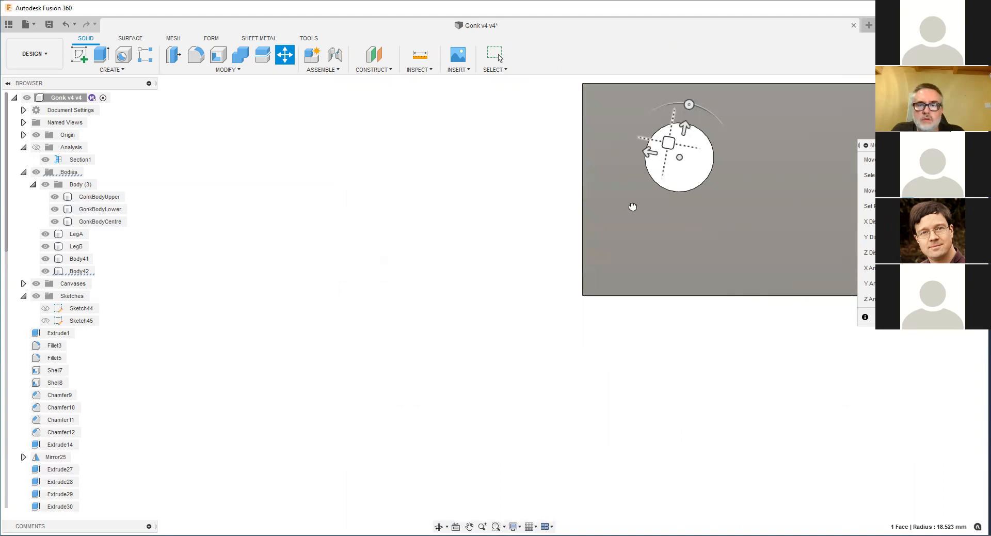
left_click_drag(668, 143, 631, 231)
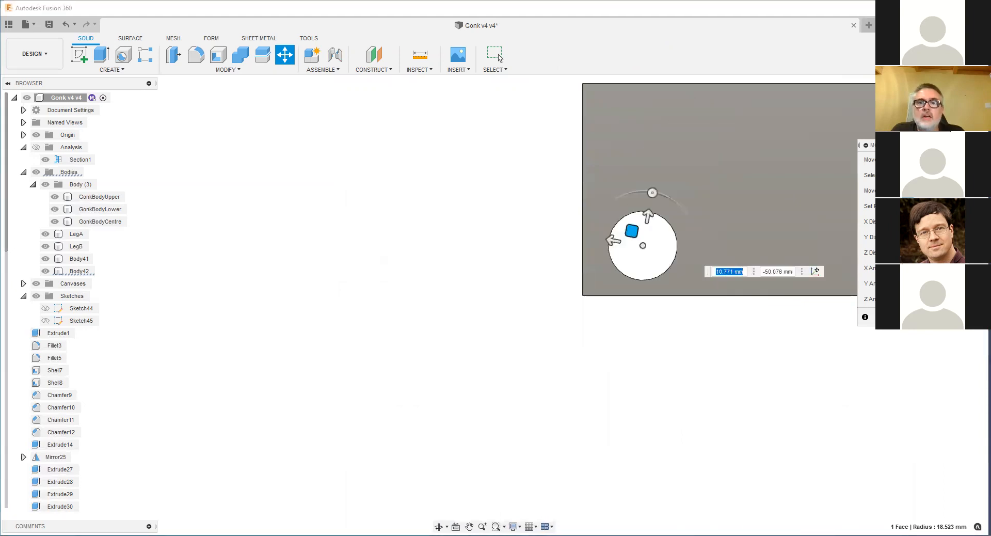
key("Return")
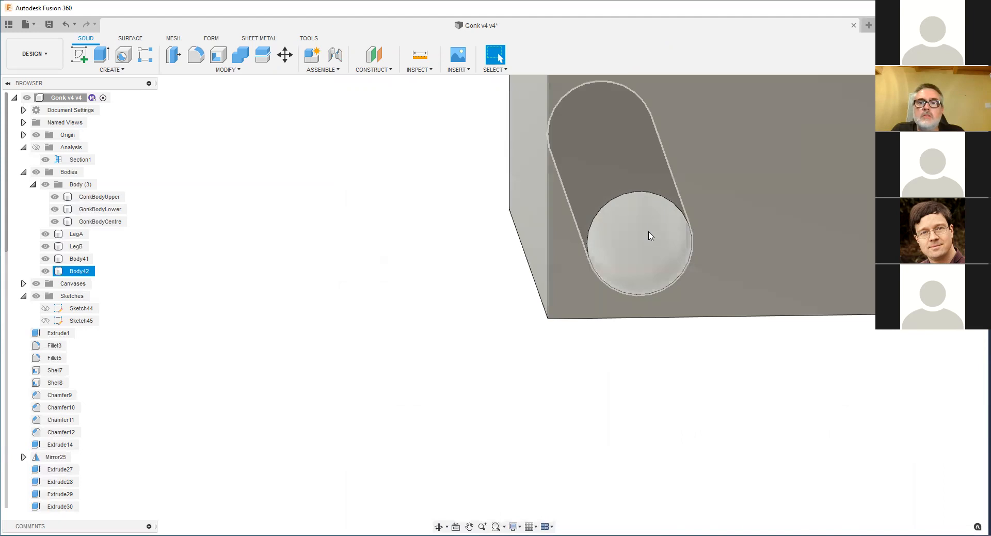
Step: Press-pull the hole's cylindrical face to make its diameter smaller
right_click(649, 231)
left_click(680, 214)
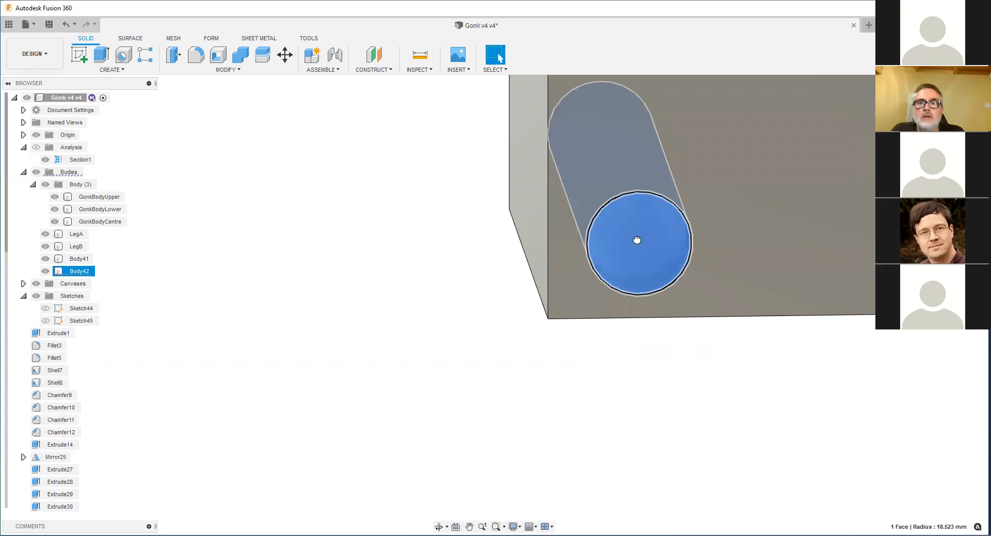
key("Escape")
scroll(671, 162, "down", 3)
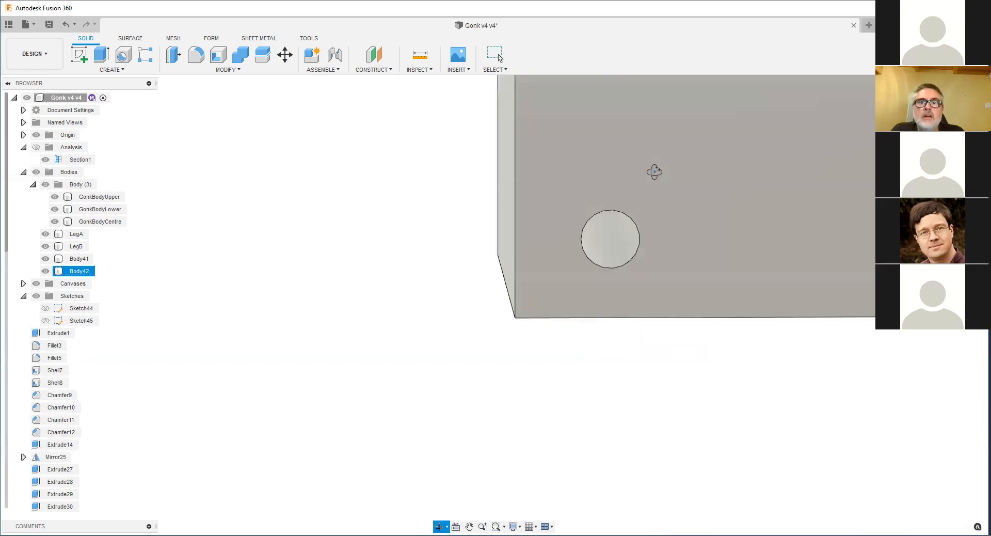
Step: Press-pull the block's side face nearest the hole outward to widen the block
middle_click_drag(637, 173, 668, 185, "shift")
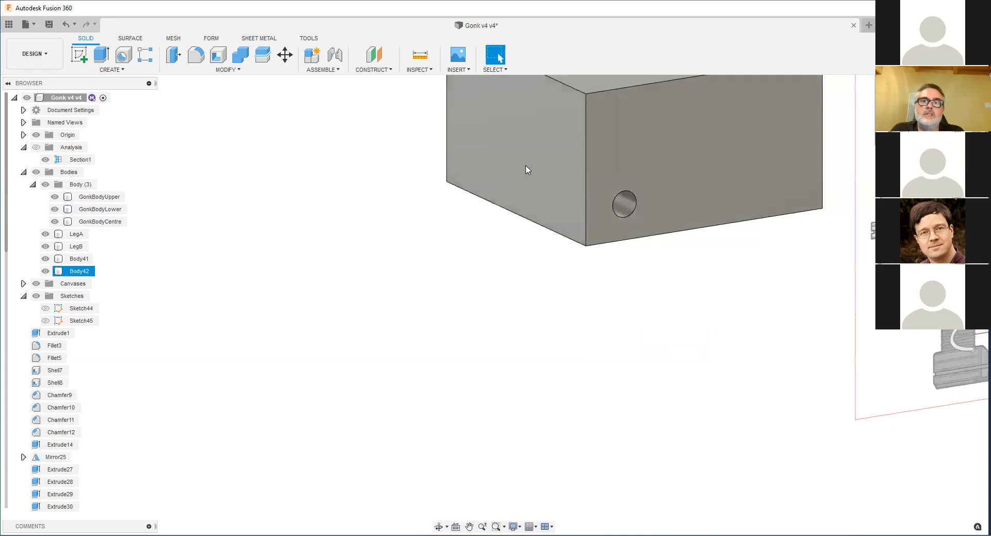
right_click(526, 168)
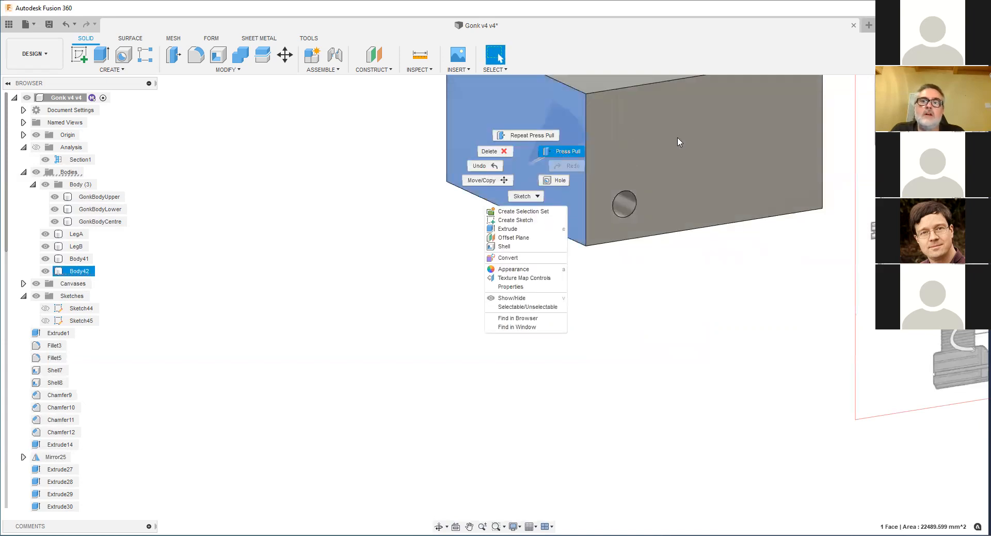
middle_click_drag(631, 175, 622, 253, "shift")
left_click(633, 270)
Step: Press-pull the block's underside face downward to extend the block below the hole
scroll(633, 294, "up", 3)
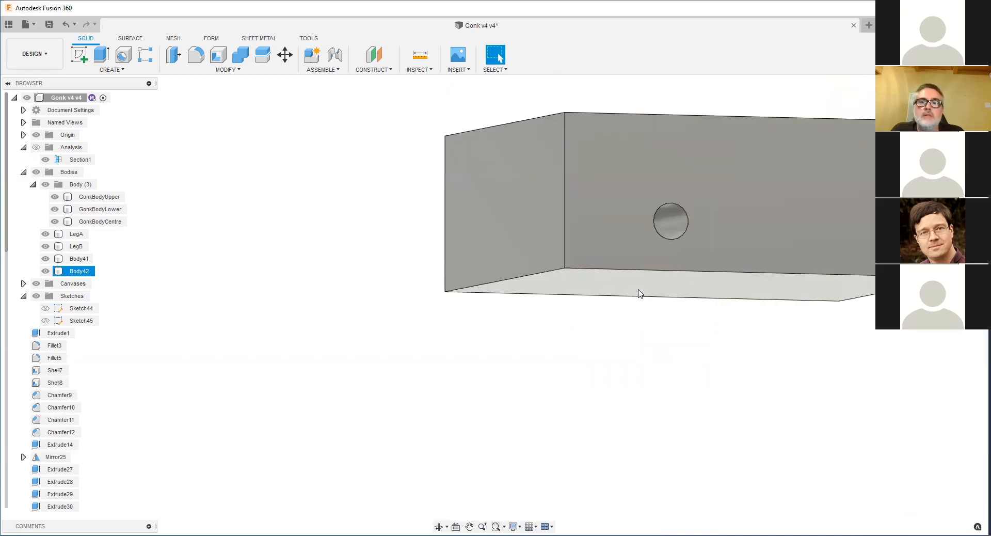
right_click(640, 293)
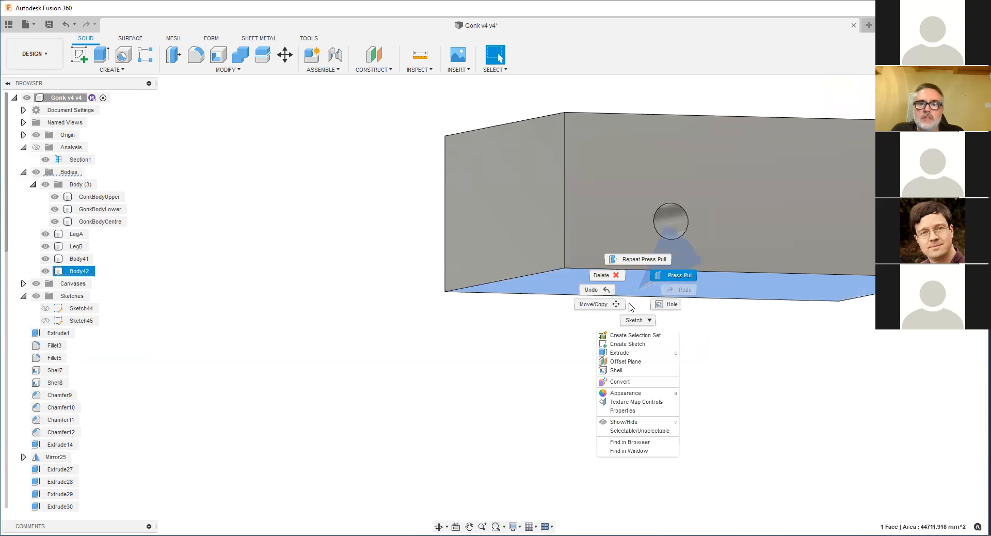
left_click(673, 275)
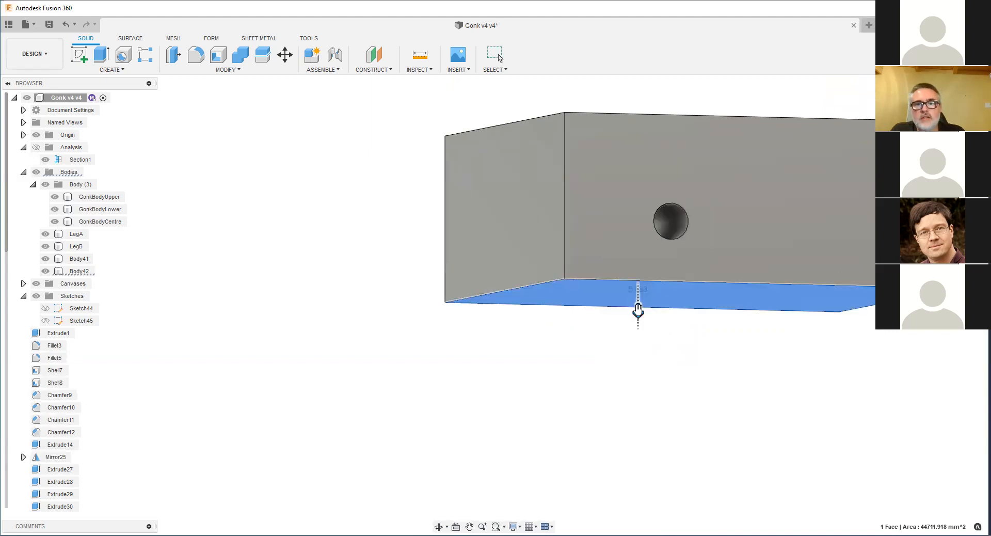
key("Return")
Step: Fillet the three block edges that meet at the upper front corner above the hole
scroll(638, 198, "down", 4)
middle_click_drag(645, 192, 637, 165, "shift")
left_click(586, 159)
left_click(595, 180, "ctrl")
left_click(595, 180)
left_click(587, 157)
right_click(615, 160)
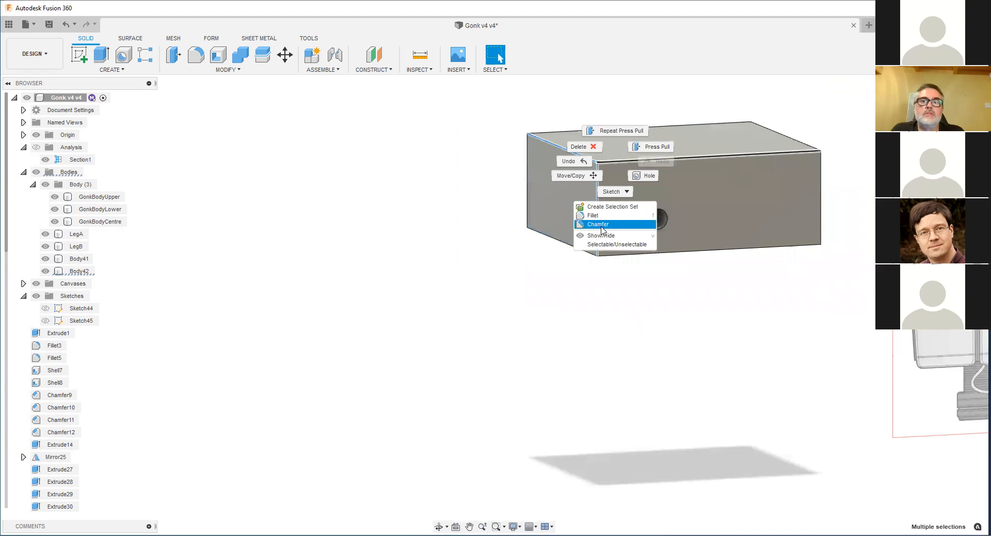
left_click(592, 215)
key("f")
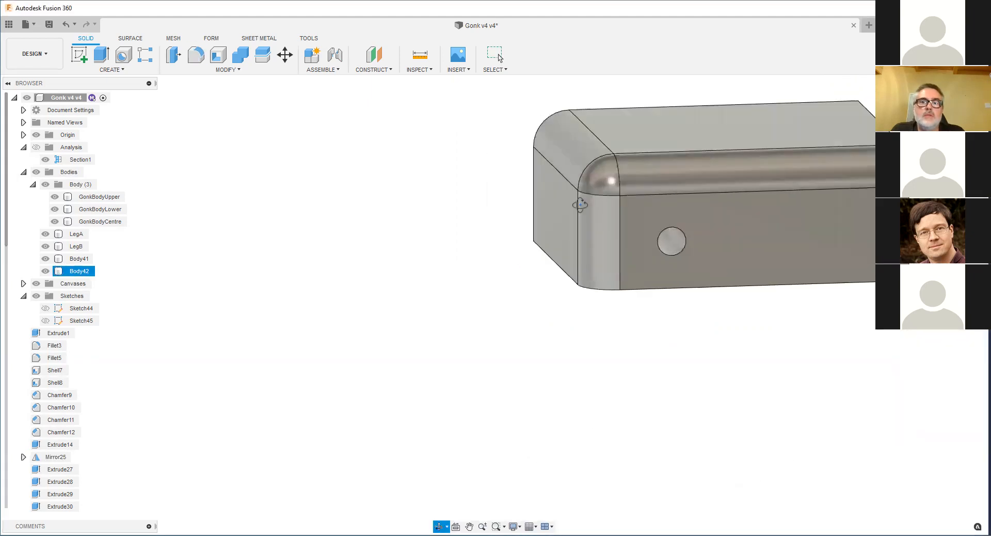
Step: Press-pull the fillet face on the block's upper side edge to reduce the corner fillets' radius to about 16 mm
middle_click_drag(580, 205, 557, 203, "shift")
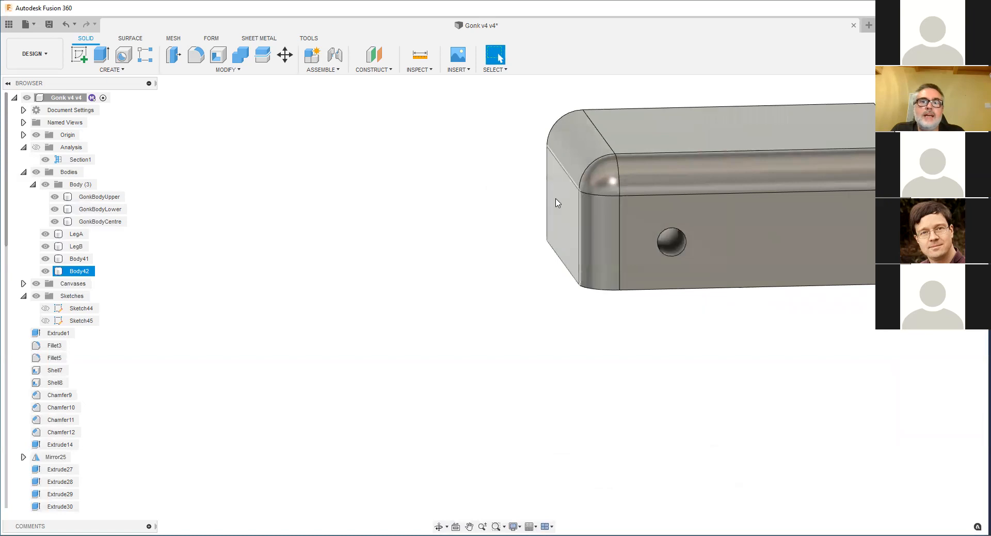
right_click(557, 203)
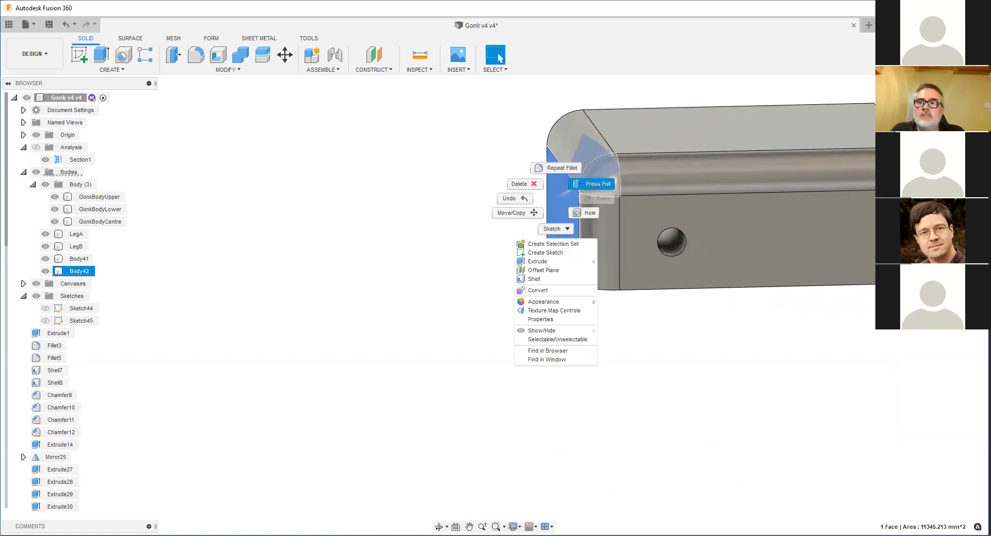
left_click(735, 196)
scroll(549, 215, "down", 2)
left_click(591, 154)
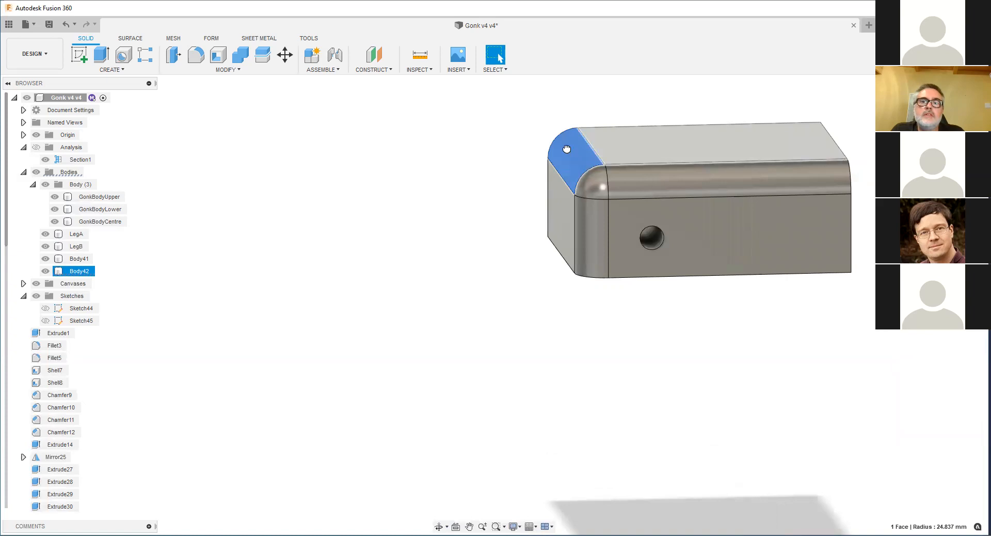
key("q")
scroll(567, 149, "up", 3)
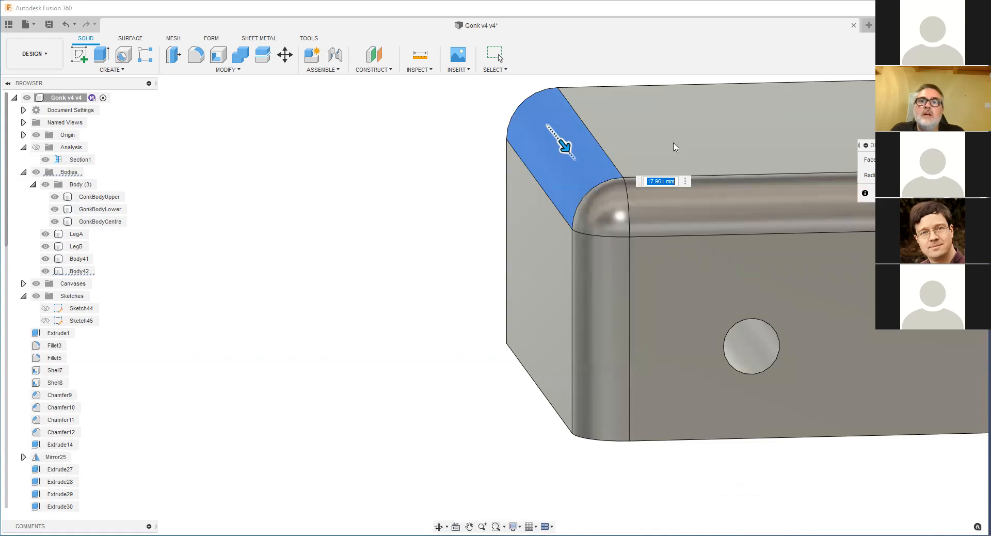
key("Escape")
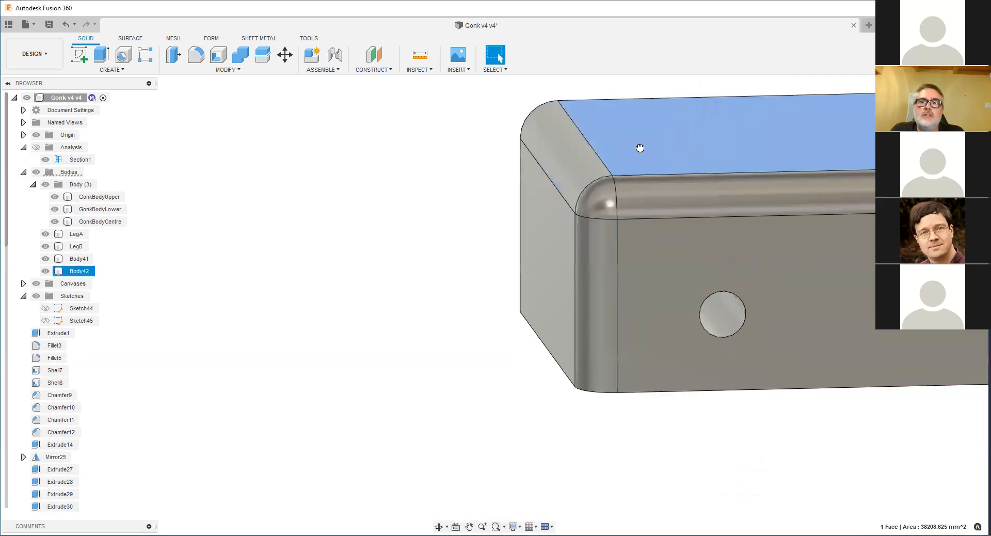
Step: Press-pull the long fillet face above the hole to fine-tune the corner fillets' radius
scroll(679, 196, "down", 4)
middle_click_drag(679, 196, 610, 286, "shift")
scroll(624, 273, "up", 3)
middle_click_drag(585, 181, 598, 174, "shift")
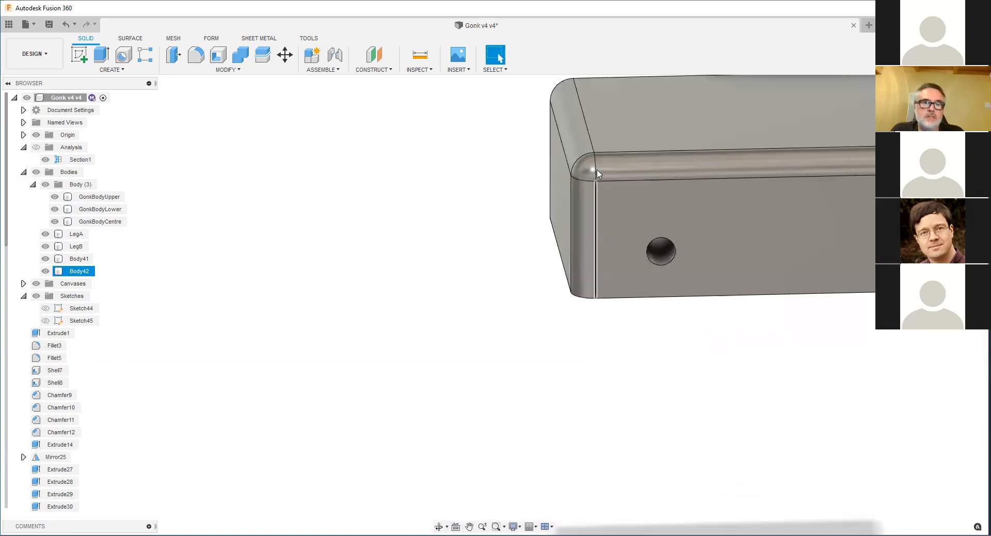
right_click(641, 165)
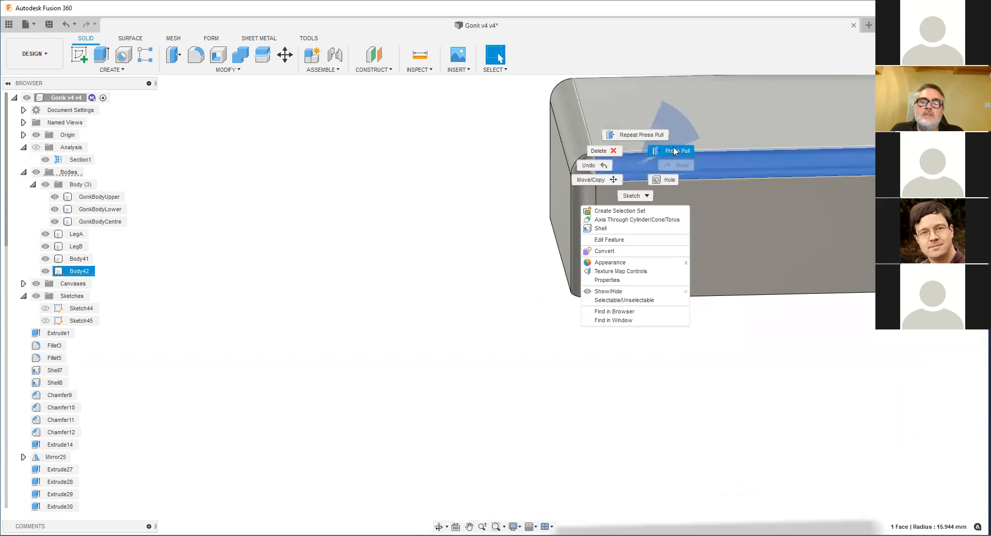
left_click(639, 162)
scroll(634, 157, "up", 5)
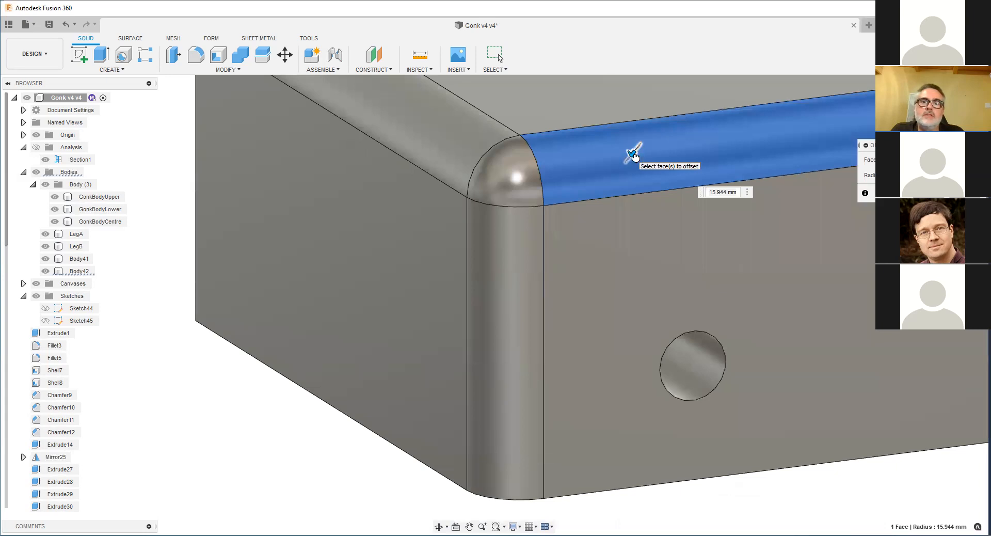
key("Escape")
scroll(675, 278, "down", 3)
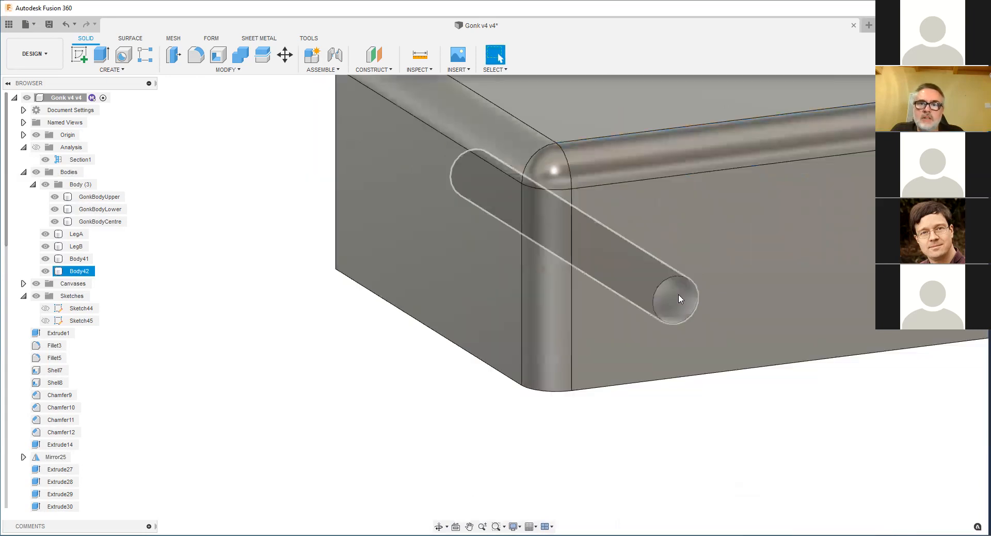
Step: Move the hole's cylindrical face up and away from the filleted corner, across the block's front face
right_click(680, 308)
key("Escape")
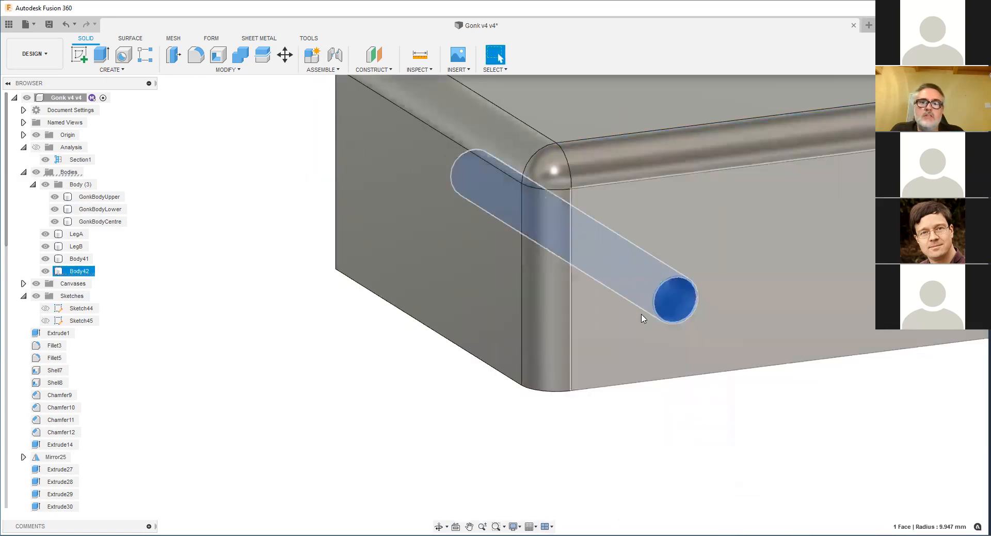
middle_click_drag(619, 279, 633, 280, "shift")
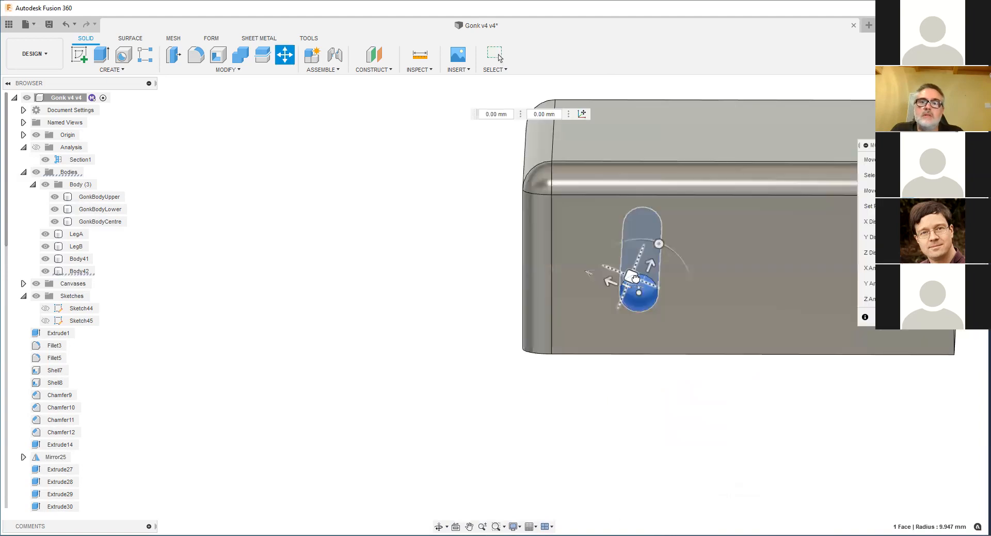
key("Escape")
scroll(722, 264, "down", 3)
middle_click_drag(722, 264, 717, 259, "shift")
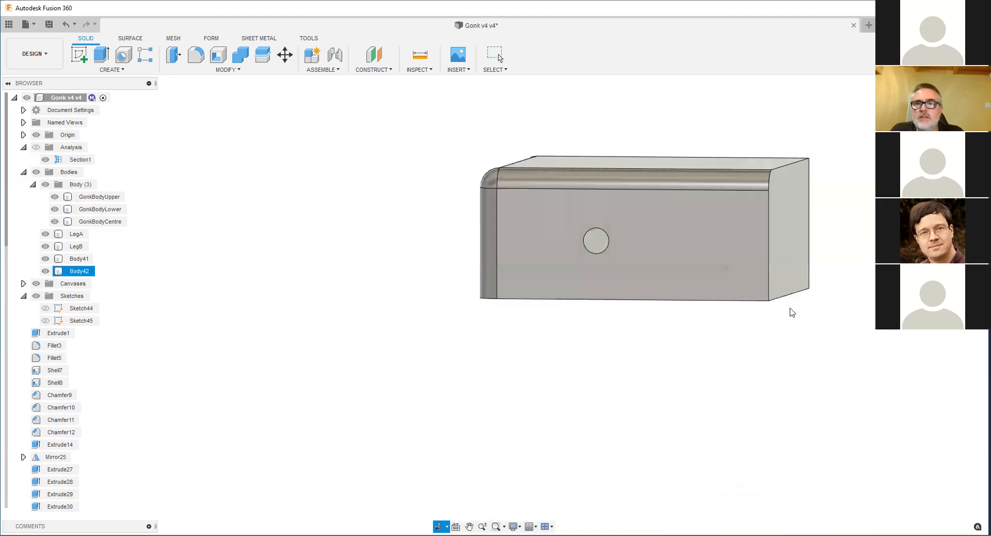
Step: Chamfer the bottom edge and front vertical edge of the unfilleted side face with an equal-distance chamfer, including their tangent chain
scroll(790, 308, "up", 4)
left_click(771, 289)
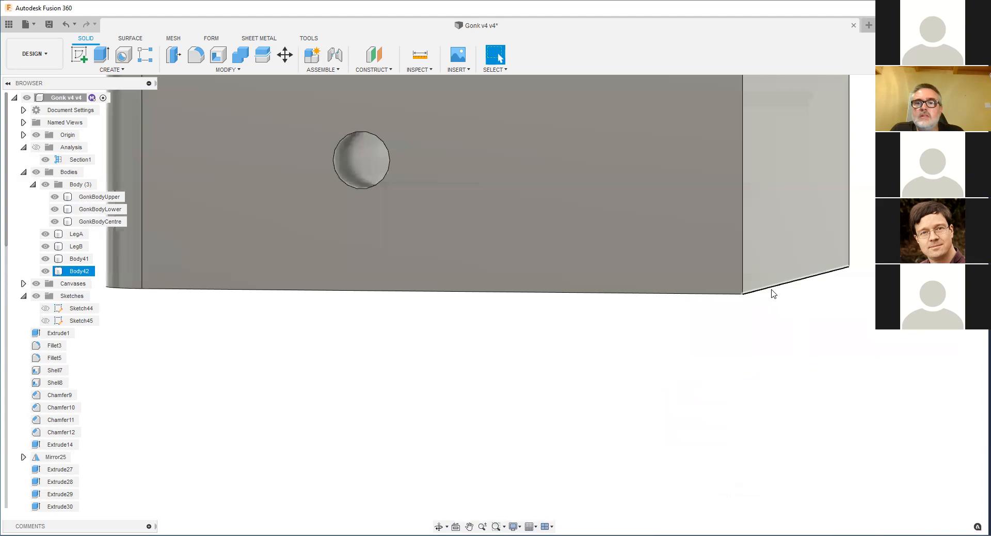
right_click(743, 269)
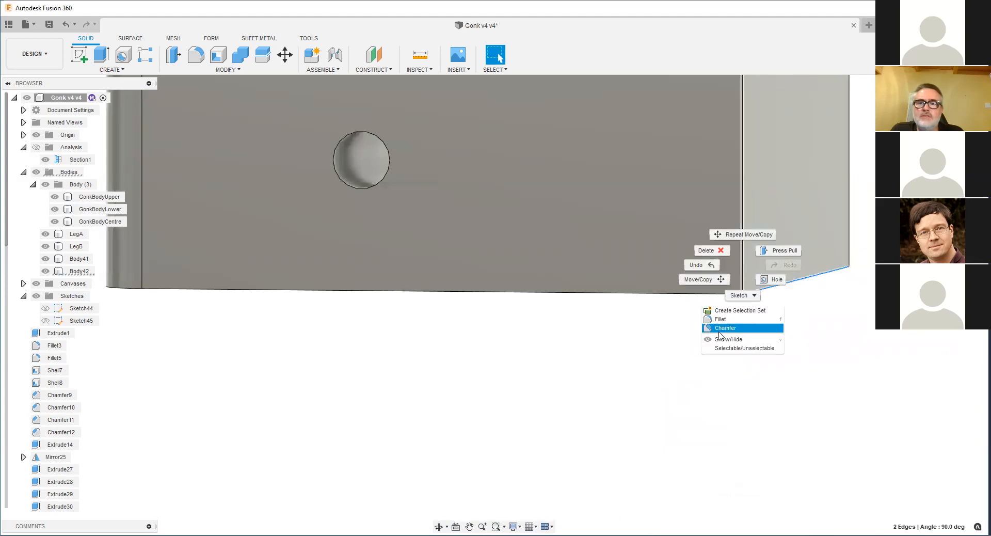
left_click(721, 330)
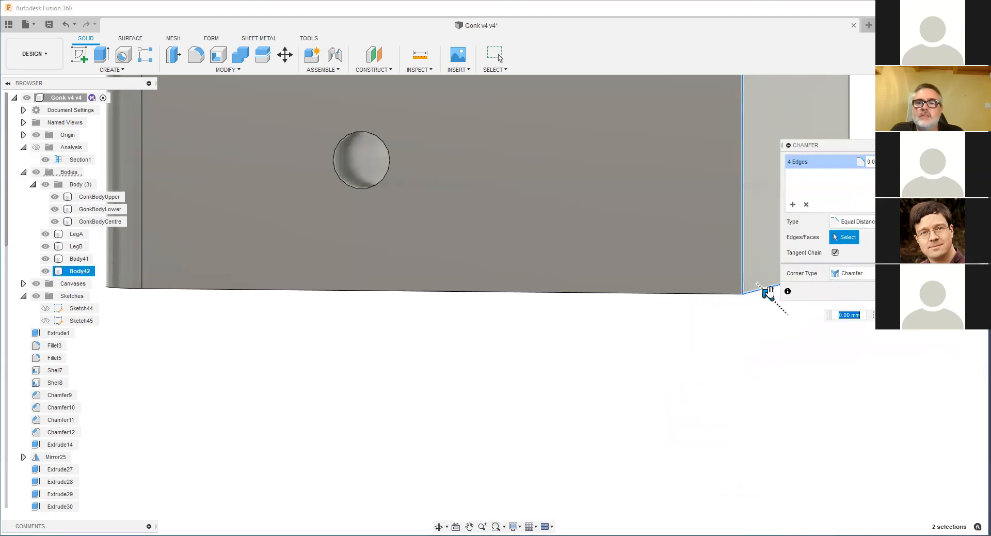
mouse_move(685, 228)
middle_mouse_down("shift")
mouse_move(652, 225)
mouse_move(666, 228)
middle_mouse_up("shift")
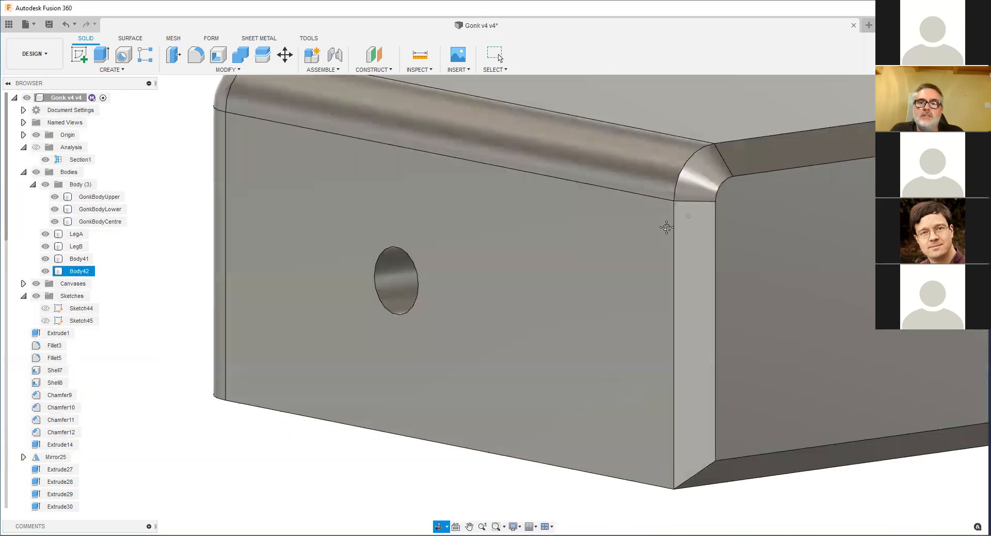
scroll(679, 296, "down", 2)
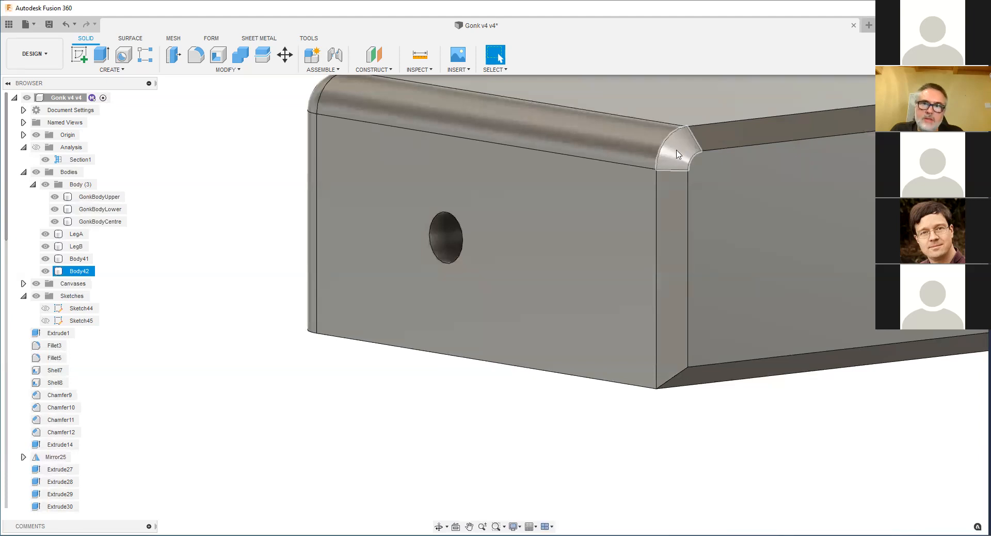
Step: Press-pull the block's back face, opposite the filleted front, inward to make the block shallower
scroll(679, 155, "down", 4)
mouse_move(693, 165)
middle_mouse_down("shift")
mouse_move(702, 167)
mouse_move(694, 167)
middle_mouse_up("shift")
scroll(671, 178, "up", 1)
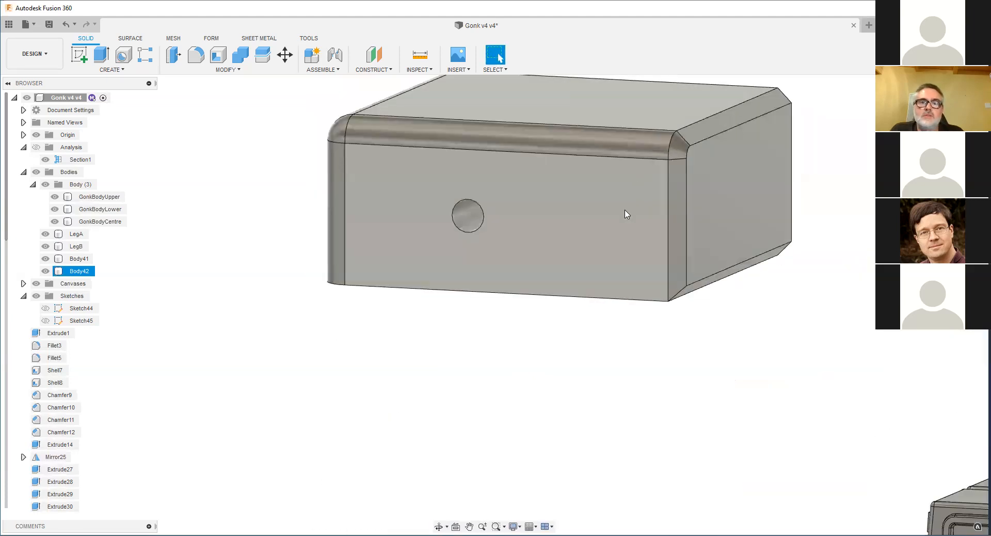
scroll(713, 206, "down", 2)
scroll(736, 188, "up", 3)
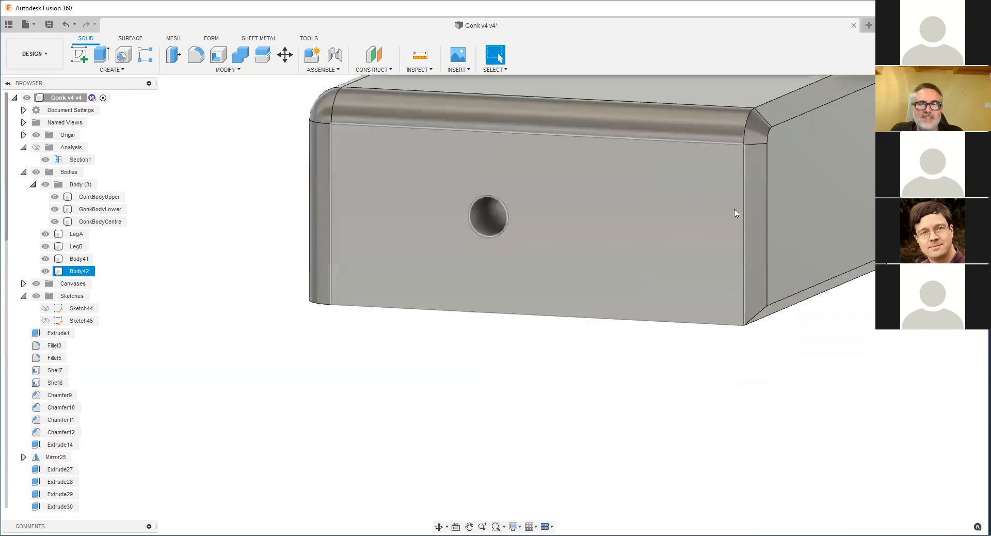
middle_click_drag(737, 214, 762, 221, "shift")
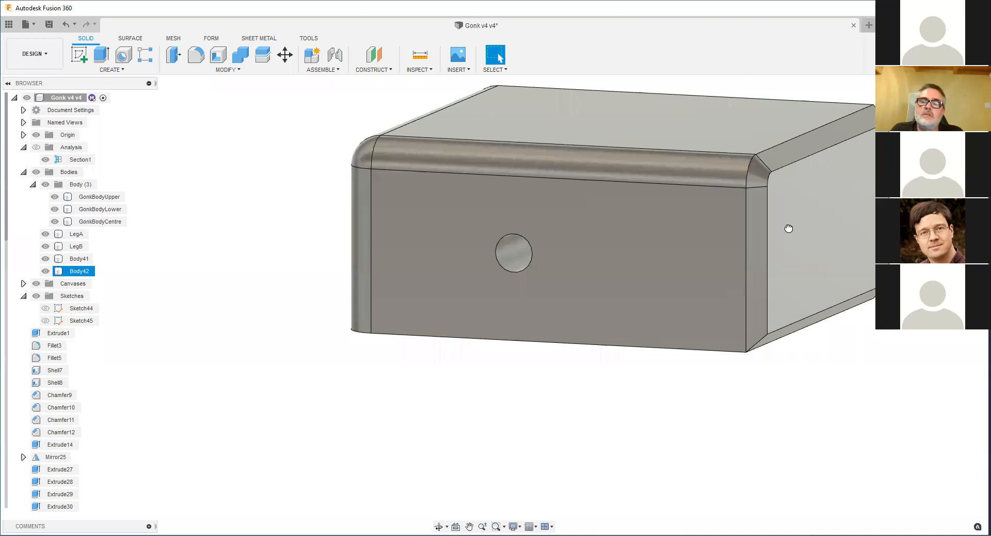
middle_click_drag(615, 210, 762, 216, "shift")
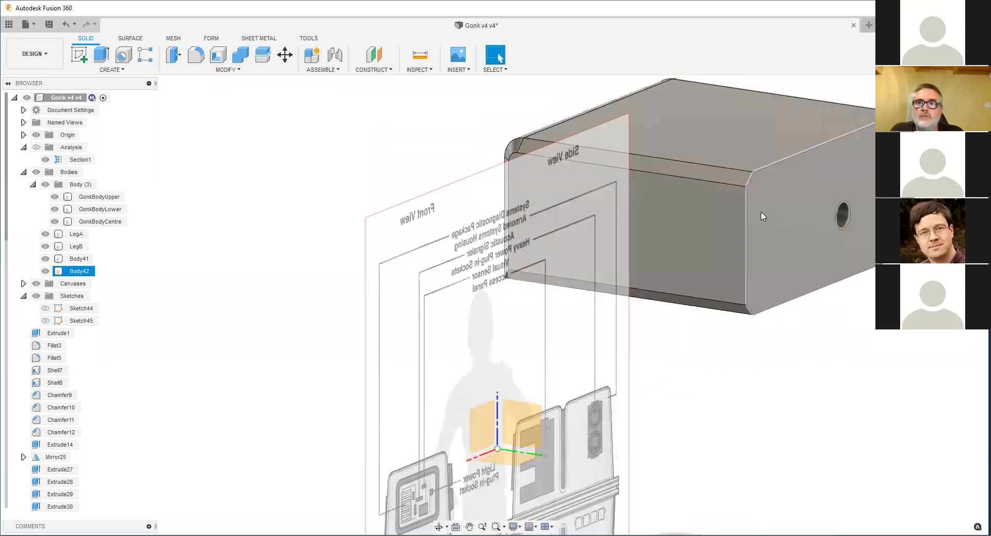
right_click(762, 216)
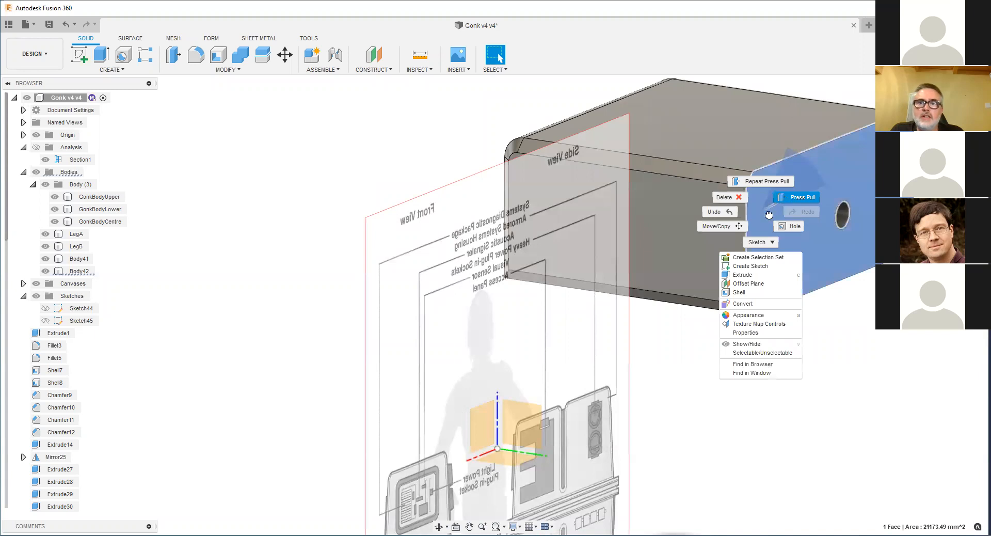
left_click(718, 211)
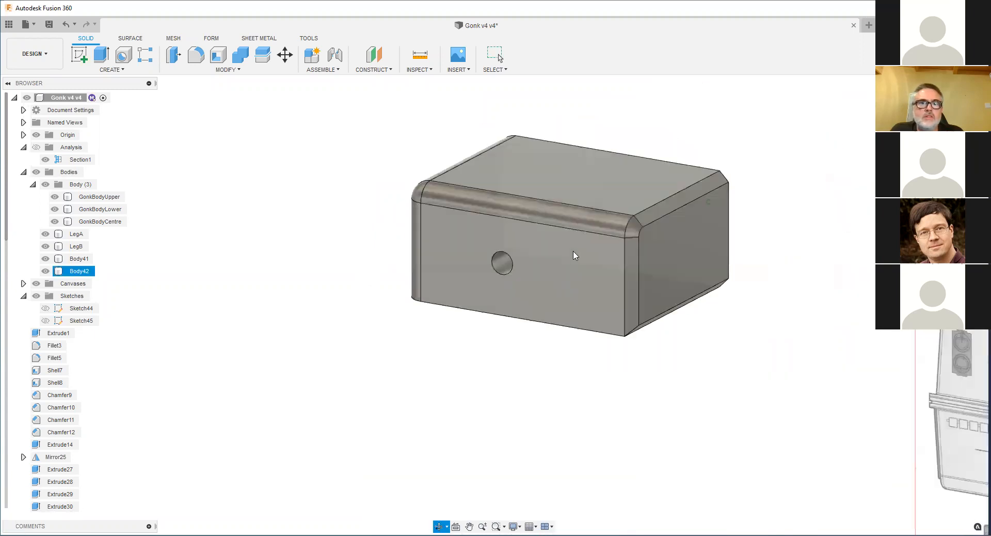
middle_click_drag(573, 251, 641, 232, "shift")
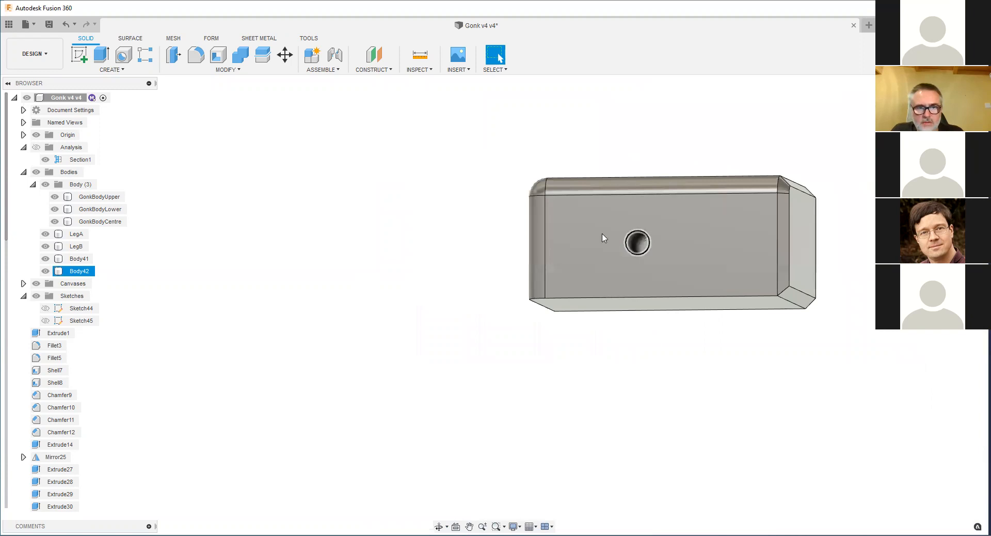
scroll(647, 190, "up", 1)
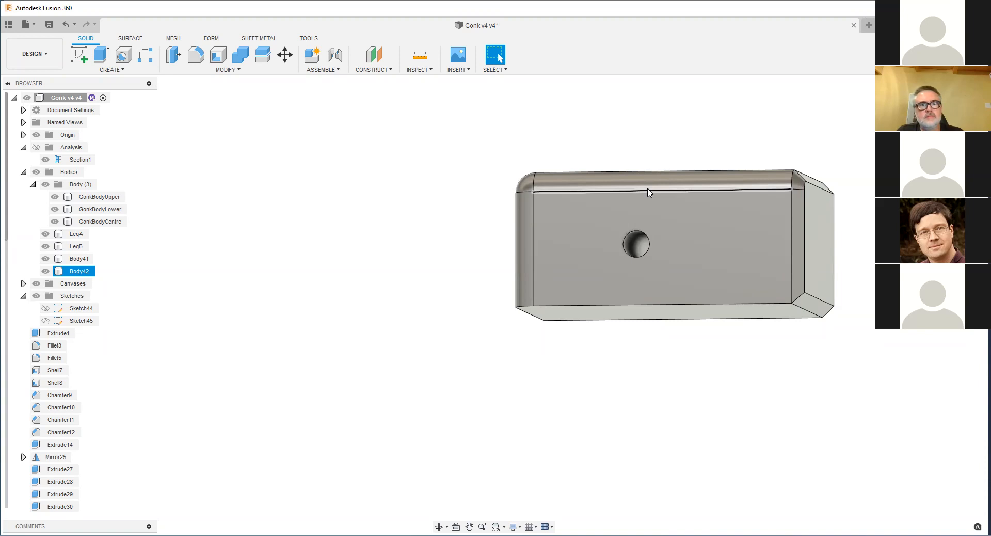
left_click(562, 136)
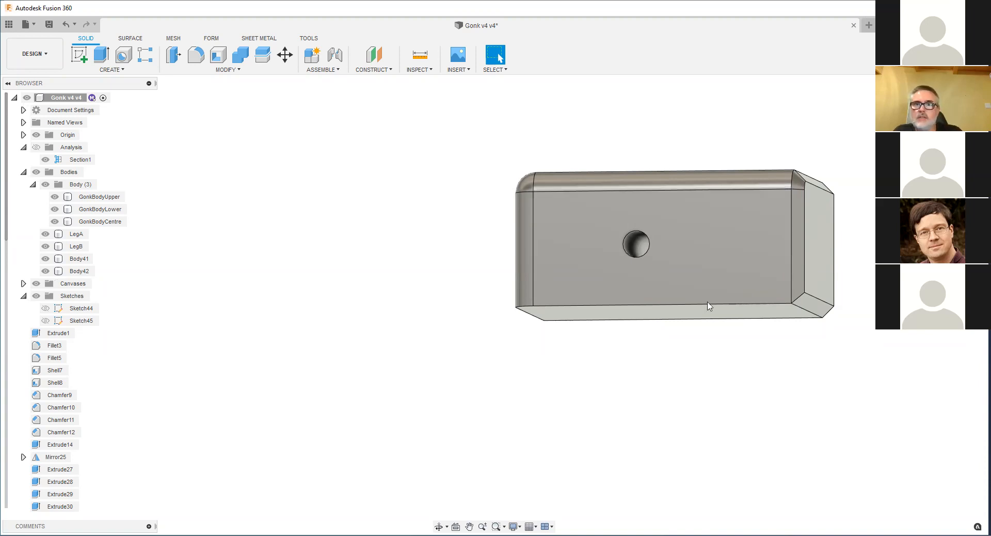
Step: Go from the test block to the droid and examine the recessed access panel on the front of its upper body
scroll(716, 312, "down", 4)
middle_click_drag(861, 339, 765, 318)
scroll(764, 318, "up", 5)
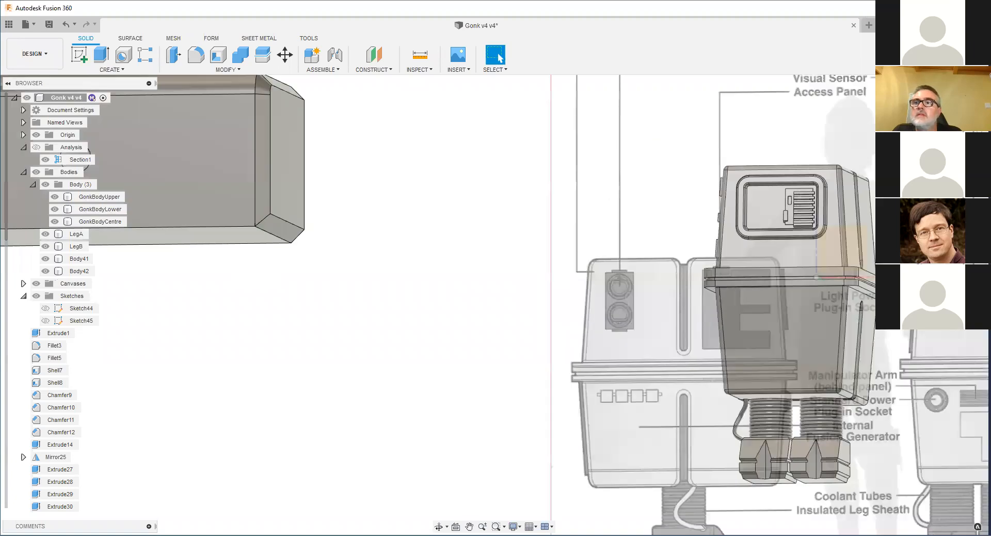
middle_click_drag(952, 309, 643, 283)
scroll(643, 283, "up", 4)
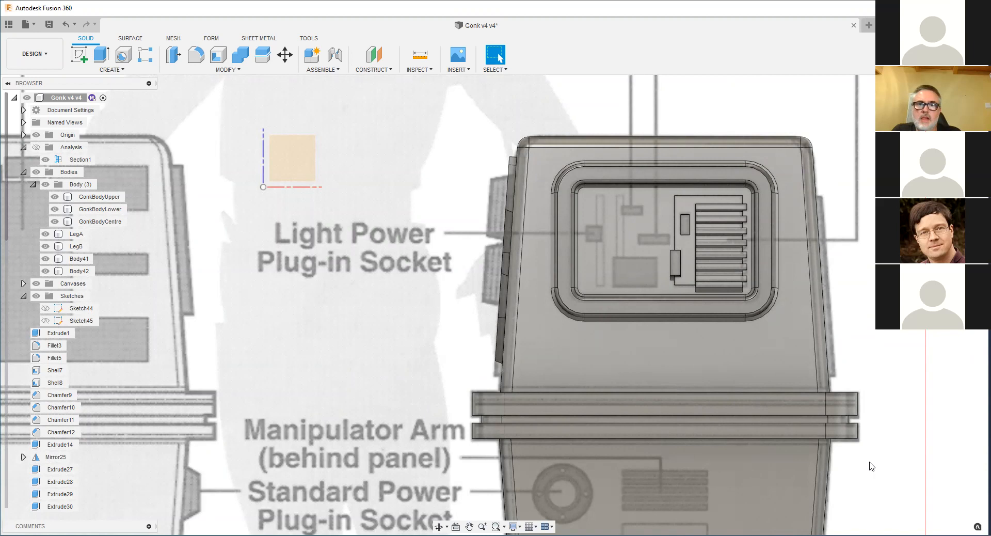
left_click(647, 239)
scroll(647, 238, "up", 3)
scroll(663, 246, "up", 2)
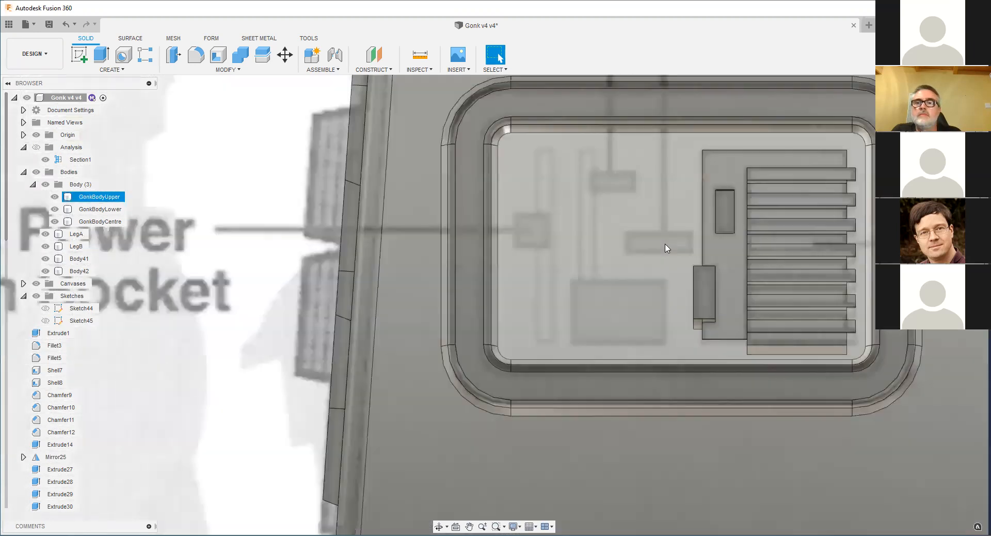
middle_click_drag(665, 250, 630, 239, "shift")
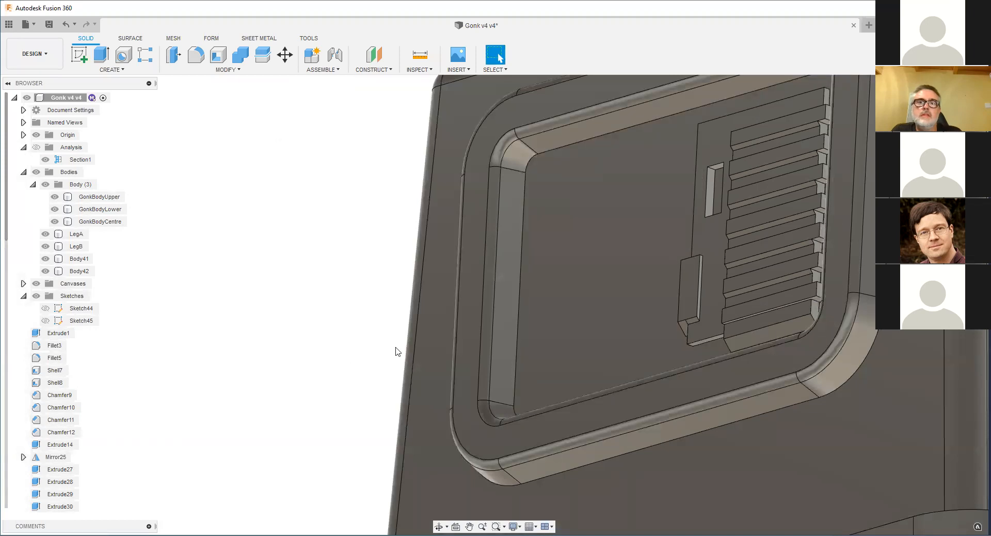
scroll(594, 194, "up", 2)
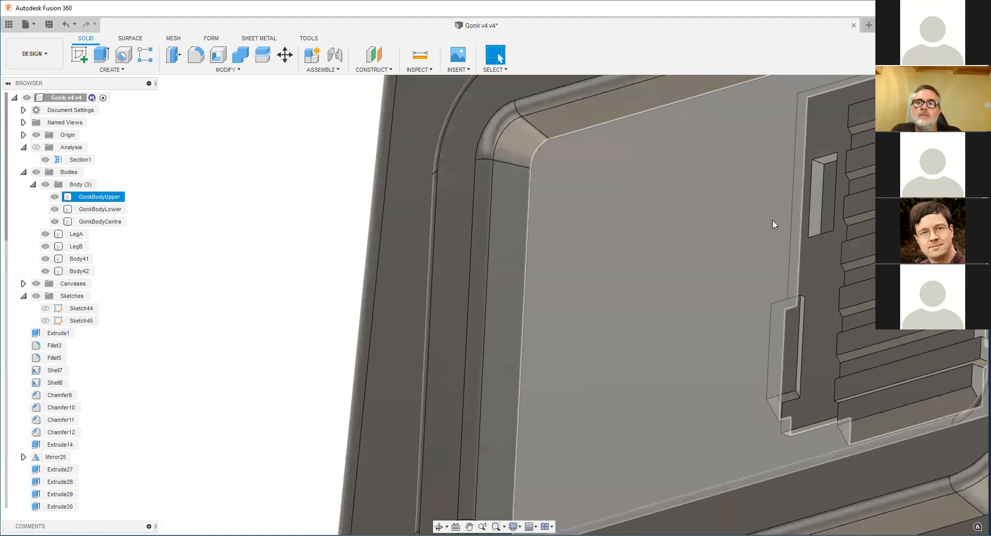
Step: Try to press-pull the access panel recess's floor by about 0.22 mm
left_click(577, 181)
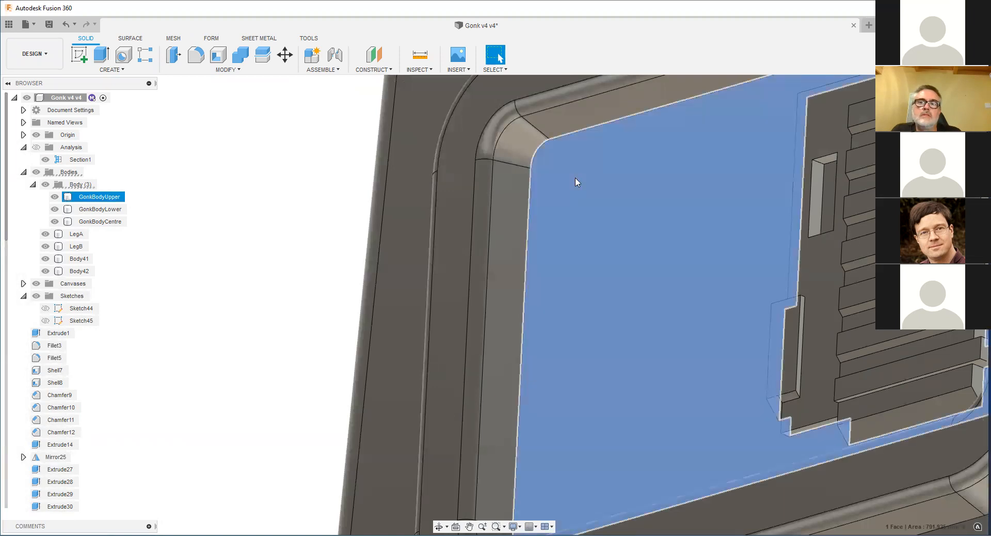
right_click(577, 181)
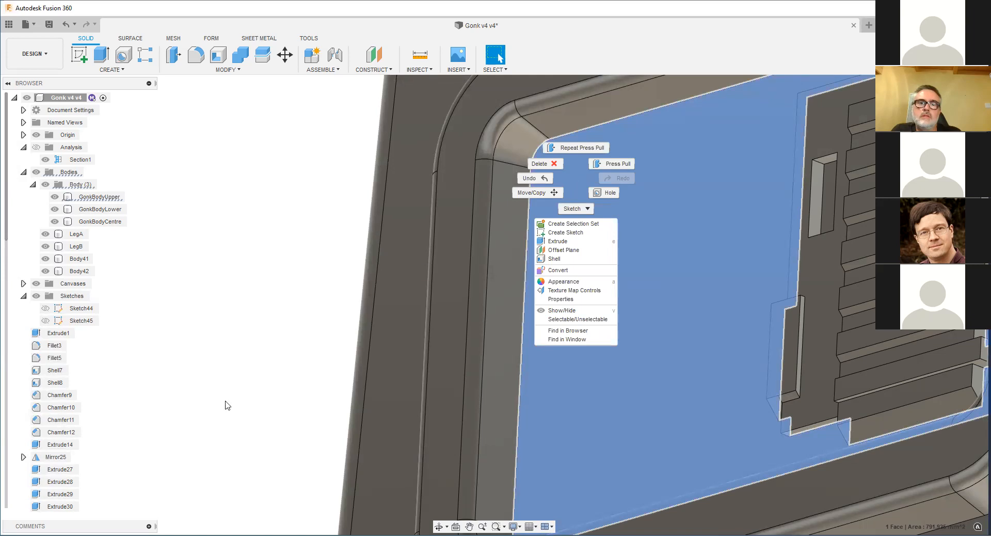
left_click(625, 165)
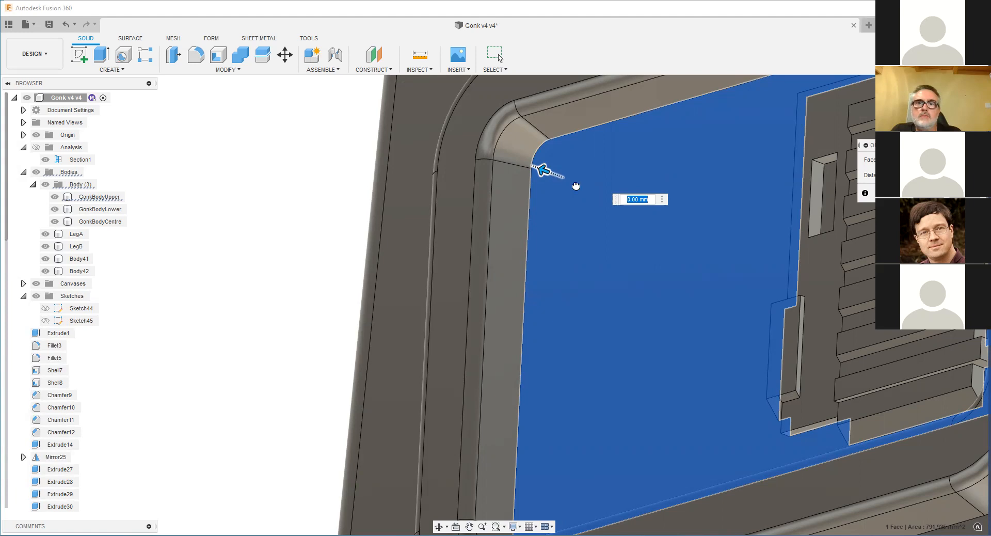
left_click_drag(551, 180, 550, 177)
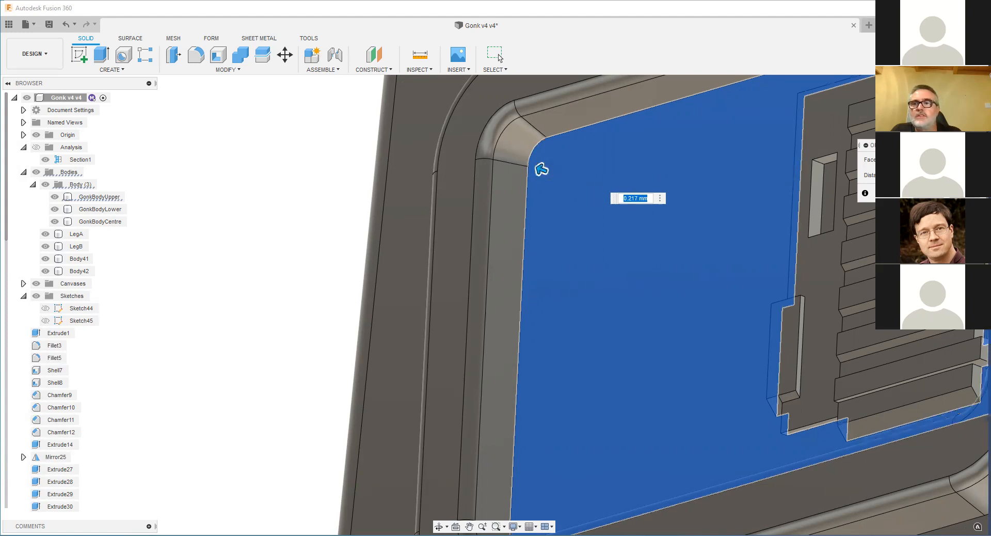
key("Escape")
scroll(666, 165, "down", 3)
scroll(614, 166, "up", 2)
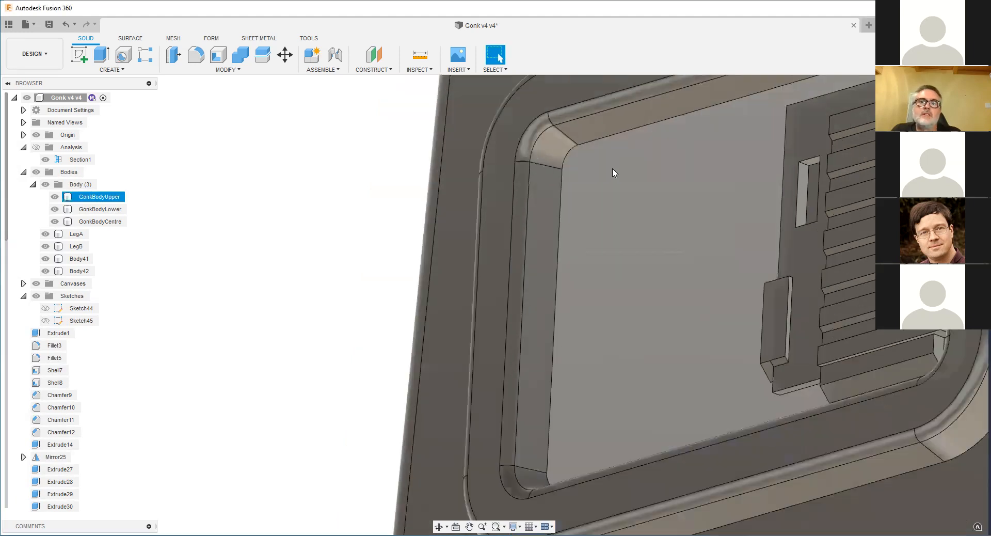
Step: Move the recess's floor face about 2 mm sideways and 1.47 mm upward within its own plane
right_click(632, 199)
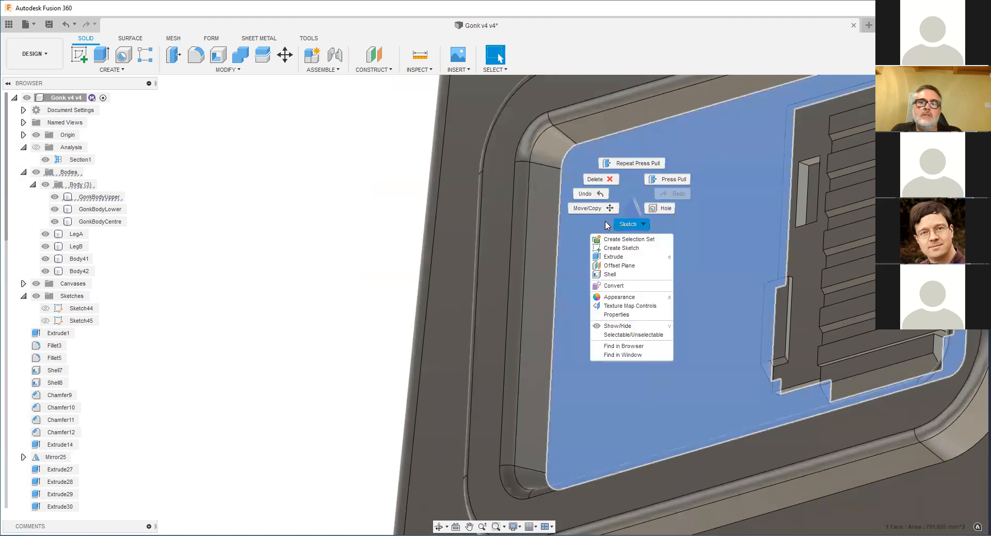
key("Escape")
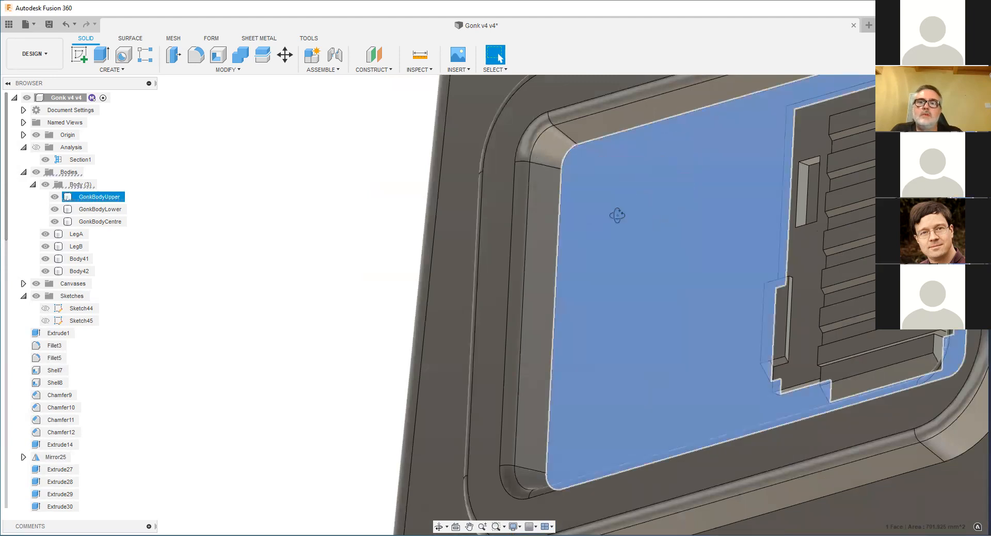
middle_click_drag(617, 215, 655, 203, "shift")
key("m")
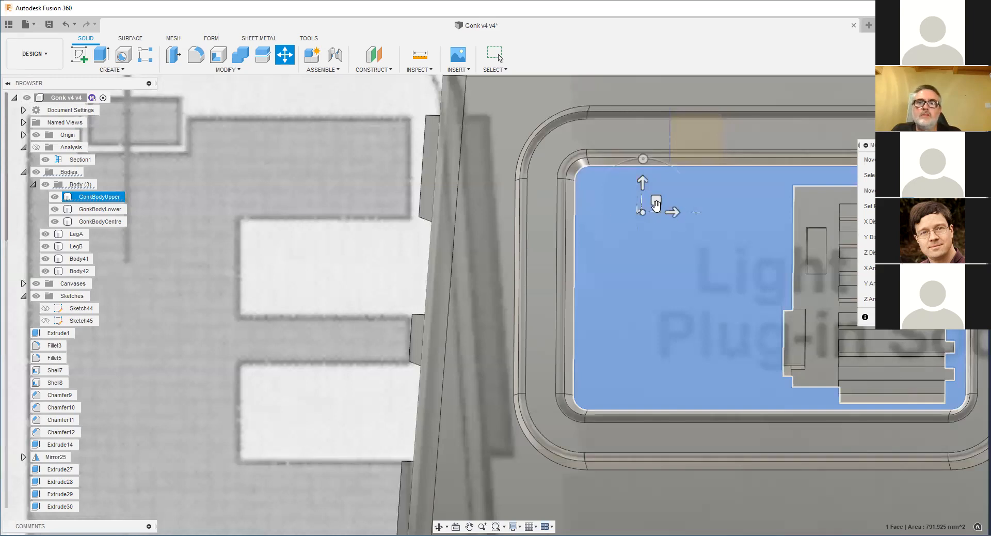
left_click_drag(672, 211, 690, 212)
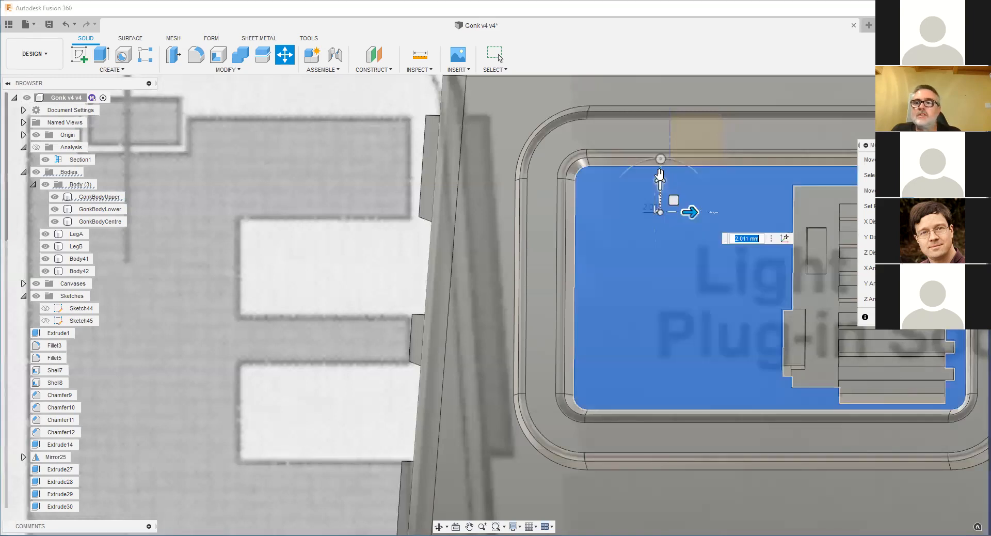
left_click_drag(660, 175, 660, 163)
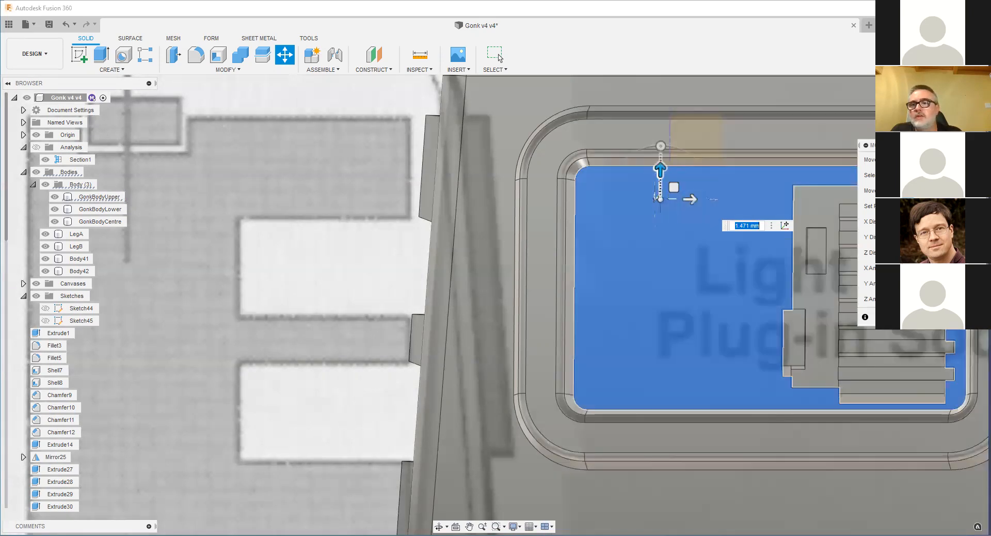
key("Return")
Step: Select the access panel recess's floor together with its surrounding sloped wall and corner faces
middle_click_drag(724, 247, 592, 214, "shift")
scroll(537, 165, "up", 5)
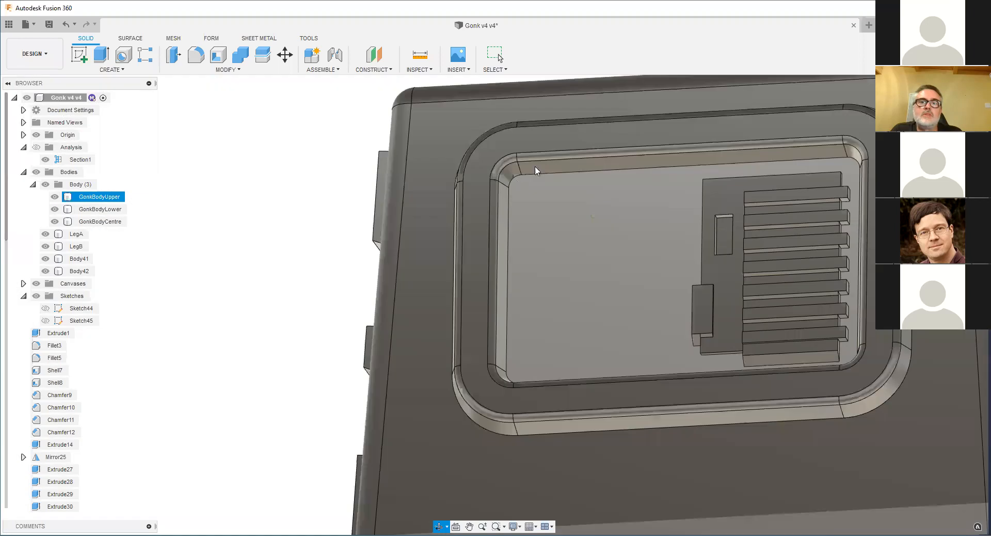
left_click(508, 171)
left_click(499, 181, "shift")
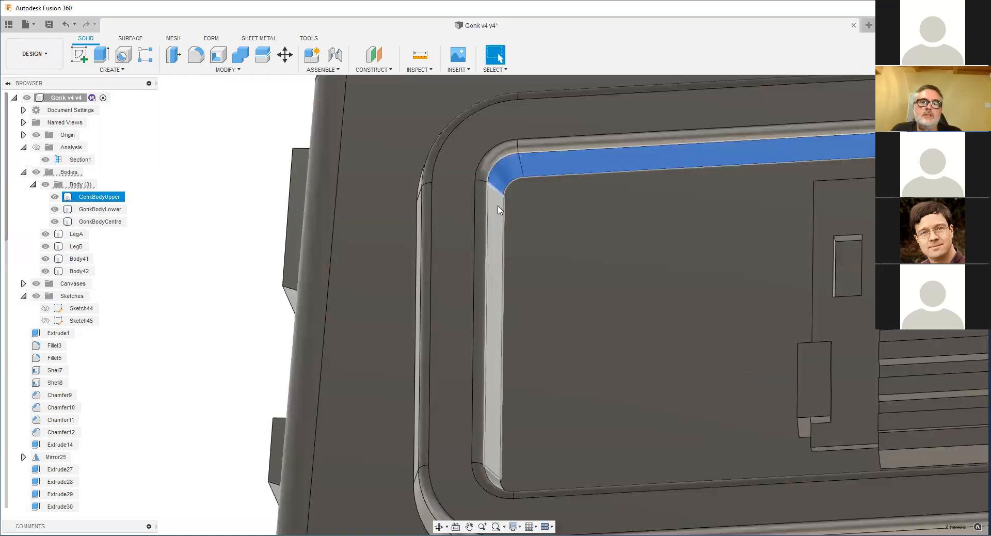
left_click(498, 210, "shift")
left_click(555, 267, "shift")
middle_click_drag(555, 267, 547, 289)
left_click(515, 329, "shift")
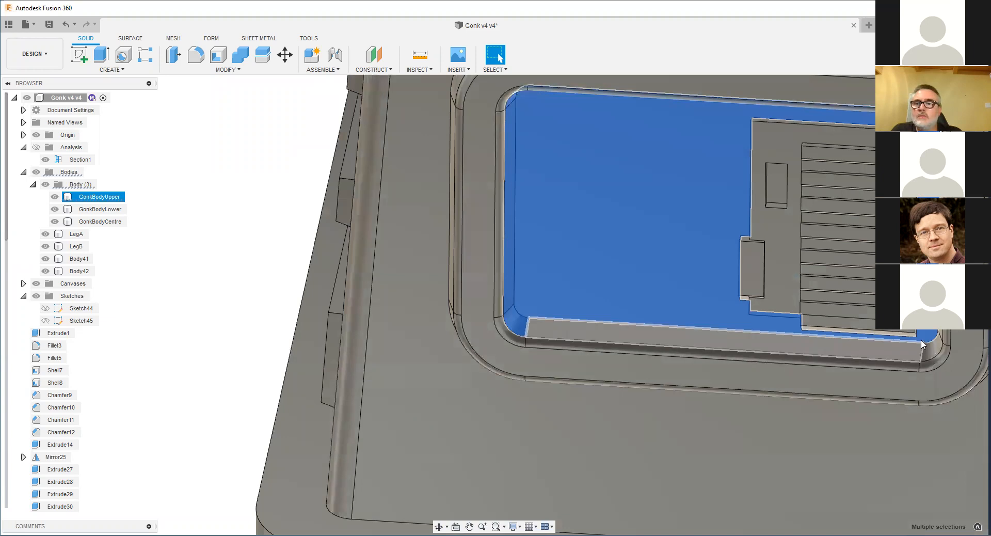
left_click(578, 330, "shift")
left_click(934, 354, "shift")
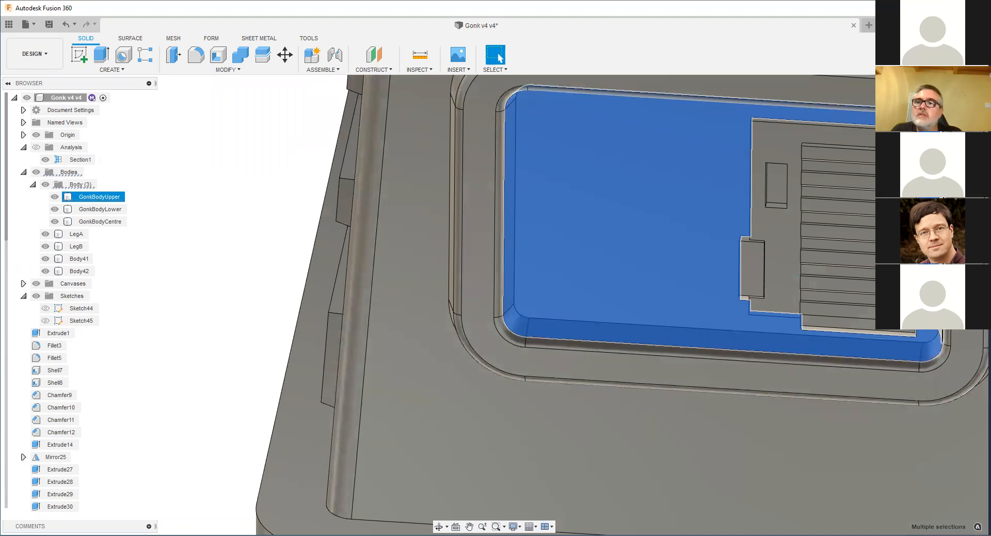
Step: Add all the rounded rim faces around the recess, including the four corners, to the face selection
scroll(832, 208, "up", 5)
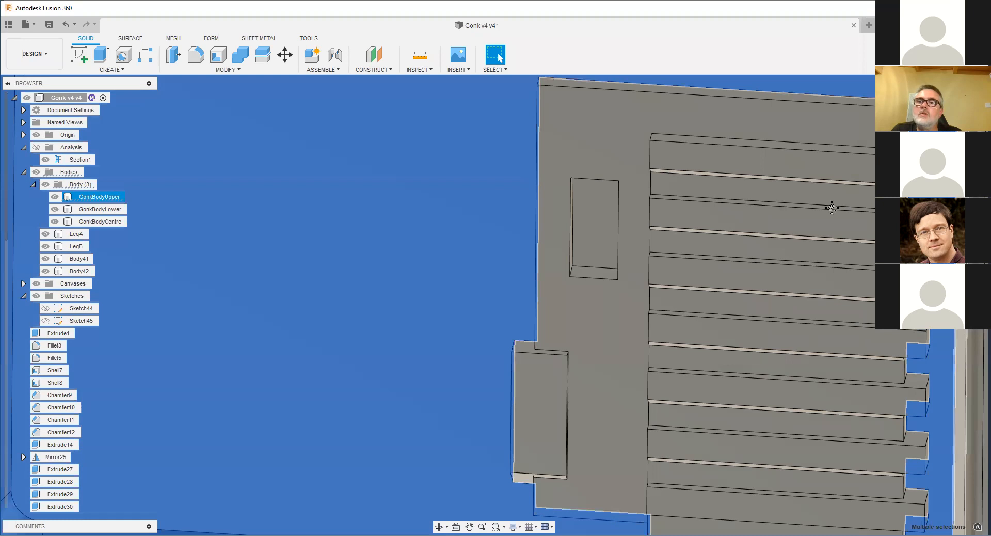
scroll(831, 207, "down", 5)
scroll(789, 194, "up", 3)
left_click(827, 145, "shift")
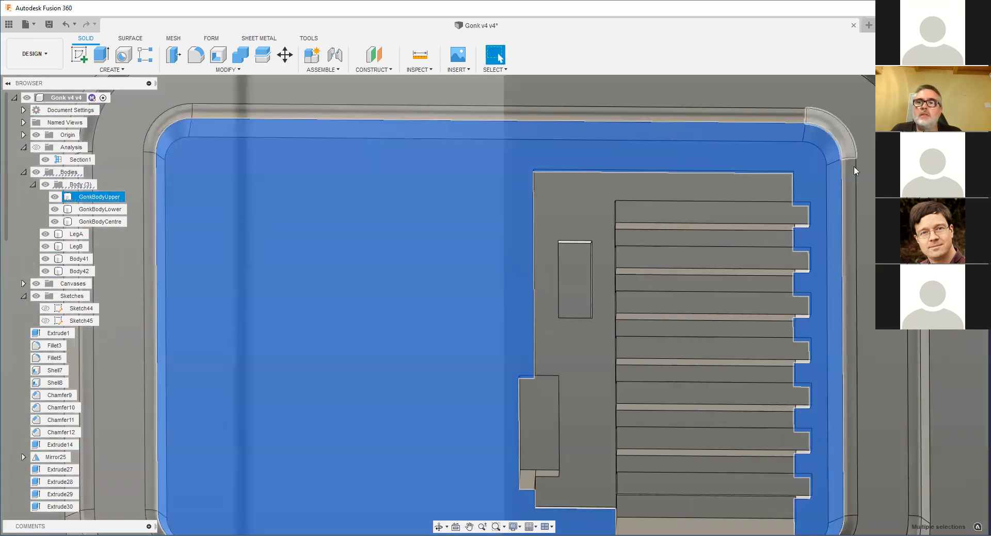
scroll(611, 184, "down", 1)
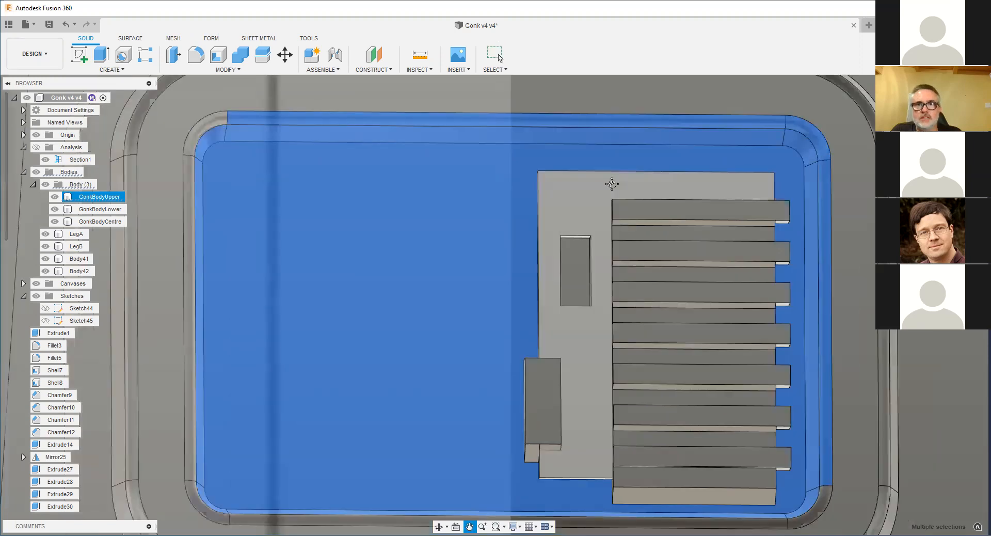
left_click_drag(403, 189, 604, 212)
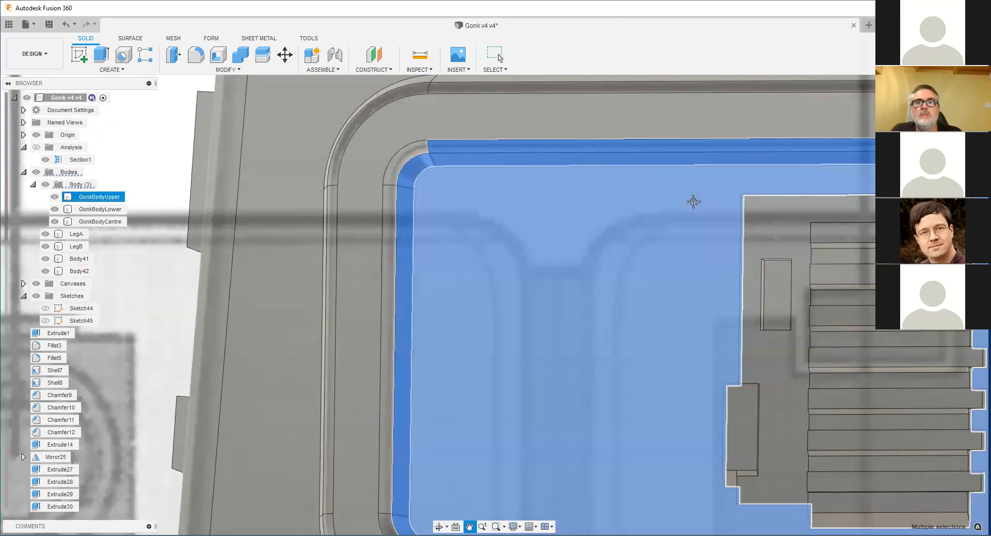
middle_click_drag(693, 201, 866, 188)
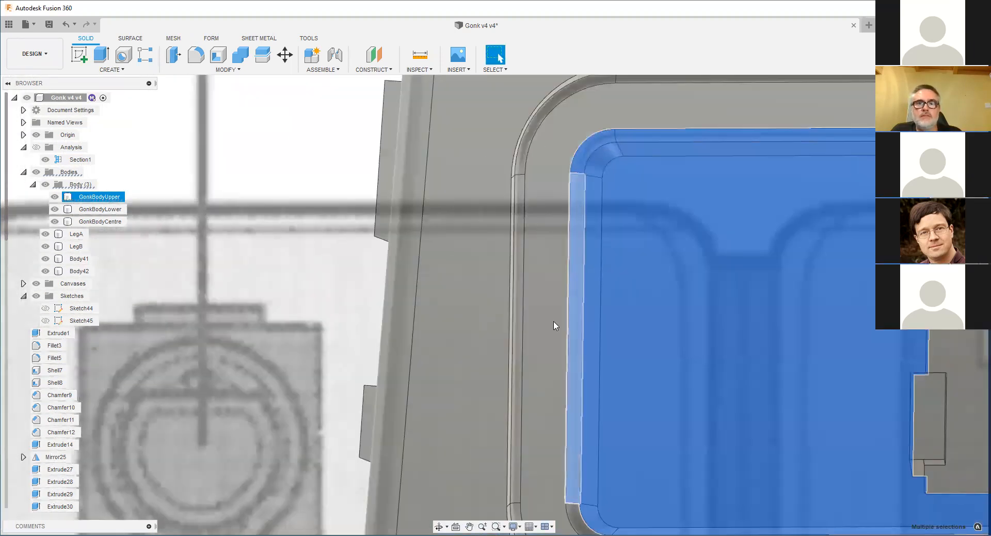
middle_click_drag(533, 194, 512, 59)
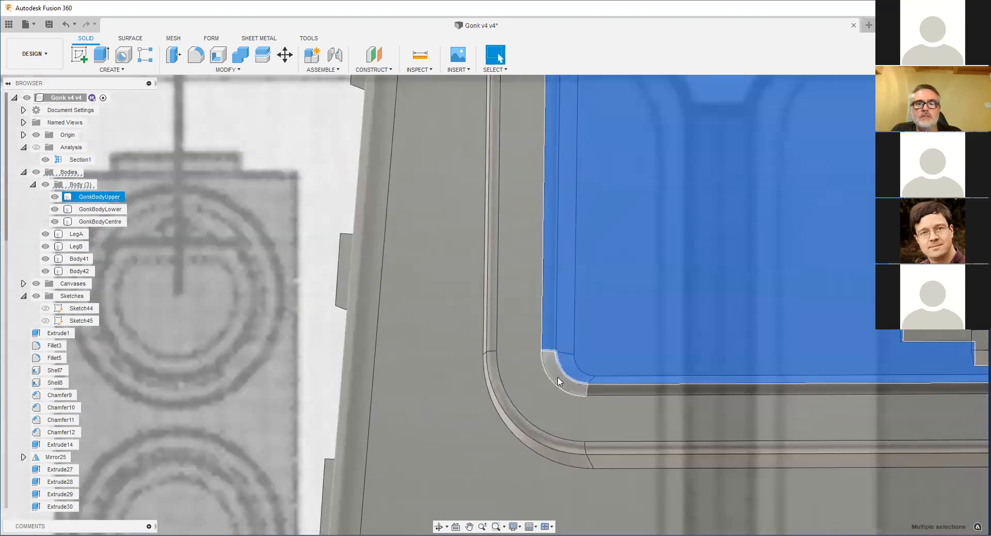
middle_click_drag(714, 359, 473, 354)
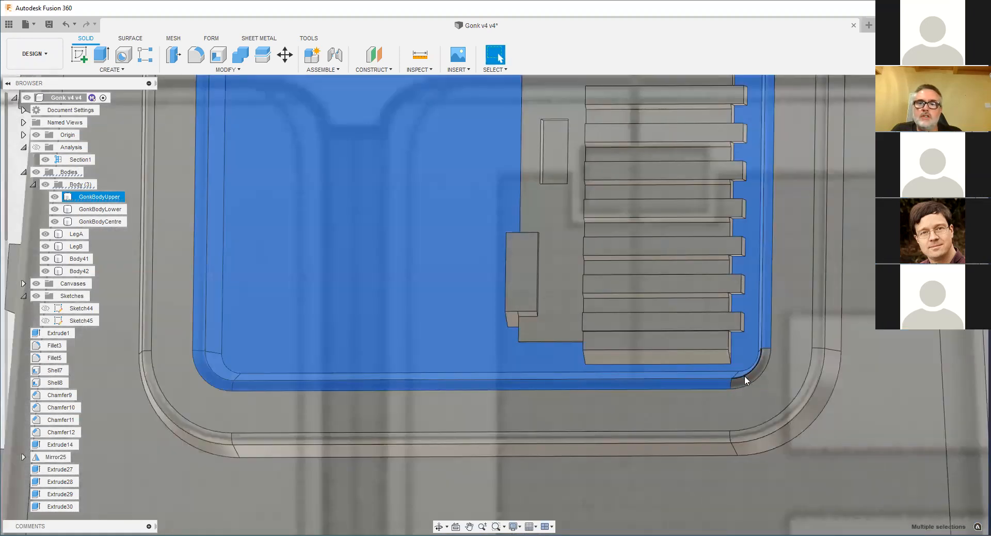
right_click(708, 385)
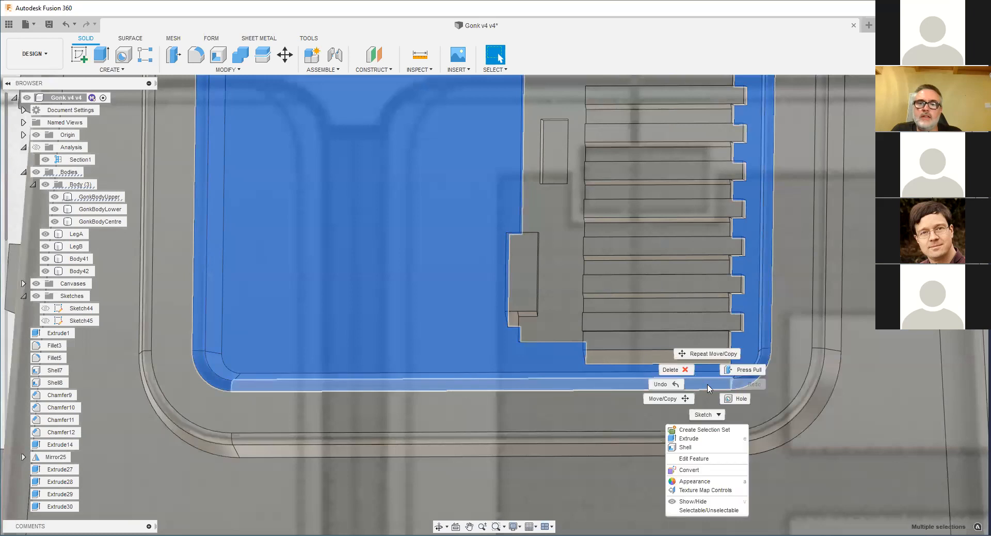
left_click(587, 391)
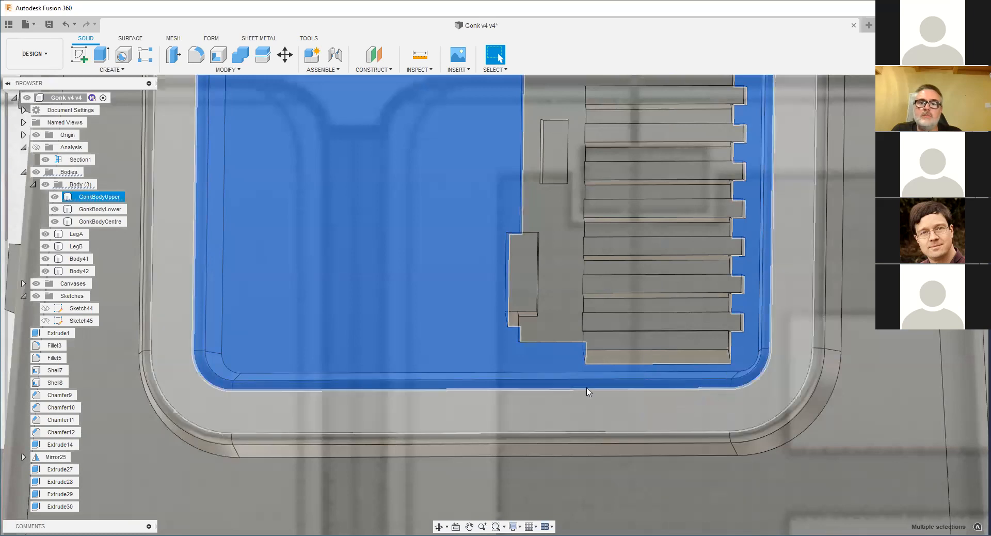
Step: Move the selected recess faces about 0.6 mm sideways and slightly downward on the upper body's front
key("m")
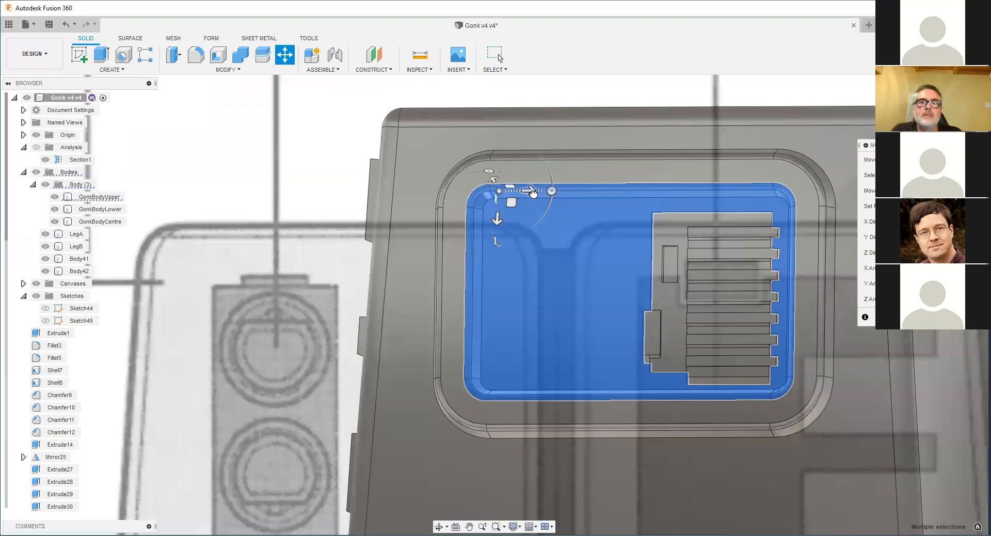
left_click_drag(533, 193, 537, 193)
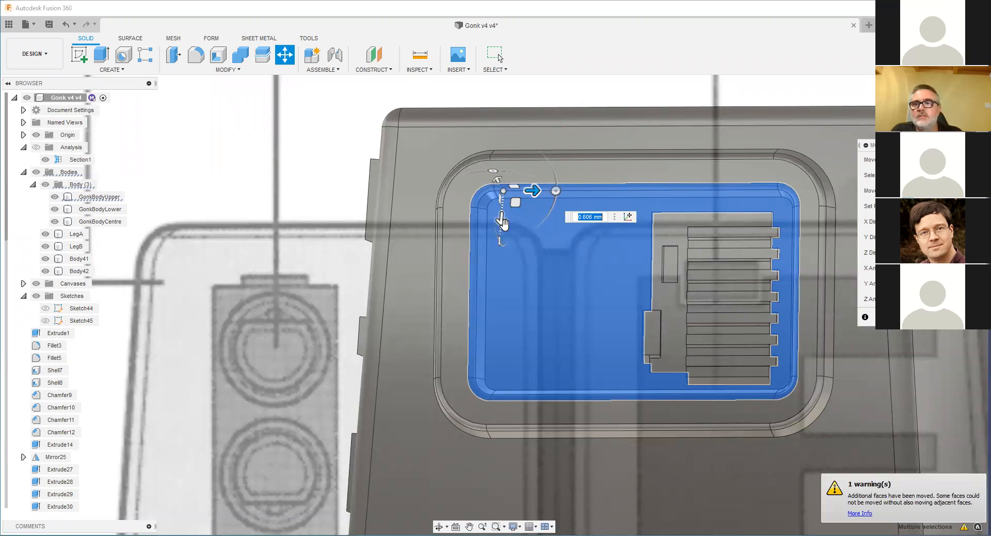
left_click_drag(502, 222, 501, 227)
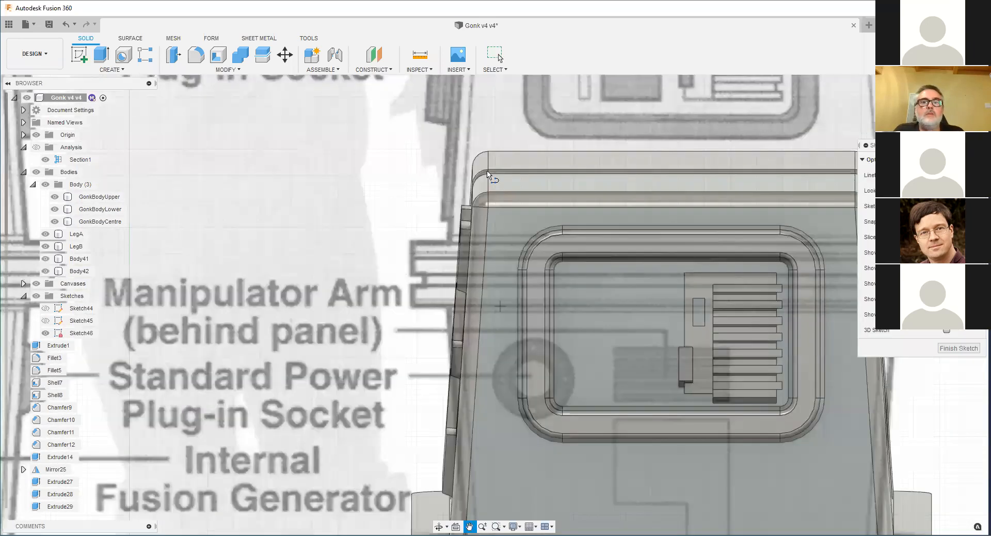
Step: Sketch a rectangle around the access panel on the upper body's front face and separate that region into its own body
left_click(487, 174)
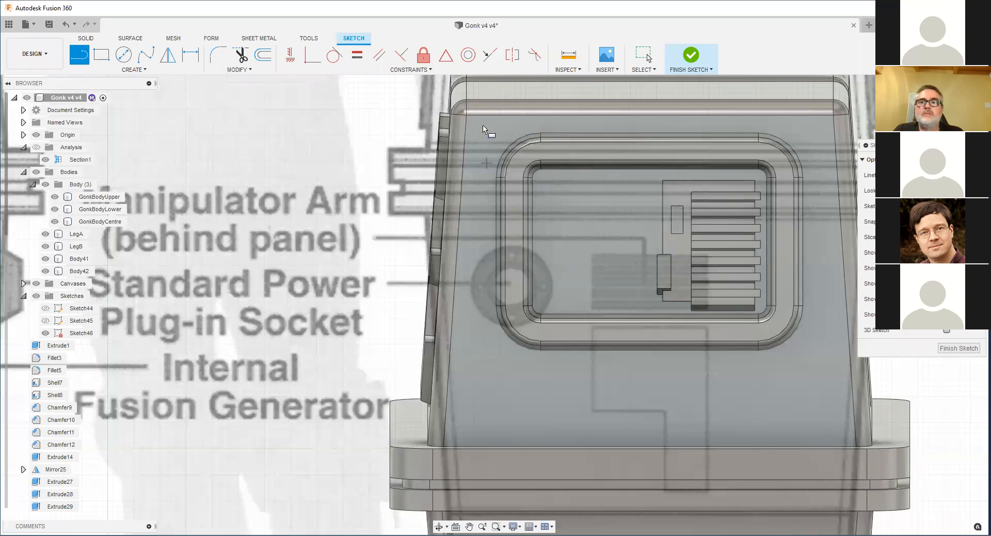
left_click(815, 357)
left_click(959, 394)
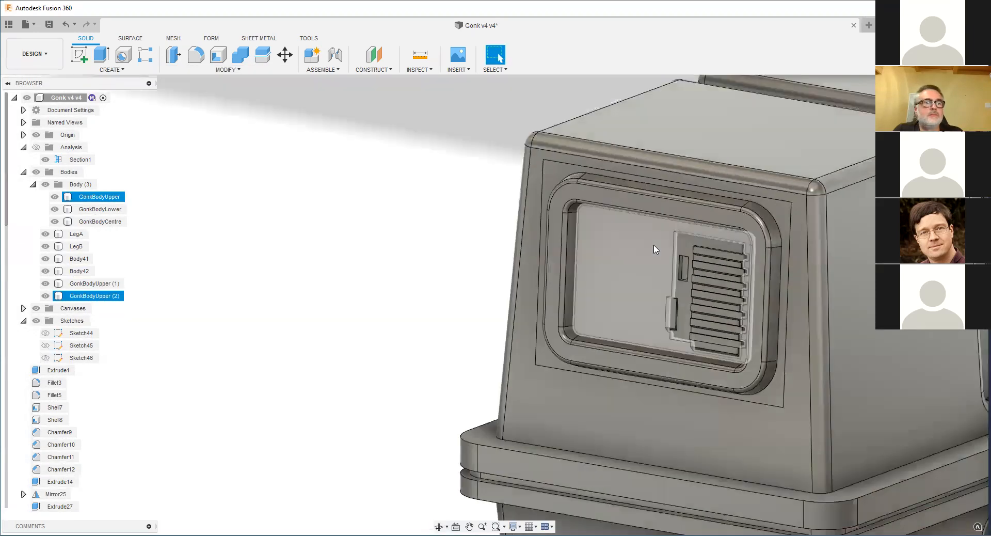
Step: Move the separated access panel body downward on the upper body's front
left_click(79, 297, "ctrl")
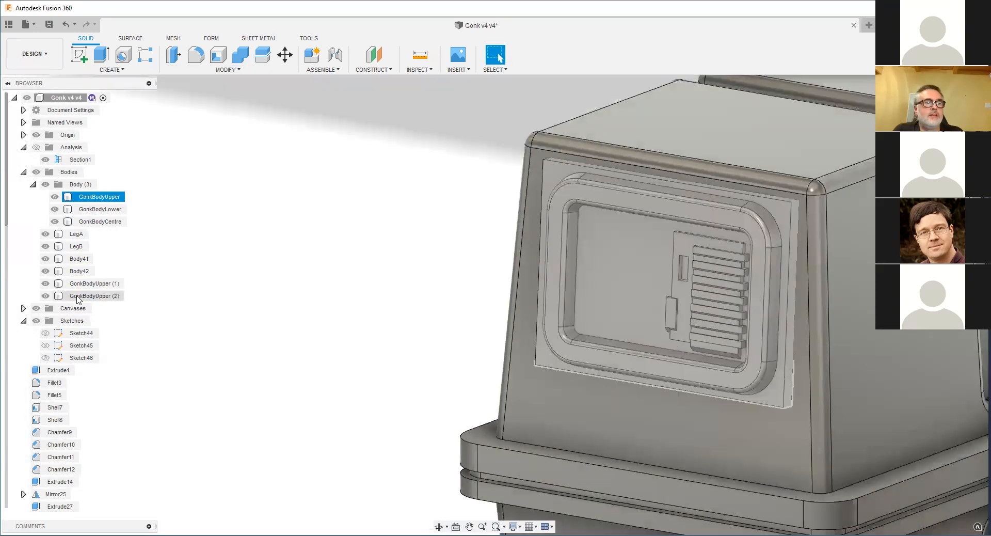
right_click(79, 297)
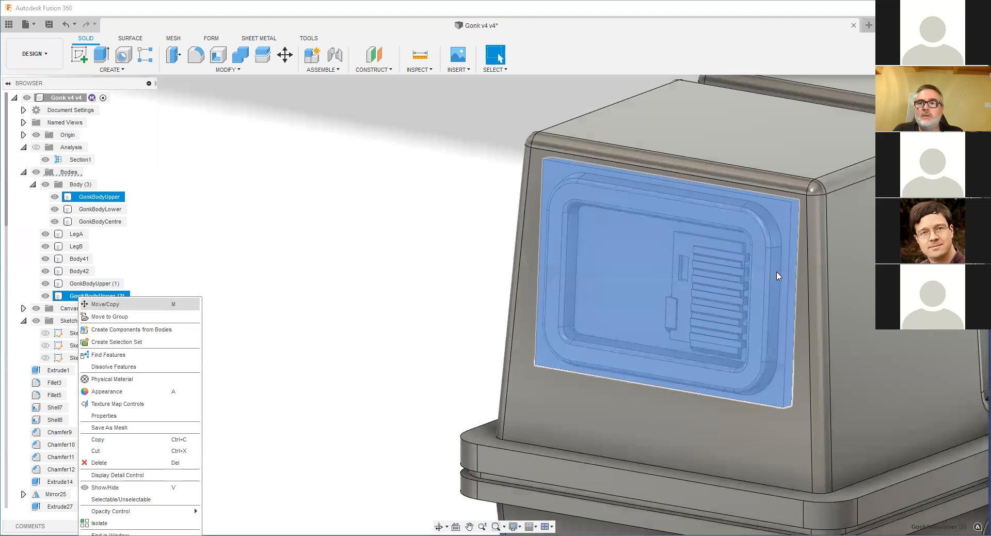
key("m")
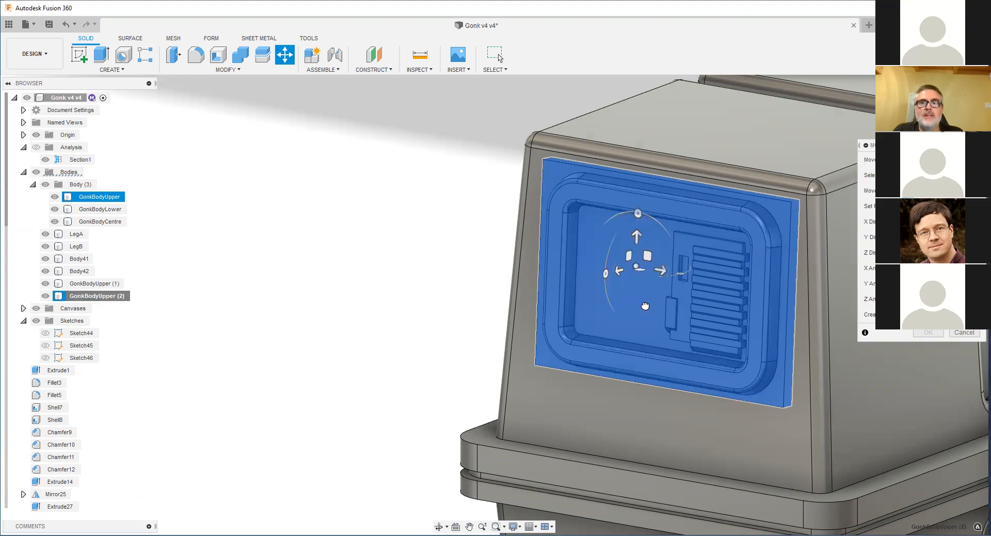
middle_click_drag(614, 237, 604, 165, "shift")
scroll(544, 204, "up", 3)
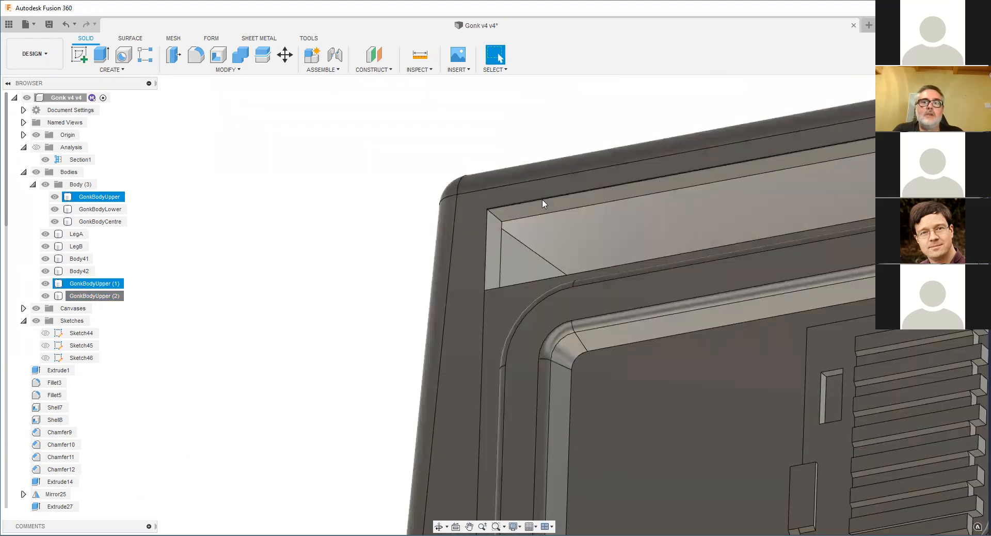
Step: Offset the upper face of the panel opening downward until it meets the top edge of the moved panel
right_click(548, 209)
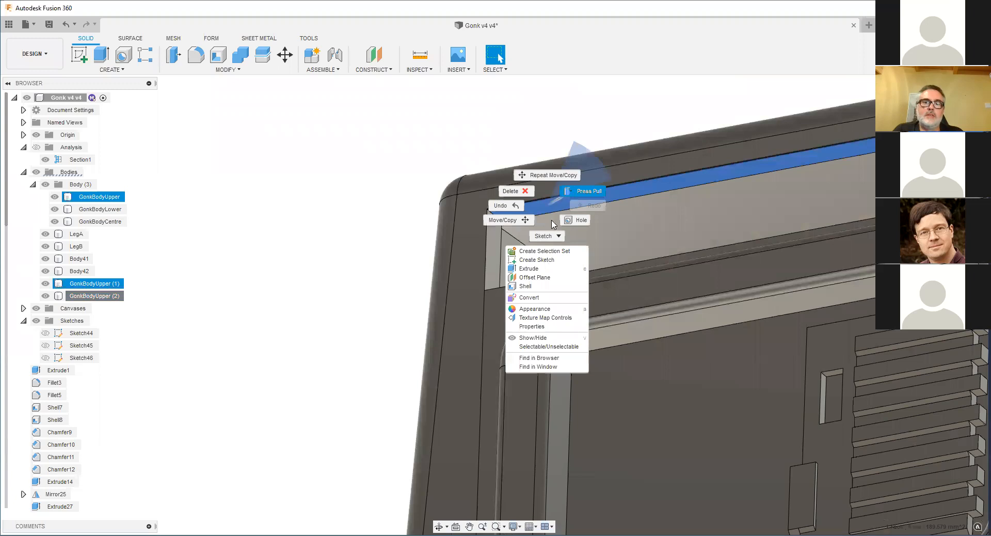
scroll(543, 263, "up", 5)
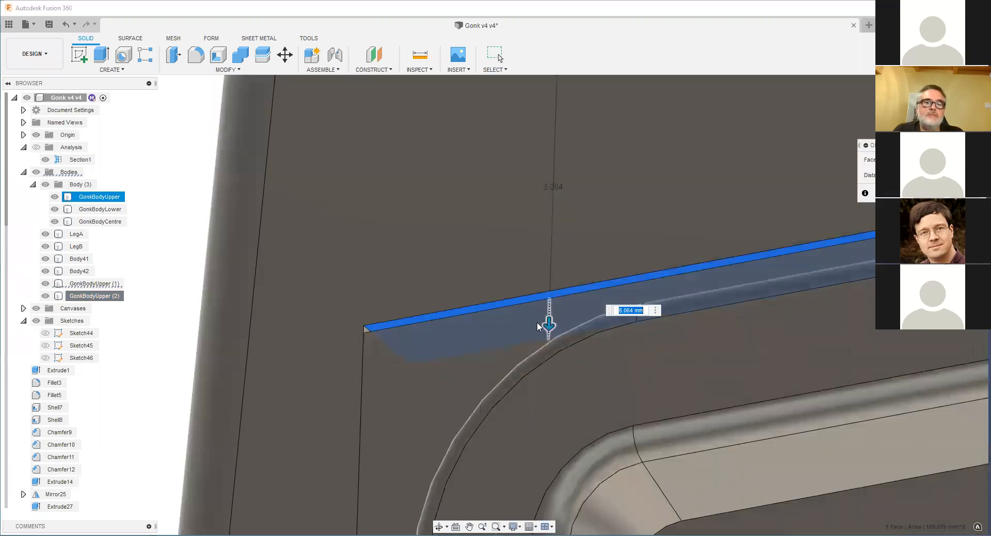
key("Return")
scroll(537, 326, "down", 3)
middle_click_drag(540, 326, 545, 129)
scroll(533, 253, "down", 2)
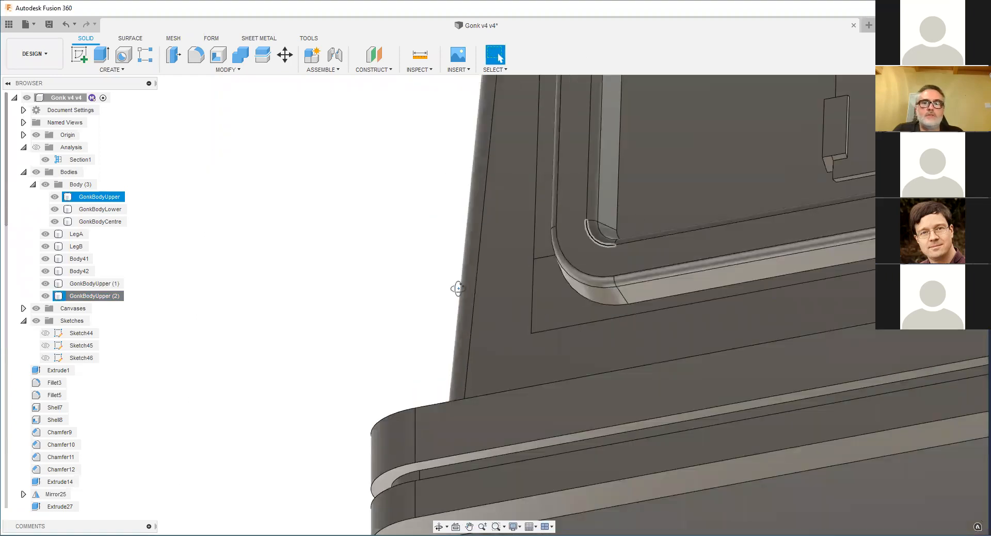
Step: Hide the separated panel body and select the lower face of the opening behind it
key("v")
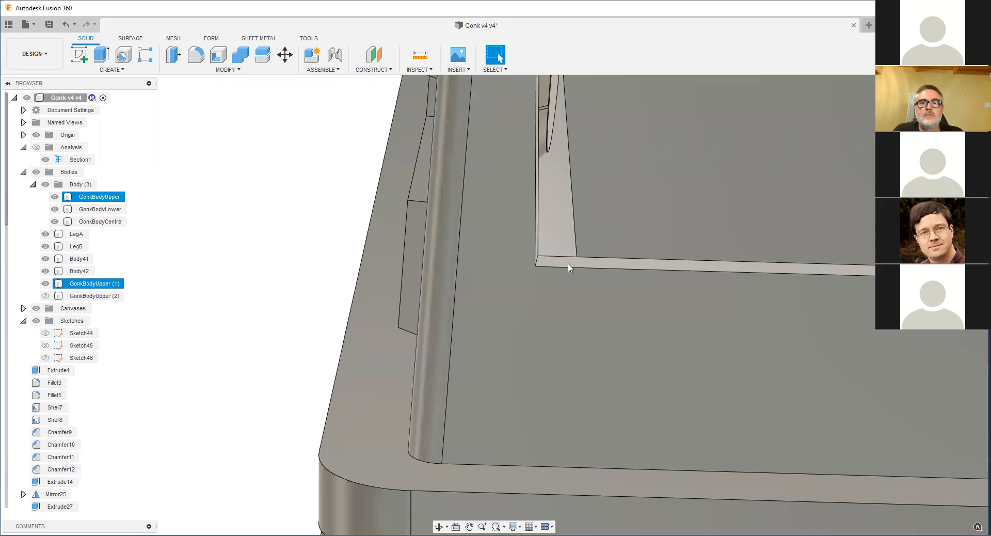
left_click(568, 266)
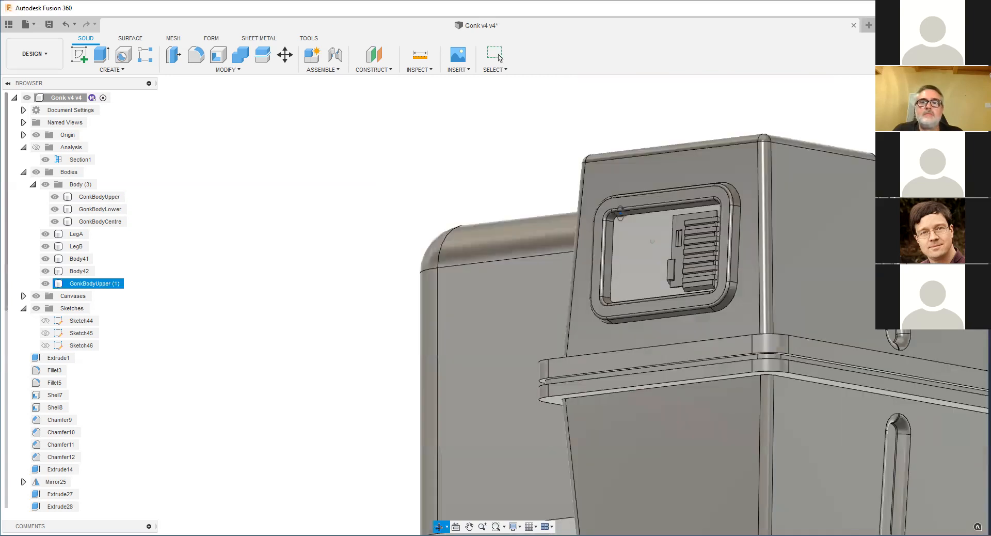
Step: Compare the panel's placement with the reference canvases and hide the GonkBodyLower body to expose the underside
middle_click_drag(620, 213, 645, 223, "shift")
scroll(655, 239, "up", 4)
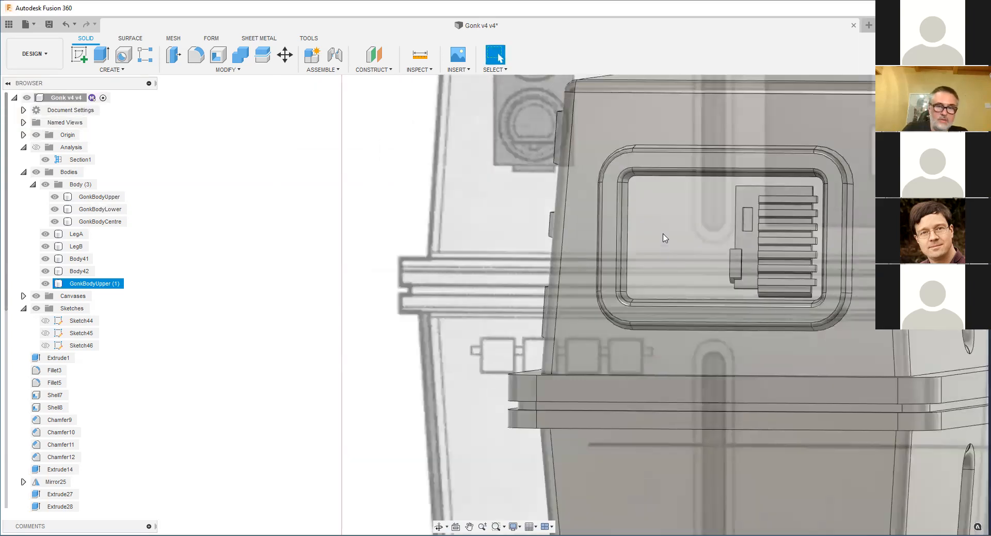
scroll(614, 188, "down", 2)
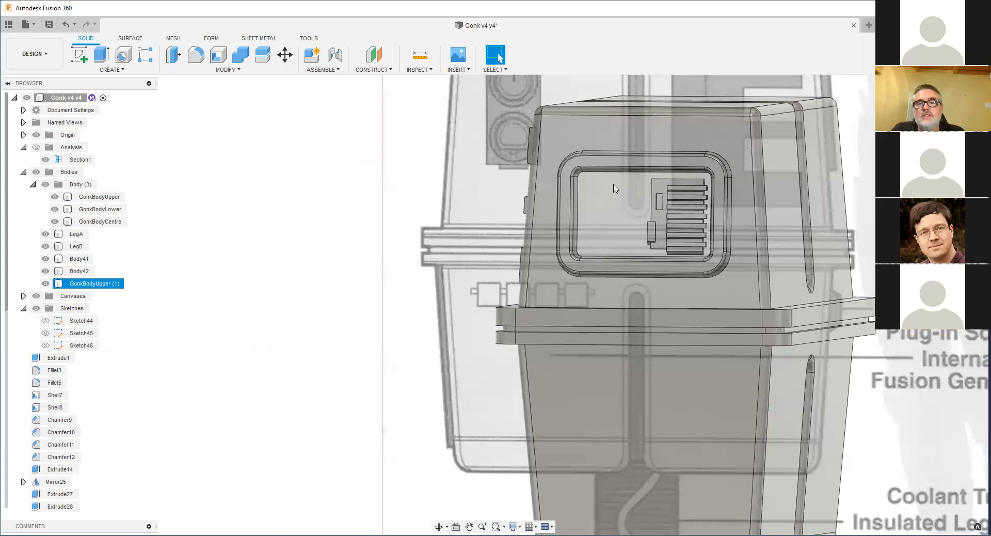
middle_click_drag(614, 189, 718, 216)
mouse_move(754, 258)
middle_mouse_down("shift")
mouse_move(727, 250)
mouse_move(748, 262)
middle_mouse_up("shift")
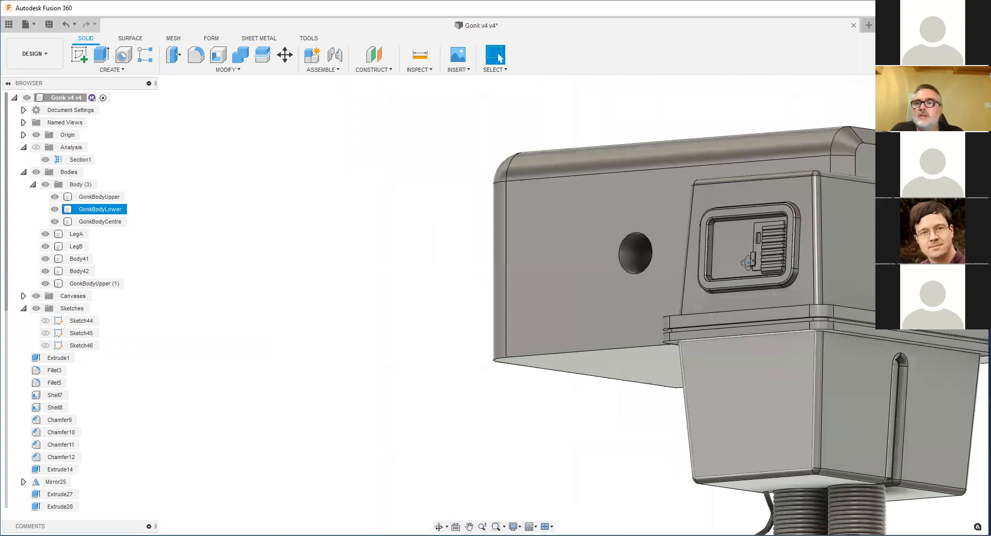
middle_click_drag(846, 304, 756, 257, "shift")
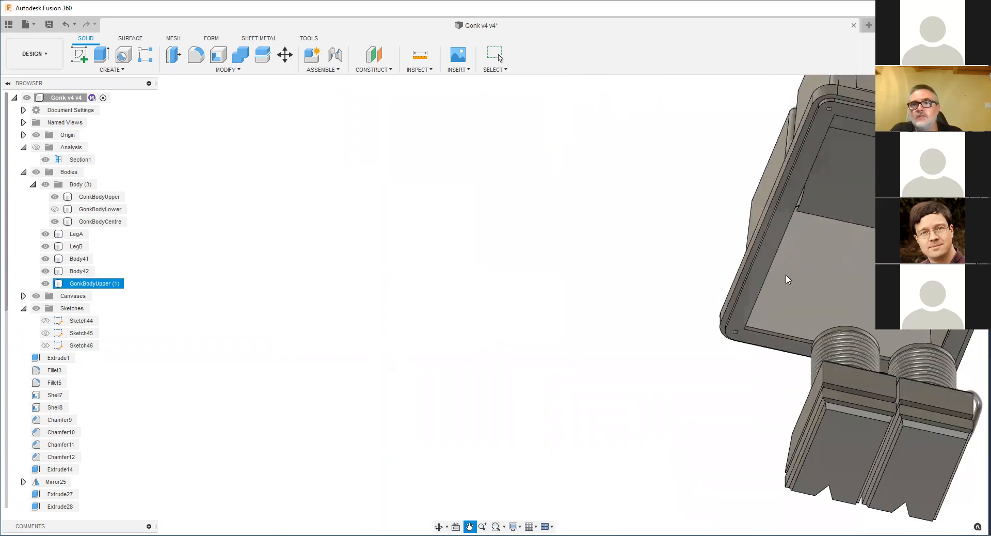
left_click_drag(756, 257, 803, 276, "shift")
middle_click_drag(803, 276, 728, 241, "shift")
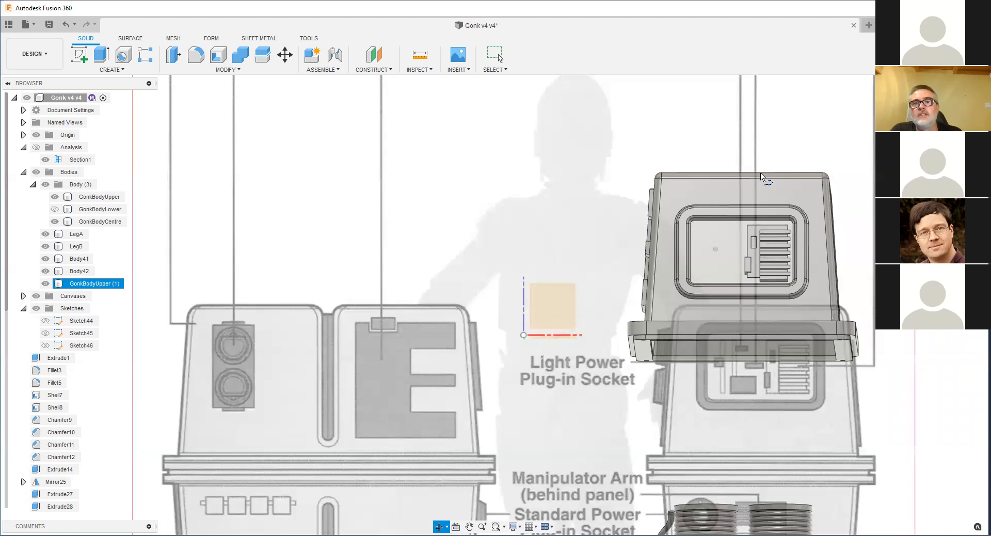
Step: Sketch a rectangle around the access panel on the front origin plane and split the upper body with that rectangle
left_click(535, 289)
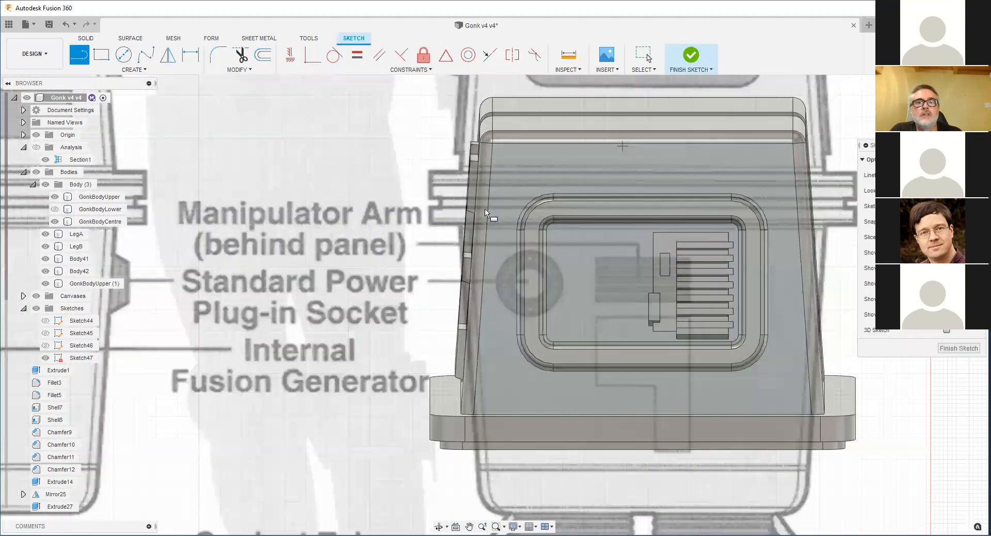
key("r")
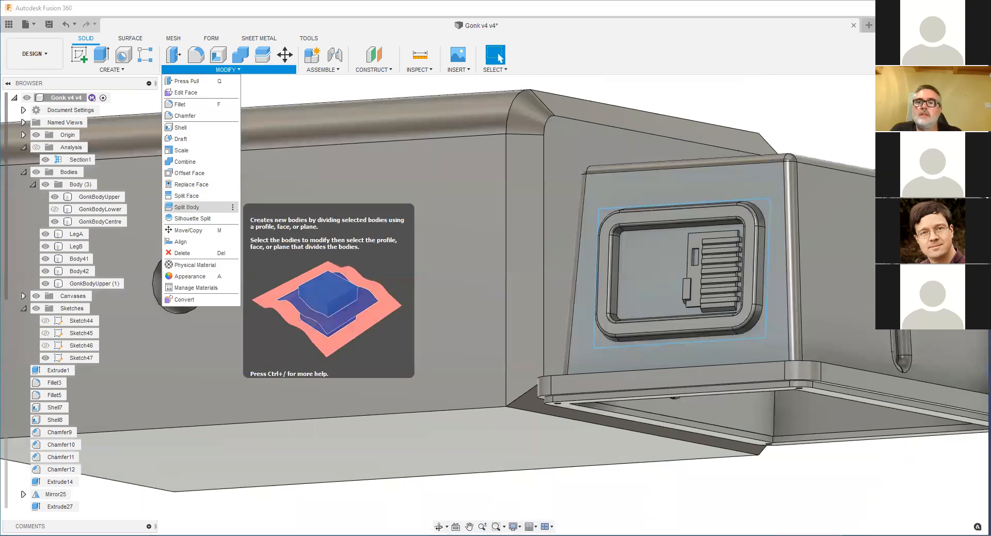
left_click(187, 207)
left_click(766, 198)
left_click(769, 232)
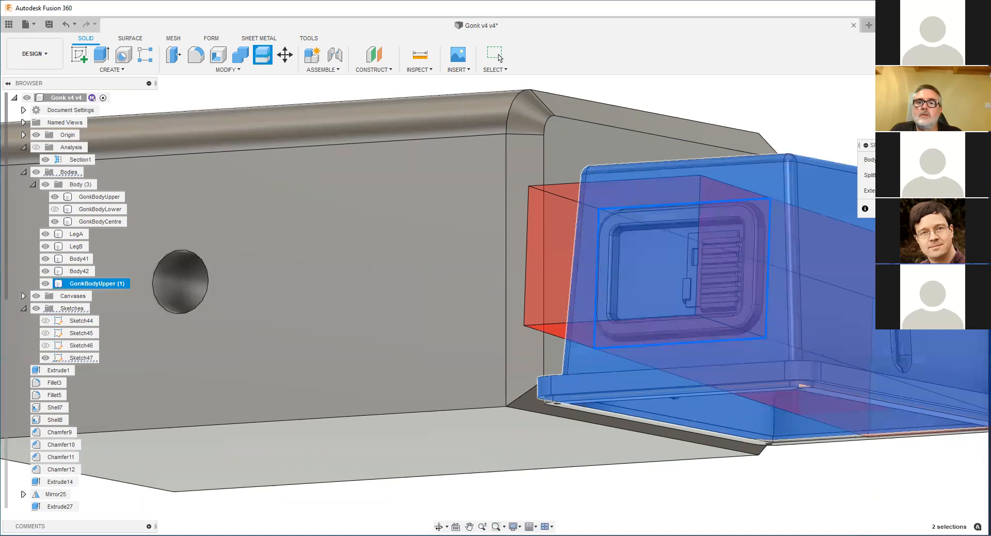
key("Return")
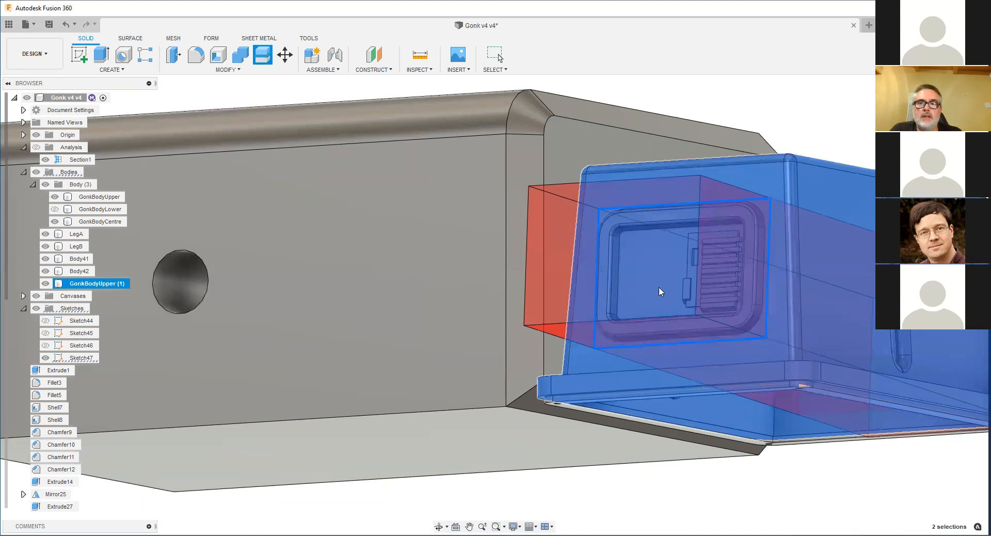
Step: Move the split-off panel body GonkBodyUpper (1) about 8.7 mm upward and slightly sideways on the upper body's front
scroll(518, 283, "up", 3)
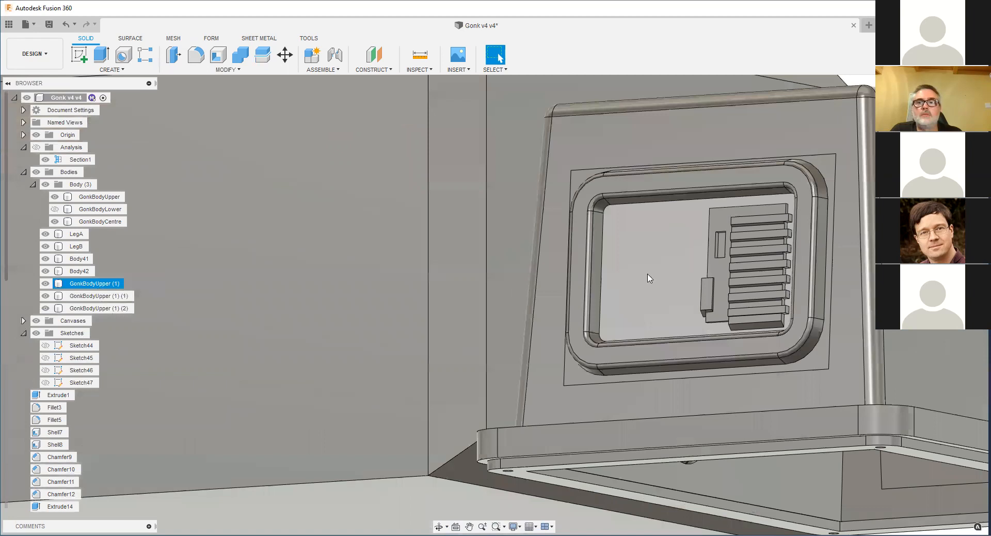
right_click(116, 287)
left_click(158, 289)
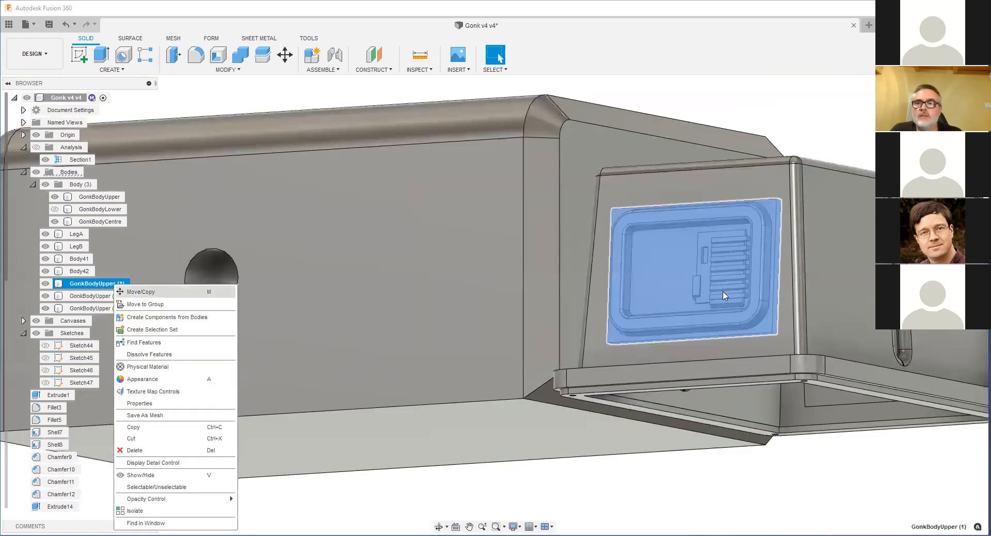
left_click(676, 270)
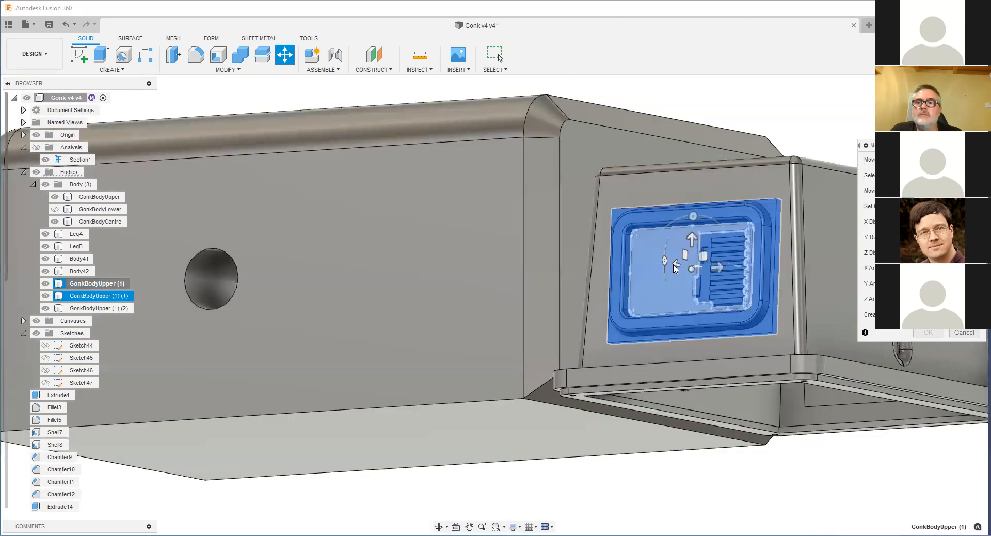
left_click(674, 261)
left_click_drag(673, 234, 674, 209)
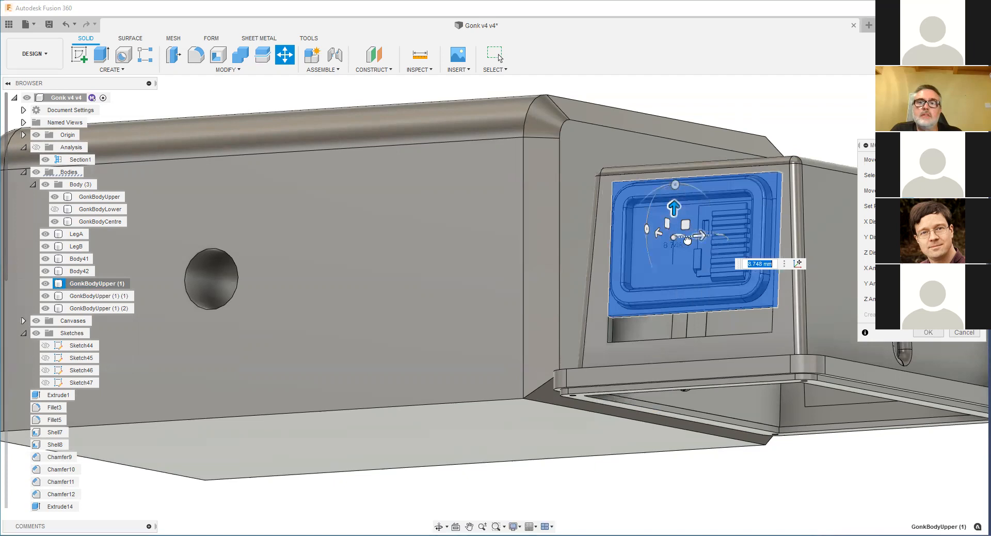
key("Return")
Step: Offset the opening's upper face upward to match the top edge of the raised panel
scroll(784, 191, "up", 8)
middle_click_drag(777, 181, 795, 174, "shift")
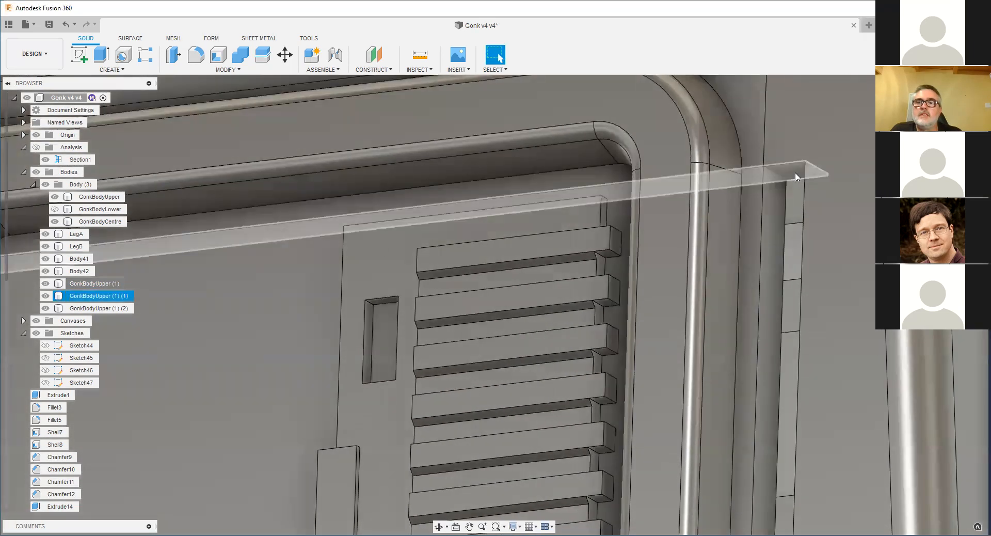
right_click(796, 176)
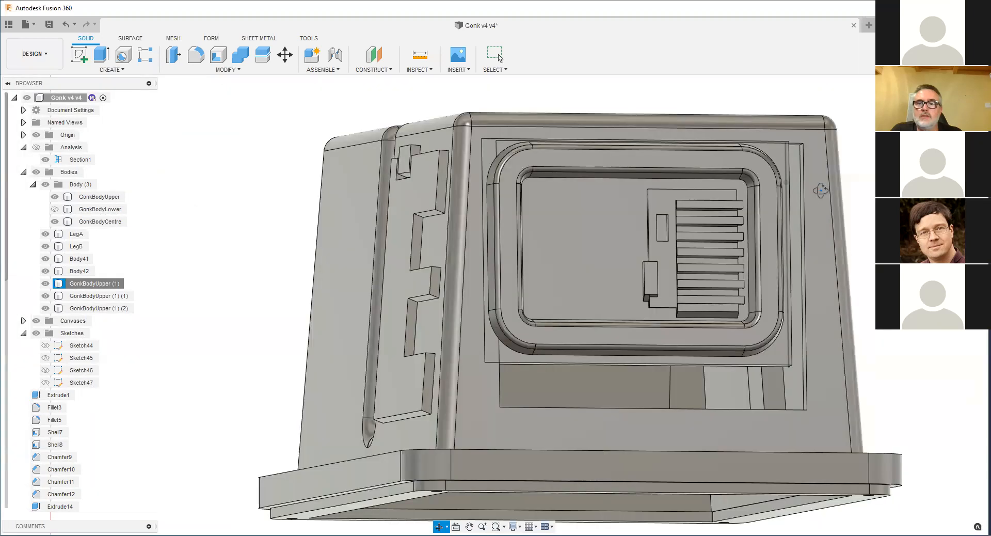
Step: Offset the opening's exposed side face inward until it meets the panel's side edge
scroll(799, 377, "up", 10)
scroll(798, 376, "up", 3)
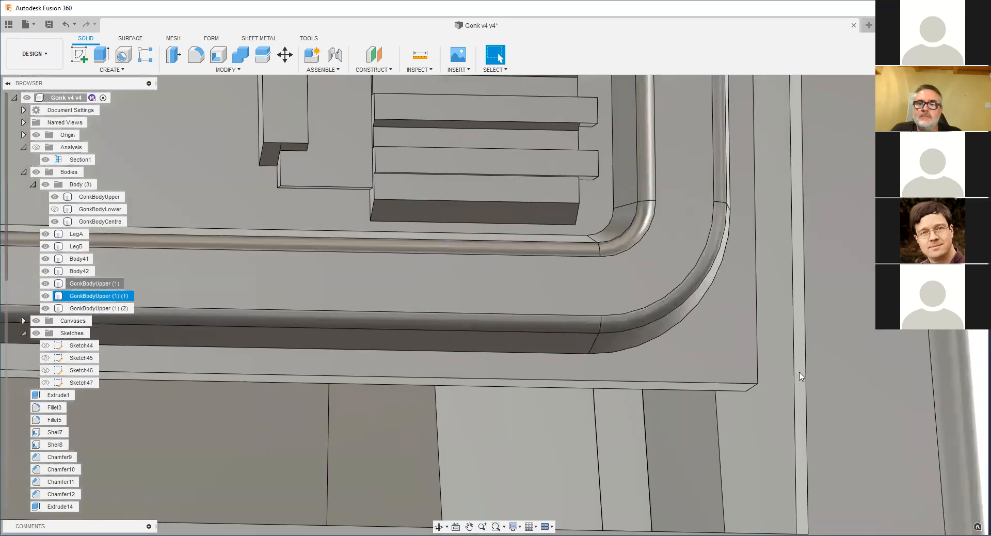
left_click(801, 376)
key("q")
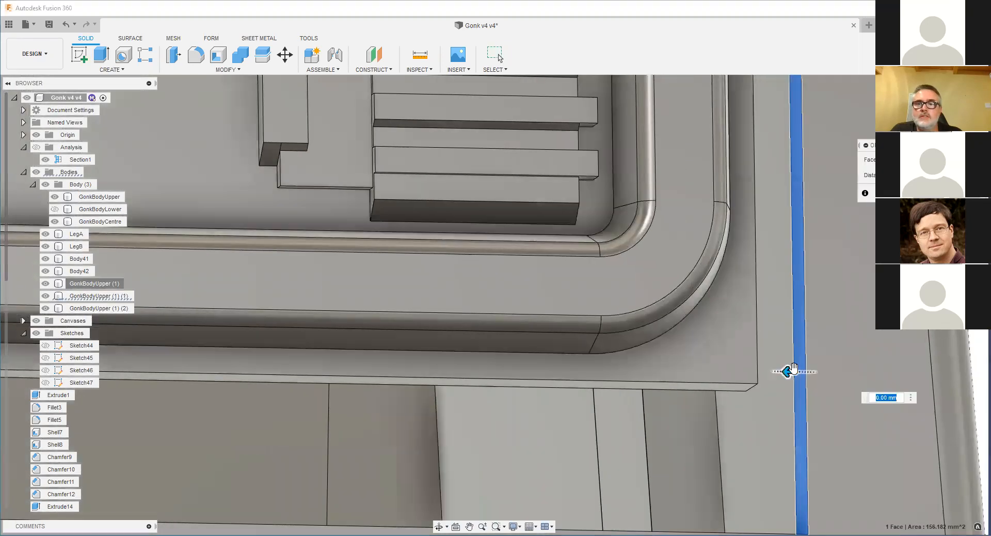
left_click_drag(793, 369, 744, 374)
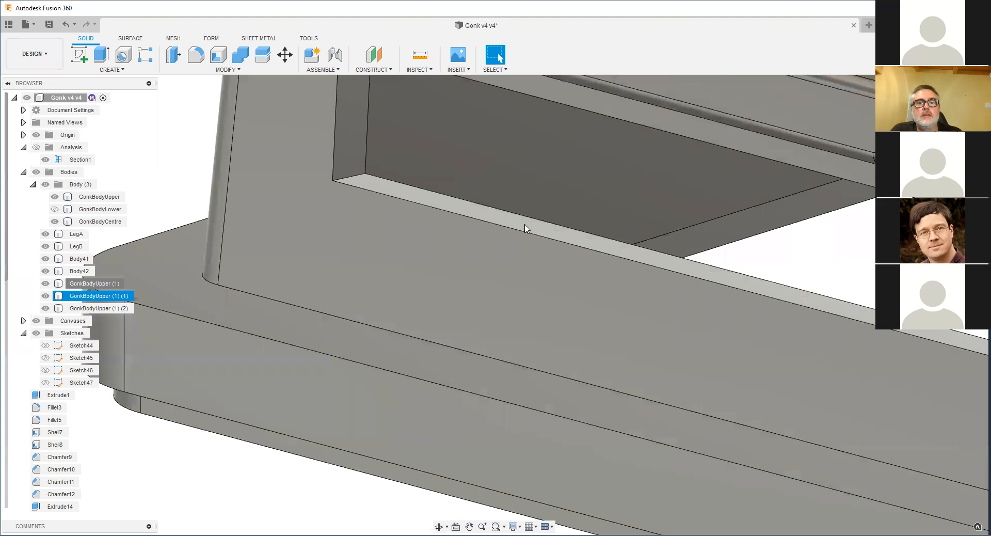
Step: Offset the opening's lower face upward until it closes the gap below the panel
right_click(524, 228)
key("Escape")
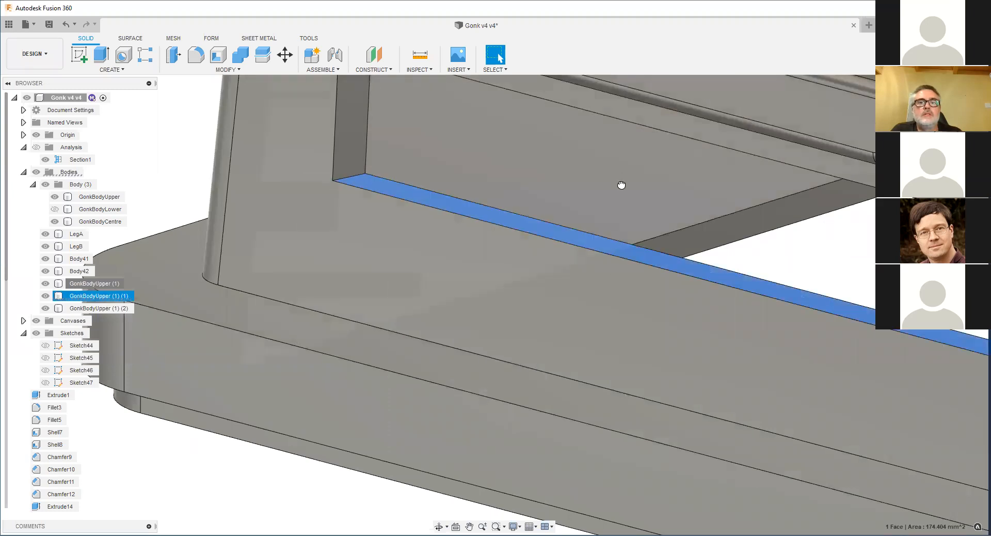
middle_click_drag(620, 225, 705, 229, "shift")
scroll(660, 230, "down", 4)
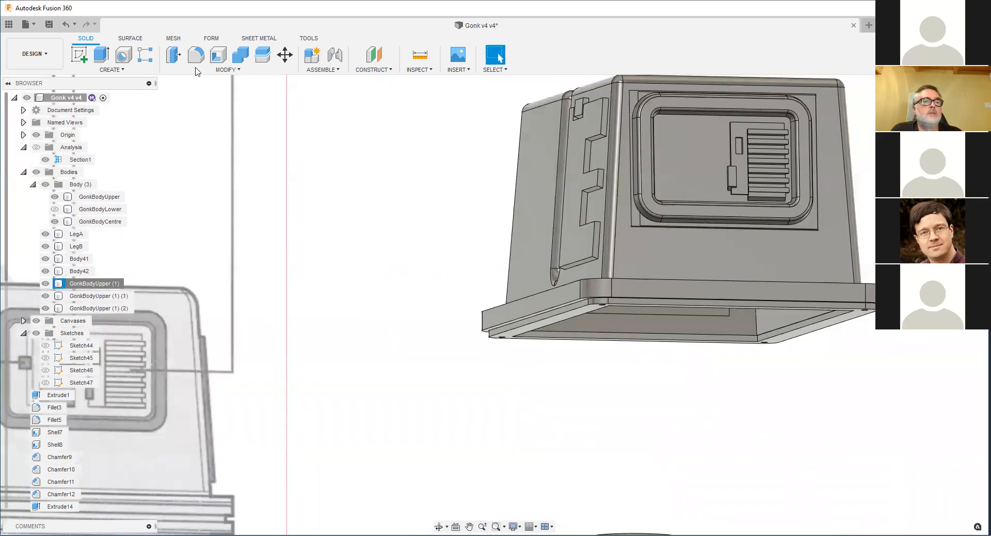
Step: Combine the repositioned access panel body with the surrounding upper body shell
left_click(227, 69)
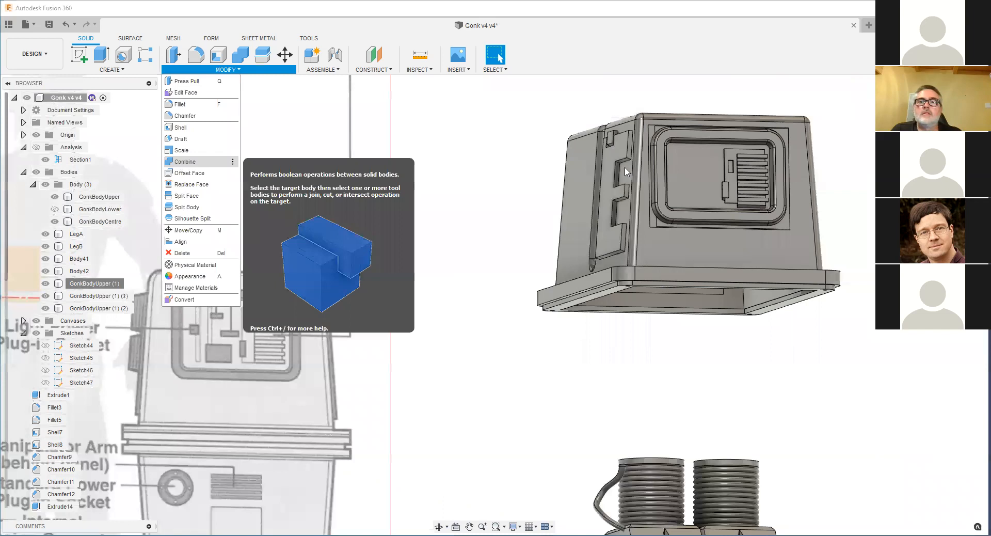
left_click(186, 161)
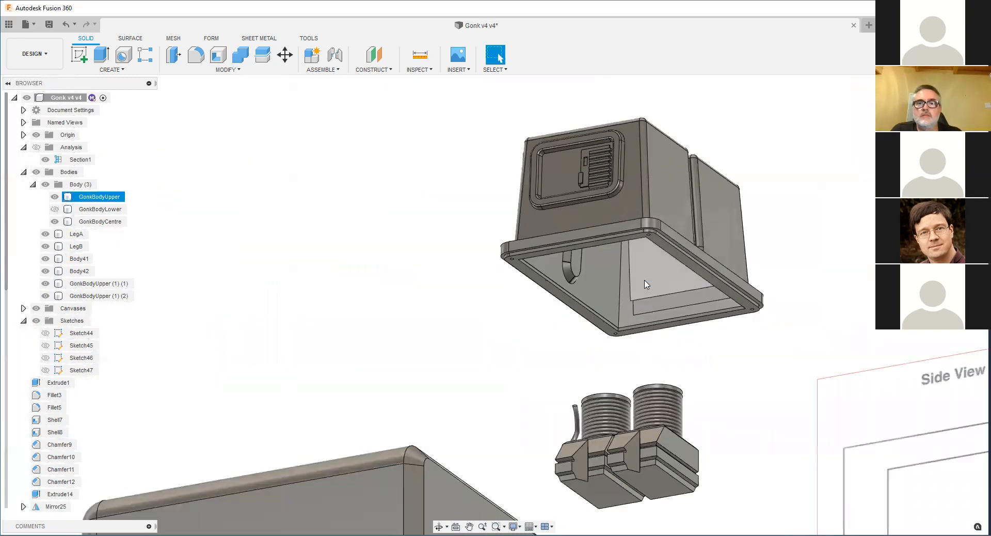
Step: Join the GonkBodyUpper body with its two split pieces, GonkBodyUpper (1) (1) and GonkBodyUpper (1) (2), into one body
middle_click_drag(645, 282, 533, 246, "shift")
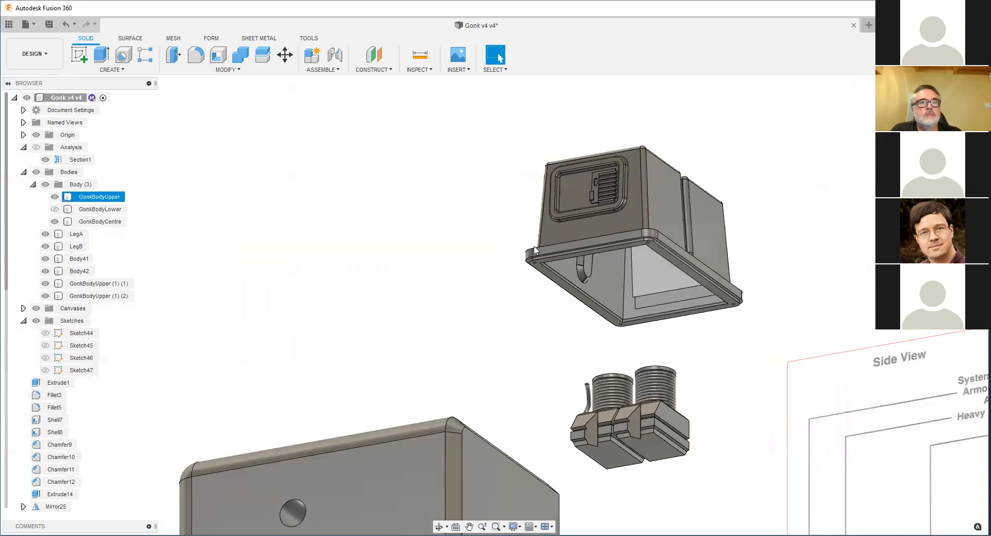
left_click(237, 72)
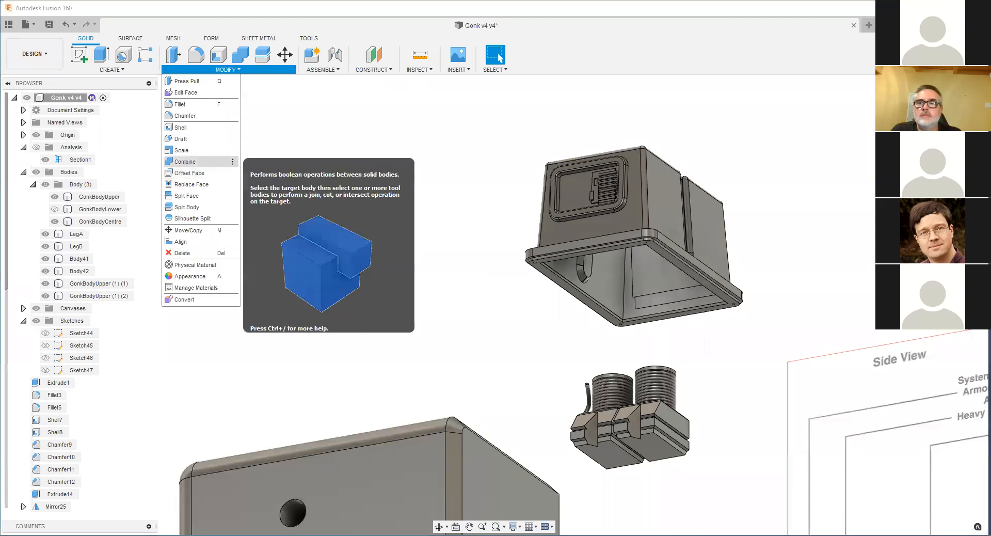
left_click(185, 162)
left_click(594, 254)
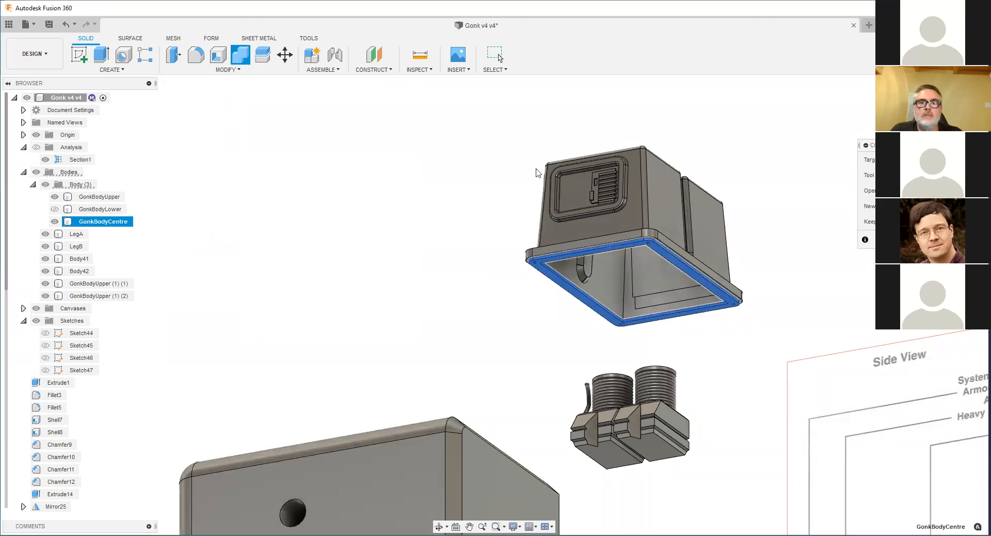
left_click(633, 264)
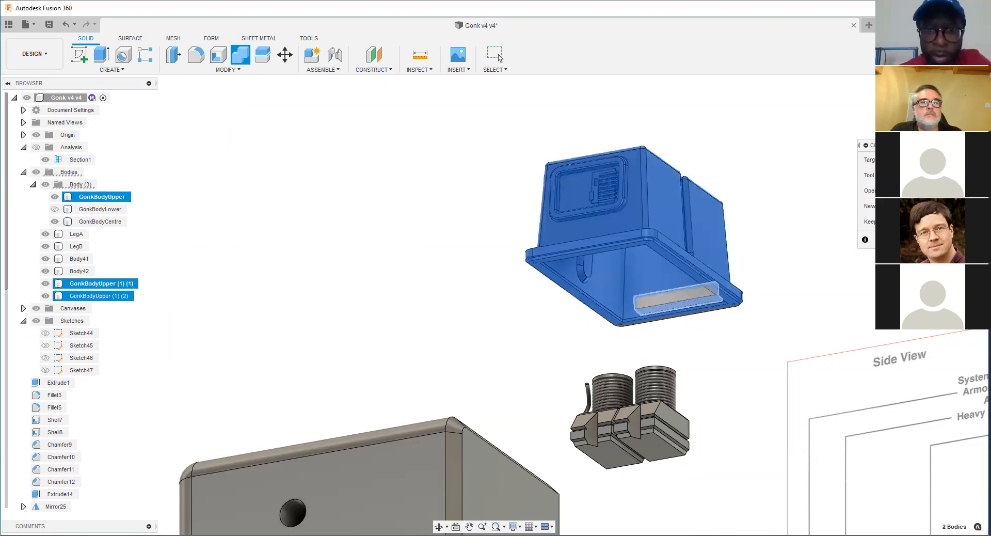
left_click(655, 305)
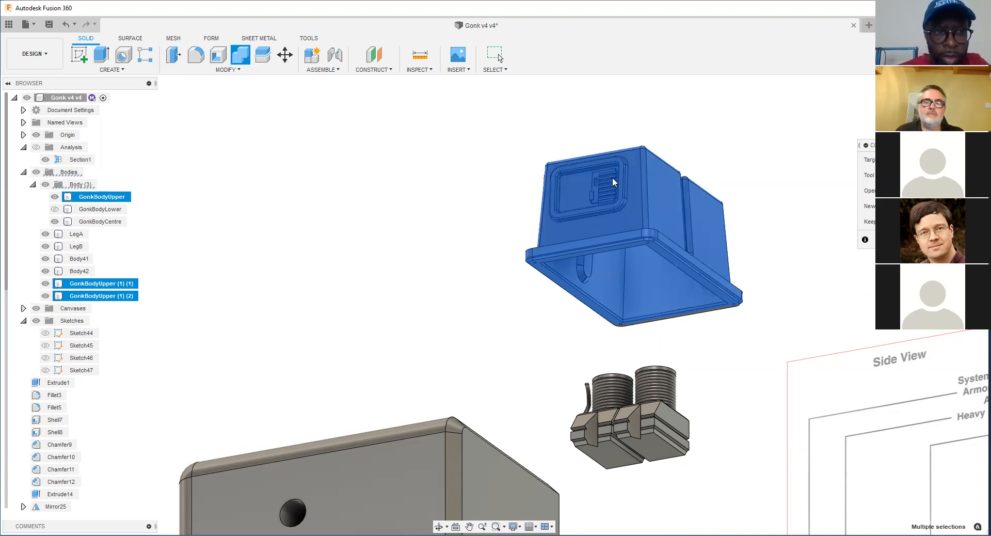
key("Return")
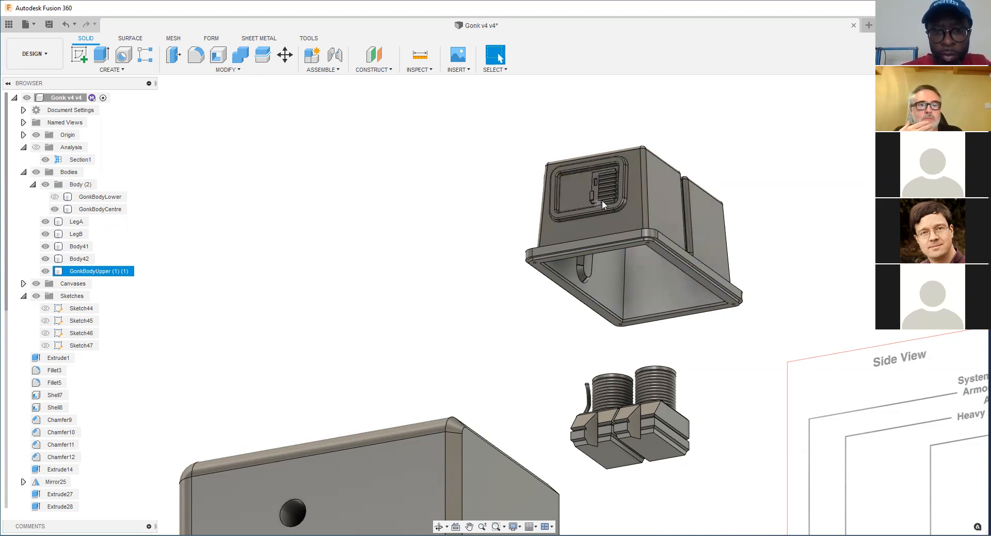
Step: Check the rejoined upper body from the outside and make the GonkBodyLower body visible
scroll(602, 200, "up", 3)
middle_click_drag(601, 199, 677, 220)
scroll(671, 191, "up", 2)
scroll(677, 218, "down", 5)
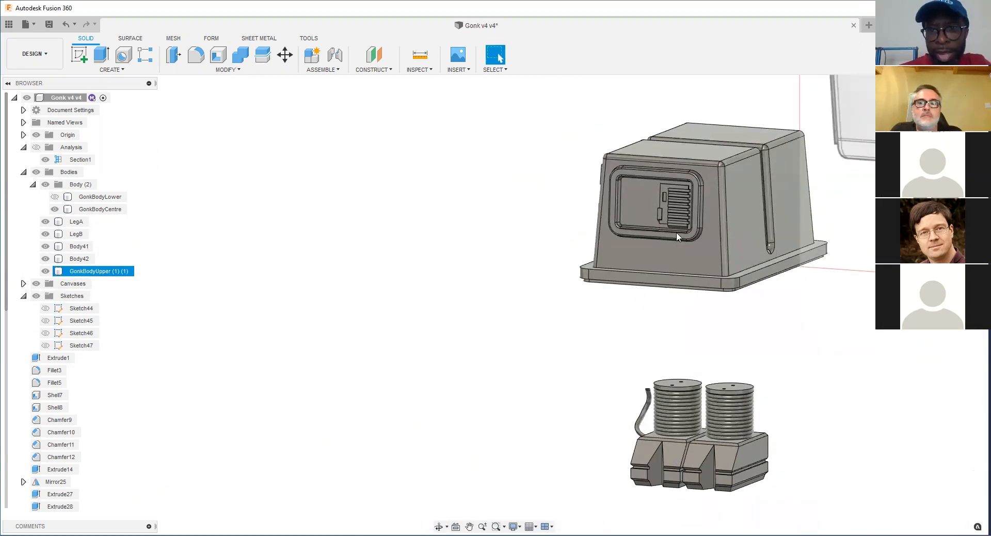
scroll(680, 208, "up", 2)
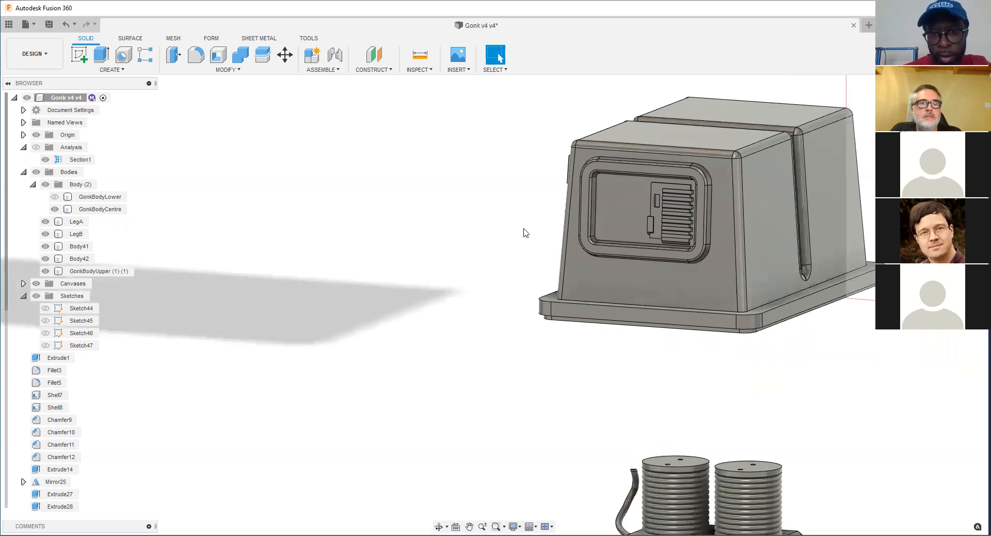
scroll(686, 362, "down", 3)
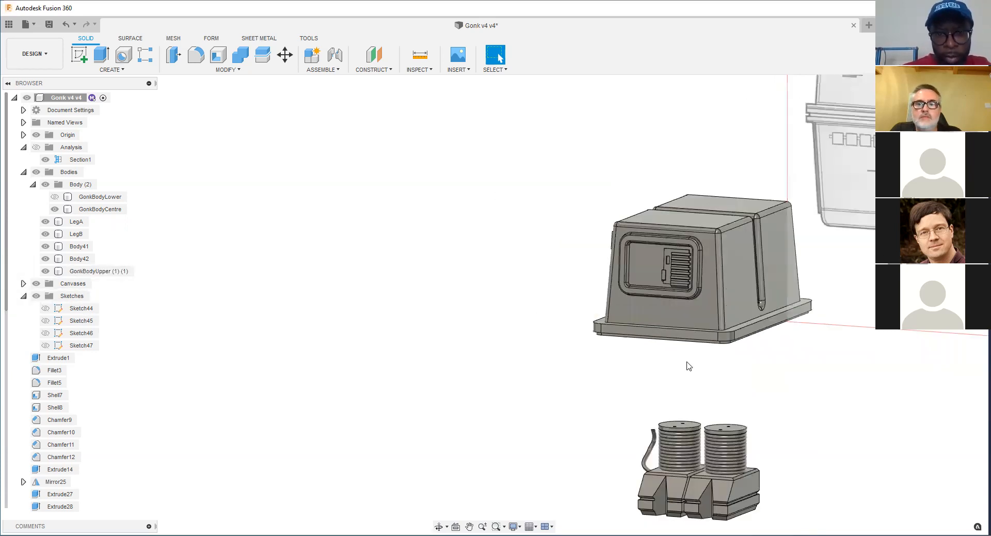
left_click(50, 199)
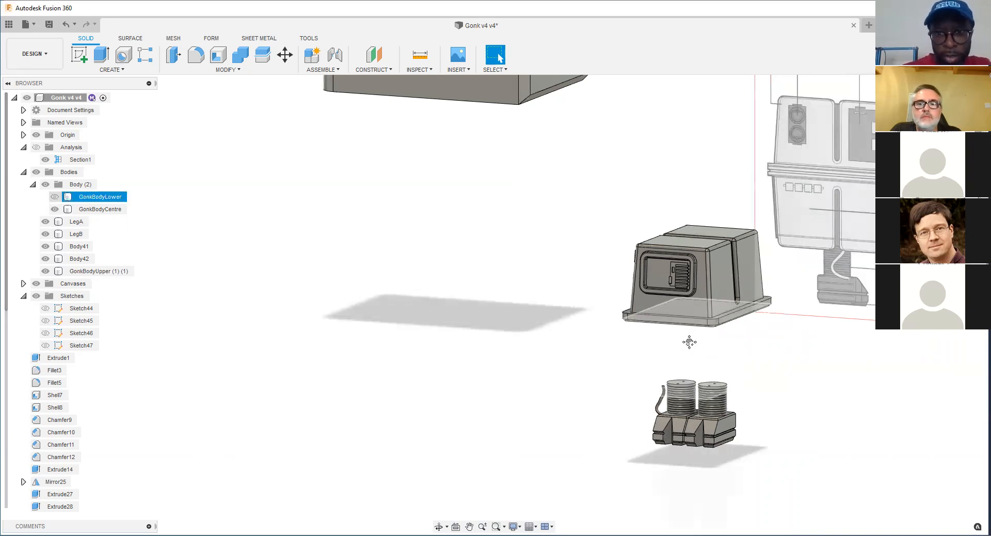
Step: Examine the rim where the upper and lower bodies meet, including the underside face of the lower body's rim
scroll(689, 341, "up", 5)
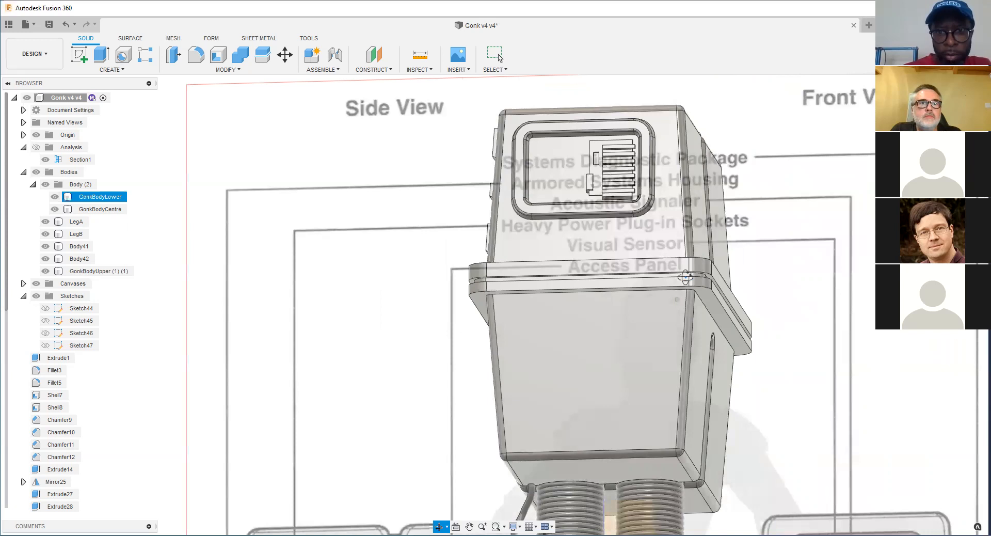
scroll(684, 277, "up", 4)
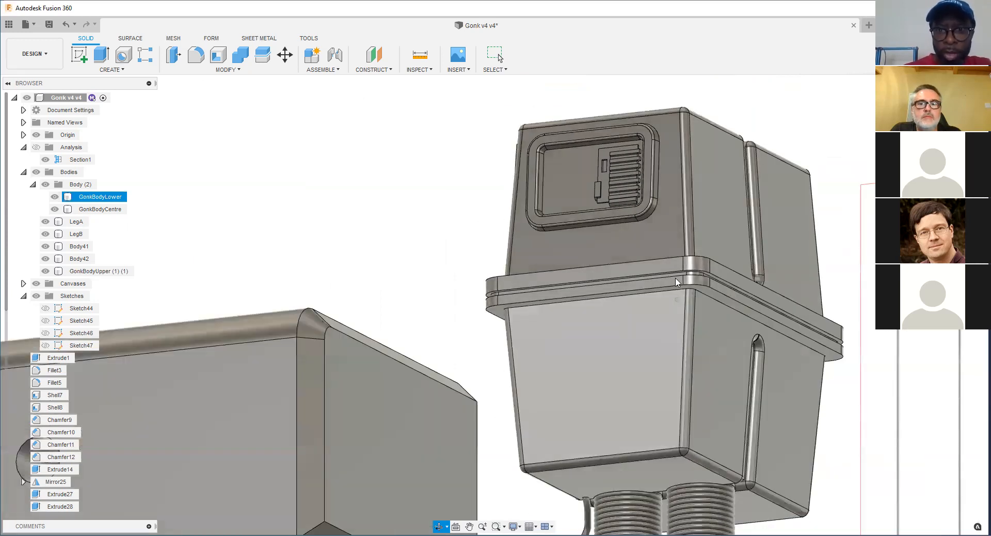
scroll(675, 277, "up", 3)
scroll(698, 294, "up", 3)
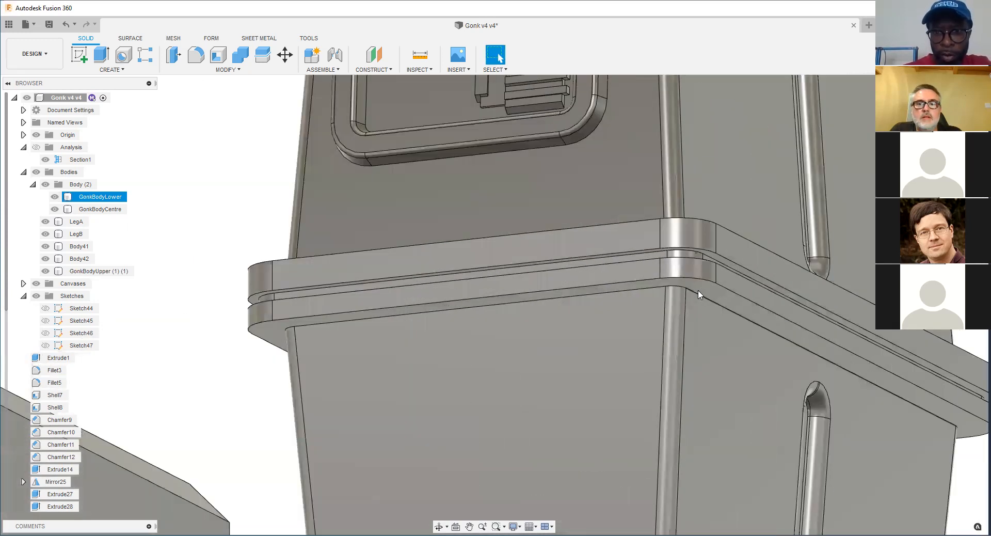
scroll(703, 287, "down", 5)
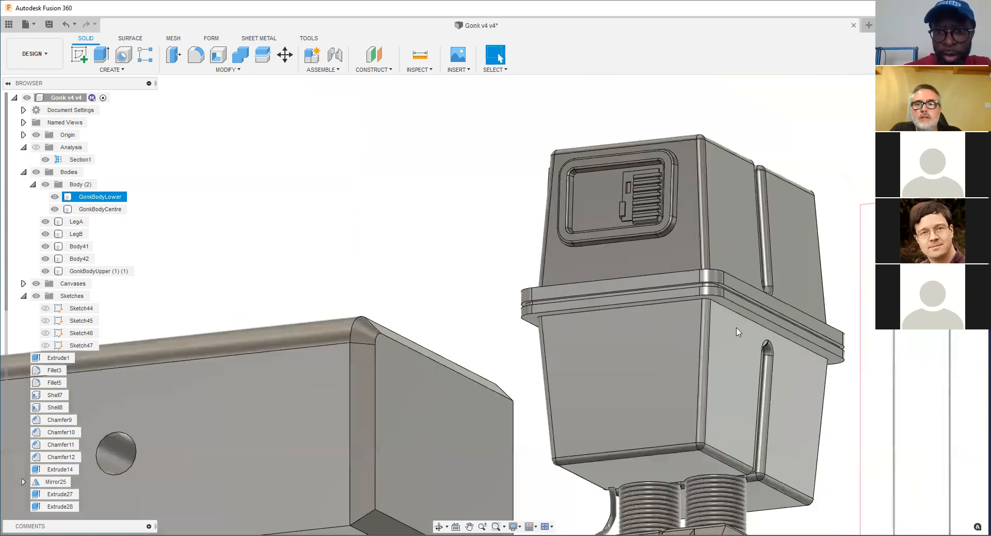
scroll(742, 331, "up", 5)
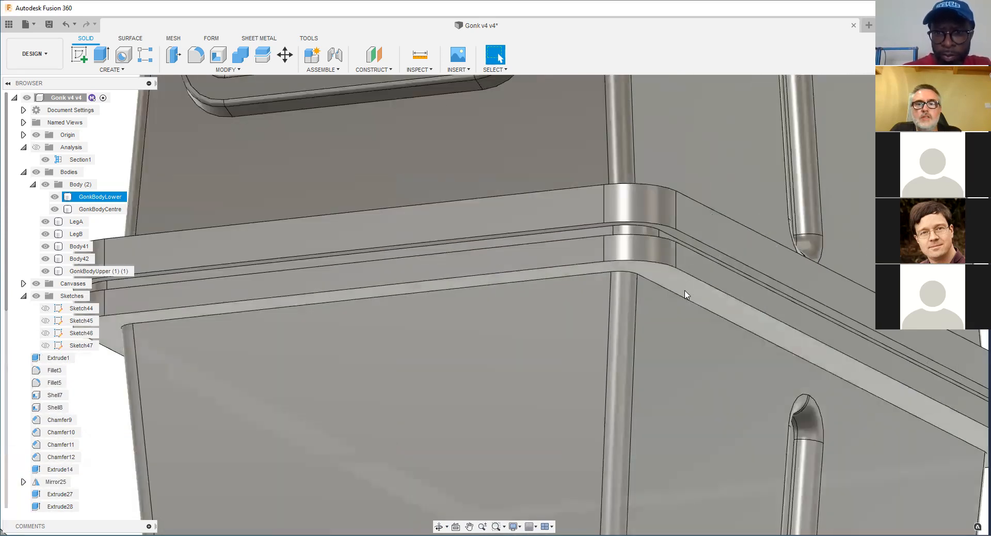
left_click(695, 291)
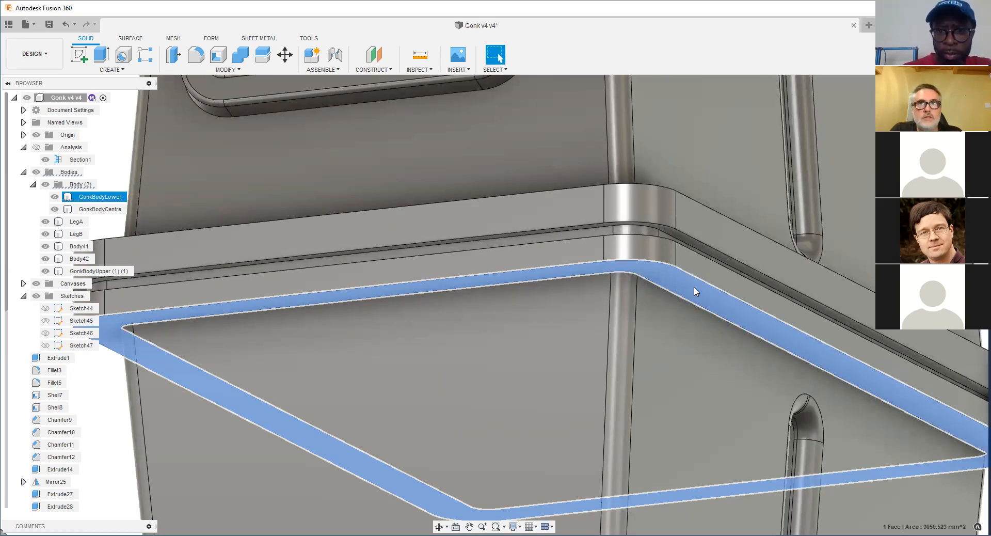
scroll(695, 291, "down", 10)
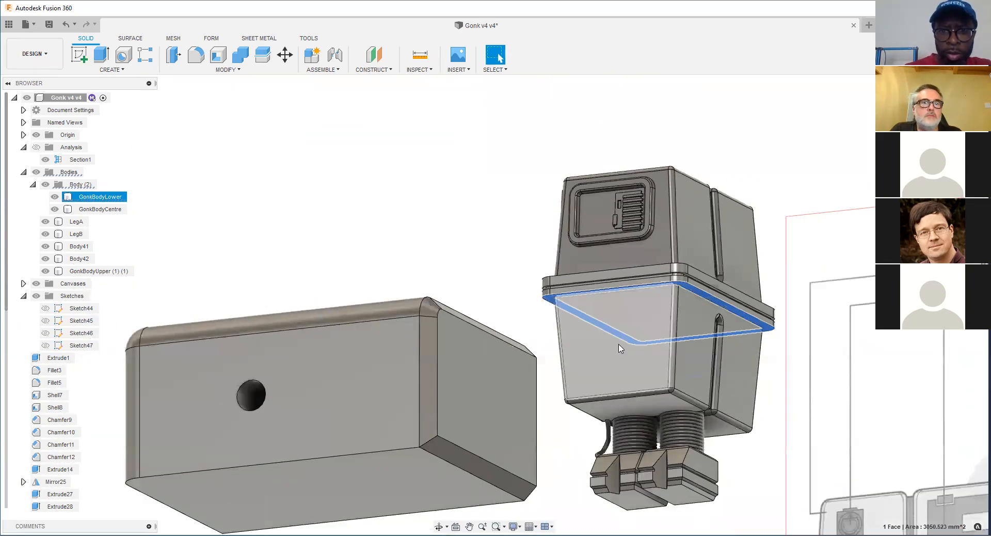
left_click(226, 69)
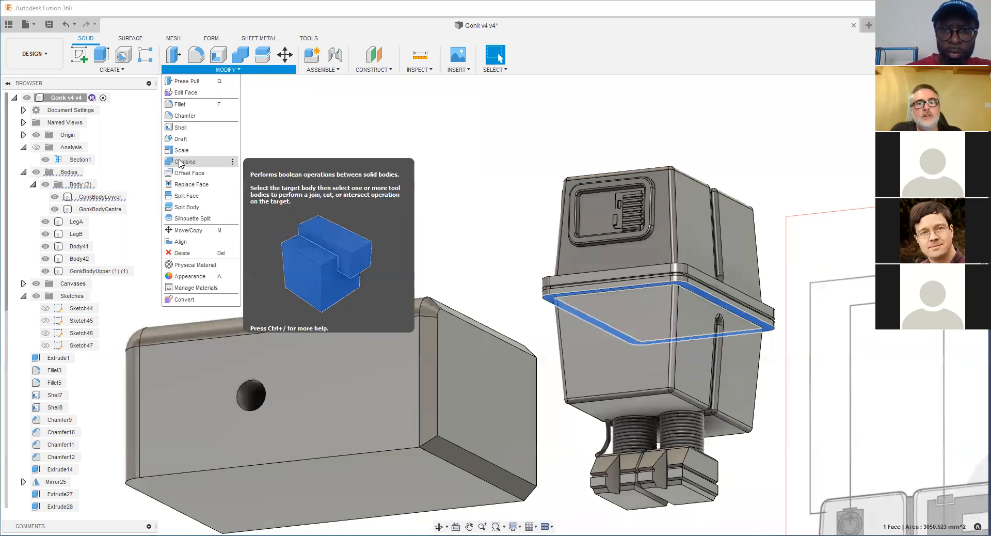
left_click(182, 161)
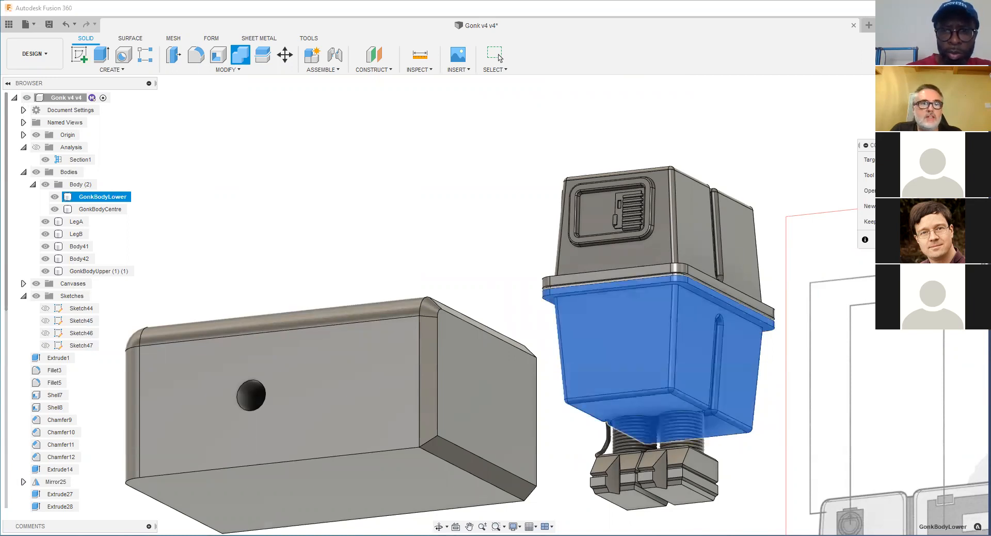
key("Escape")
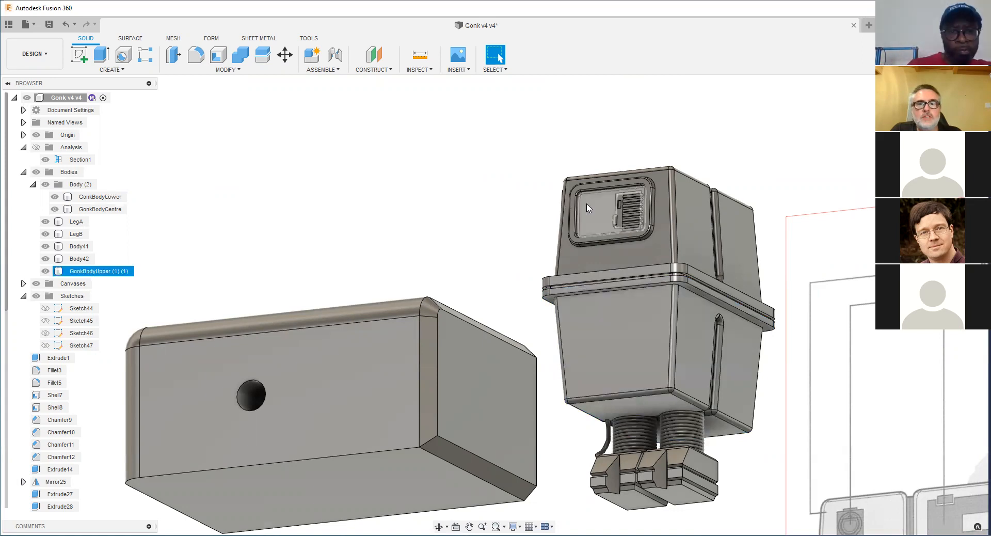
Step: Examine the assembled droid body, including the access panel, the rims and the side grooves
middle_click_drag(586, 226, 586, 226, "shift")
left_click_drag(586, 226, 593, 261, "shift")
middle_click_drag(593, 260, 587, 234, "shift")
scroll(587, 233, "down", 4)
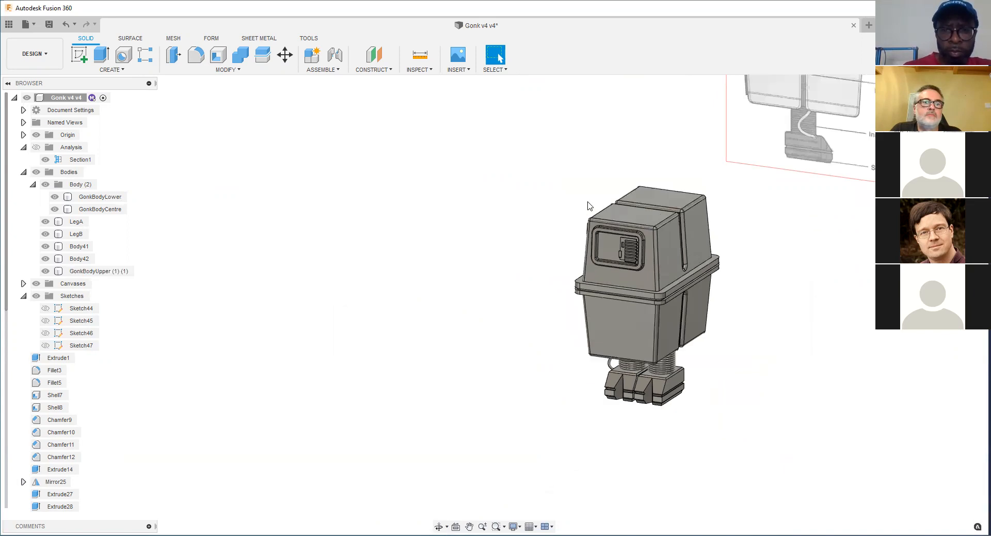
scroll(587, 202, "up", 2)
scroll(587, 202, "up", 3)
scroll(601, 274, "down", 3)
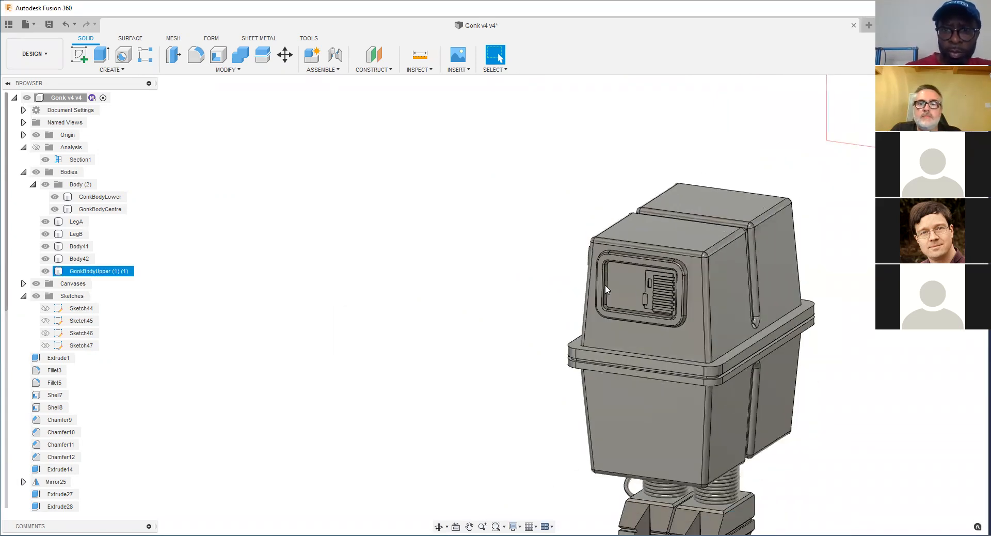
scroll(737, 334, "up", 1)
scroll(737, 333, "up", 2)
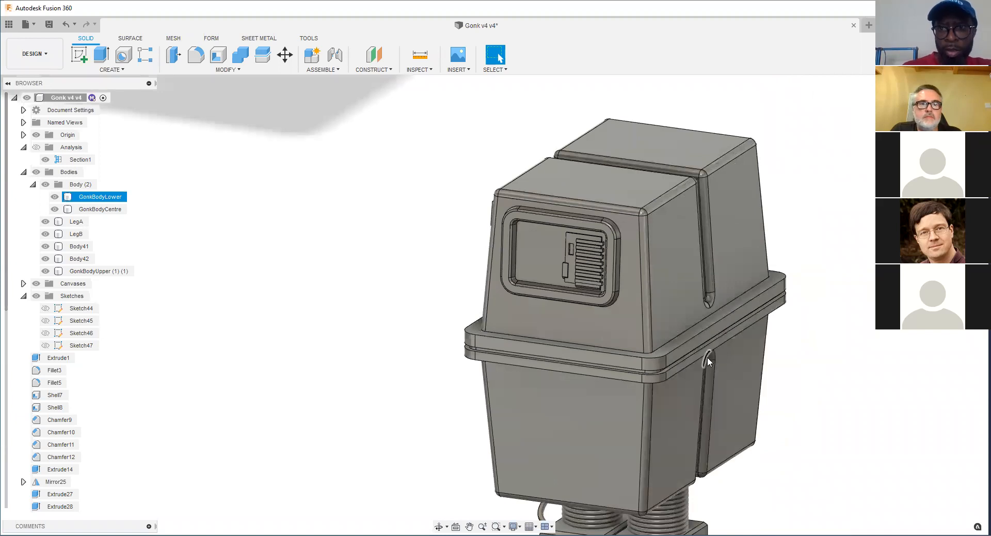
mouse_move(683, 341)
middle_mouse_down("shift")
mouse_move(665, 315)
mouse_move(649, 326)
mouse_move(689, 322)
mouse_move(707, 331)
mouse_move(700, 343)
middle_mouse_up("shift")
scroll(650, 327, "up", 5)
scroll(695, 338, "down", 4)
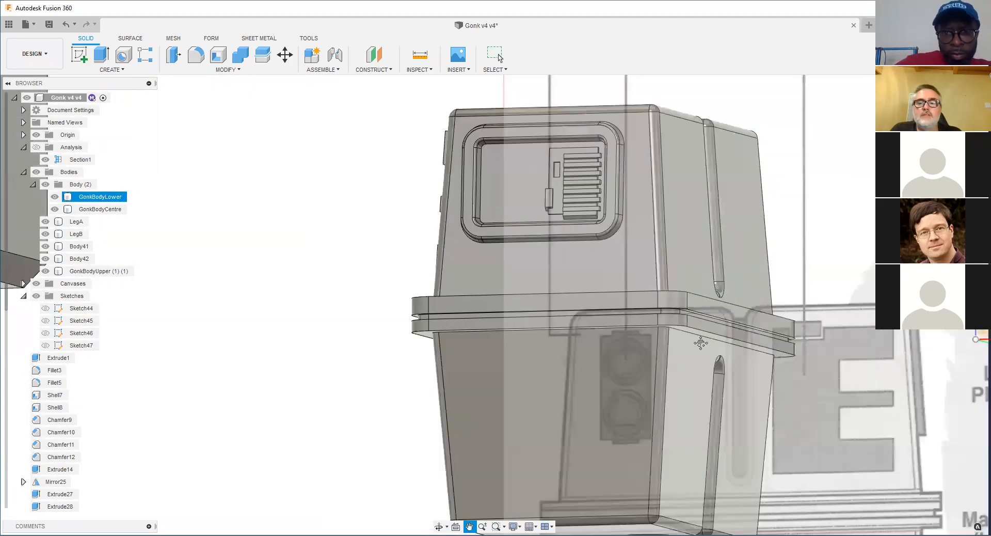
Step: Construct a midplane between the two opposite side faces of the lower body's rim
middle_click_drag(711, 298, 692, 290, "shift")
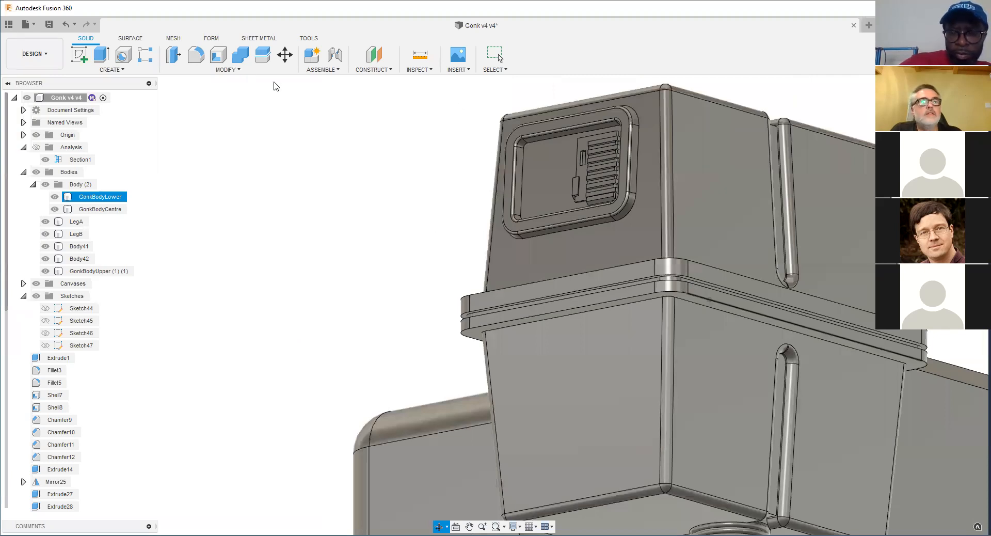
left_click(377, 70)
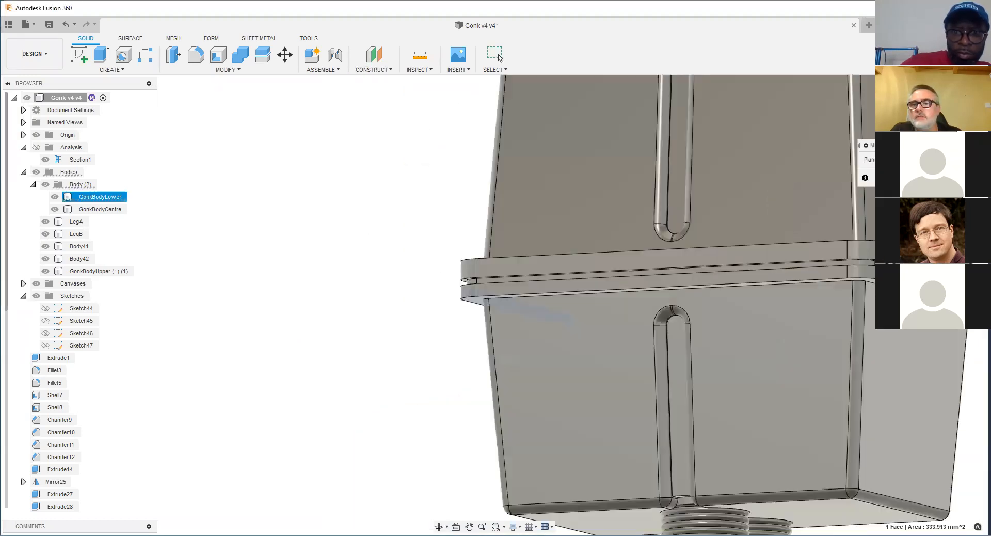
left_click(667, 294)
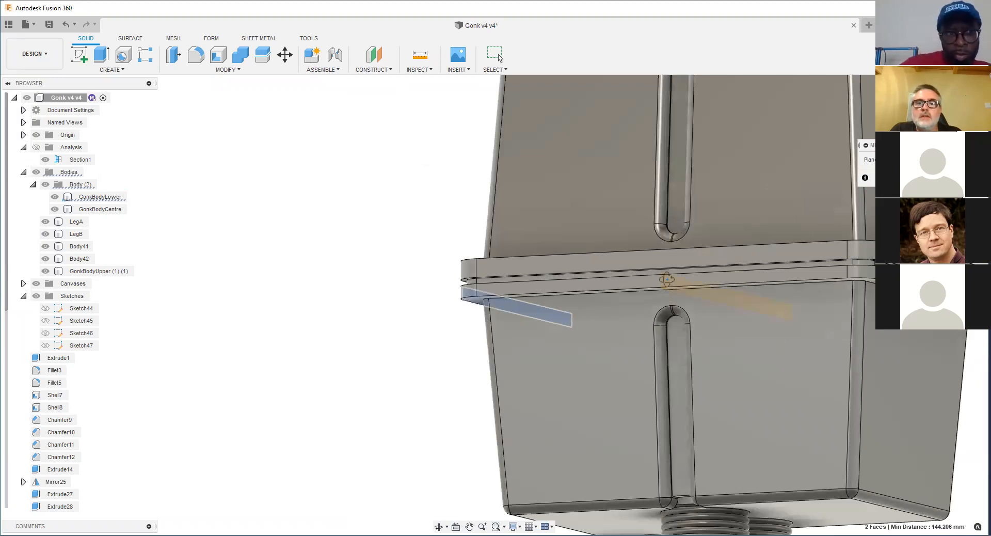
key("Return")
Step: Start a sketch on the midplane that runs through the lower body's rim
scroll(672, 283, "up", 5)
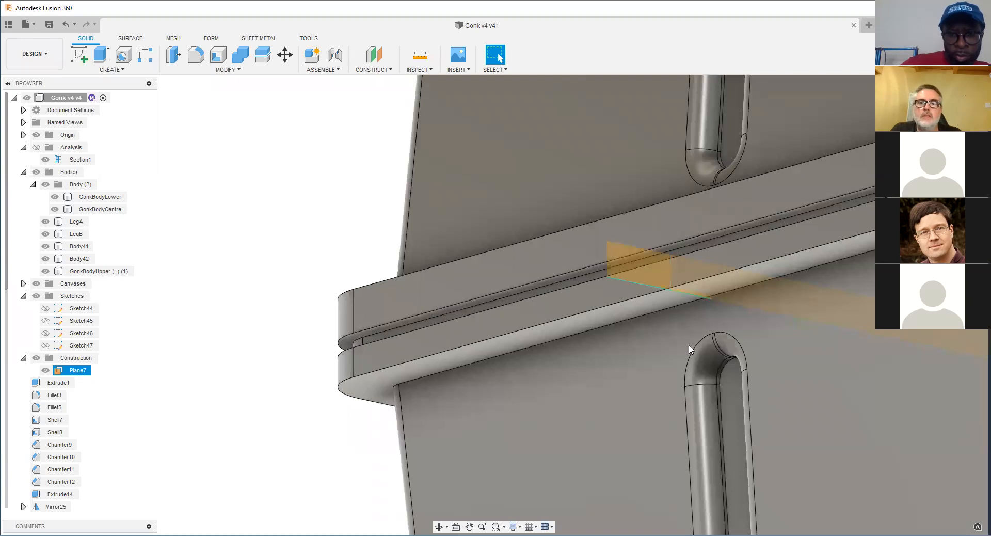
middle_click_drag(750, 345, 794, 341, "shift")
scroll(794, 341, "down", 3)
scroll(825, 338, "down", 2)
left_click(955, 106)
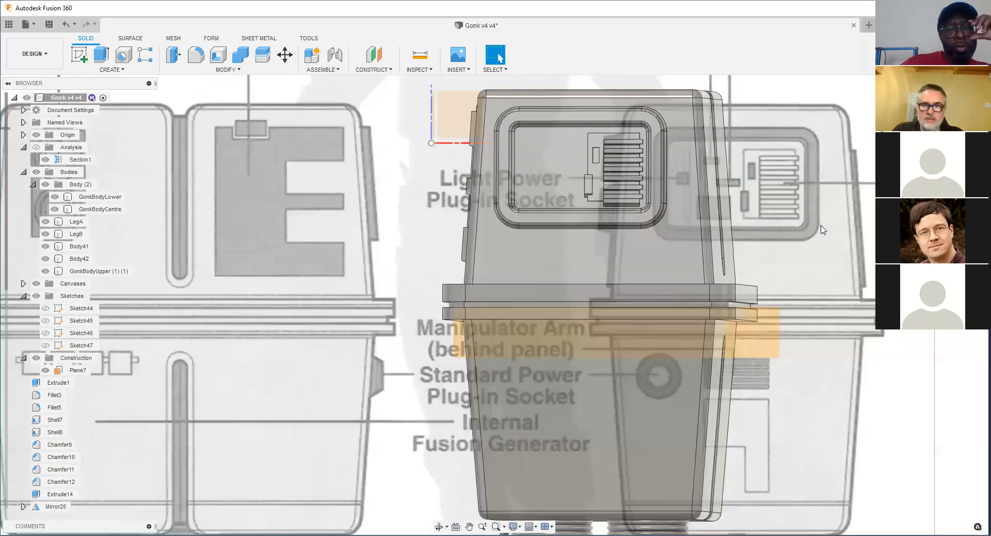
left_click(728, 333)
mouse_move(488, 299)
middle_mouse_down()
mouse_move(606, 260)
mouse_move(666, 282)
middle_mouse_up()
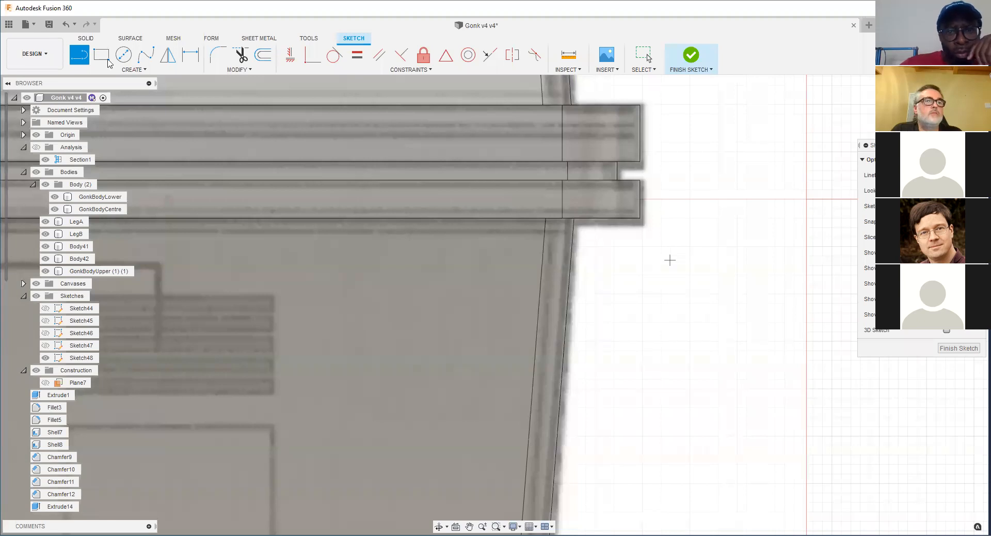
Step: Project the lower body's slanted outer wall edge and the rim's underside edge into the sketch
left_click(135, 69)
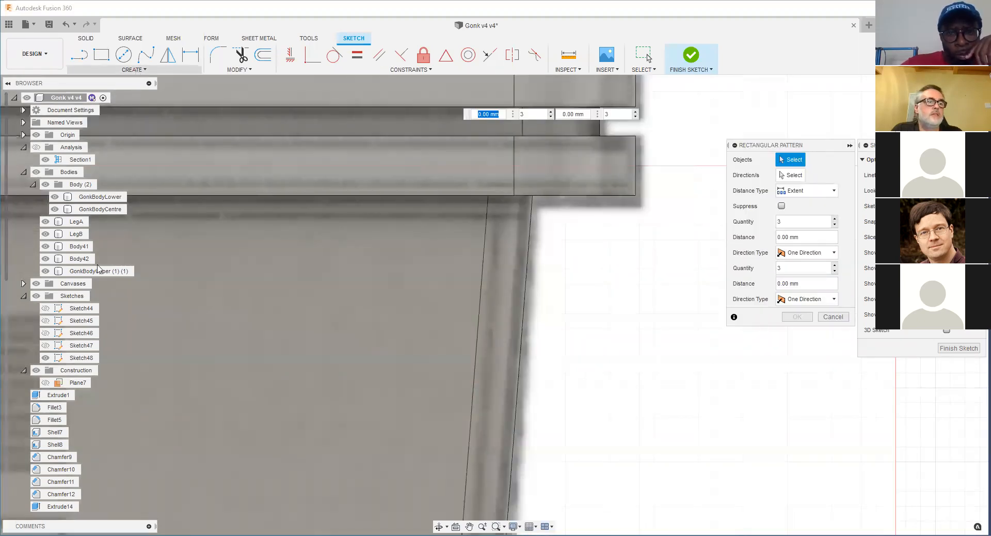
mouse_move(105, 258)
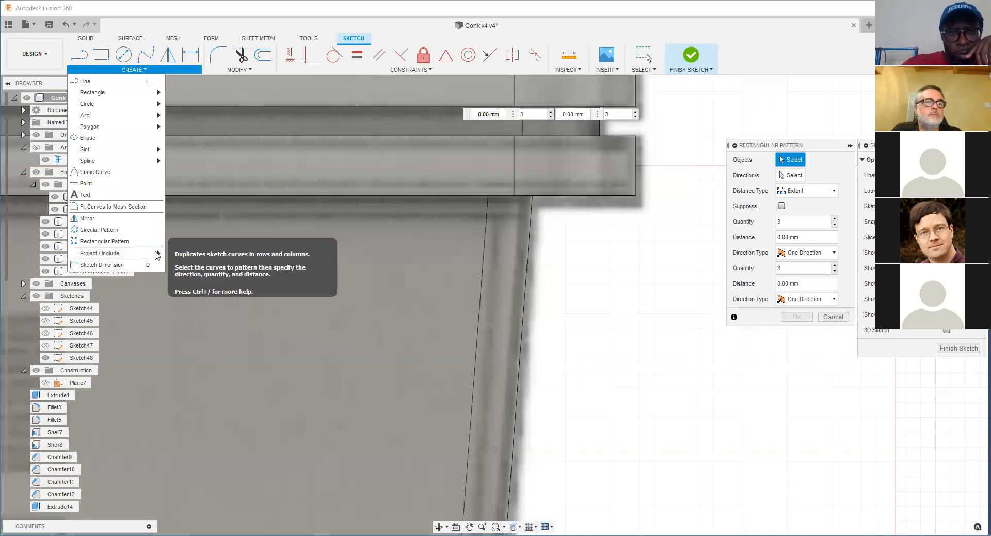
mouse_move(156, 253)
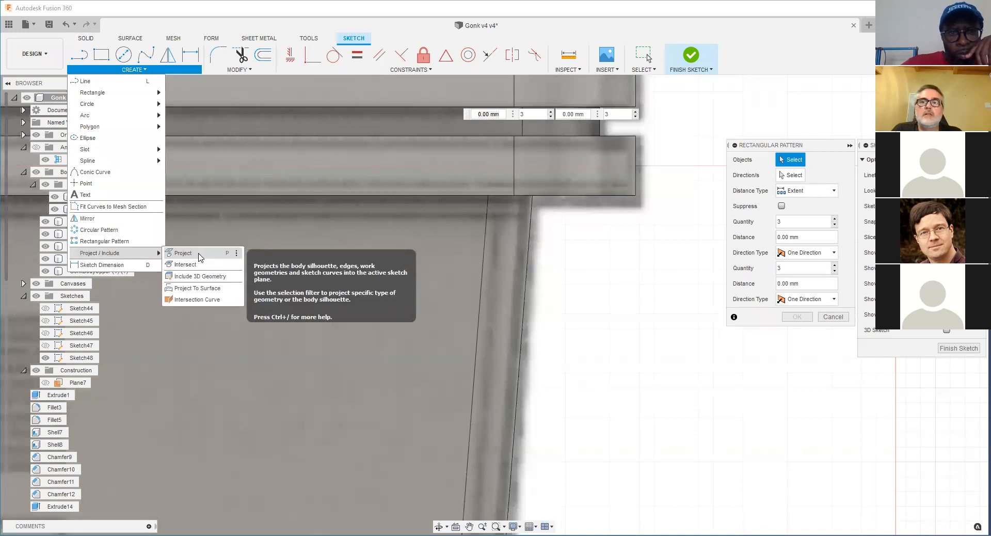
left_click(200, 254)
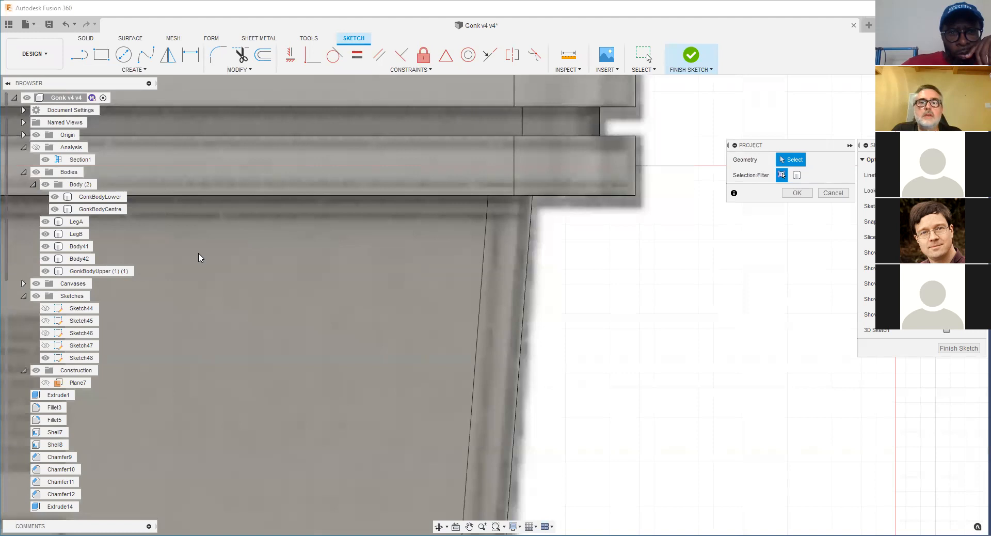
left_click(528, 230)
left_click(563, 196)
left_click(795, 192)
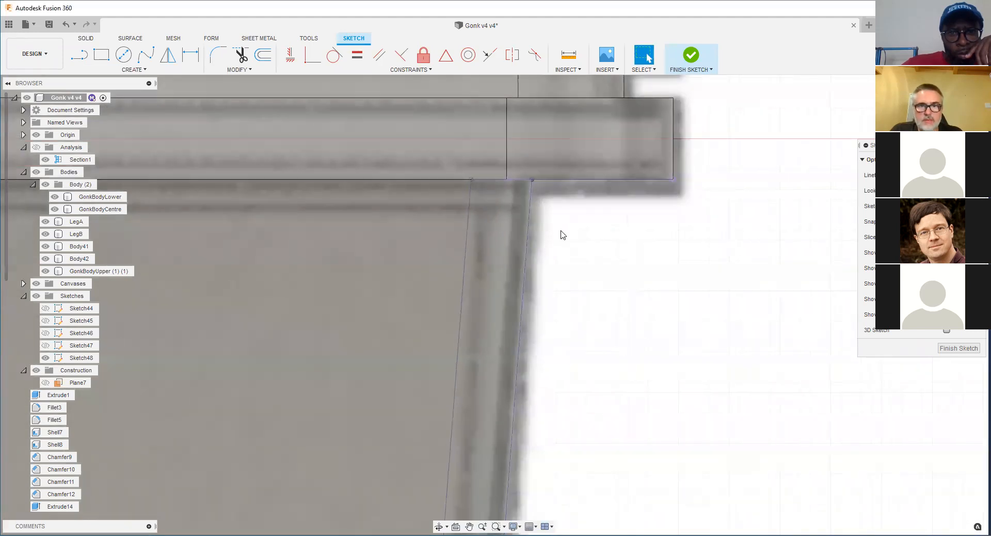
Step: Sketch a diagonal line from the rim's underside down to the lower body's slanted outer wall
key("l")
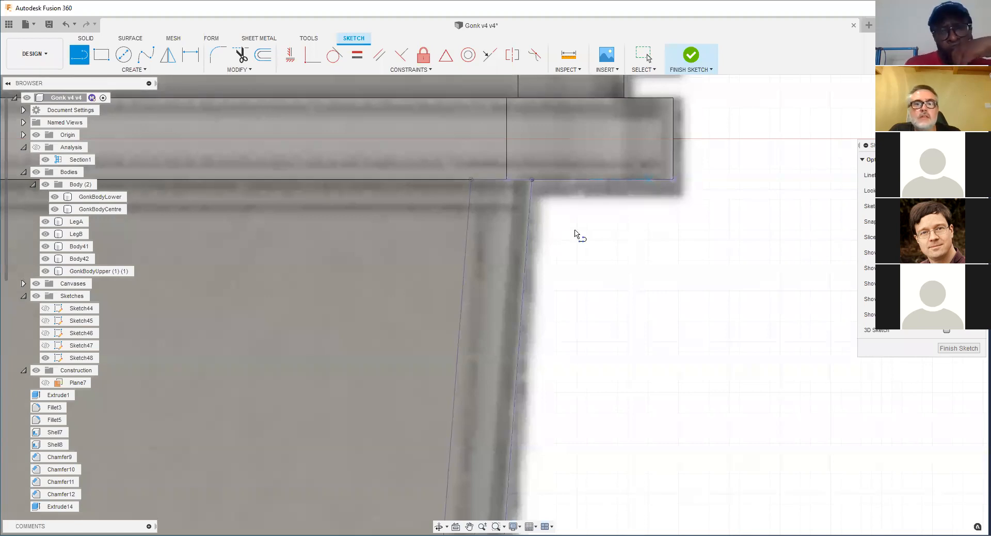
left_click(526, 276)
scroll(528, 257, "up", 3)
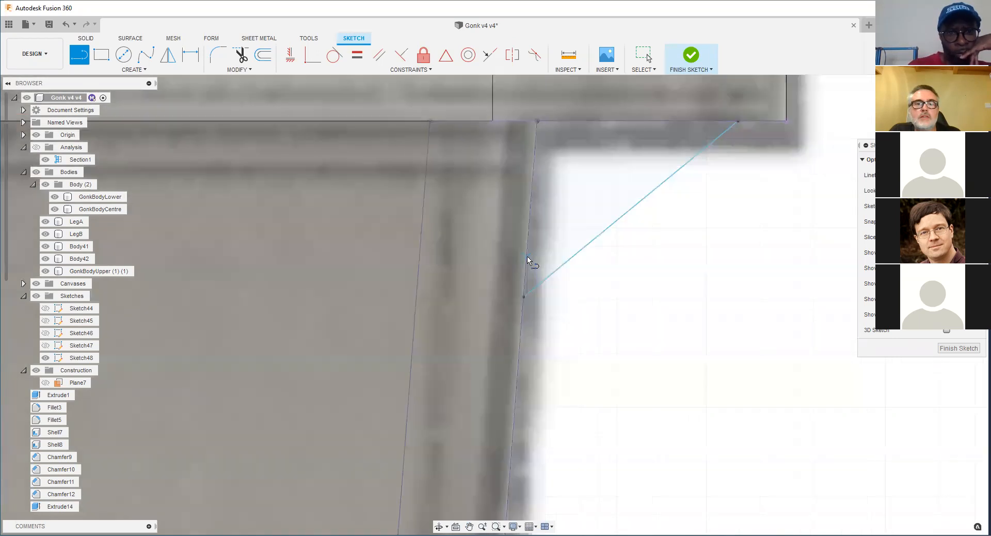
Step: Add stepped notch lines along the wall and a line just under the rim to the triangular profile, and finish the sketch
left_click(531, 200)
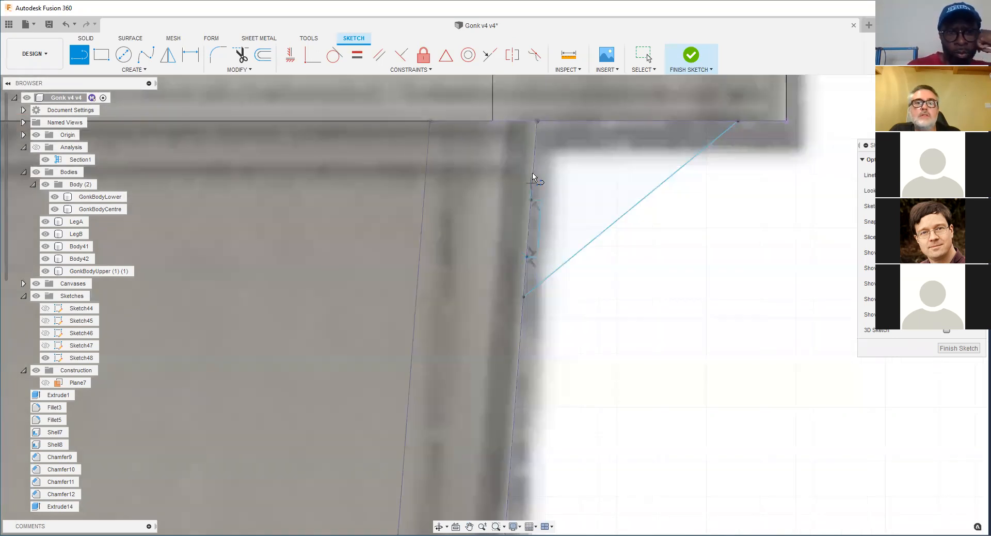
left_click(532, 172)
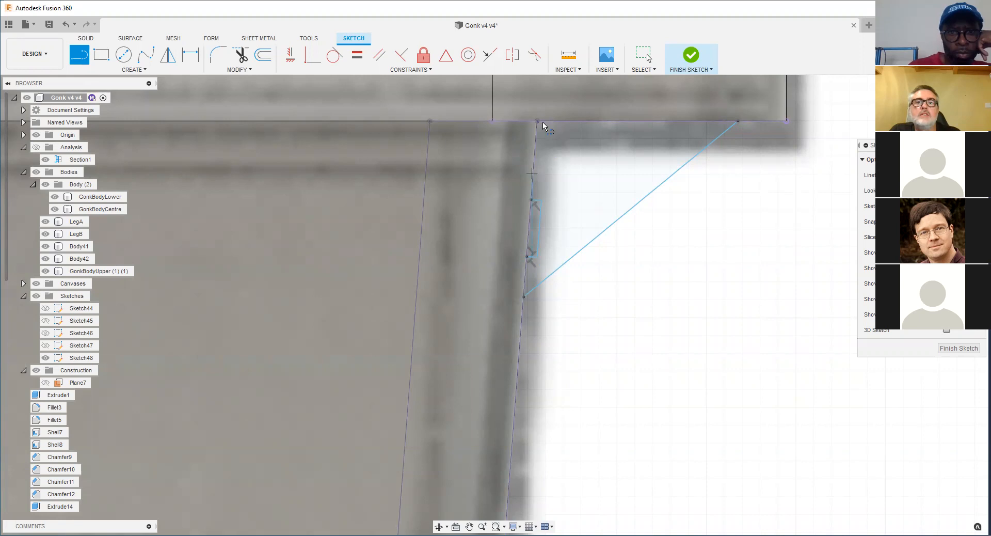
scroll(548, 133, "up", 2)
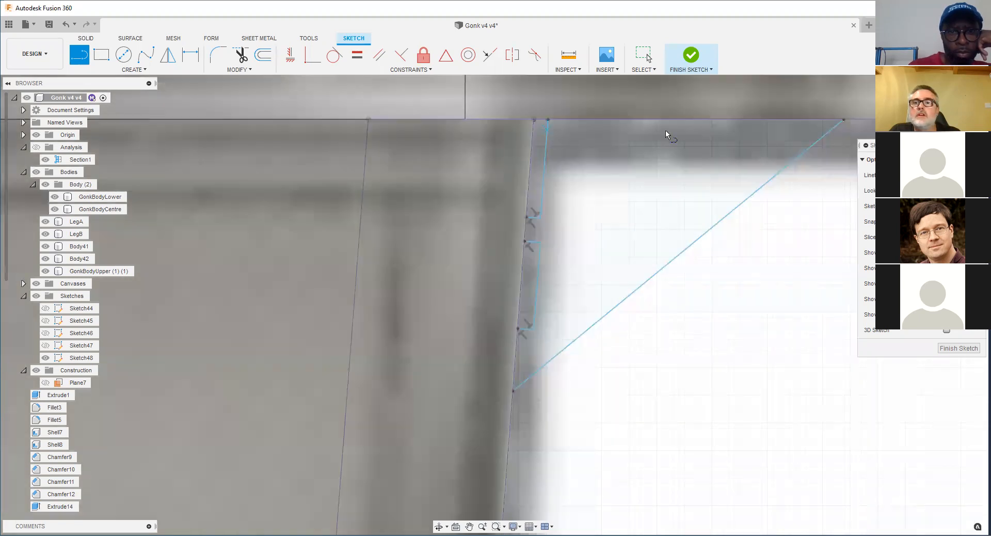
left_click(831, 129)
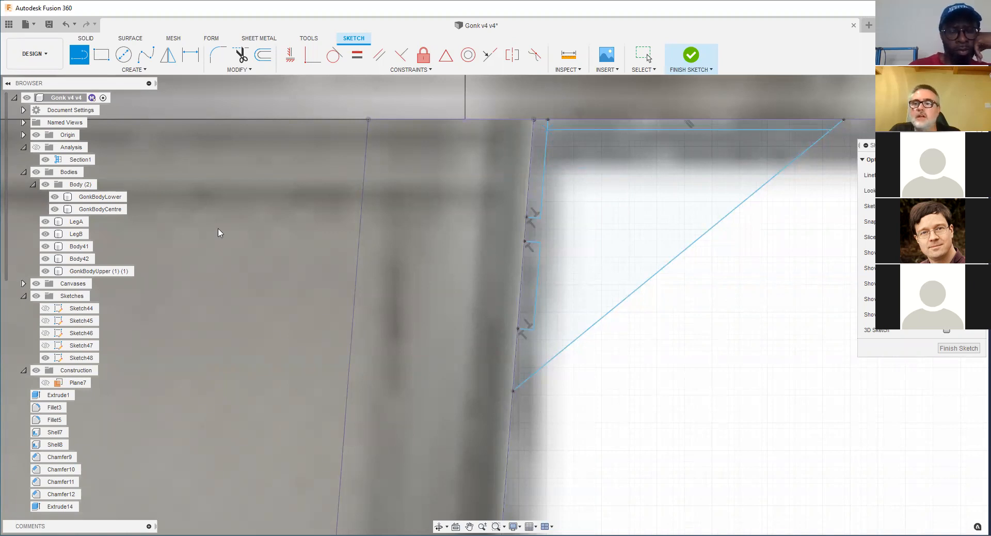
left_click(957, 348)
Step: Extrude the notched triangular profile 0.8 mm as a new body
left_click(614, 167)
right_click(615, 168)
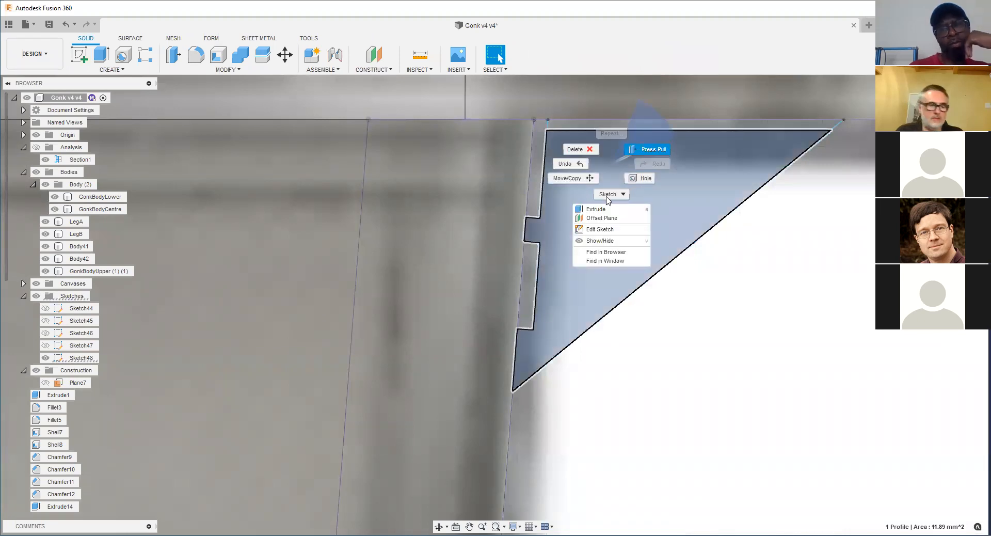
left_click(595, 209)
key("BackSpace")
type("0.6")
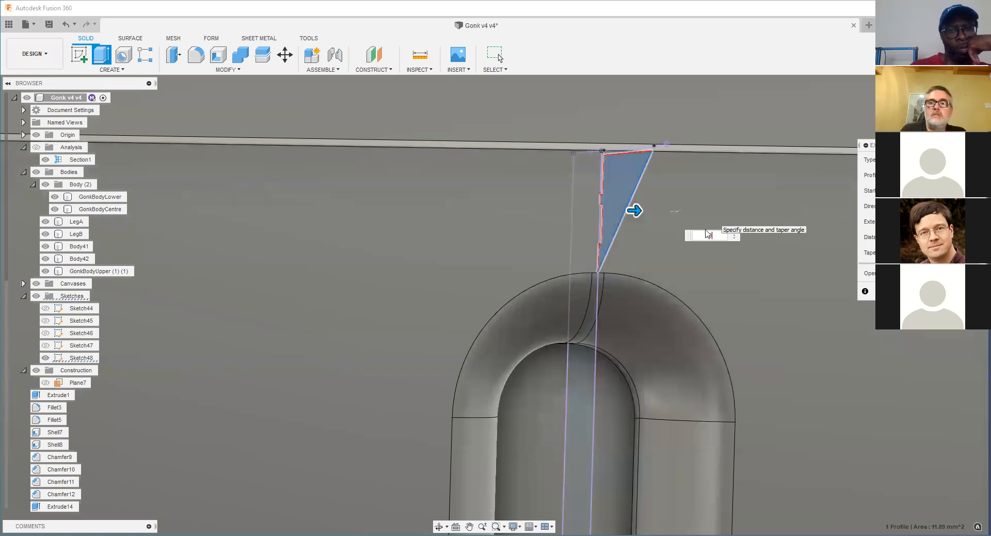
type(".8")
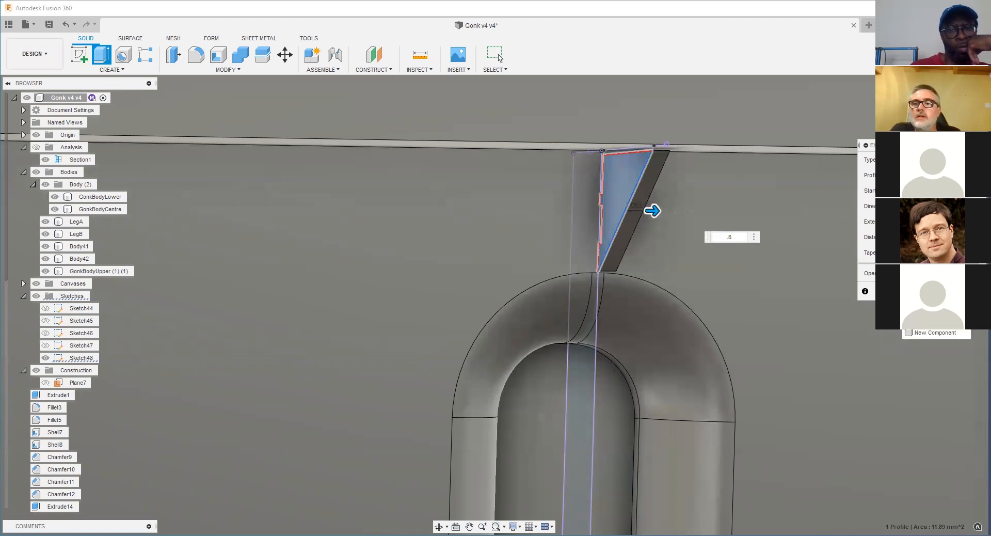
key("Return")
Step: Set up a rectangular pattern of the triangular rib body along the wall's edge under the rim, spreading symmetrically to both sides
scroll(660, 184, "down", 4)
middle_click_drag(656, 183, 599, 156, "shift")
scroll(657, 164, "up", 2)
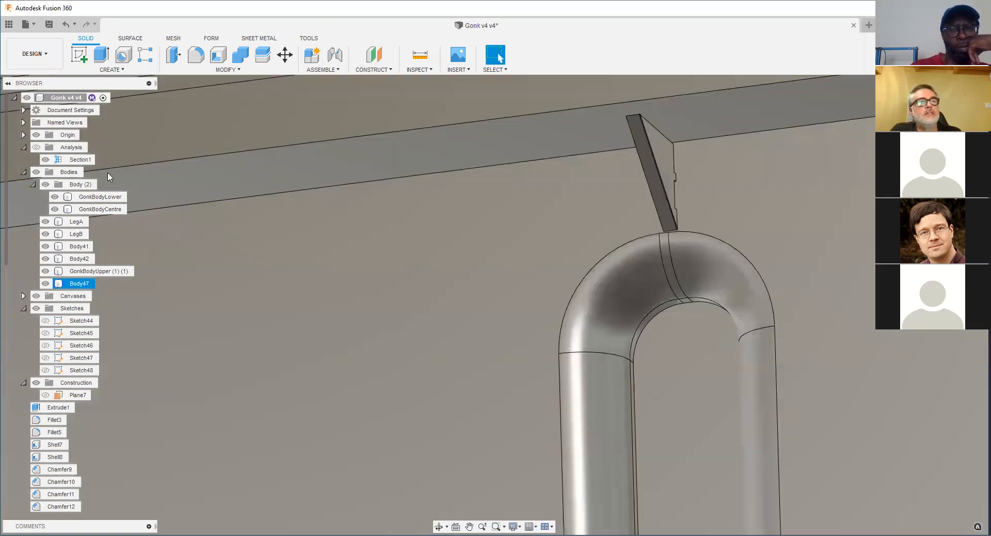
left_click(107, 70)
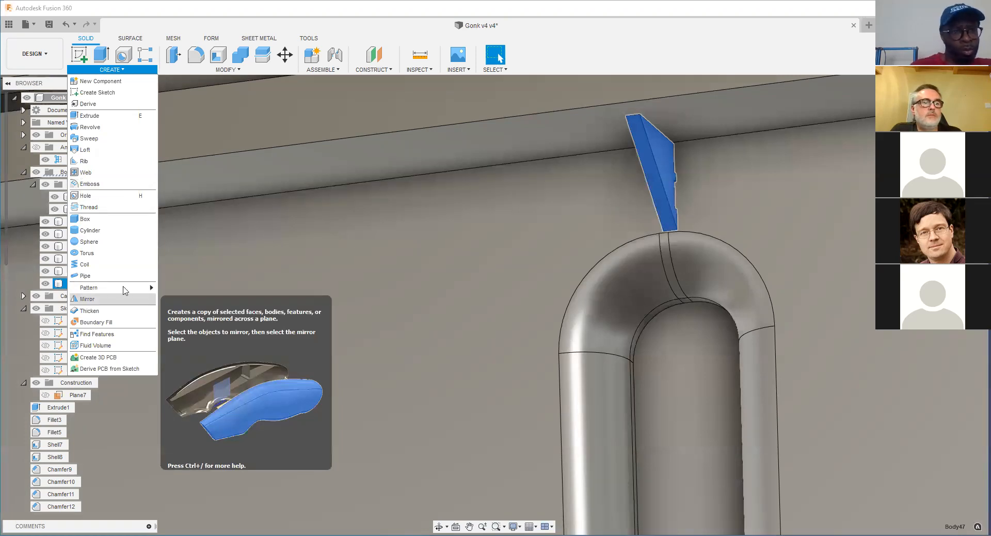
mouse_move(124, 288)
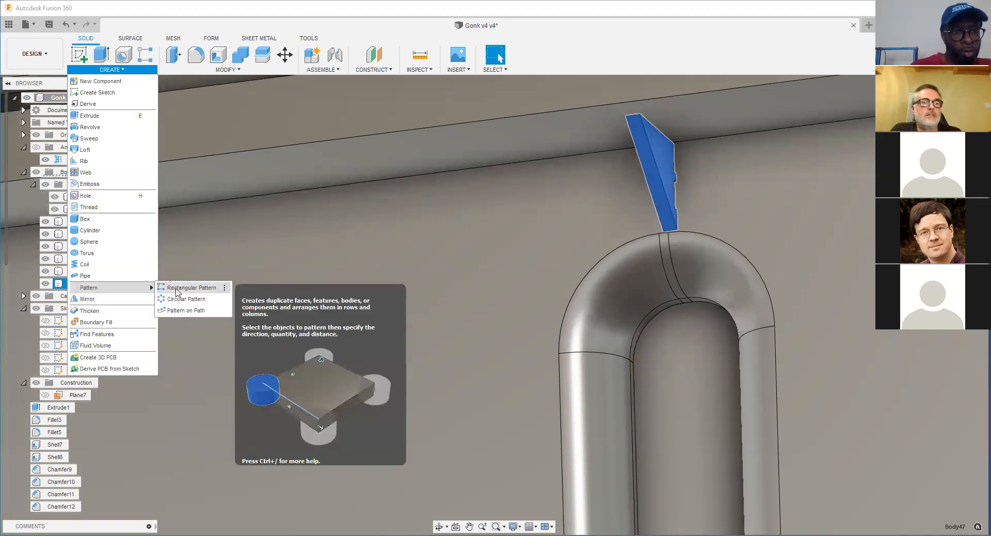
left_click(178, 287)
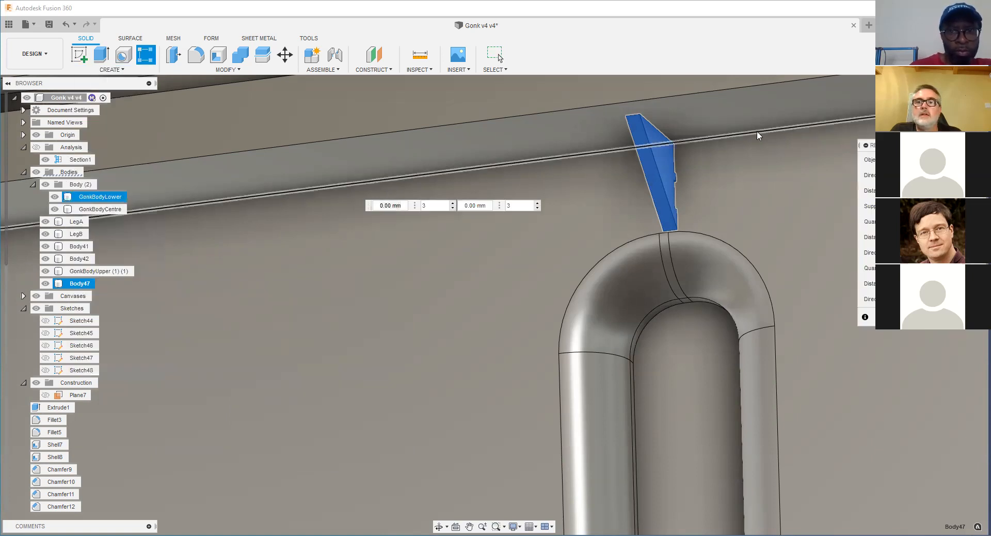
left_click(515, 167)
scroll(515, 166, "down", 5)
left_click_drag(494, 173, 625, 174)
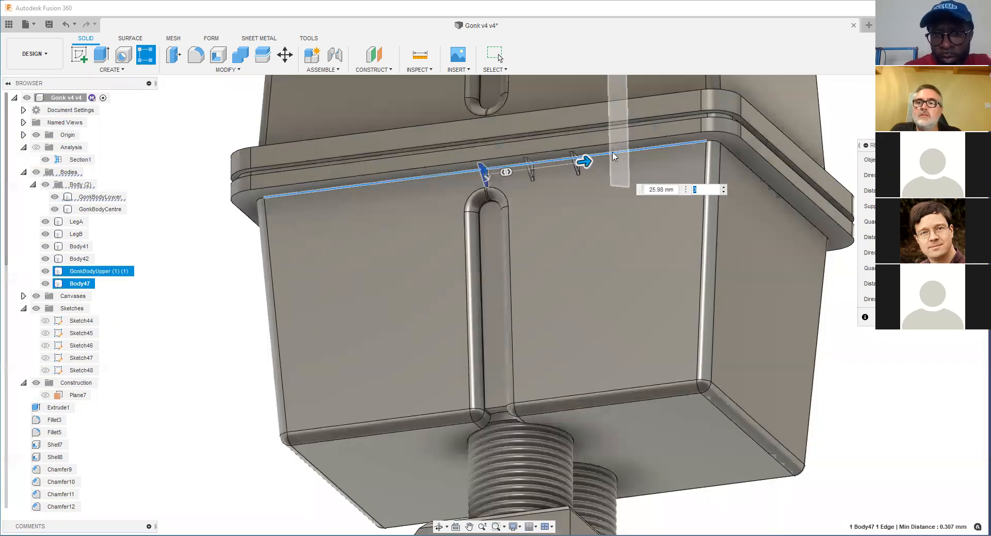
scroll(614, 156, "up", 2)
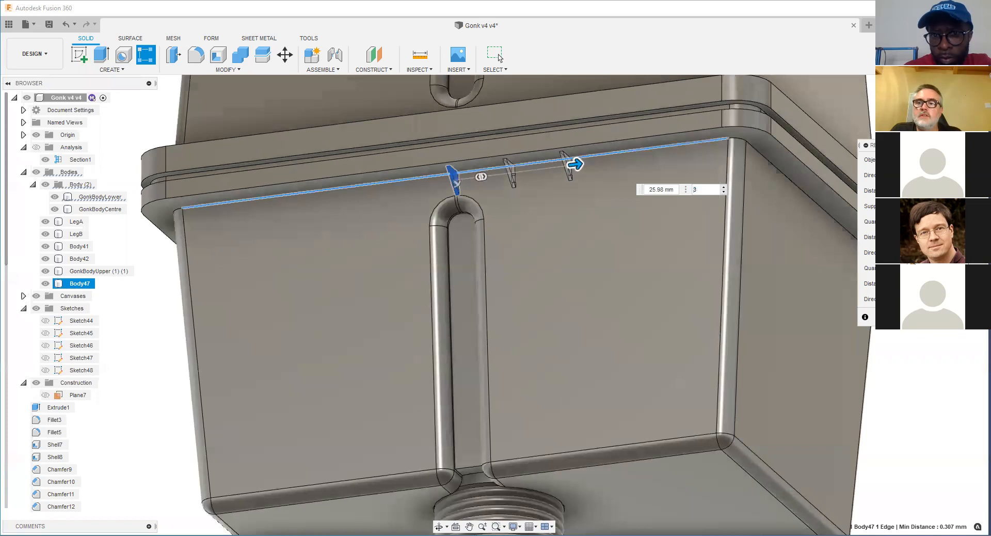
left_click(919, 275)
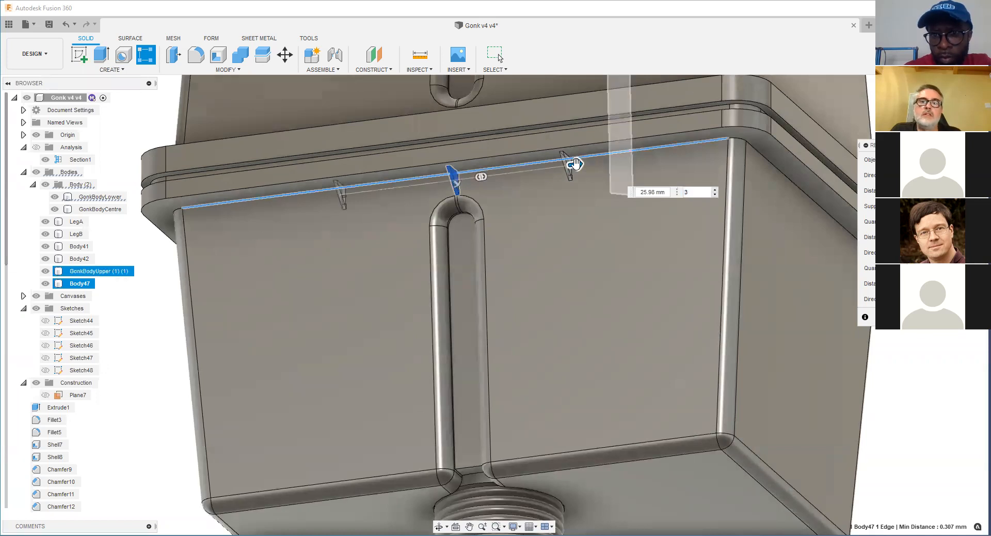
Step: Spread the rib pattern over about 57.3 mm, set its quantity to 9, and create it
left_click_drag(589, 166, 855, 175)
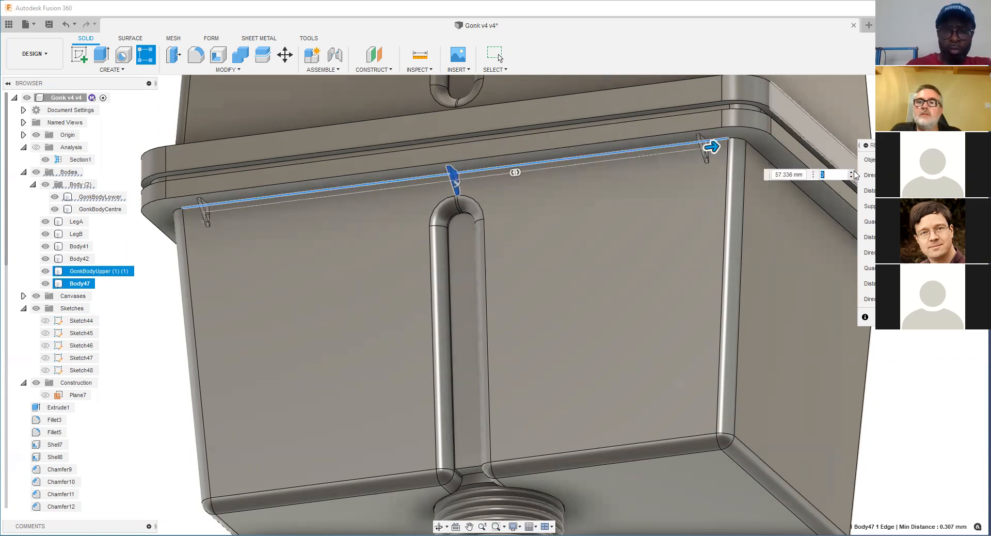
type("5")
left_click(851, 172)
left_click(852, 172)
left_click(851, 172)
left_click(851, 172)
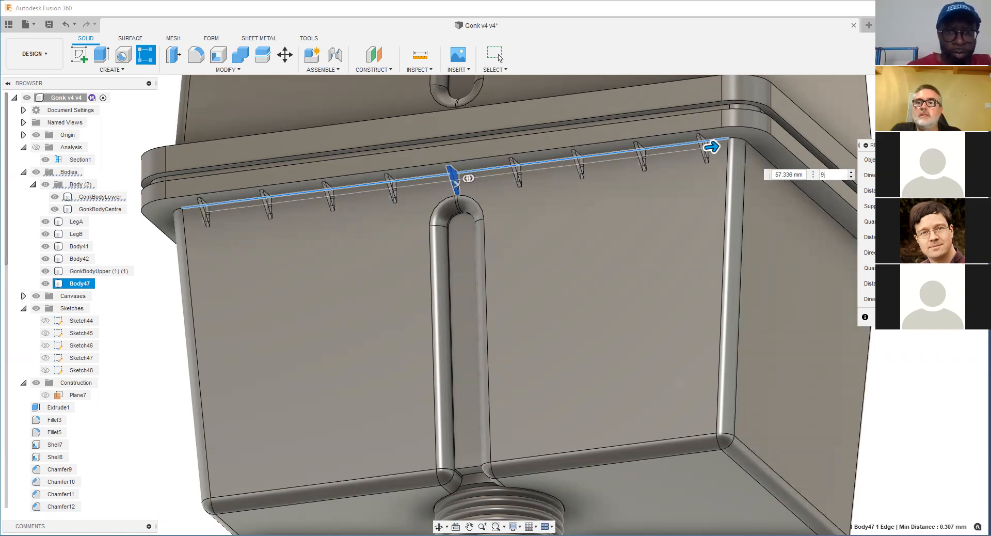
left_click_drag(919, 145, 889, 53)
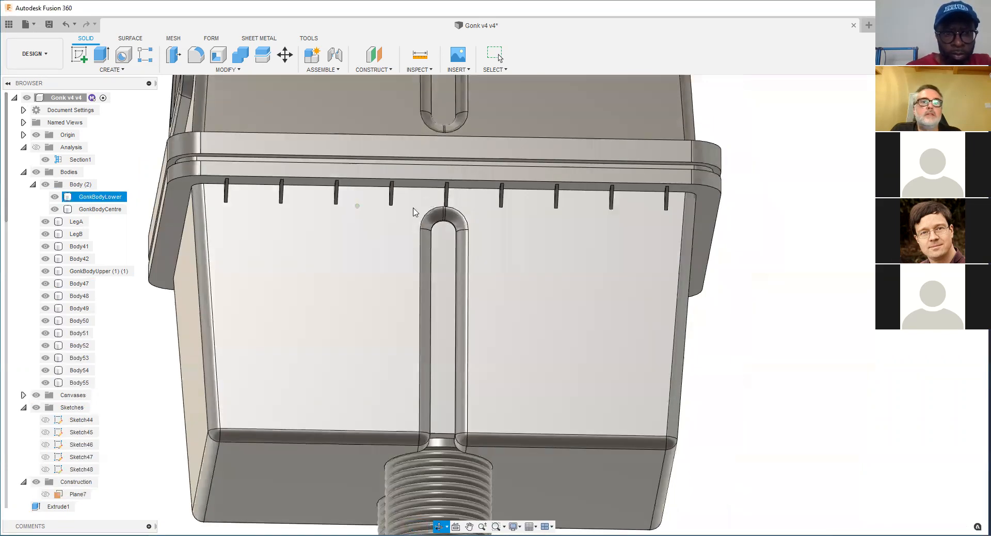
Step: Examine the row of ribs beneath the lower body's rim from several angles
middle_click_drag(413, 210, 365, 176, "shift")
left_click(364, 177)
scroll(356, 191, "up", 4)
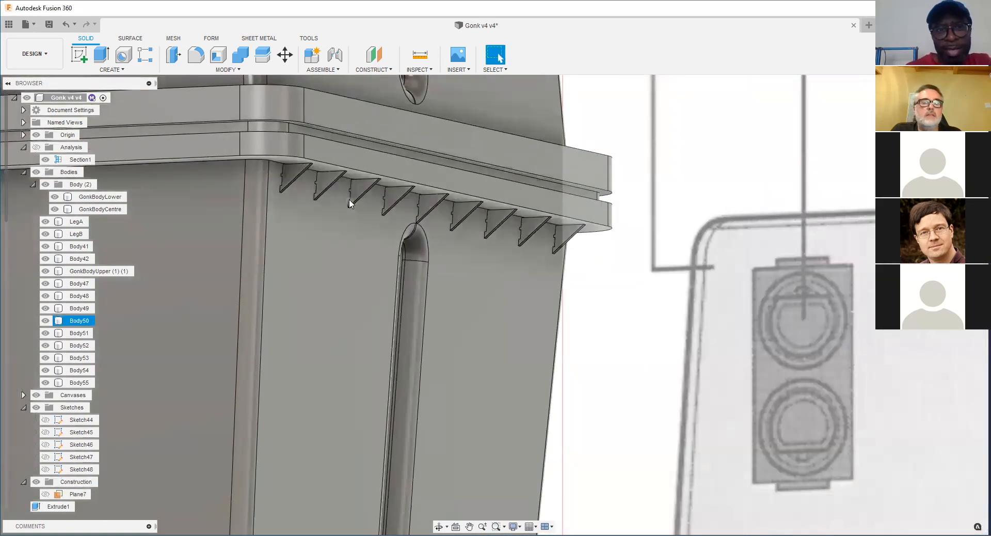
left_click(390, 166)
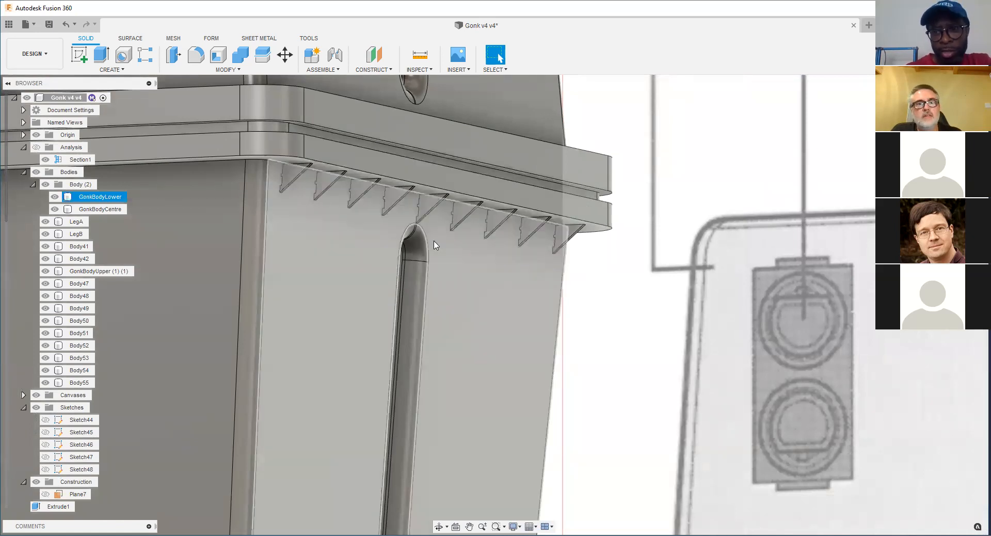
scroll(435, 245, "down", 2)
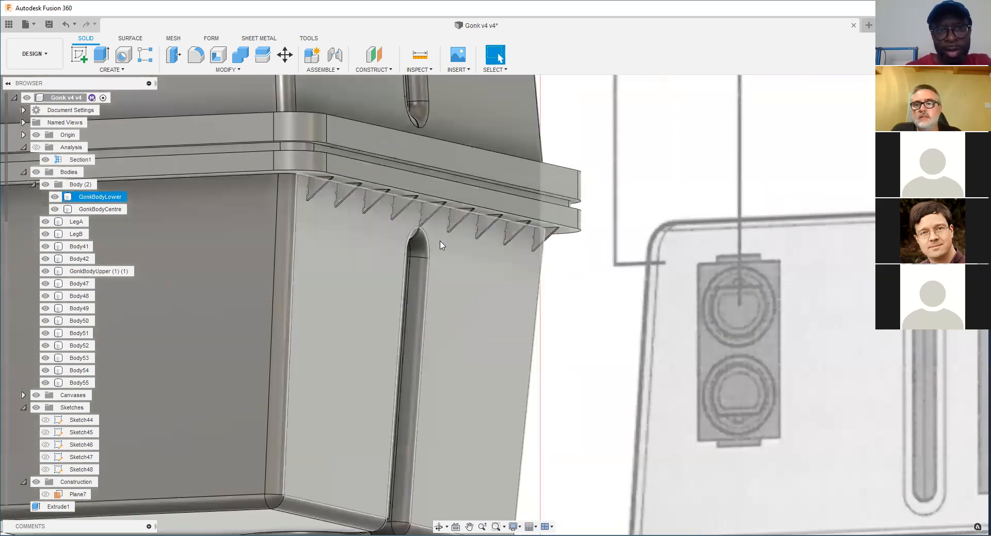
left_click(370, 199)
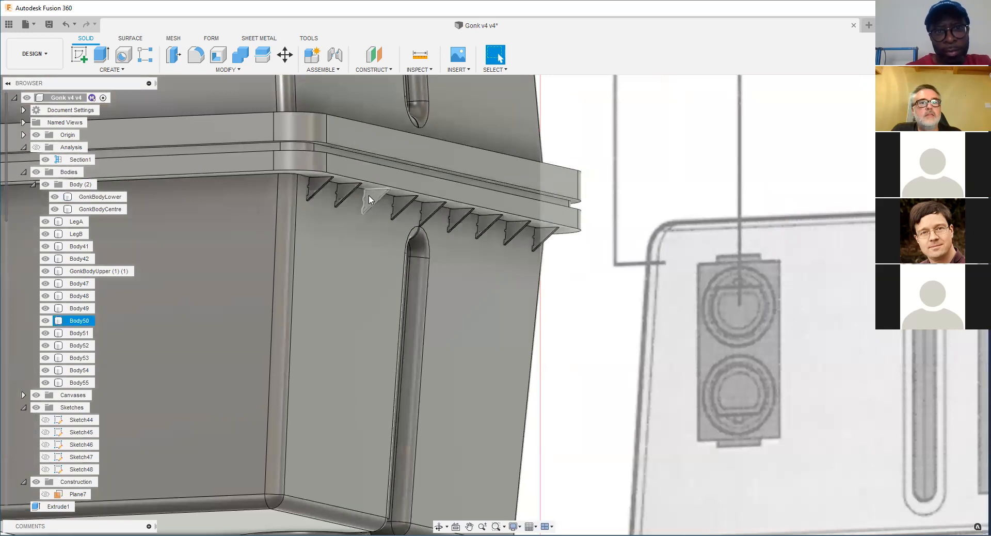
scroll(370, 199, "down", 1)
left_click(338, 189)
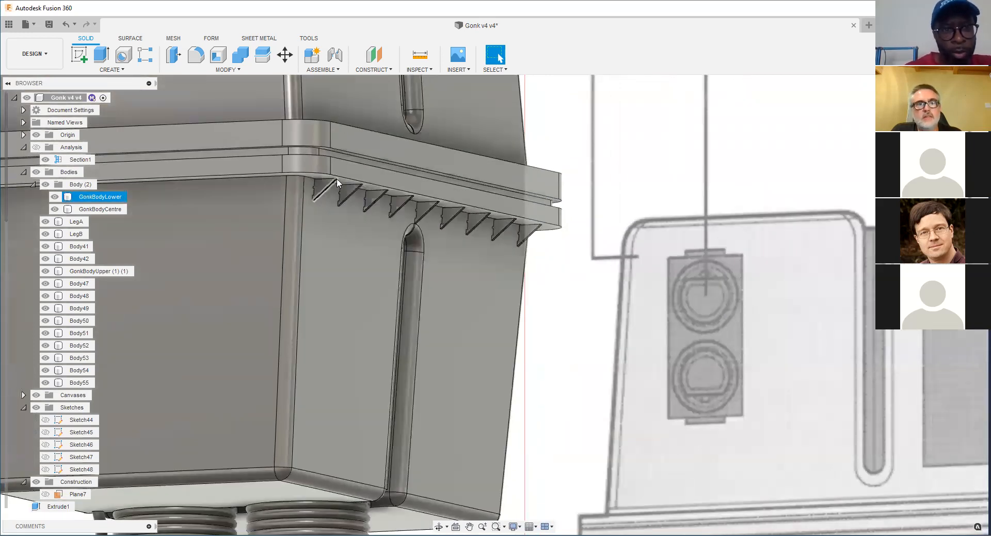
left_click(320, 181)
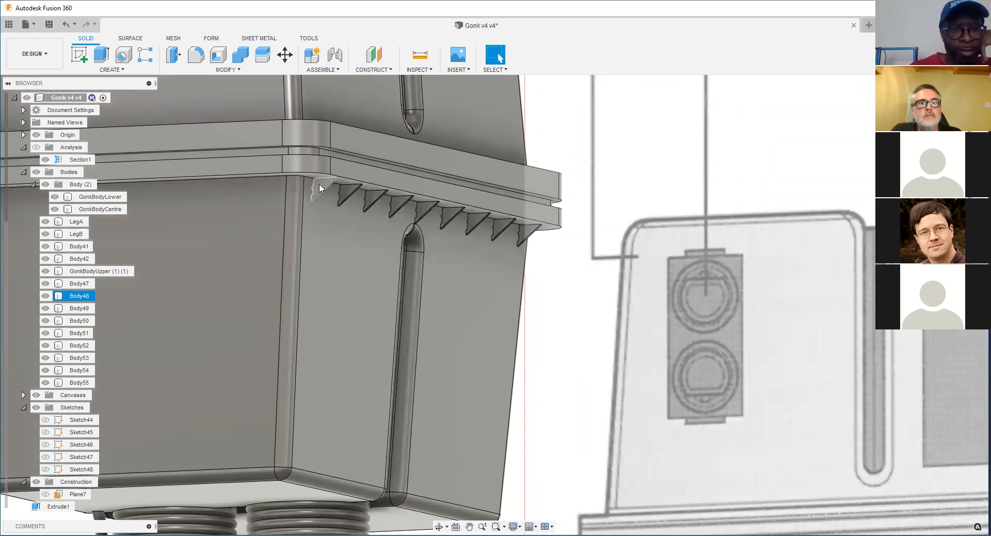
scroll(321, 188, "up", 5)
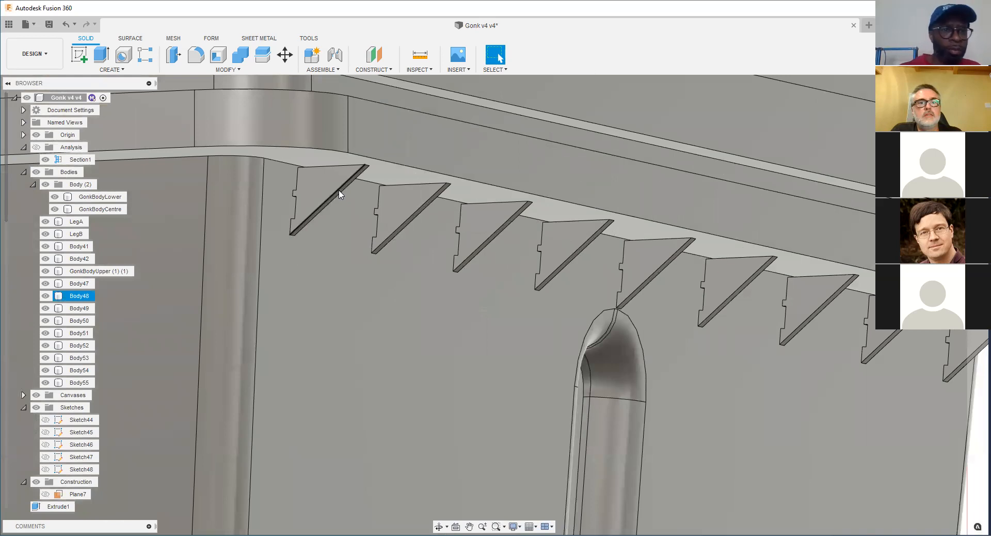
scroll(292, 218, "down", 3)
middle_click_drag(292, 218, 380, 222, "shift")
left_click(409, 221)
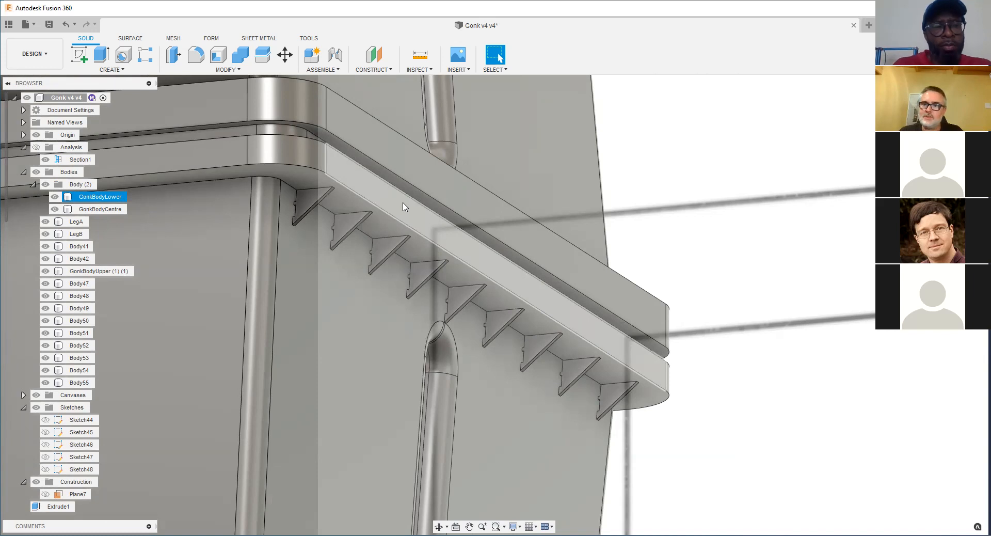
Step: Inspect how the notched edges of the rib nearest the corner meet the lower body's wall and rim
scroll(358, 209, "up", 4)
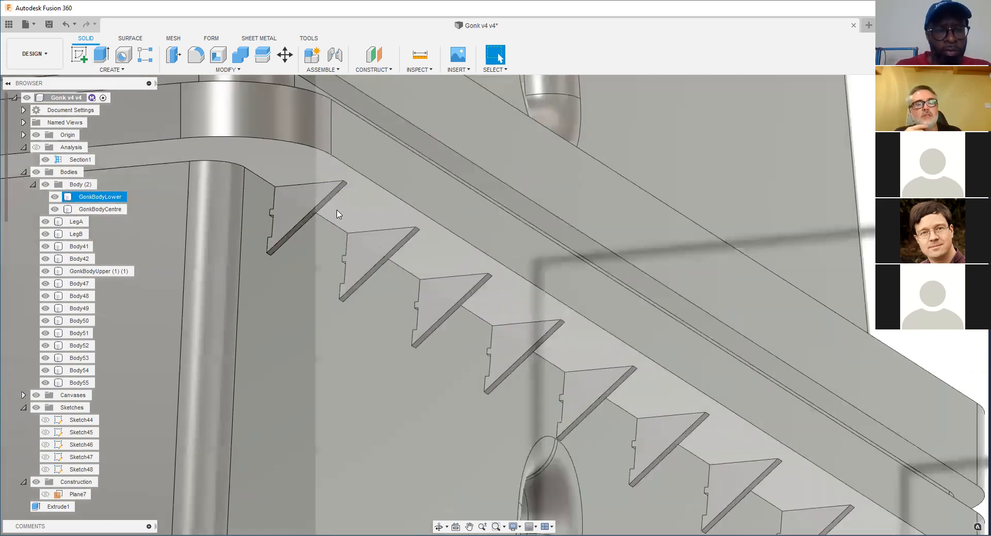
scroll(304, 186, "up", 4)
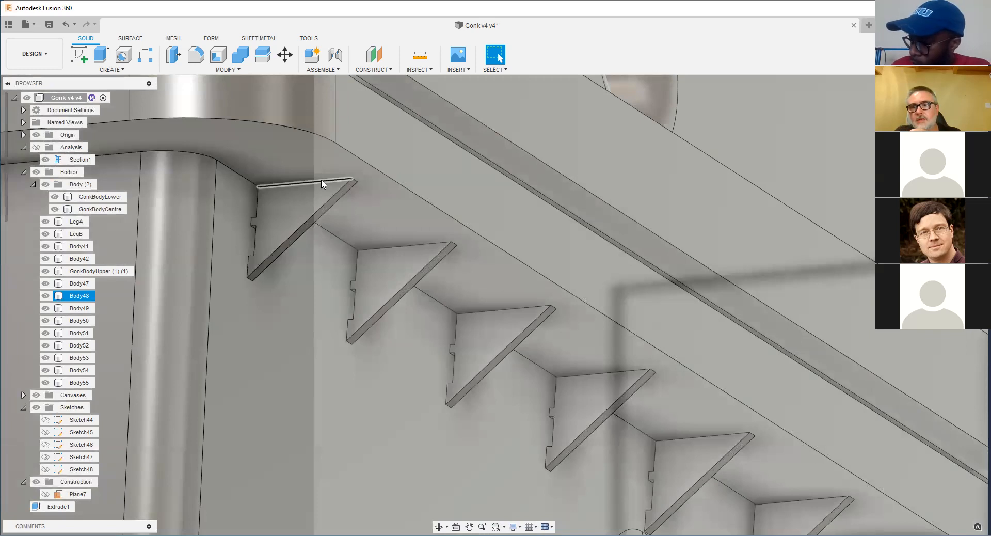
scroll(253, 225, "up", 8)
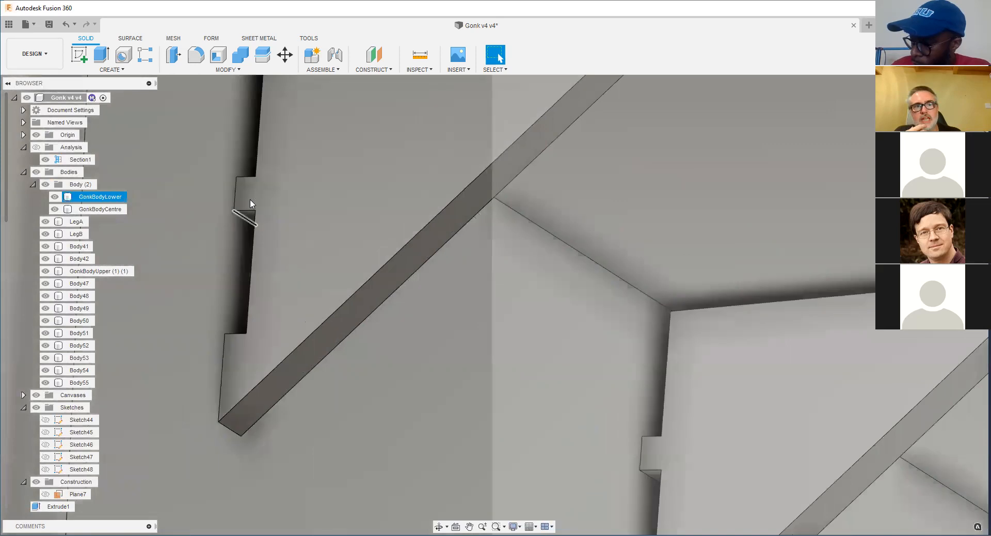
left_click(240, 190)
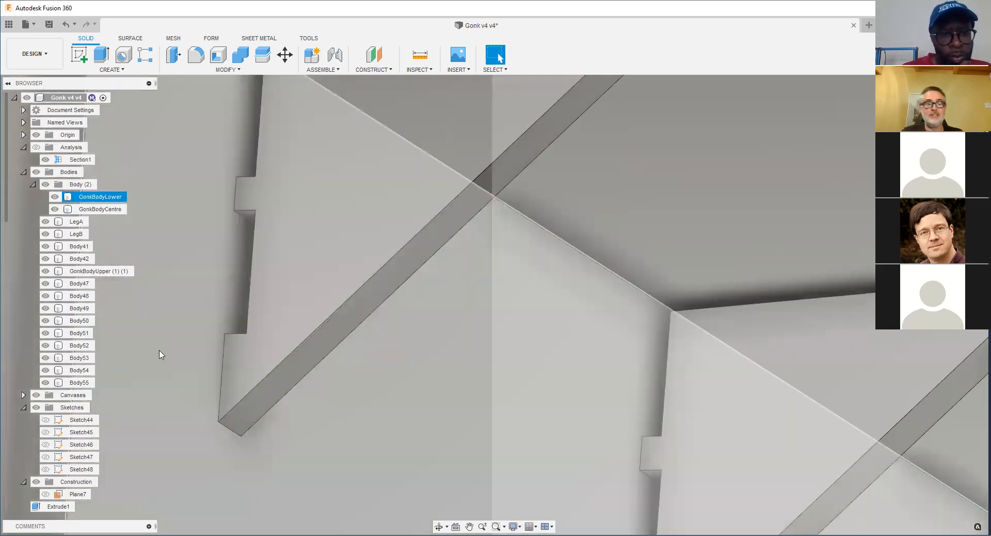
left_click(233, 394)
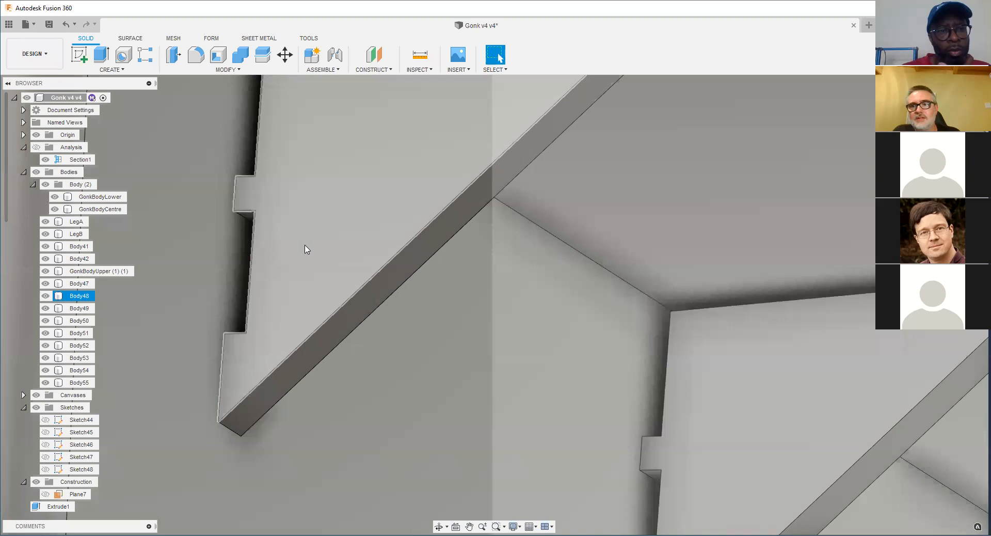
scroll(247, 230, "down", 10)
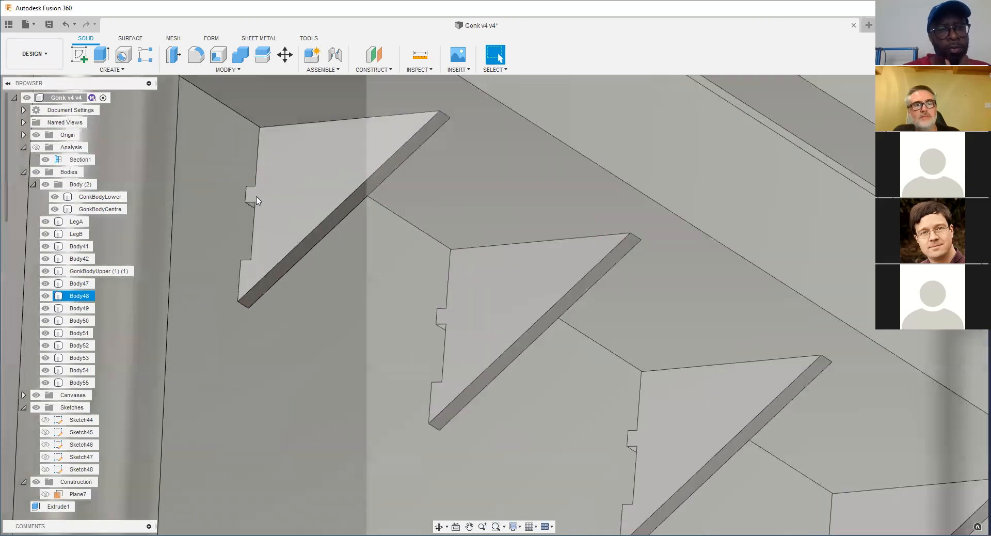
scroll(307, 228, "down", 3)
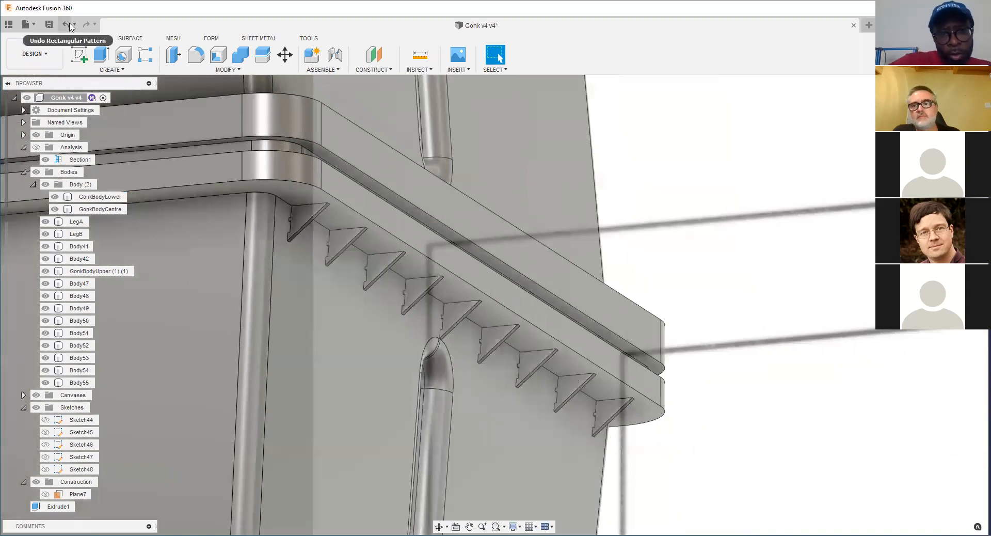
scroll(299, 215, "up", 3)
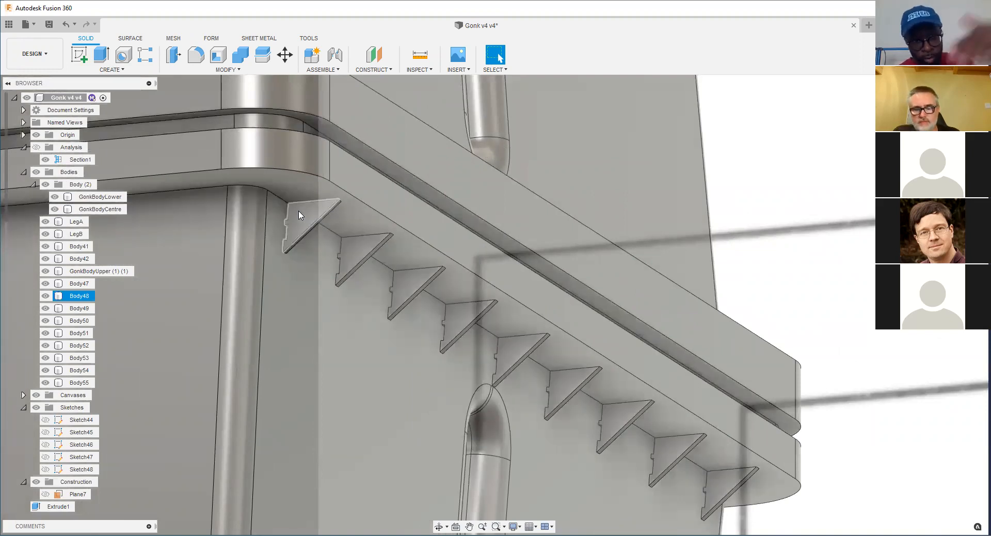
Step: Review the spacing of the rib row beneath the rim, from the body's corner across the wall's vertical channel
scroll(300, 214, "down", 3)
mouse_move(300, 215)
middle_mouse_down("shift")
mouse_move(245, 192)
mouse_move(299, 206)
middle_mouse_up("shift")
left_click(320, 212)
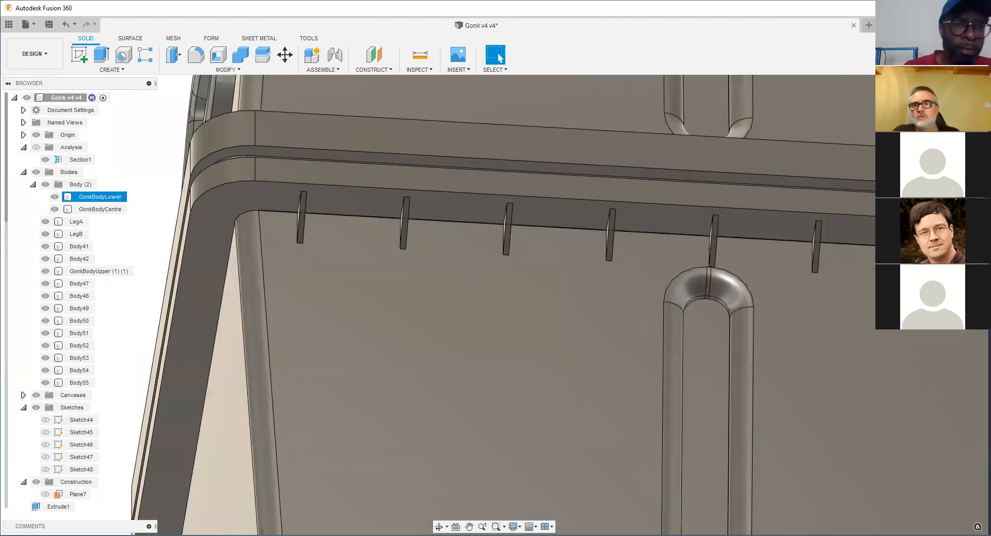
scroll(320, 212, "down", 5)
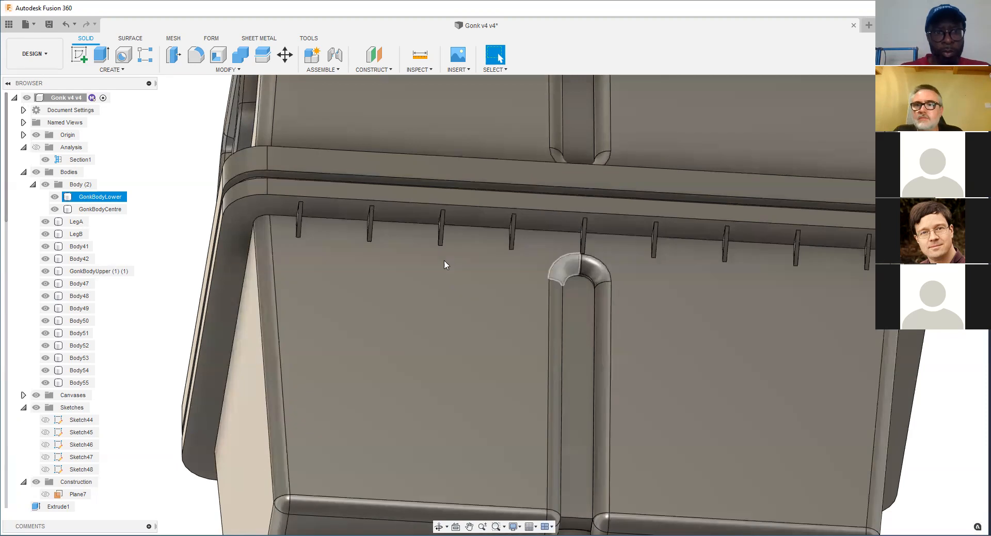
scroll(502, 310, "down", 2)
middle_click_drag(501, 310, 595, 316, "shift")
scroll(590, 293, "up", 5)
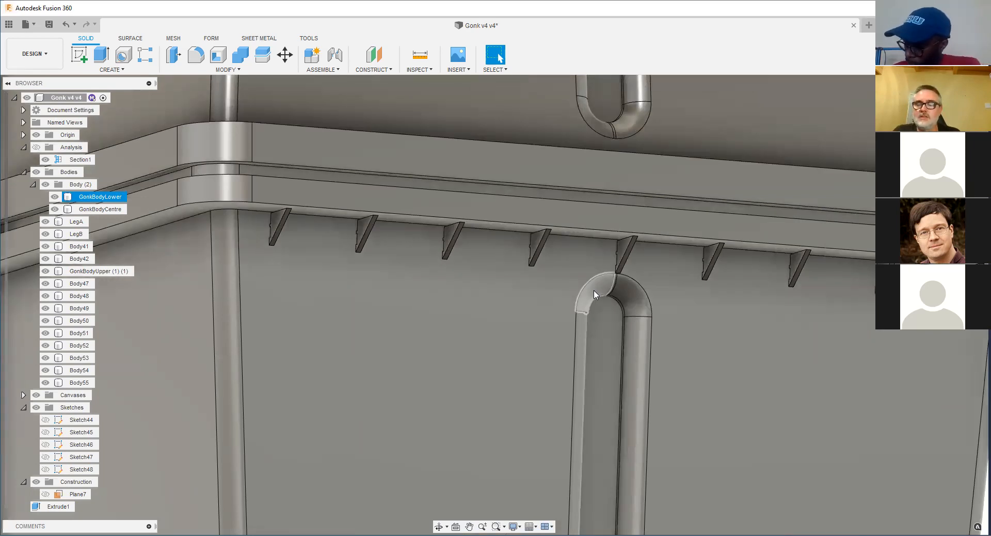
scroll(594, 295, "down", 5)
Step: Inspect the ribs nearest the corner at close range and the full row in the context of the whole droid
left_click(397, 271)
scroll(397, 271, "up", 4)
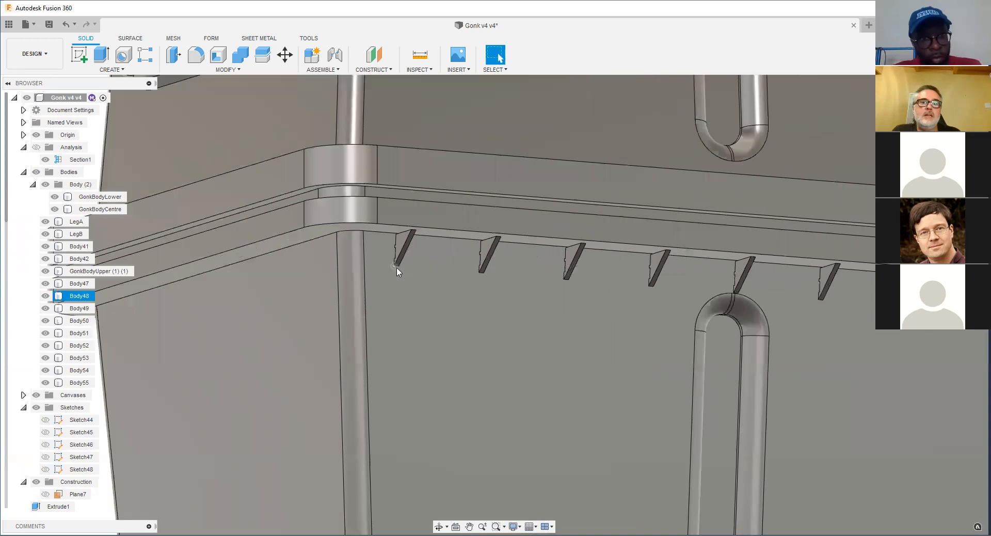
left_click(397, 270)
left_click(404, 264)
scroll(412, 255, "up", 4)
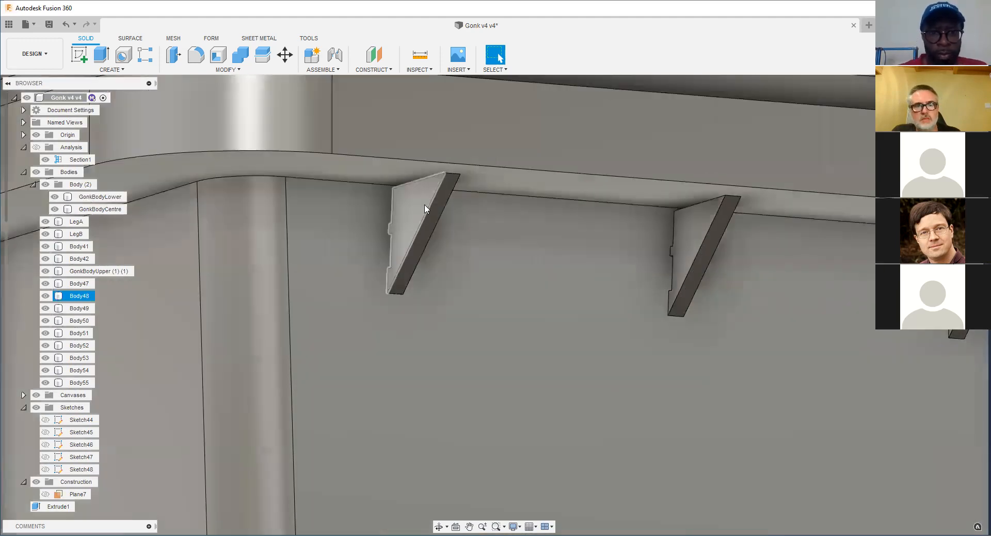
left_click(431, 213)
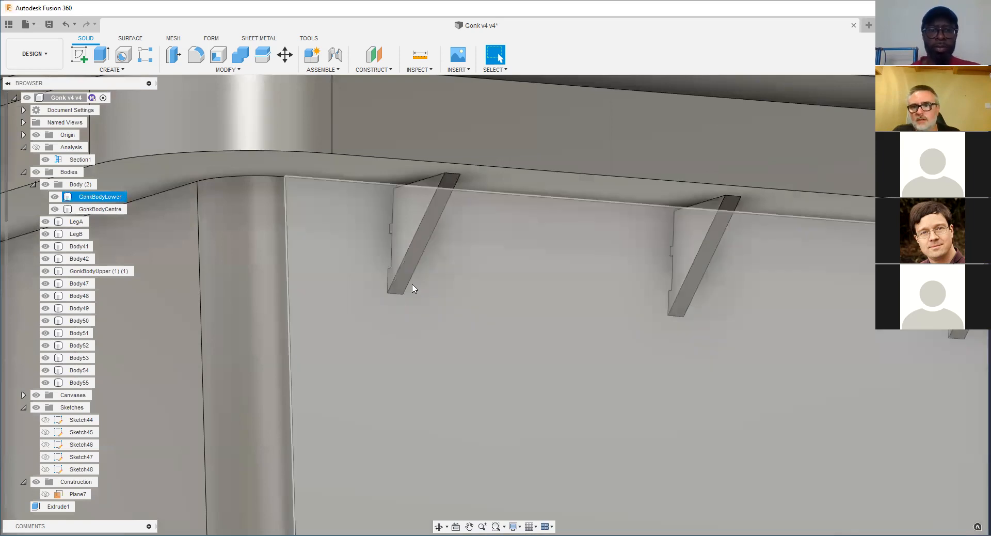
scroll(461, 342, "down", 5)
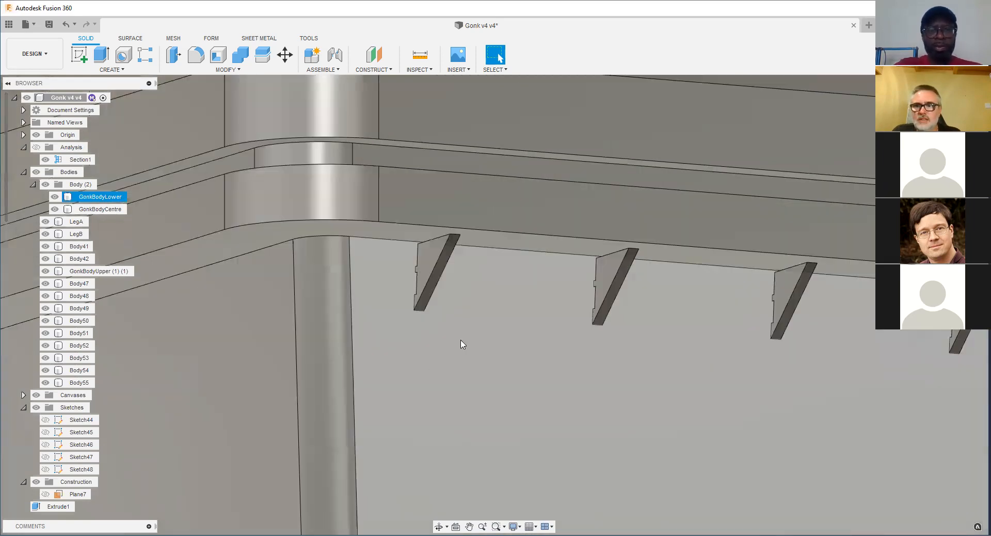
scroll(464, 362, "down", 3)
middle_click_drag(465, 358, 544, 289)
scroll(544, 289, "down", 2)
left_click(103, 248)
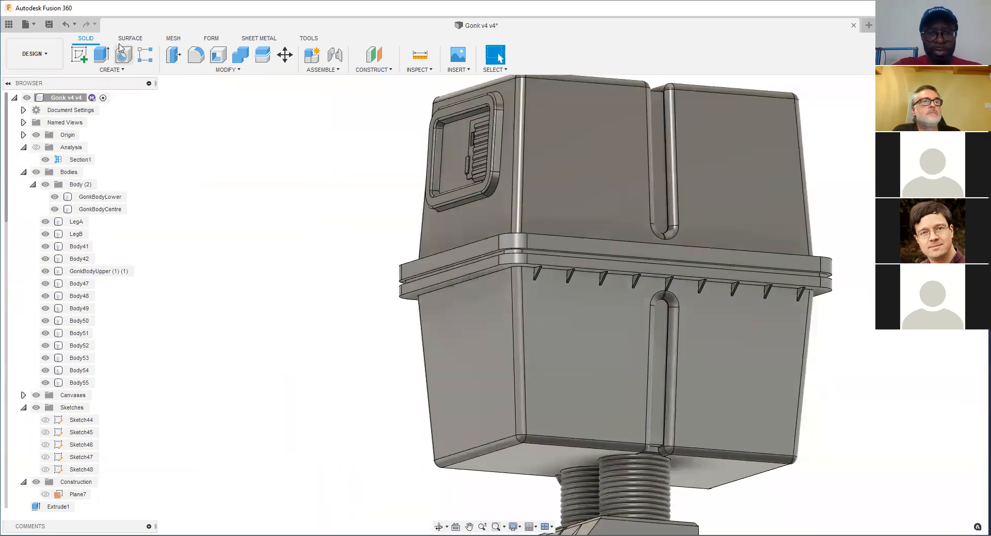
Step: Undo the rectangular pattern and set up a Pattern on Path of the single rib body along the lower body's edge beneath the rim
left_click(68, 27)
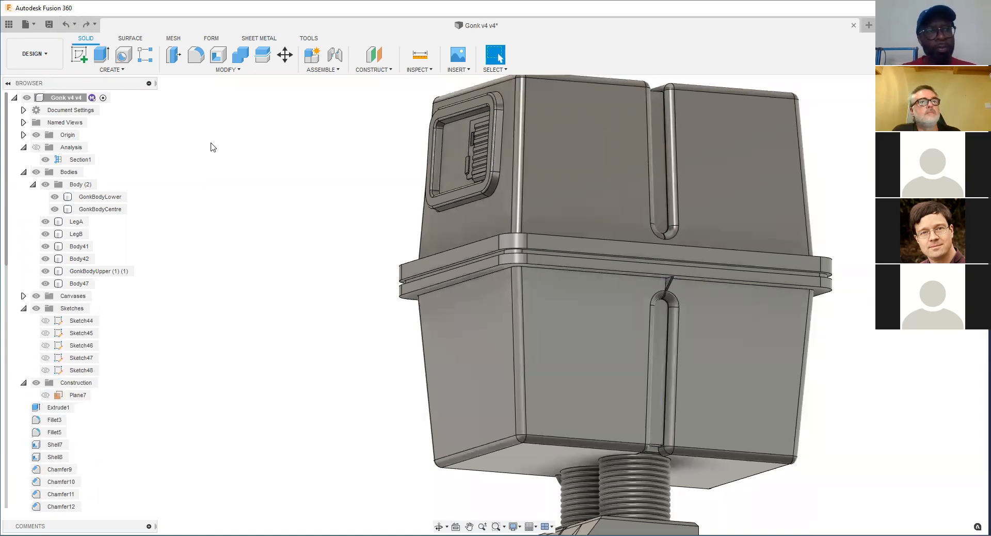
left_click(122, 71)
mouse_move(98, 288)
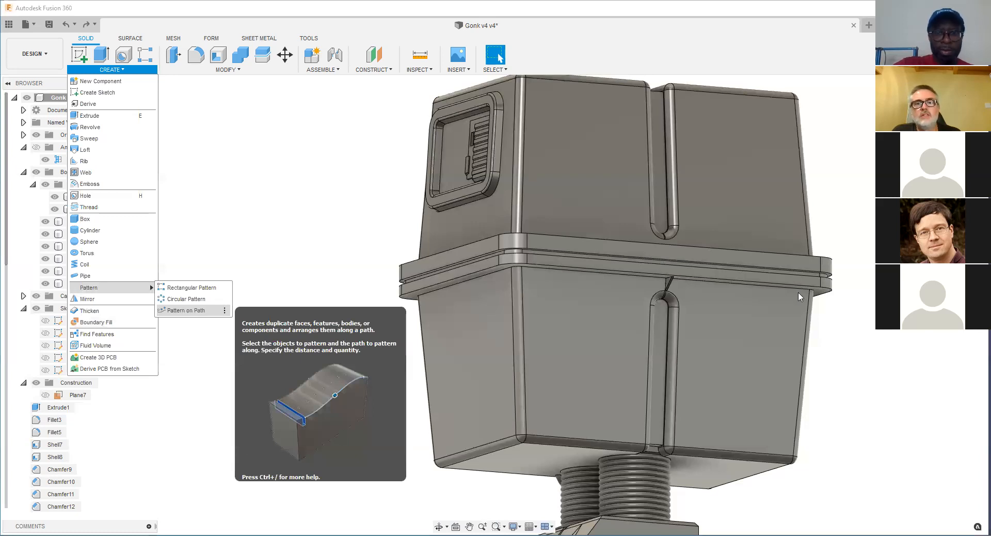
left_click(184, 311)
scroll(508, 268, "up", 8)
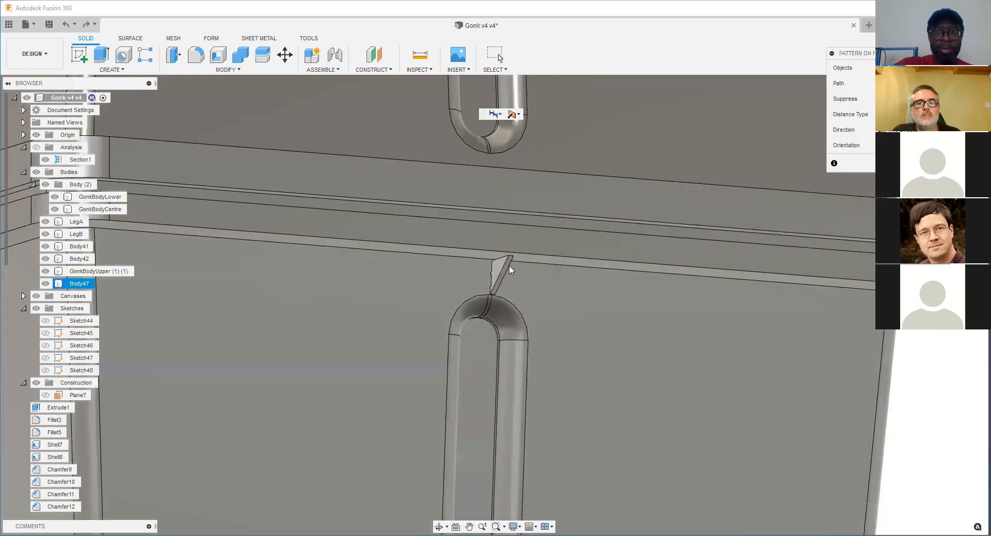
left_click(434, 259)
scroll(434, 260, "down", 5)
middle_click_drag(437, 290, 382, 289, "shift")
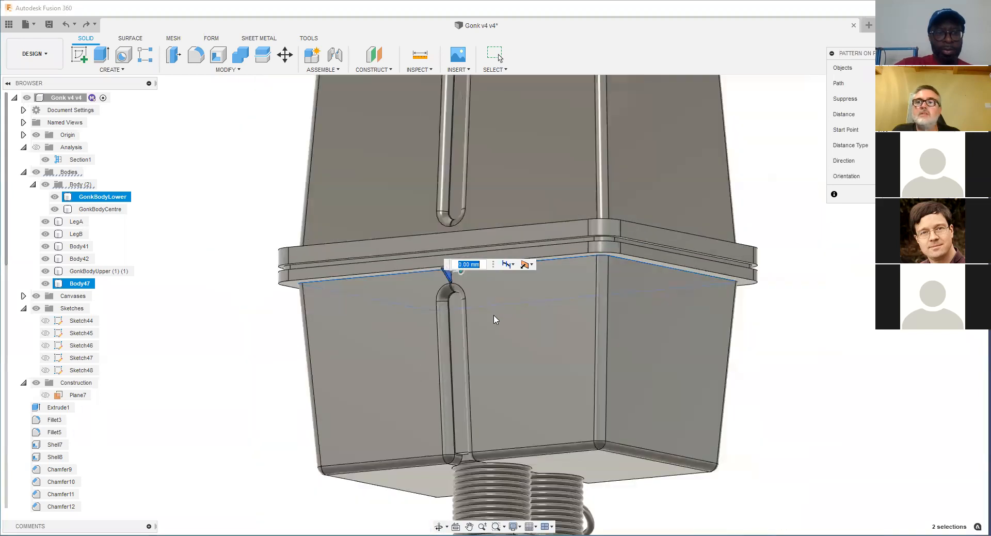
middle_click_drag(495, 322, 477, 289, "shift")
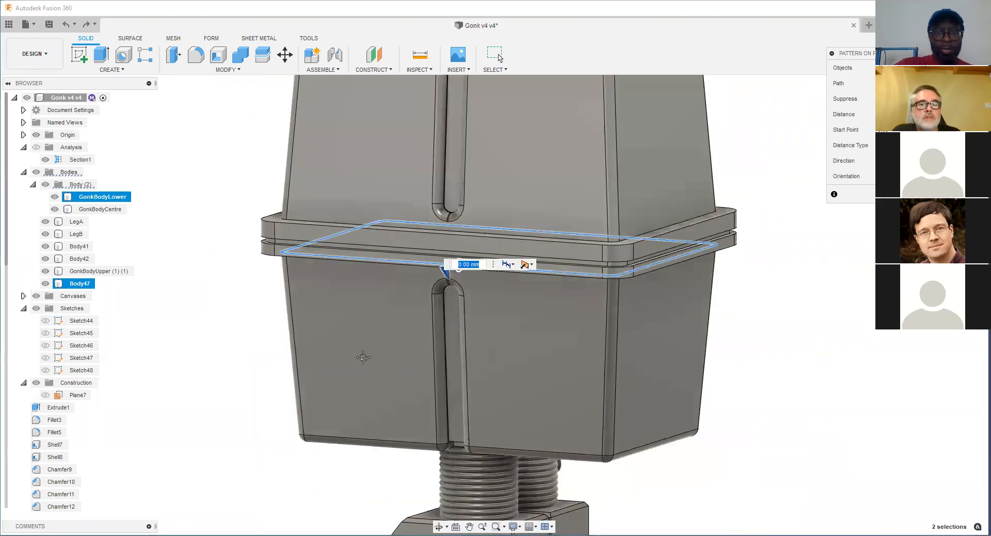
scroll(376, 331, "up", 2)
Step: Extend the path pattern about 86.4 mm around the corner onto the adjacent wall, with ribs turning to follow the path, and create it
left_click_drag(376, 331, 562, 344)
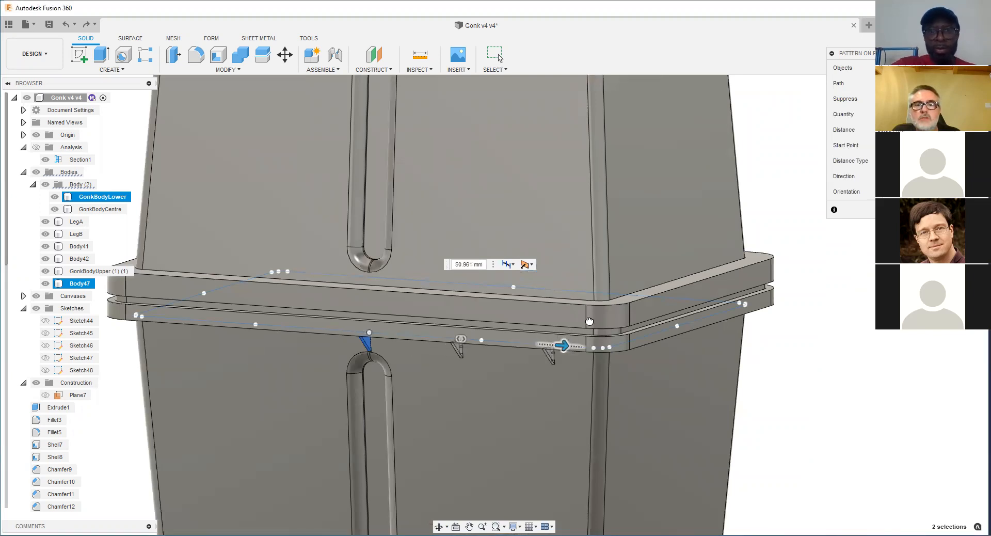
scroll(623, 312, "up", 3)
left_click_drag(594, 310, 686, 350)
left_click_drag(640, 328, 660, 344)
scroll(671, 349, "up", 2)
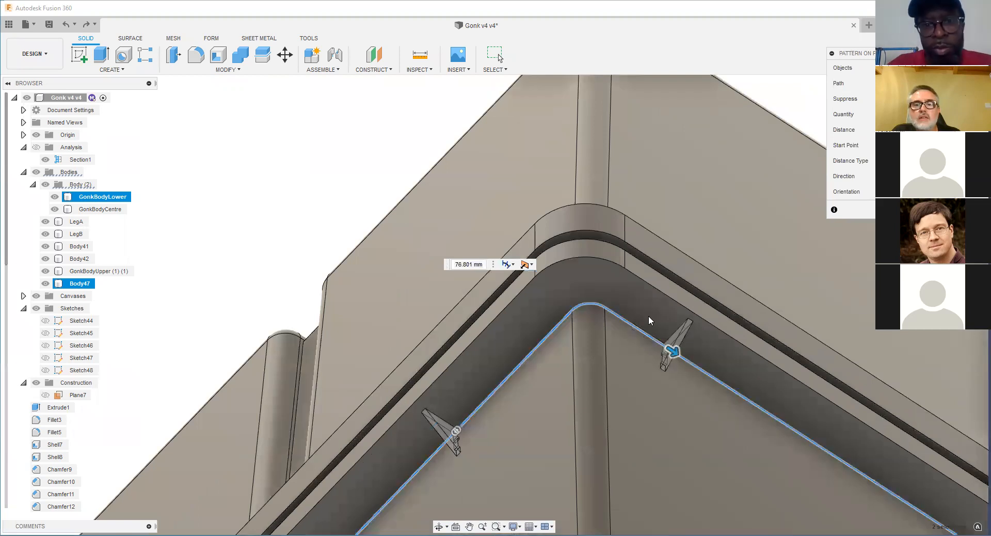
scroll(671, 348, "down", 2)
scroll(669, 345, "up", 1)
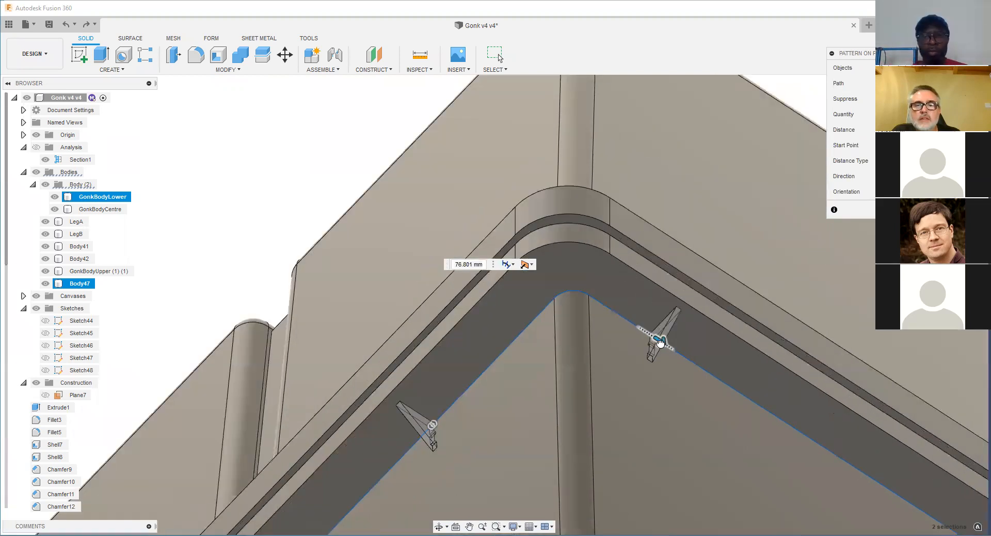
left_click_drag(581, 302, 764, 388)
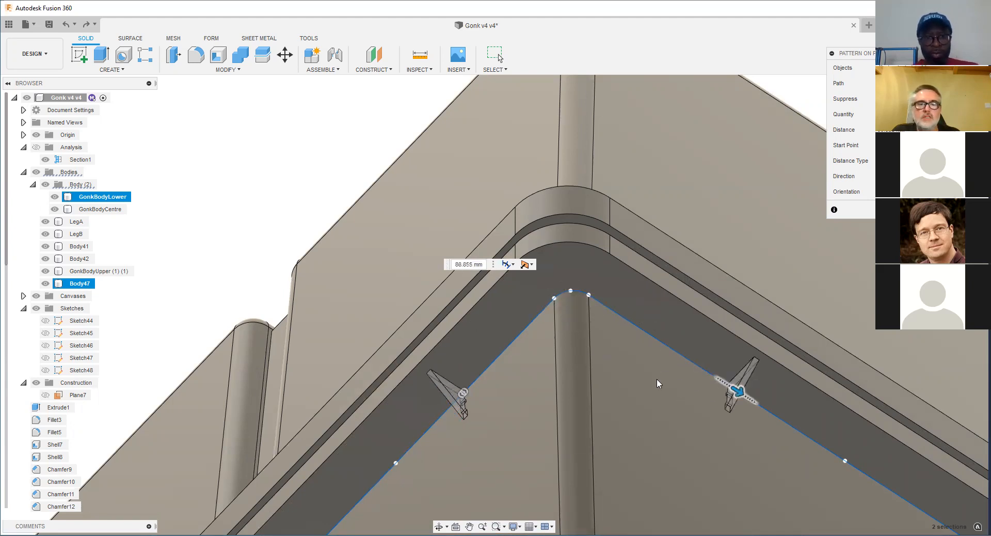
scroll(578, 299, "down", 3)
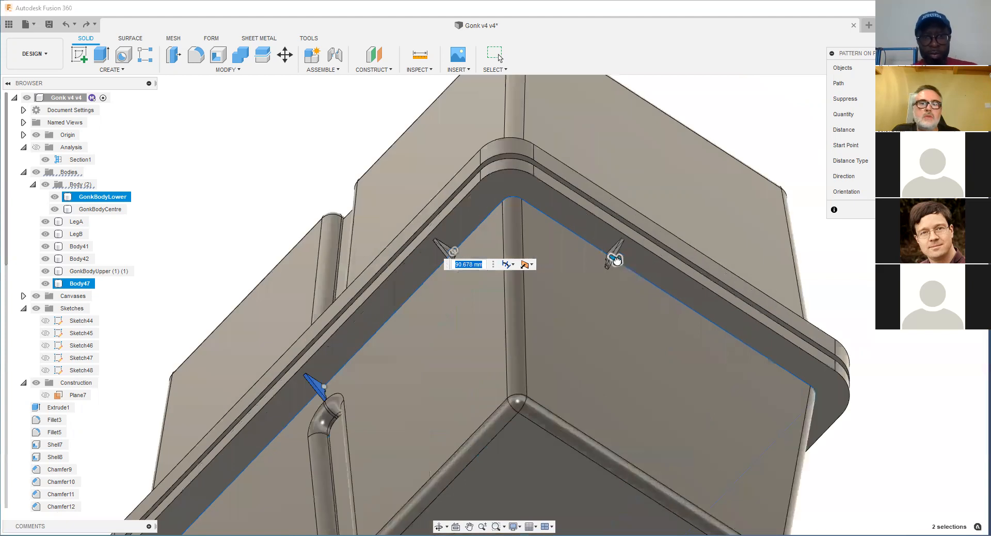
left_click_drag(609, 260, 597, 253)
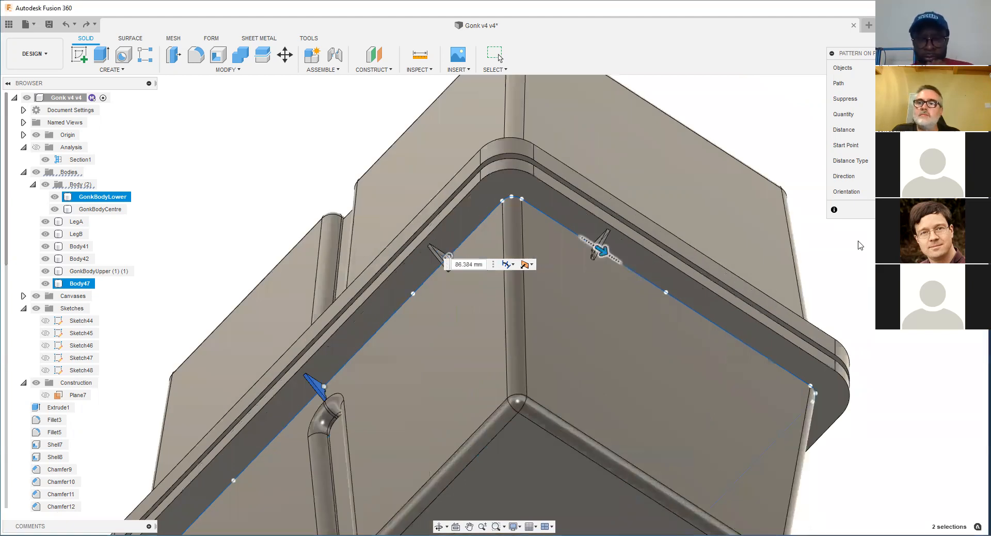
left_click(930, 209)
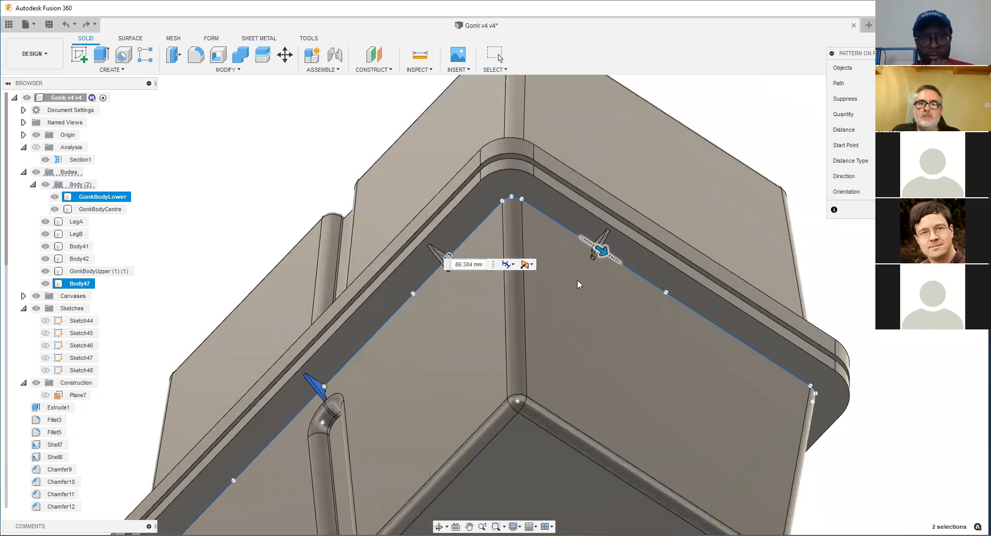
right_click(577, 280)
left_click(604, 267)
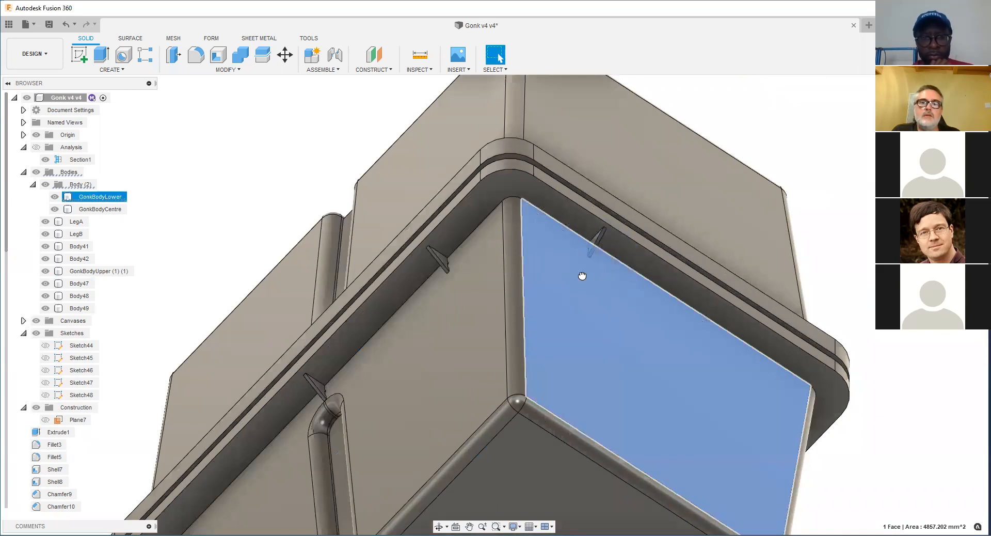
left_click_drag(597, 268, 596, 269)
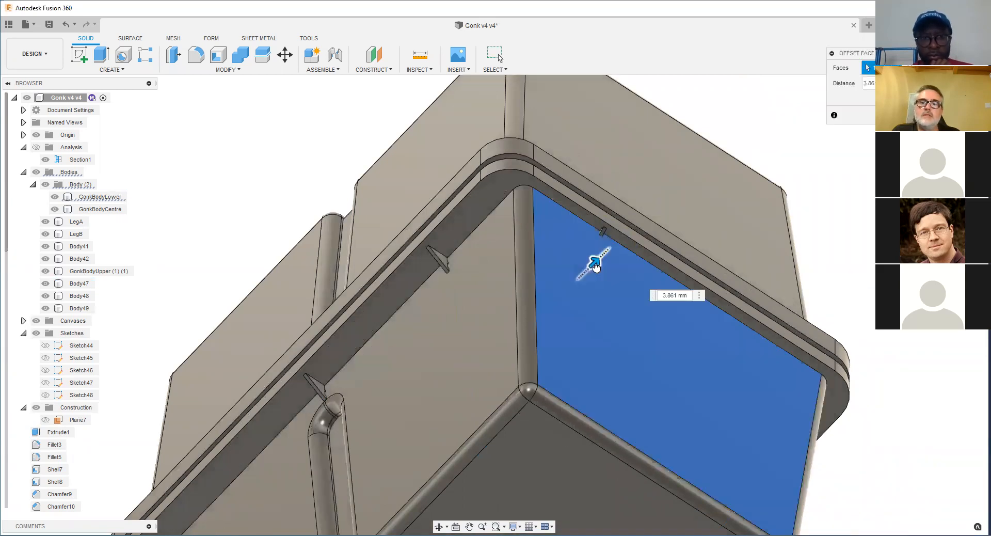
scroll(601, 234, "up", 5)
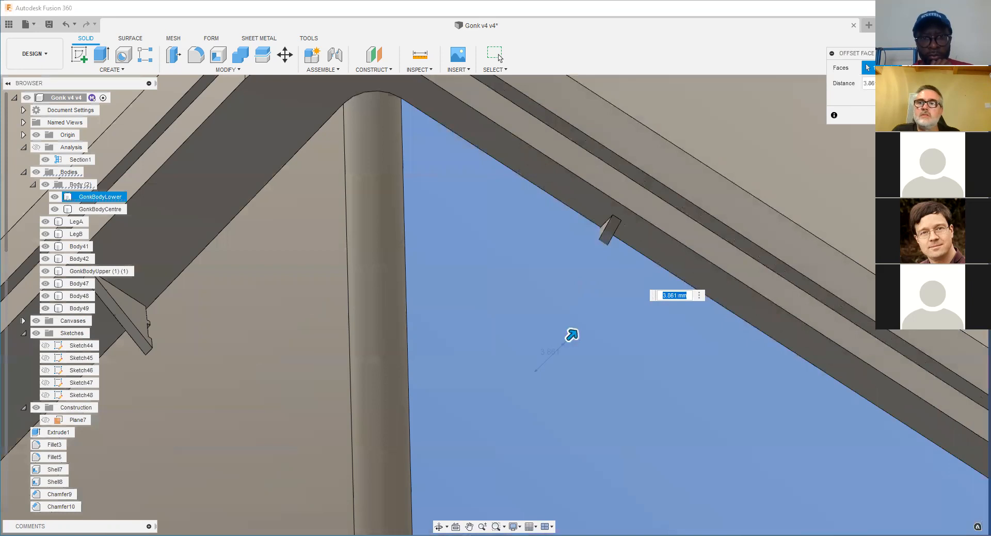
key("Escape")
scroll(501, 288, "down", 5)
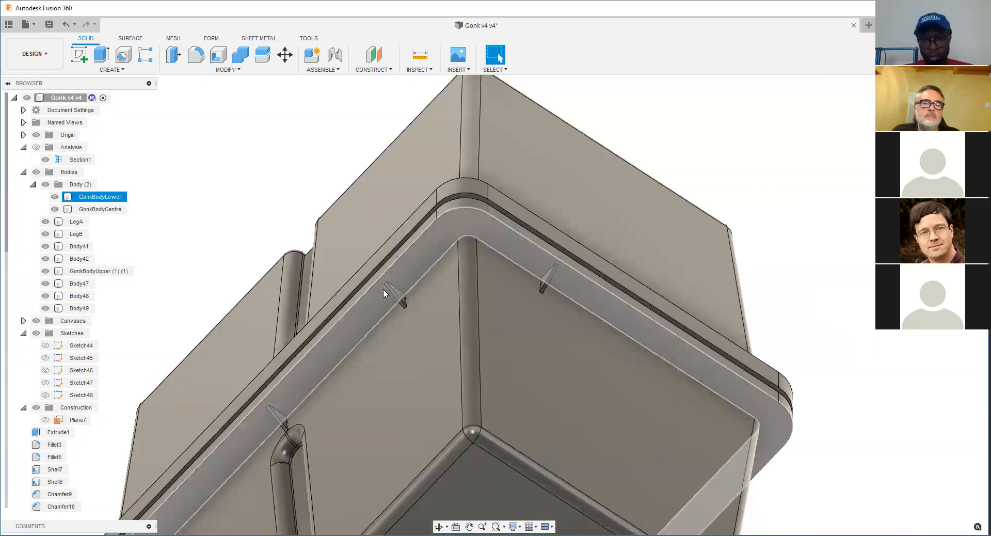
Step: Try to offset the top face of the patterned rib before the corner by about -0.58 mm
left_click(387, 290)
scroll(391, 288, "up", 5)
middle_click_drag(398, 301, 403, 335, "shift")
scroll(385, 274, "up", 8)
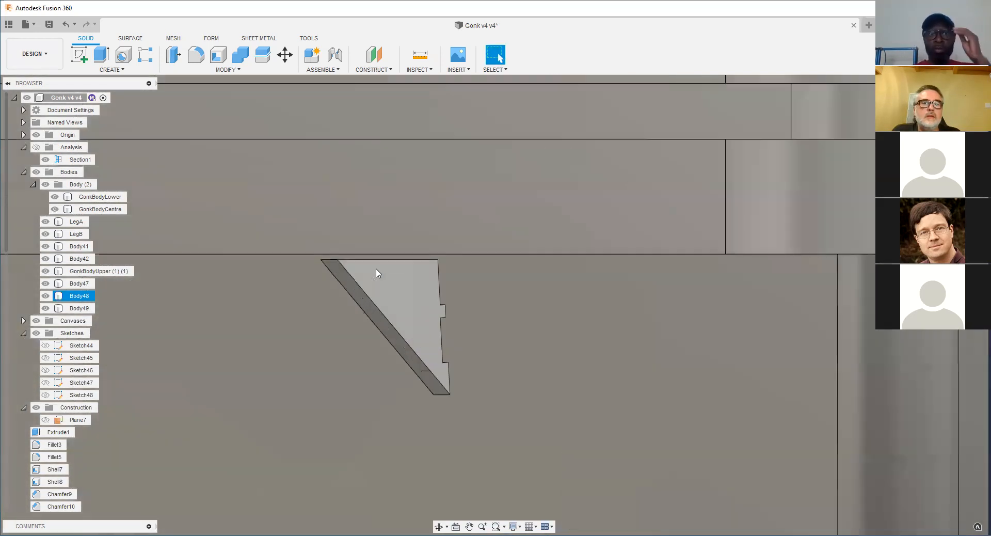
middle_click_drag(320, 268, 460, 277)
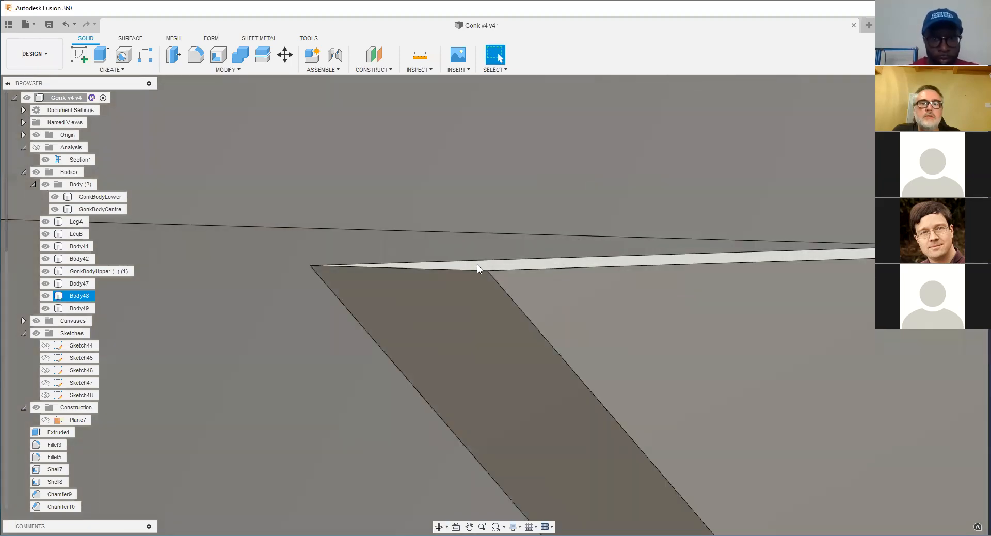
right_click(477, 266)
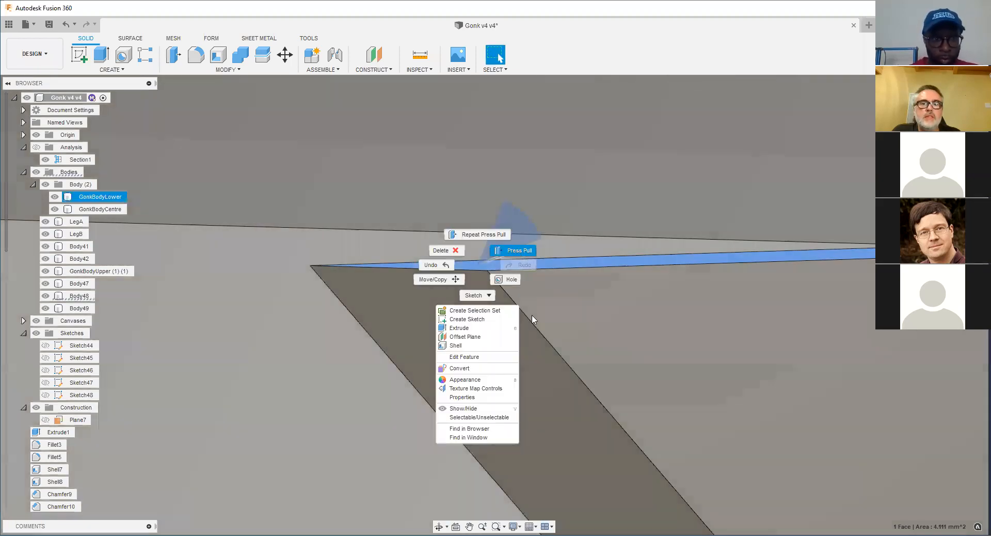
key("q")
scroll(544, 289, "up", 5)
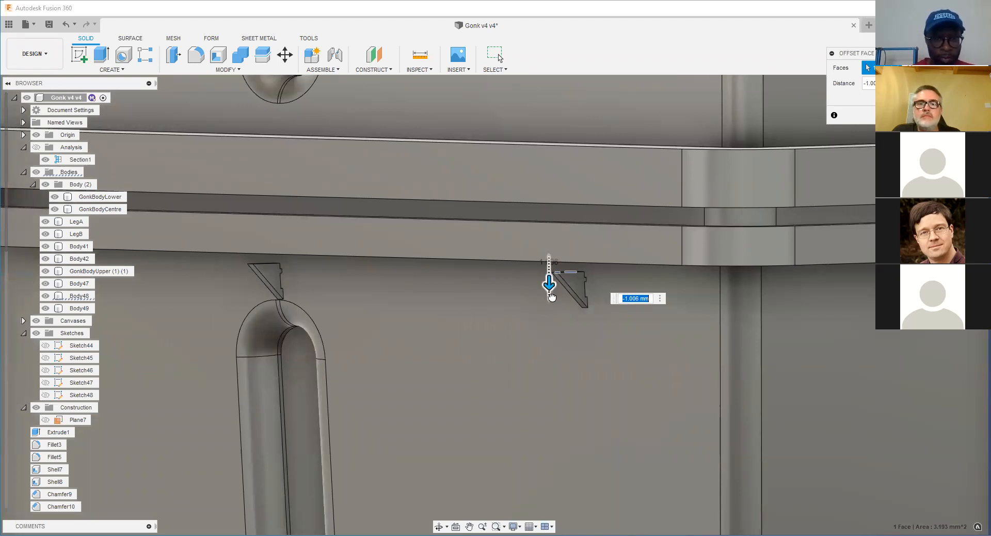
left_click_drag(549, 282, 550, 280)
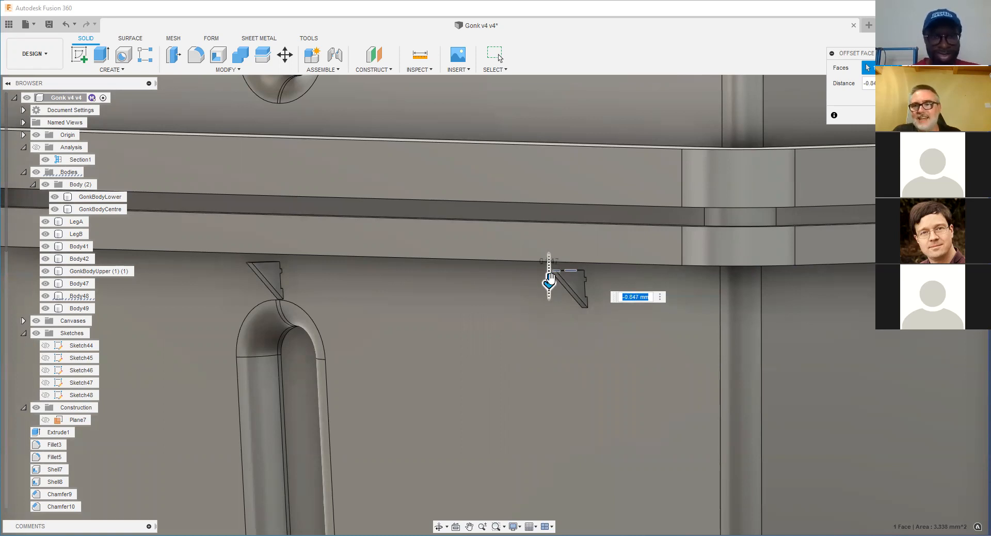
left_click_drag(549, 282, 549, 279)
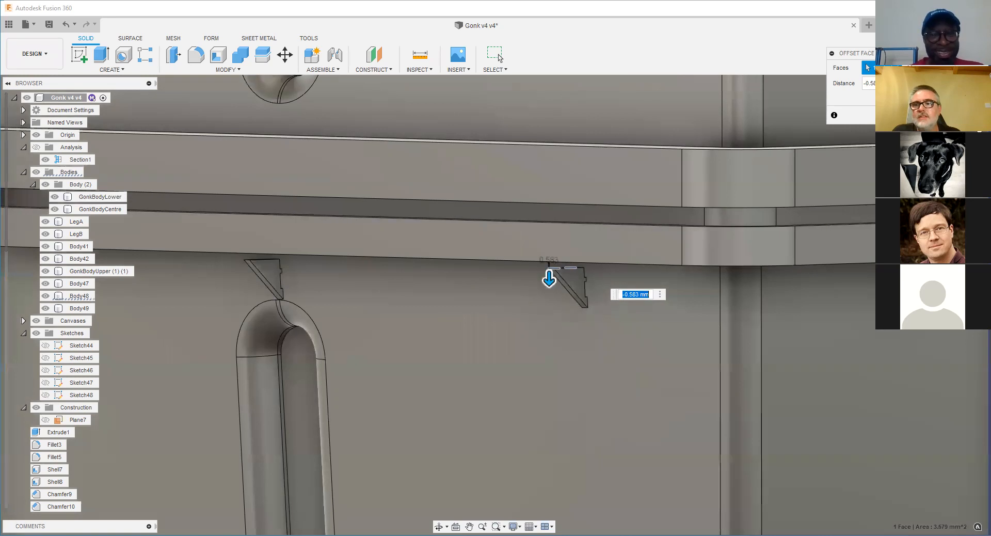
key("Return")
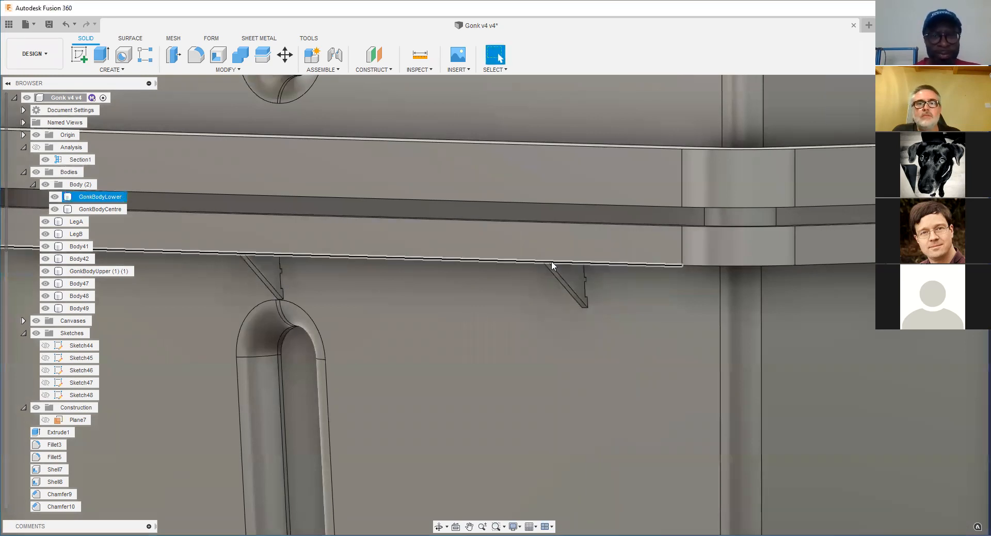
Step: Examine the path-patterned ribs around the corner, both on the whole droid and at close range beneath the rim
scroll(563, 284, "down", 5)
scroll(569, 302, "down", 5)
scroll(562, 305, "up", 1)
left_click(563, 305)
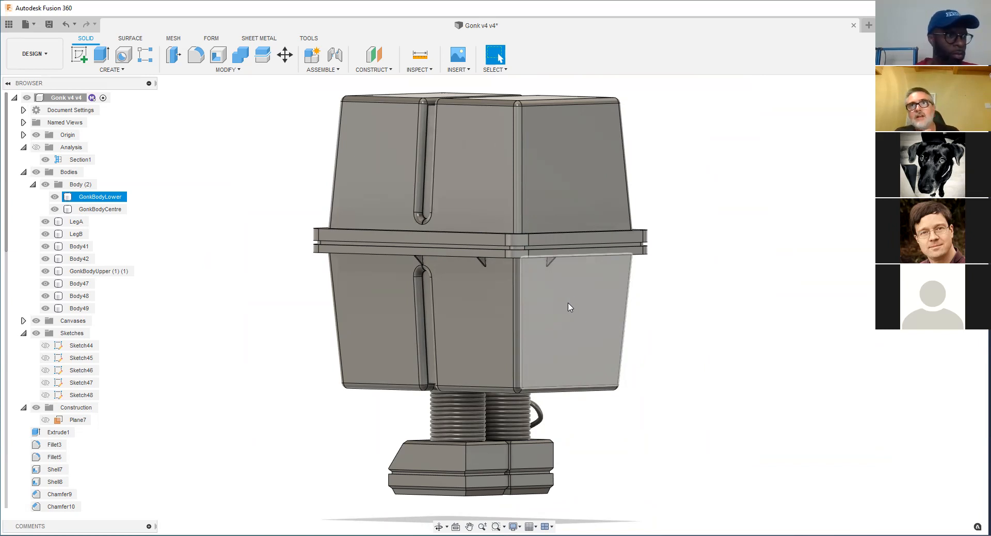
middle_click_drag(445, 429, 502, 372)
scroll(416, 432, "down", 3)
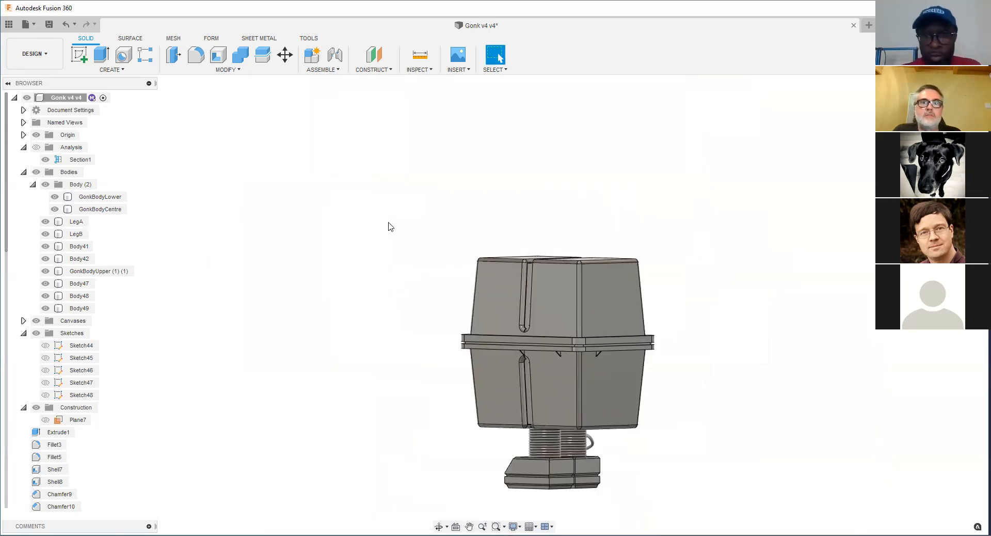
middle_click_drag(390, 227, 401, 218, "shift")
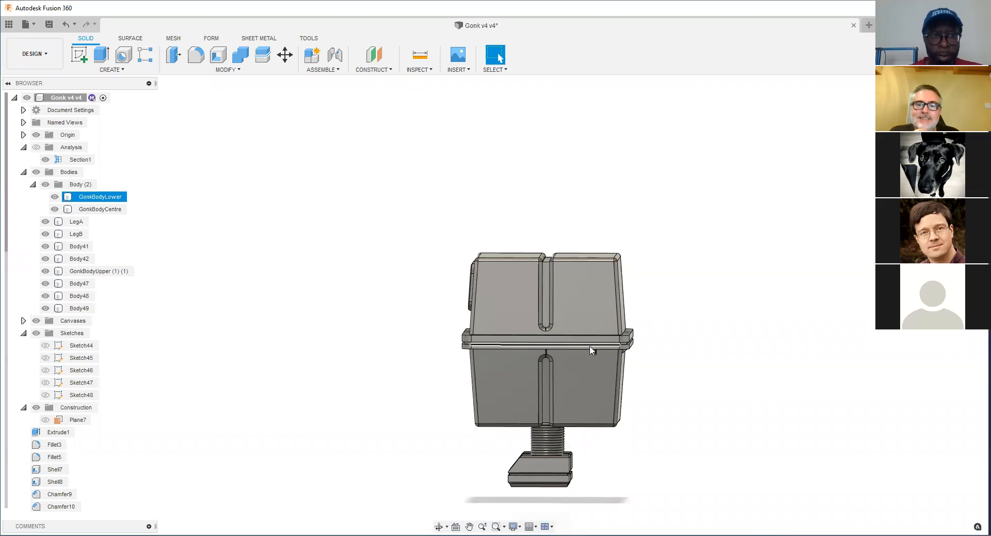
scroll(606, 353, "up", 5)
scroll(610, 360, "up", 3)
middle_click_drag(516, 305, 471, 282, "shift")
scroll(516, 266, "up", 3)
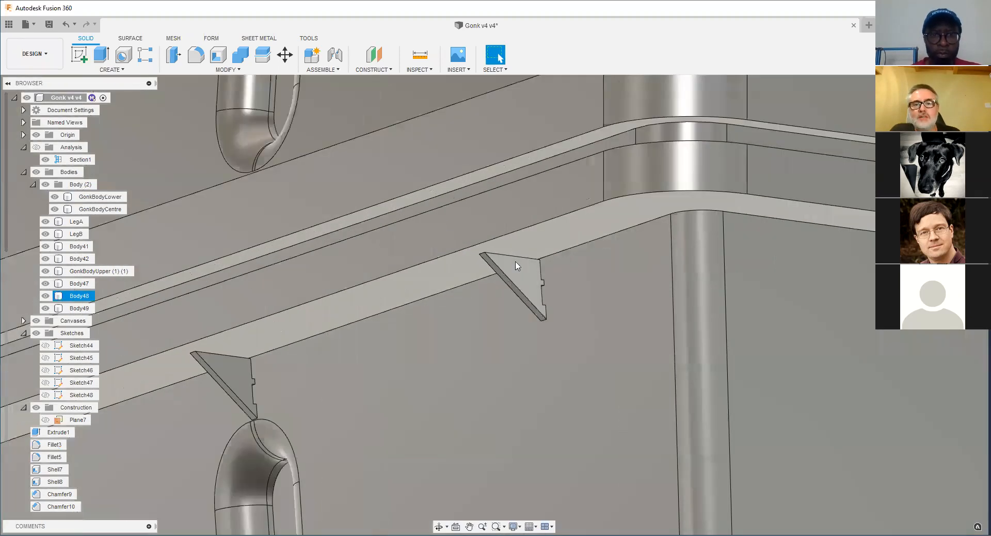
Step: Examine how the three rib bodies sit against the lower body beneath the rim, checking which body each one is
scroll(498, 245, "down", 5)
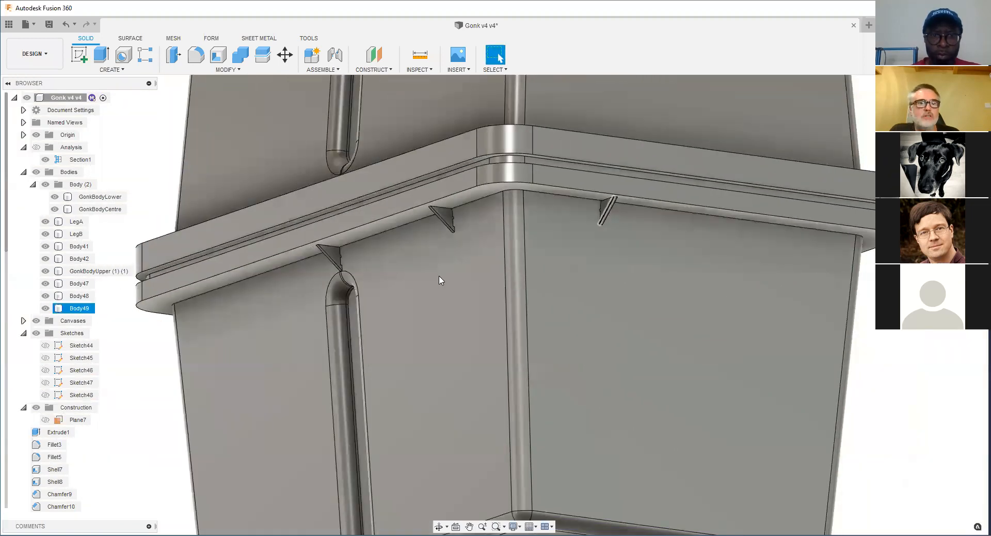
middle_click_drag(160, 263, 321, 280)
scroll(310, 265, "down", 3)
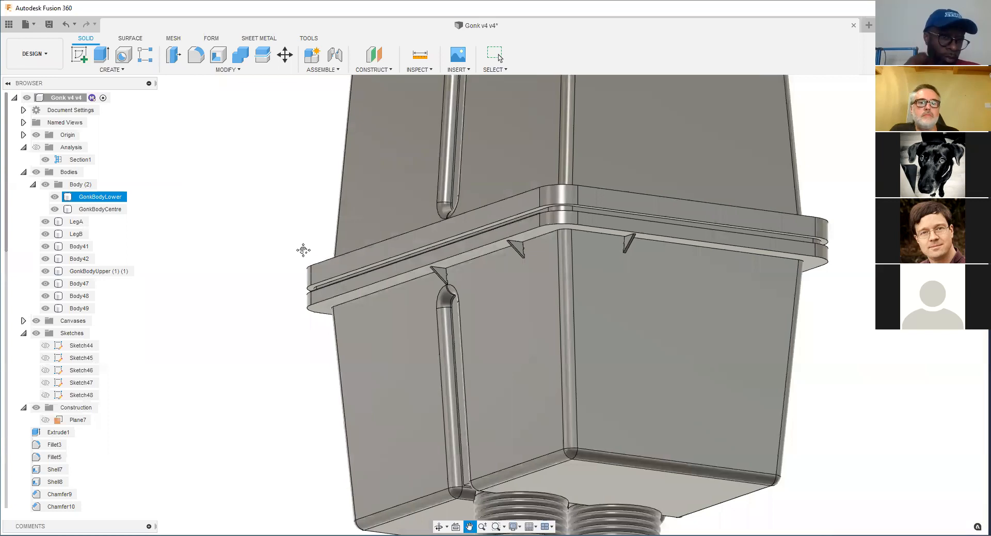
scroll(394, 312, "up", 5)
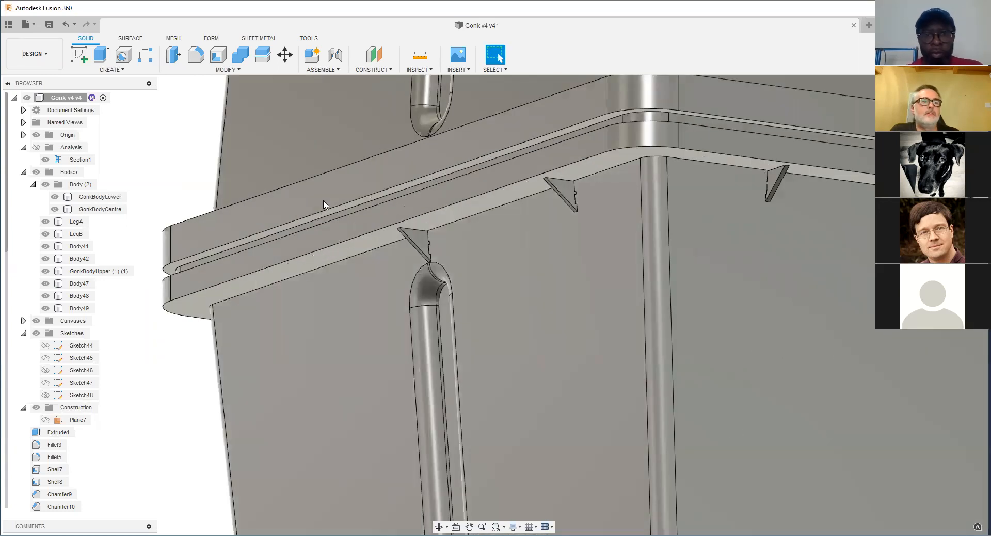
left_click(86, 283)
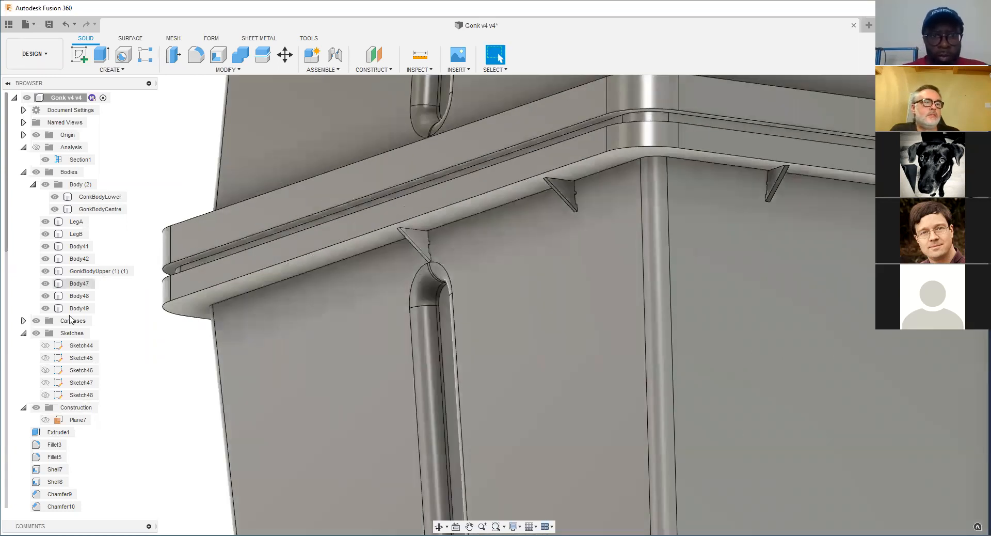
left_click(453, 253, "ctrl")
scroll(352, 259, "down", 2)
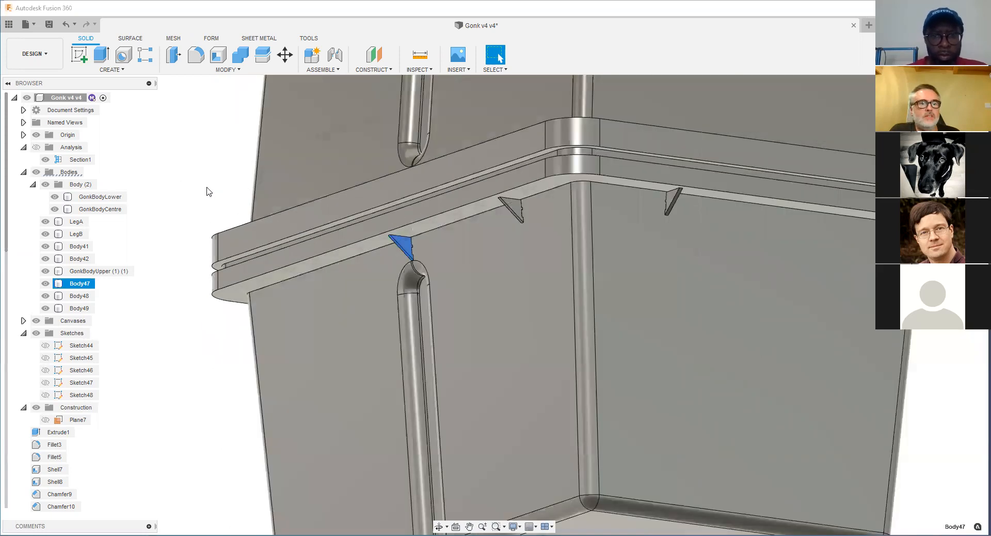
key("Escape")
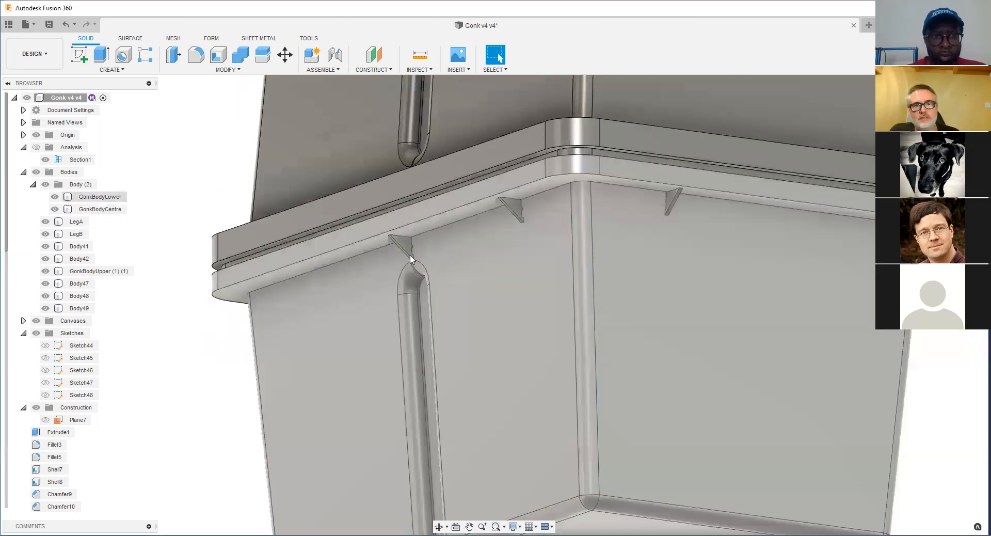
scroll(413, 259, "up", 2)
left_click(387, 231)
scroll(387, 231, "up", 2)
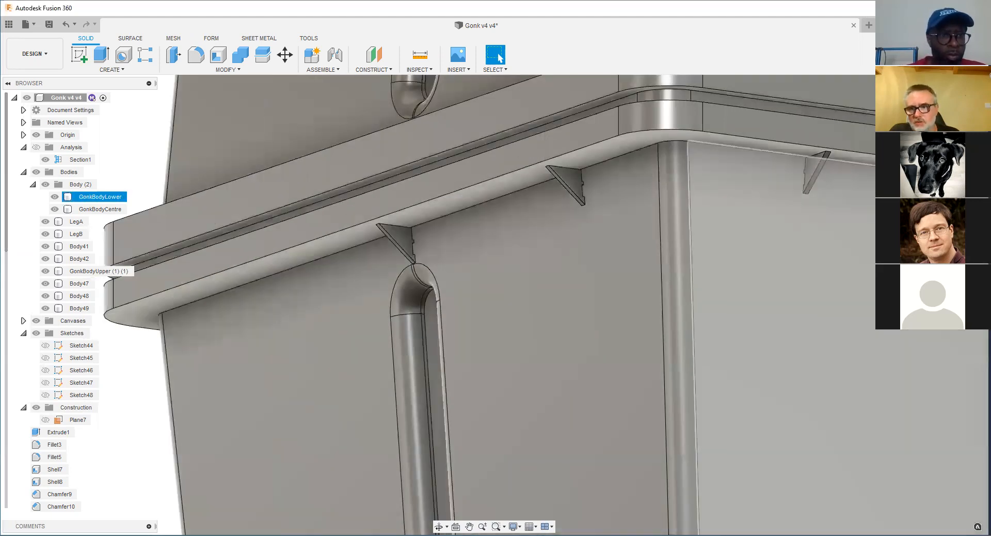
scroll(576, 281, "down", 3)
key("Escape")
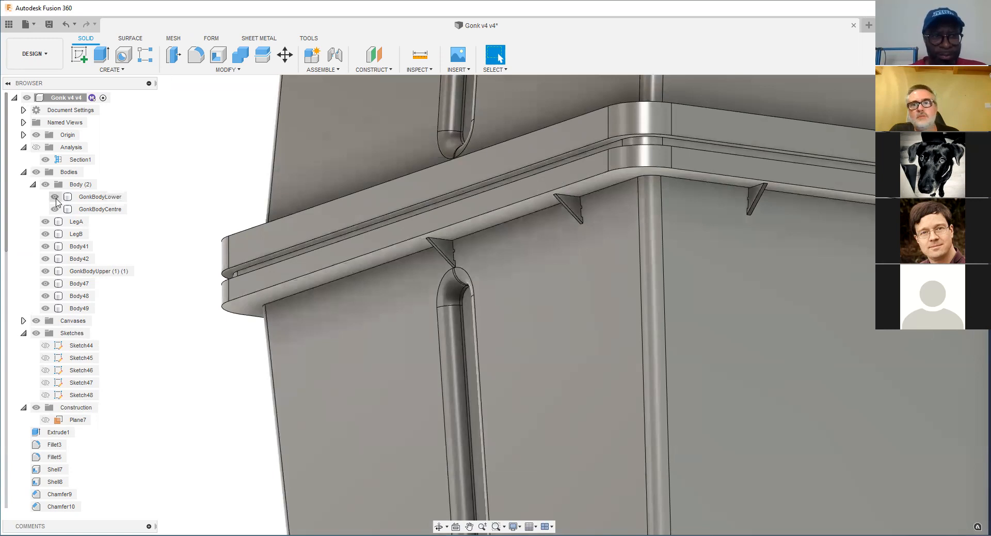
Step: Delete the three rib bodies, Body47 through Body49, from beneath the lower body's rim
left_click(56, 200)
left_click(56, 199)
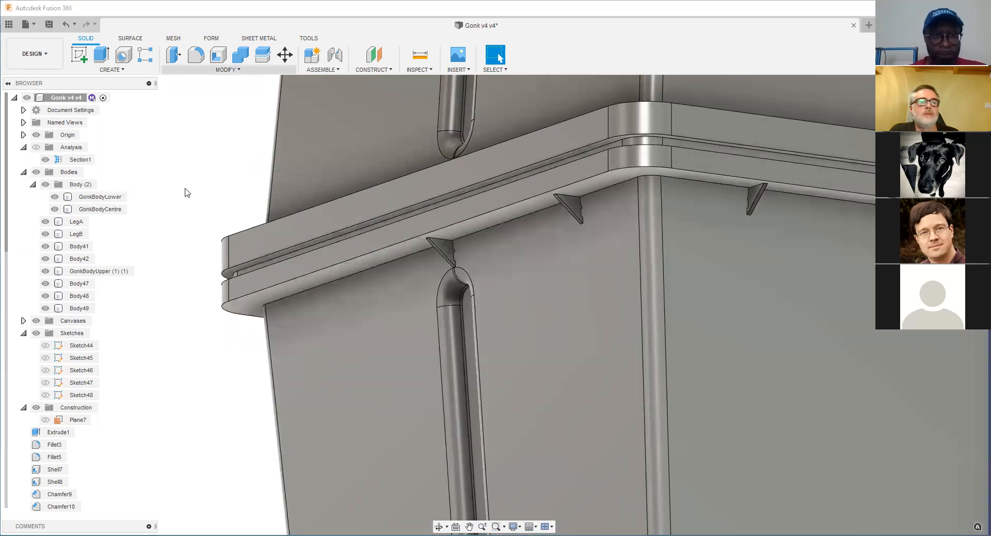
left_click(489, 170)
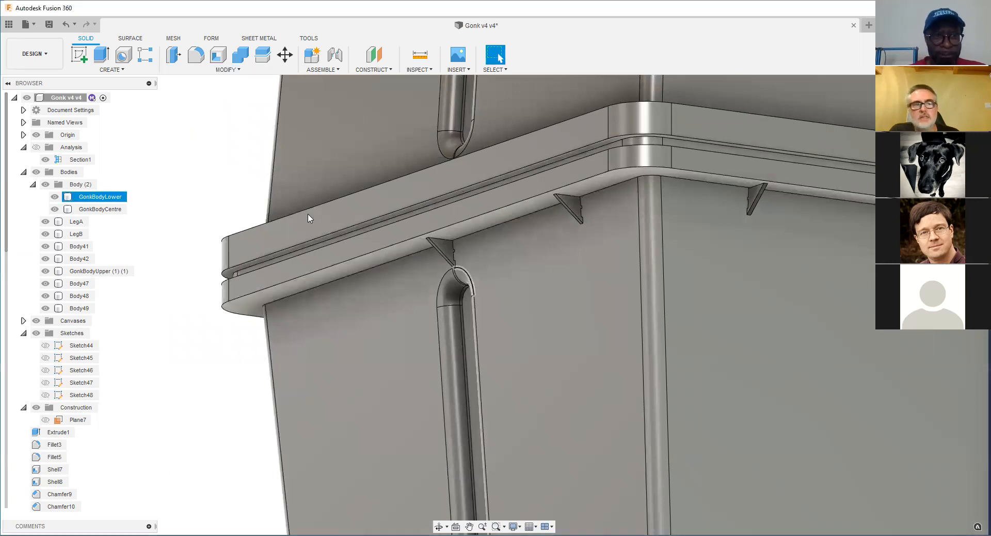
left_click(75, 284)
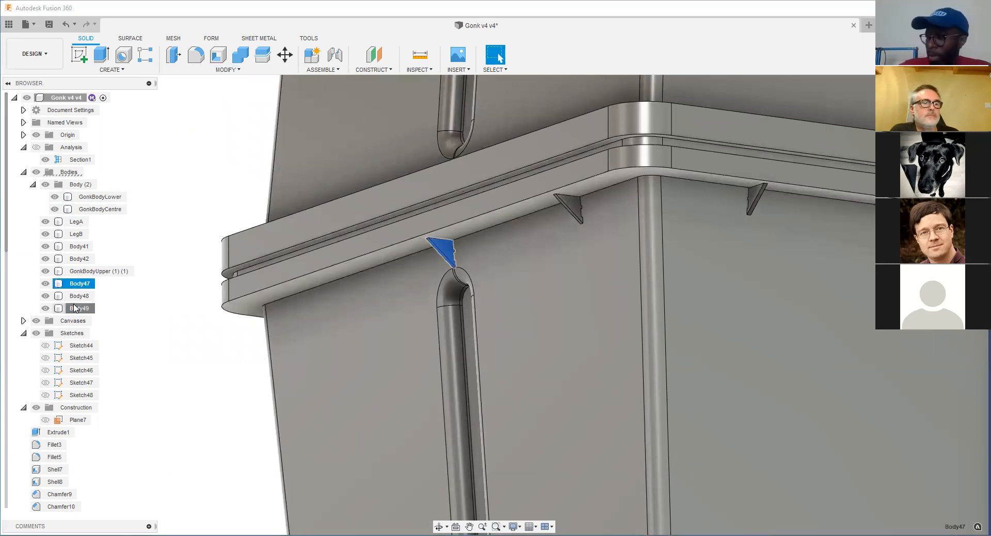
left_click(75, 308, "shift")
key("Delete")
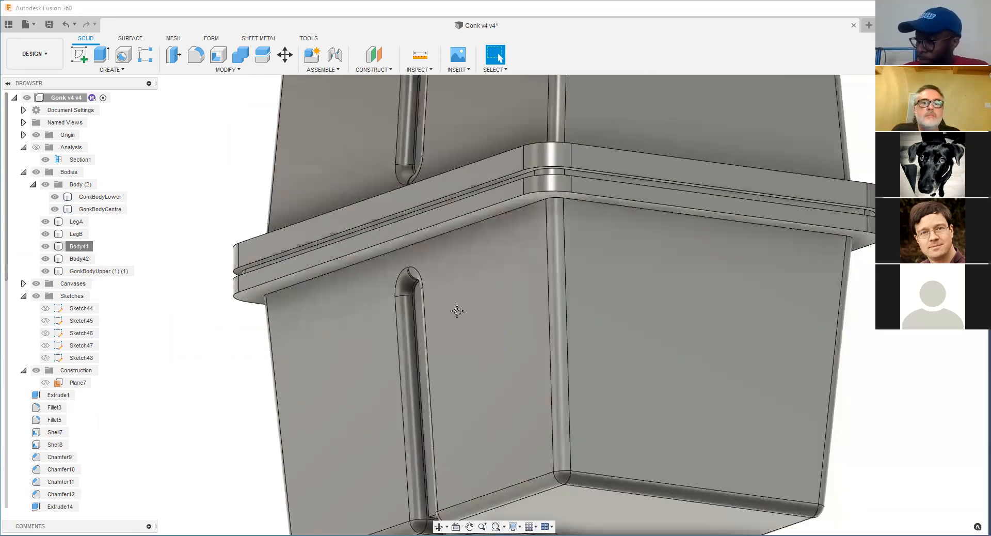
Step: Examine the whole droid from several angles against the reference canvas
middle_click_drag(564, 315, 464, 300, "shift")
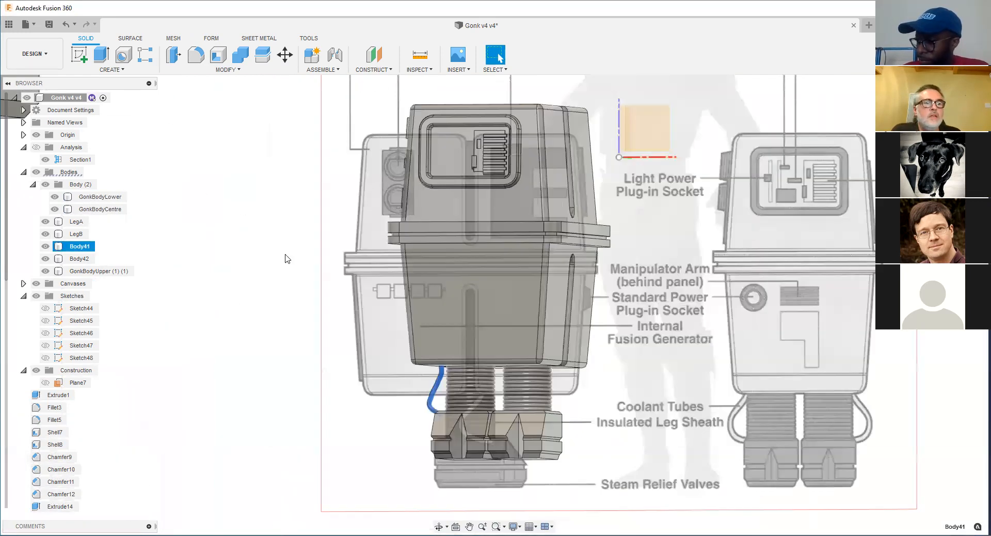
scroll(328, 259, "up", 3)
left_click(270, 259)
scroll(263, 268, "down", 4)
middle_click_drag(264, 271, 364, 238, "shift")
scroll(311, 352, "down", 3)
scroll(364, 239, "down", 2)
scroll(366, 261, "up", 5)
middle_click_drag(366, 273, 347, 164)
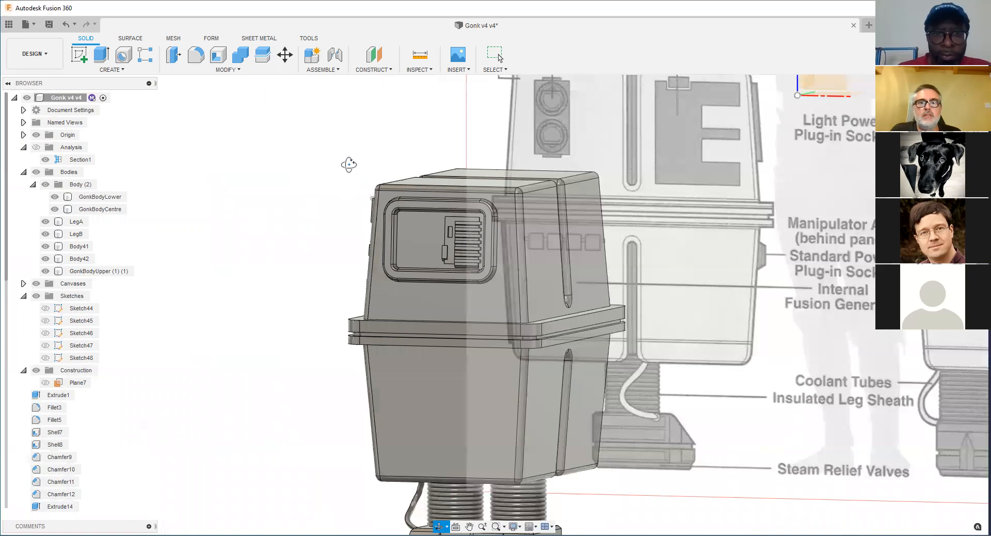
scroll(387, 214, "down", 3)
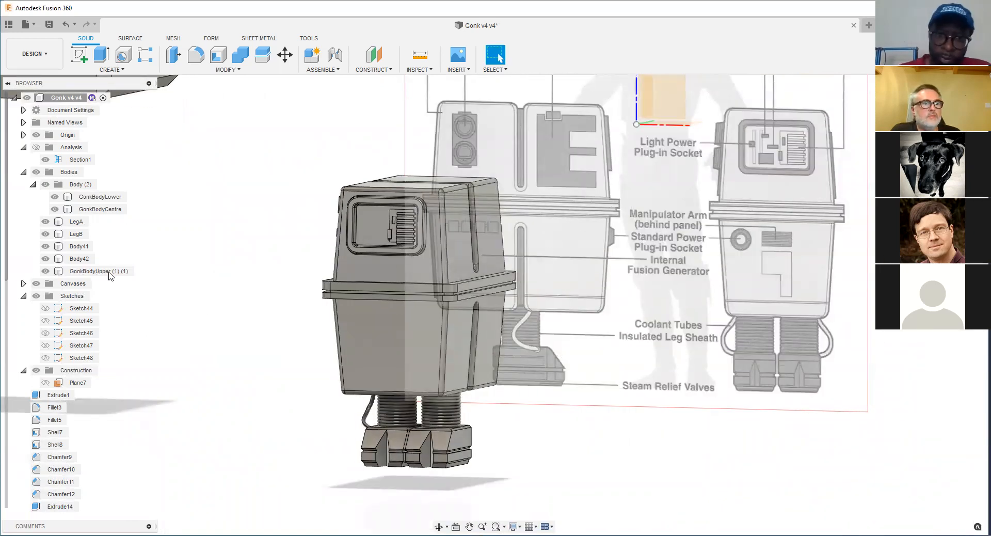
Step: Set up a Save As Mesh export of the GonkBodyLower body in STL (Binary) format
right_click(104, 201)
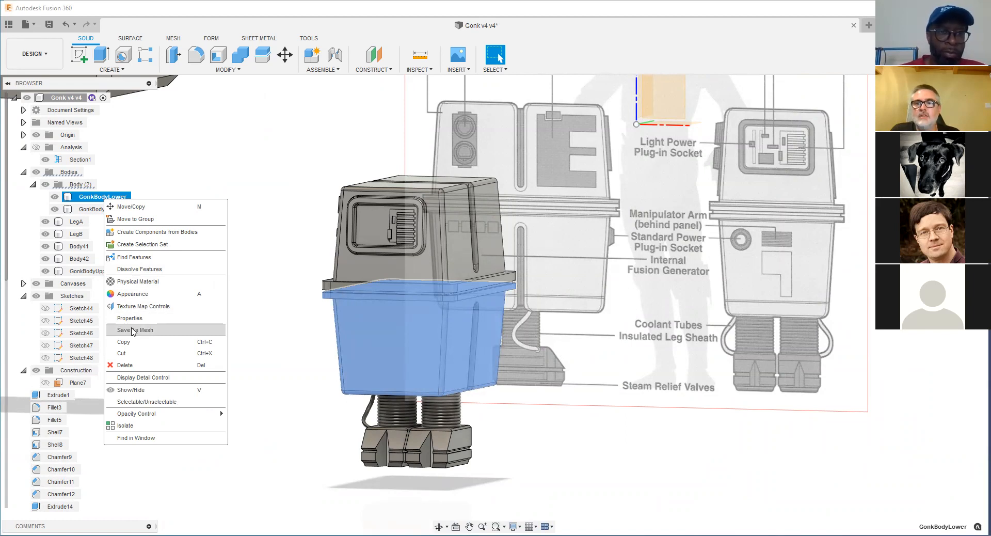
left_click(133, 330)
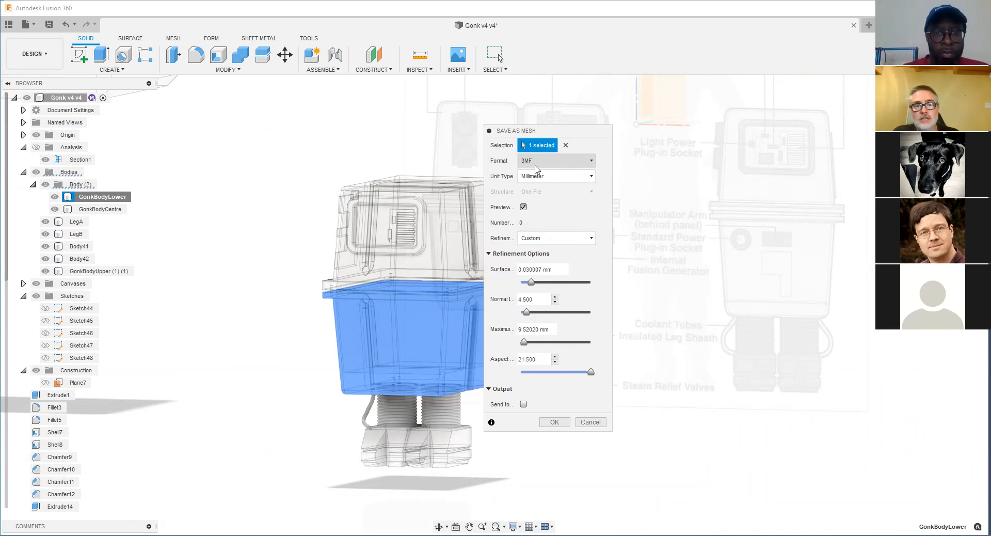
left_click(567, 166)
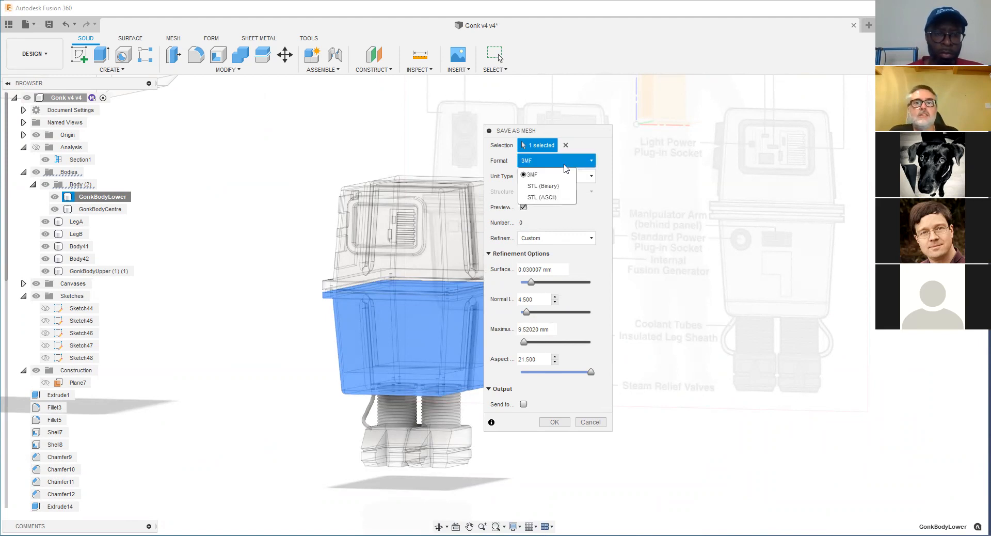
left_click(545, 186)
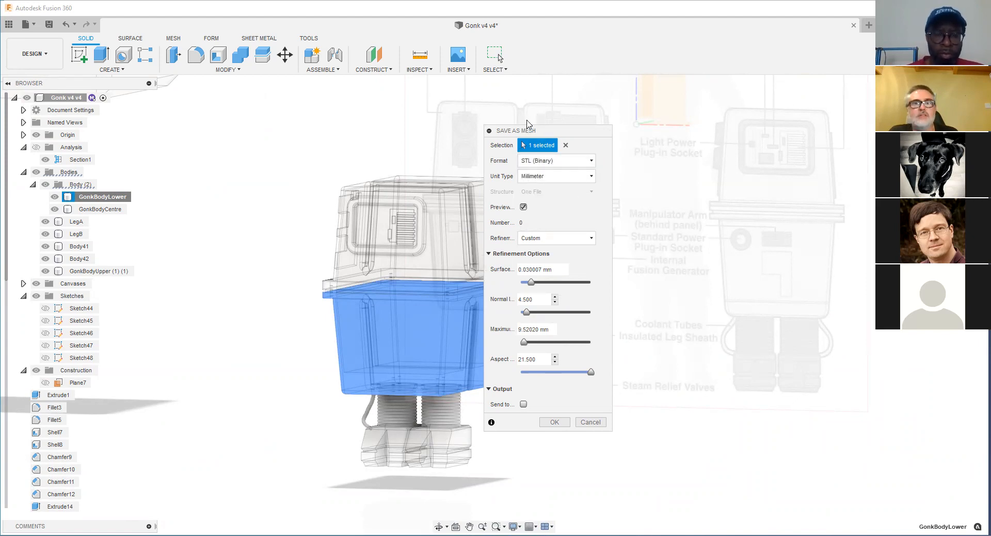
left_click(540, 163)
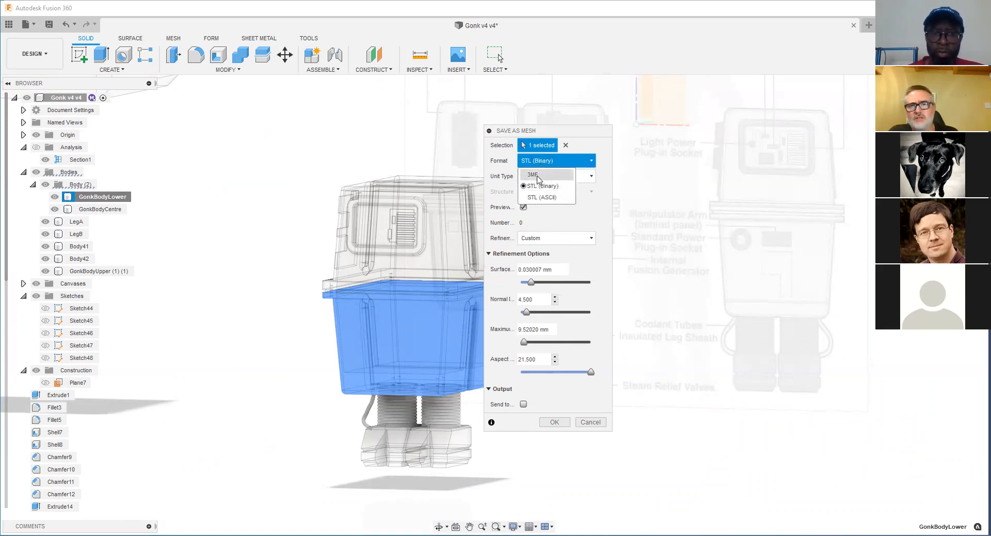
left_click(581, 164)
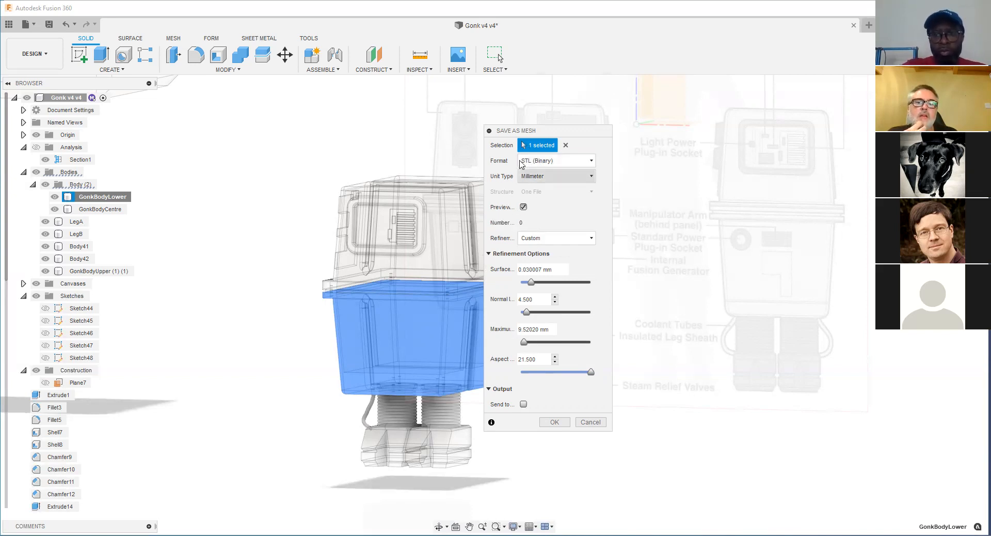
Step: Review the mesh export's refinement presets and custom refinement options, and cancel the export
left_click(534, 237)
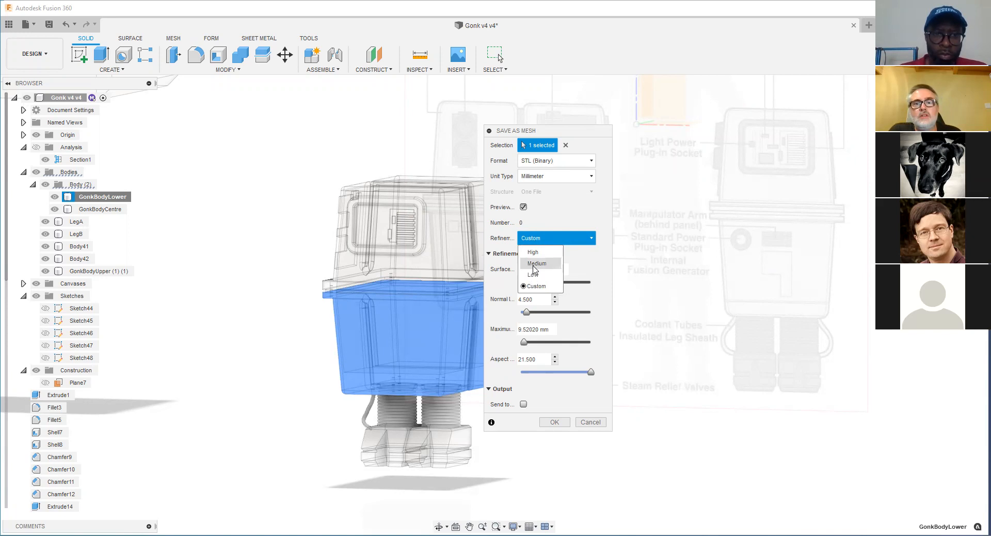
left_click(594, 257)
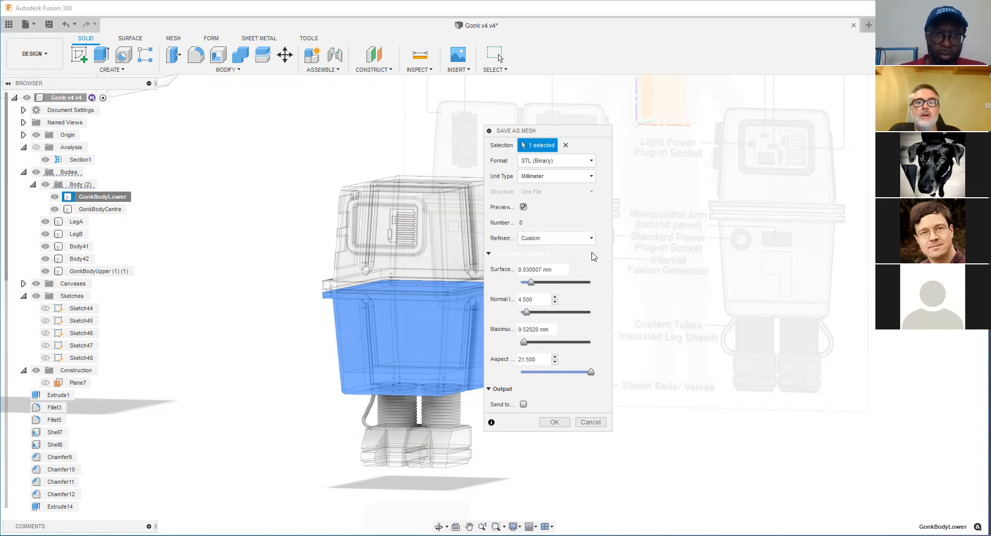
left_click(591, 253)
left_click(577, 237)
left_click(570, 237)
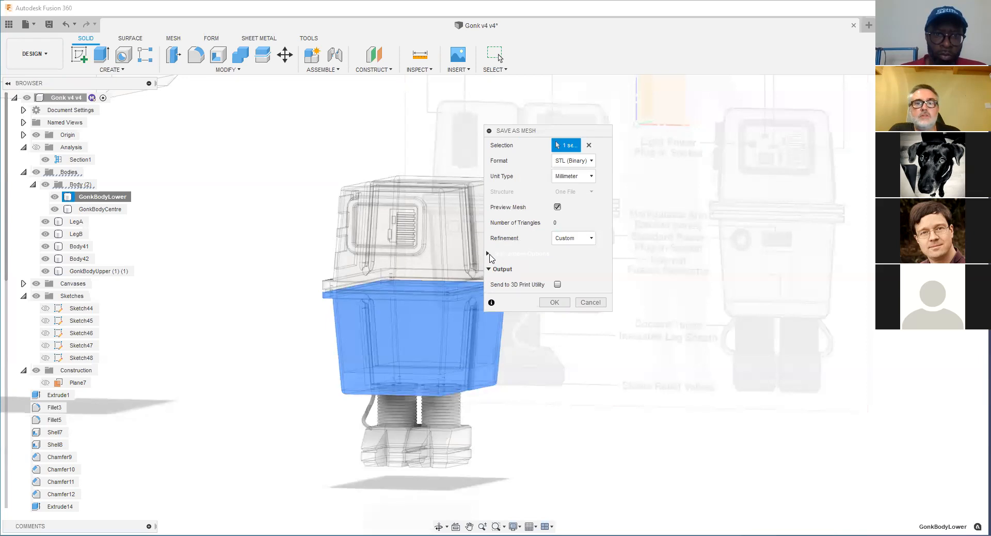
left_click(490, 254)
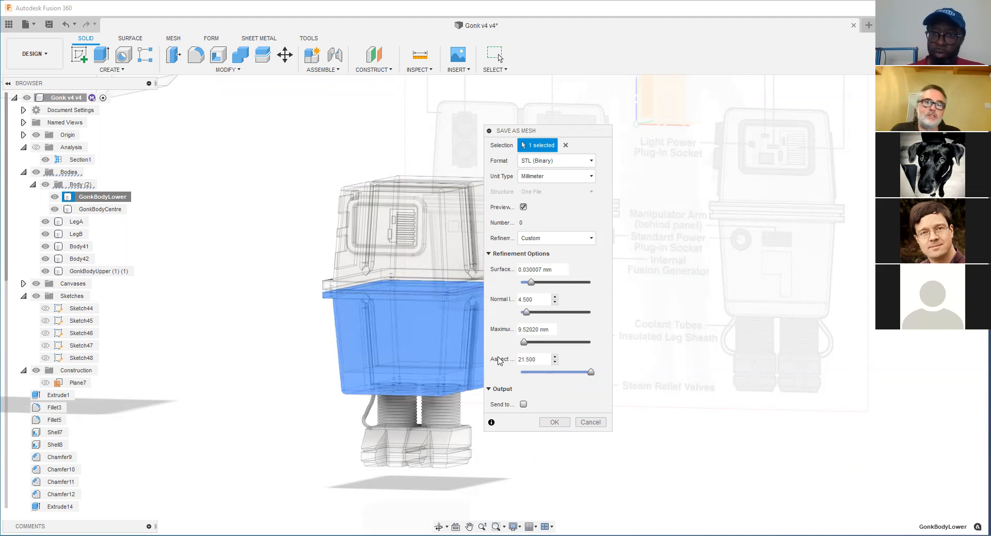
left_click(532, 238)
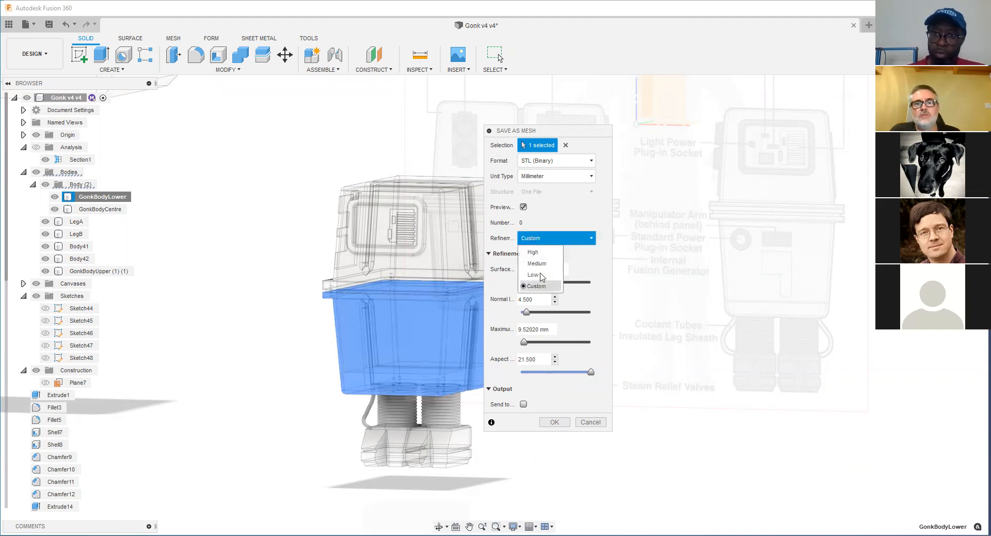
left_click(599, 263)
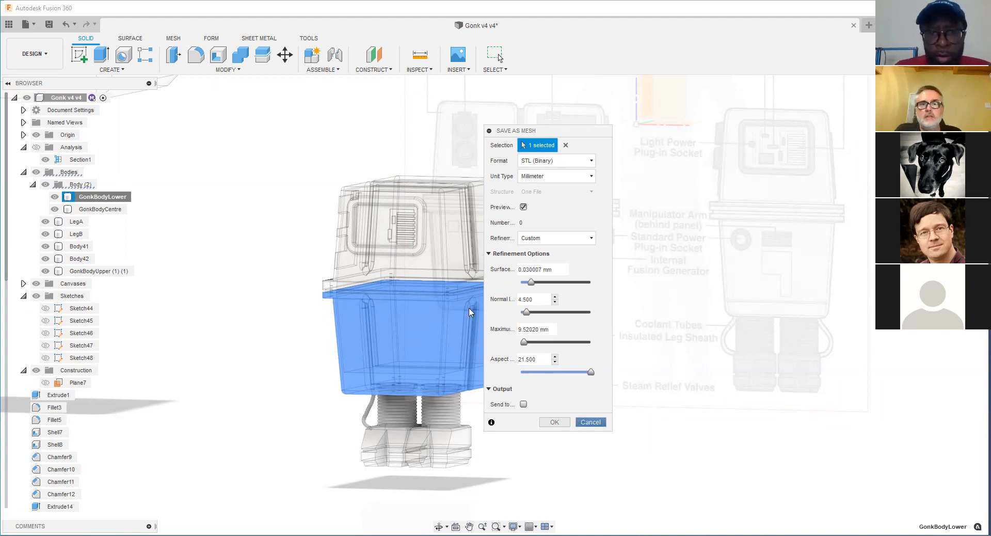
left_click(586, 422)
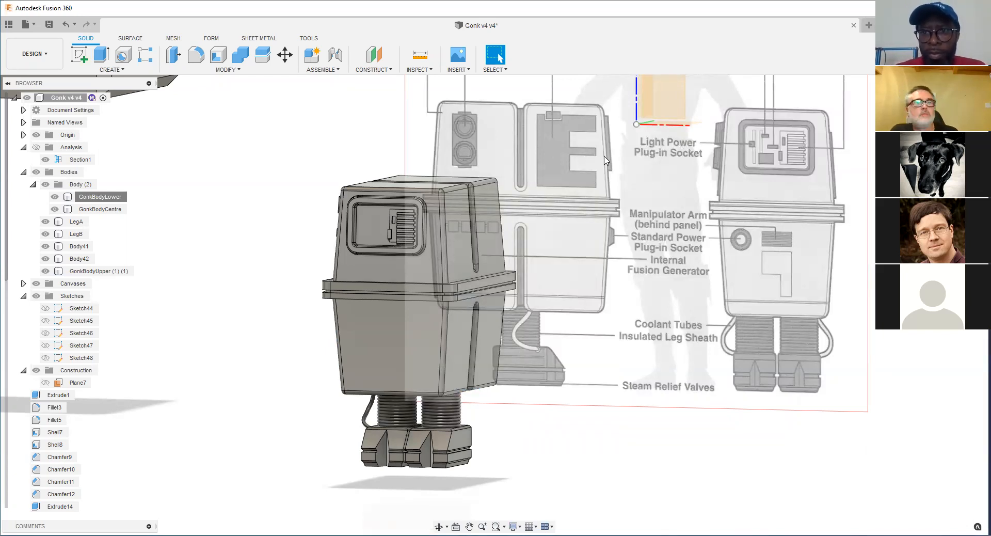
Step: Inspect the Maximum Edge Length setting in a new Save As Mesh export of GonkBodyLower, and cancel it
right_click(97, 197)
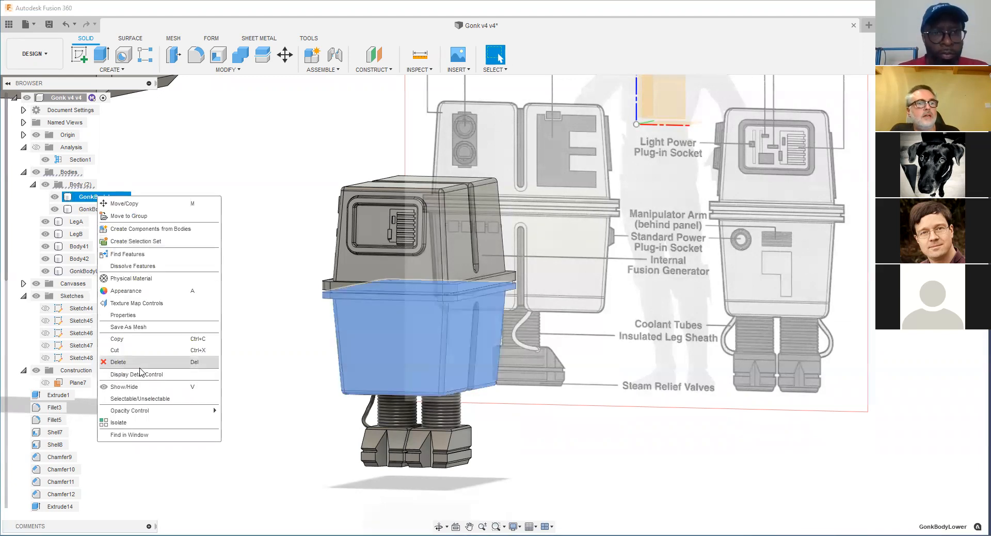
left_click(143, 328)
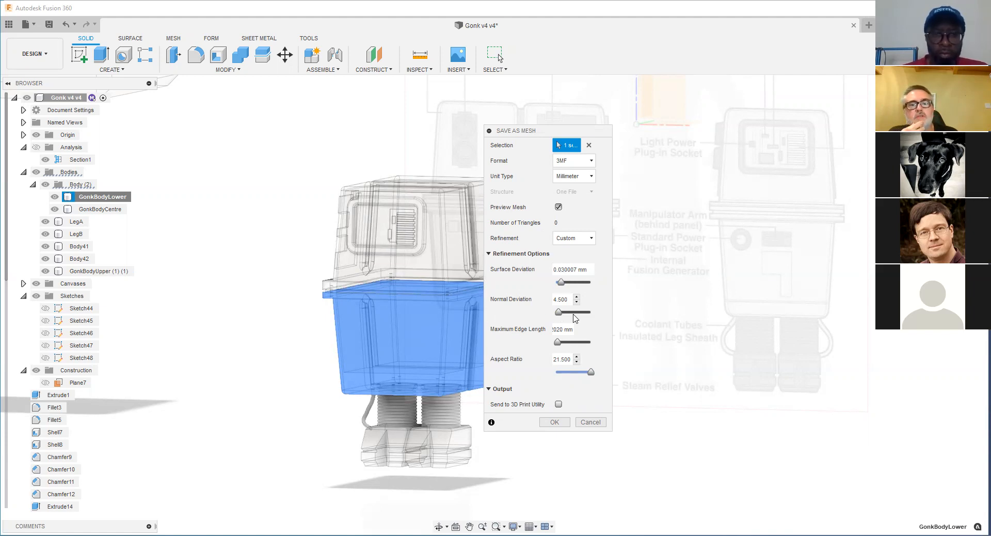
left_click(557, 330)
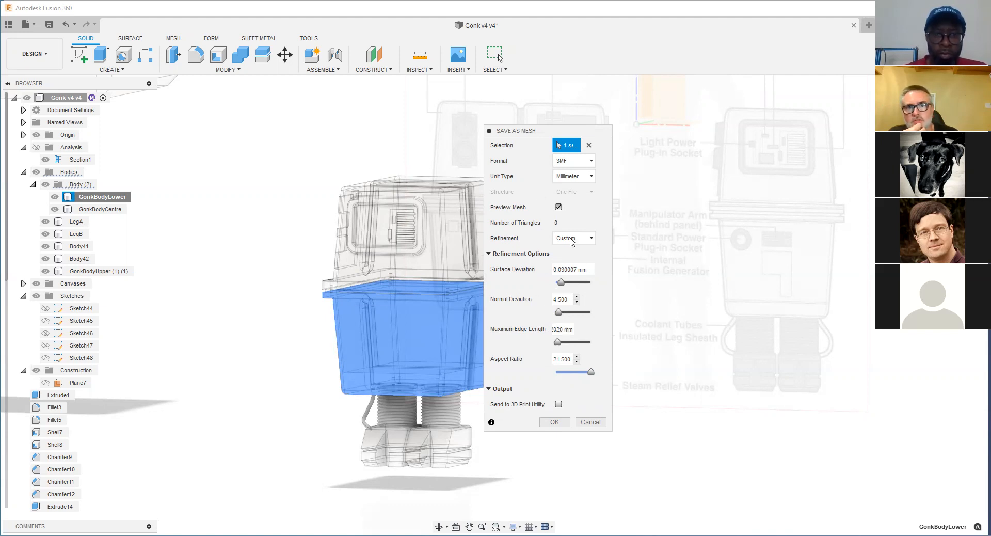
left_click_drag(567, 329, 545, 328)
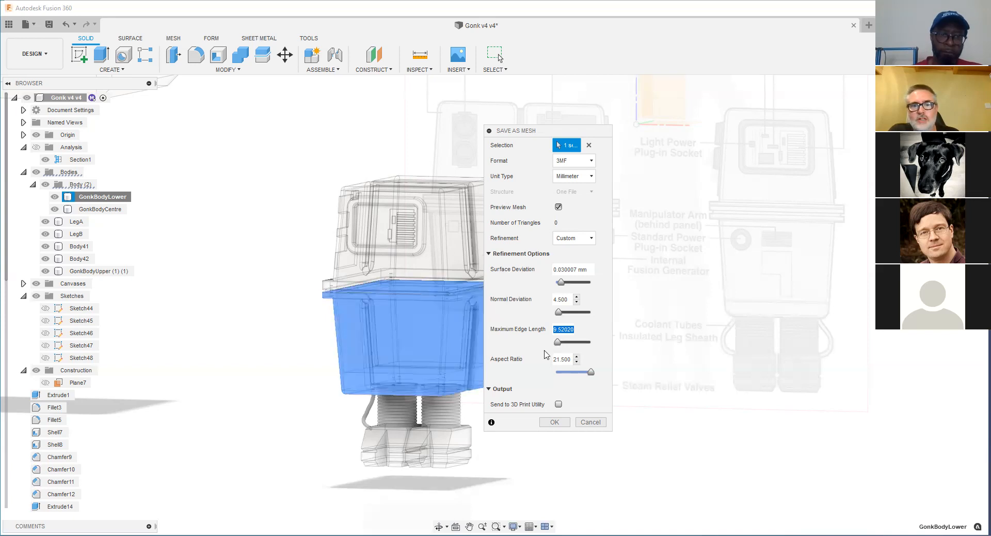
left_click(590, 422)
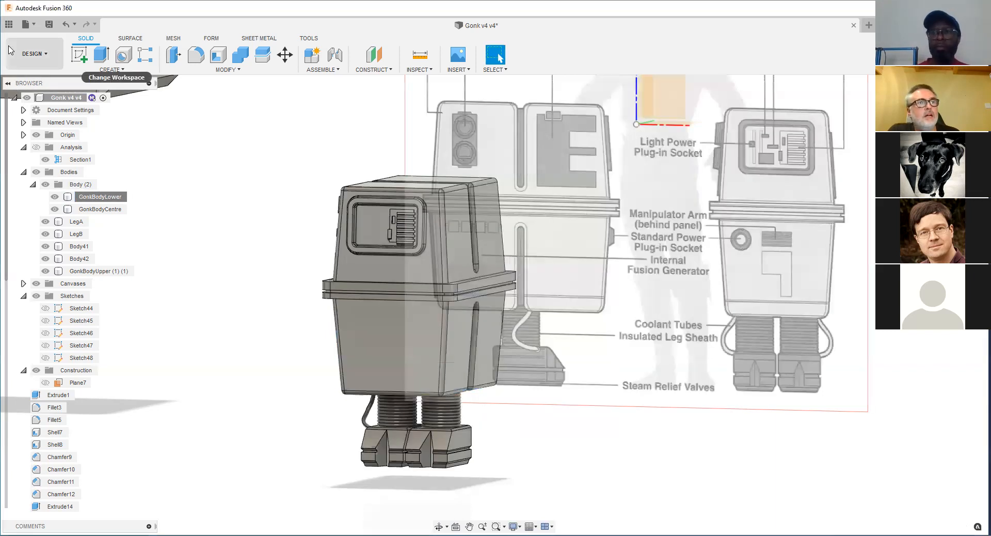
Step: Bring up the export settings for the whole design with the Fusion 360 Archive file type, and cancel the export
left_click(332, 297)
key("Escape")
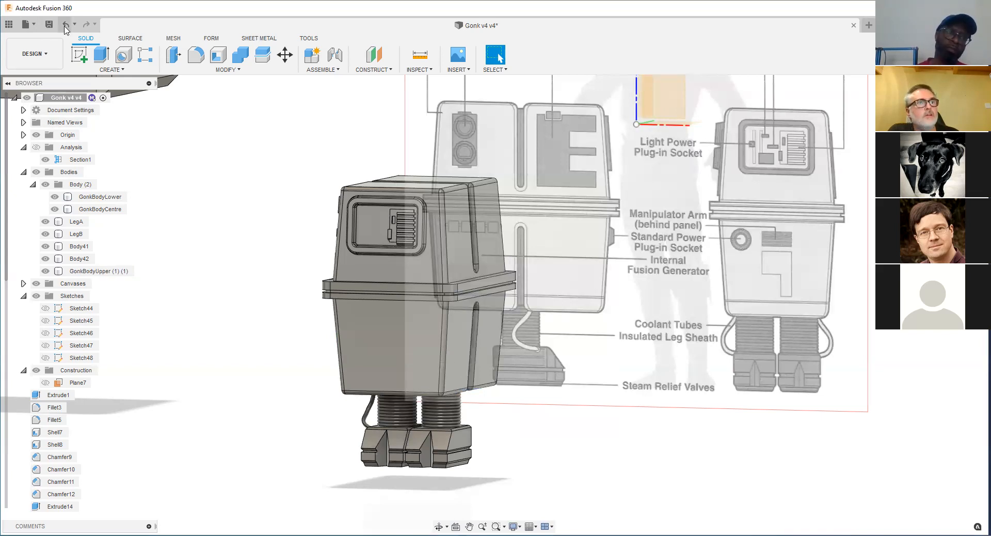
left_click(25, 24)
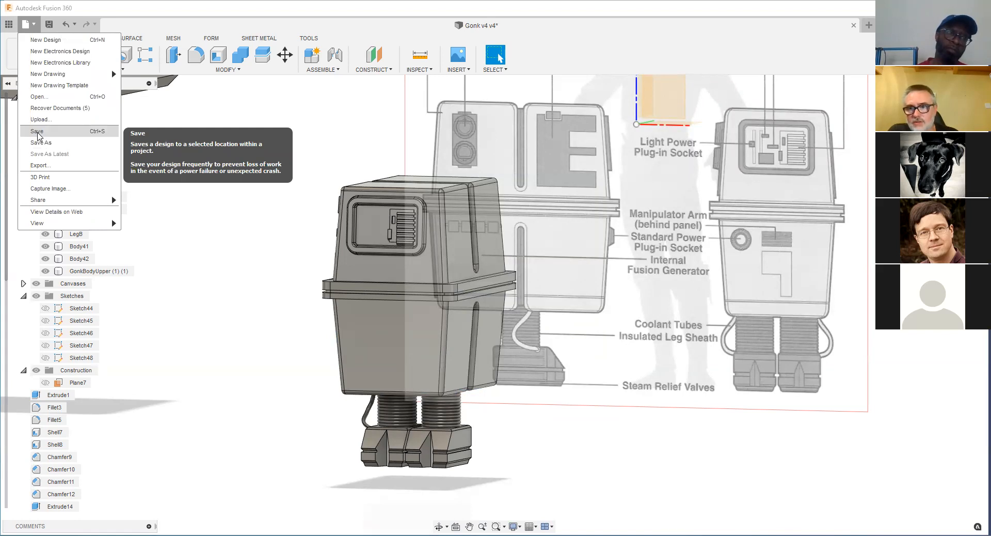
left_click(45, 168)
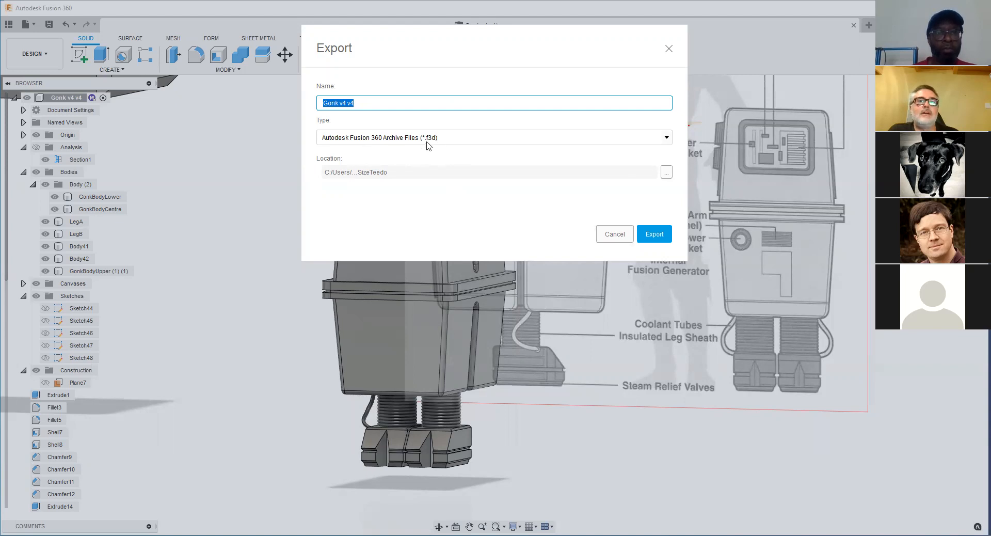
left_click(612, 234)
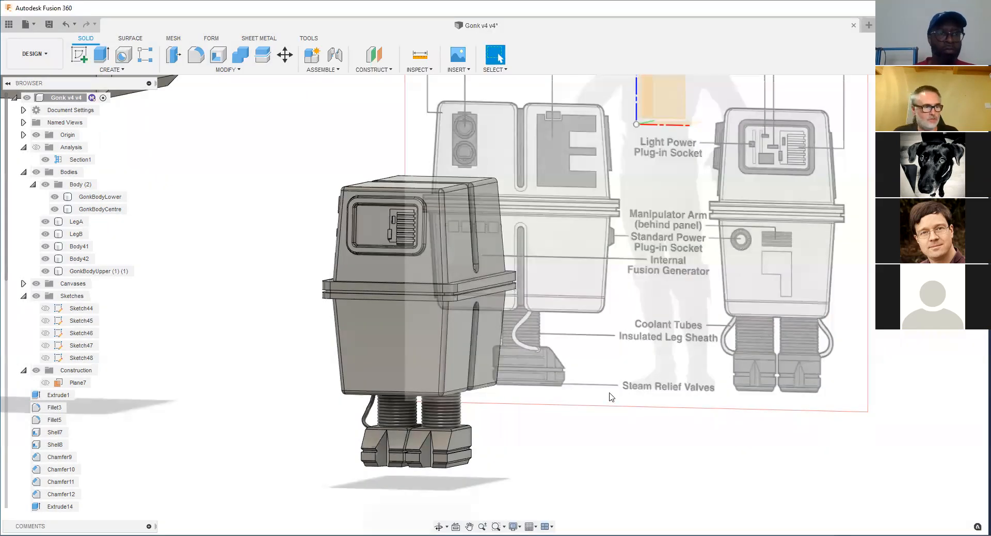
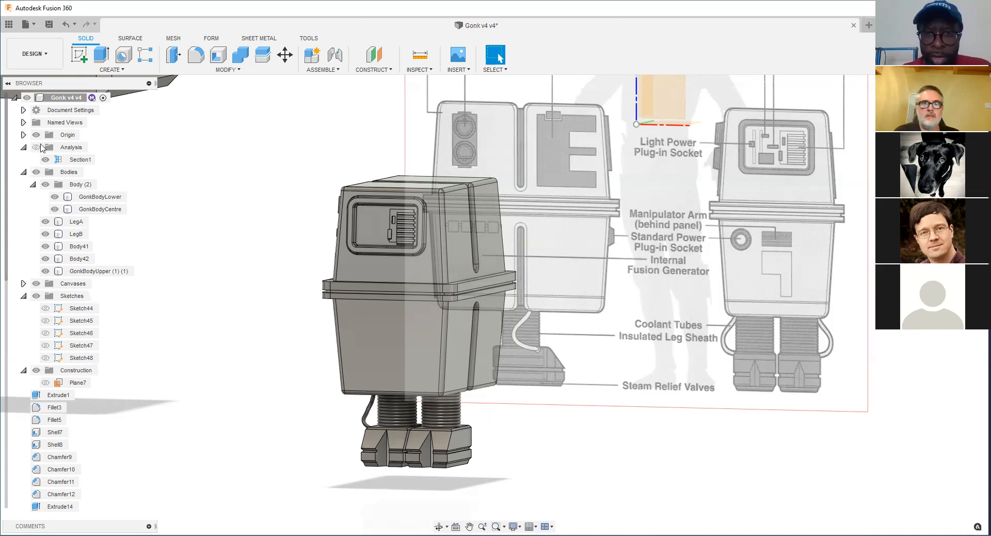
Step: Start a sketch on the flat recessed face of the upper body's front panel
scroll(384, 241, "up", 4)
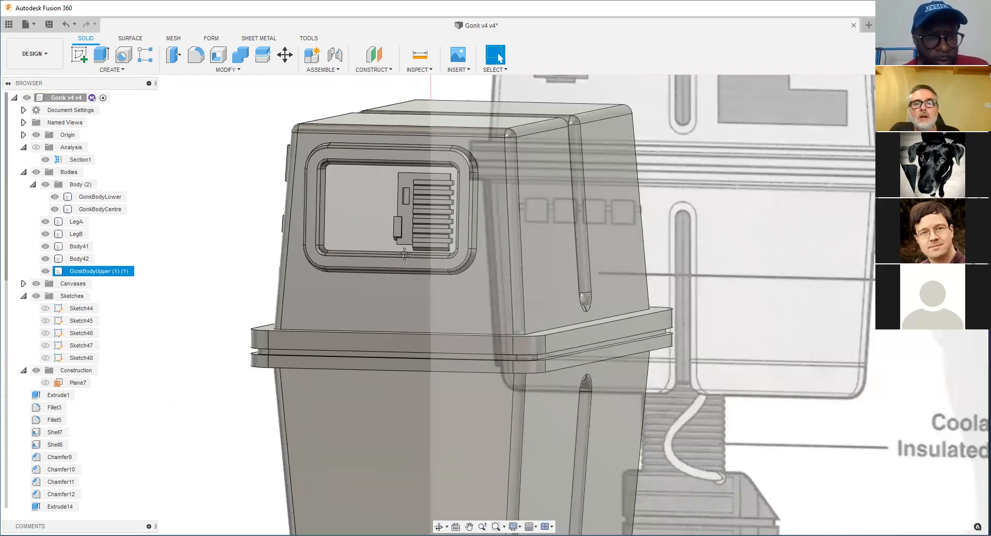
middle_click_drag(404, 252, 564, 281)
middle_click_drag(532, 214, 526, 249, "shift")
scroll(526, 250, "up", 5)
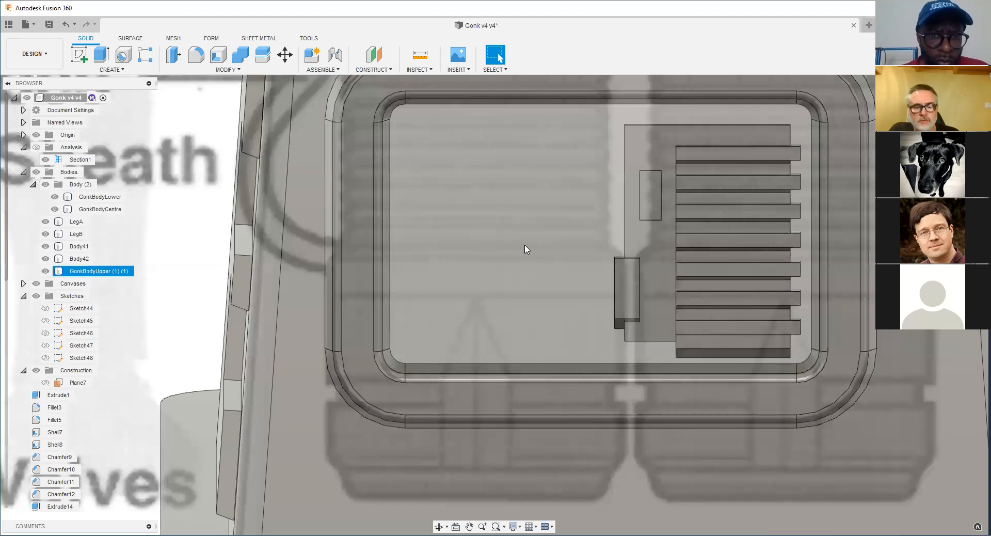
scroll(526, 250, "down", 2)
left_click(509, 231)
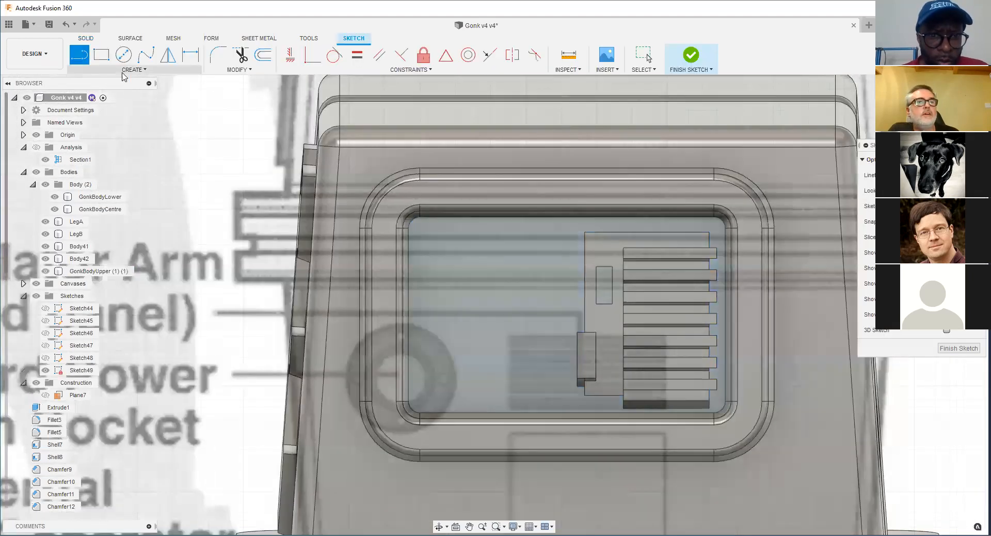
Step: Sketch a narrow vertical rectangle 0.6 mm wide and about 21 mm tall on the empty side of the recessed panel, and finish the sketch
left_click(103, 54)
scroll(464, 206, "up", 3)
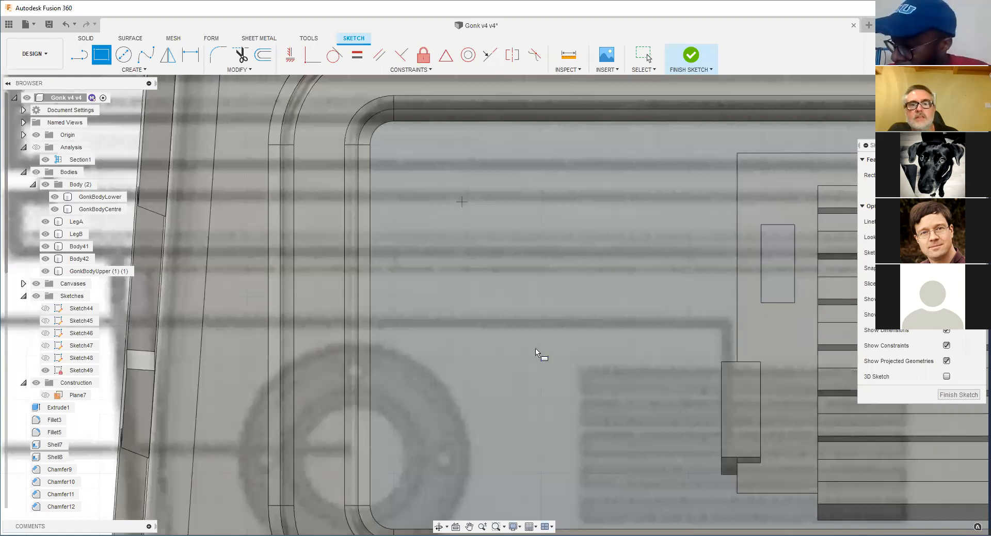
scroll(533, 355, "down", 2)
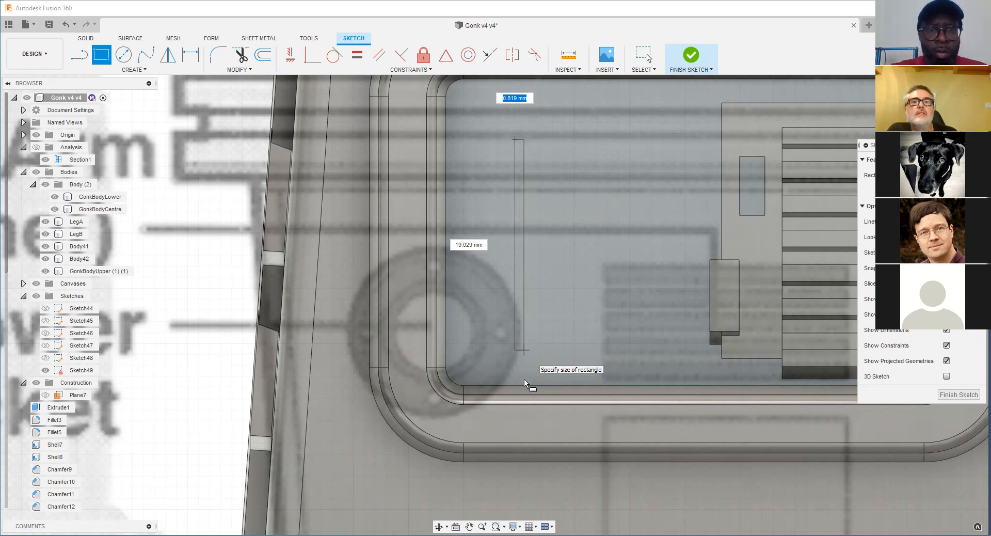
scroll(524, 383, "up", 3)
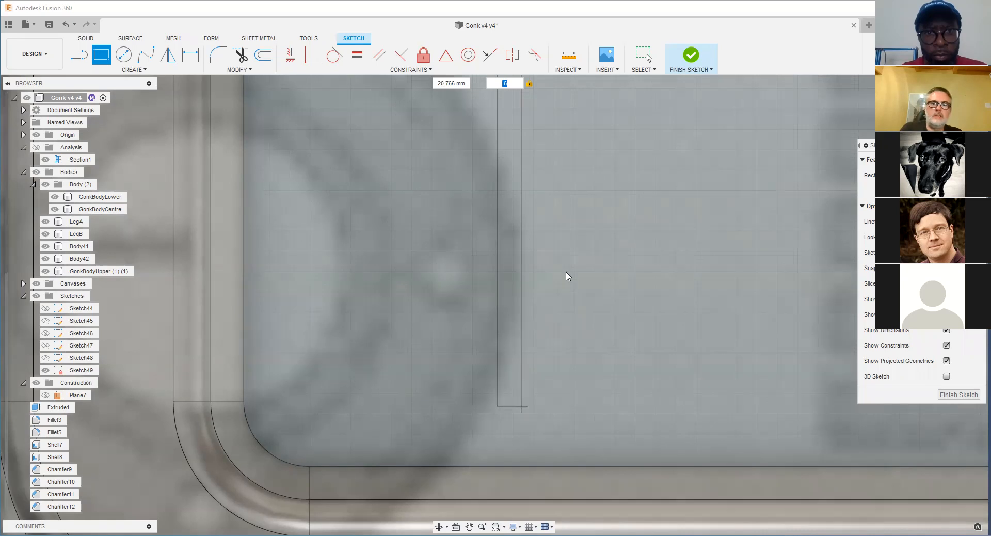
key("Return")
scroll(579, 347, "down", 3)
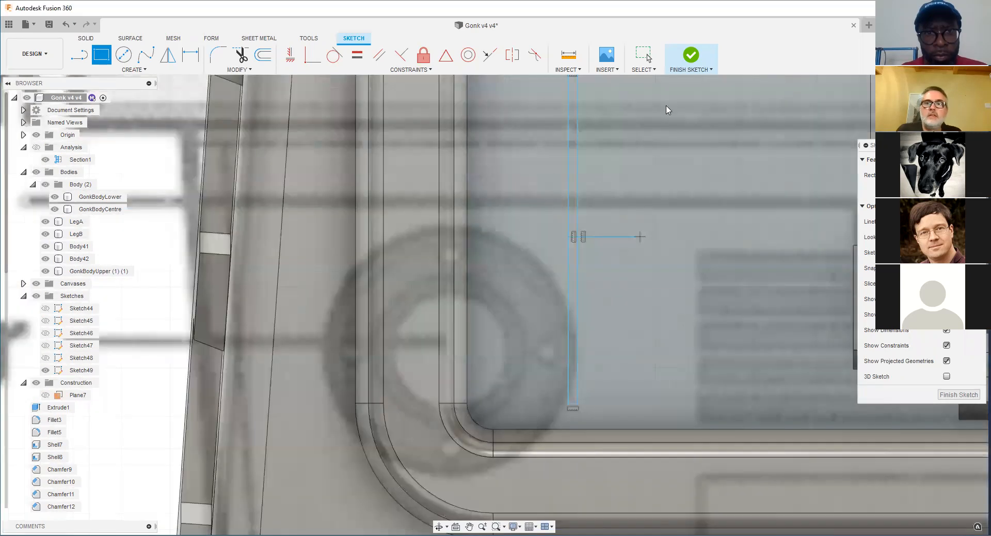
left_click(691, 55)
Step: Extrude the narrow rectangle by -0.6 mm to cut a slot into the recessed panel
scroll(567, 420, "up", 3)
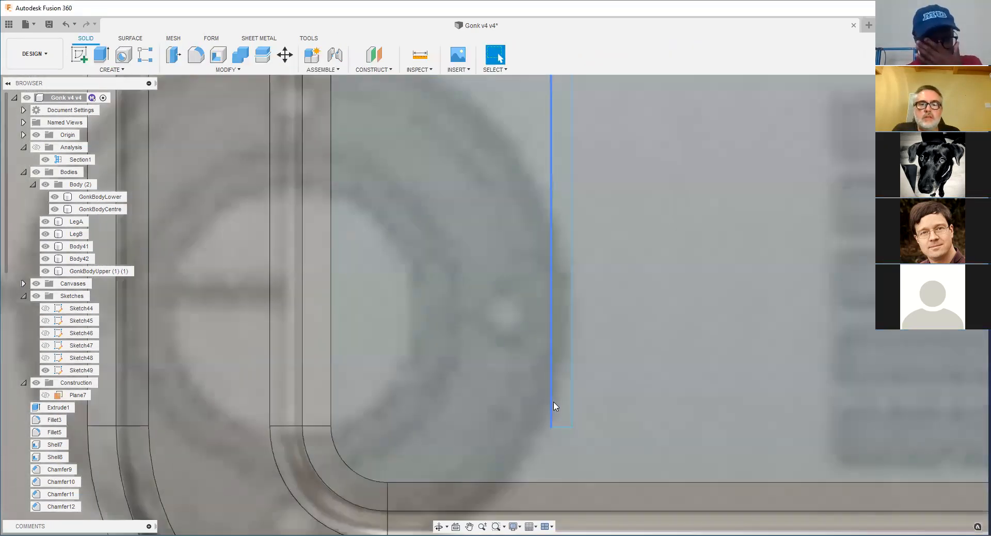
left_click(557, 410)
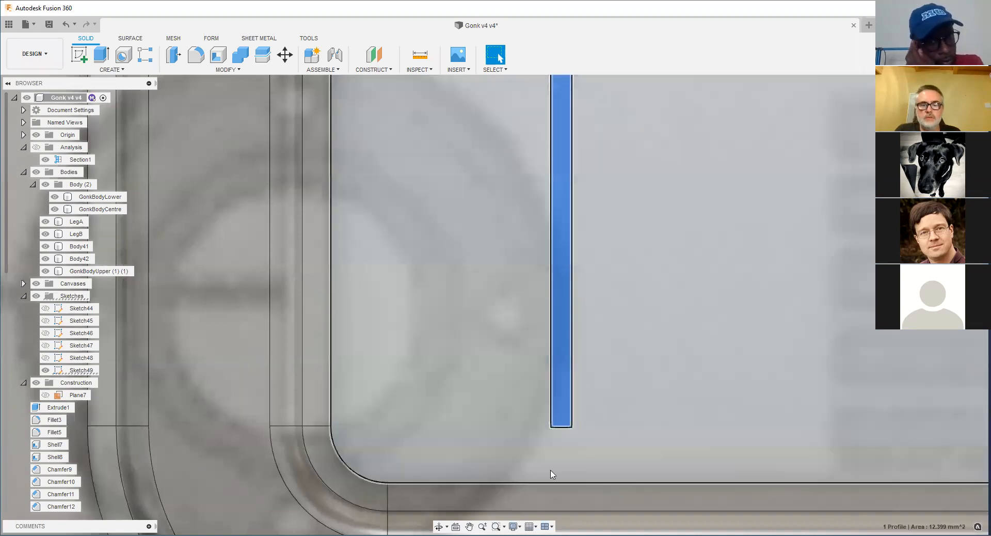
type("e")
type("-6")
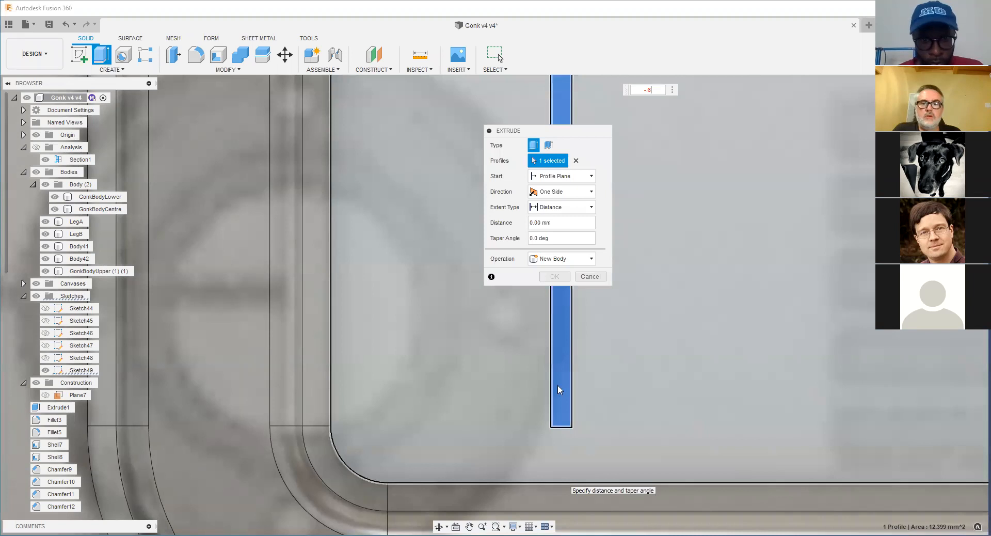
key("Return")
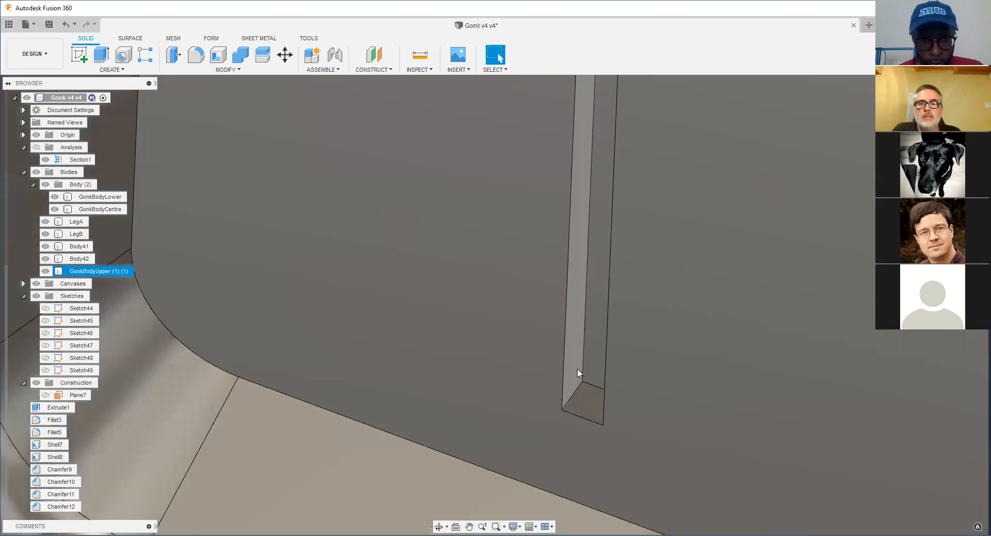
Step: Measure the inner back edge at the slot's lower end to check its width
scroll(577, 368, "up", 3)
left_click(420, 56)
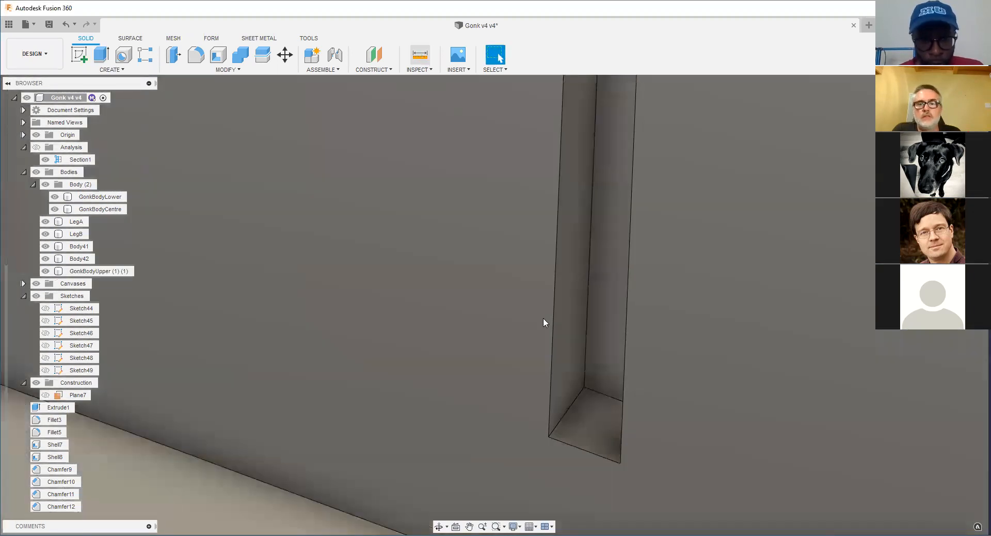
left_click(594, 391)
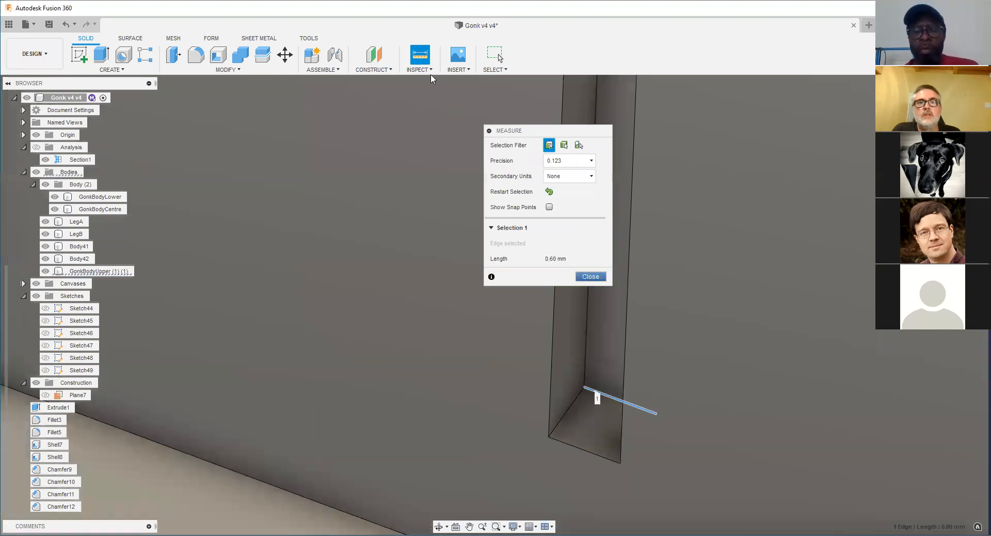
left_click(568, 406)
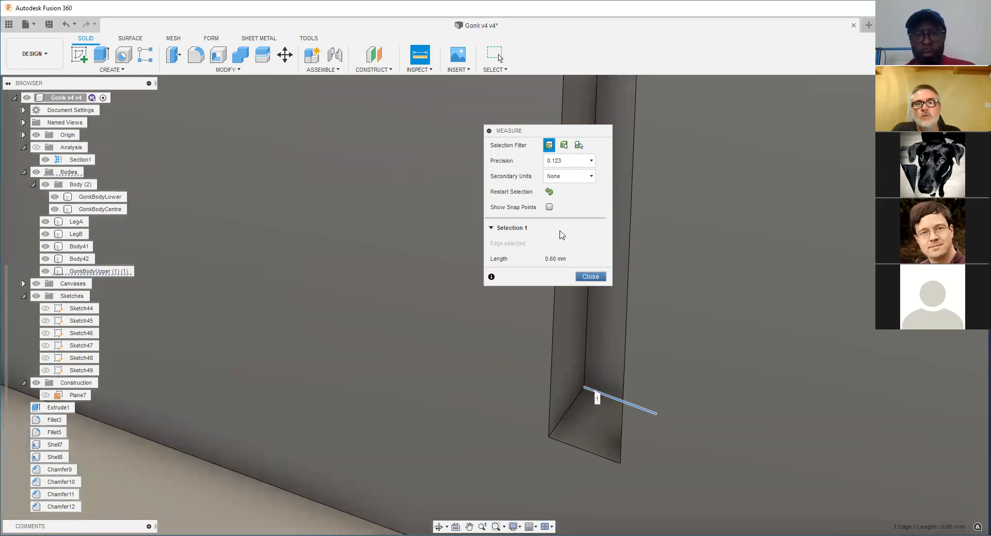
left_click(590, 276)
left_click(559, 447)
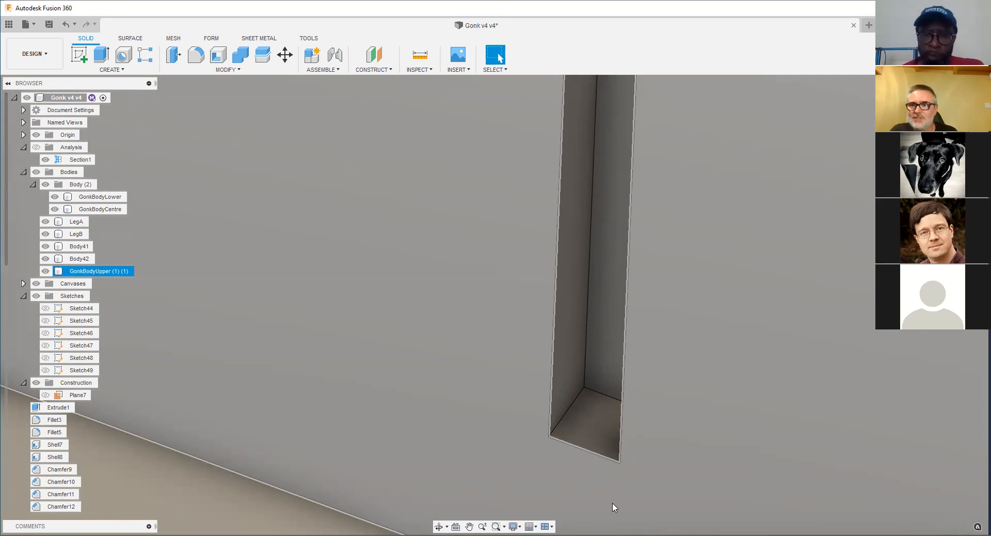
Step: Examine the thin slot up close and against the whole recessed panel to judge its size and depth
scroll(574, 405, "down", 2)
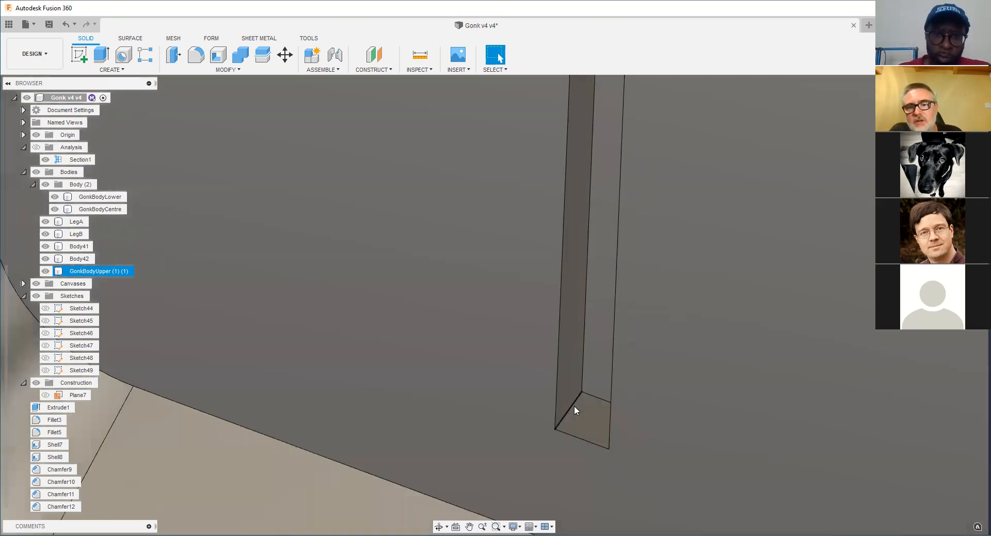
scroll(574, 405, "up", 4)
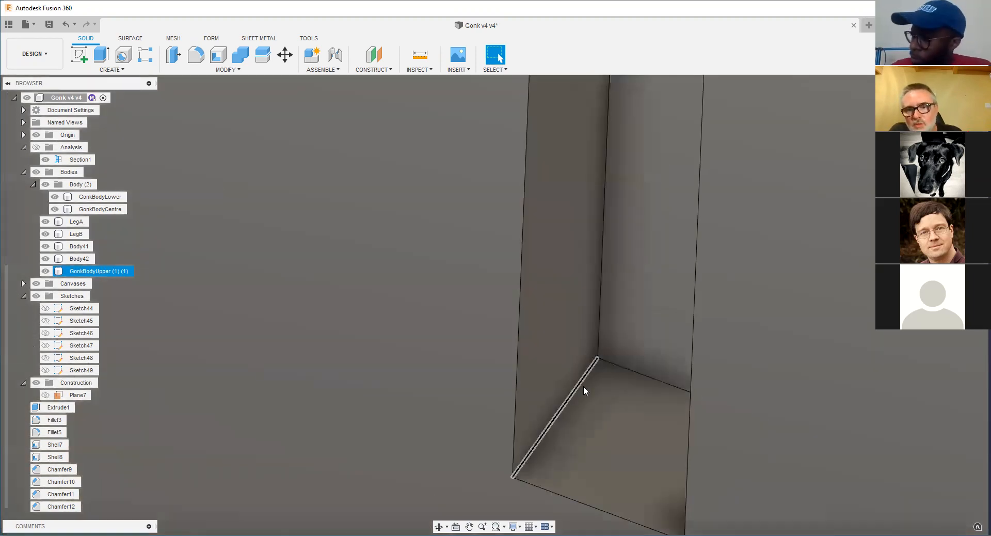
scroll(617, 437, "down", 2)
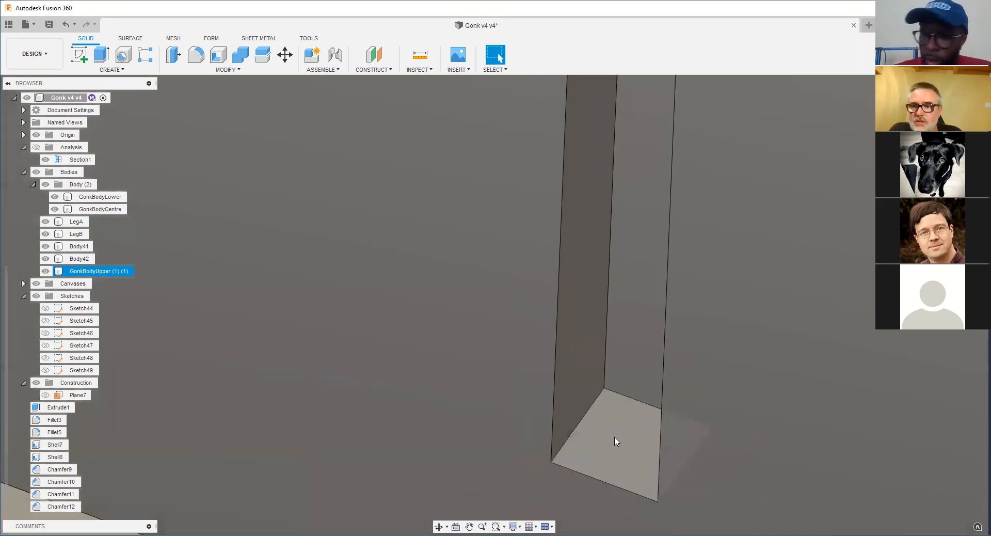
scroll(616, 439, "down", 5)
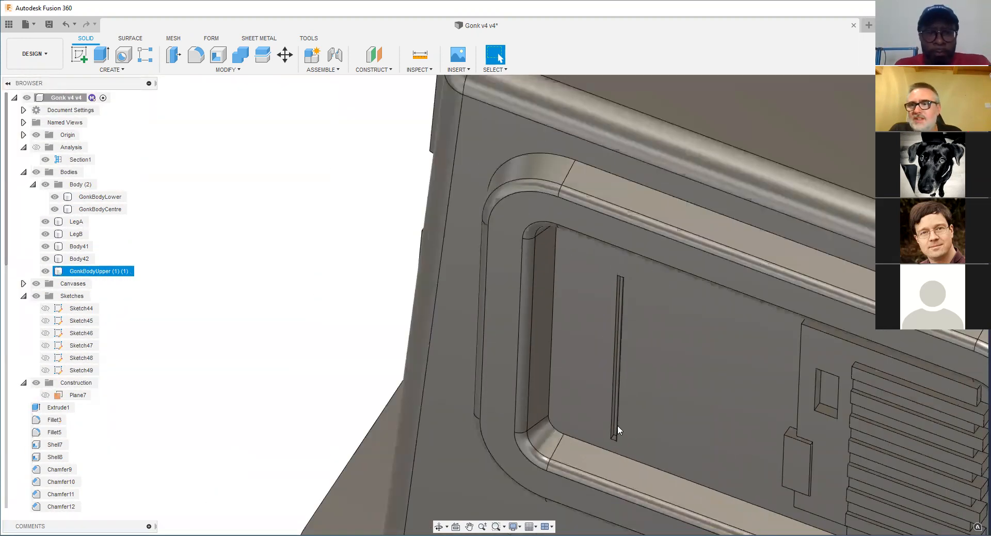
scroll(619, 428, "down", 2)
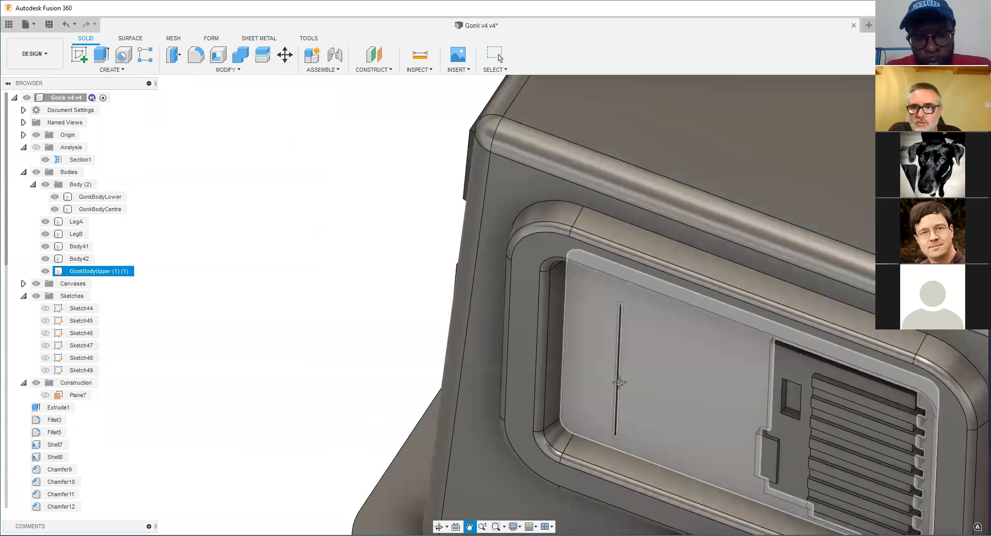
scroll(622, 423, "up", 6)
scroll(588, 408, "up", 2)
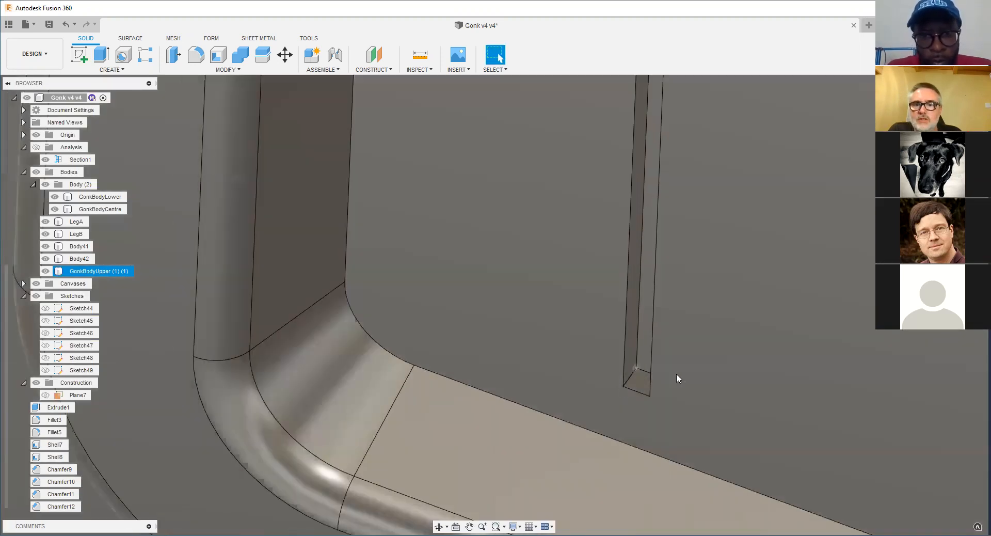
scroll(677, 378, "down", 8)
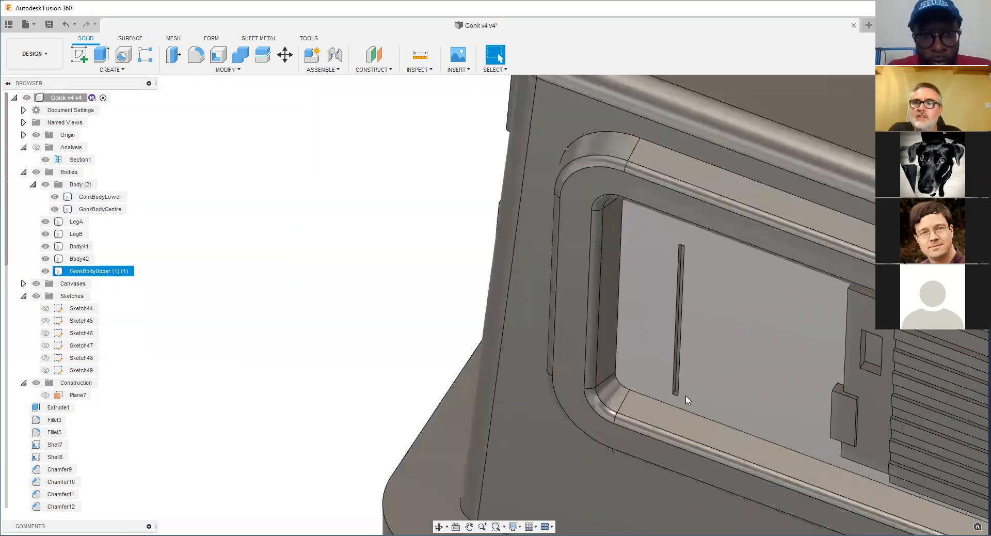
scroll(685, 397, "down", 5)
middle_click_drag(685, 396, 612, 361)
scroll(613, 361, "up", 4)
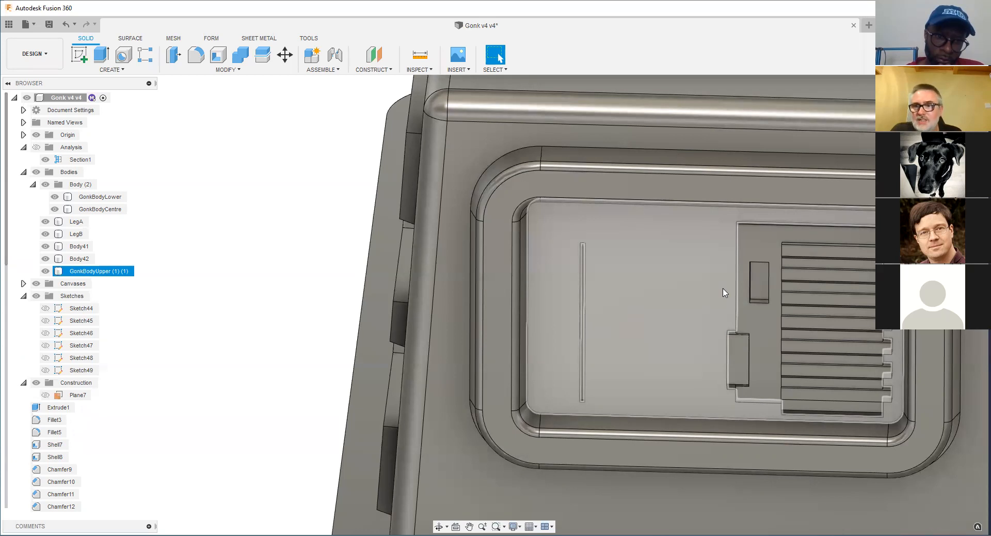
Step: Examine the whole droid model together with the separate box body and the reference canvas
key("Escape")
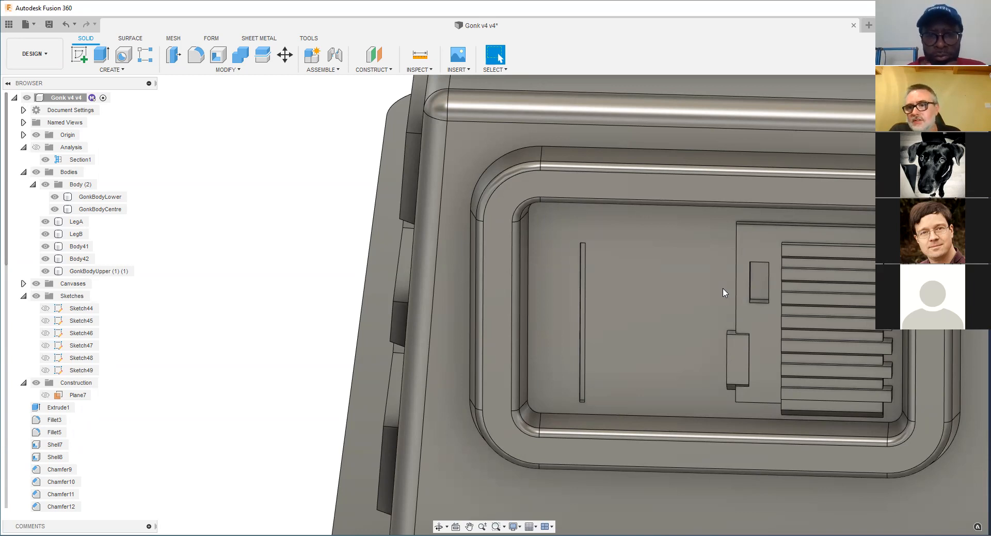
left_click(638, 343)
scroll(639, 343, "down", 2)
scroll(655, 312, "down", 3)
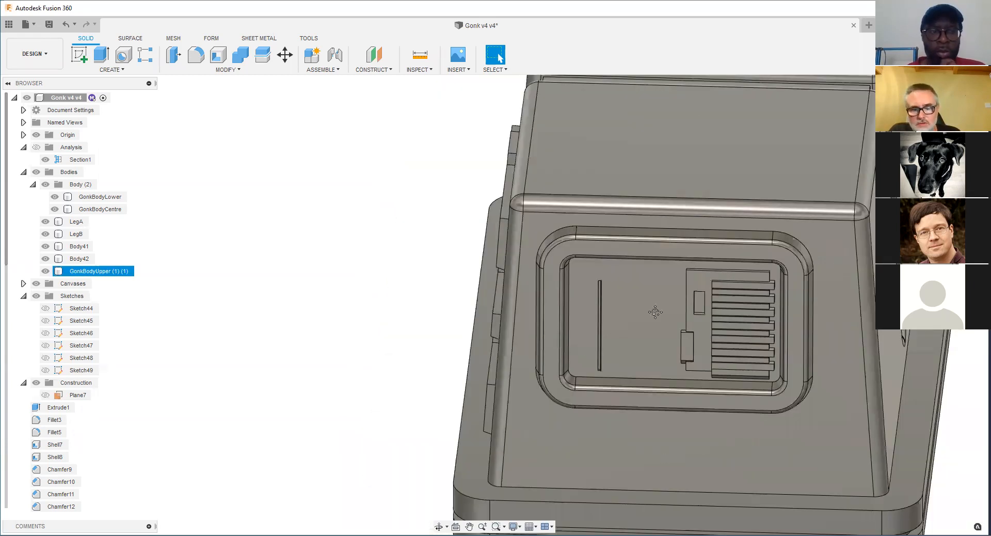
scroll(655, 311, "down", 3)
left_click(465, 330)
scroll(472, 361, "down", 3)
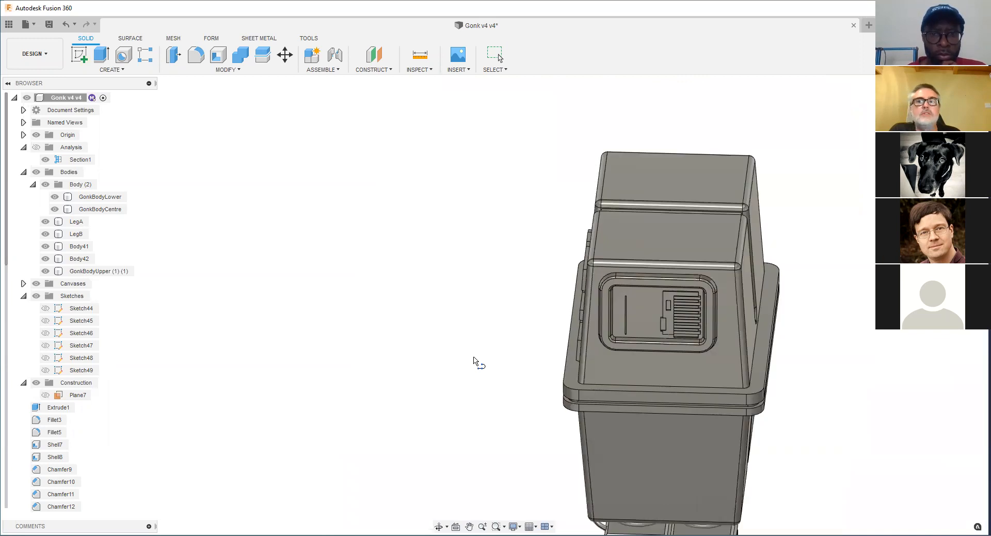
scroll(519, 351, "down", 4)
middle_click_drag(517, 333, 480, 315, "shift")
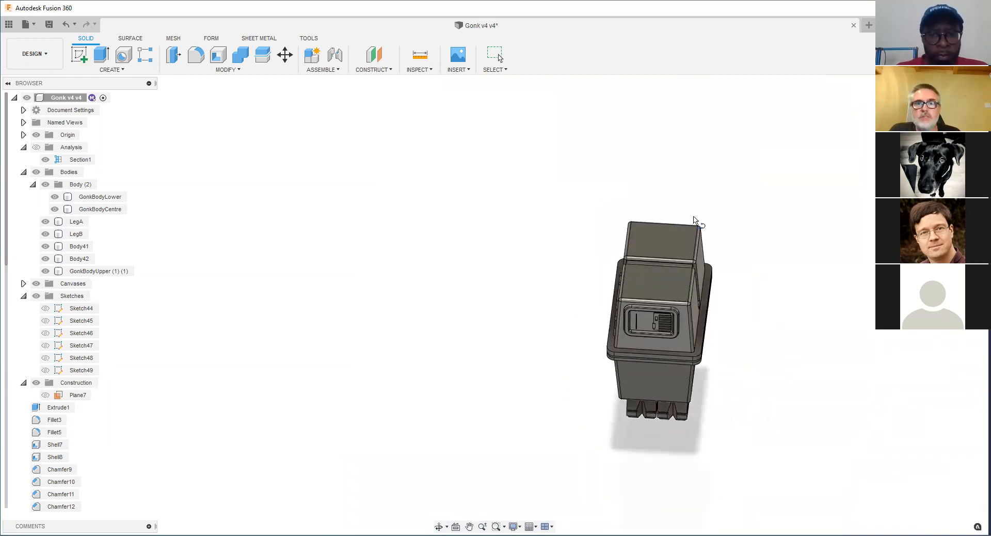
left_click(37, 148)
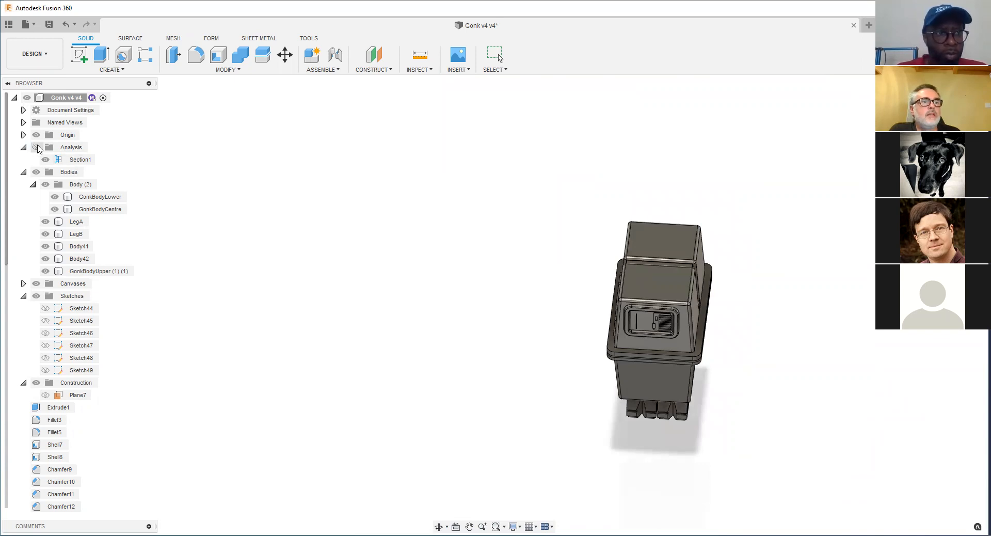
scroll(488, 227, "down", 3)
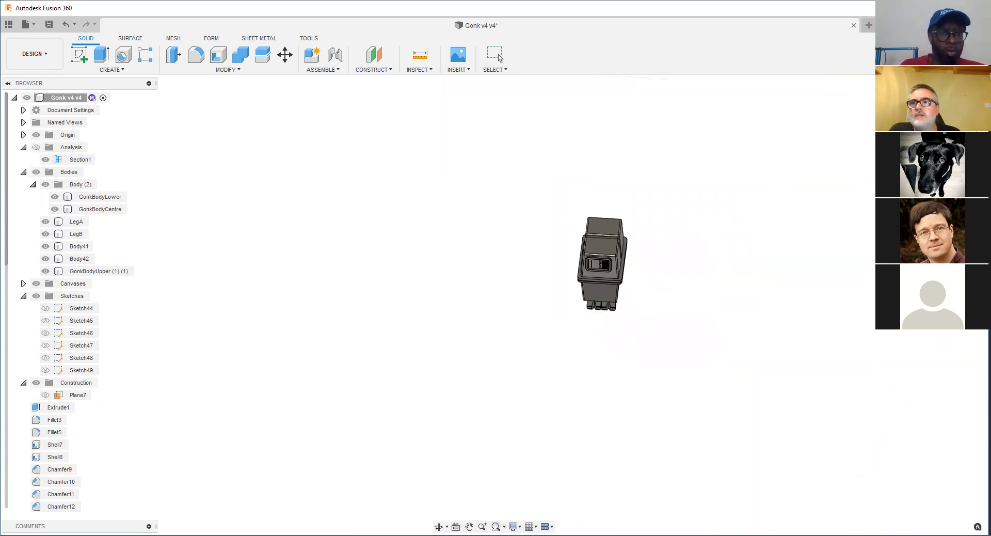
middle_click_drag(578, 310, 566, 292, "shift")
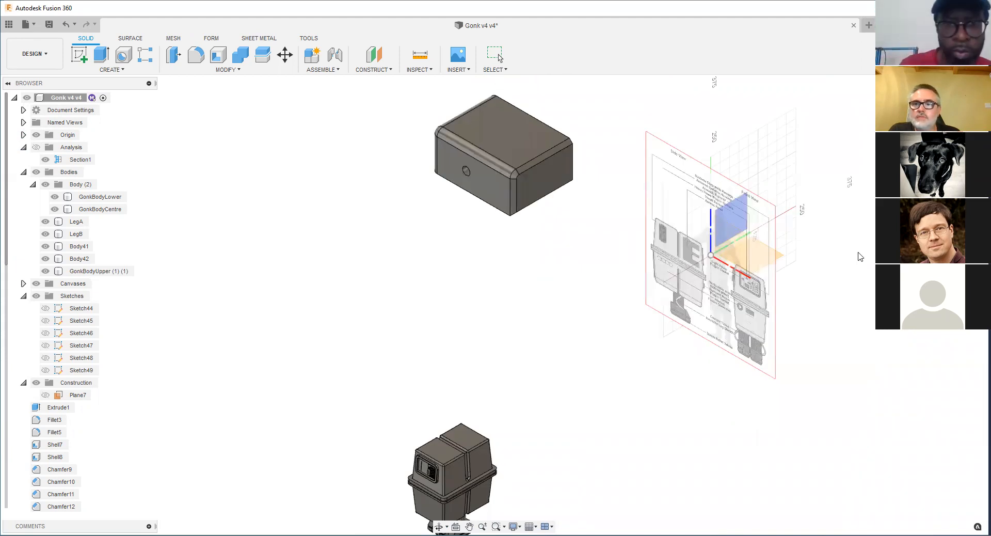
middle_click_drag(860, 256, 677, 316, "shift")
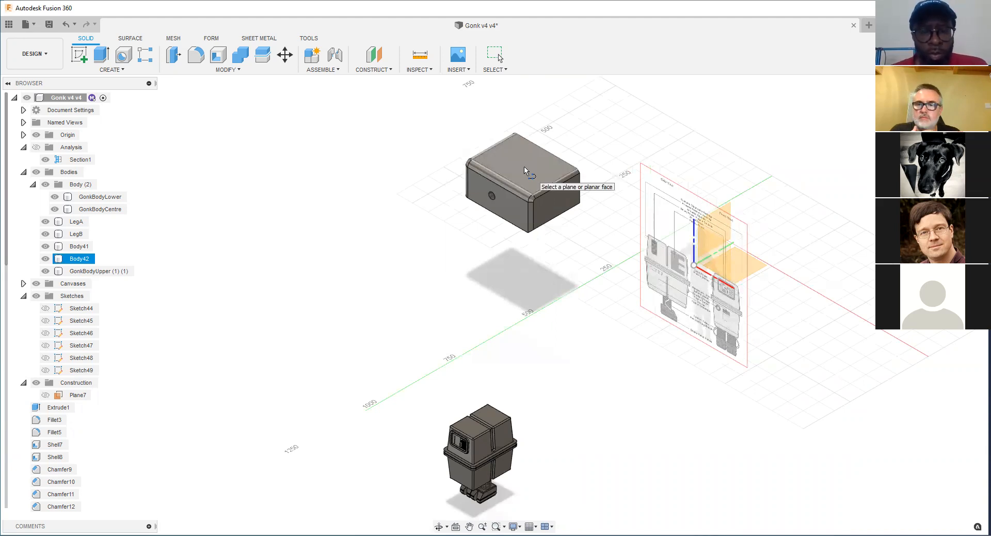
Step: Select the lower end face and the adjoining side face of the narrow vertical slot in the droid's recessed panel
scroll(469, 450, "up", 10)
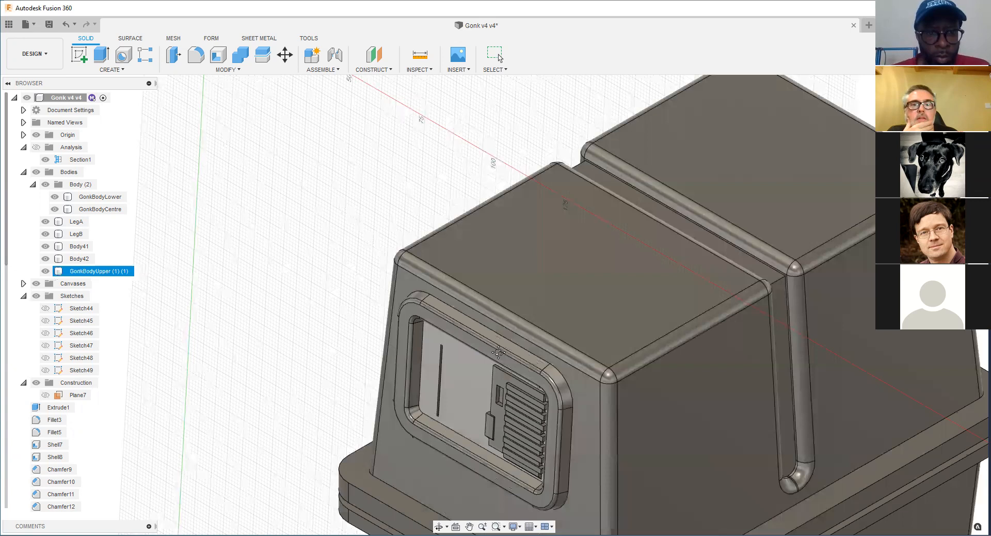
scroll(499, 352, "up", 5)
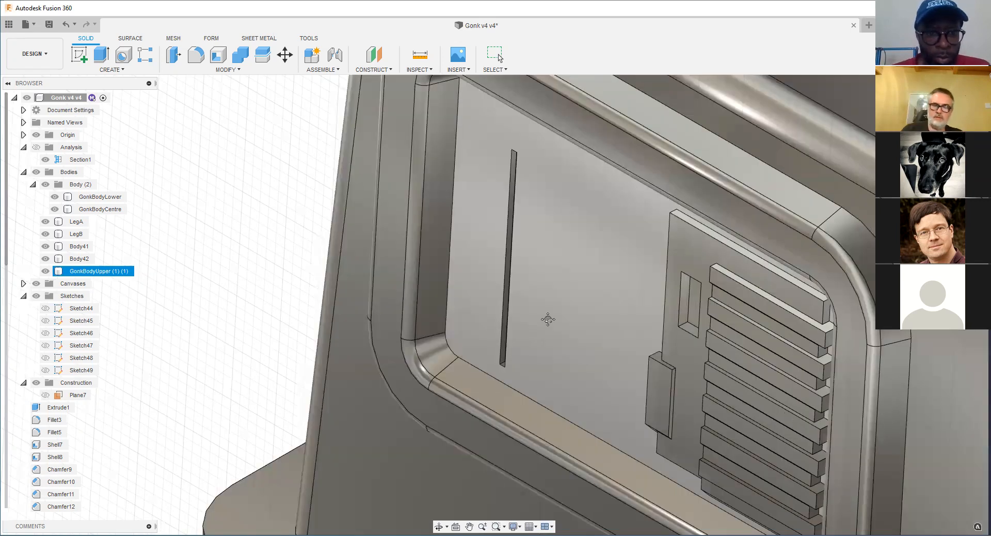
scroll(571, 307, "up", 3)
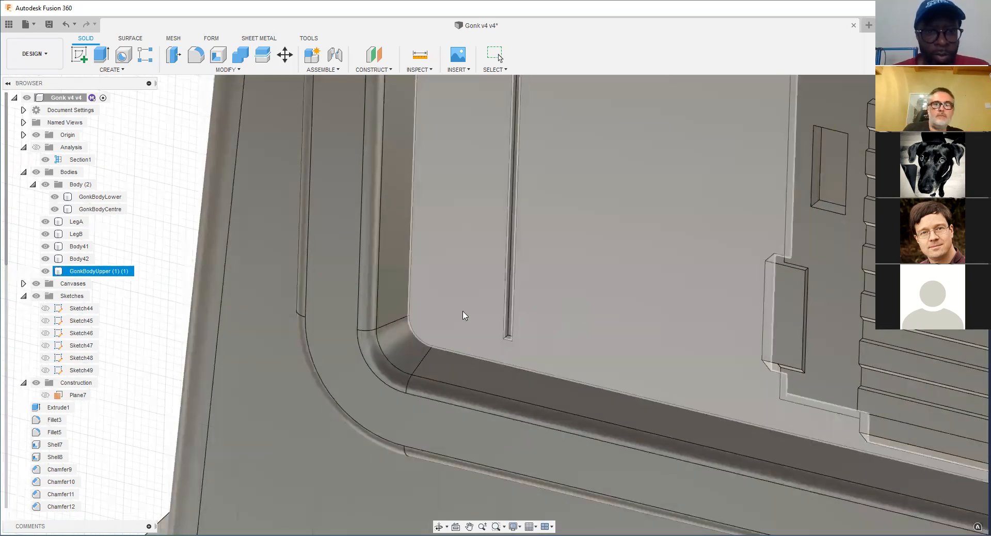
scroll(433, 283, "up", 5)
scroll(503, 409, "up", 2)
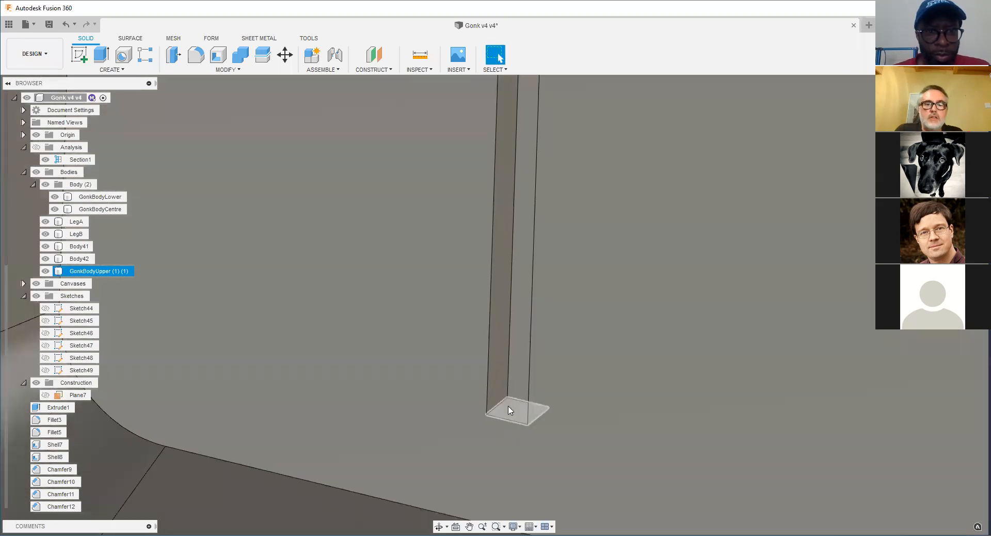
left_click(509, 410)
left_click(501, 385, "shift")
Step: Add the slot's remaining faces to the selection and start Move/Copy on all five faces
middle_click_drag(524, 374, 580, 374, "shift")
middle_click_drag(569, 252, 540, 195, "shift")
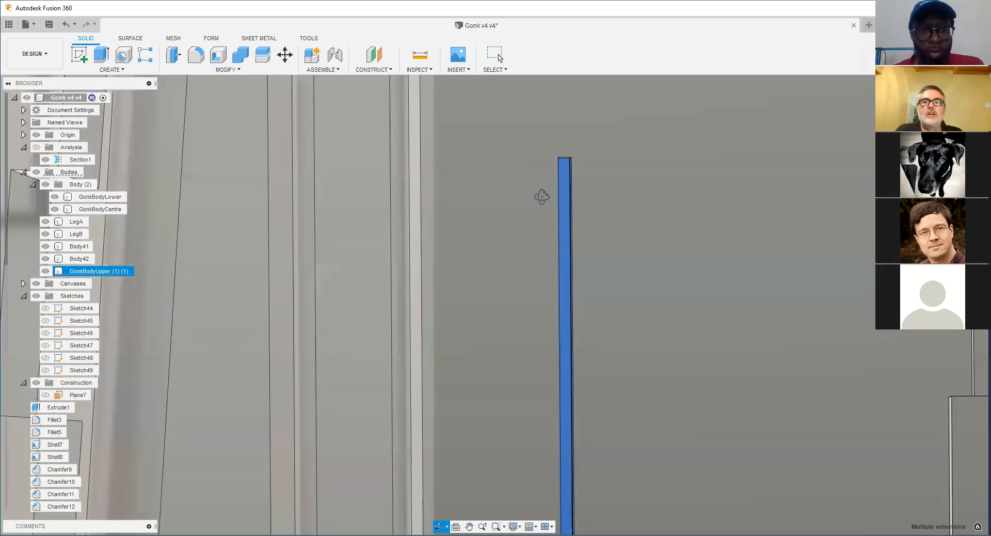
scroll(540, 185, "up", 5)
scroll(546, 179, "up", 5)
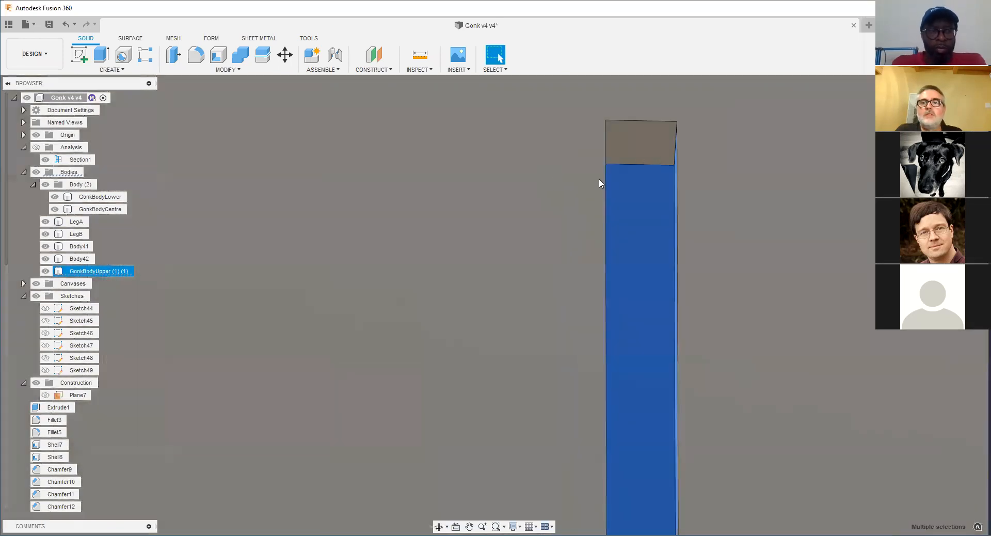
scroll(630, 243, "down", 10)
middle_click_drag(634, 248, 628, 113, "shift")
scroll(640, 144, "up", 5)
middle_click_drag(644, 155, 607, 161, "shift")
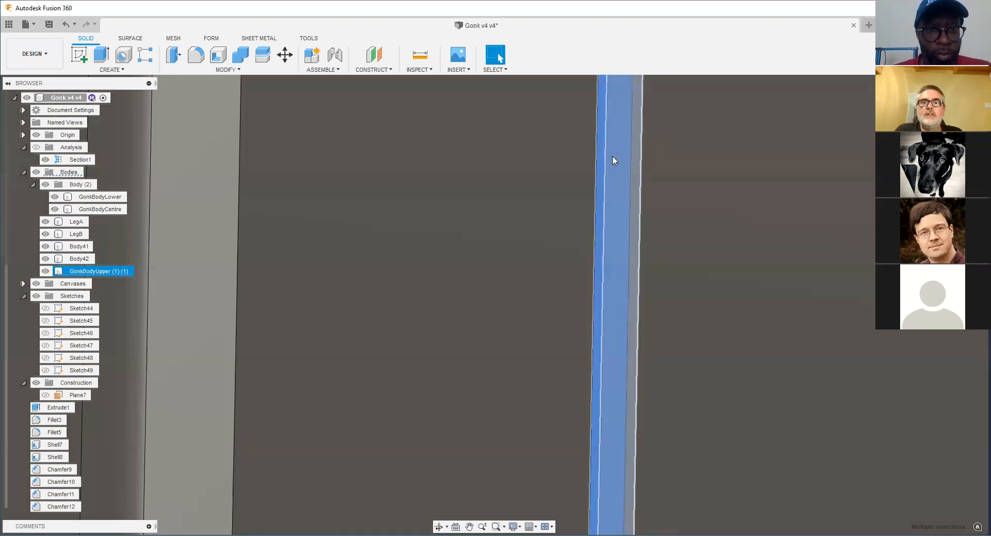
right_click(613, 158)
left_click(589, 174)
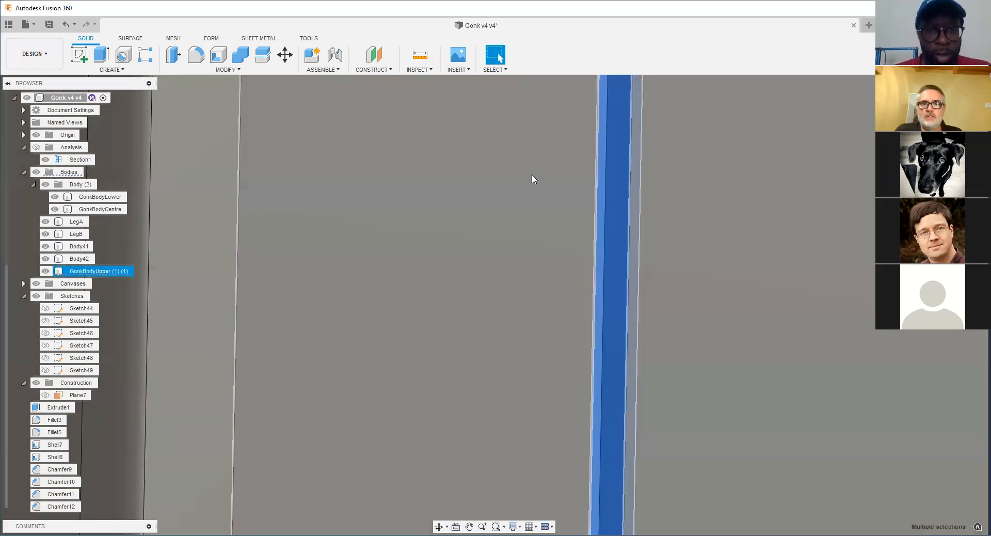
Step: Relocate the move pivot to the slot's long edge, around the middle of its length
scroll(415, 296, "down", 5)
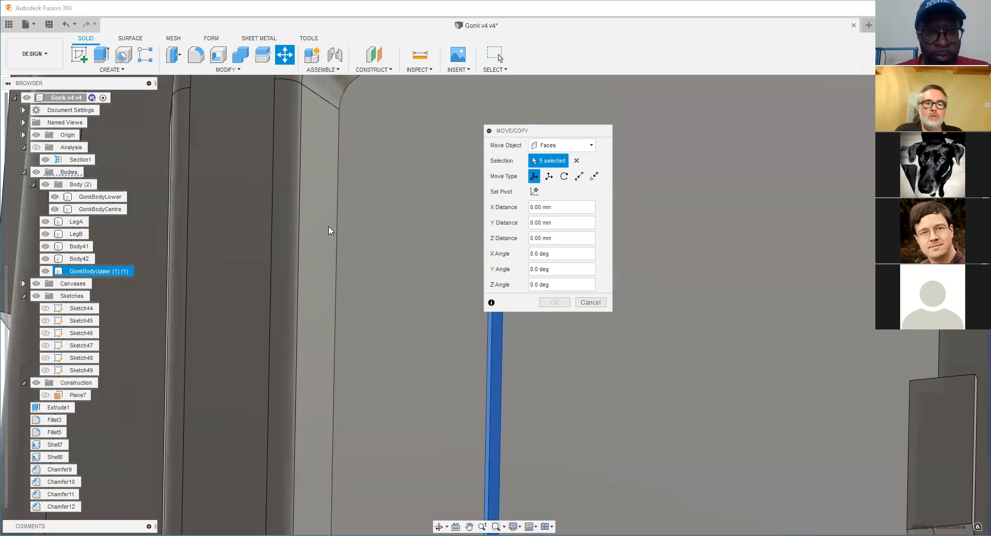
scroll(333, 229, "down", 2)
mouse_move(345, 226)
middle_mouse_down()
mouse_move(425, 199)
mouse_move(426, 212)
middle_mouse_up()
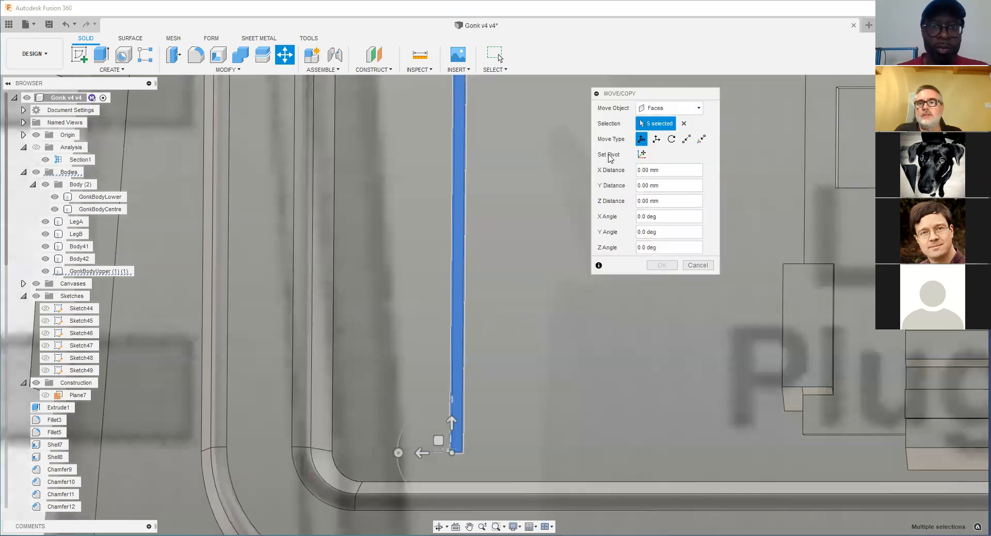
scroll(444, 444, "up", 5)
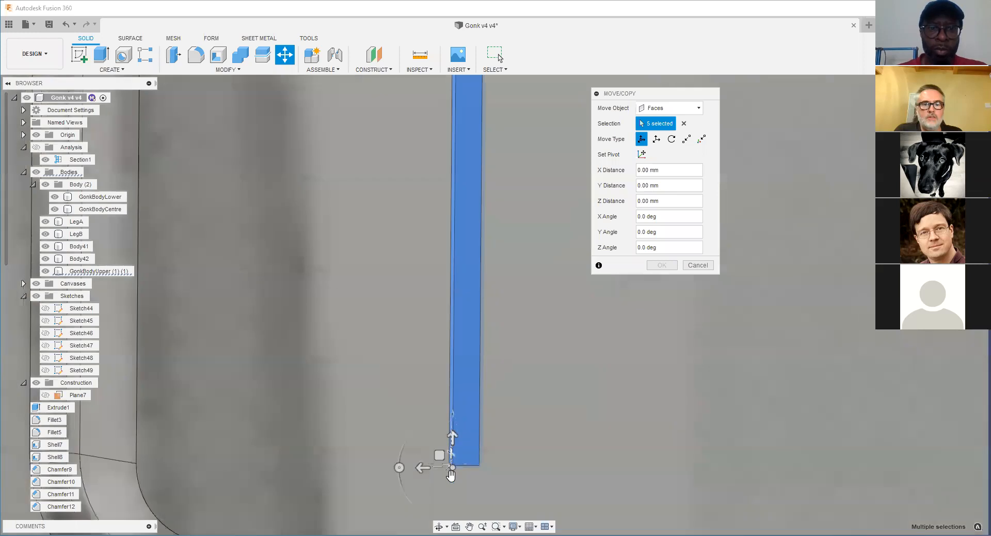
middle_click_drag(447, 471, 445, 482, "shift")
scroll(547, 364, "down", 4)
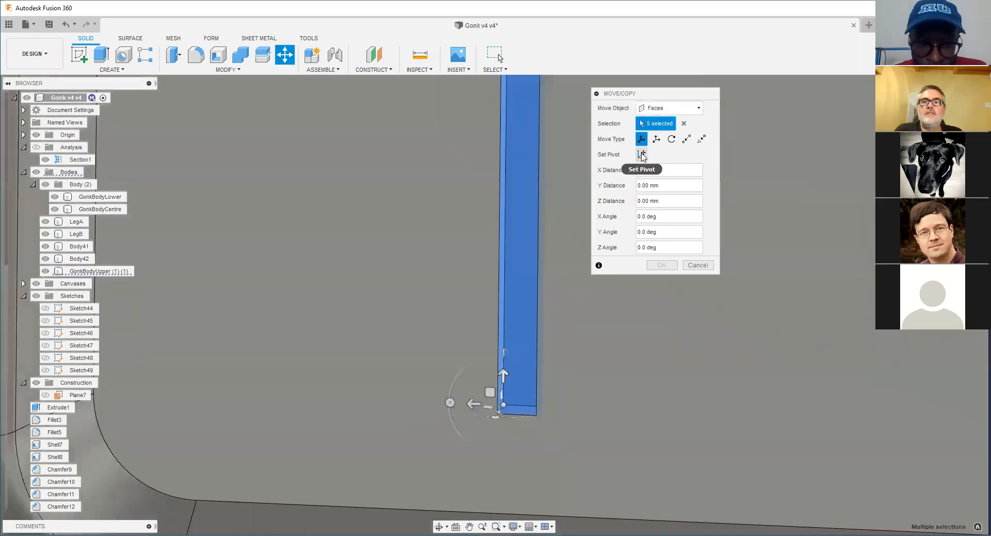
left_click(642, 155)
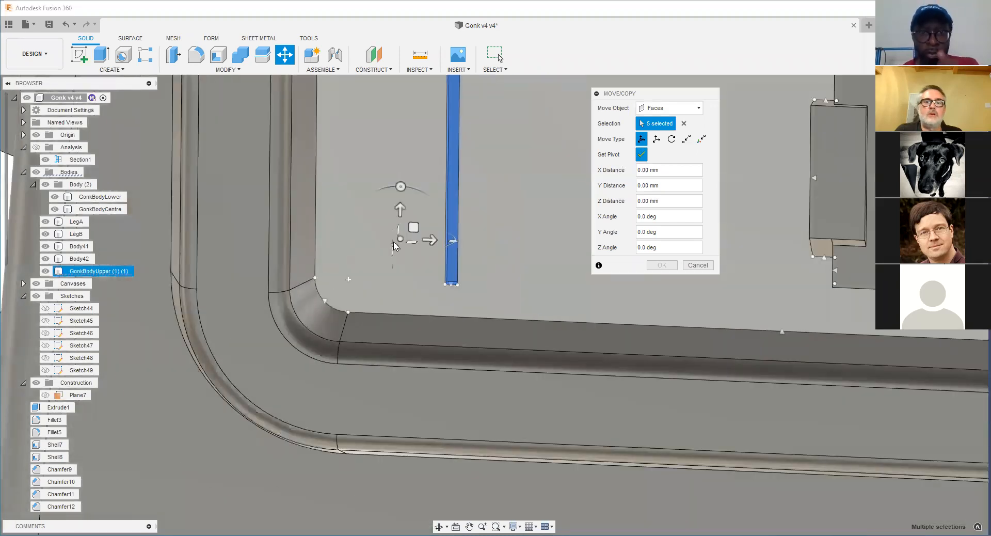
scroll(423, 196, "up", 2)
middle_click_drag(423, 93, 419, 255)
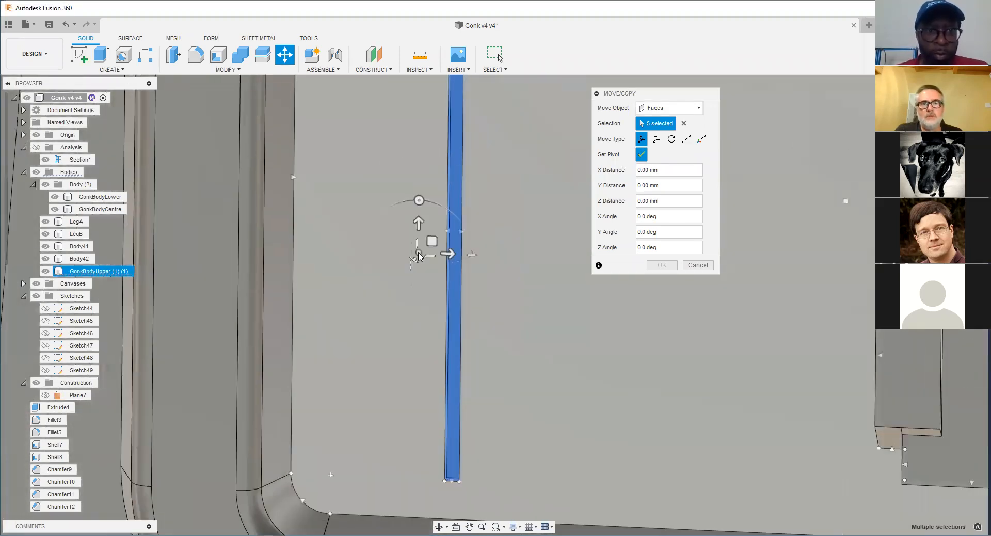
scroll(417, 255, "down", 3)
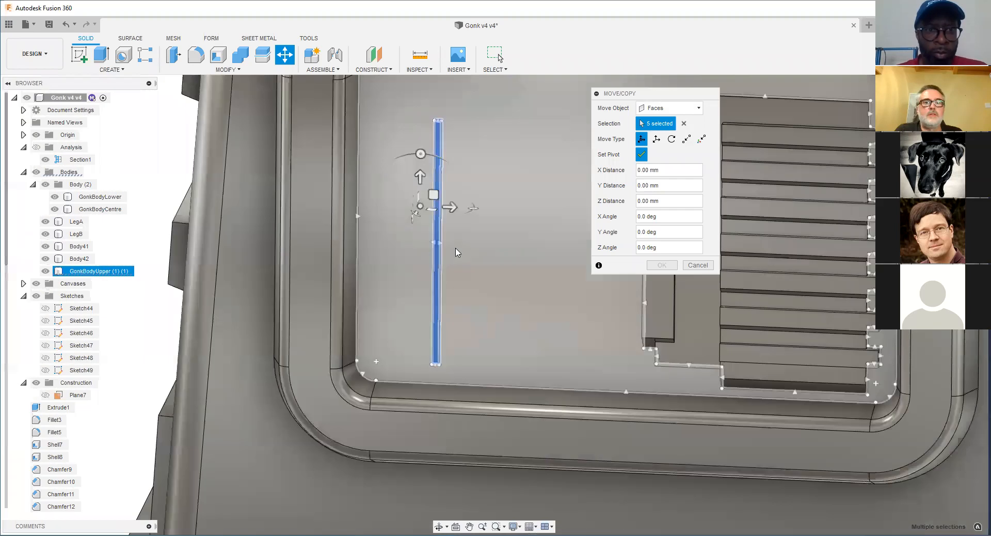
scroll(453, 245, "up", 2)
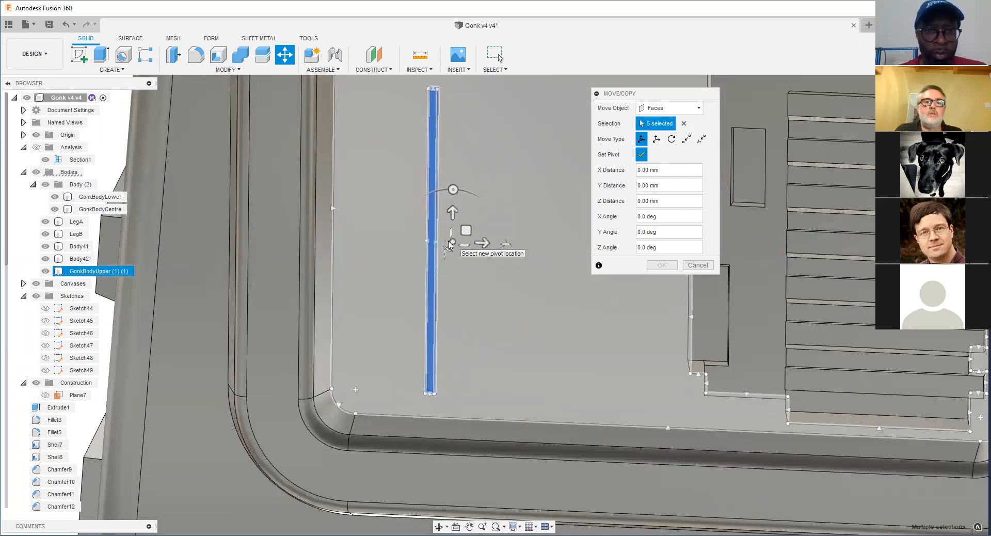
scroll(449, 248, "up", 3)
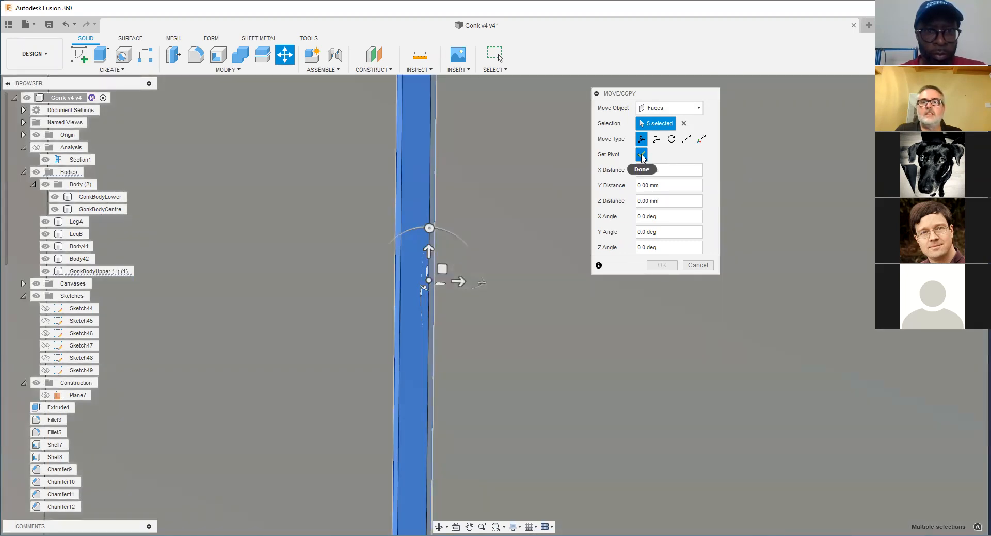
left_click(642, 155)
Step: Try to rotate the five slot faces 15 degrees about Z around the relocated pivot
scroll(481, 283, "down", 5)
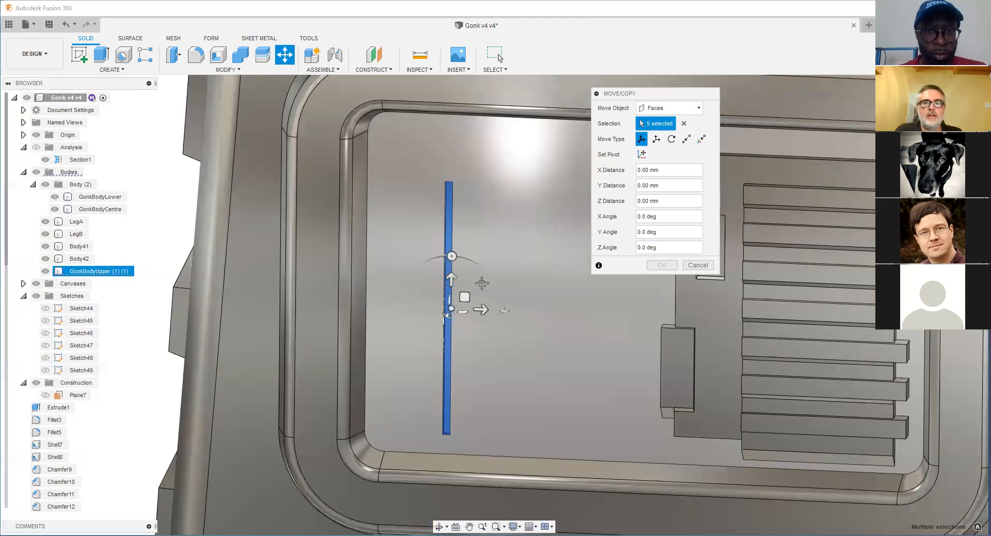
scroll(474, 266, "up", 3)
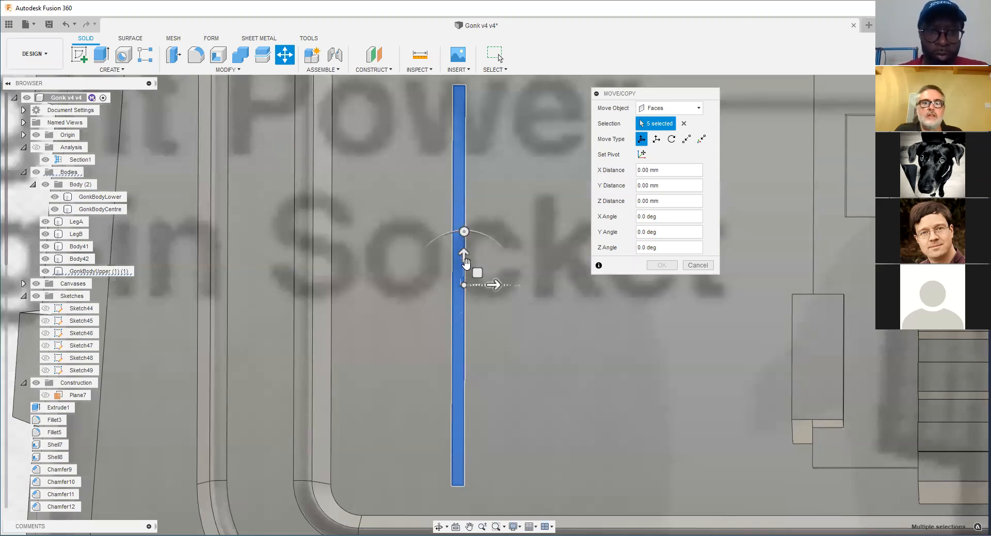
left_click_drag(465, 243, 452, 223)
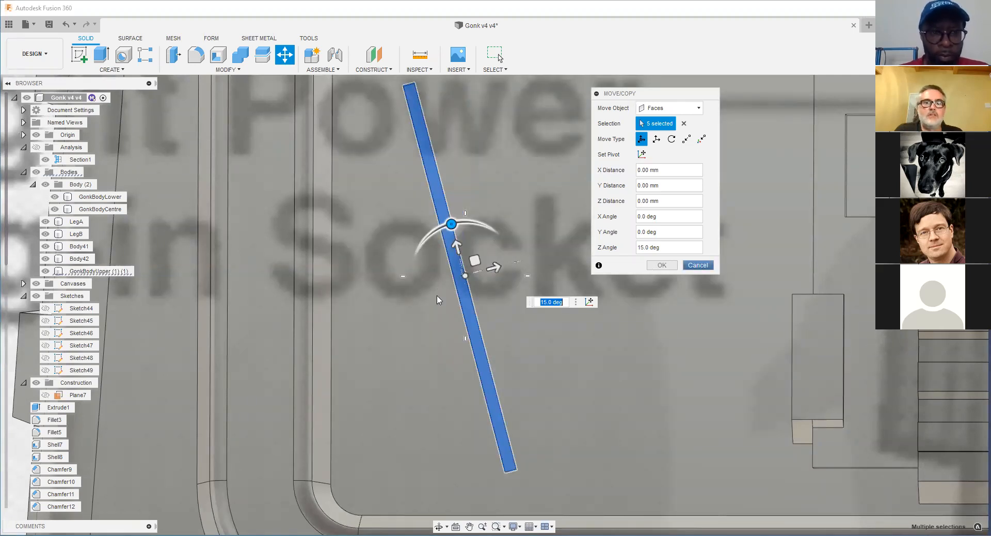
key("Escape")
Step: Try to move only the slot's floor face about -0.204 mm along Y with Move/Copy
scroll(452, 298, "up", 4)
right_click(485, 308)
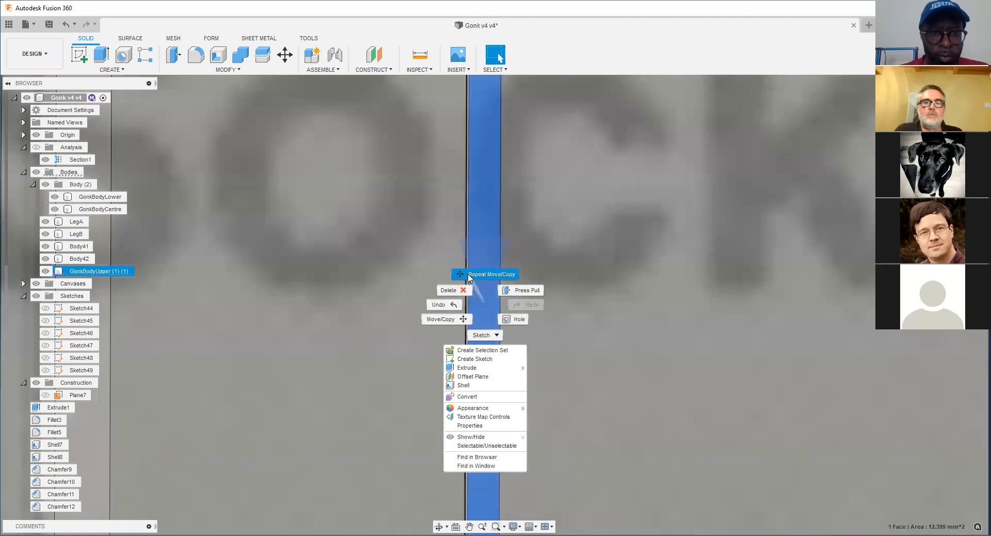
left_click(469, 274)
scroll(485, 284, "down", 4)
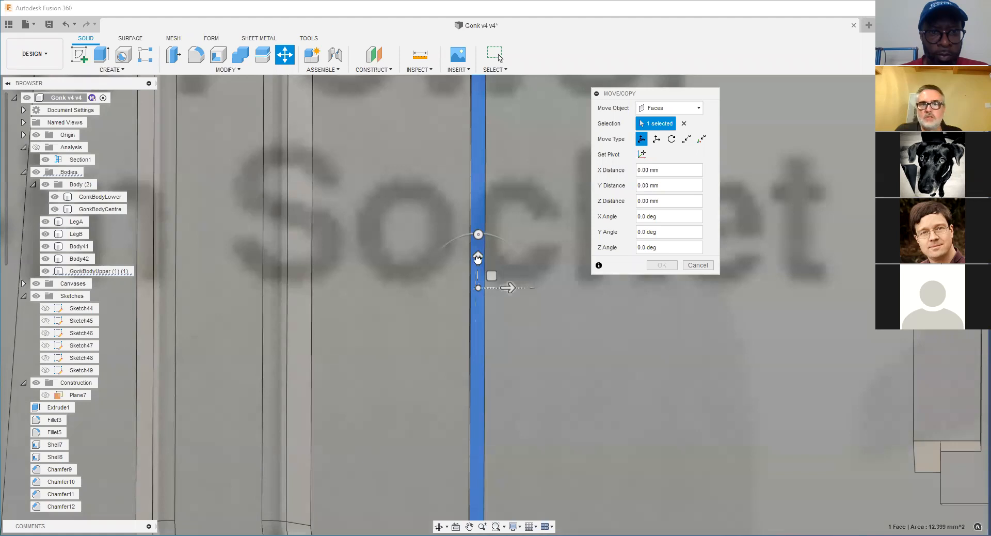
left_click_drag(478, 264, 478, 269)
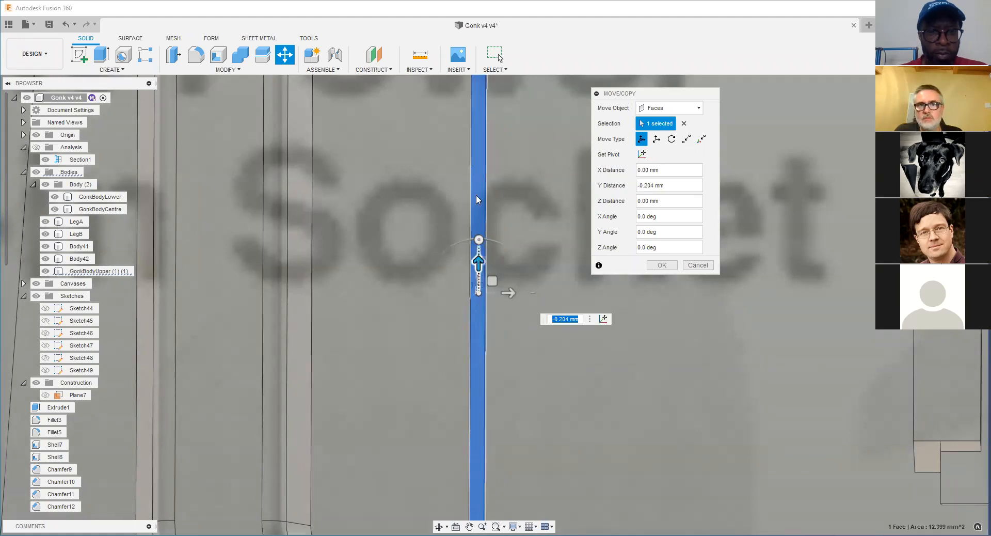
scroll(468, 149, "down", 2)
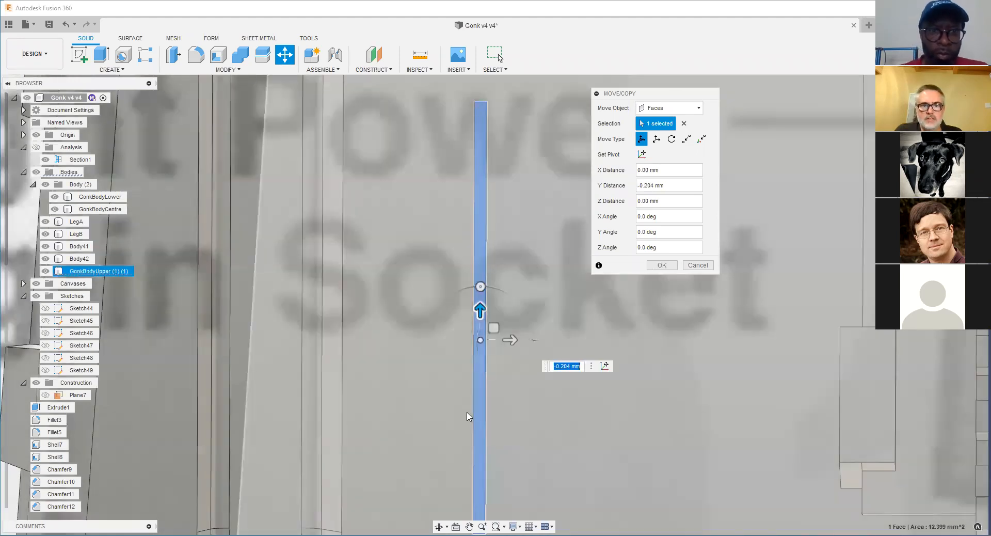
middle_click_drag(468, 428, 459, 440)
scroll(460, 440, "down", 1)
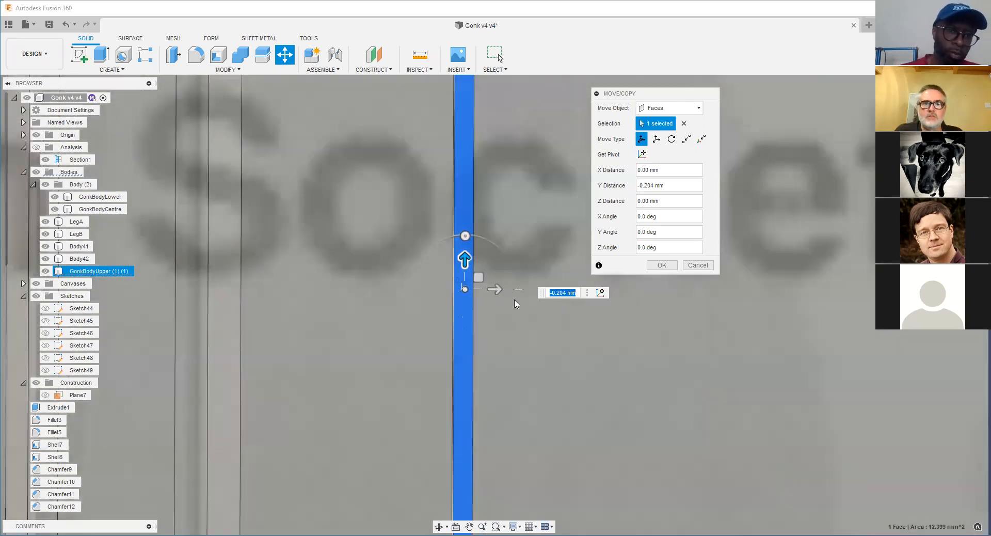
Step: Try to shift the slot's floor face about 0.876 mm along X, and leave Move/Copy without applying it
scroll(495, 248, "up", 2)
left_click_drag(486, 291, 671, 307)
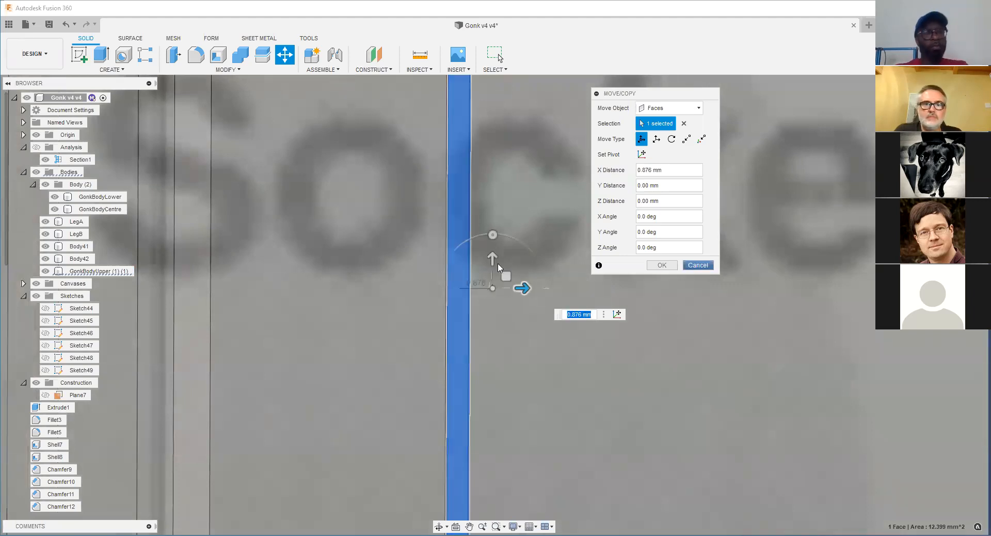
key("Escape")
scroll(526, 278, "down", 5)
mouse_move(525, 276)
middle_mouse_down("shift")
mouse_move(546, 285)
mouse_move(534, 274)
middle_mouse_up("shift")
scroll(631, 257, "up", 1)
middle_click_drag(631, 257, 487, 232)
scroll(488, 260, "up", 1)
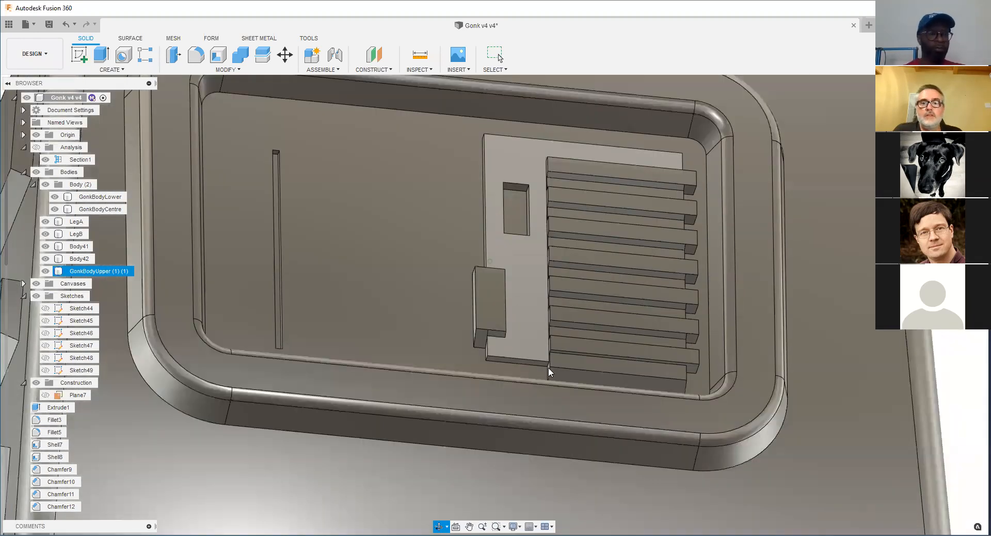
Step: Examine the grille detail in the recessed panel: the lowest slat's underside and the raised plate's side and front faces
scroll(558, 375, "up", 5)
scroll(561, 360, "down", 2)
left_click(564, 362)
middle_click_drag(565, 362, 554, 351, "shift")
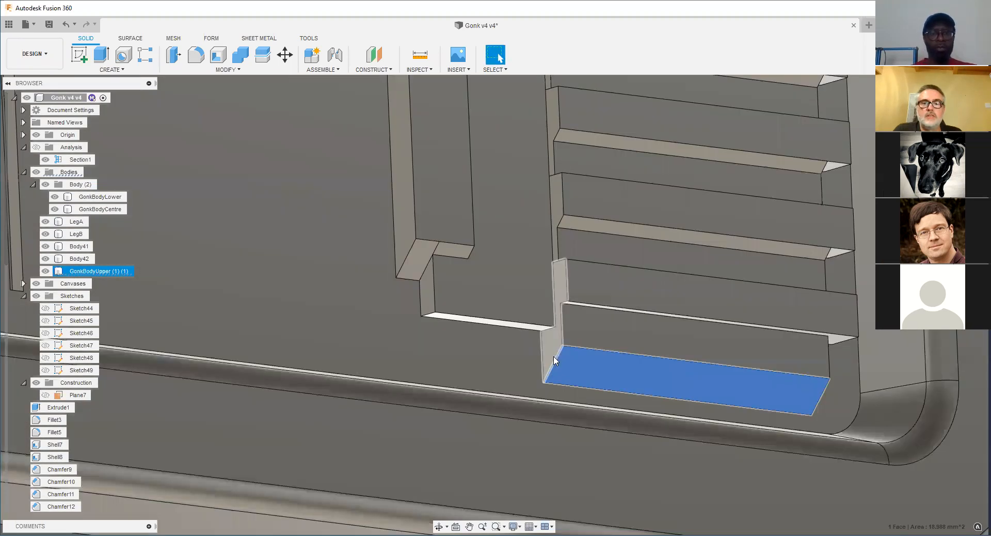
key("Escape")
scroll(554, 359, "up", 1)
scroll(464, 272, "down", 5)
middle_click_drag(520, 84, 523, 179)
scroll(482, 135, "up", 2)
scroll(461, 138, "up", 2)
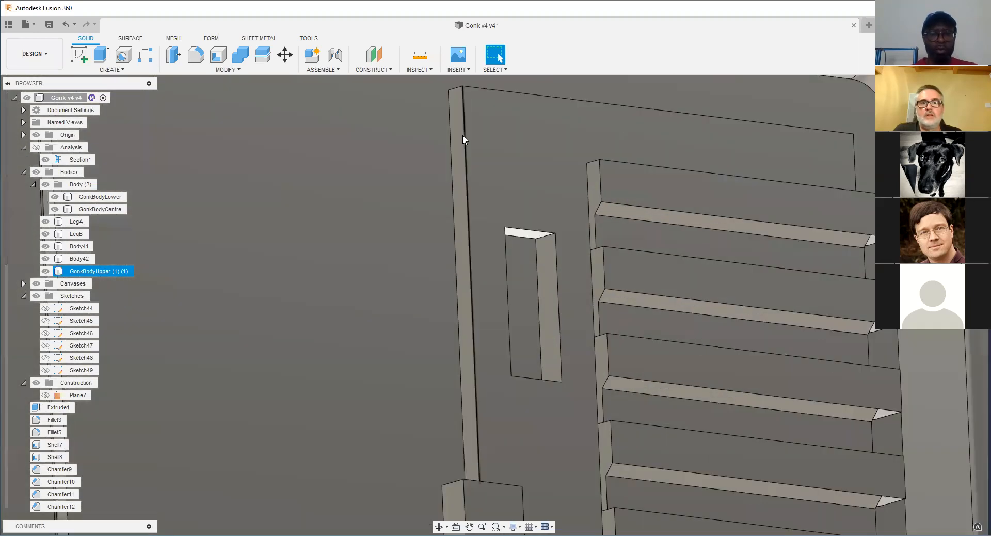
left_click(462, 135)
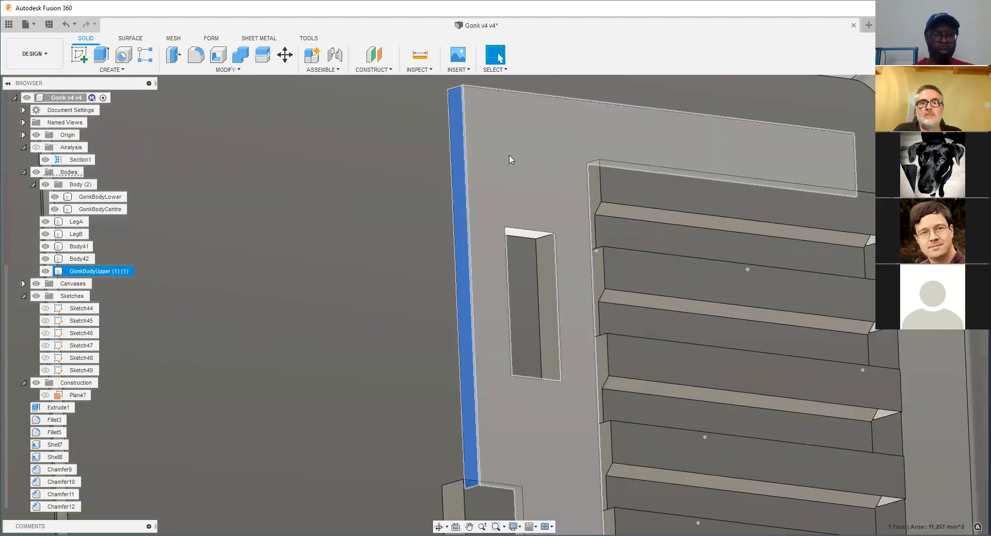
left_click(513, 160, "ctrl")
left_click(531, 313, "ctrl")
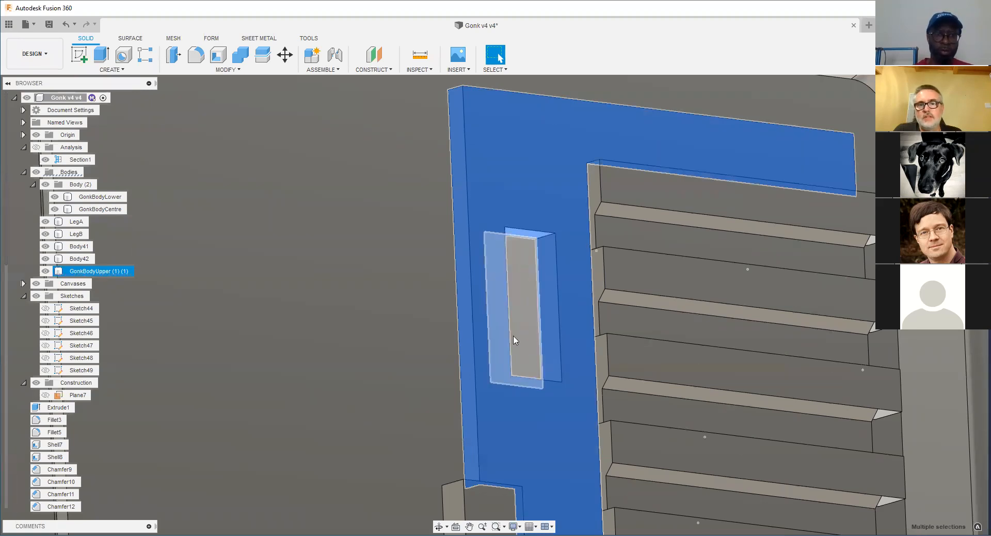
scroll(514, 340, "down", 6)
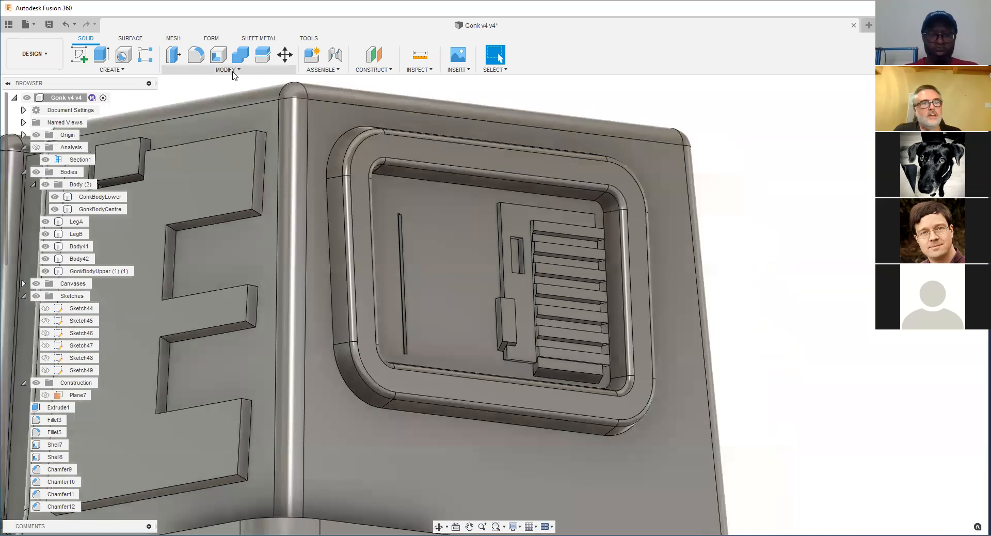
Step: Split the body GonkBodyUpper (1) (1) with the recessed panel's flat floor face as the extended splitting tool
left_click(232, 72)
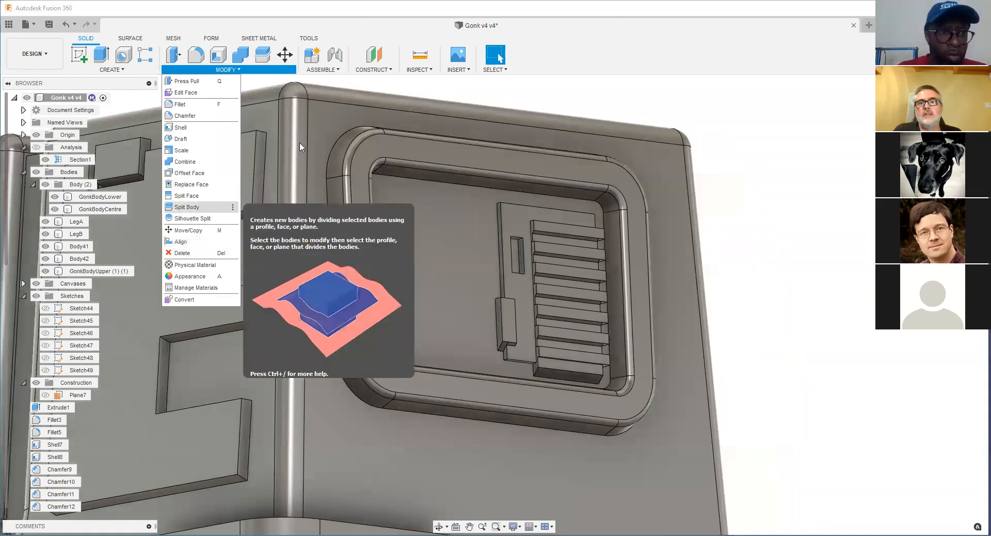
left_click(186, 207)
left_click(675, 123)
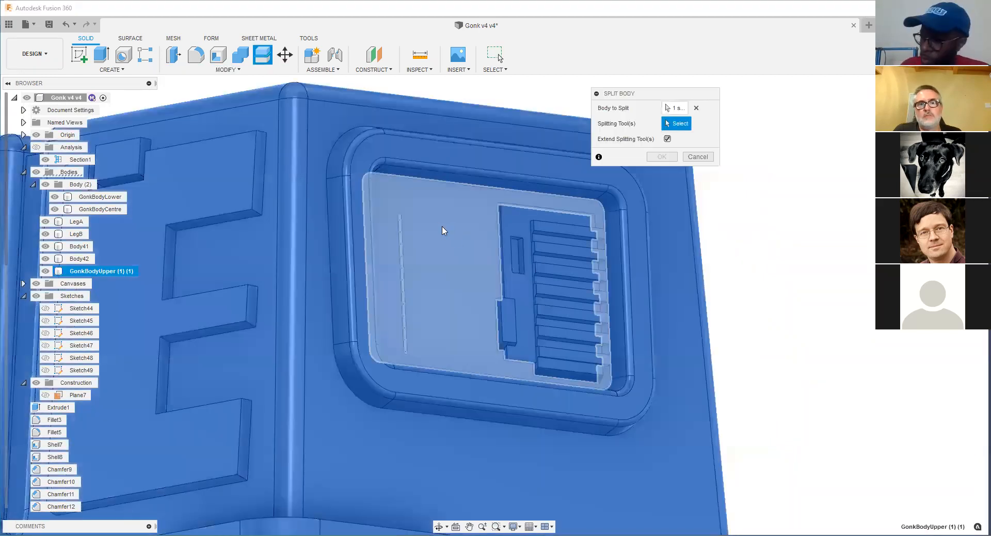
left_click(398, 236)
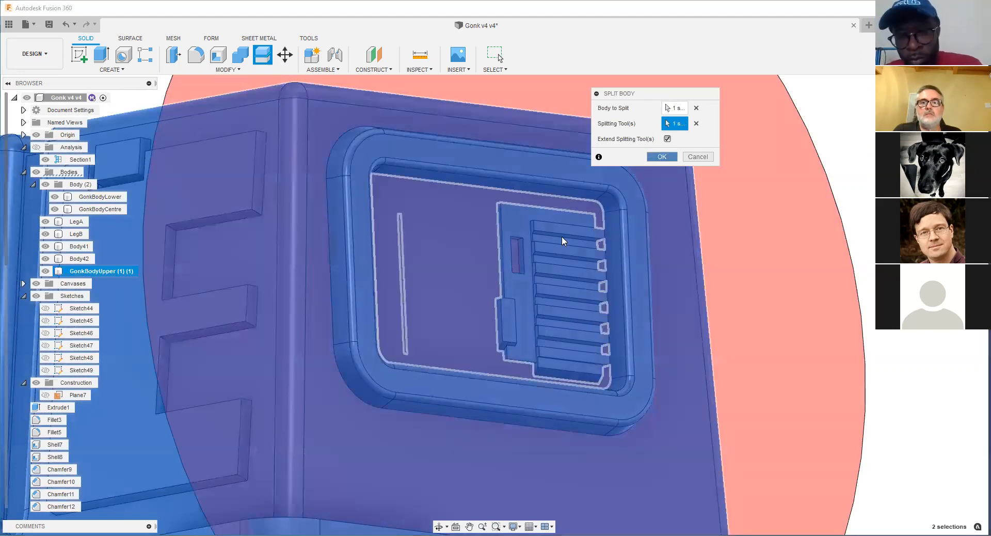
key("Return")
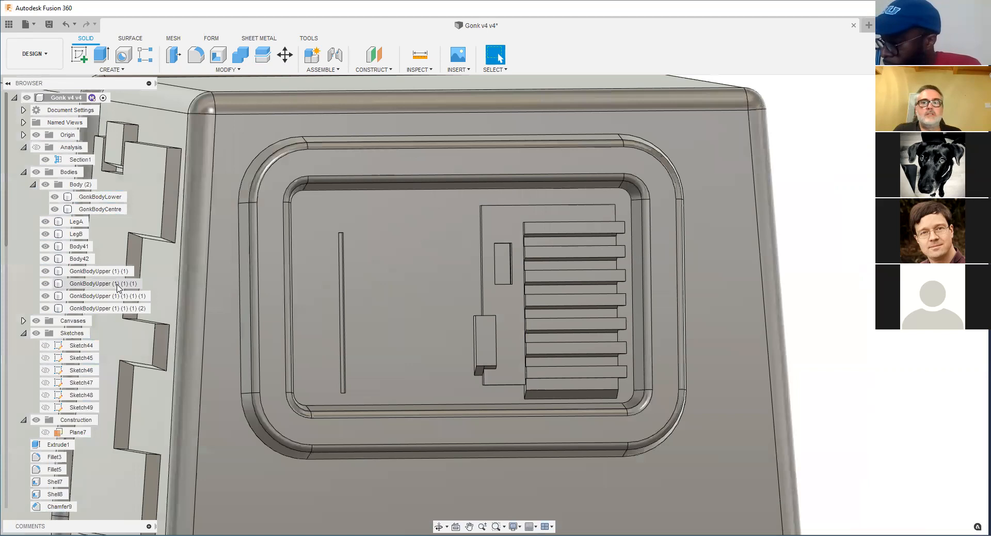
Step: Try to move the split-off grille body about -12.26 mm along X across the recessed panel
left_click(117, 284)
middle_click_drag(545, 291, 521, 294, "shift")
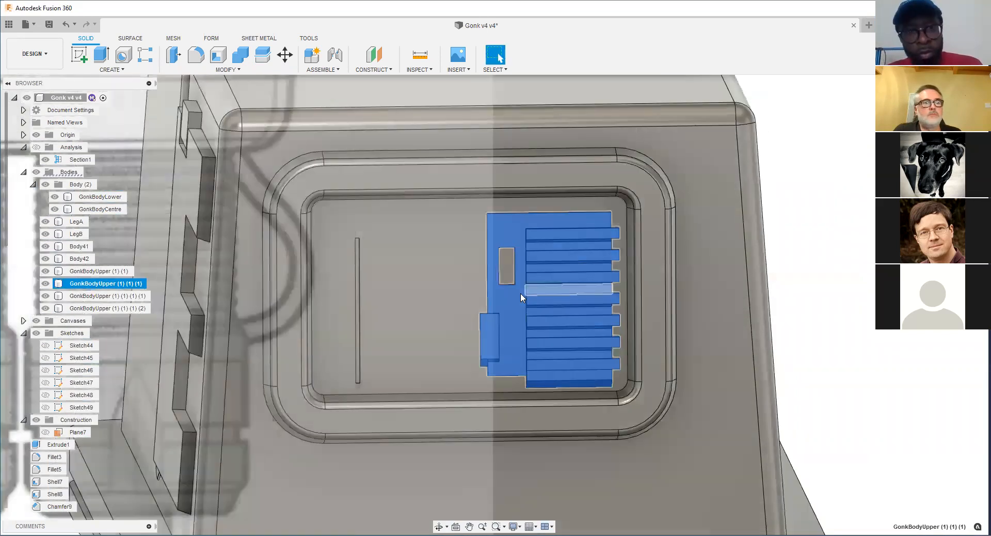
right_click(94, 284)
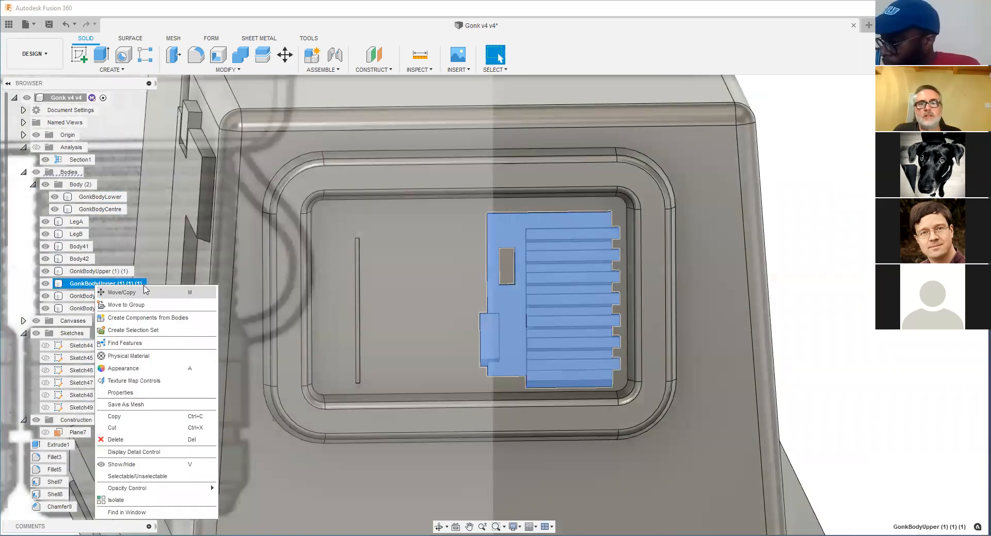
left_click(122, 292)
left_click(642, 154)
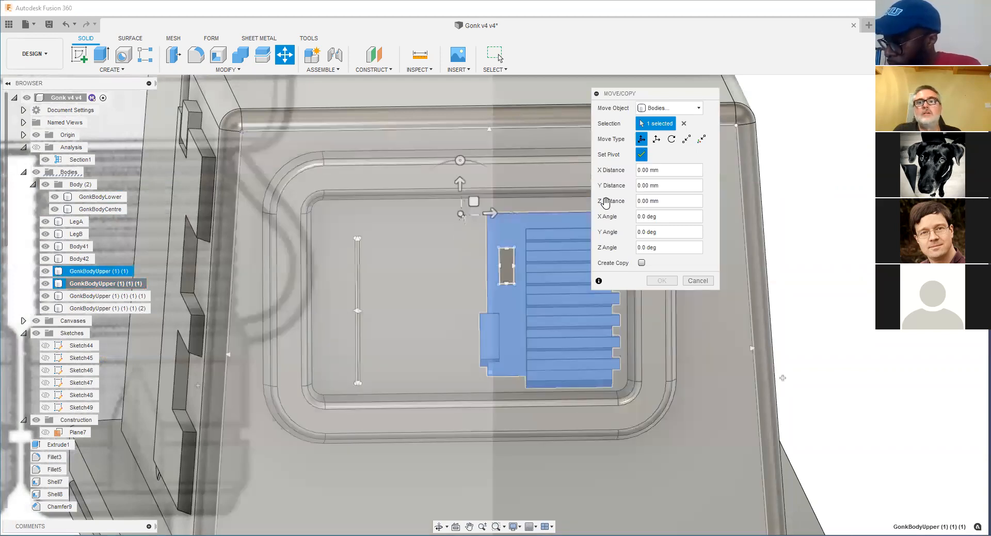
left_click(641, 154)
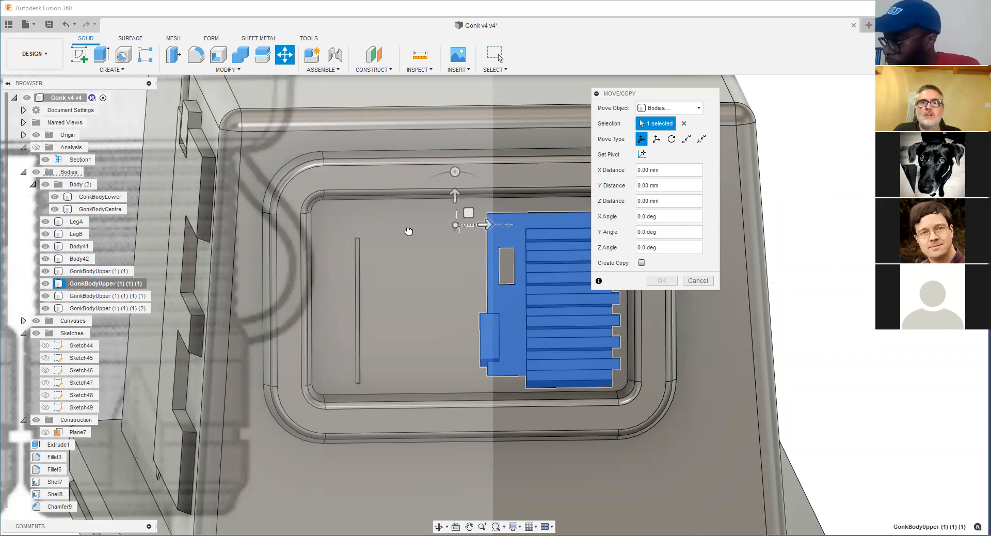
left_click_drag(409, 231, 400, 227)
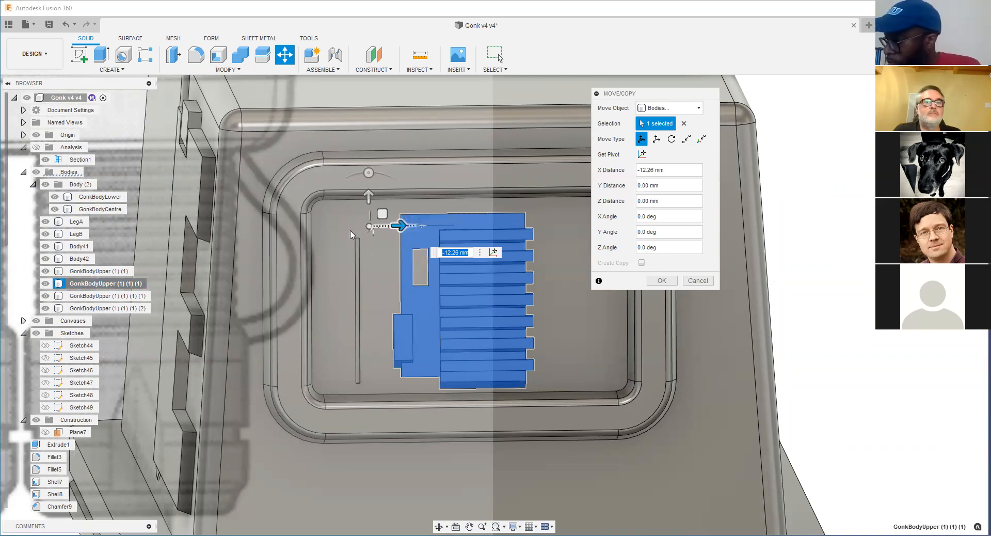
key("Escape")
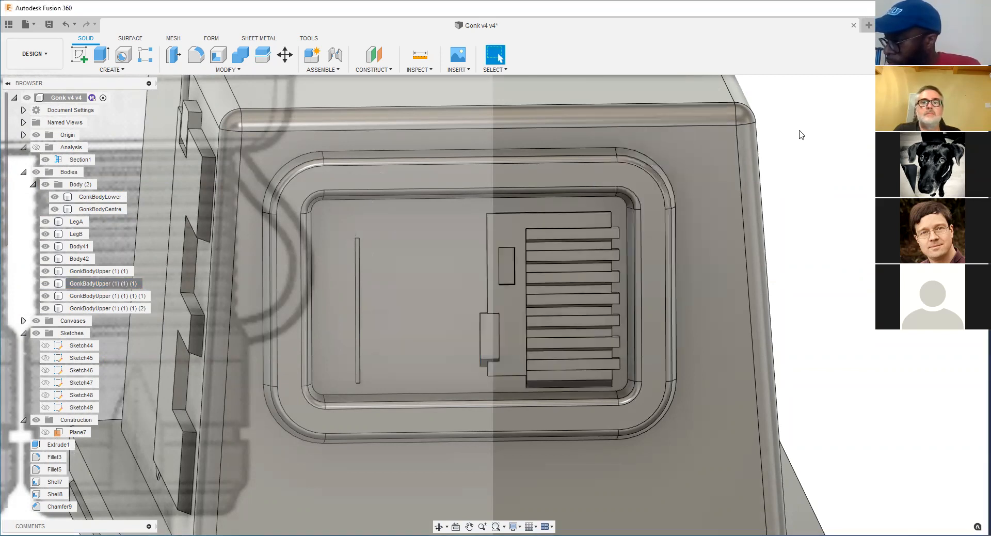
Step: Combine the split-off grille body with the upper Gonk body, using the Join operation
left_click(226, 69)
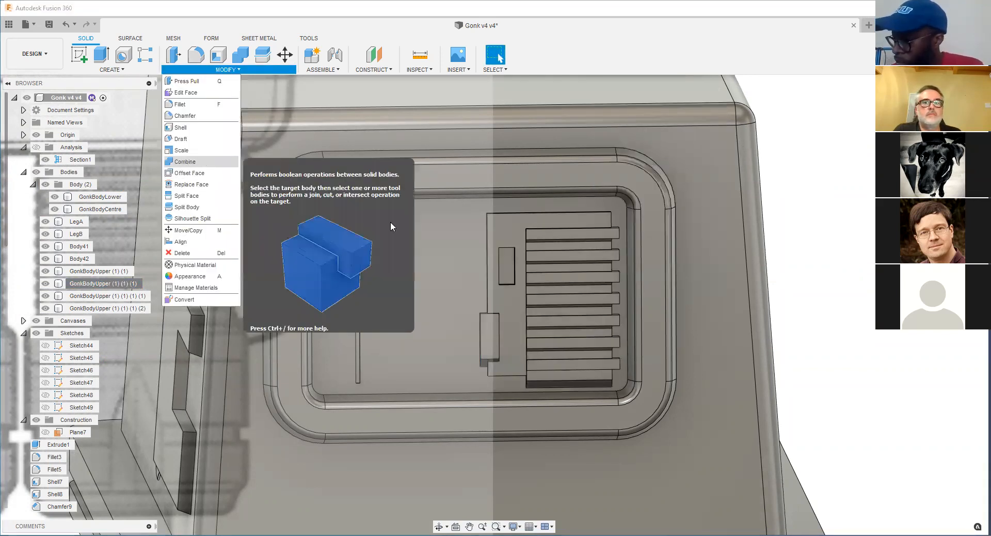
left_click(205, 161)
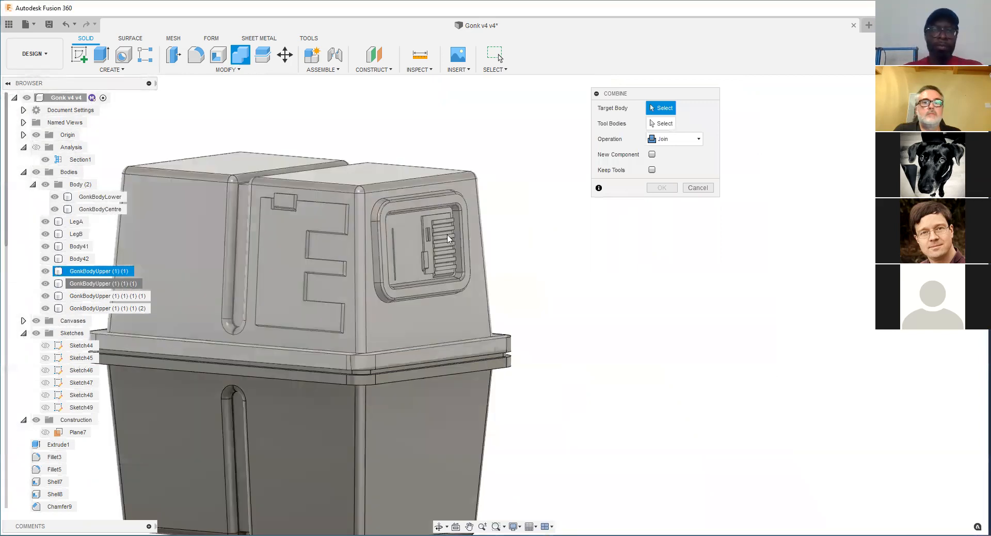
left_click(449, 239)
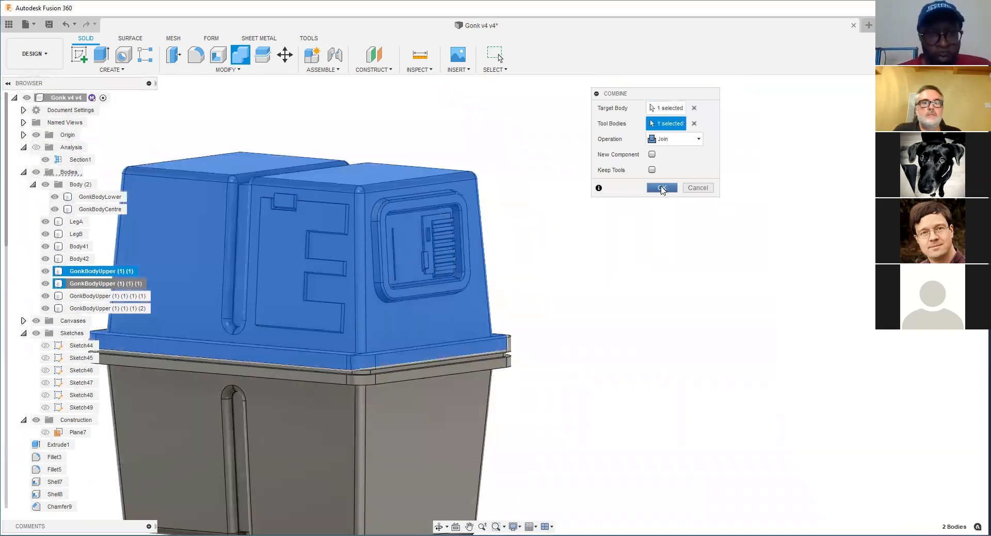
Step: Sketch a large rectangle on the horizontal XY origin plane, in the empty area beside the separate box body, and finish the sketch
scroll(484, 360, "down", 5)
middle_click_drag(484, 360, 461, 354, "shift")
middle_click_drag(391, 320, 617, 322, "shift")
scroll(419, 353, "down", 5)
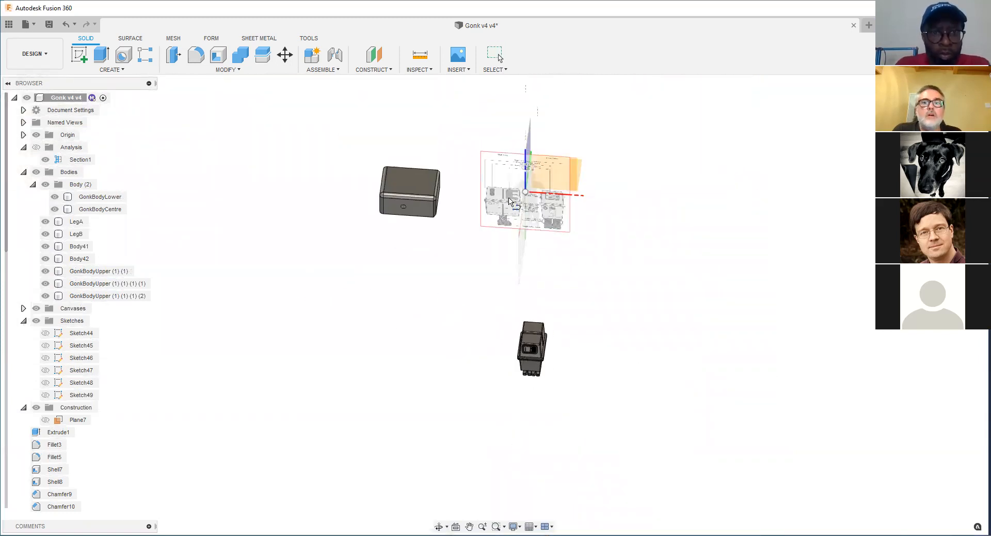
middle_click_drag(572, 139, 544, 177, "shift")
left_click(544, 177)
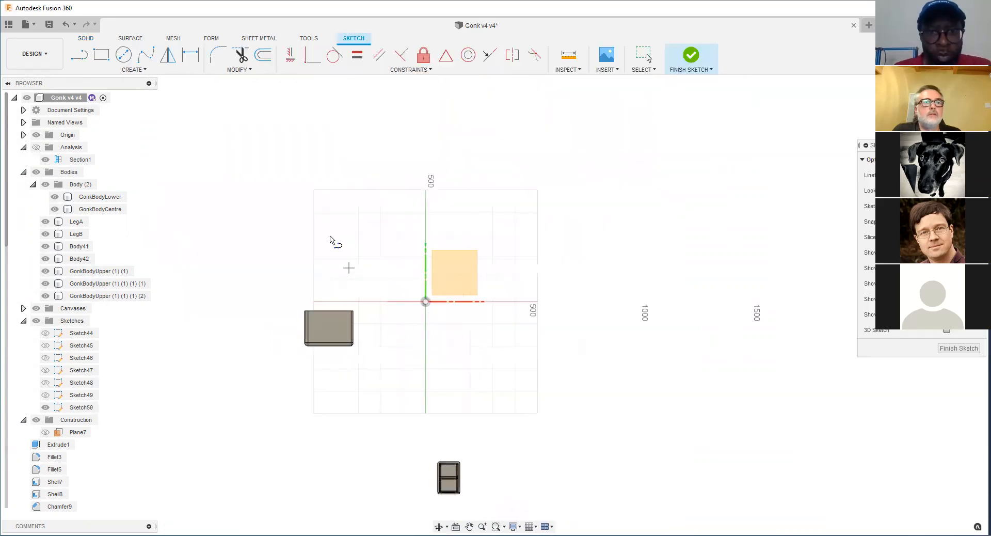
left_click(102, 57)
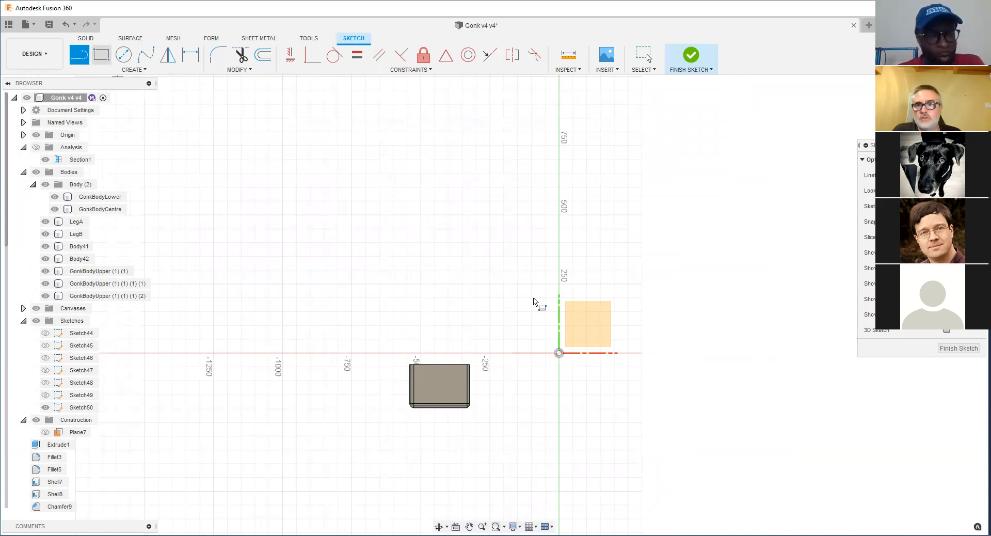
left_click(690, 57)
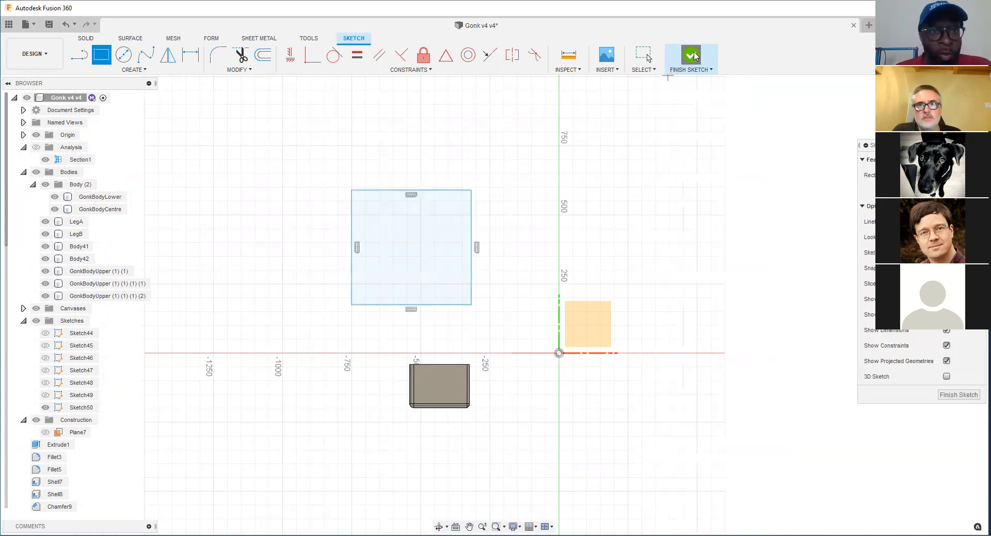
Step: Extrude the rectangle into a flat slab as a new body
left_click(422, 250)
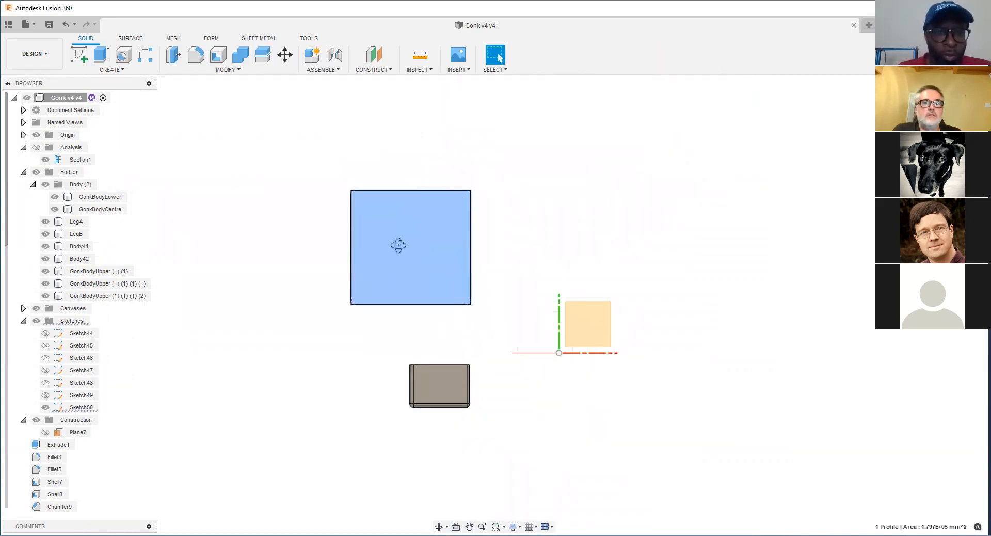
key("e")
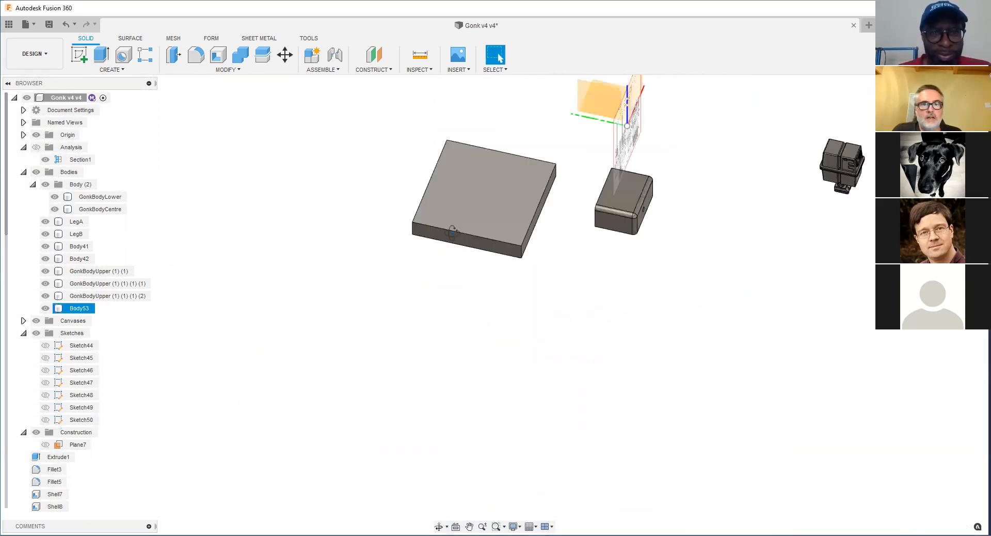
middle_click_drag(453, 227, 499, 261, "shift")
scroll(508, 280, "up", 2)
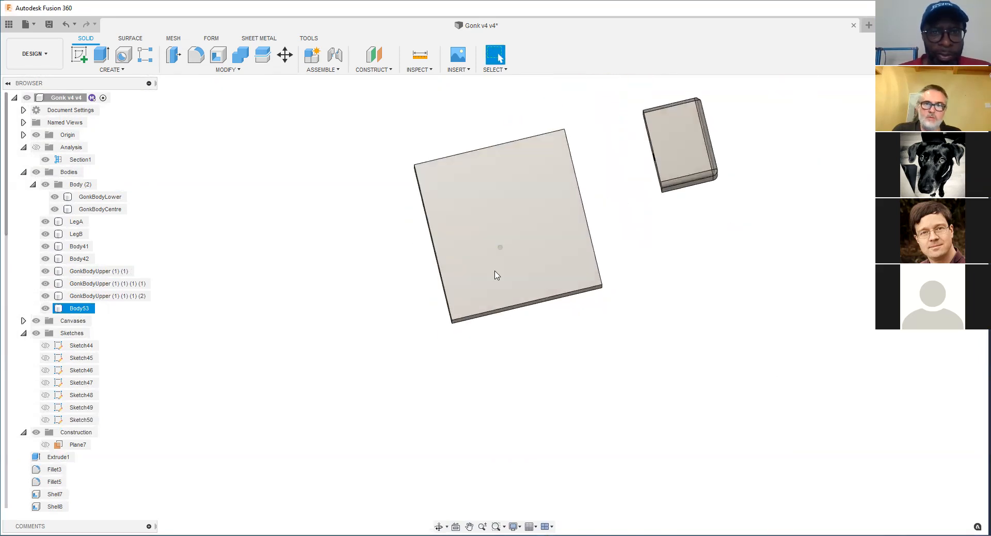
Step: Start a sketch on the slab's broad face and draw a horizontal line across its middle, extending past both side edges
left_click(503, 315)
scroll(504, 315, "down", 2)
left_click(505, 223)
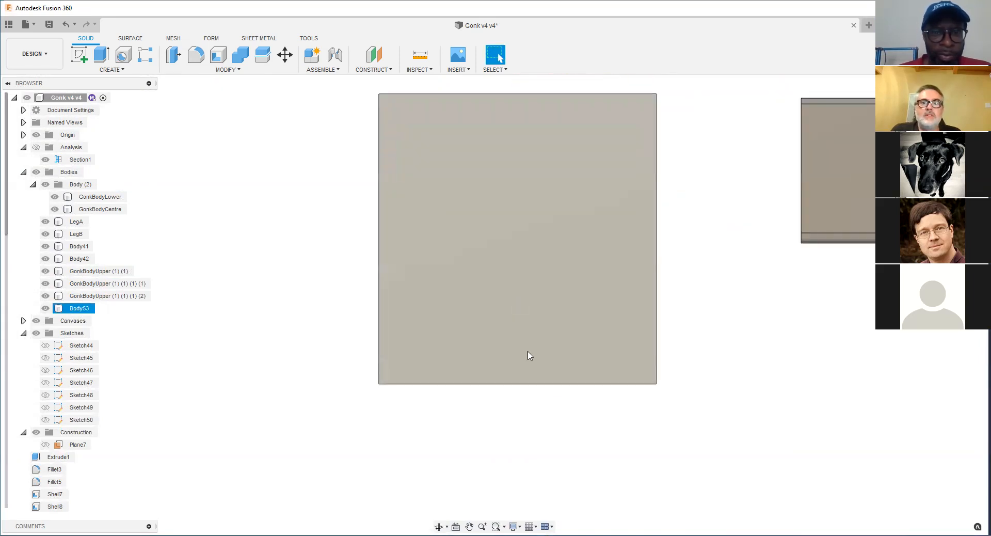
left_click(487, 264)
scroll(604, 267, "up", 3)
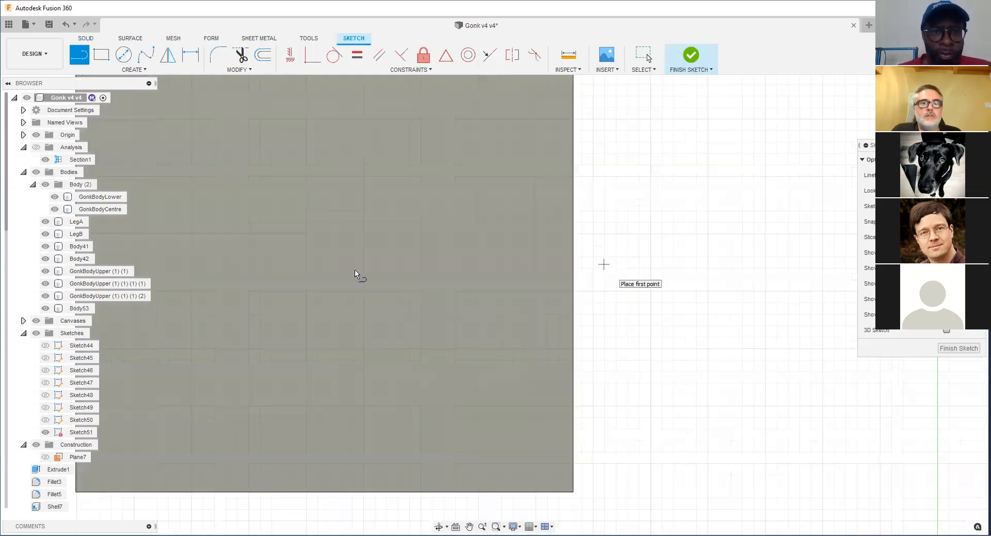
key("Escape")
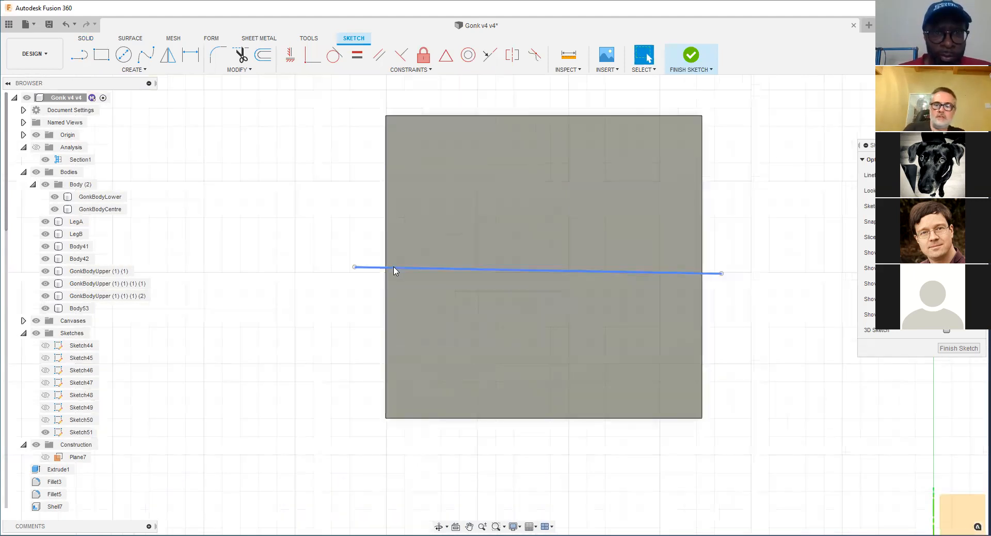
key("ctrl+z")
key("l")
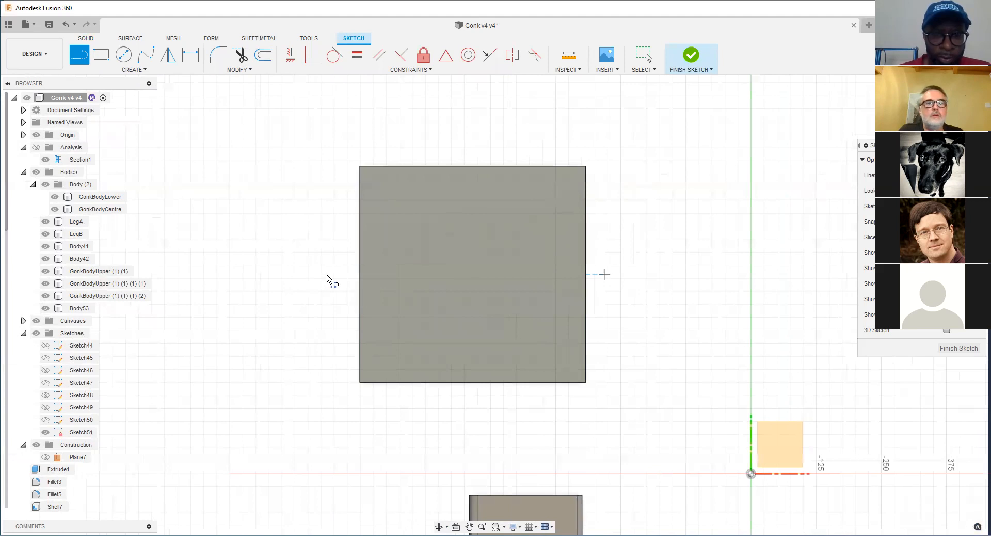
key("Escape")
scroll(471, 272, "up", 5)
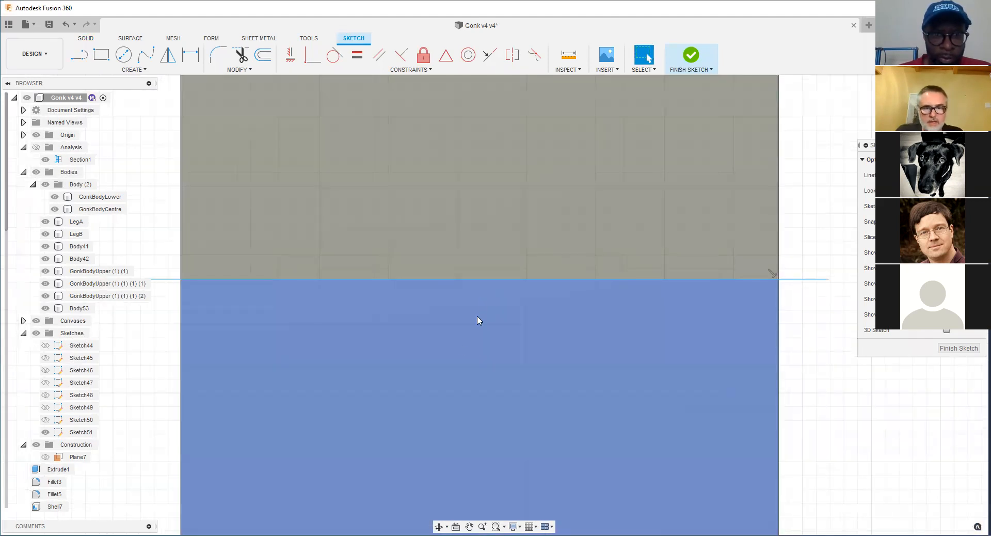
Step: Draw half a flared dovetail profile about 30 mm wide and 29 mm high above the middle line, and mirror it about its vertical line
key("l")
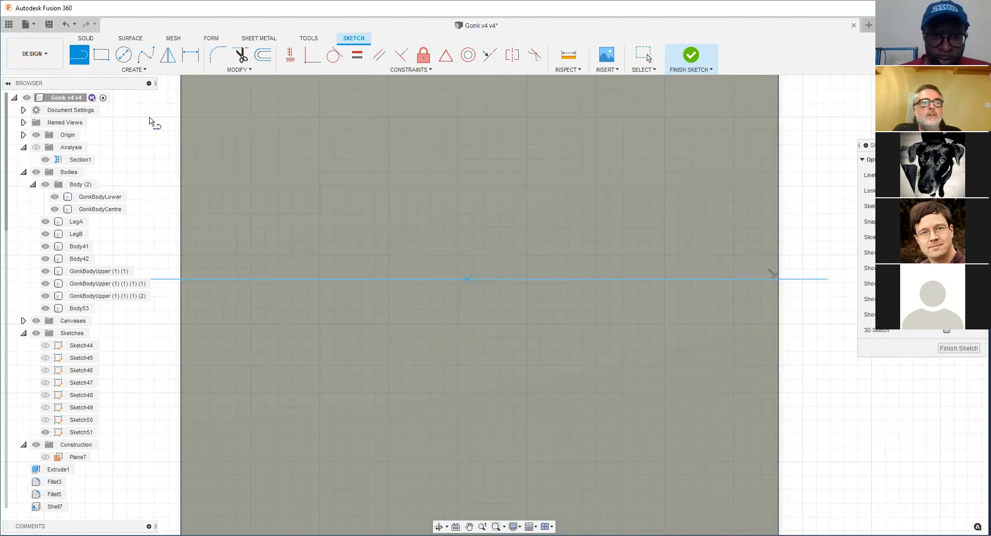
left_click(130, 72)
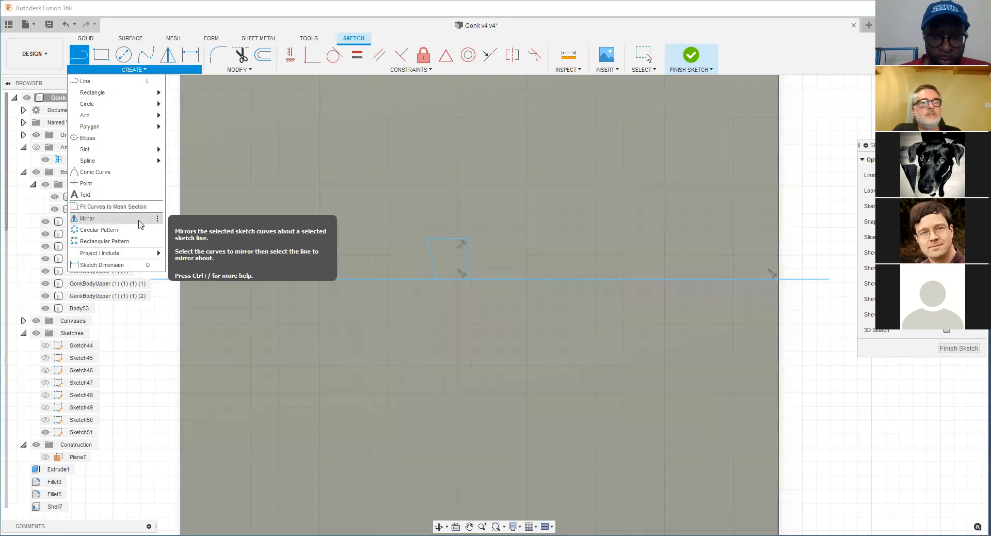
left_click(444, 239)
left_click(432, 259)
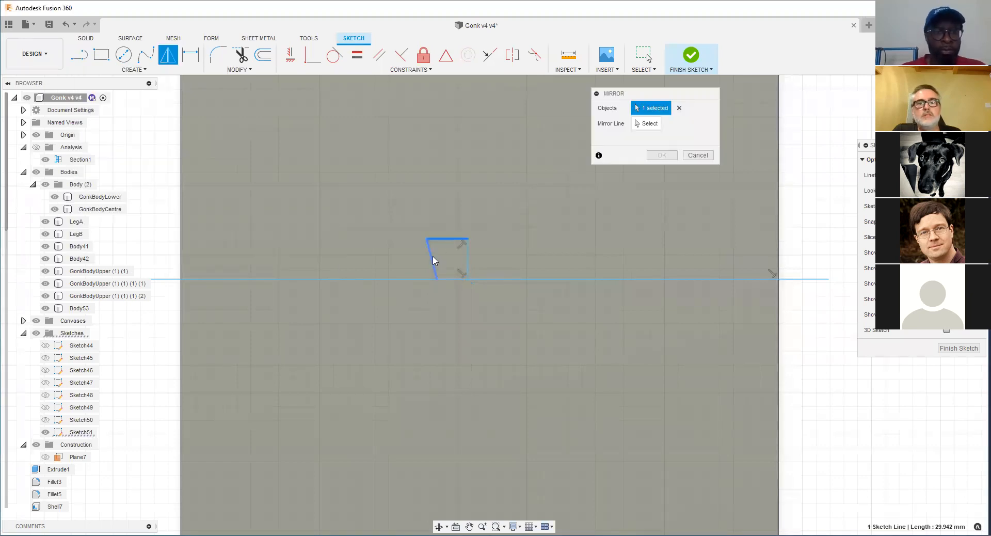
left_click(643, 125)
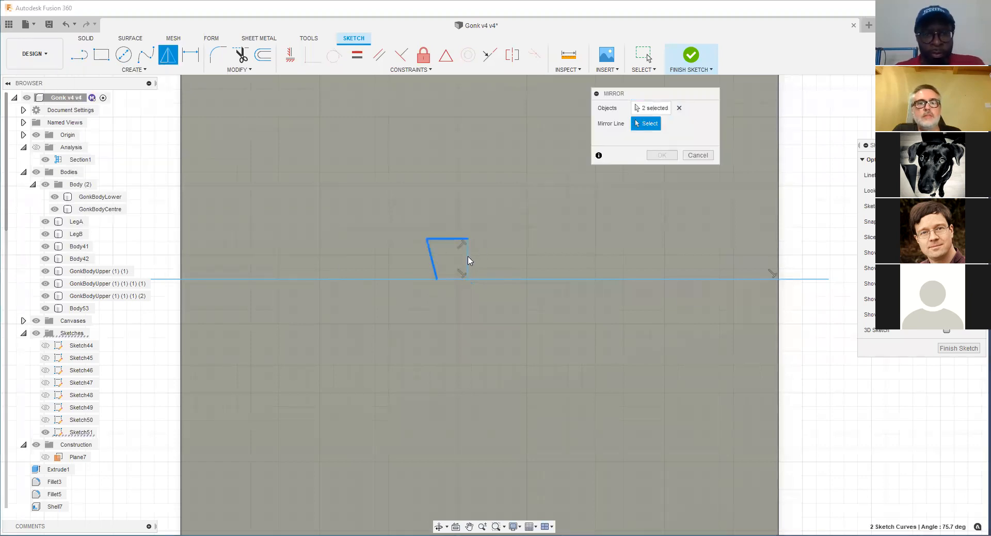
left_click(468, 261)
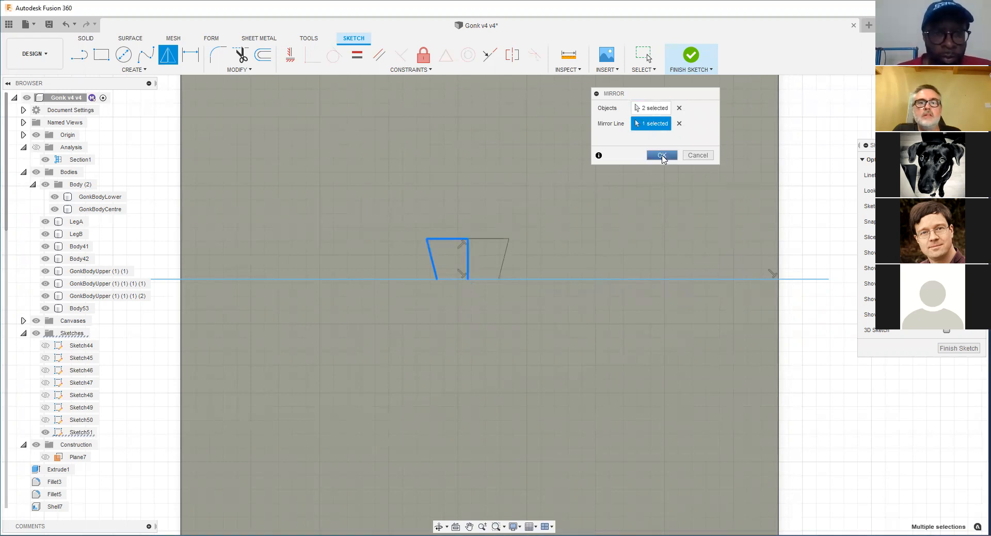
key("Return")
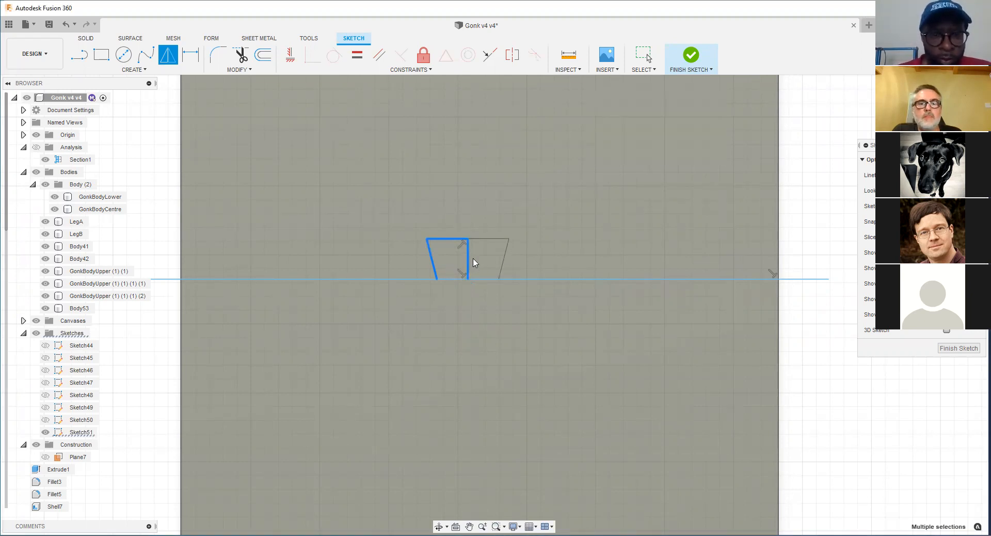
Step: Delete the vertical centre line inside the mirrored dovetail profile
left_click(468, 262)
scroll(469, 261, "up", 2)
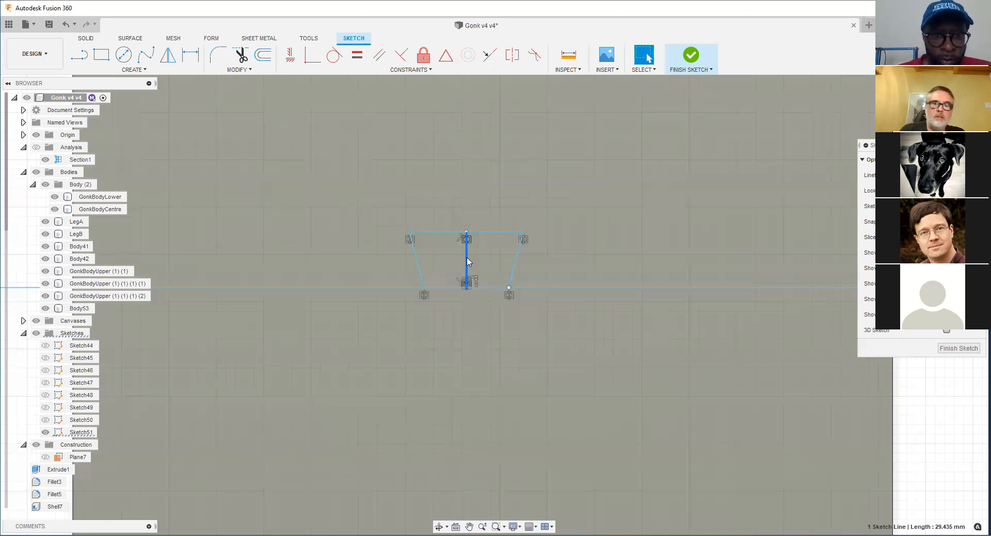
key("Delete")
scroll(466, 259, "down", 3)
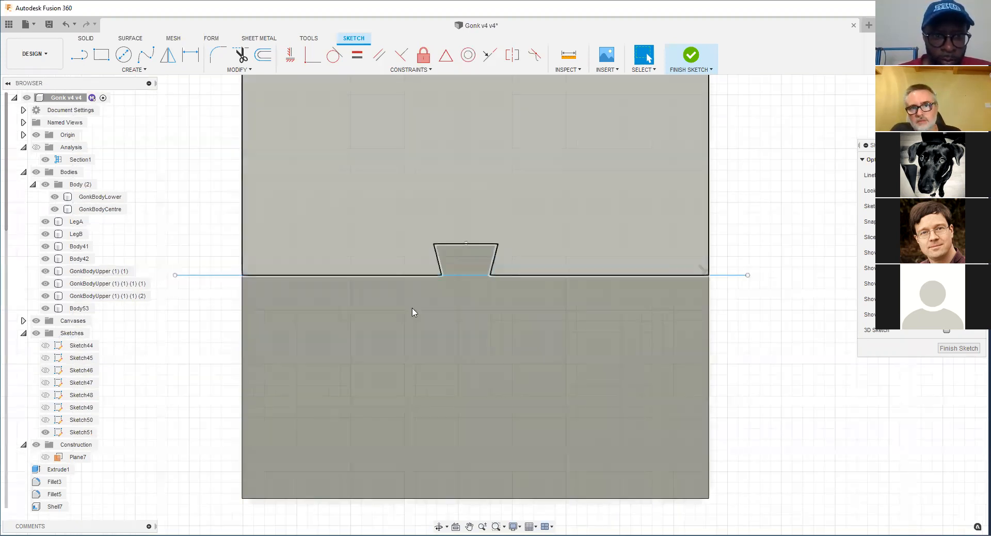
scroll(447, 273, "down", 2)
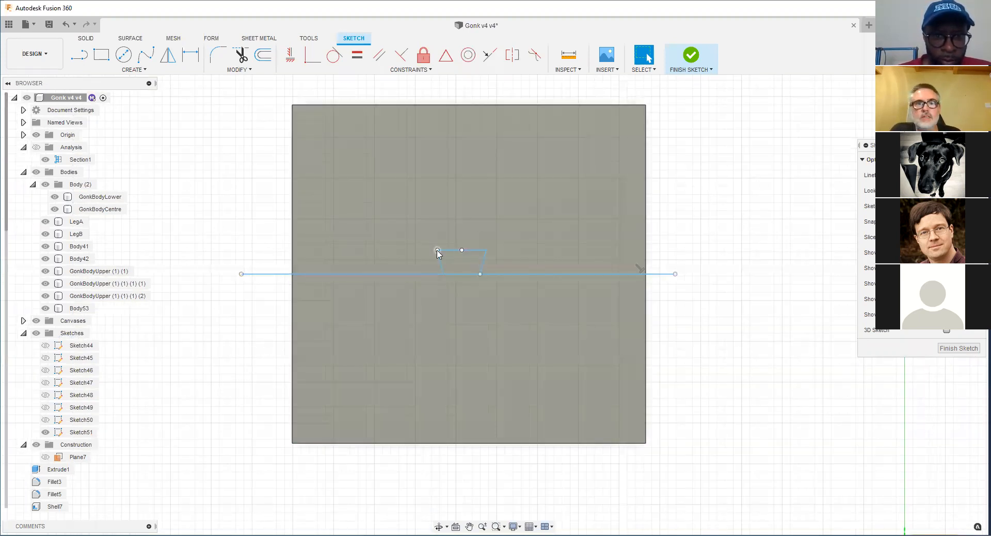
Step: Finish the sketch and split the slab body in two along the long horizontal sketch line
left_click(226, 72)
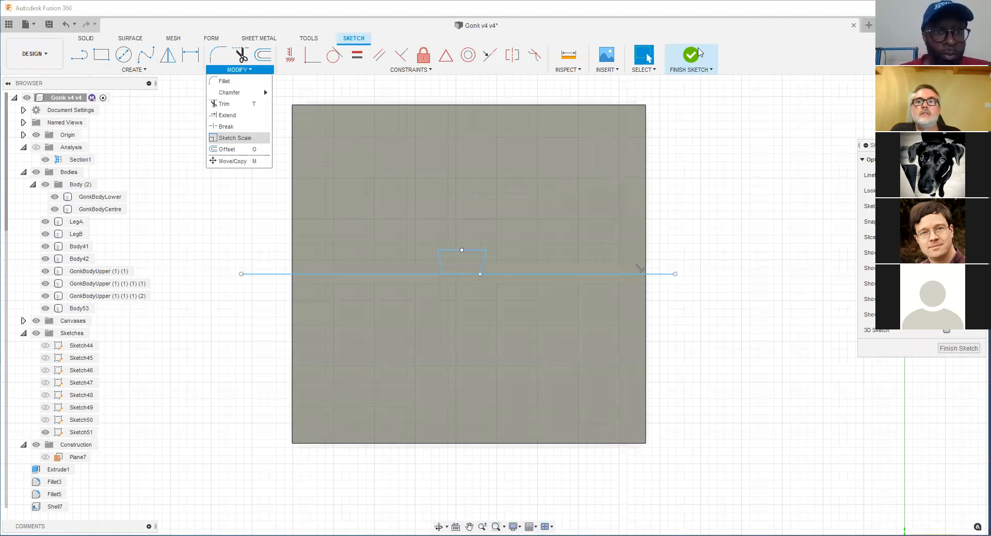
left_click(607, 110)
left_click(253, 70)
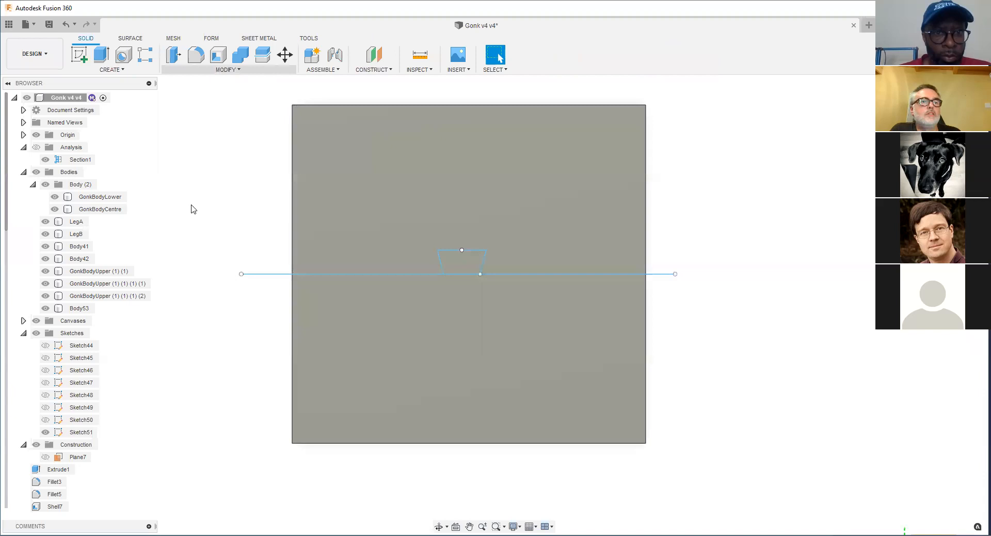
left_click(217, 210)
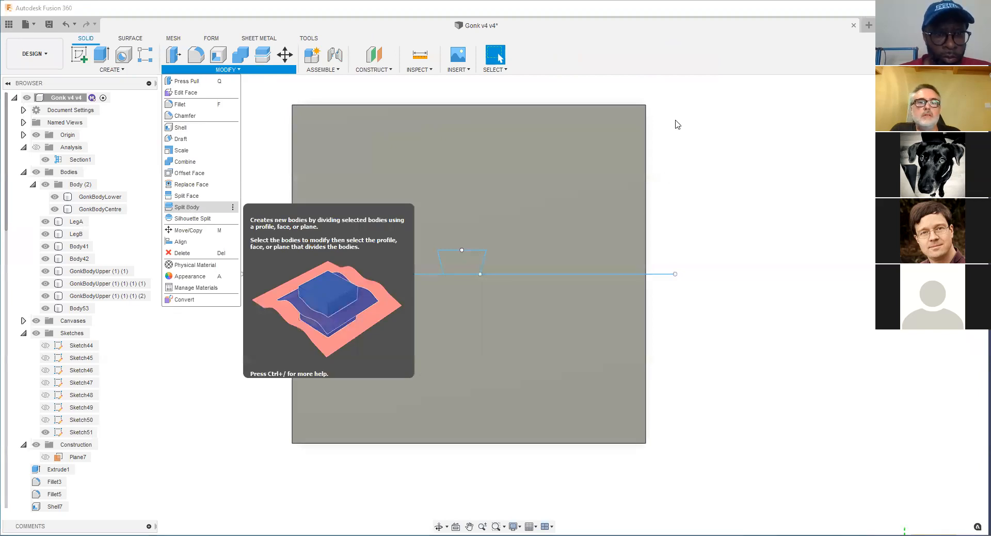
left_click(318, 264)
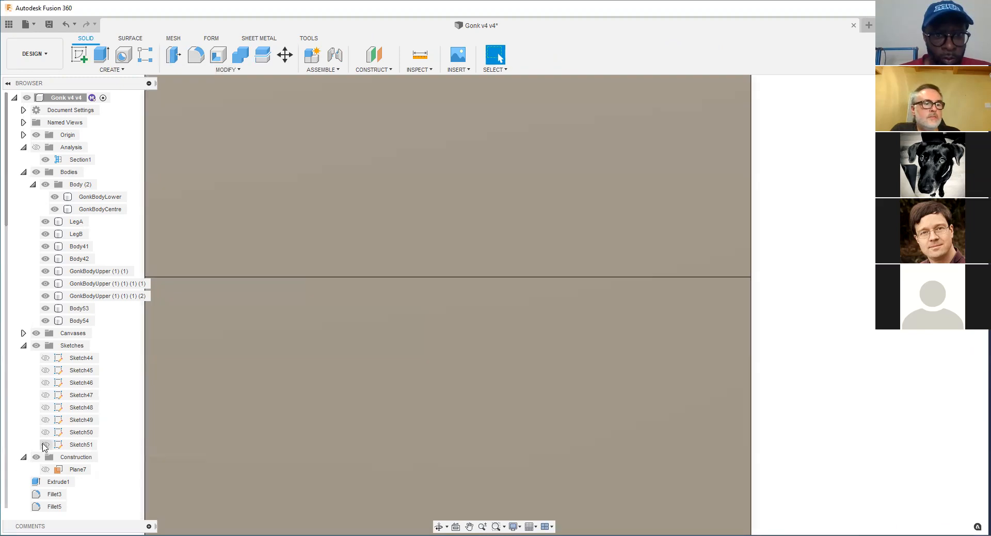
Step: Show the dovetail sketch again and split the upper slab half with the dovetail's top and slanted side lines
left_click(44, 445)
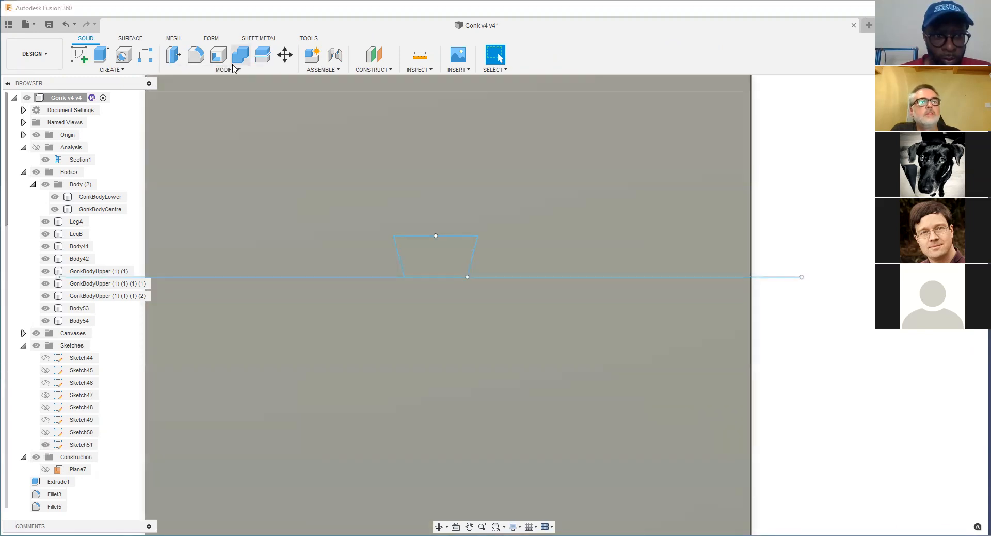
left_click(233, 69)
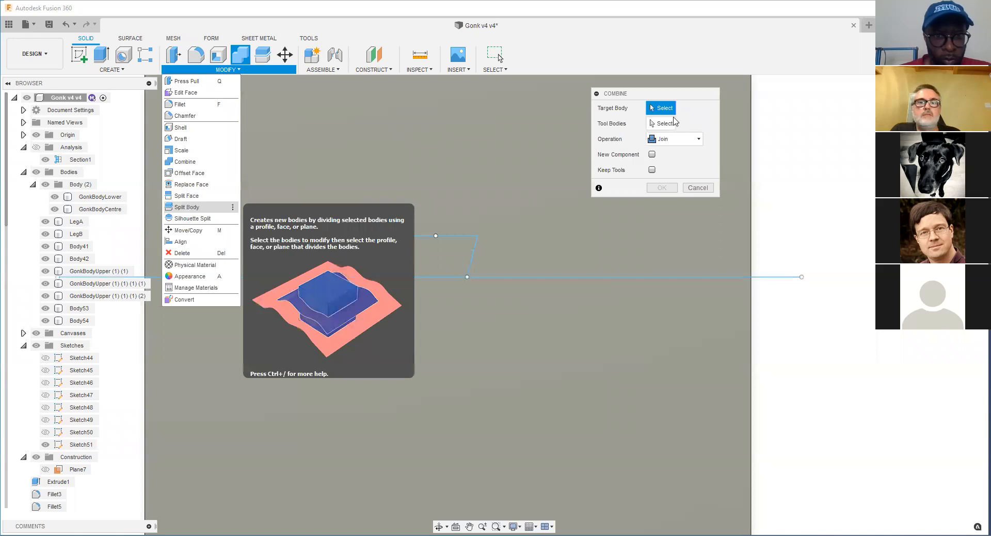
left_click(457, 237)
left_click(459, 240)
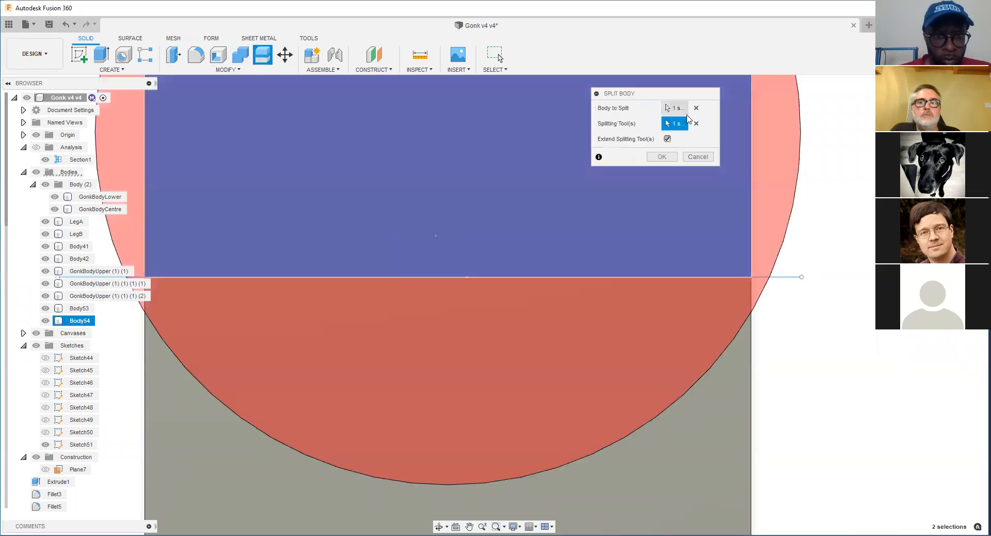
left_click(468, 236)
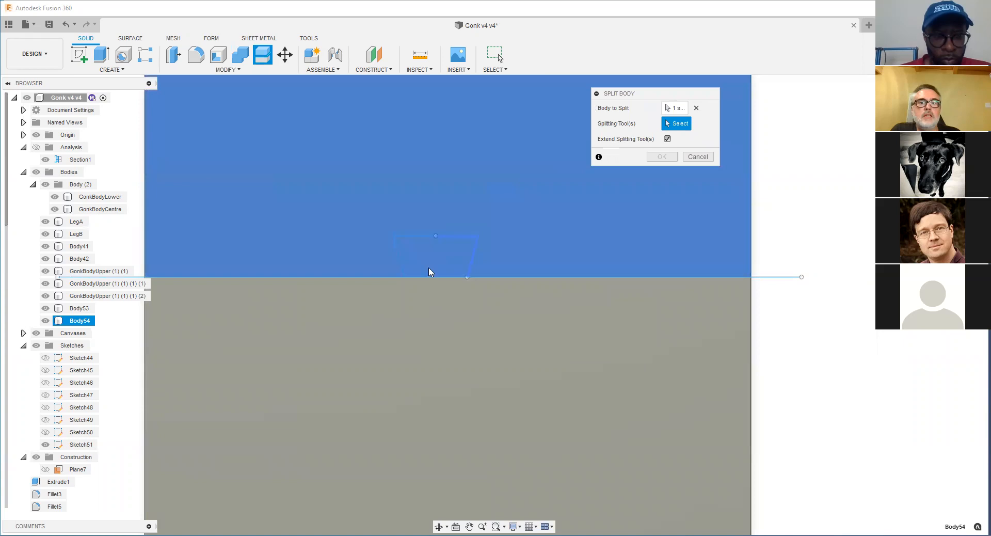
left_click(401, 255)
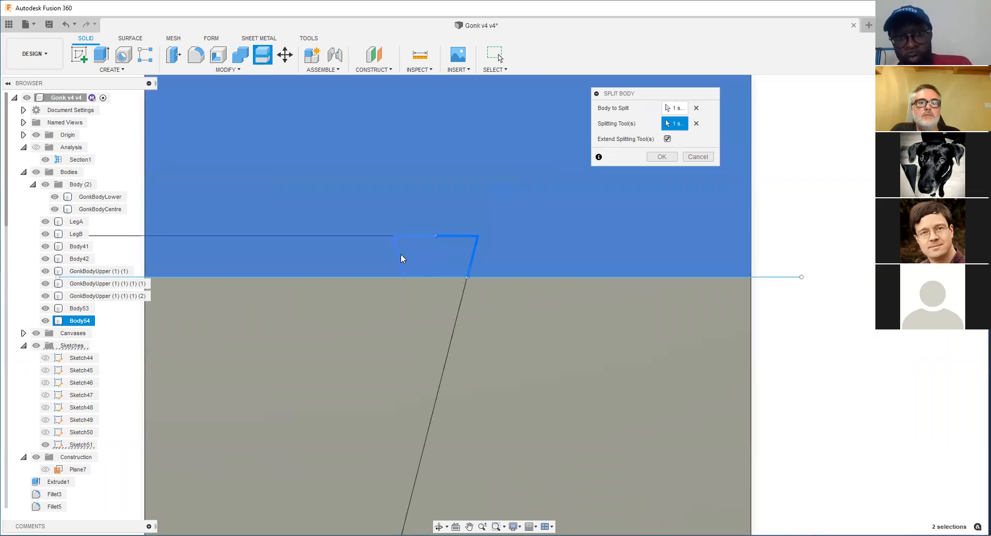
left_click(667, 162)
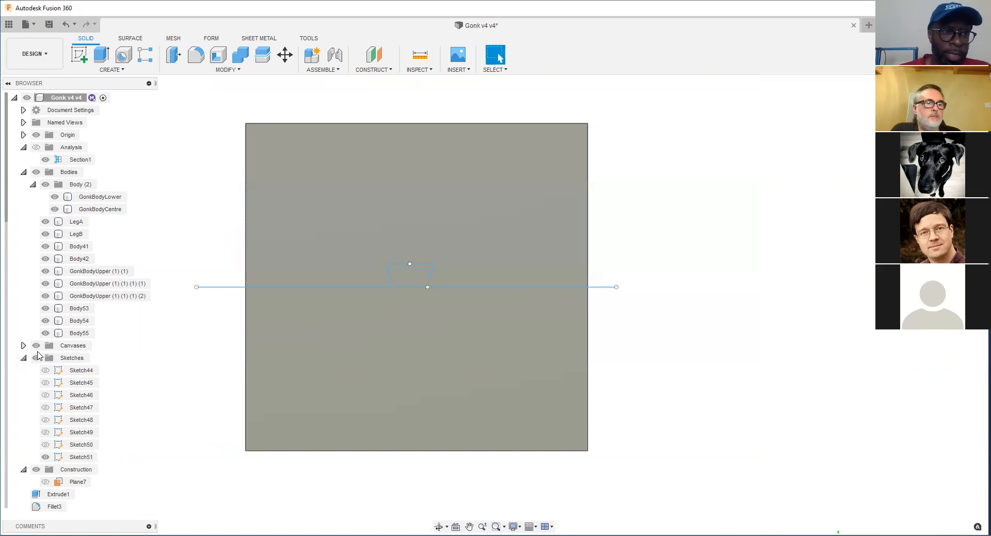
Step: Hide all sketches and check the three slab pieces by selecting the upper half, the dovetail and the lower half
left_click(37, 356)
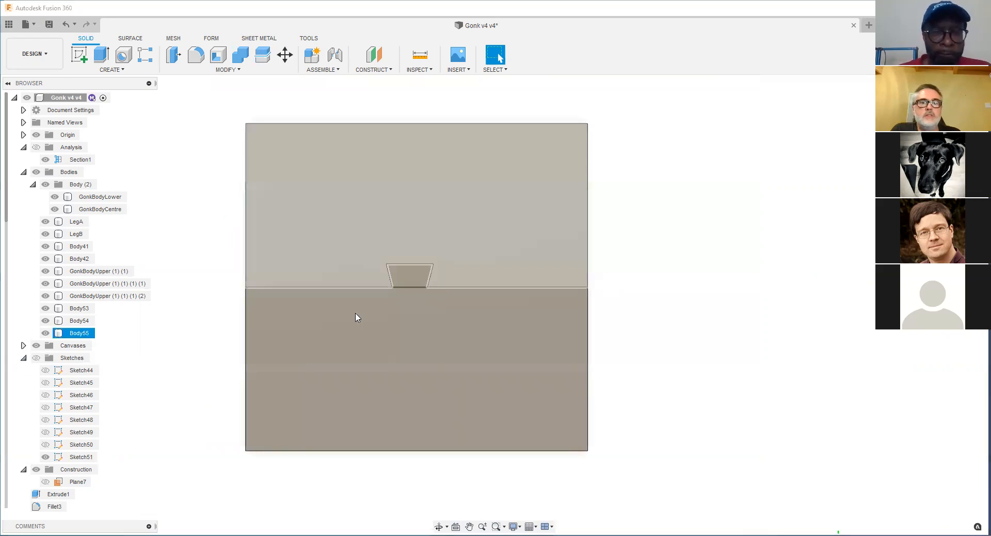
scroll(356, 317, "up", 3)
middle_click_drag(356, 316, 448, 281)
left_click(418, 219)
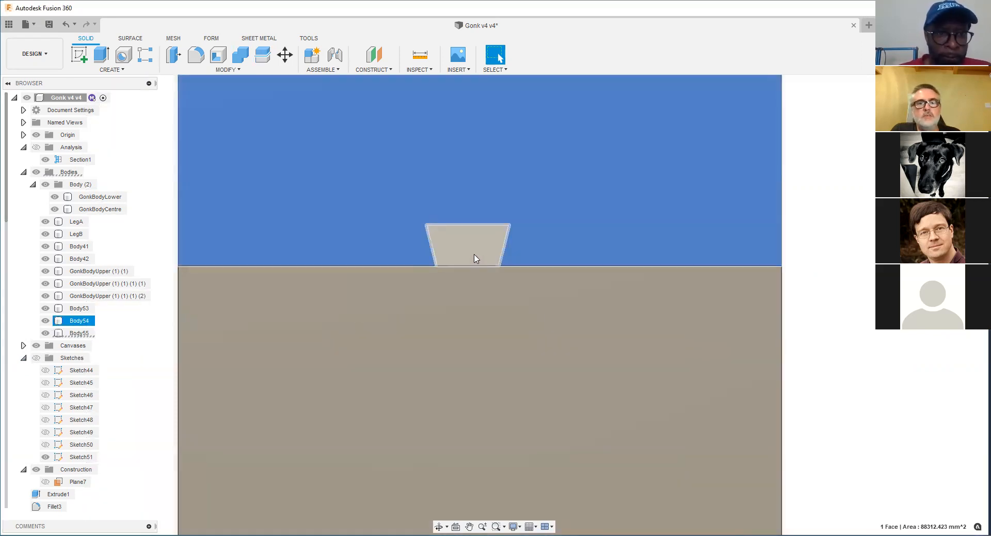
left_click(476, 258)
left_click(438, 341)
scroll(437, 342, "down", 3)
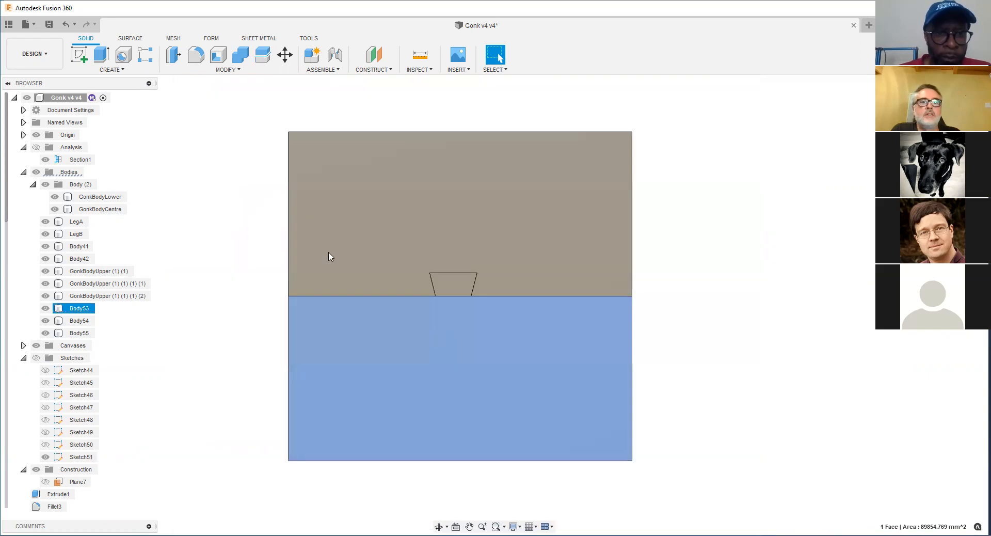
Step: Combine the dovetail piece with the lower slab half, using the Join operation
left_click(182, 180)
left_click(228, 70)
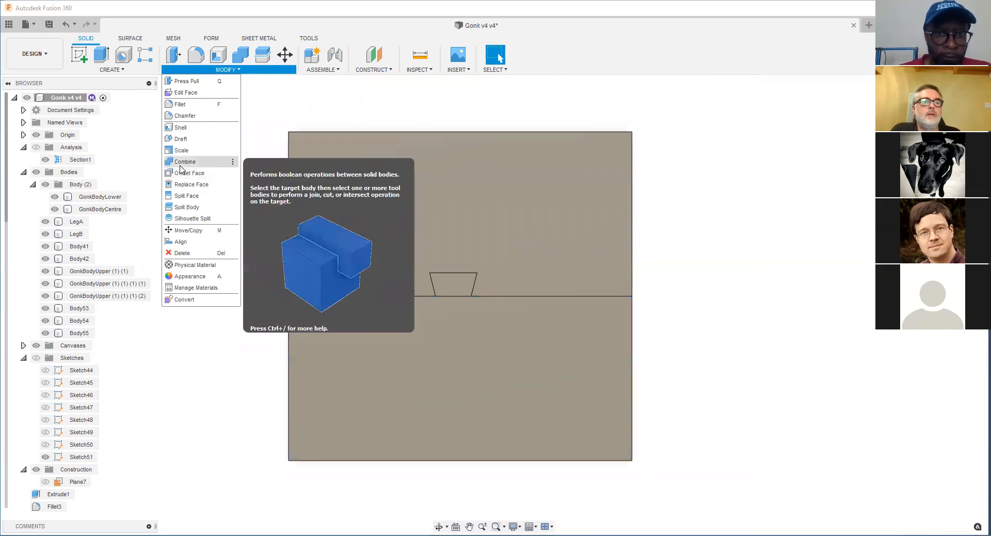
left_click(181, 163)
left_click(441, 327)
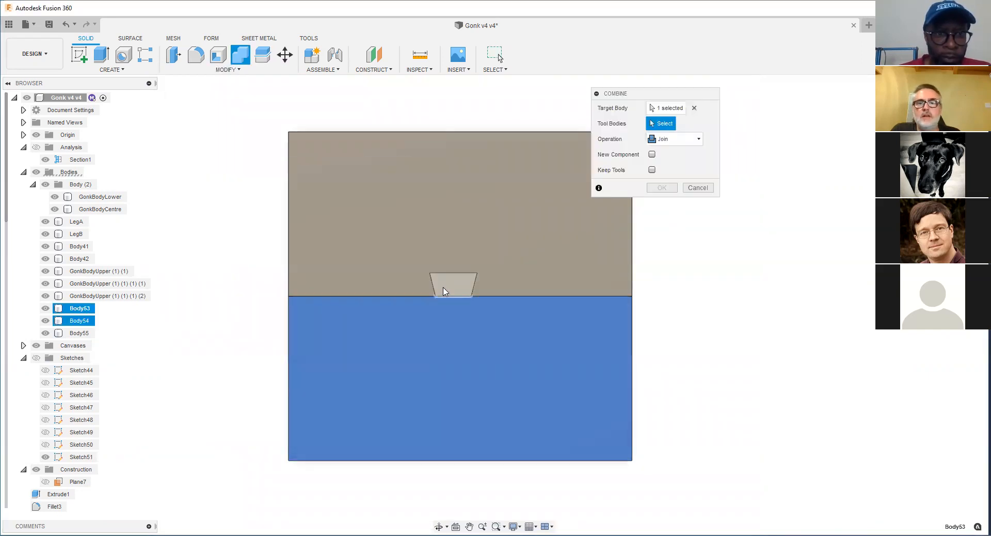
left_click(443, 291)
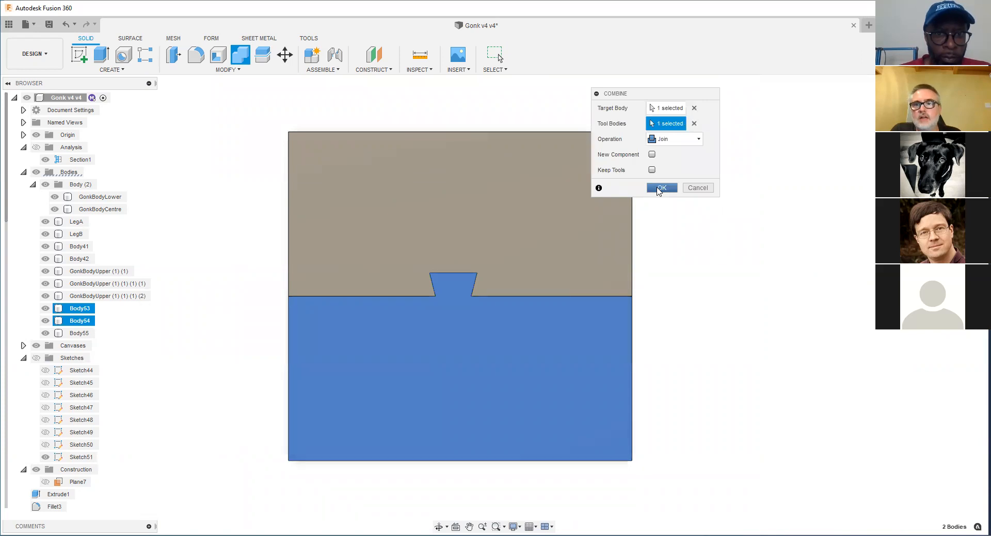
key("Return")
Step: Toggle the visibility of the slab half carrying the dovetail and examine how the two halves interlock from several angles
scroll(477, 292, "up", 5)
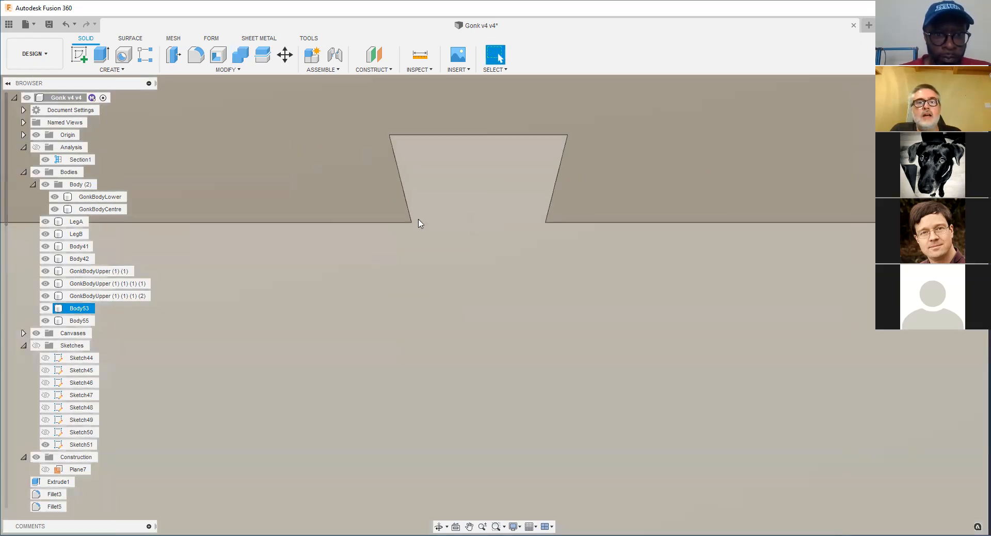
scroll(406, 246, "down", 4)
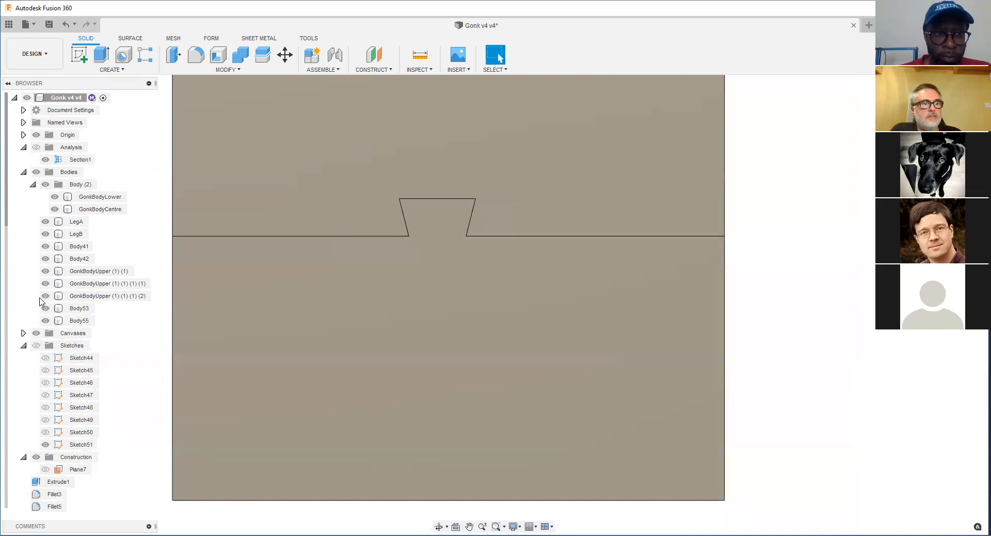
left_click(46, 308)
left_click(45, 308)
left_click(46, 308)
left_click(46, 309)
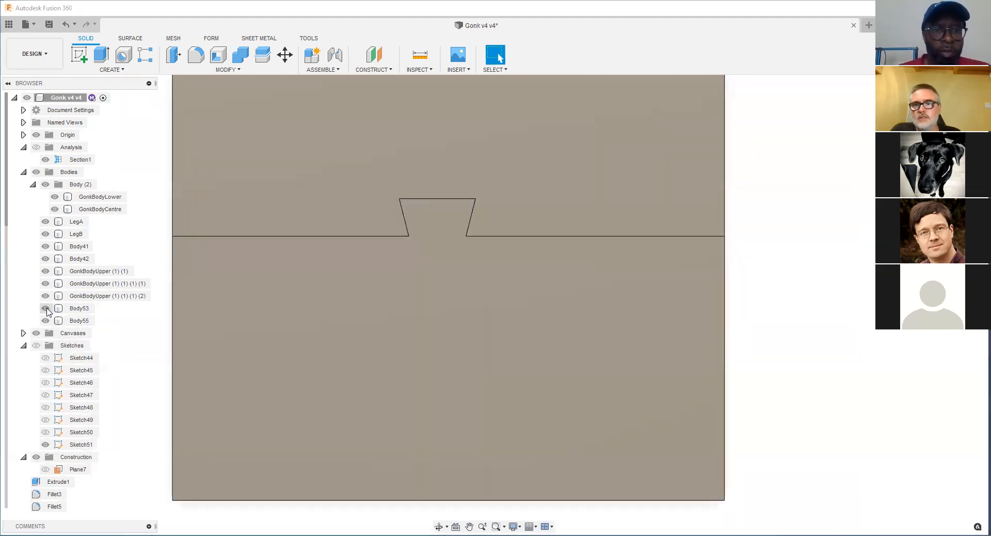
left_click(343, 219)
scroll(451, 199, "up", 2)
middle_click_drag(379, 221, 442, 166)
scroll(490, 215, "down", 4)
scroll(398, 301, "up", 3)
scroll(449, 240, "down", 4)
middle_click_drag(454, 237, 460, 230, "shift")
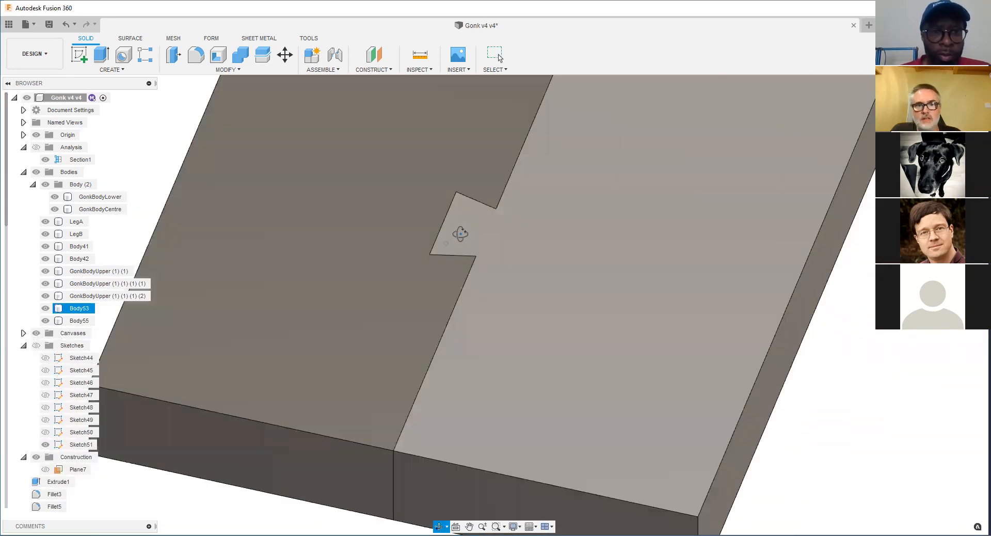
scroll(458, 255, "up", 4)
key("Escape")
scroll(428, 268, "down", 5)
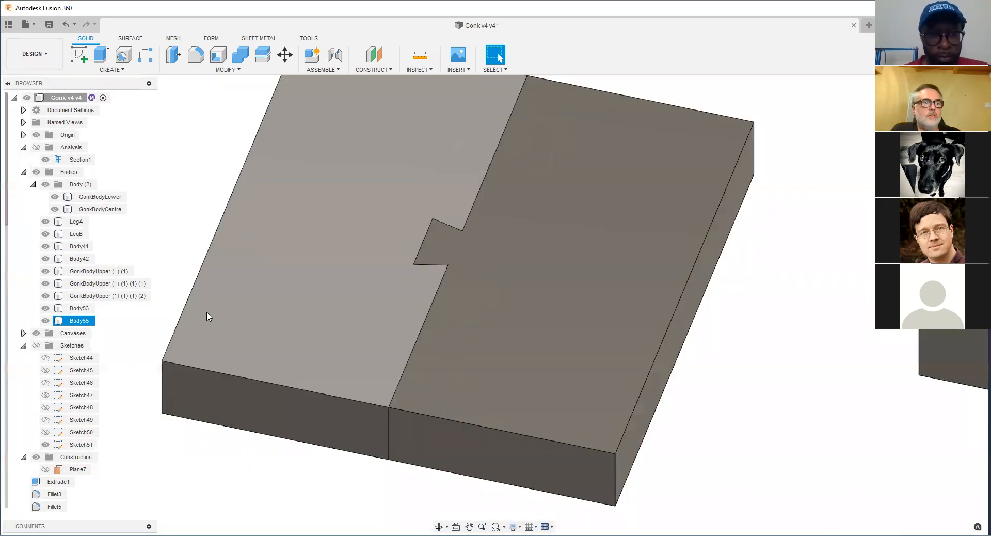
Step: Hide the slab half with the socket and offset the five mating faces of the dovetail half by -0.25 mm
left_click(48, 321)
middle_click_drag(309, 288, 330, 281, "shift")
scroll(428, 335, "up", 3)
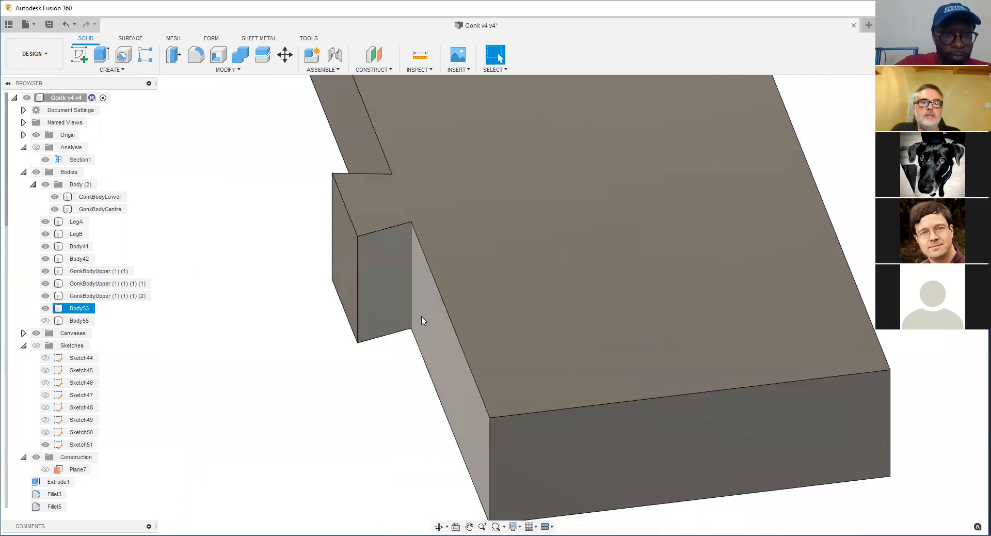
left_click(422, 320)
left_click(366, 294, "ctrl")
left_click(342, 263, "ctrl")
middle_click_drag(348, 267, 594, 270, "shift")
left_click(347, 314, "ctrl")
left_click(282, 367, "ctrl")
right_click(283, 367)
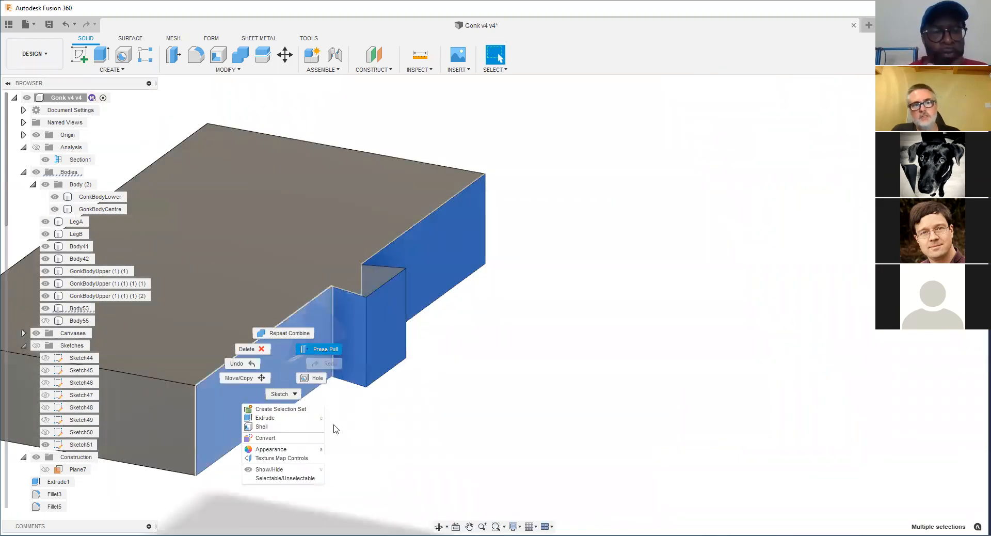
key("q")
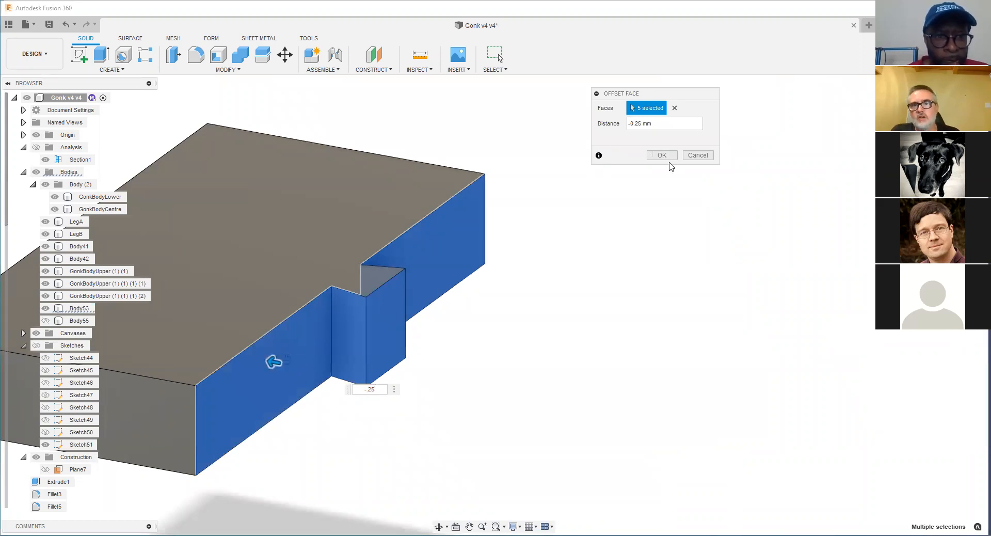
left_click(661, 155)
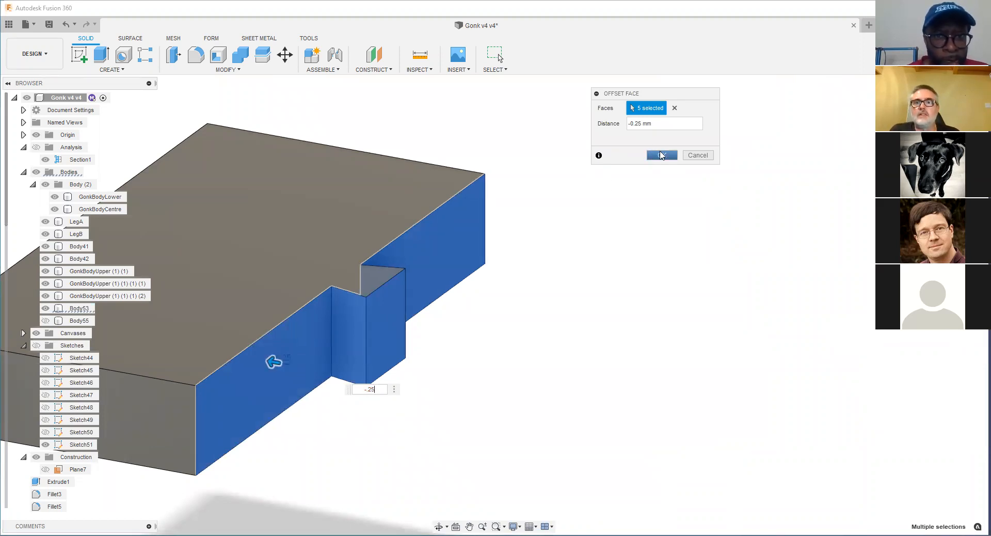
Step: Show the socket half of the slab again and inspect the clearance along the dovetail joint
left_click(45, 322)
left_click(44, 321)
scroll(405, 275, "up", 3)
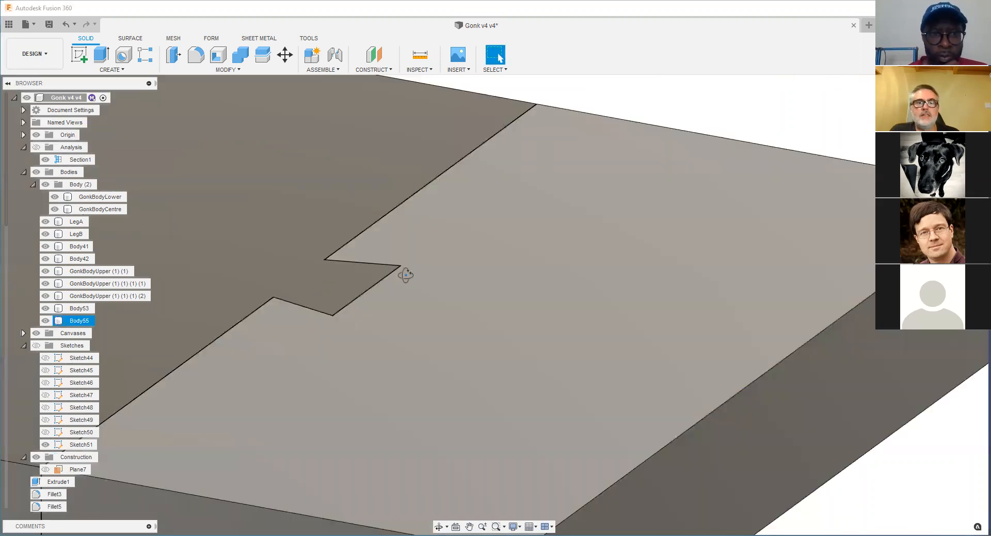
Step: Examine the gap between the two slab halves up close at the dovetail's corner
middle_click_drag(268, 307, 495, 279, "shift")
scroll(503, 253, "up", 5)
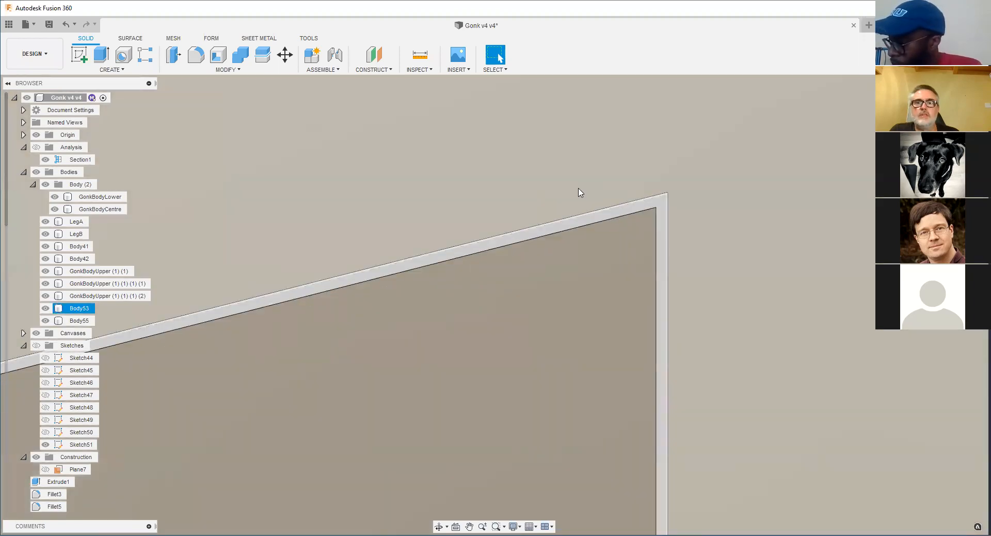
left_click(573, 255)
scroll(580, 274, "down", 4)
scroll(542, 364, "down", 5)
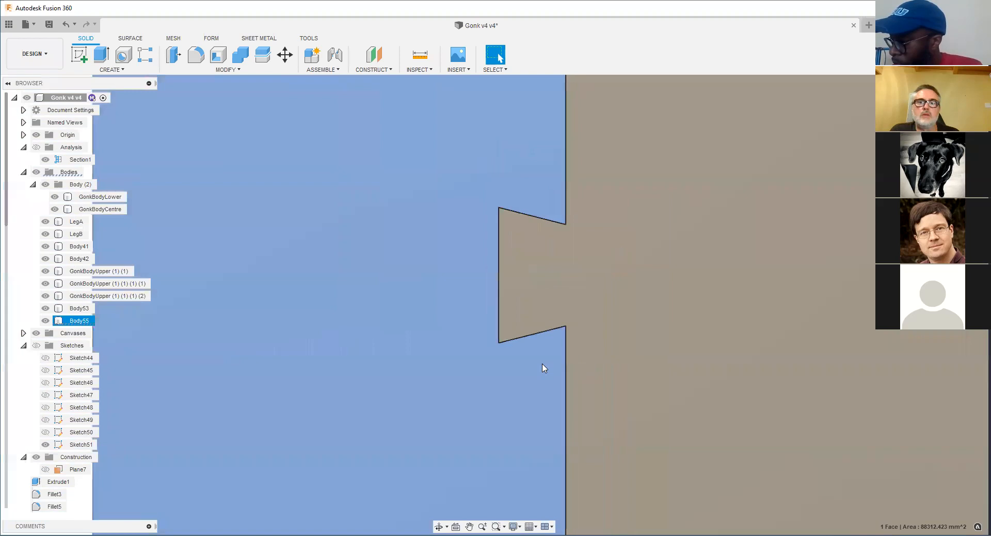
scroll(464, 367, "down", 2)
Step: Hide the socket half, Body55, and offset the five mating faces of the dovetail half by -0.05 mm
left_click(42, 320)
middle_click_drag(454, 301, 473, 312, "shift")
left_click(439, 322)
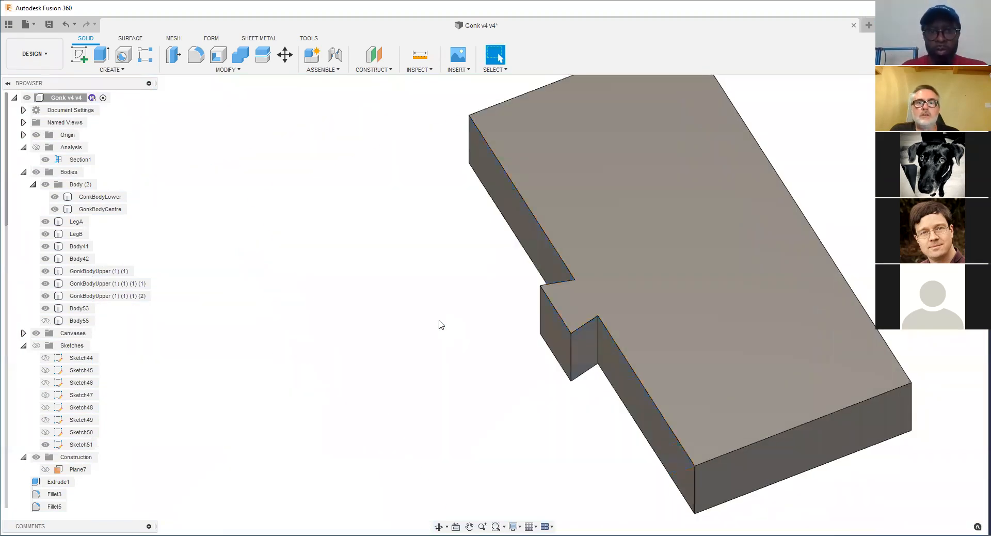
left_click(552, 260)
middle_click_drag(552, 260, 632, 224, "shift")
scroll(544, 310, "up", 3)
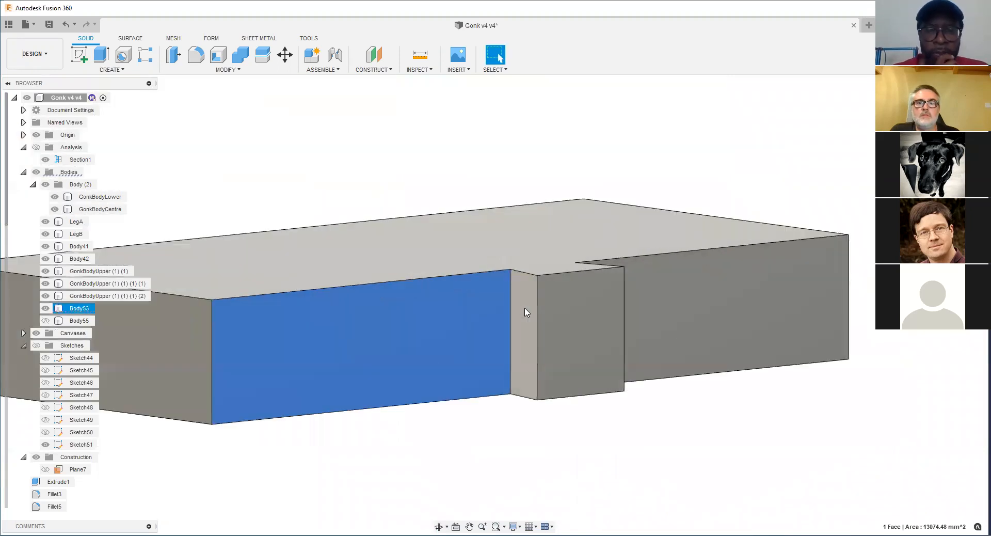
left_click(531, 329, "shift")
middle_click_drag(545, 331, 596, 326, "shift")
left_click(597, 326, "shift")
left_click(642, 326, "shift")
left_click(678, 325, "shift")
right_click(673, 293)
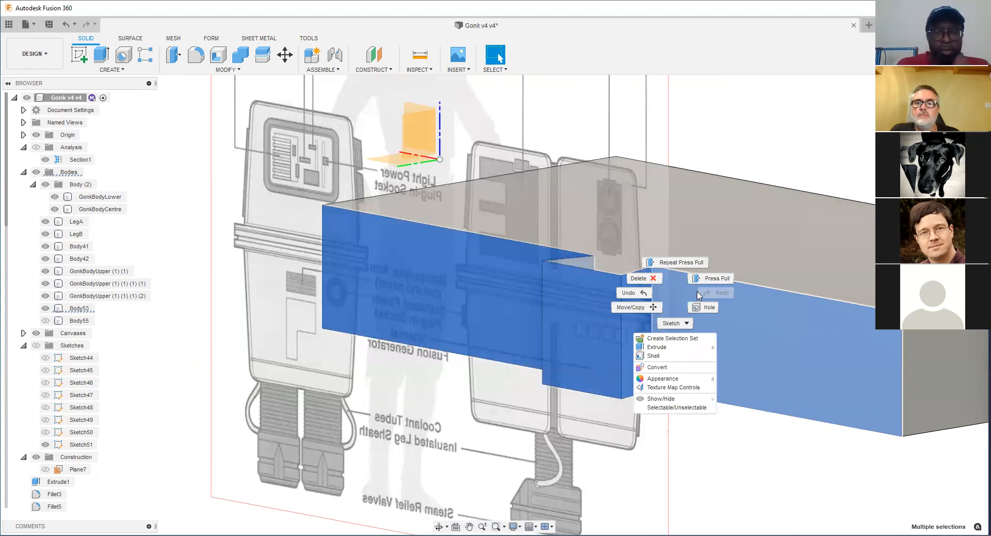
right_click(700, 327)
left_click(743, 312)
type("-.")
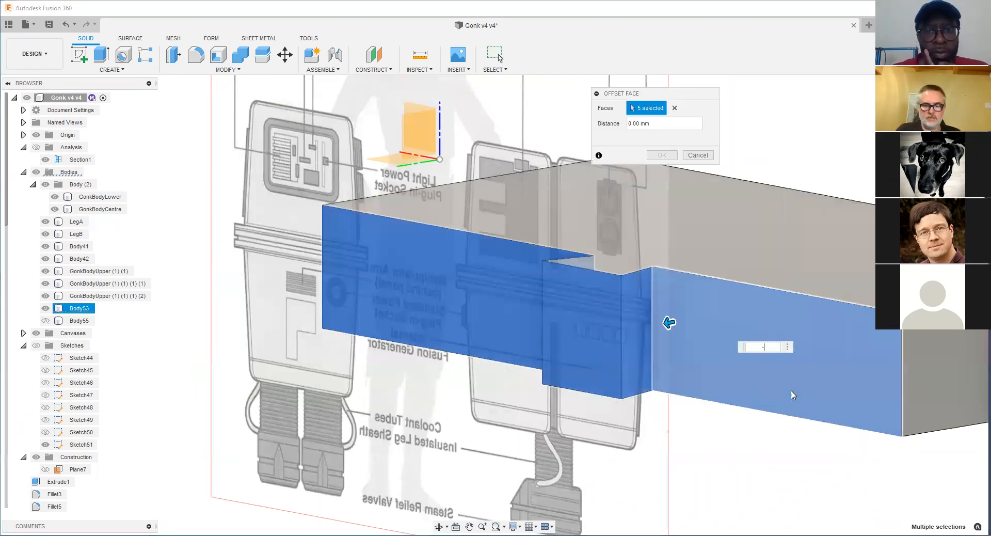
type("0")
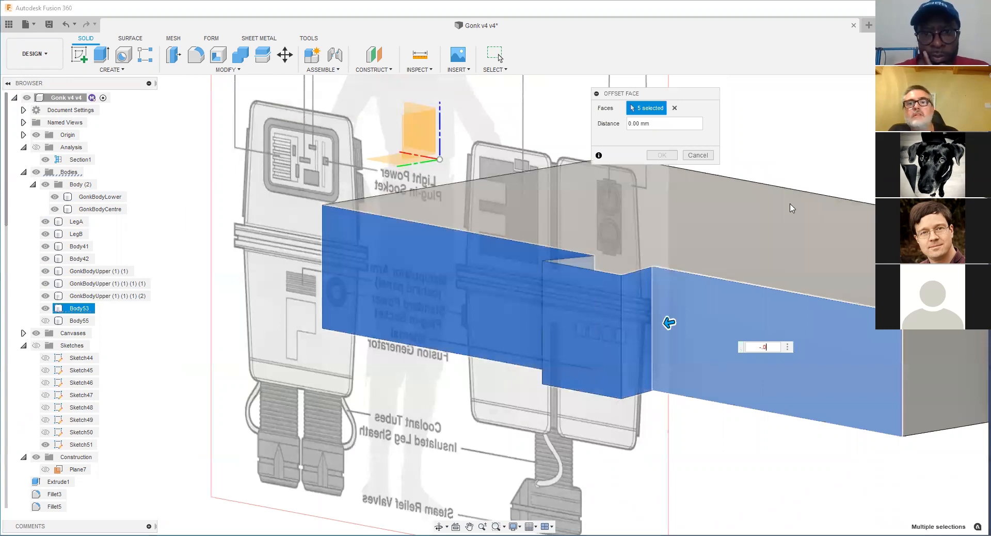
type("5")
left_click(662, 155)
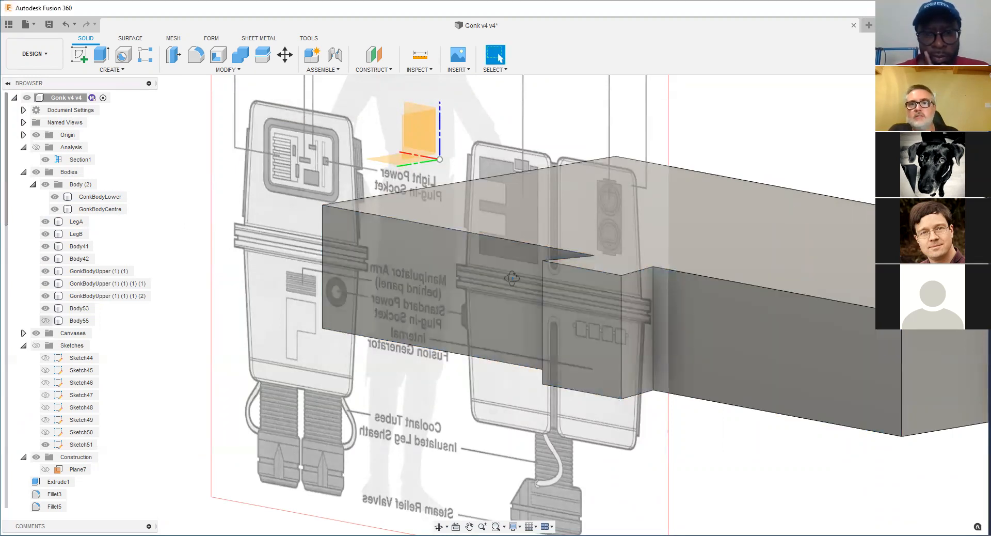
Step: With both slab halves shown, measure the distance between the two facing vertical edges at the seam
scroll(597, 248, "up", 10)
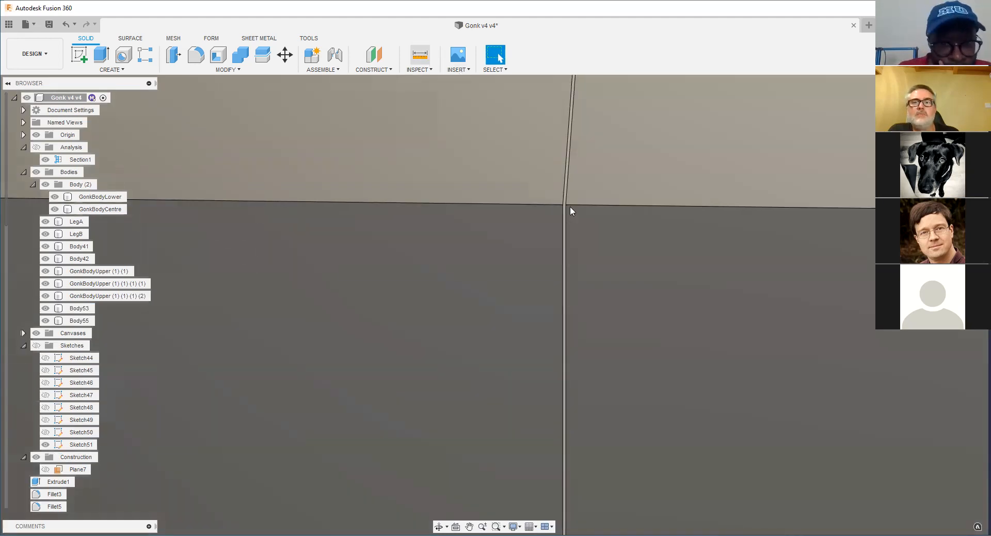
key("i")
left_click(563, 191)
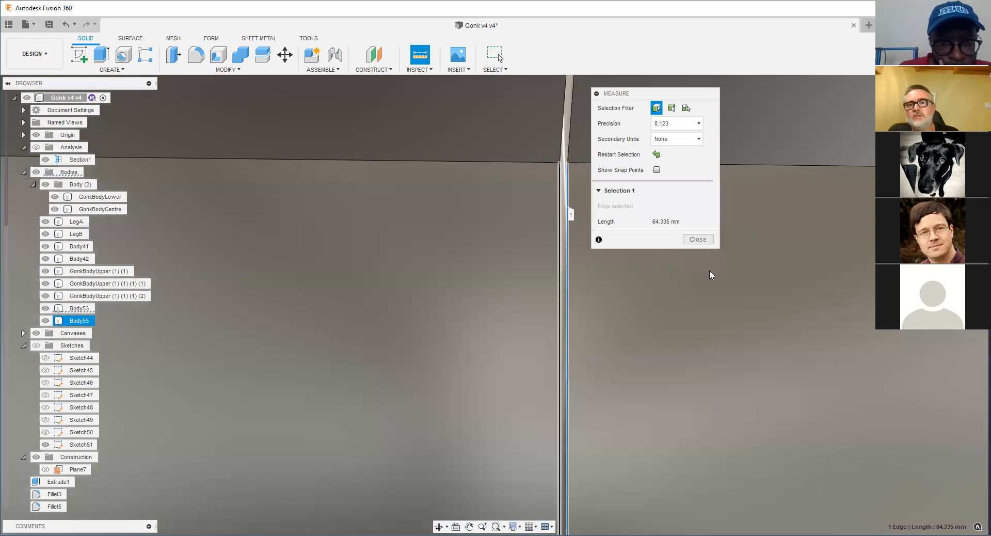
left_click(560, 196)
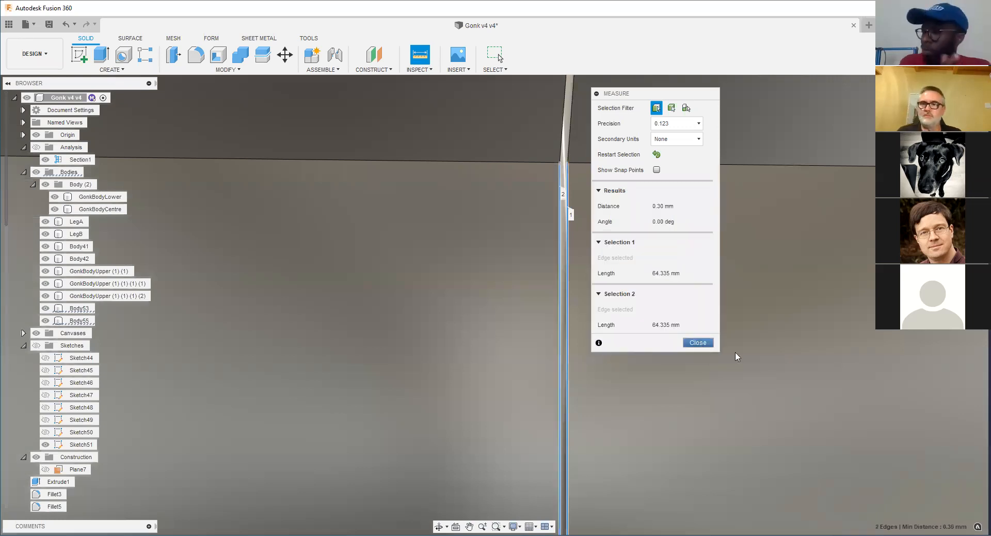
key("Escape")
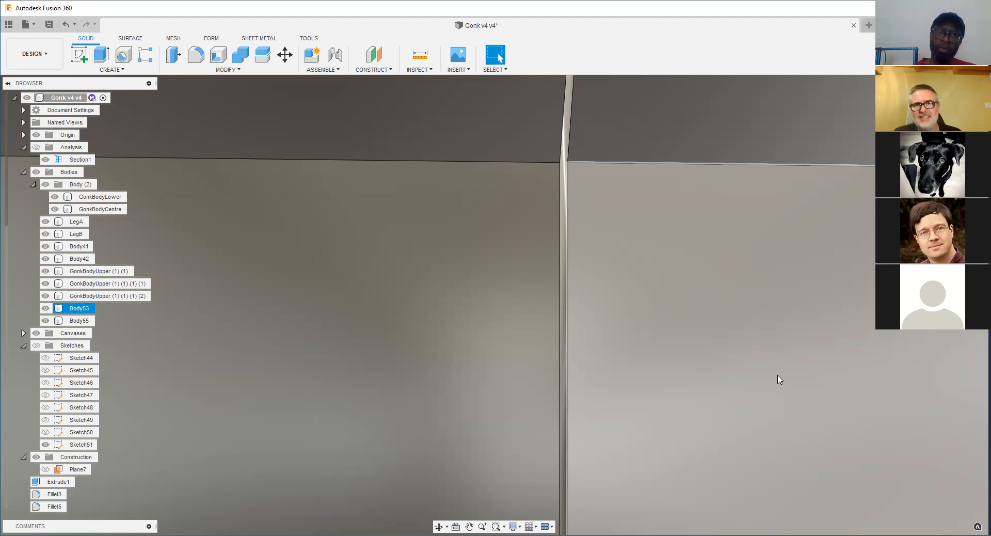
Step: Examine the widened joint line and the dovetail across the whole slab from several angles and distances
scroll(471, 339, "down", 6)
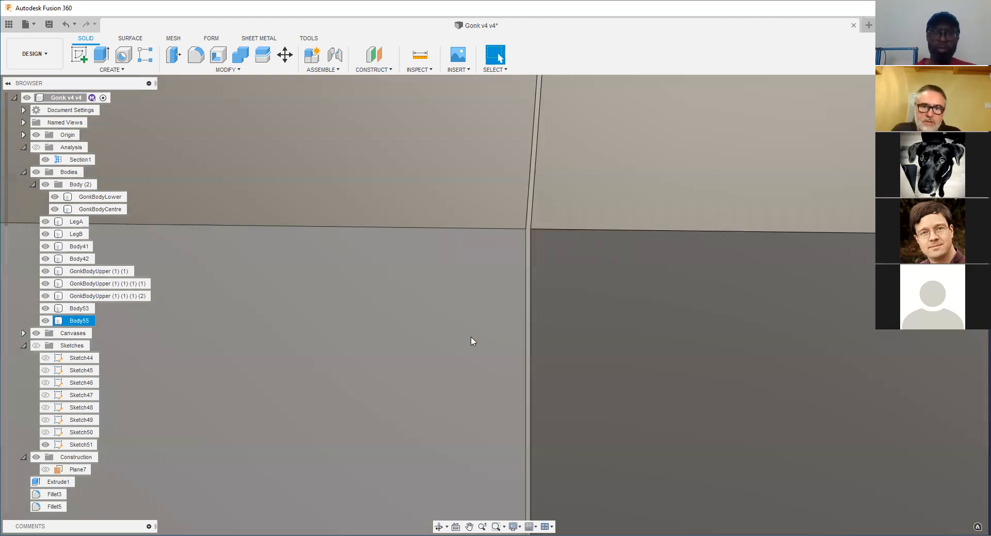
scroll(512, 340, "down", 5)
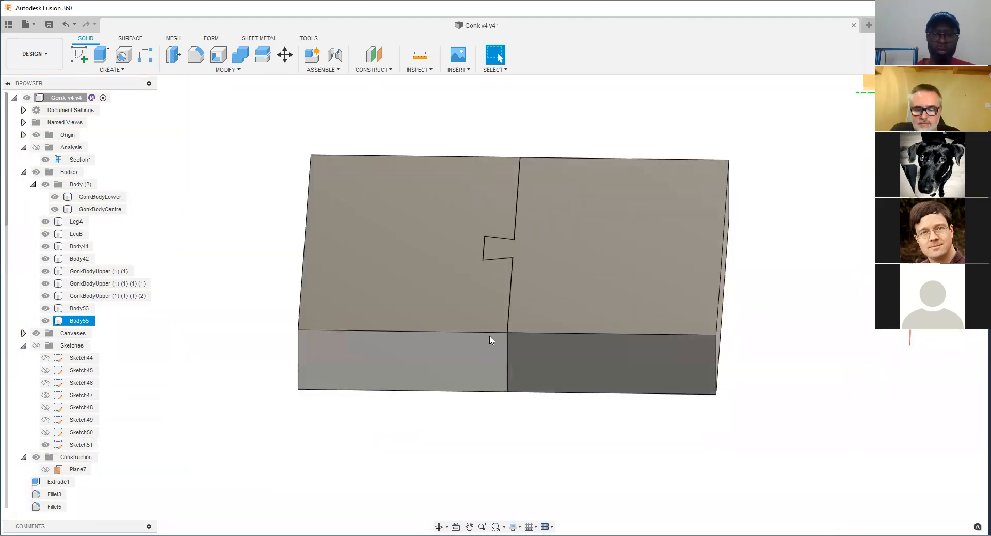
middle_click_drag(502, 333, 488, 344, "shift")
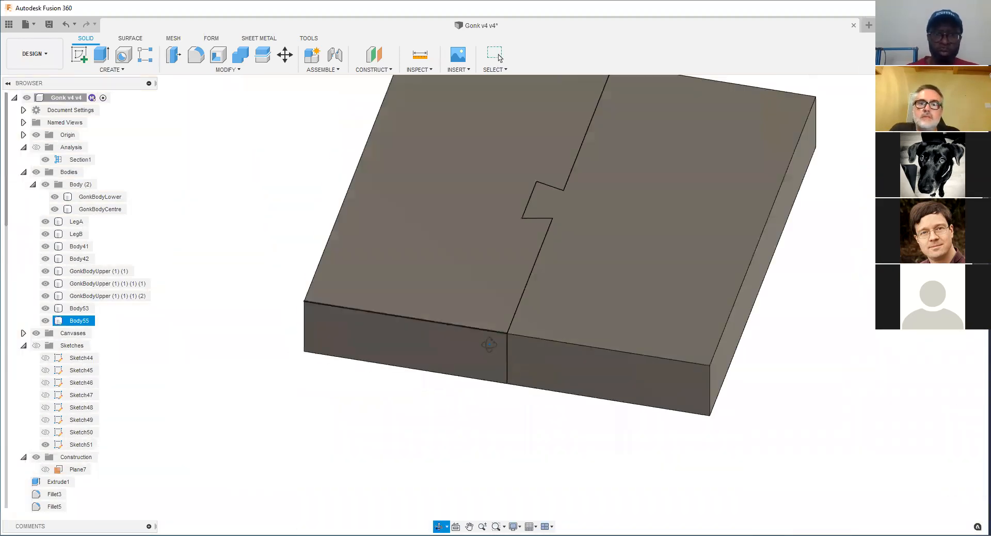
scroll(498, 334, "up", 4)
scroll(510, 334, "down", 3)
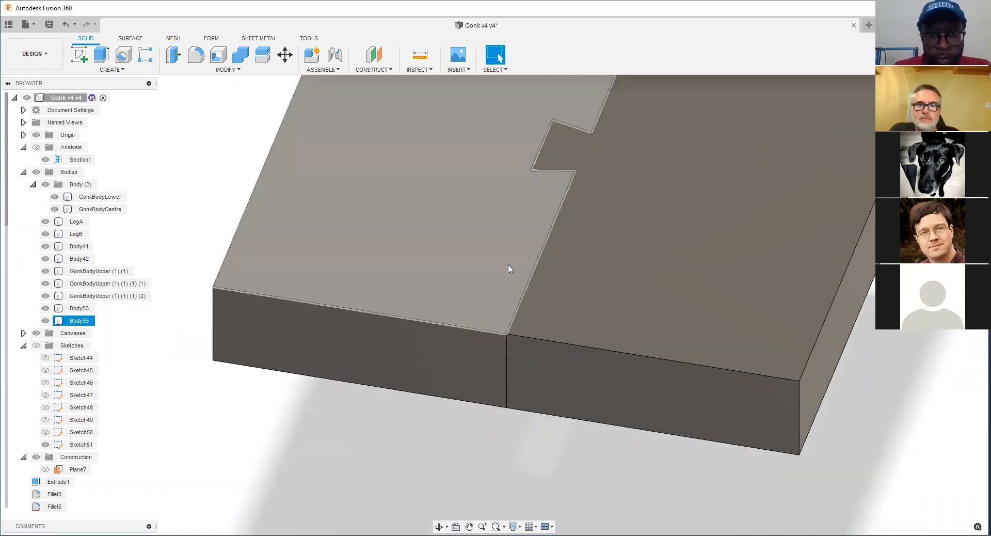
scroll(526, 259, "down", 5)
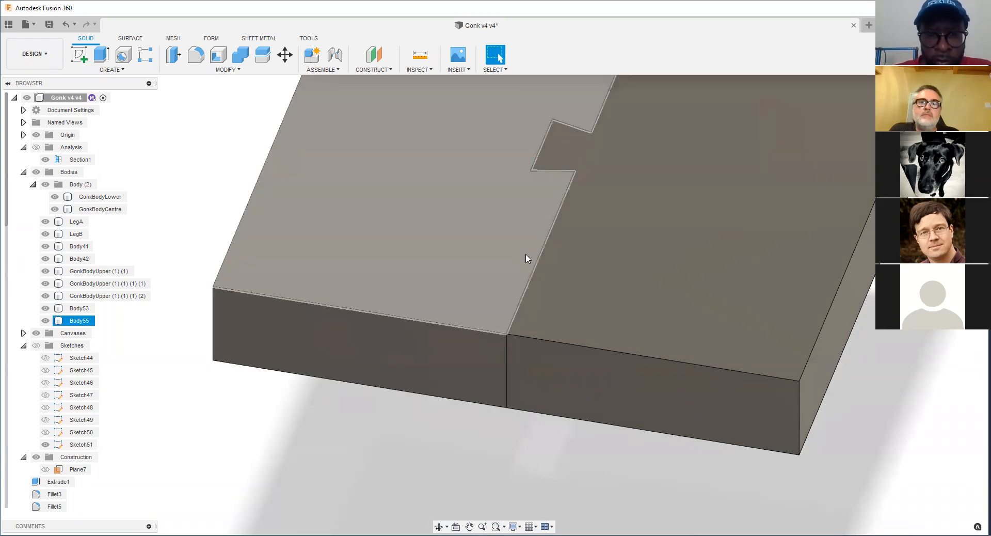
scroll(532, 205, "up", 6)
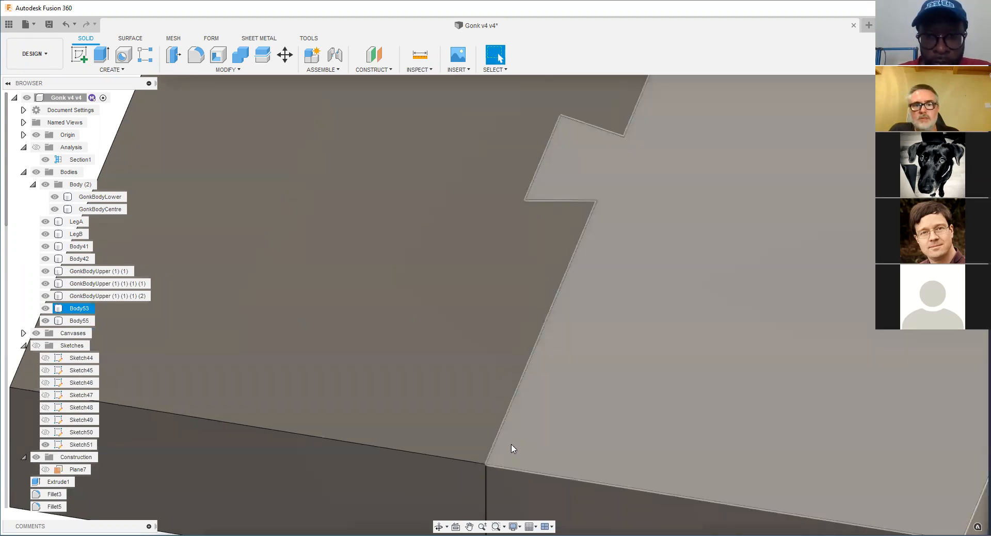
scroll(518, 448, "down", 5)
middle_click_drag(529, 383, 474, 332, "shift")
scroll(473, 333, "up", 5)
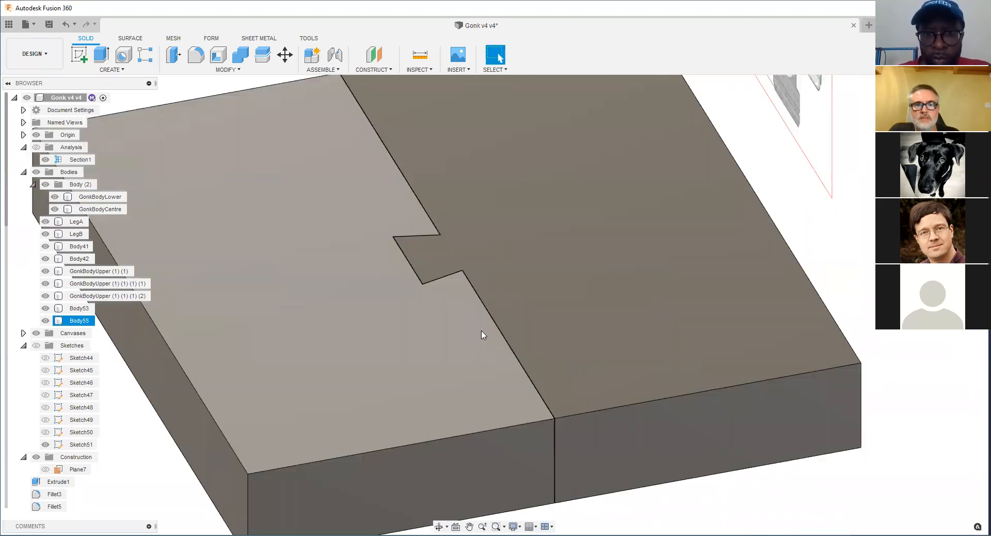
Step: Toggle the visibility of Body55 and examine the dovetail tab and the walls of its socket
left_click(46, 320)
left_click(46, 320)
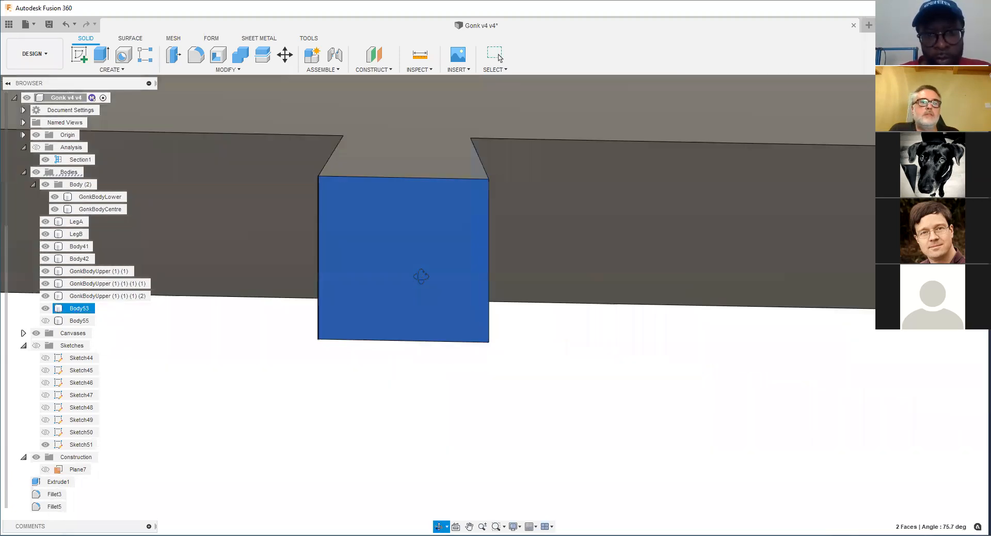
middle_click_drag(420, 274, 379, 303, "shift")
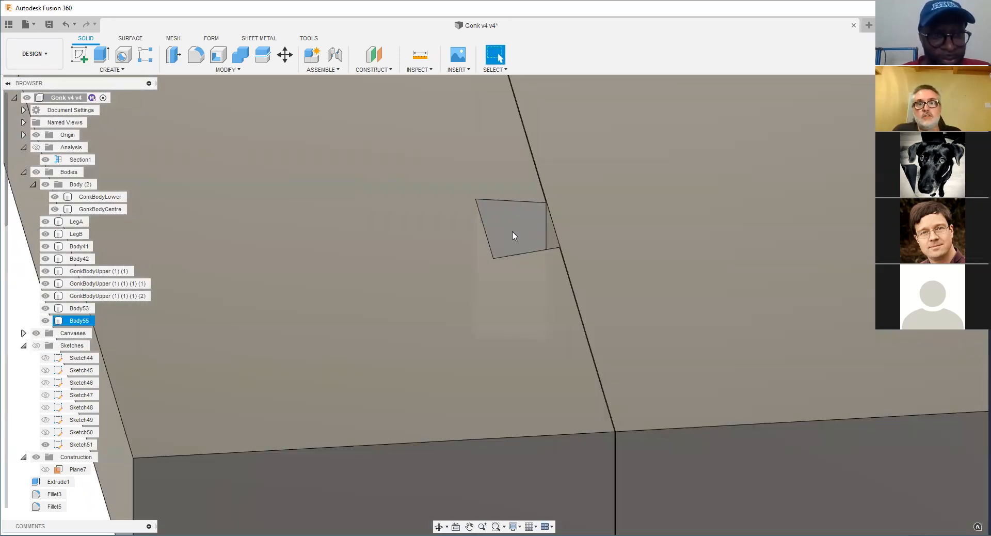
middle_click_drag(487, 287, 638, 247, "shift")
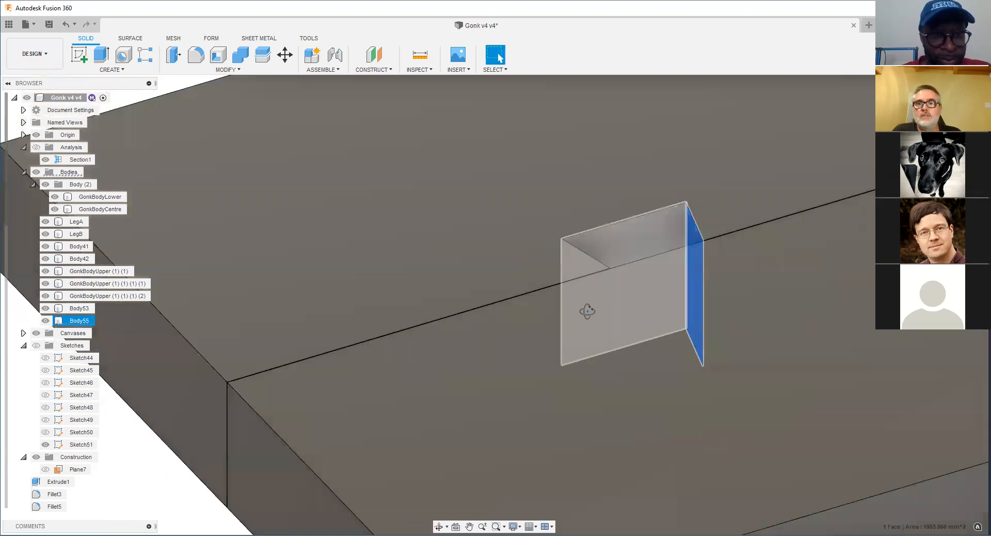
middle_click_drag(584, 310, 711, 330, "shift")
left_click(714, 330)
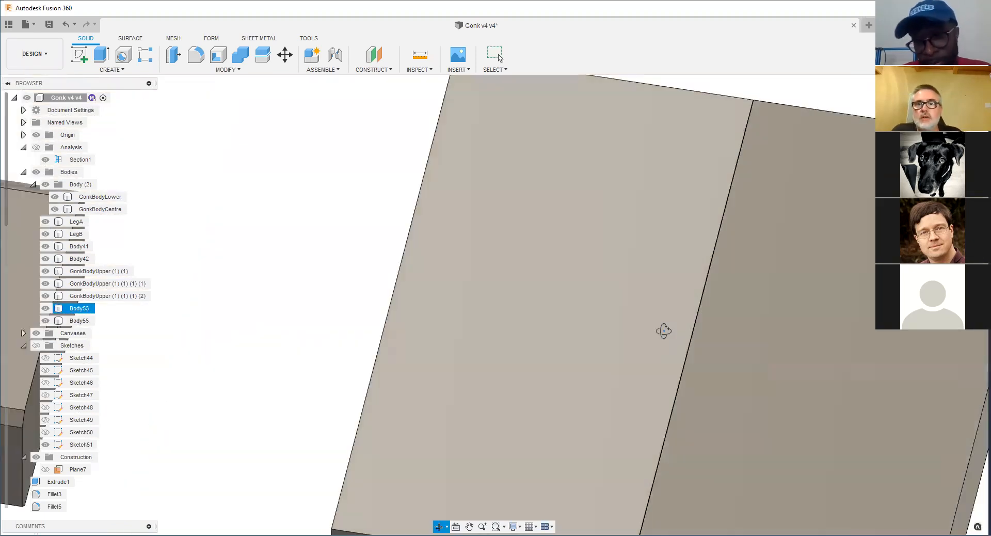
middle_click_drag(664, 332, 788, 315, "shift")
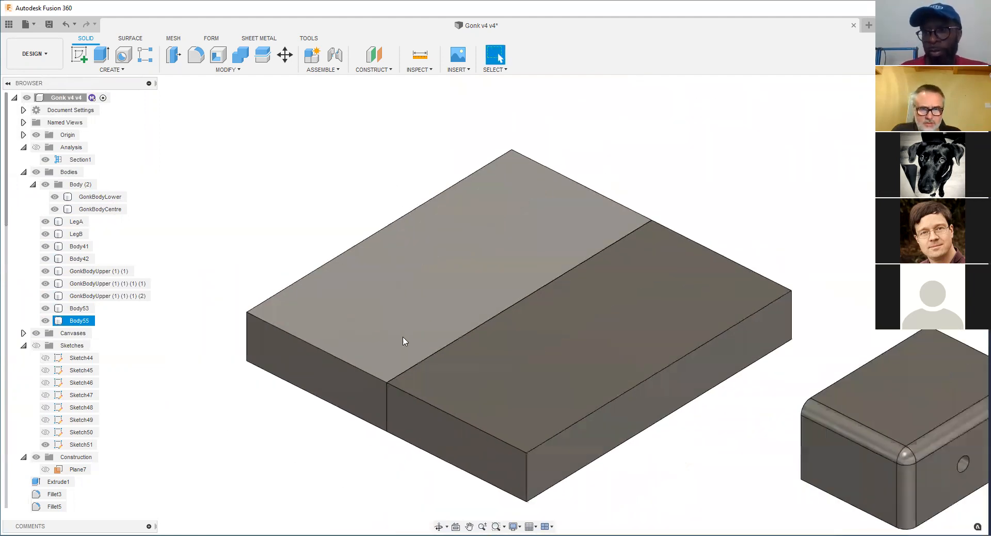
Step: Examine the straight seam between the two slab halves on the slab's plain face
scroll(402, 337, "down", 1)
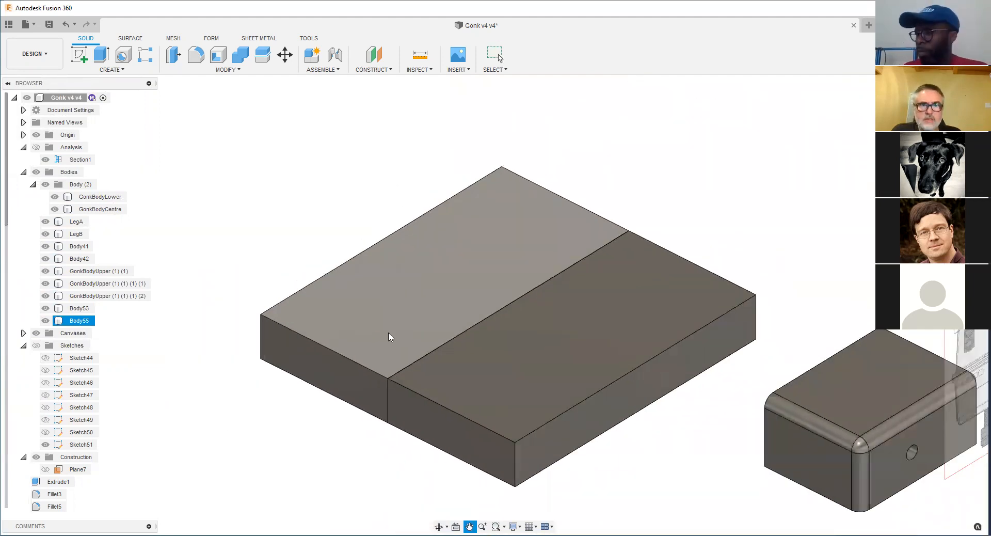
middle_click_drag(392, 336, 358, 330)
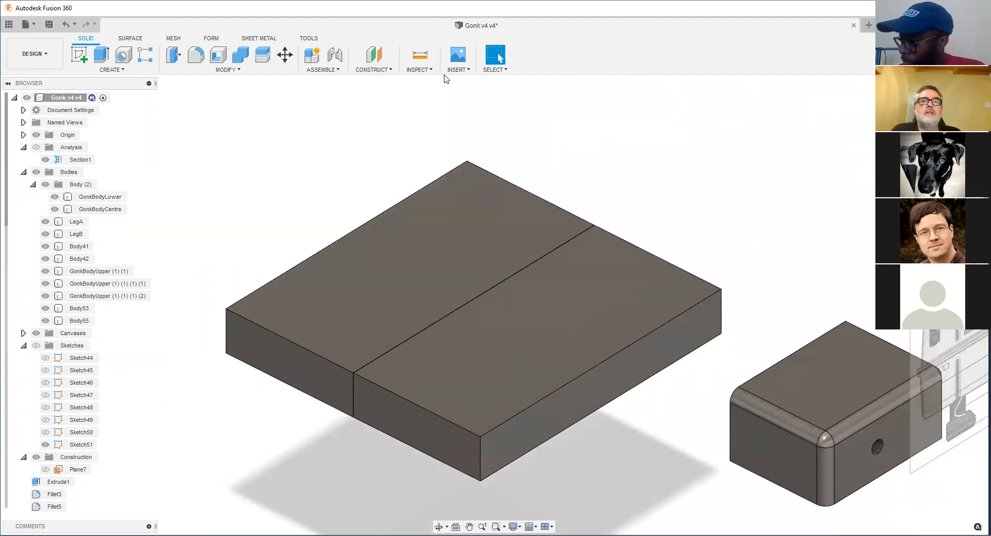
left_click(515, 267)
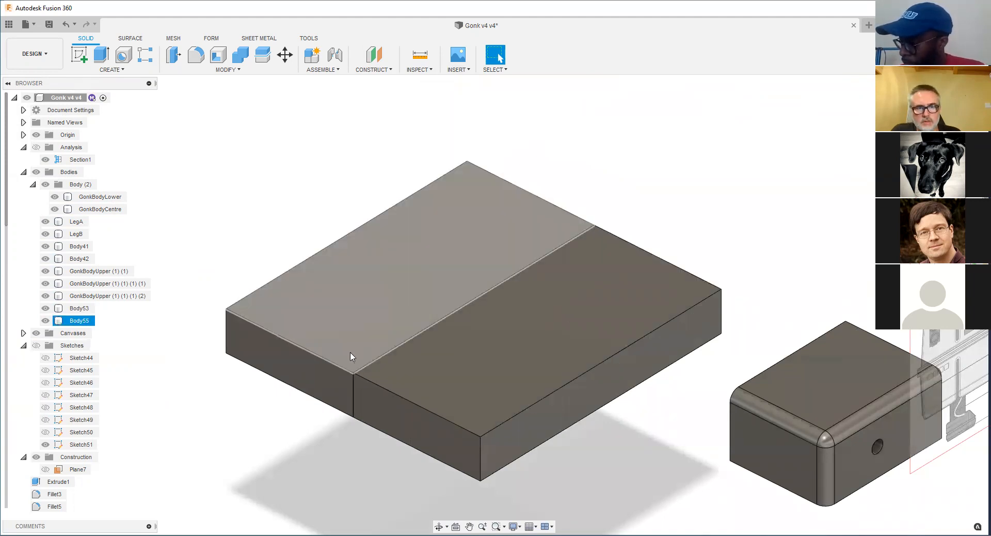
left_click(388, 384)
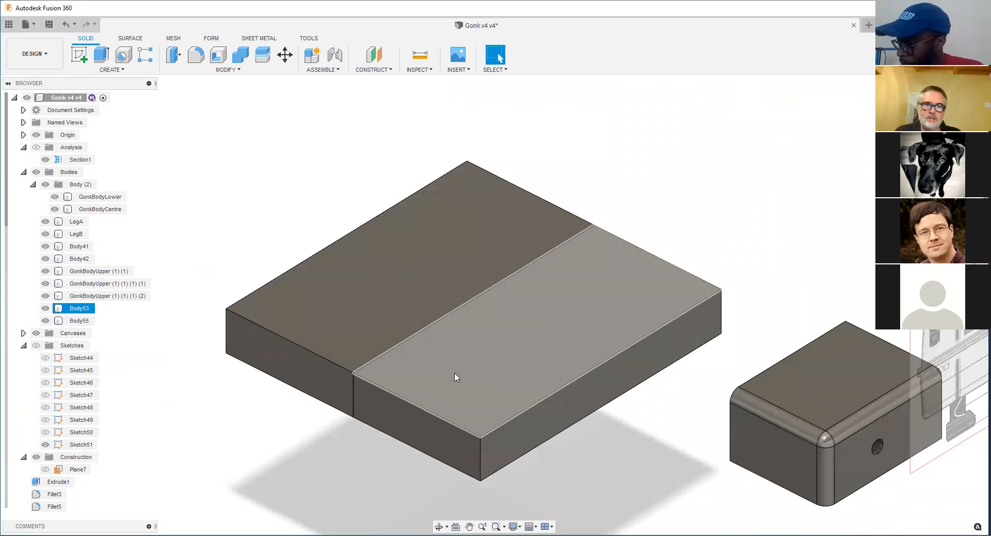
scroll(456, 376, "up", 5)
middle_click_drag(402, 365, 451, 371, "shift")
scroll(451, 371, "down", 4)
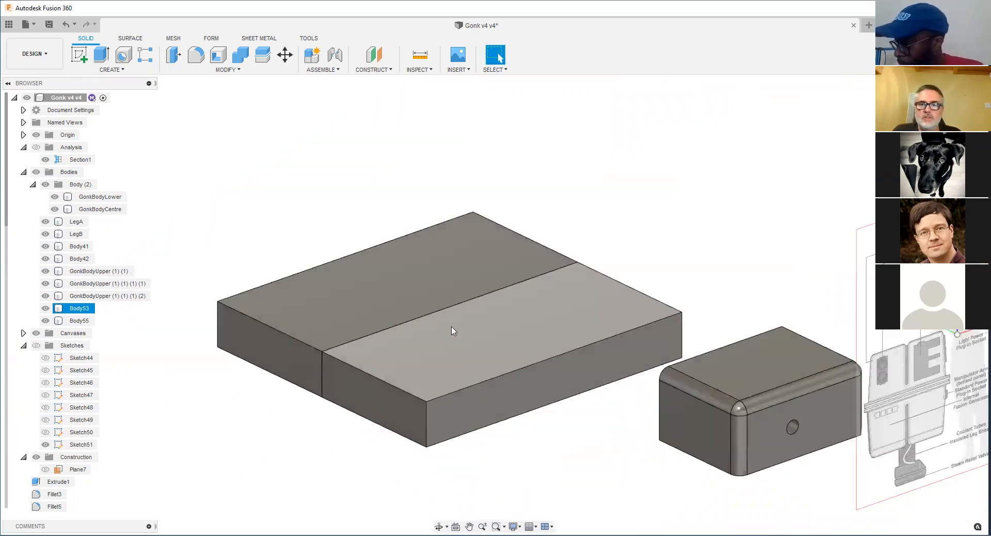
key("Escape")
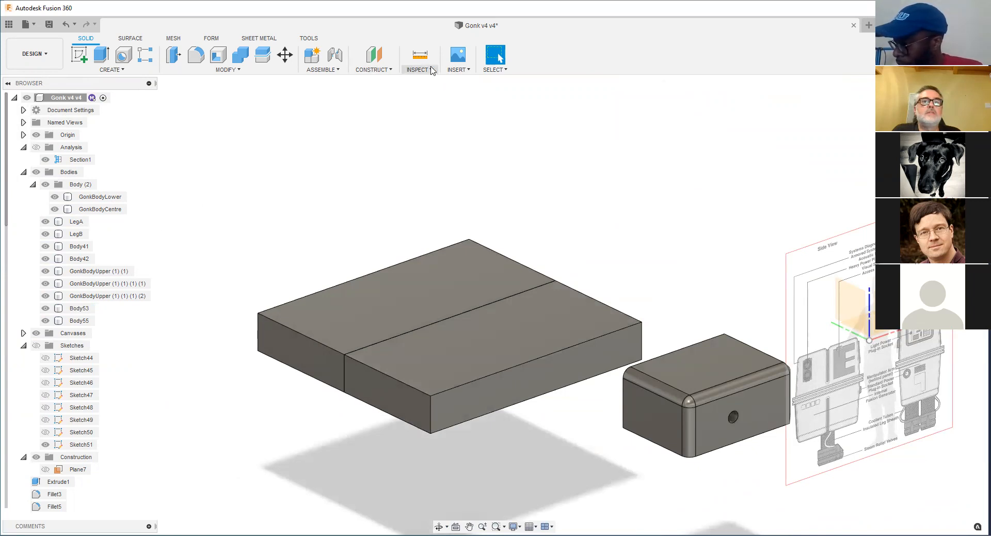
Step: Insert the Upperlid mesh from the EYELIDS folder in millimetres and move it sideways, clear of the slab
left_click(458, 69)
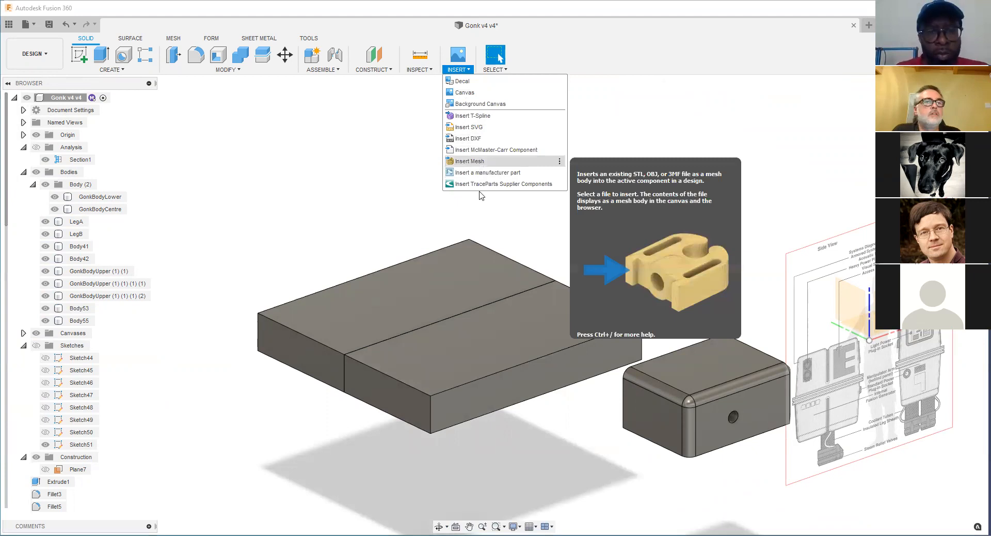
left_click(469, 161)
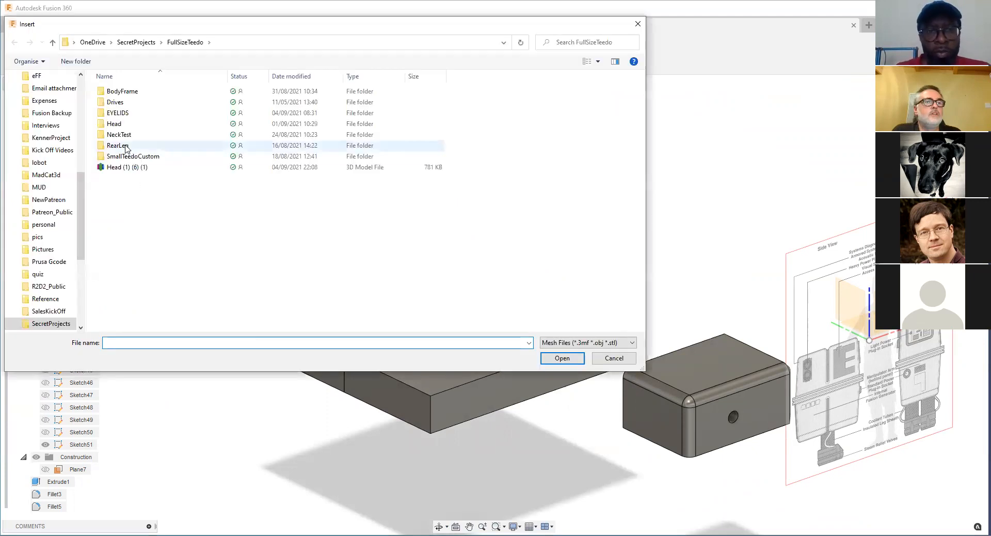
double_click(119, 113)
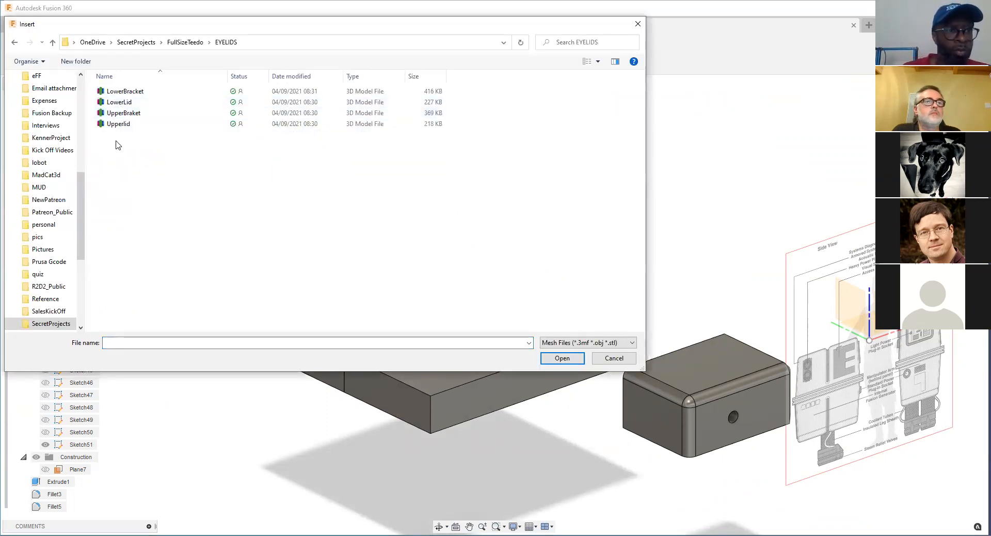
left_click(116, 124)
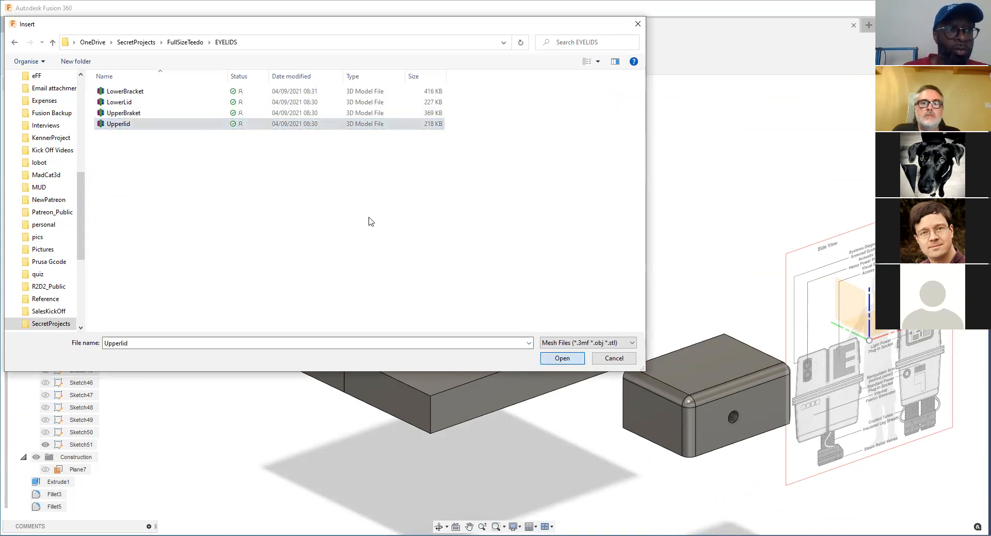
key("Return")
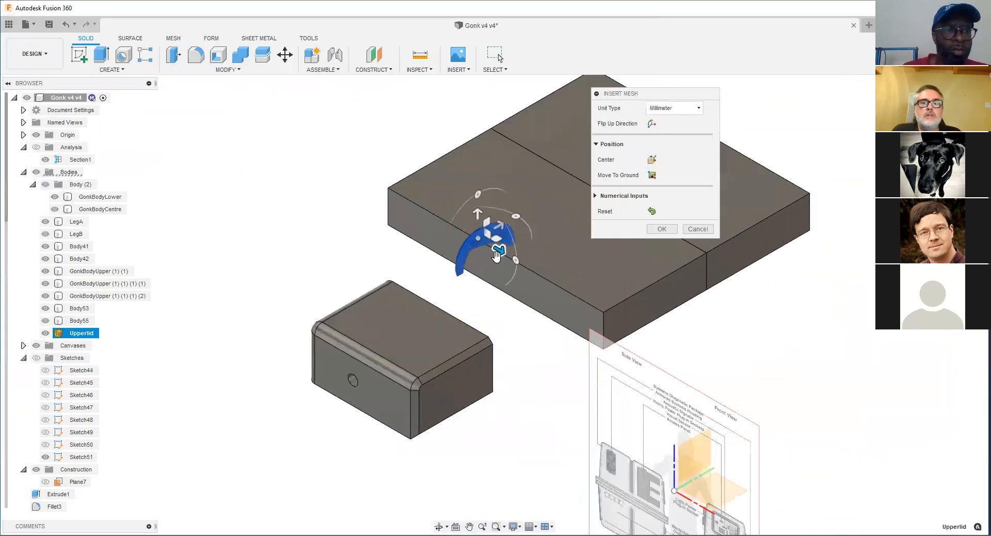
left_click_drag(498, 251, 635, 253)
key("Return")
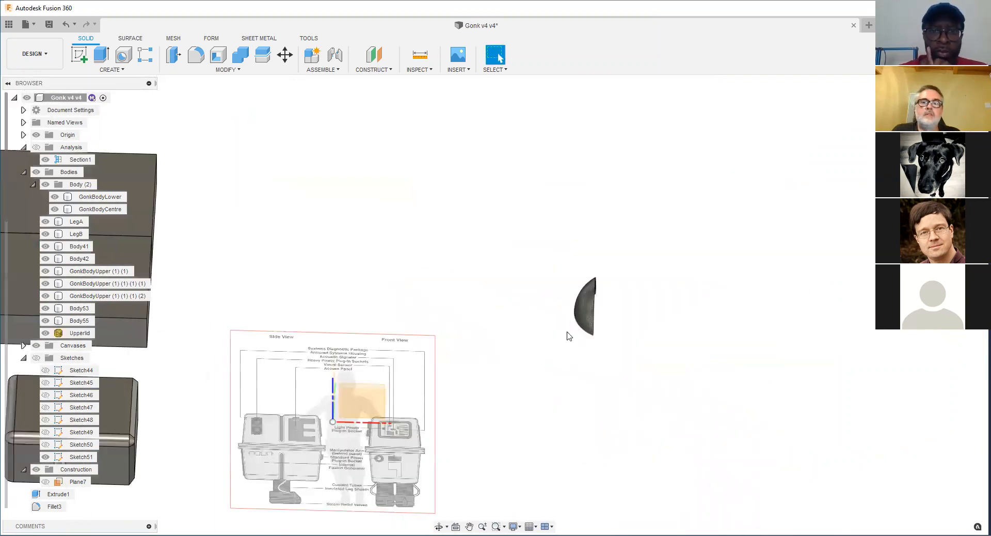
Step: Select Body42, the rounded box, and examine its flat and filleted faces beside the slab
scroll(528, 323, "down", 2)
scroll(394, 401, "up", 8)
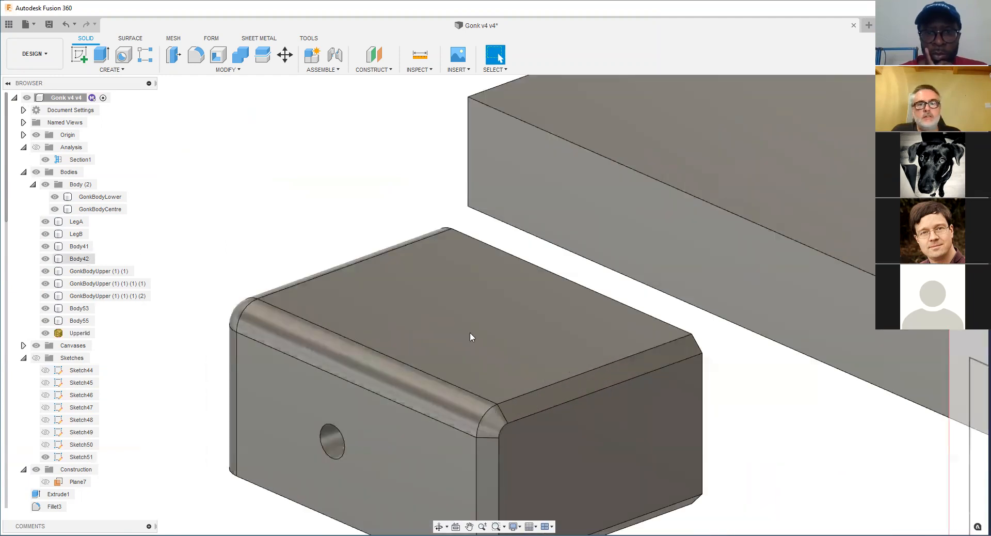
left_click(470, 337)
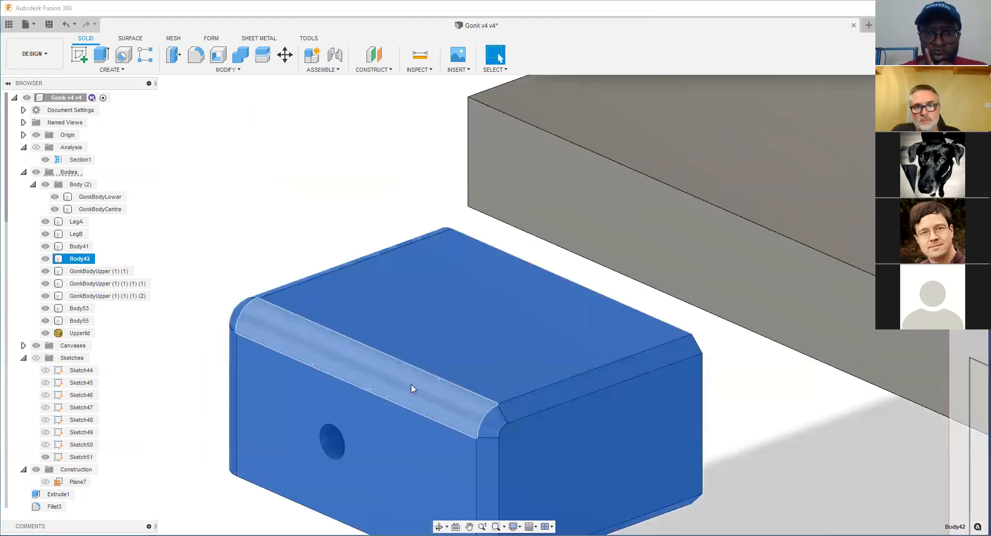
scroll(412, 389, "down", 2)
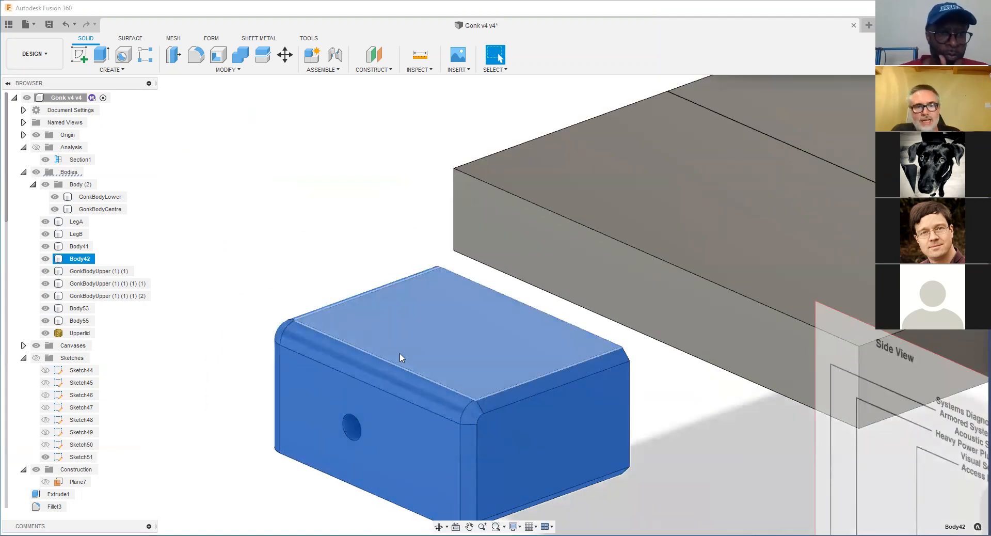
scroll(363, 278, "up", 2)
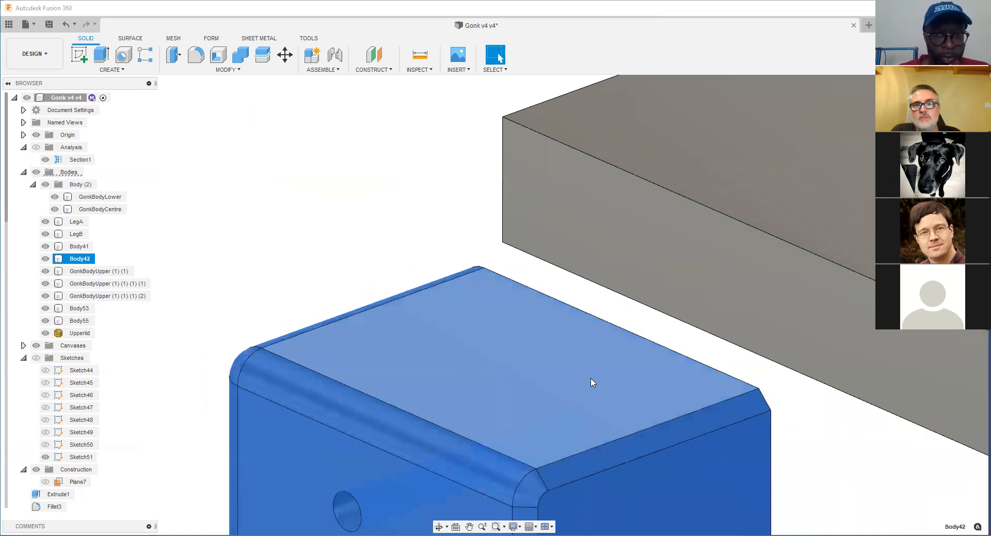
scroll(484, 382, "down", 3)
scroll(505, 305, "up", 2)
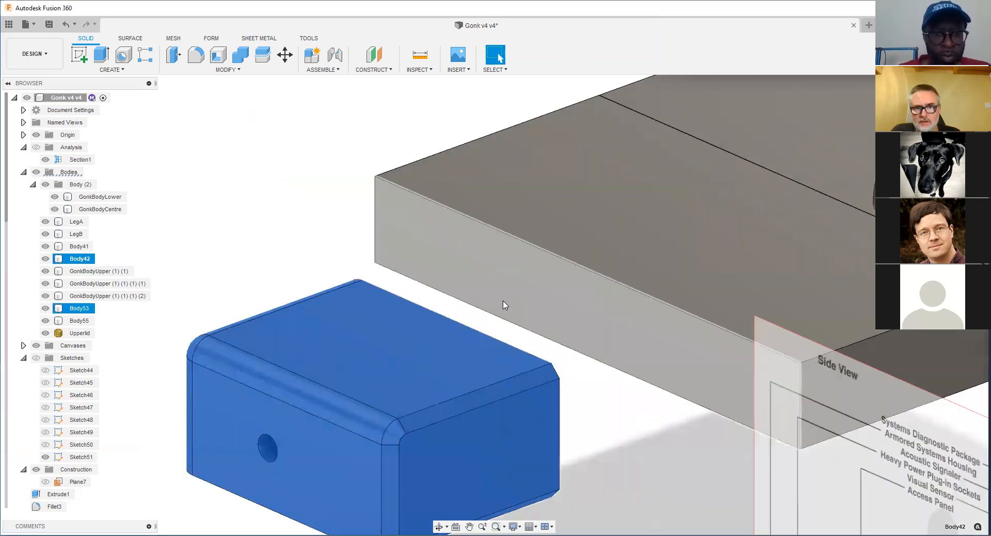
scroll(480, 290, "down", 3)
scroll(464, 279, "up", 3)
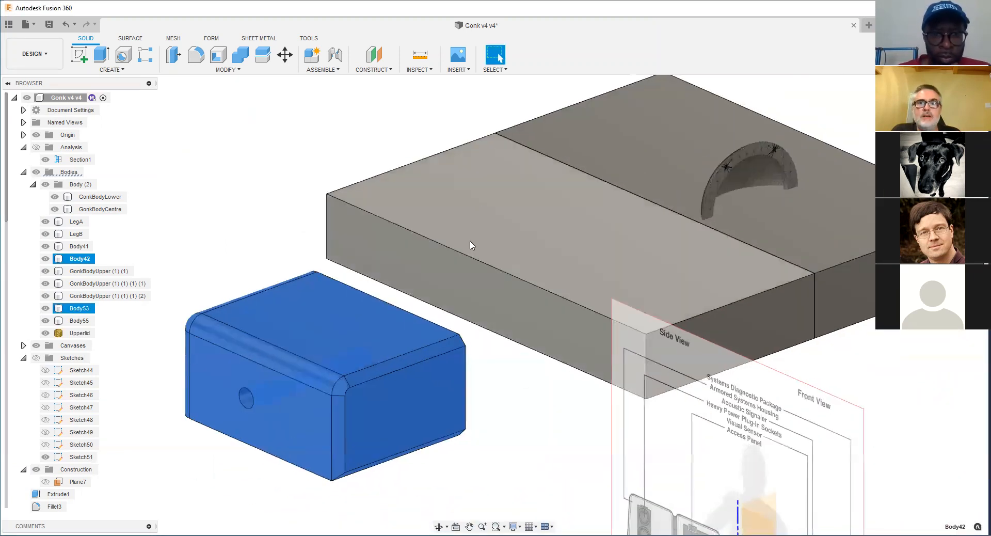
scroll(630, 119, "down", 1)
Step: Examine the Upperlid mesh's outer dome, its flat rim with the two holes, and its hollow inner side
middle_click_drag(591, 141, 265, 339)
scroll(575, 314, "down", 4)
middle_click_drag(526, 296, 336, 327)
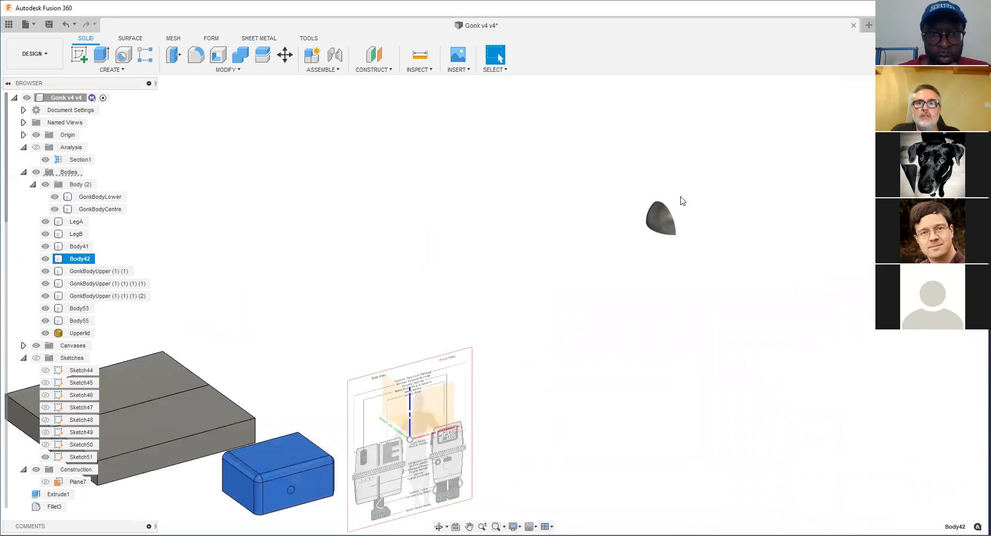
scroll(674, 207, "up", 5)
scroll(649, 253, "up", 3)
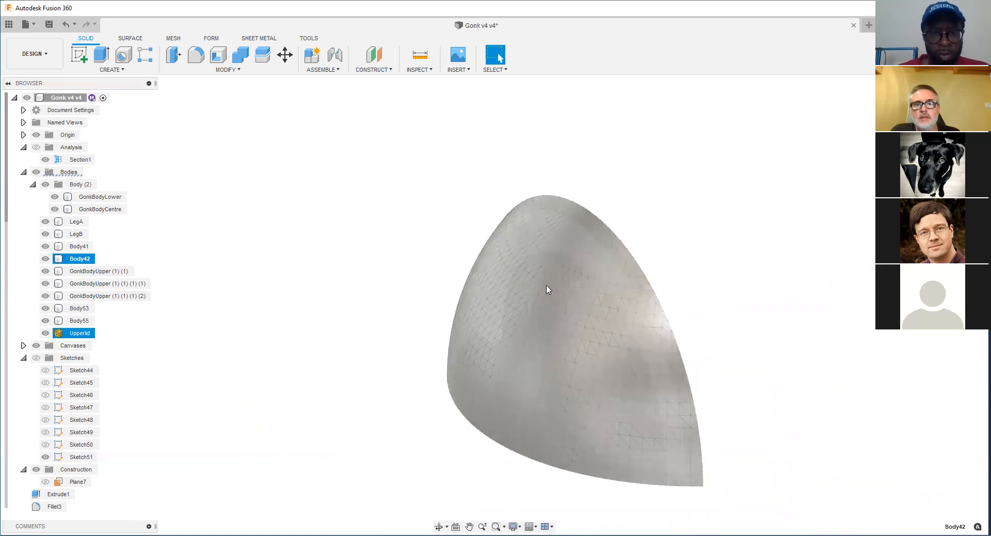
middle_click_drag(610, 274, 579, 229)
scroll(579, 228, "up", 4)
middle_click_drag(551, 285, 612, 235, "shift")
scroll(608, 234, "up", 3)
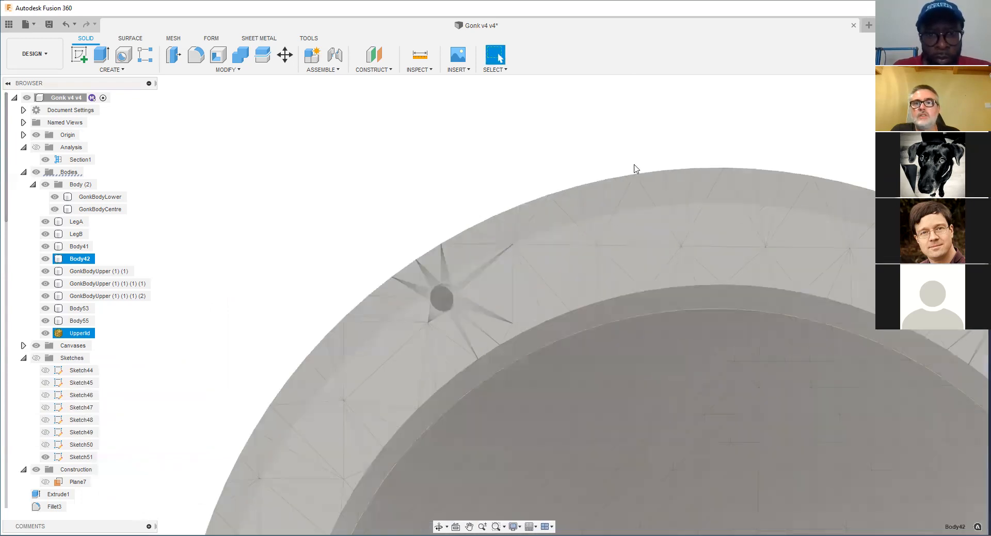
scroll(612, 246, "down", 5)
middle_click_drag(594, 244, 528, 196, "shift")
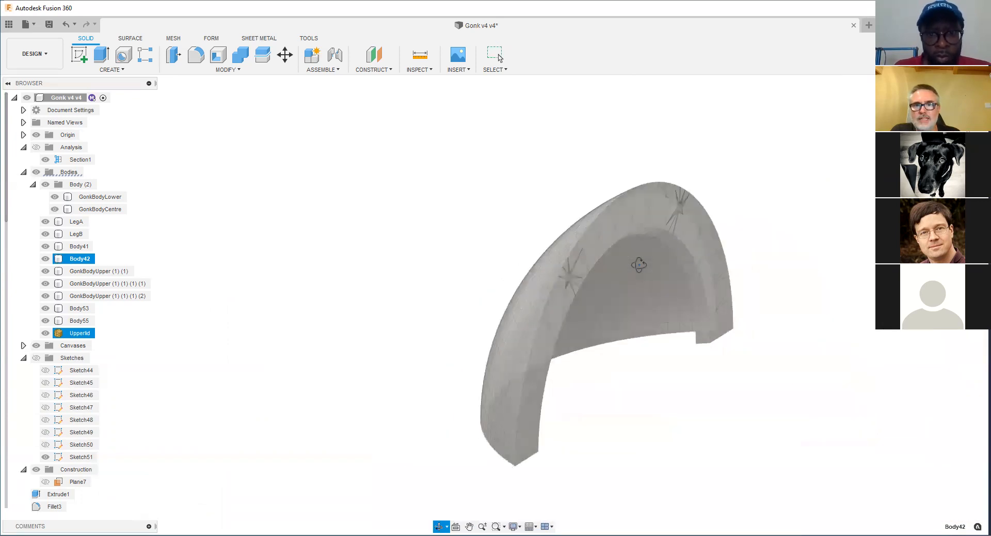
scroll(529, 195, "up", 3)
key("Escape")
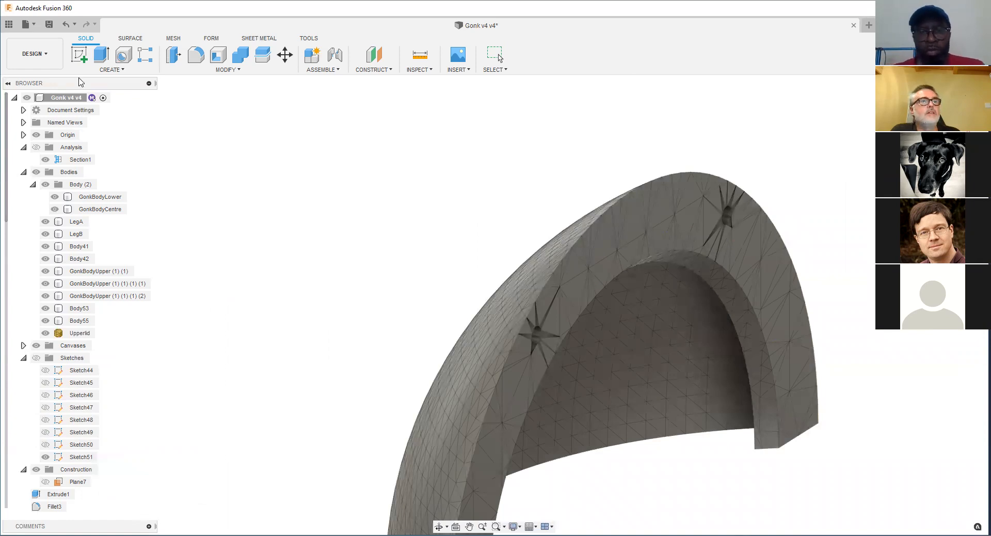
Step: Start a sketch and compare the eyelid mesh's triangulated rim with the planar faces of the slab as possible sketch planes
left_click(79, 55)
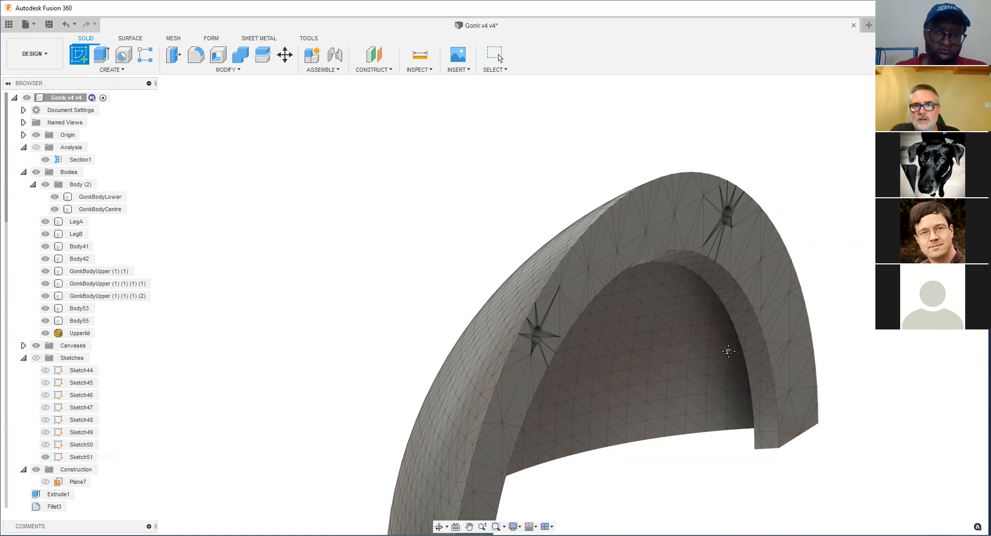
scroll(729, 351, "down", 3)
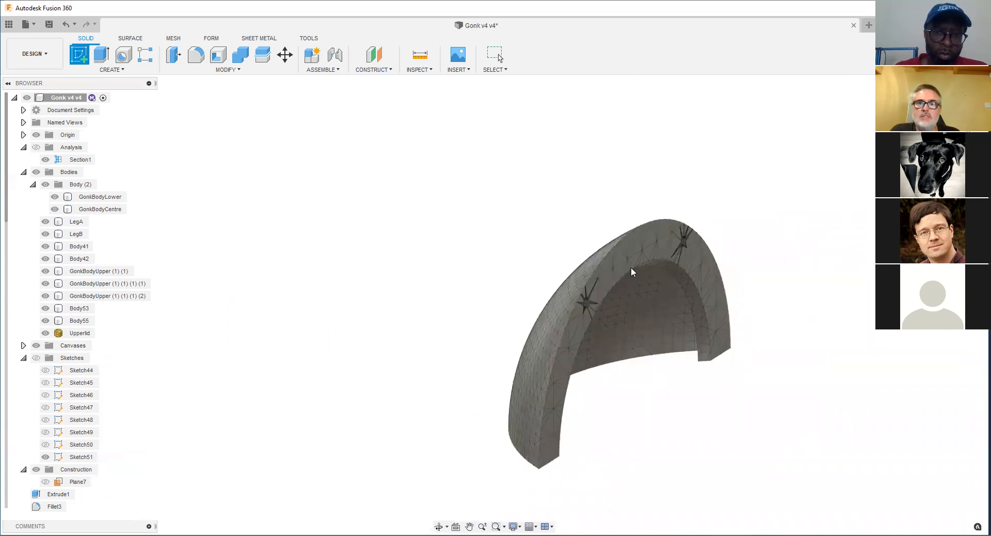
middle_click_drag(632, 272, 503, 246, "shift")
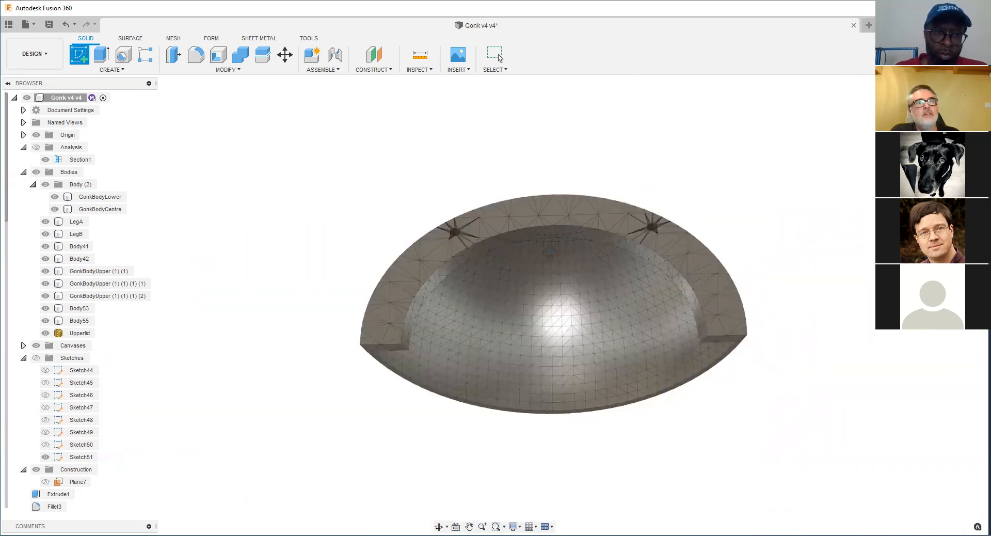
middle_click_drag(610, 310, 586, 241, "shift")
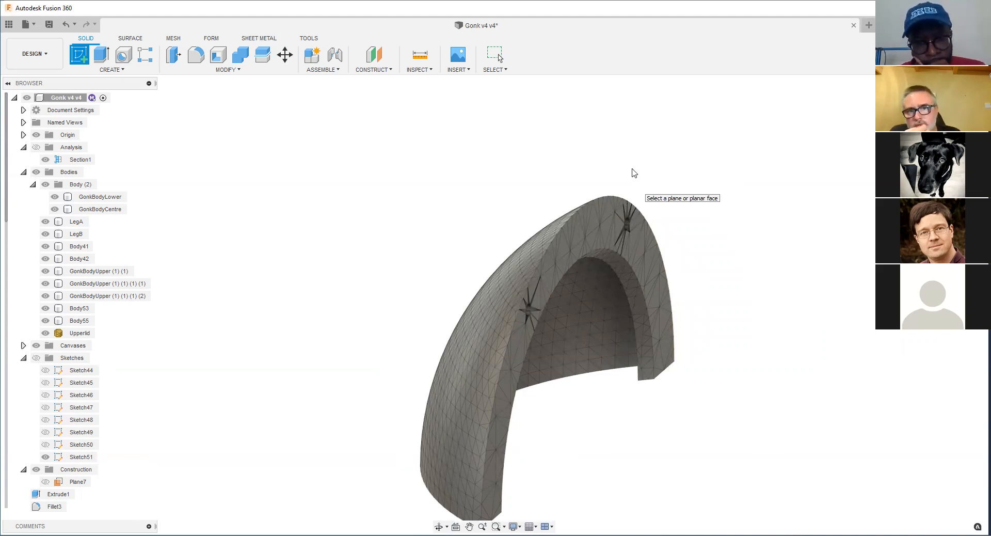
scroll(465, 269, "down", 8)
middle_click_drag(181, 392, 403, 272)
middle_click_drag(308, 281, 349, 277)
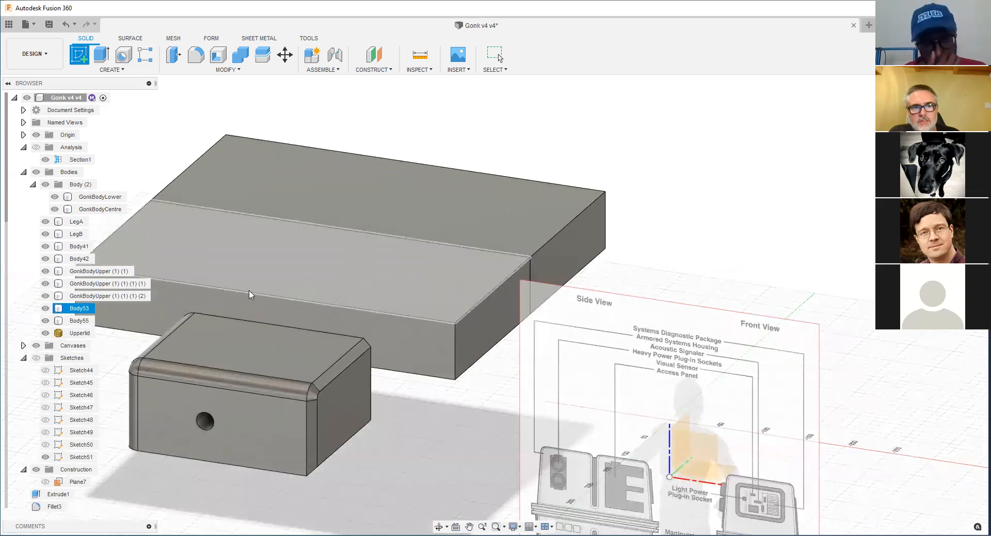
middle_click_drag(671, 119, 278, 263)
scroll(533, 204, "up", 8)
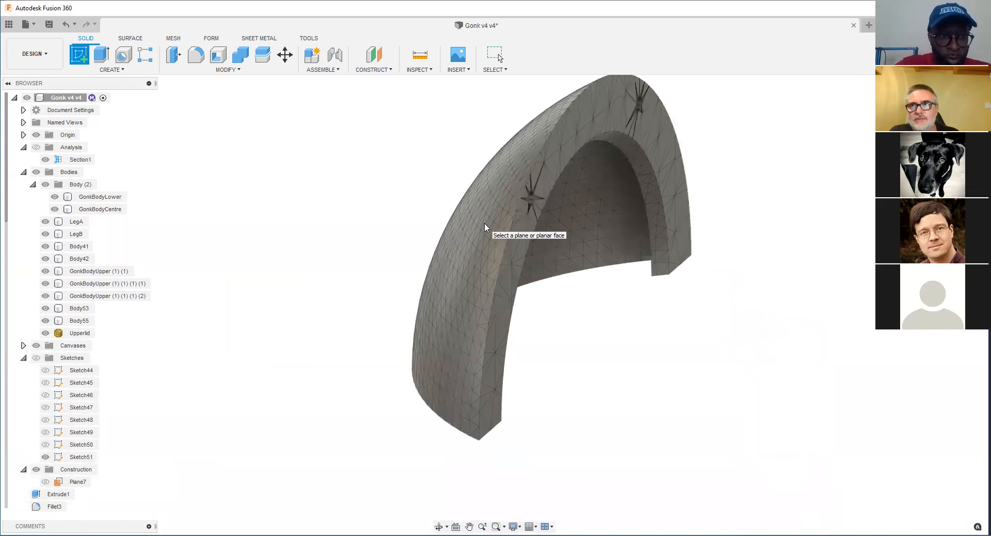
Step: Examine the triangles on the eyelid mesh's outer surface up close and compare them with the rounded box's solid faces
middle_click_drag(475, 195, 575, 214, "shift")
scroll(568, 218, "up", 4)
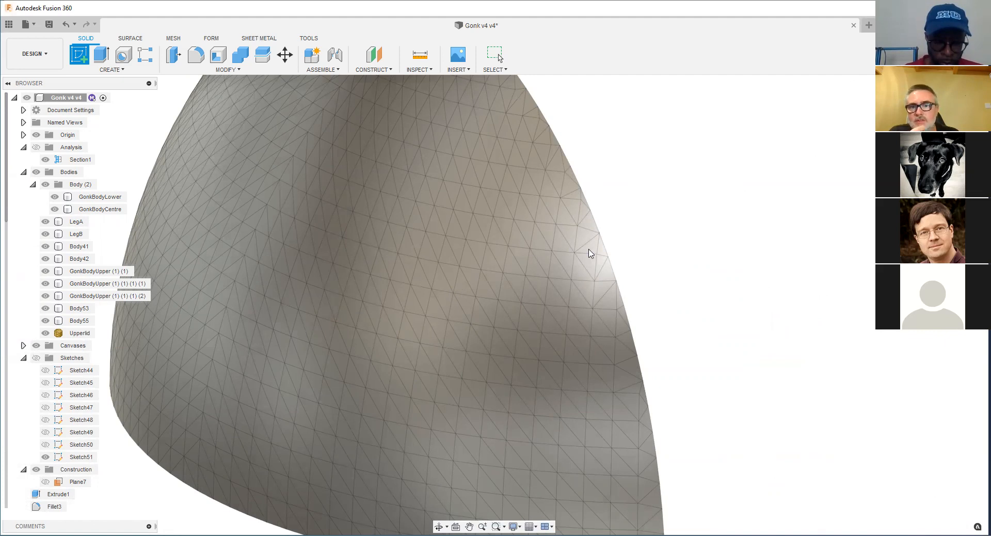
scroll(517, 255, "down", 5)
mouse_move(497, 233)
middle_mouse_down("shift")
mouse_move(438, 234)
mouse_move(508, 244)
middle_mouse_up("shift")
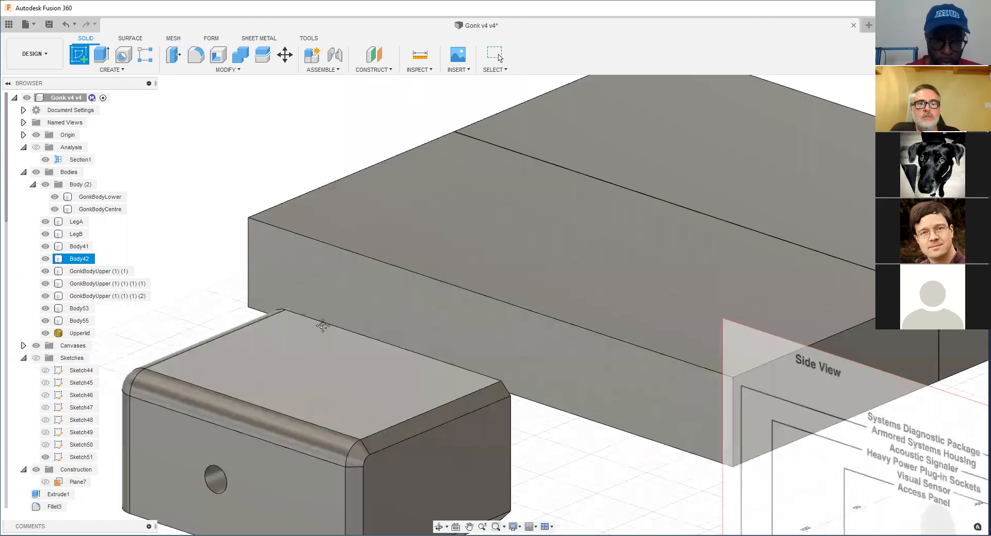
scroll(330, 289, "down", 4)
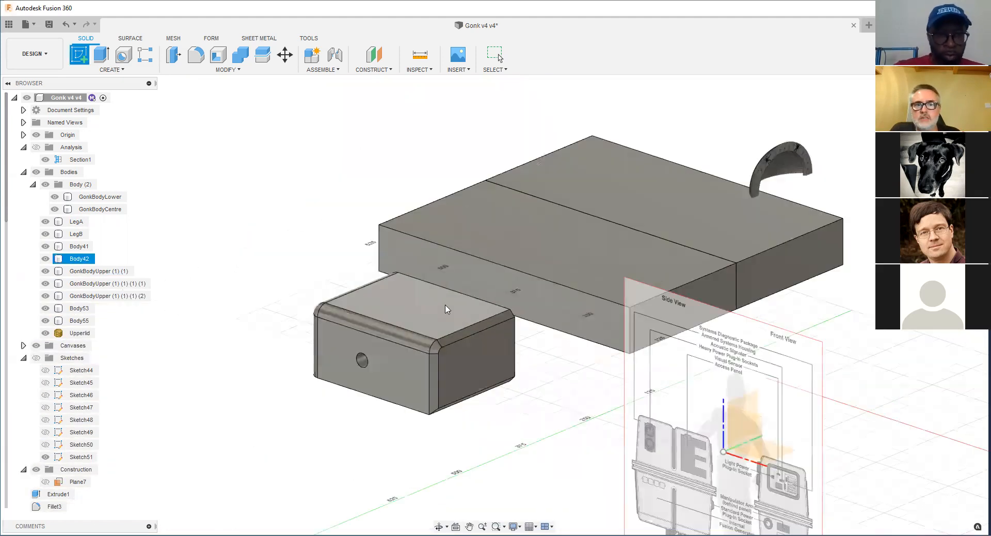
middle_click_drag(395, 293, 376, 301, "shift")
left_click(376, 302)
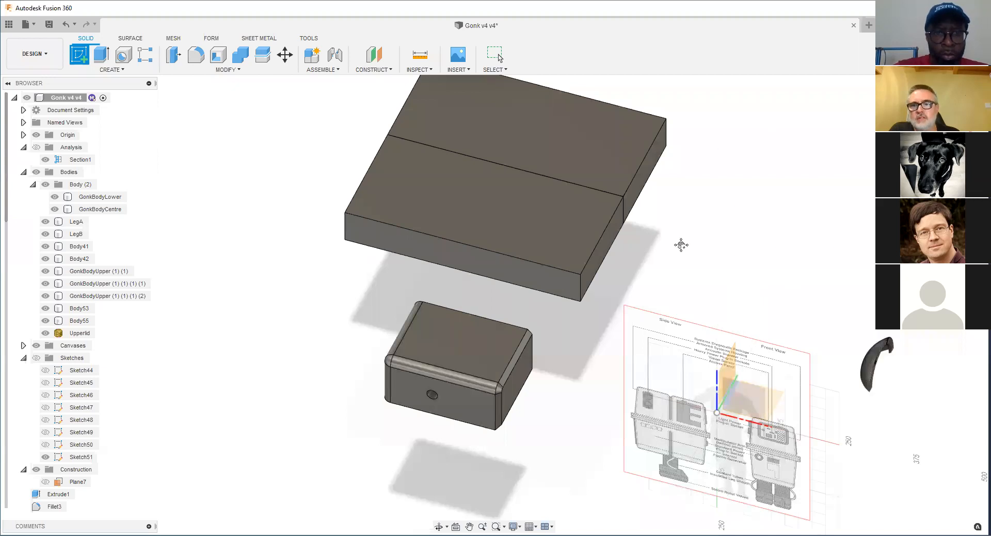
middle_click_drag(681, 245, 356, 233)
scroll(567, 341, "up", 6)
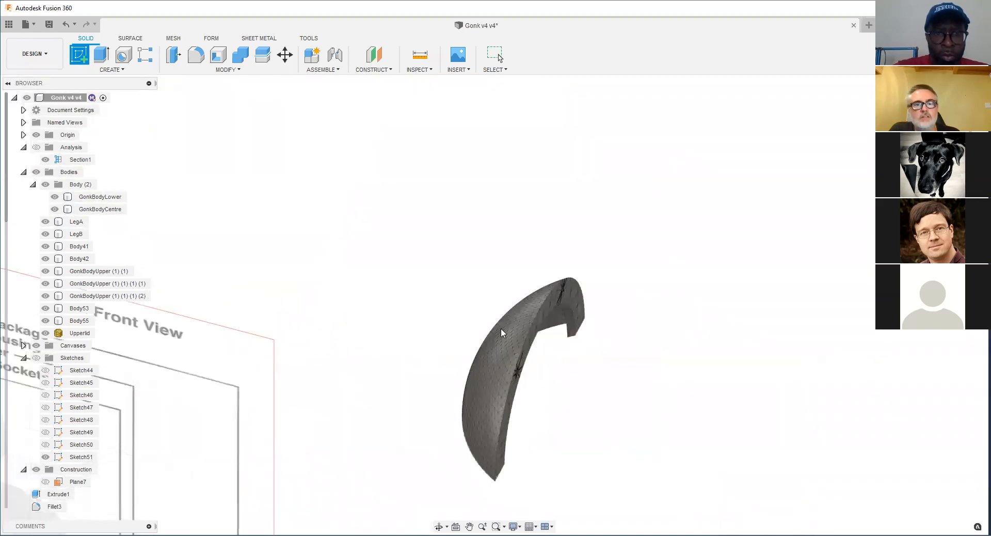
scroll(500, 308, "down", 4)
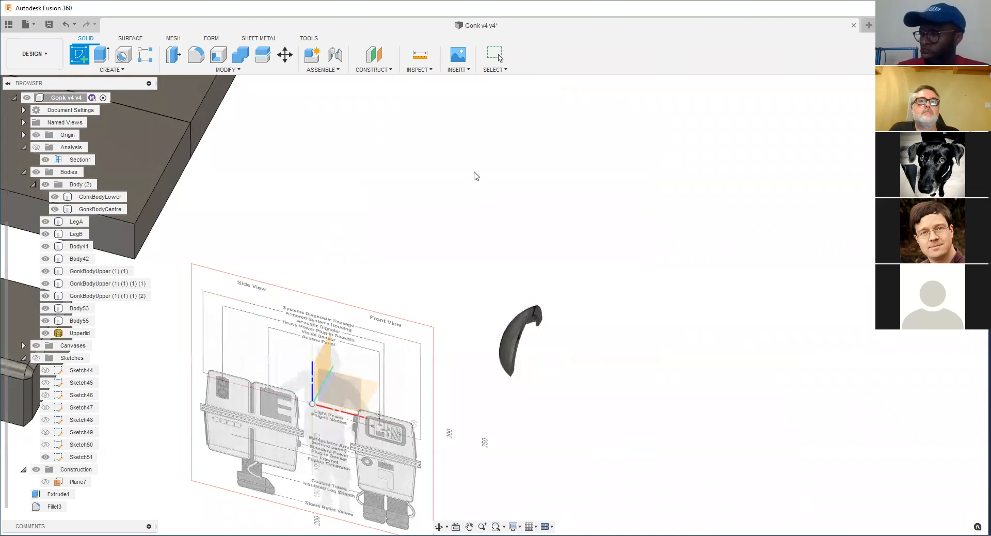
Step: Toggle the visibility of slab half Body53, examine both slab halves along their seam, and leave the pending sketch command
middle_click_drag(251, 248, 475, 250)
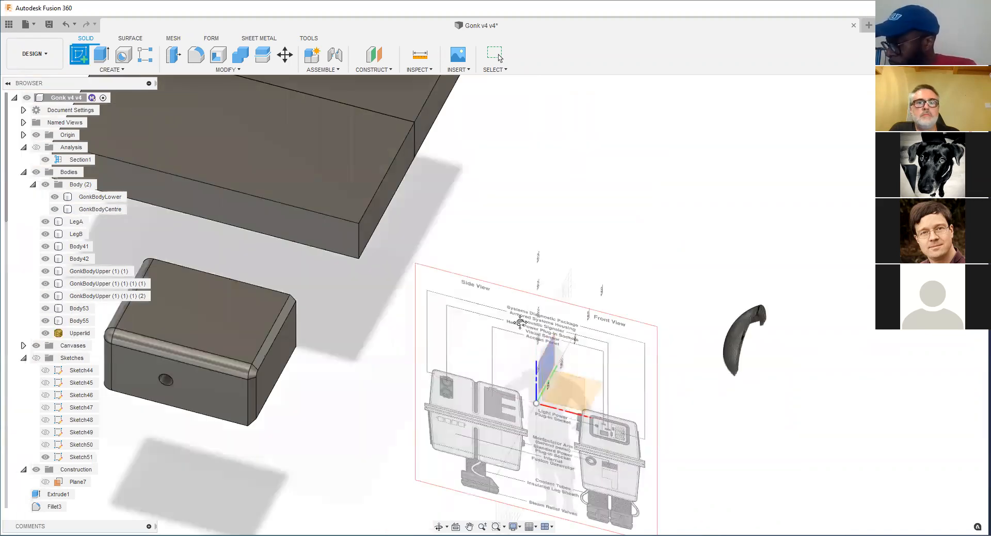
middle_click_drag(155, 99, 290, 193)
scroll(291, 192, "up", 1)
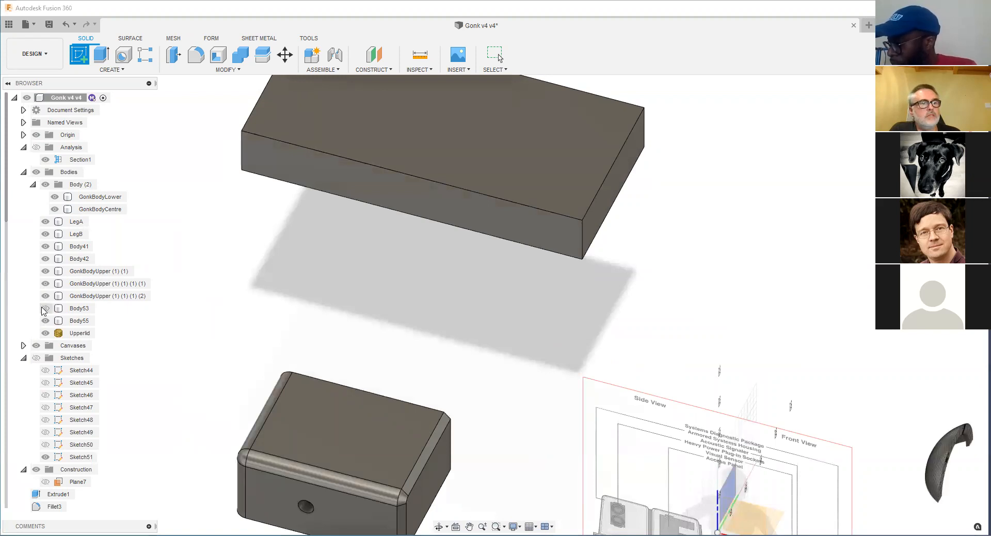
left_click(274, 270)
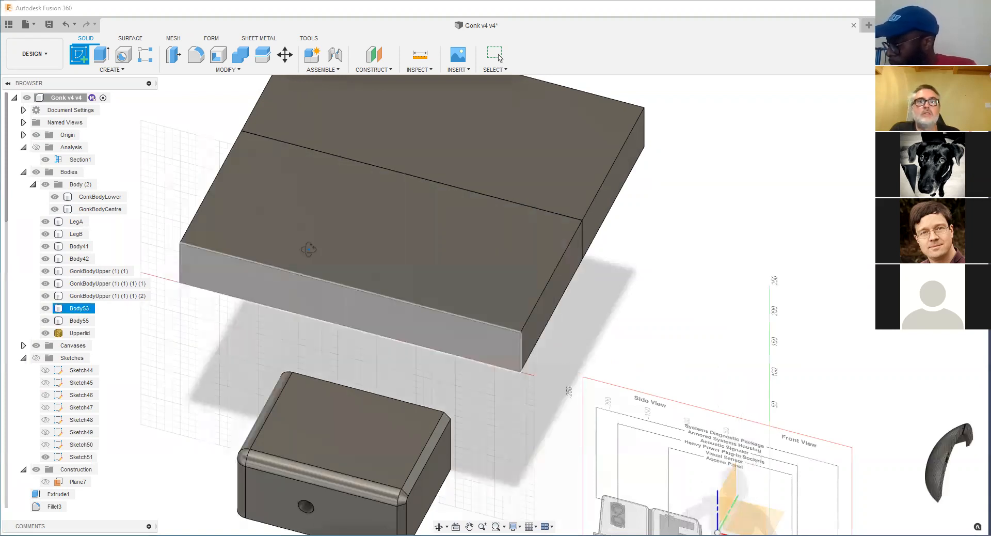
middle_click_drag(309, 249, 419, 127, "shift")
scroll(419, 126, "down", 2)
left_click(419, 126)
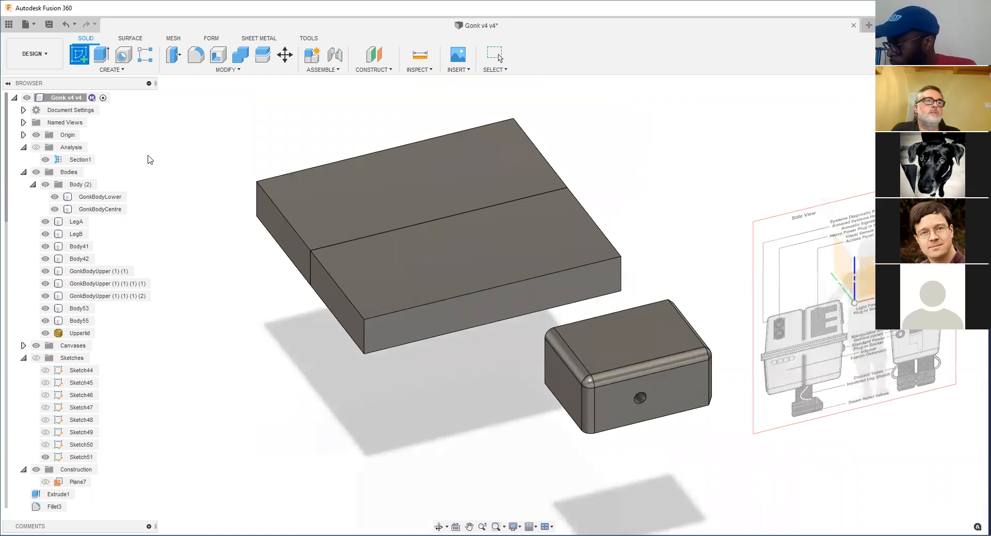
left_click(79, 321)
scroll(290, 227, "up", 4)
middle_click_drag(283, 240, 451, 204)
left_click(306, 220)
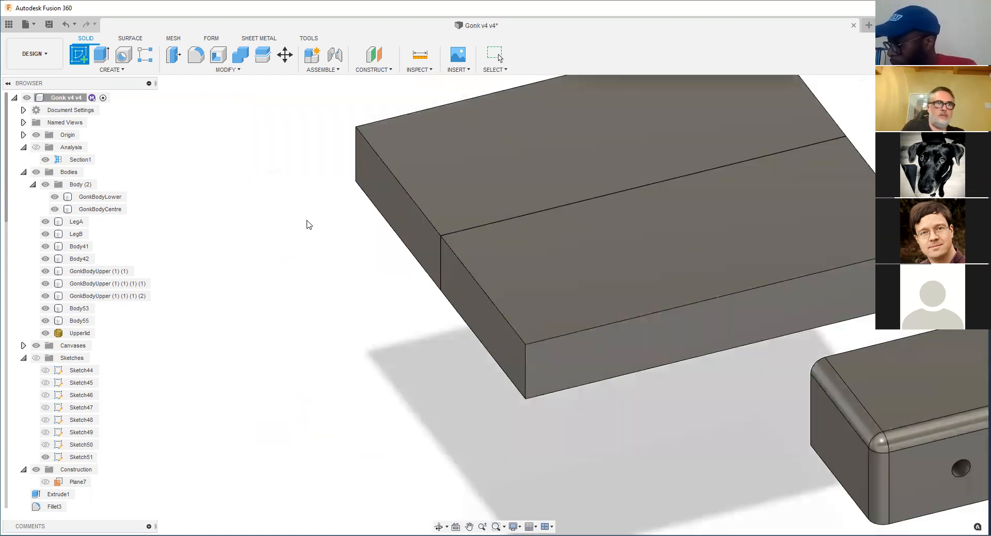
scroll(386, 222, "down", 3)
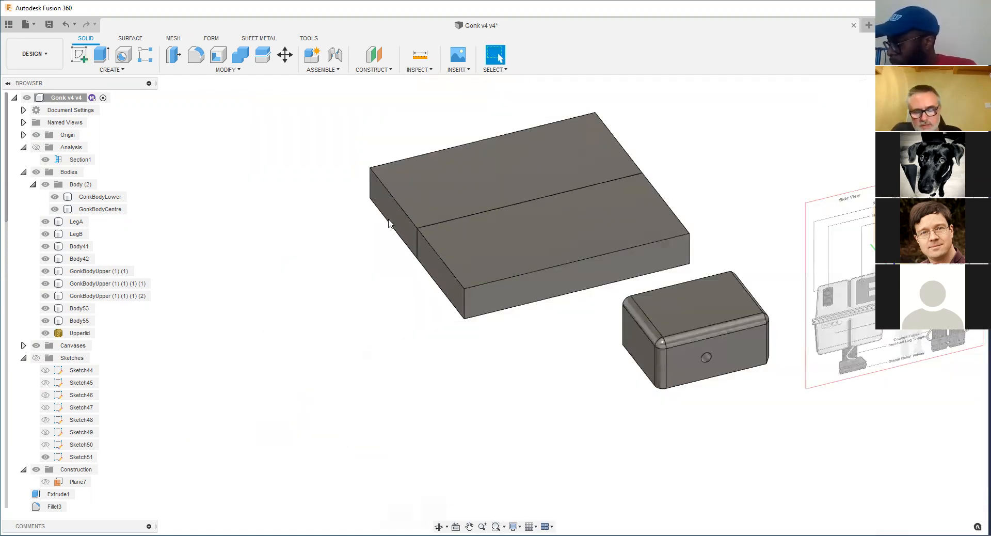
Step: Start a line sketch on the narrow side face of slab half Body55, the side that runs across the seam
left_click(405, 236)
scroll(406, 239, "up", 2)
scroll(406, 240, "up", 2)
middle_click_drag(404, 255, 453, 303, "shift")
scroll(428, 247, "down", 2)
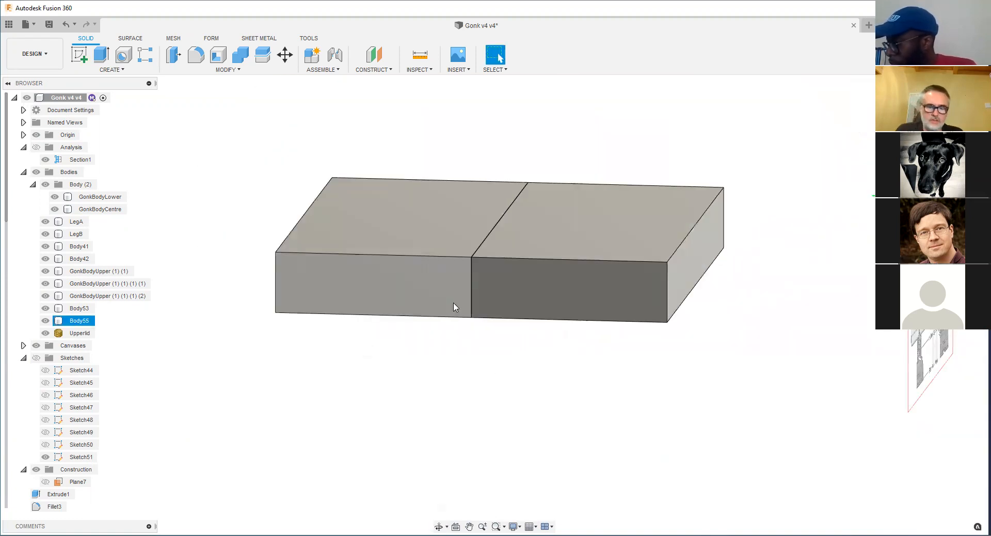
scroll(453, 302, "up", 3)
left_click(459, 338)
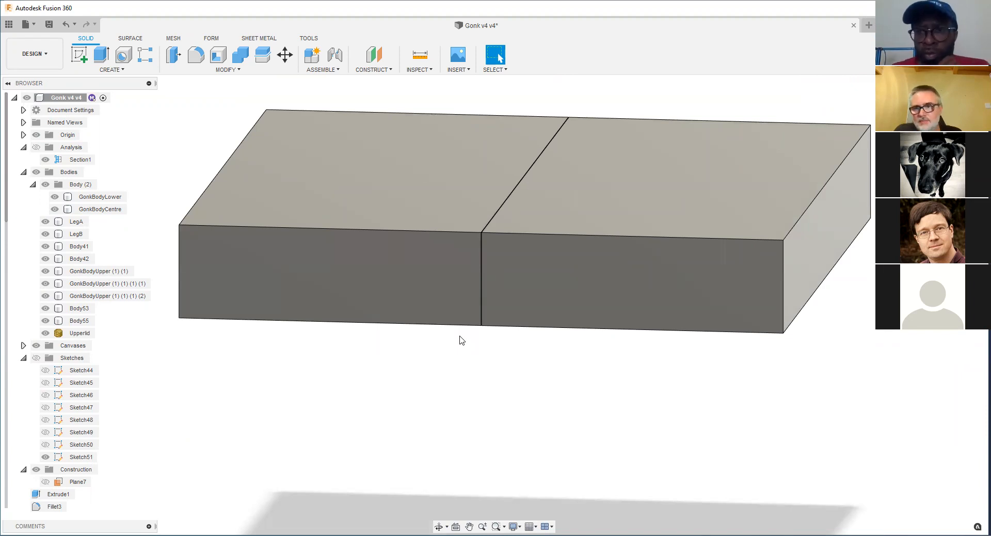
left_click(474, 246)
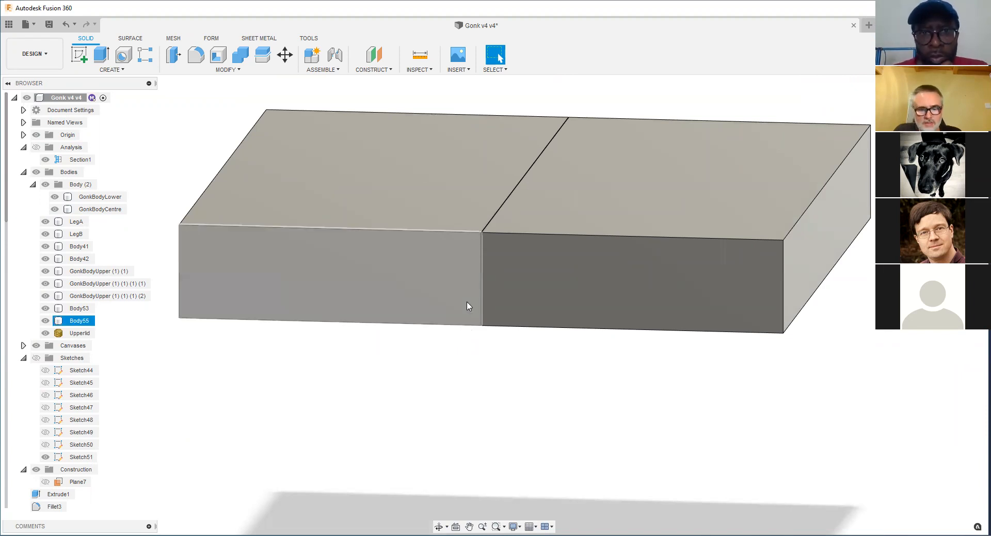
key("e")
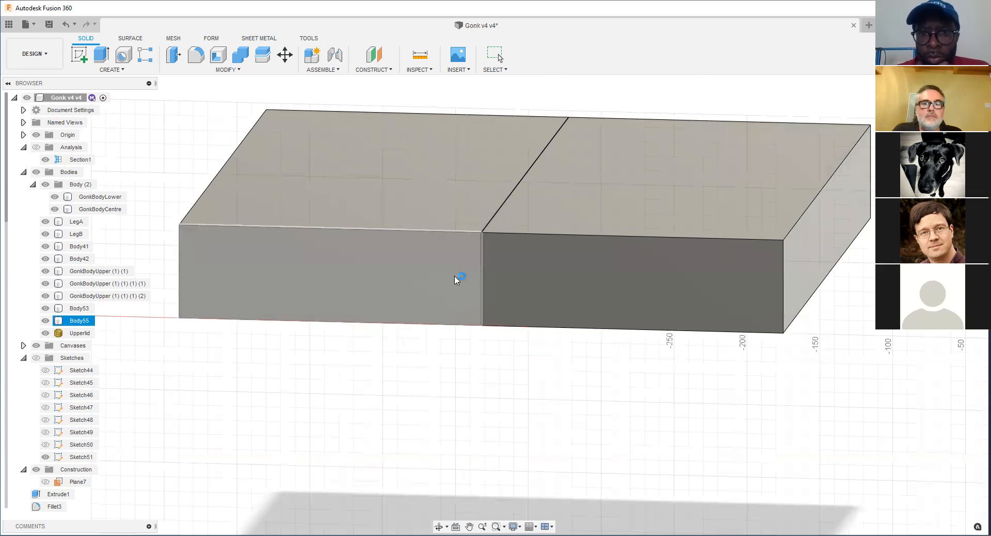
left_click(456, 277)
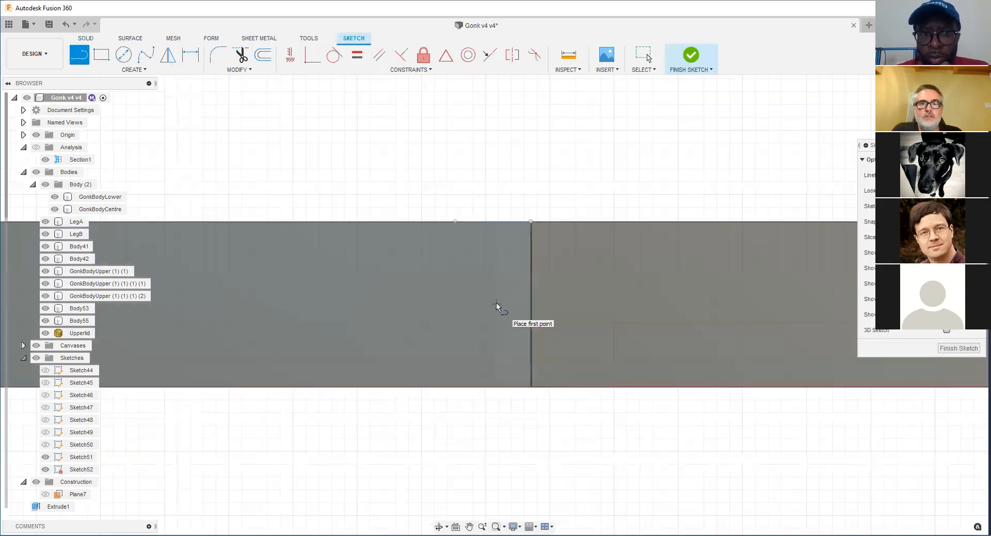
Step: Draw an 11 mm by 2 mm rectangle above the slab, with a small triangular tooth at the right end of its upper edge
mouse_move(523, 210)
middle_mouse_down()
mouse_move(476, 315)
mouse_move(479, 346)
middle_mouse_up()
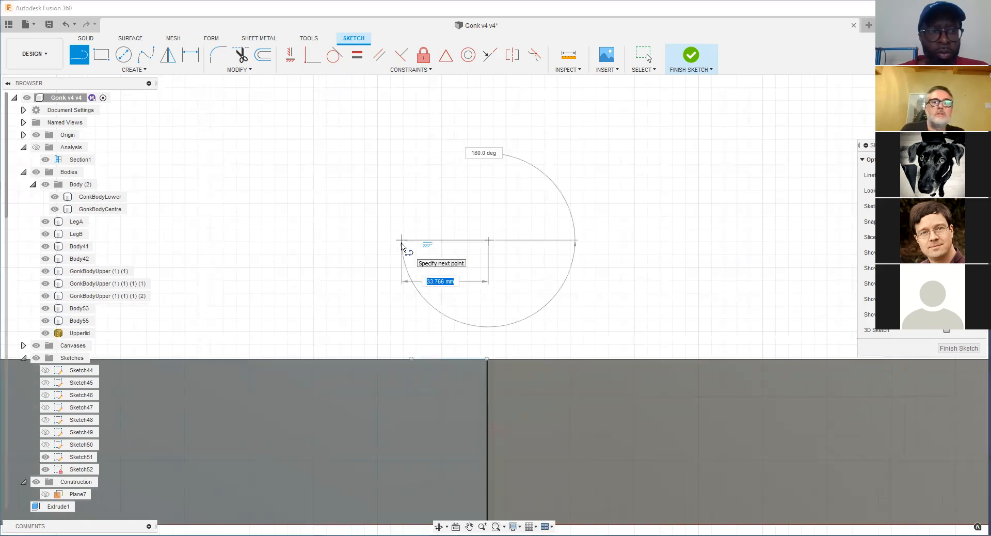
type("11")
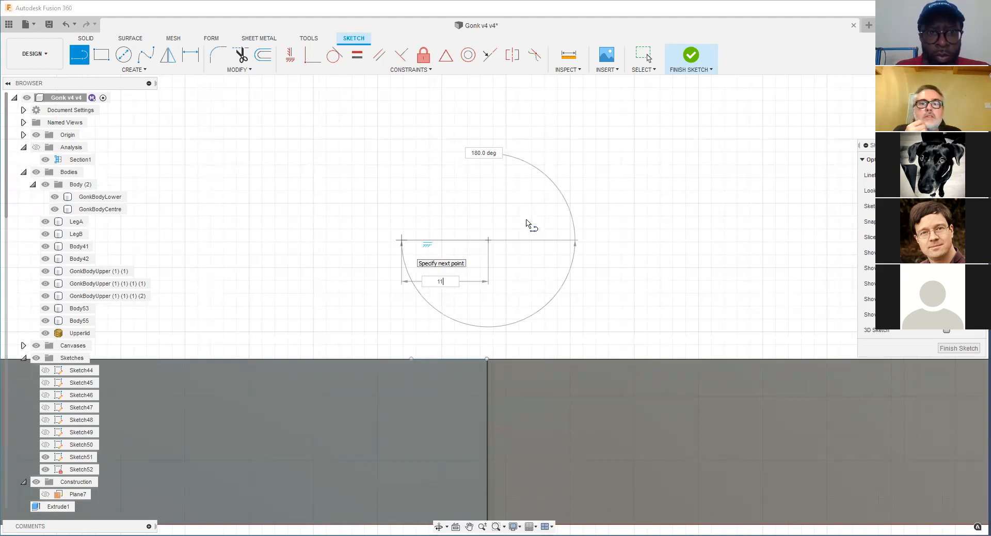
key("Return")
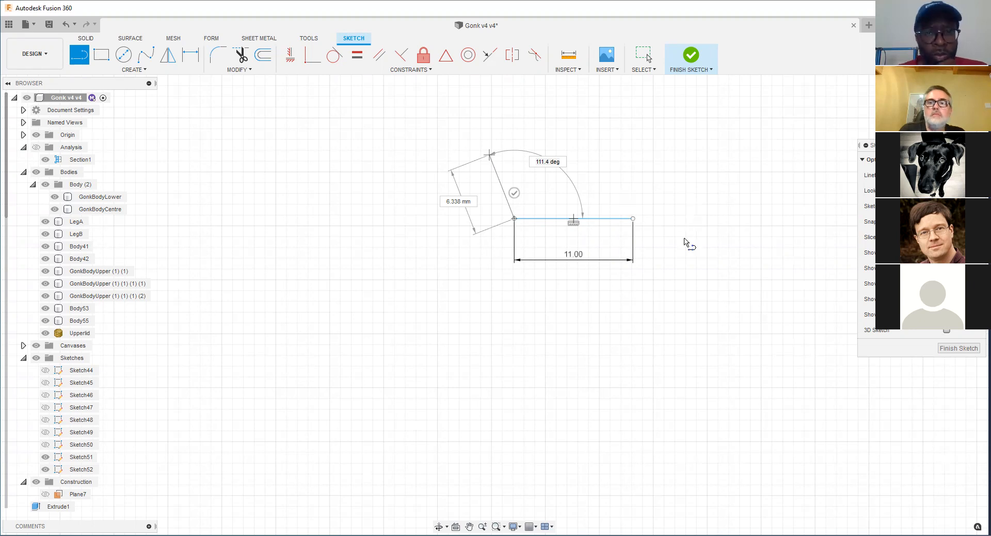
key("ctrl+z")
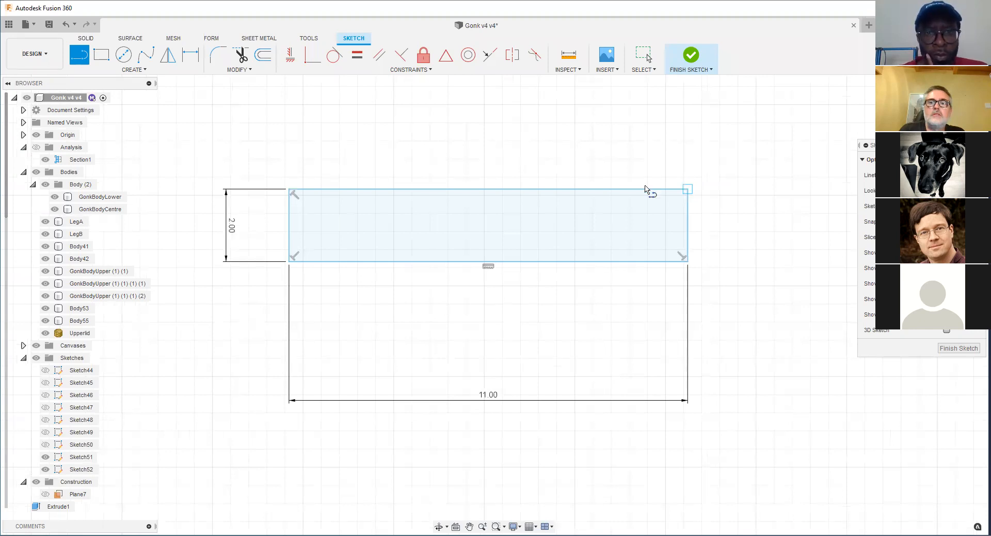
Step: Pattern the tooth's two lines along the rectangle's upper edge with Rectangular Pattern, quantity 9 over an extent of about -9.68 mm
left_click(140, 70)
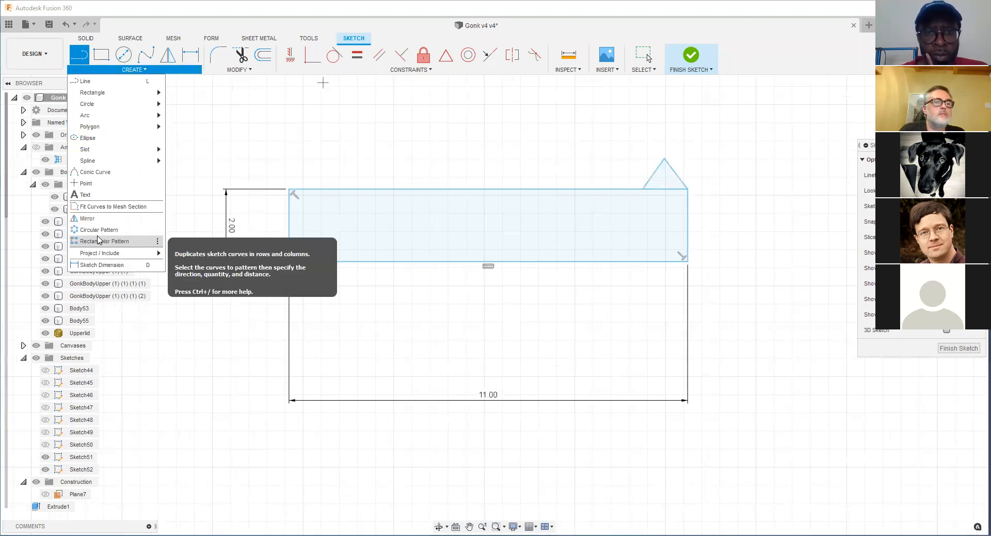
left_click(99, 240)
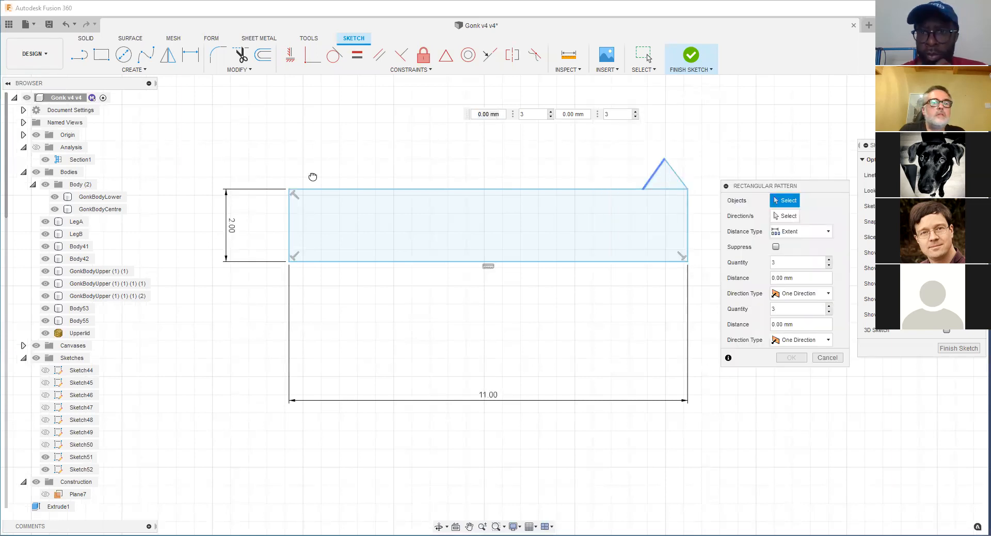
left_click_drag(310, 177, 289, 174)
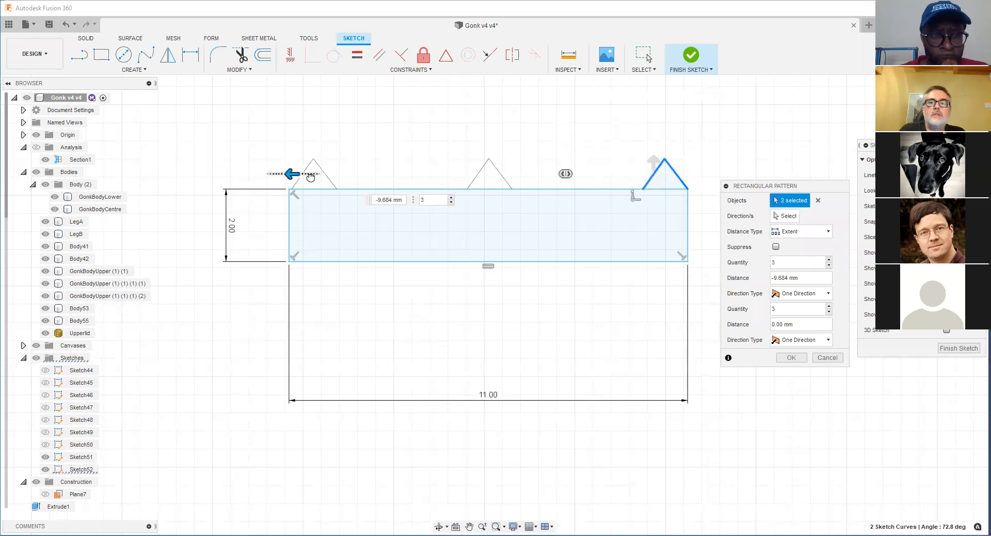
left_click(452, 199)
left_click(451, 200)
left_click(451, 199)
left_click(450, 199)
left_click(451, 199)
left_click(451, 200)
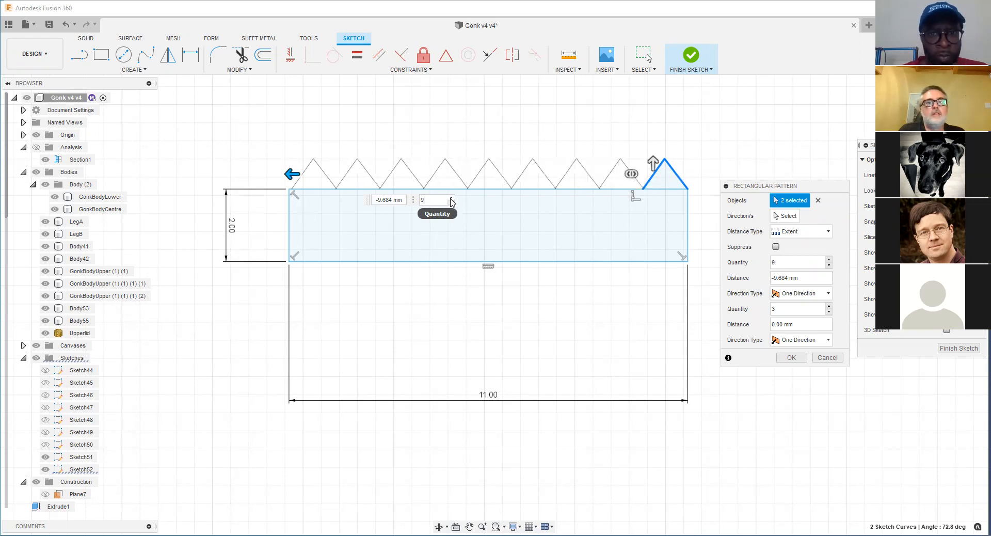
left_click(790, 357)
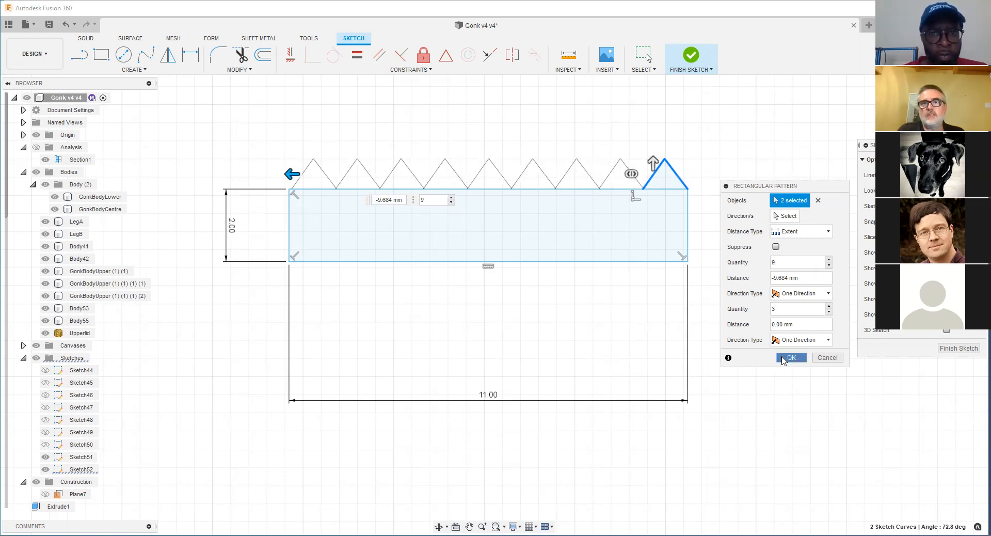
left_click(663, 182)
left_click(620, 178, "ctrl")
left_click(576, 178, "ctrl")
left_click(532, 178, "ctrl")
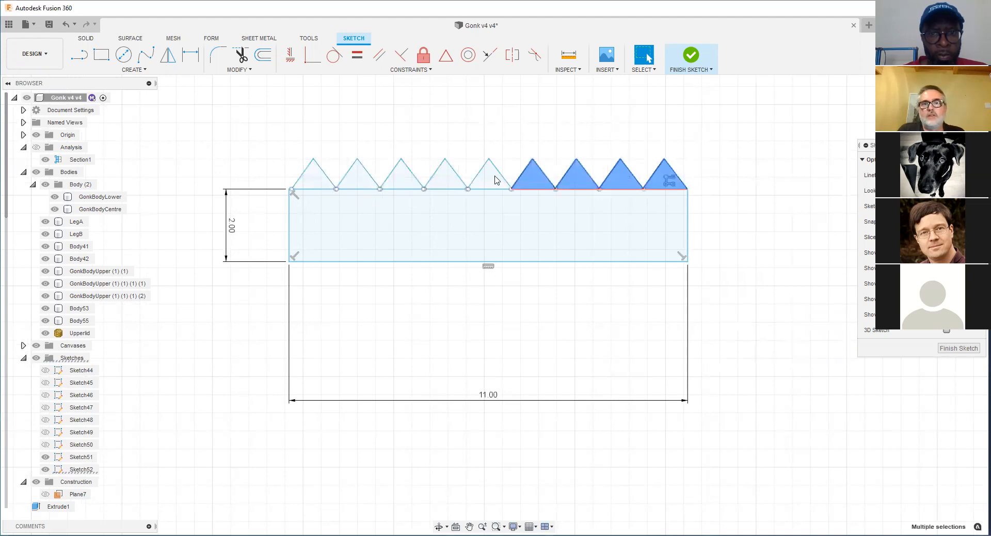
left_click(489, 178, "ctrl")
left_click(445, 178, "ctrl")
left_click(399, 181, "ctrl")
left_click(357, 178, "ctrl")
left_click(313, 178, "ctrl")
left_click(349, 240, "ctrl")
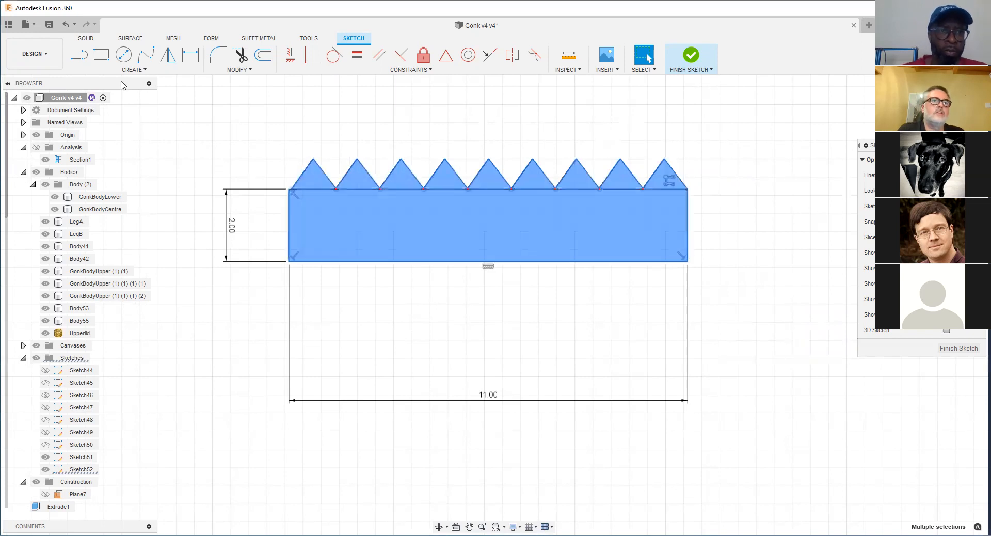
left_click(134, 69)
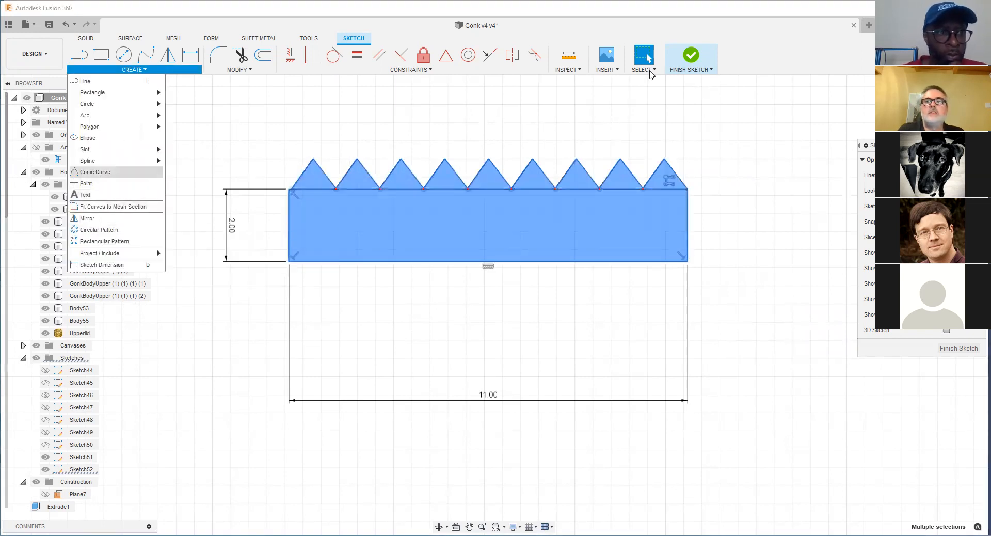
left_click(698, 54)
left_click(118, 70)
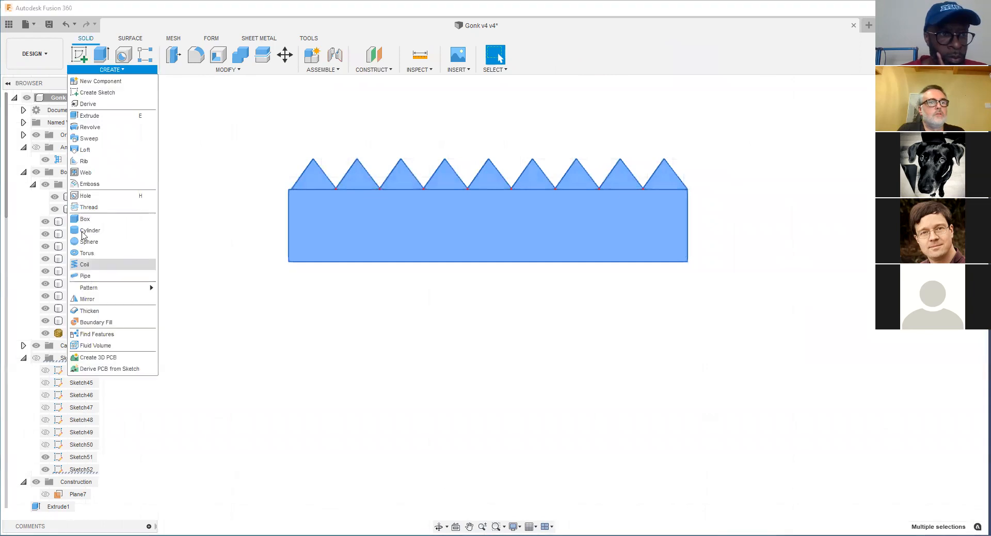
left_click(91, 129)
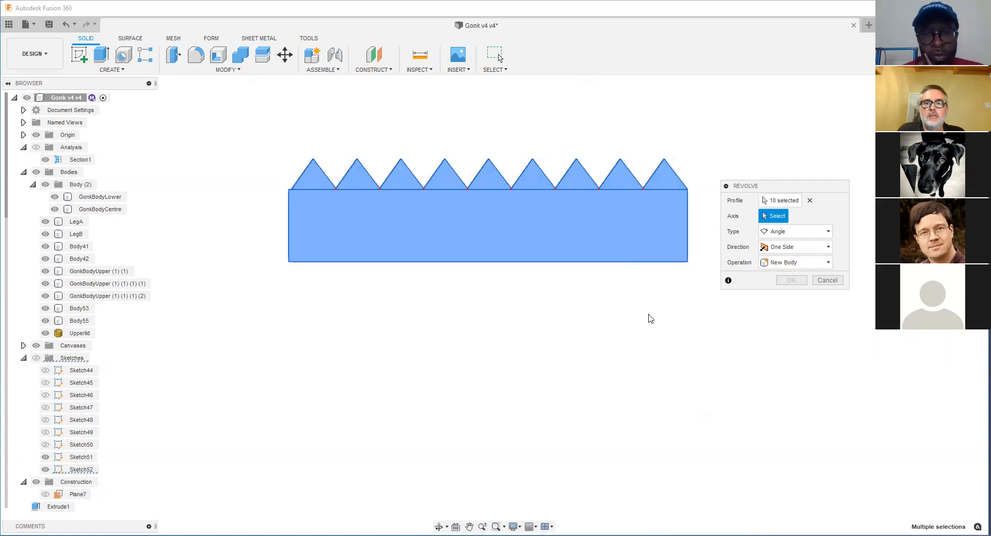
key("Escape")
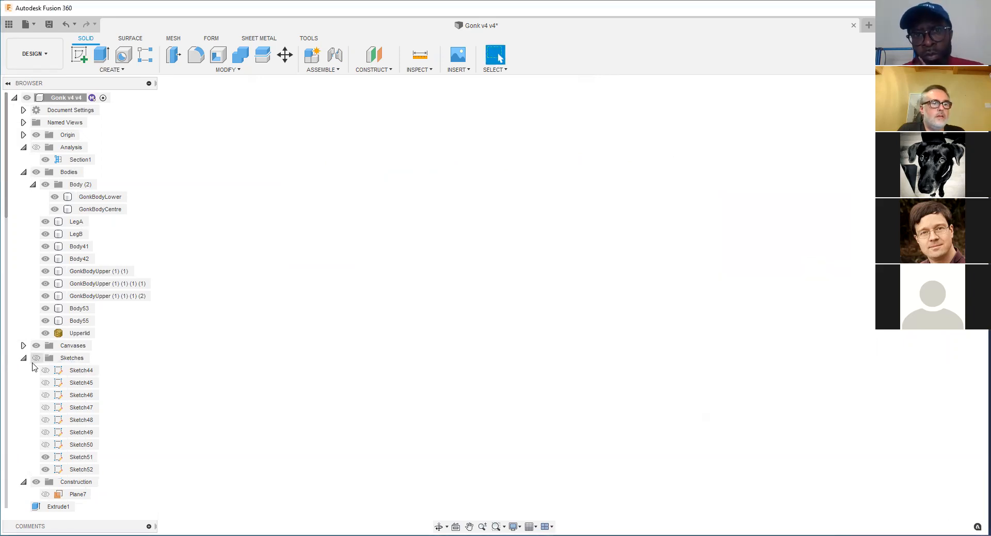
Step: Show the sketches again, reopen the toothed sketch and add a short horizontal axis line beyond the rectangle, in line with its lower edge
left_click(36, 358)
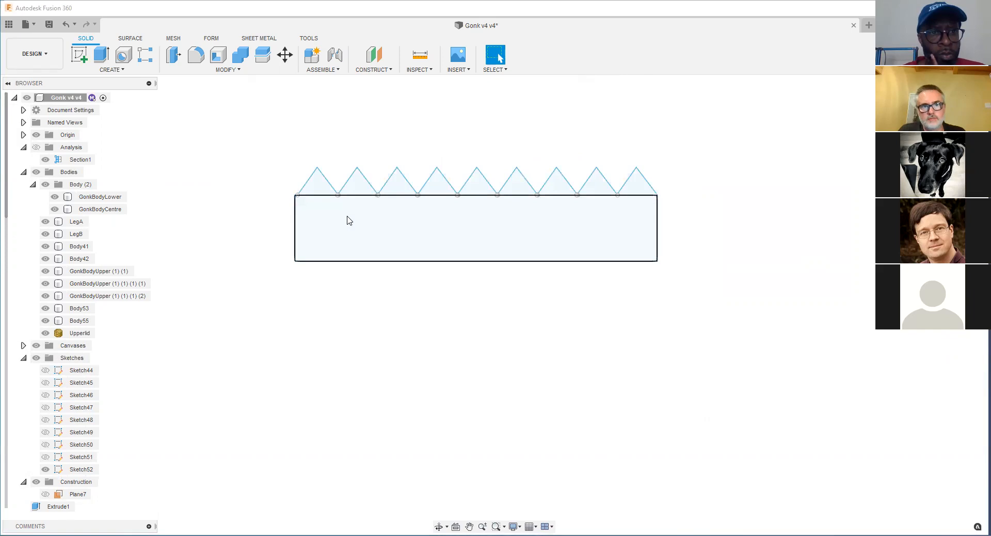
double_click(311, 261)
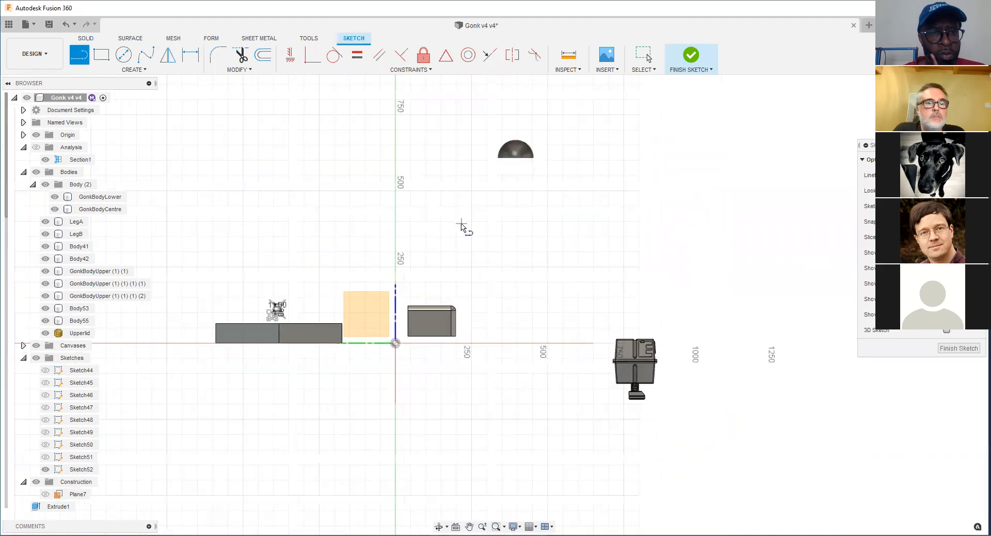
middle_click_drag(460, 287, 436, 321)
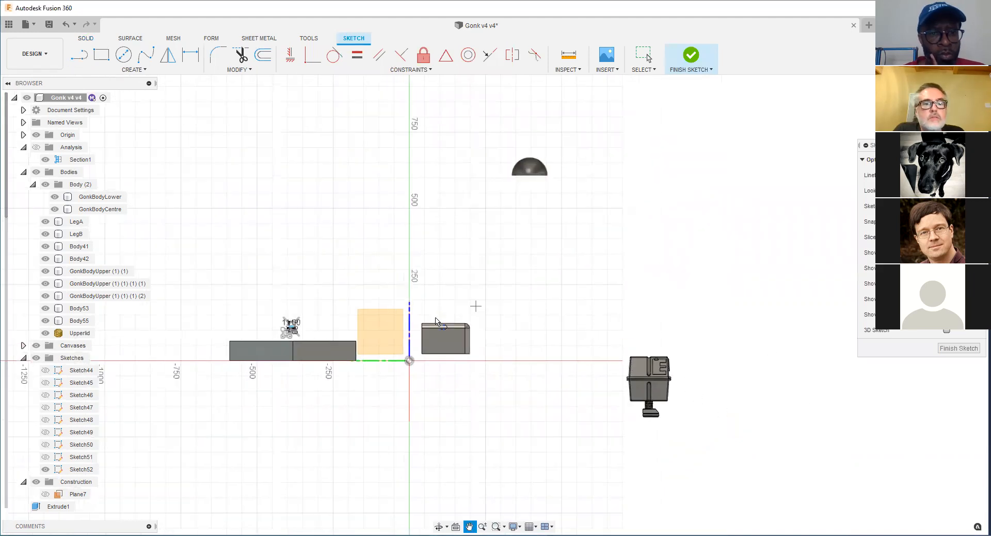
key("l")
scroll(308, 349, "up", 15)
middle_click_drag(578, 269, 321, 323)
scroll(515, 309, "up", 5)
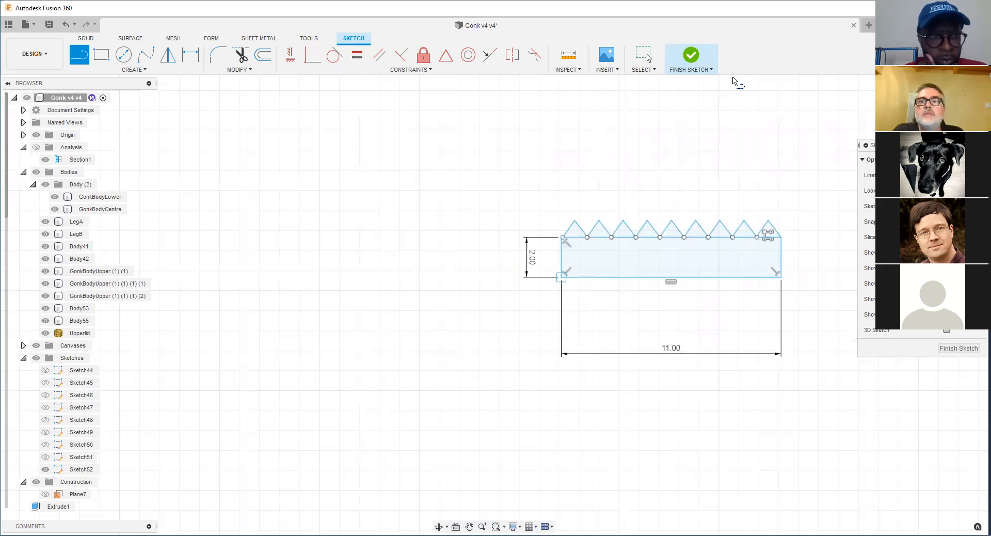
left_click(696, 64)
Step: Revolve the rectangle and all nine tooth profiles 360 degrees about the short axis line as a new body
left_click(139, 71)
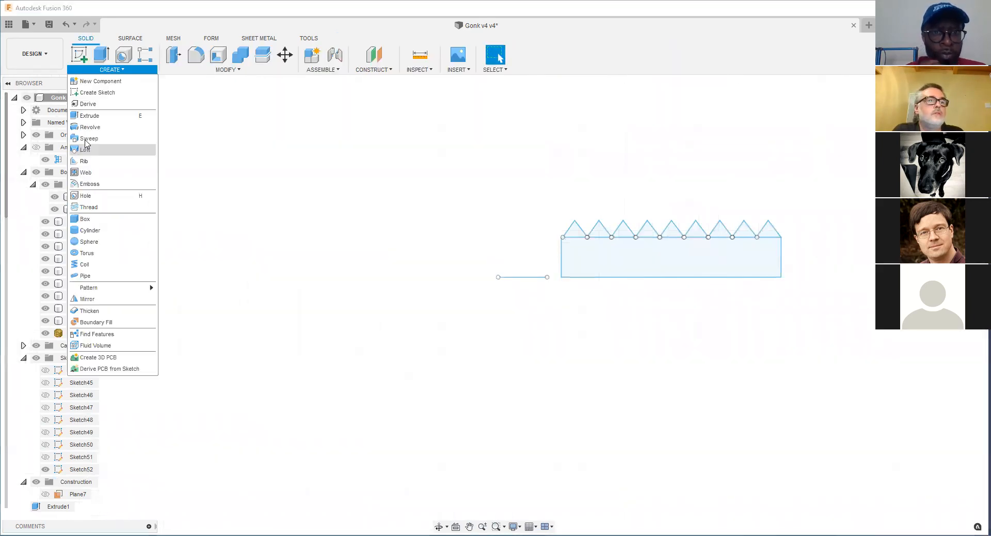
middle_click_drag(480, 191, 293, 159)
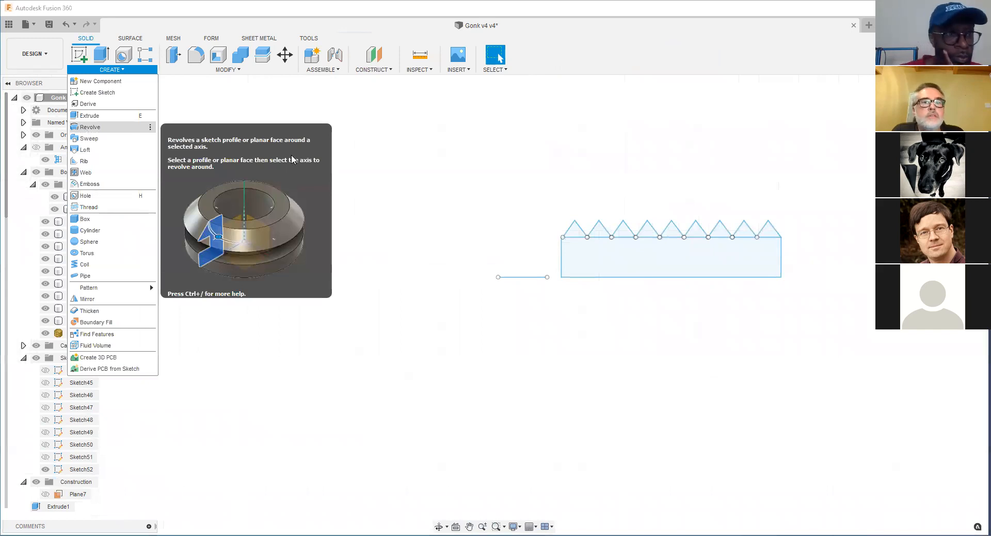
scroll(294, 157, "up", 3)
left_click(296, 156)
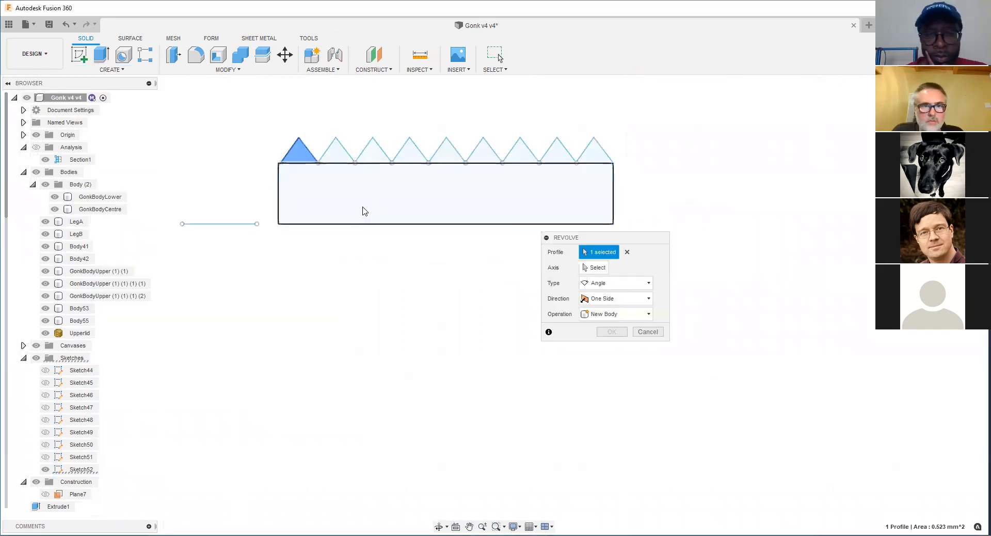
left_click(339, 156)
left_click(356, 170)
left_click(373, 155)
left_click(411, 155)
left_click(439, 155)
left_click(492, 155)
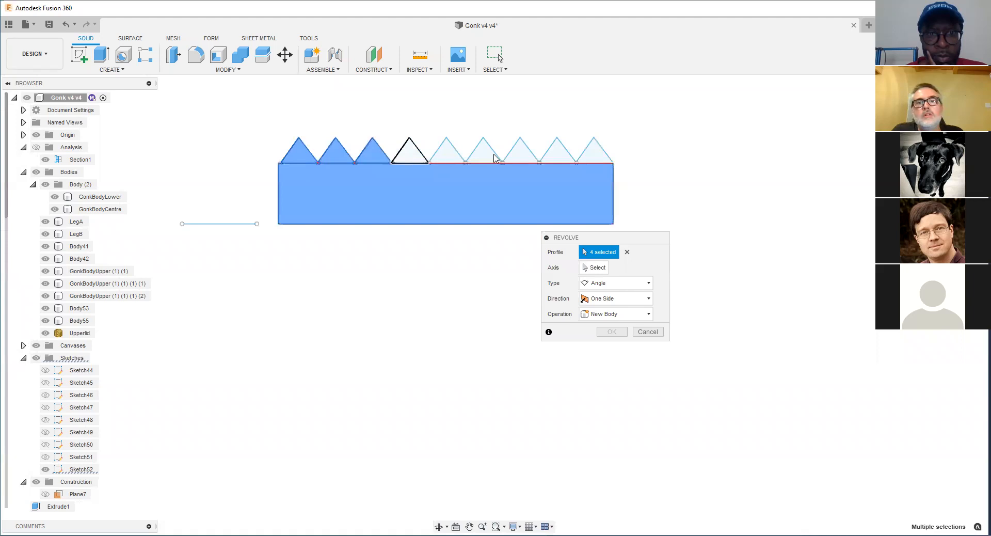
left_click(527, 158)
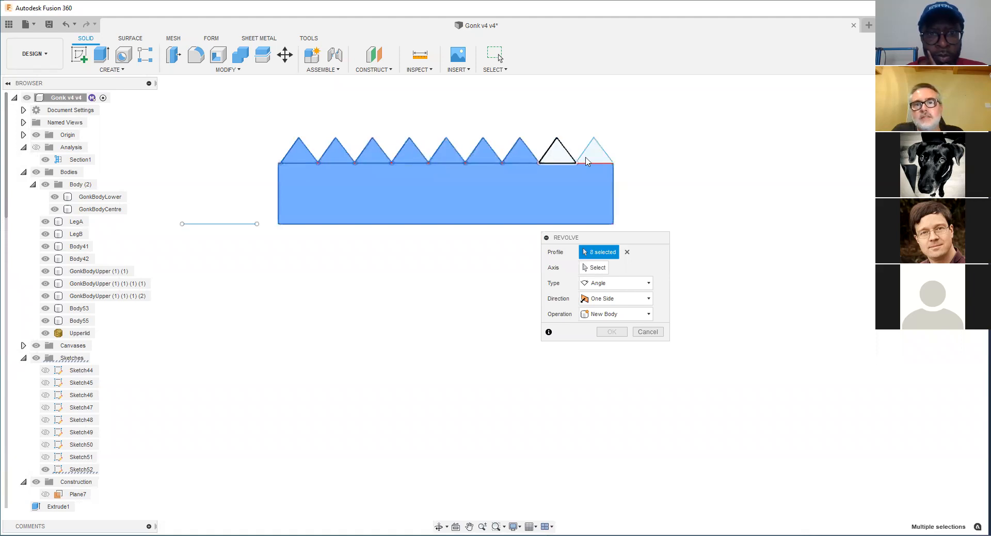
left_click(557, 155)
left_click(586, 161)
left_click(593, 269)
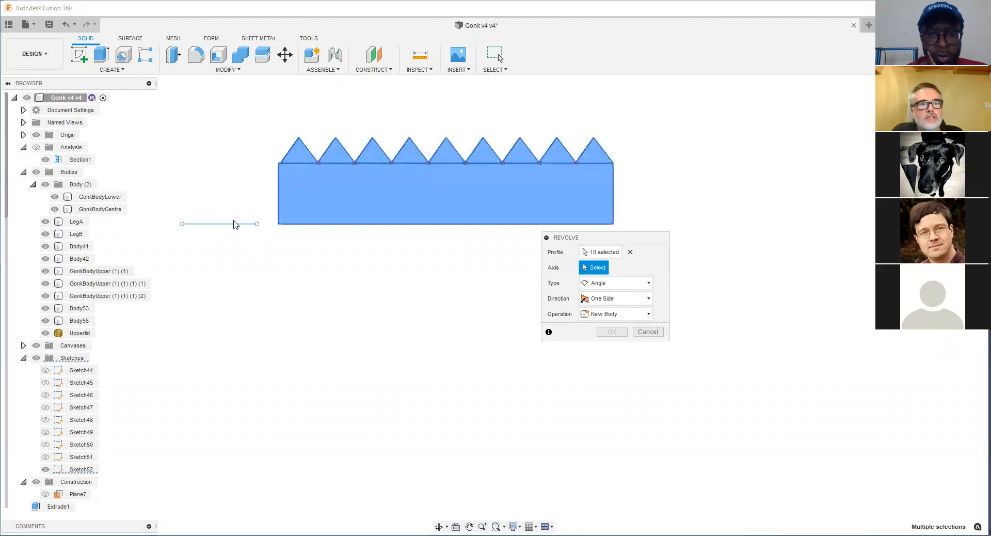
left_click(233, 223)
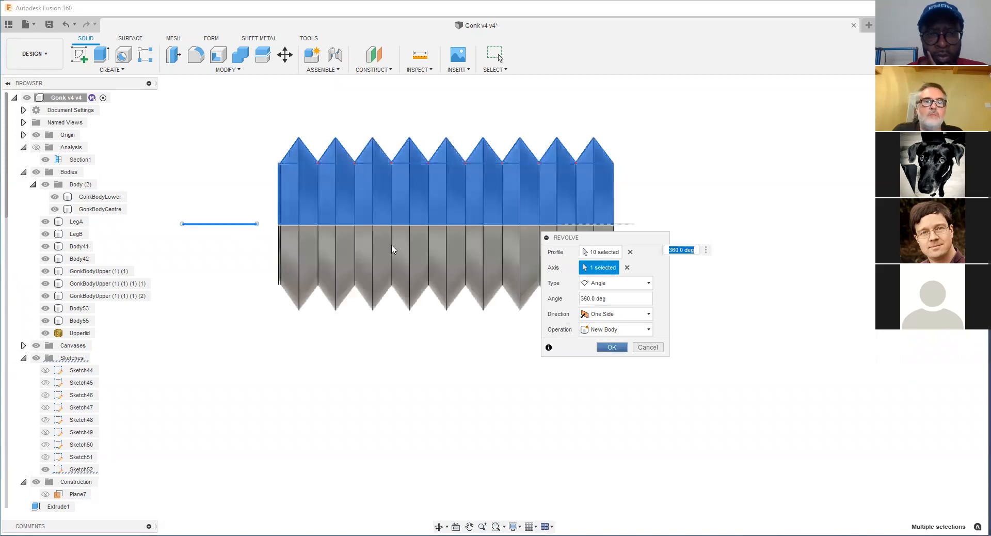
key("Return")
Step: Examine the revolved body's ridges and end faces from the side and up close
scroll(391, 247, "down", 3)
mouse_move(391, 246)
middle_mouse_down("shift")
mouse_move(422, 241)
mouse_move(379, 221)
mouse_move(411, 231)
mouse_move(390, 235)
mouse_move(392, 246)
middle_mouse_up("shift")
scroll(396, 245, "down", 4)
scroll(408, 230, "up", 5)
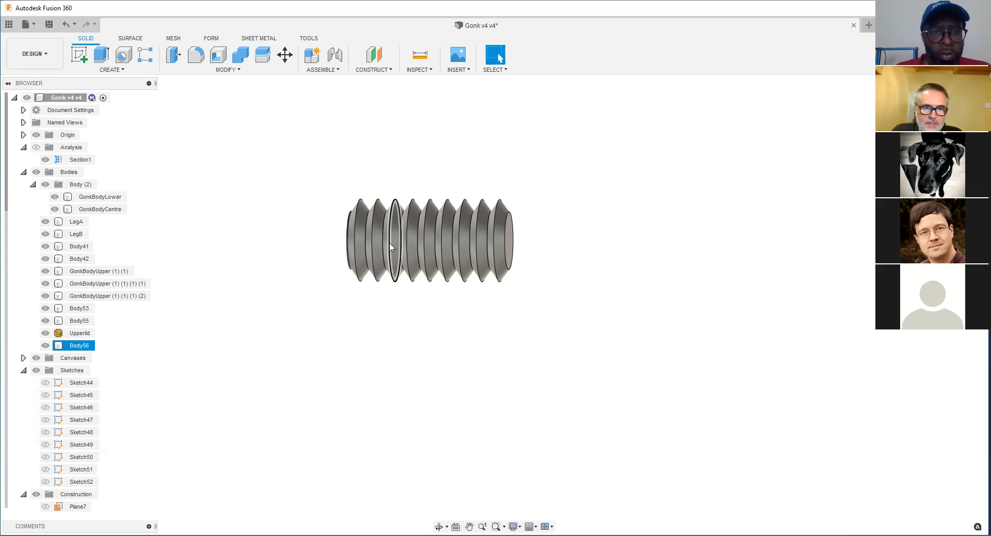
mouse_move(390, 248)
middle_mouse_down("shift")
mouse_move(382, 225)
mouse_move(381, 233)
middle_mouse_up("shift")
scroll(382, 233, "up", 5)
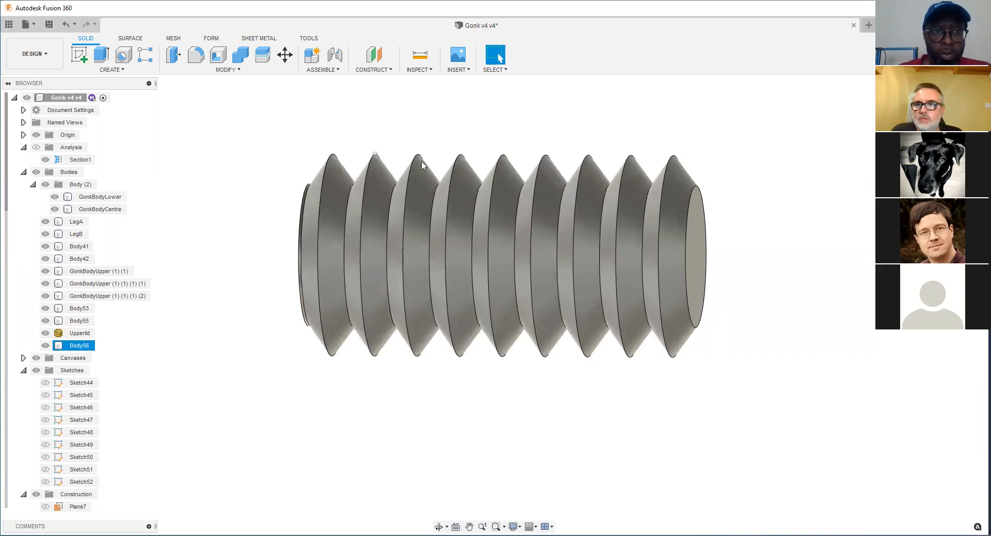
scroll(620, 215, "down", 2)
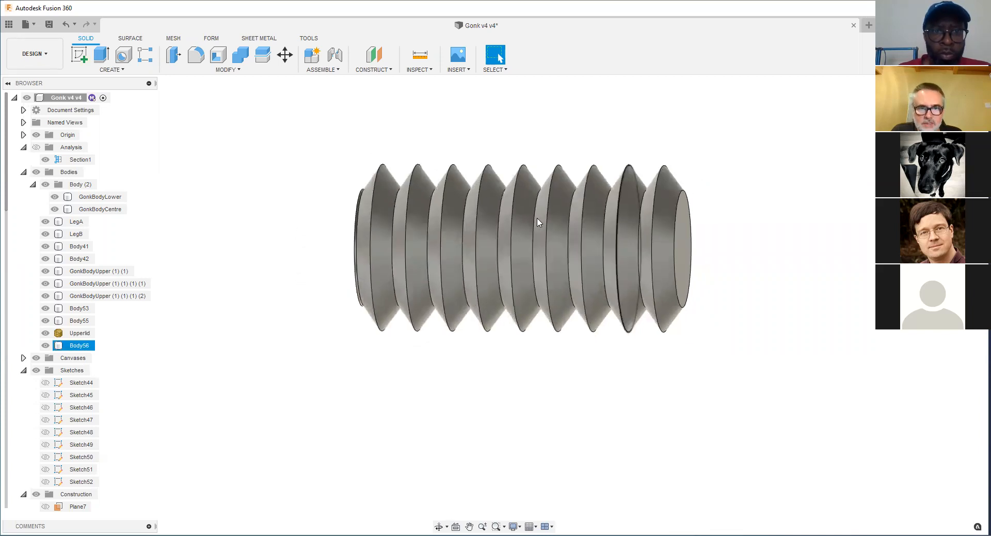
scroll(415, 239, "up", 2)
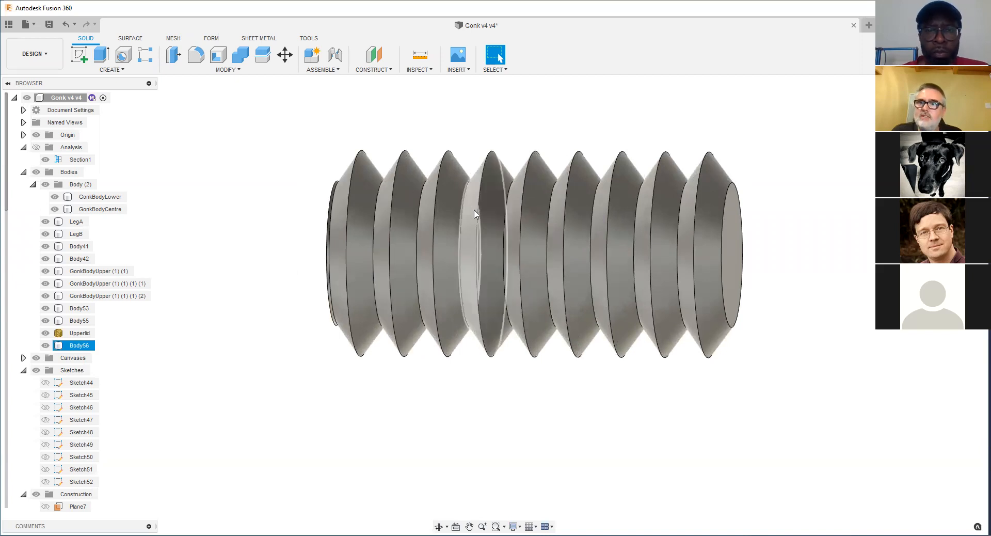
Step: Hide the block Body53 to expose the adjoining block's mating face, keeping the small ridged plug visible
scroll(474, 217, "down", 10)
scroll(473, 212, "down", 3)
scroll(460, 269, "down", 2)
middle_click_drag(460, 269, 413, 207)
middle_click_drag(411, 209, 510, 292, "shift")
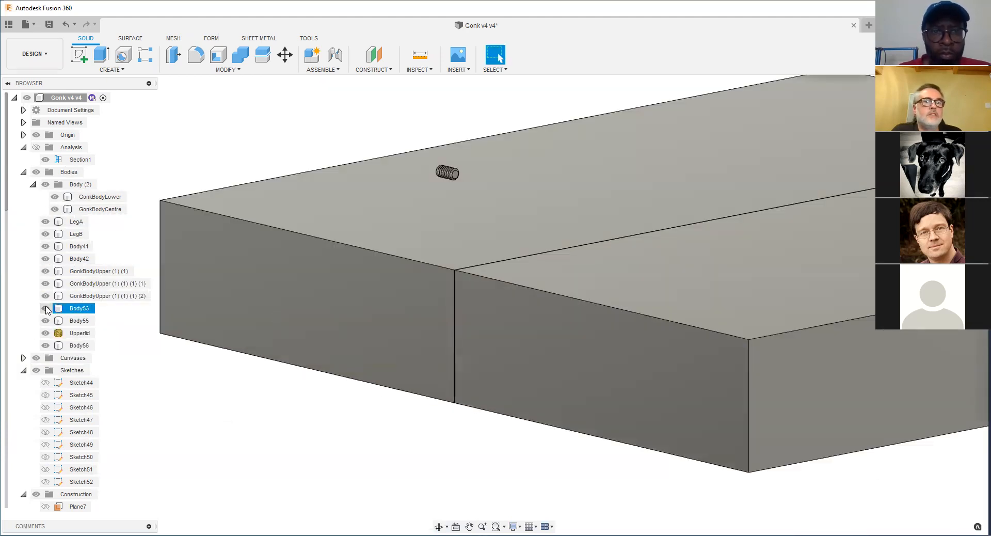
scroll(452, 175, "up", 7)
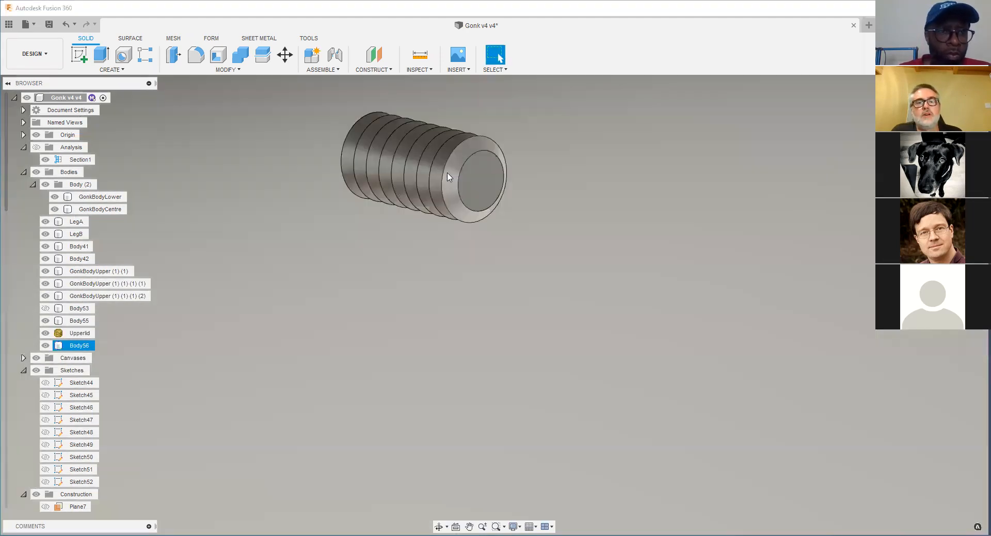
scroll(354, 156, "down", 6)
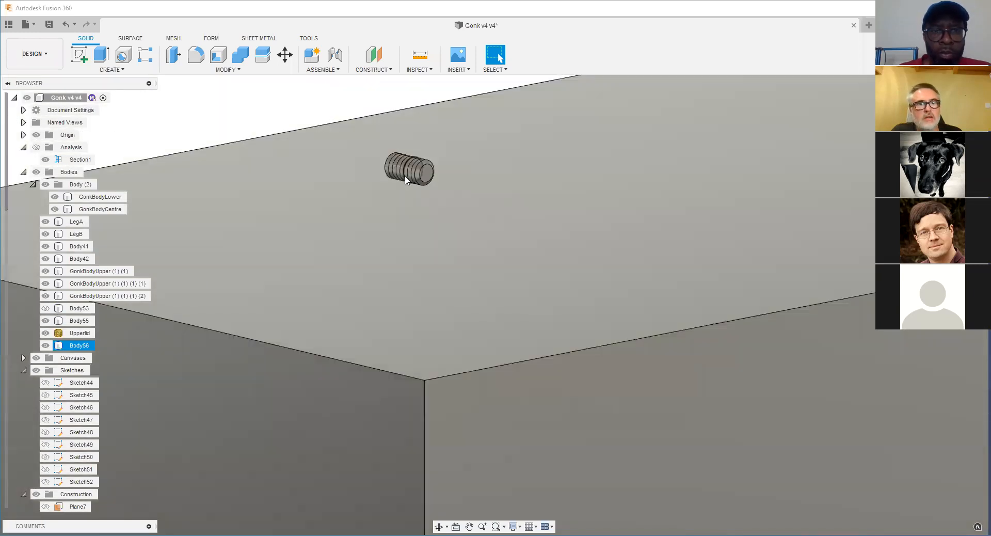
Step: Align the plug's end face to the midpoint of the exposed block's vertical corner edge, flipped to point outward from the mating face
left_click(113, 70)
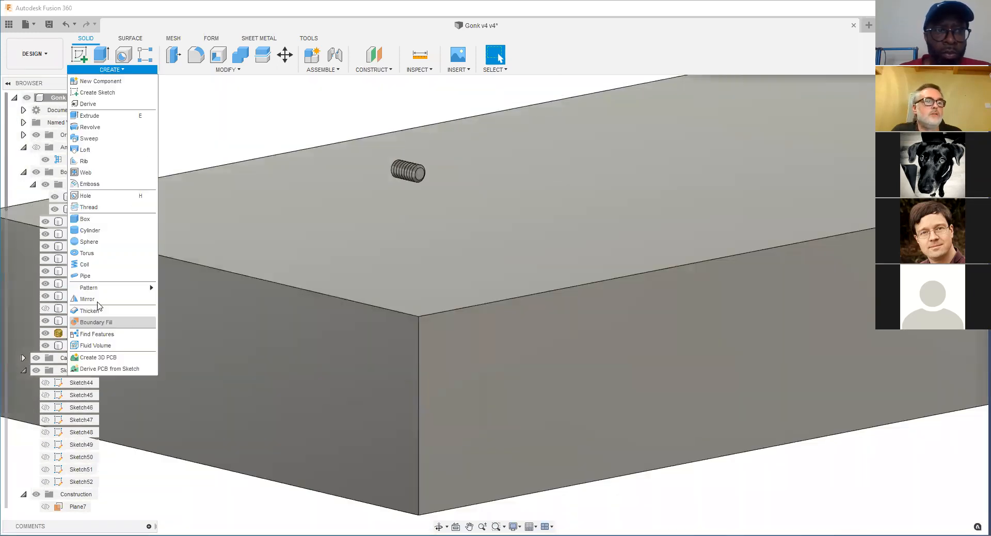
left_click(235, 72)
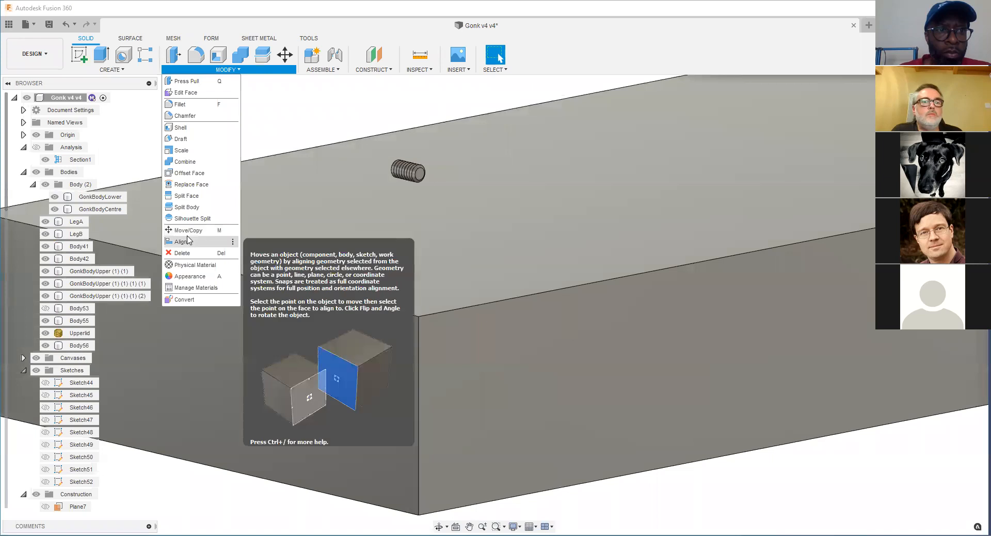
scroll(421, 182, "up", 5)
left_click(457, 148)
scroll(475, 283, "down", 5)
scroll(424, 327, "up", 2)
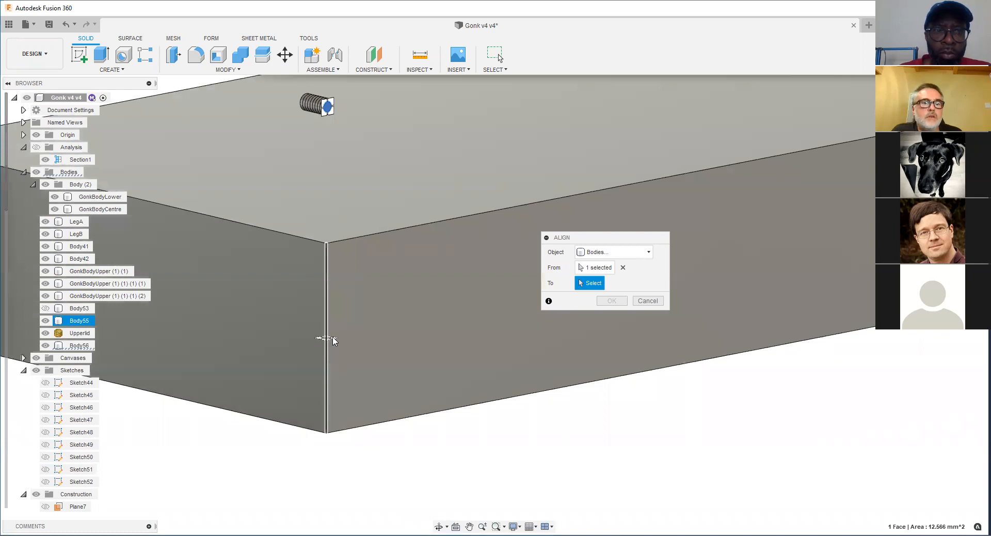
scroll(330, 341, "up", 5)
left_click(320, 341)
scroll(330, 341, "down", 5)
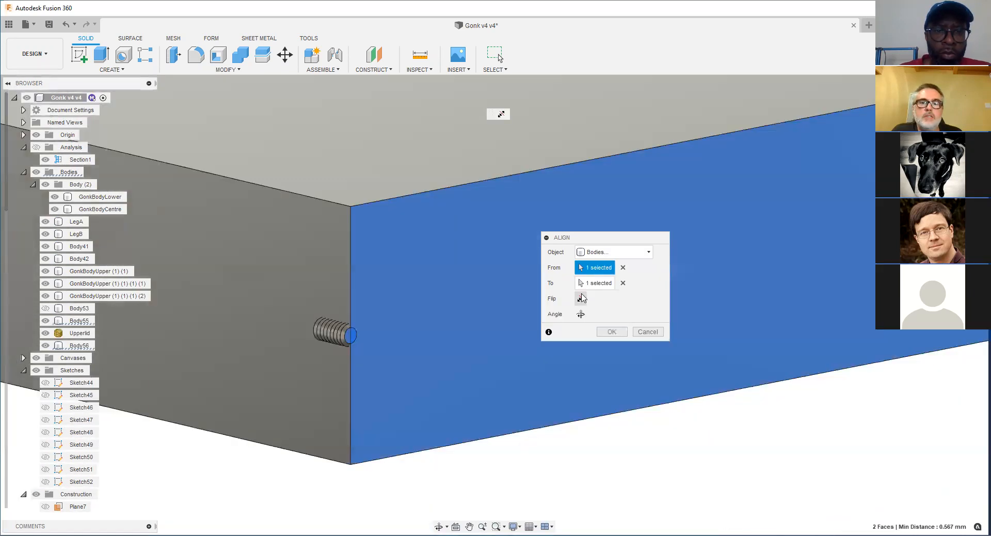
left_click(580, 298)
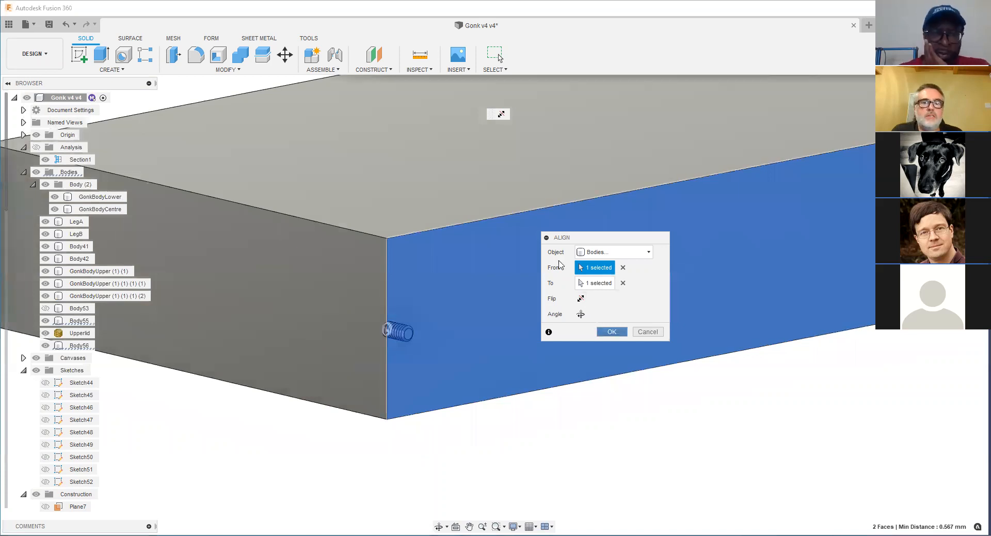
key("Return")
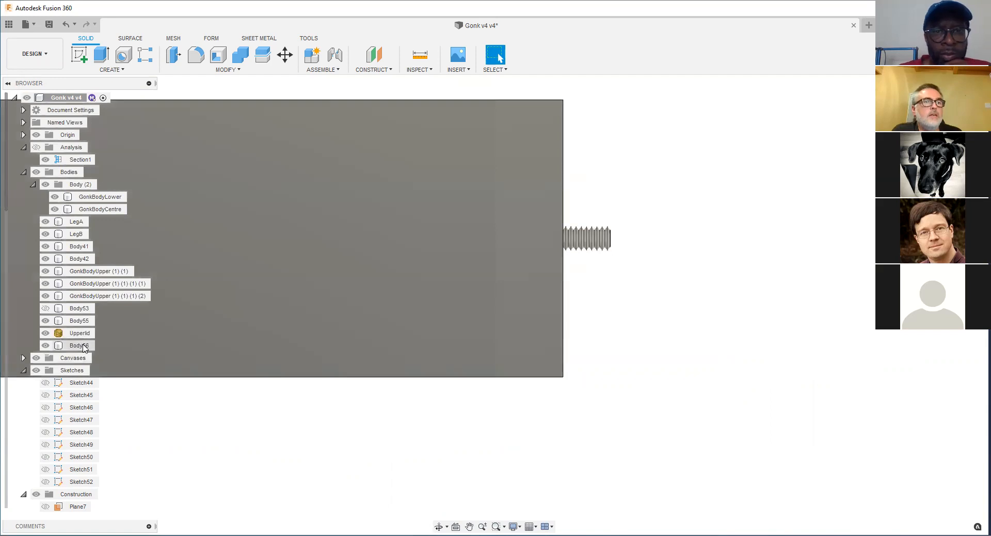
Step: Move the plug 6 mm into the block, and shift it along the mating face away from the corner
right_click(85, 347)
left_click(144, 106)
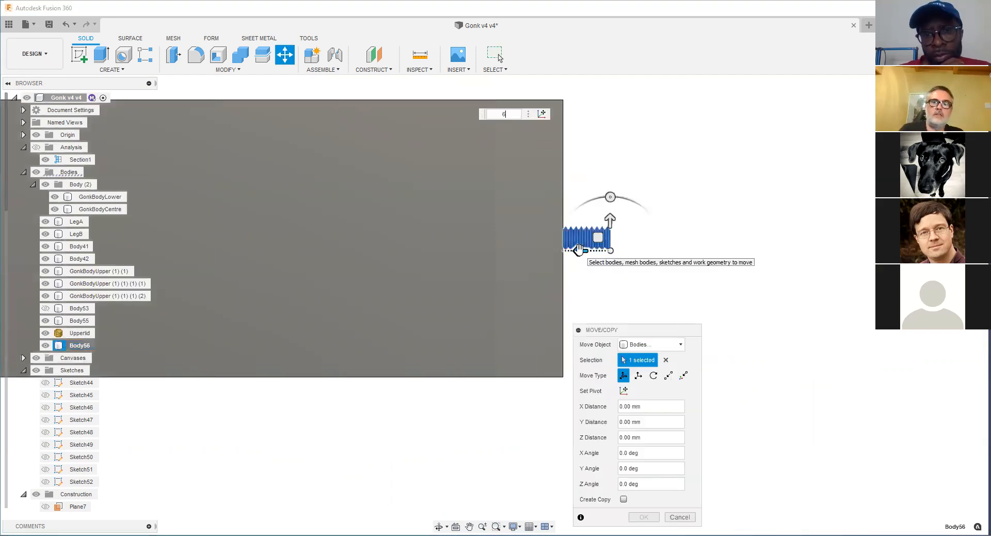
key("Return")
middle_click_drag(504, 243, 356, 249, "shift")
key("Escape")
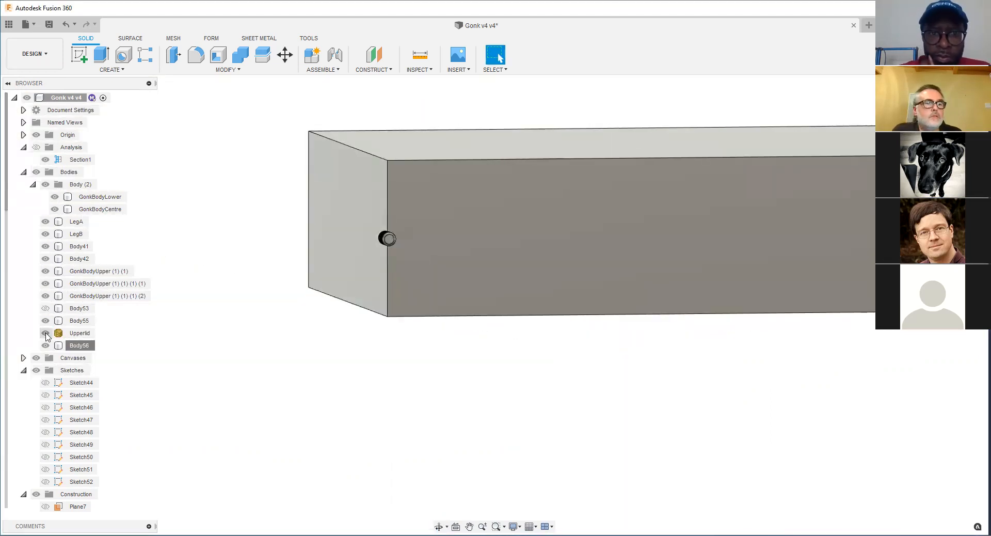
right_click(72, 345)
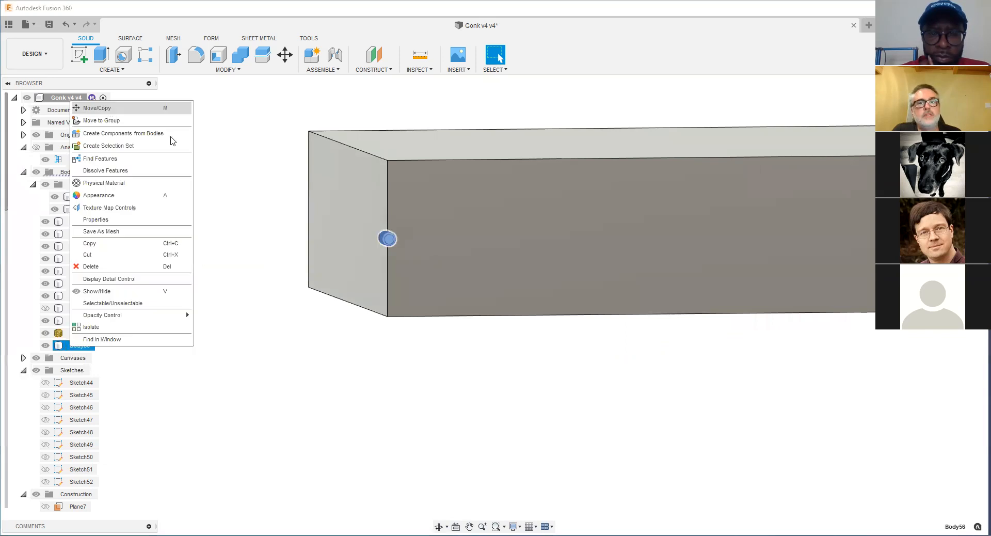
key("m")
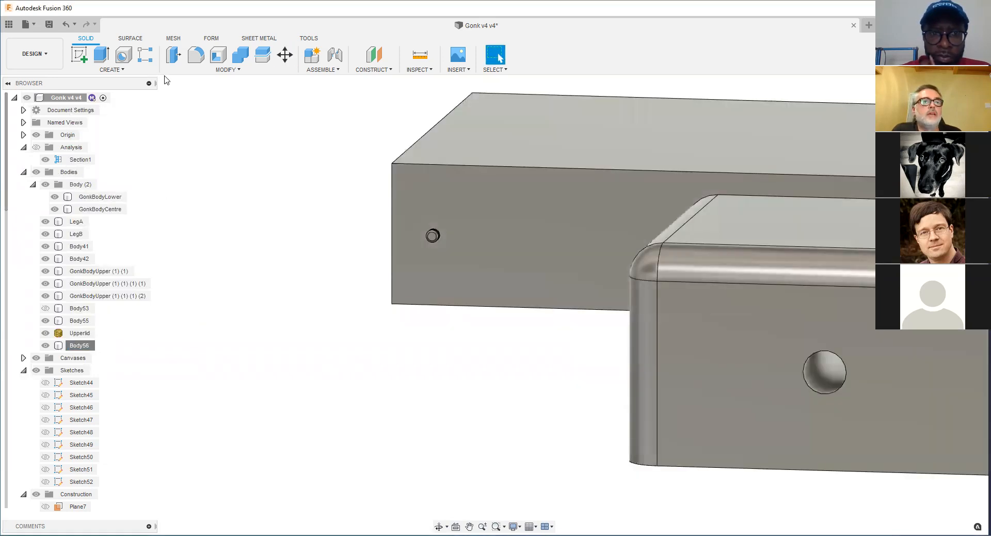
Step: Pattern the plug into a row of three along the mating face, and paste copies of all three in place
mouse_move(150, 287)
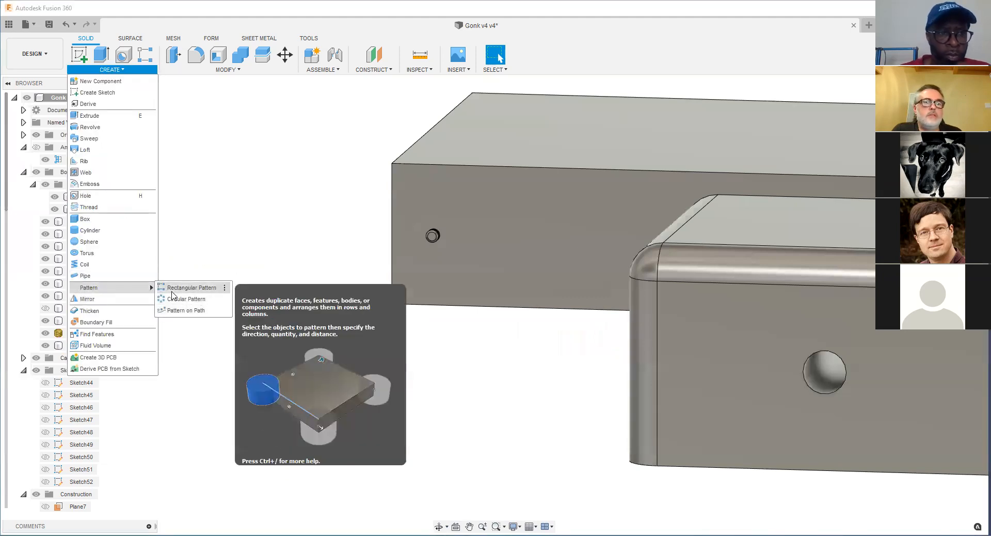
left_click(429, 241)
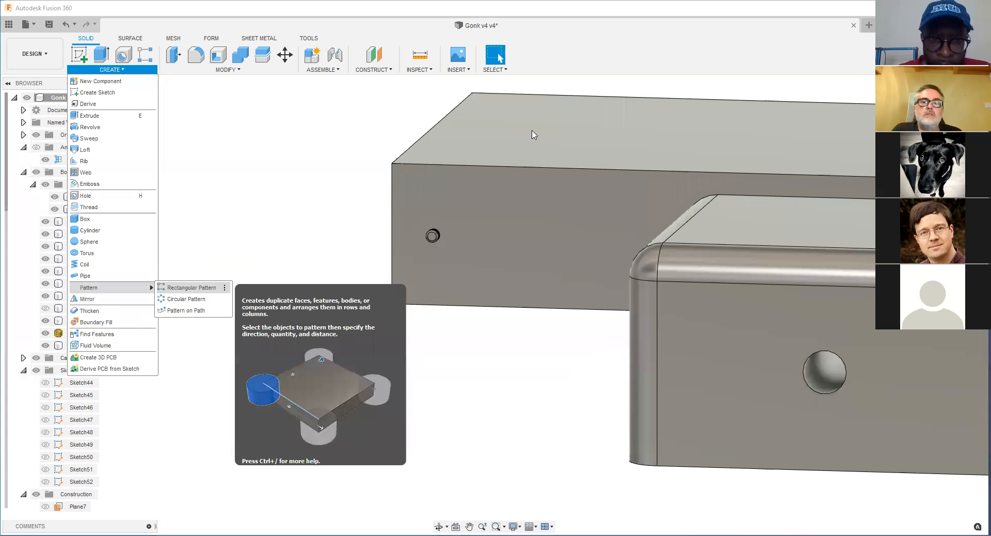
left_click(633, 361)
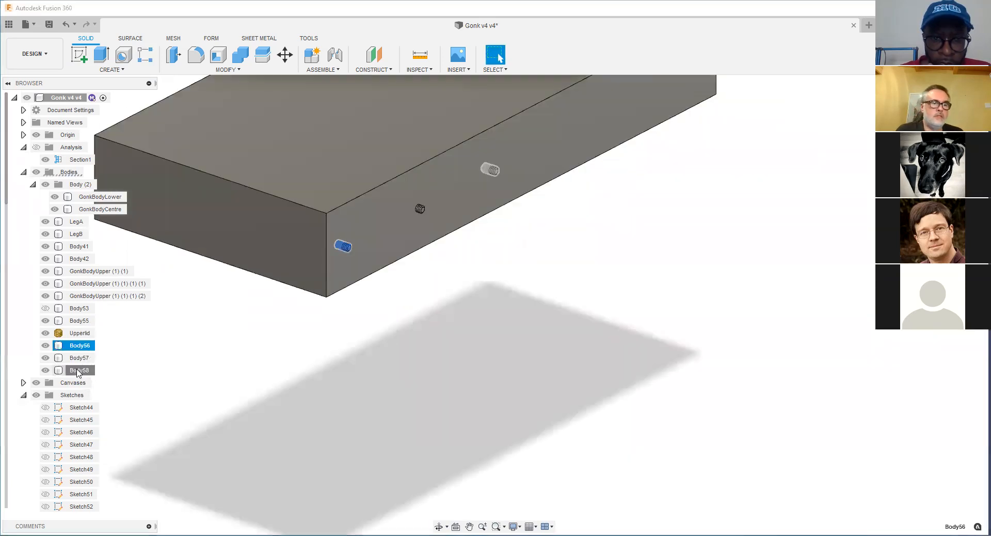
left_click(77, 370, "shift")
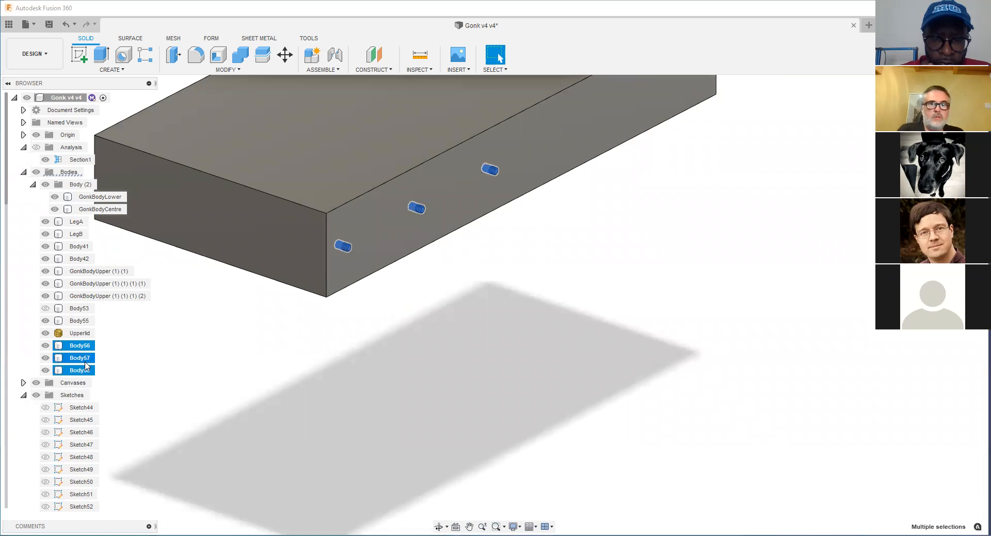
key("ctrl+v")
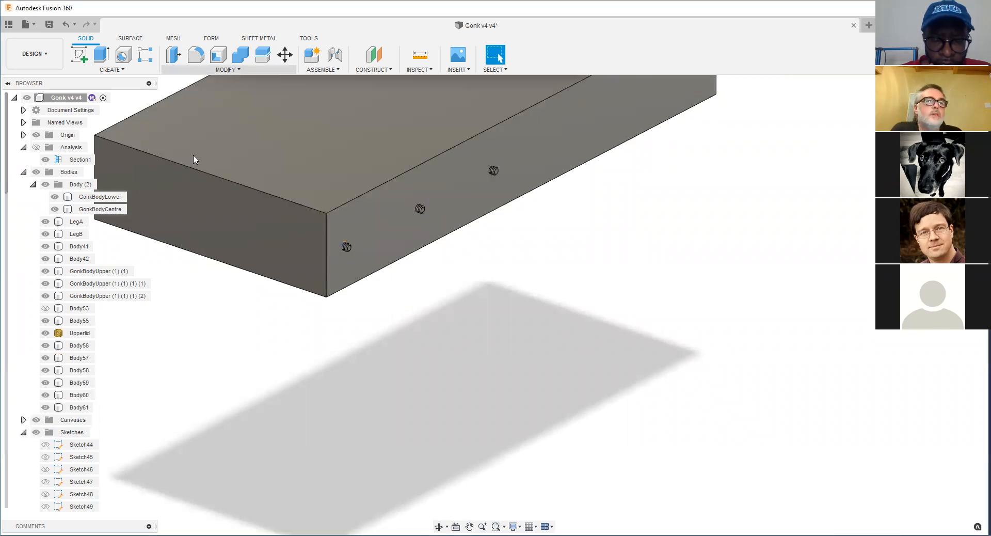
Step: Use Combine with the Cut operation to subtract one set of three plugs from the block Body55 without keeping the tools
left_click(228, 69)
left_click(332, 248)
scroll(332, 247, "up", 3)
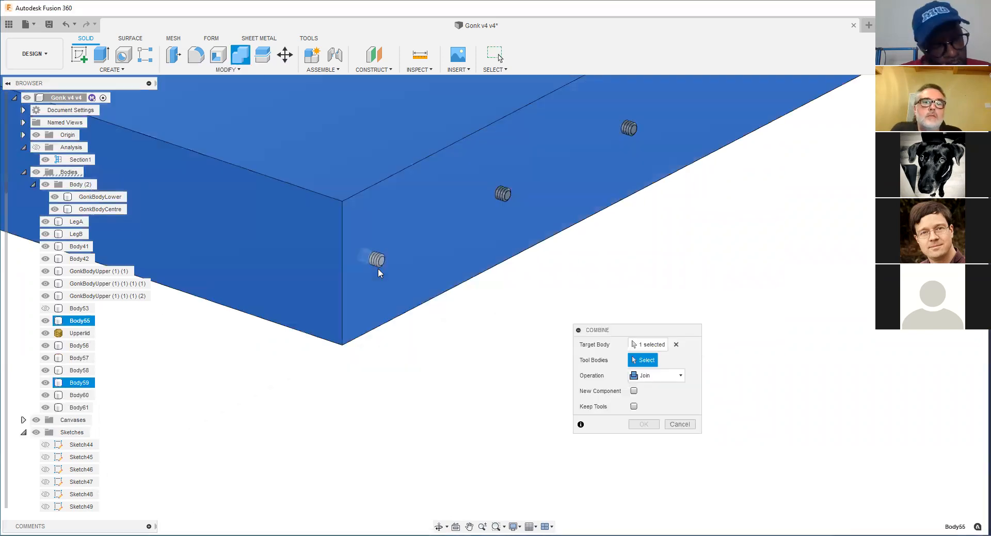
left_click(508, 199)
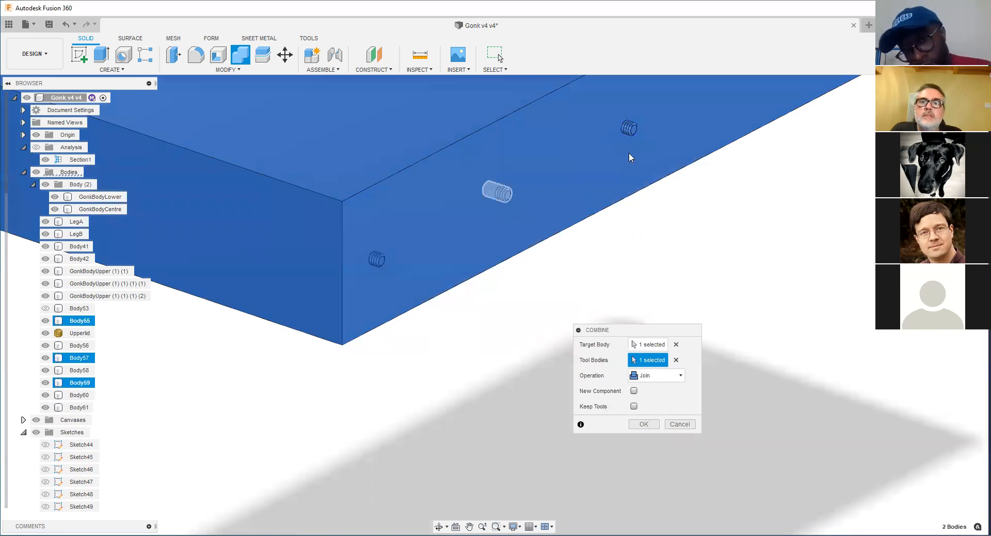
left_click(631, 132)
left_click(633, 133)
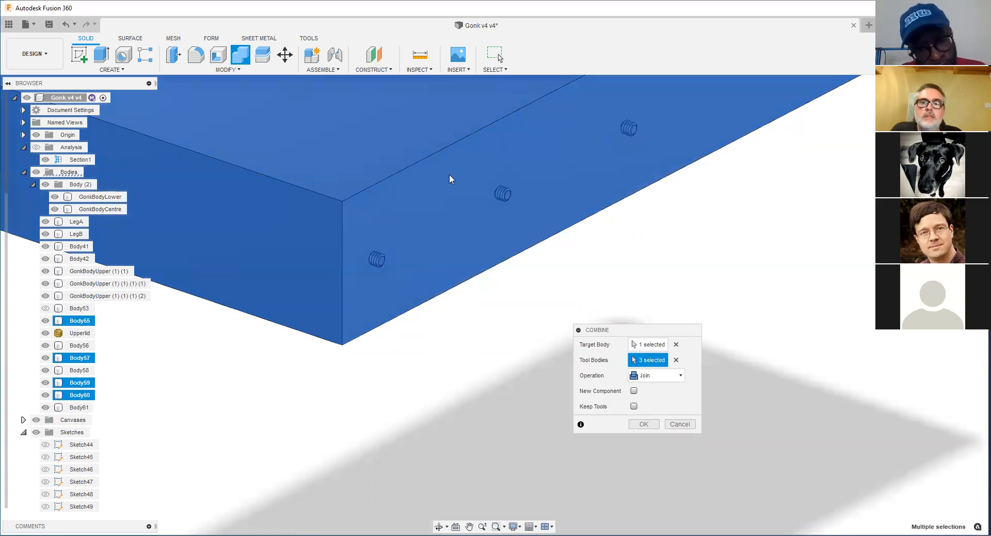
left_click(643, 377)
left_click(639, 401)
left_click(643, 424)
Step: Hide the three remaining plugs and examine the ridged sockets in the block's mating face
left_click(46, 345)
left_click(46, 358)
left_click(45, 370)
middle_click_drag(428, 268, 412, 261, "shift")
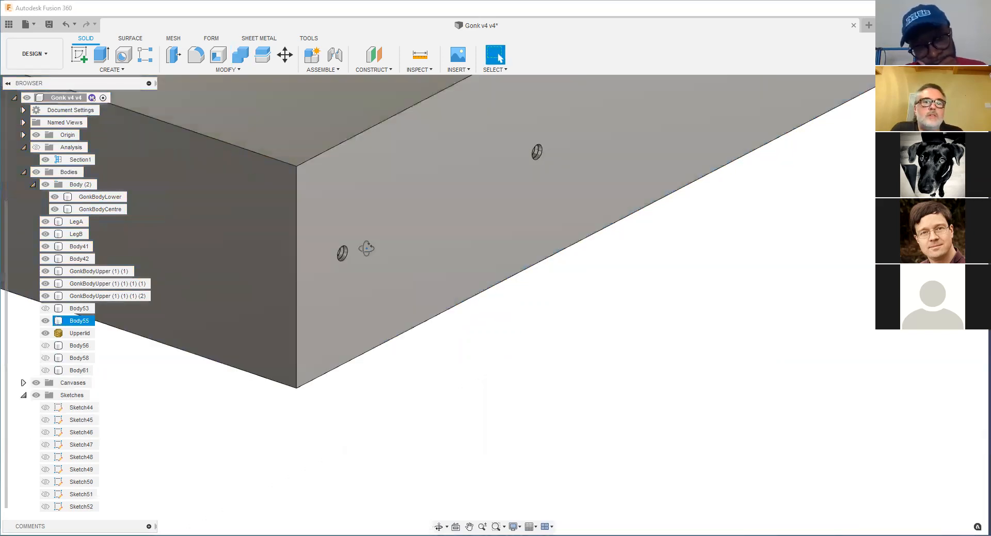
scroll(342, 253, "up", 8)
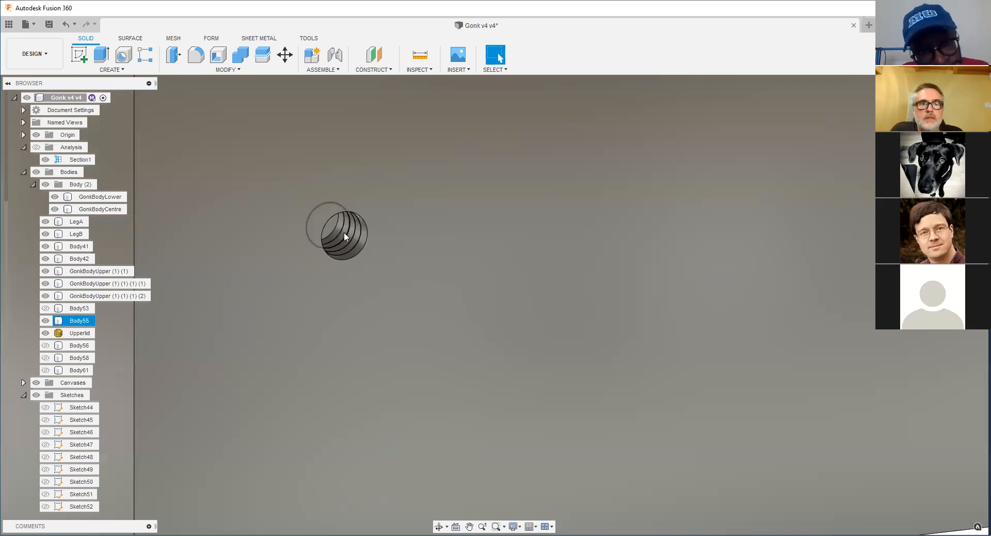
scroll(344, 231, "down", 8)
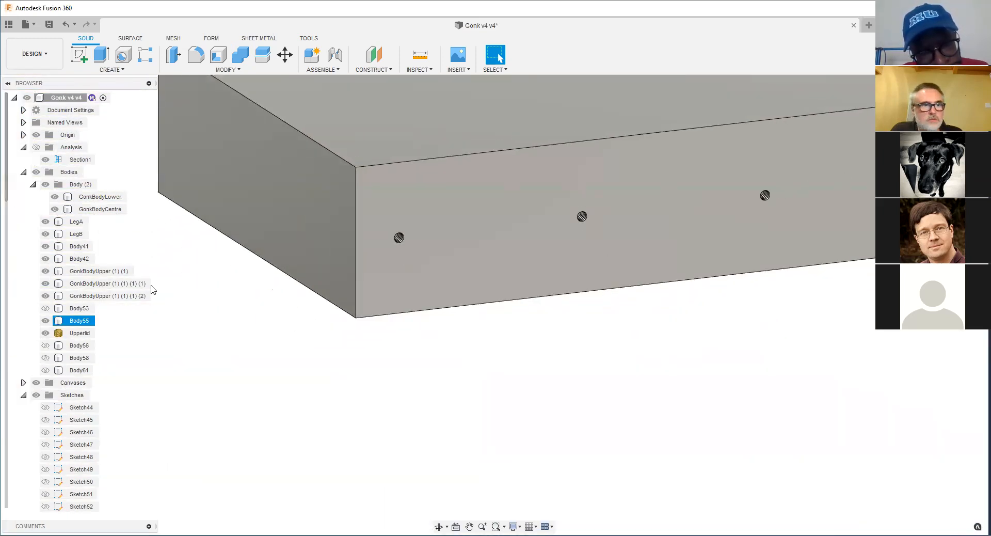
Step: Show the neighbouring block Body53 and the three remaining plugs, and hide the block that already has sockets
left_click(45, 309)
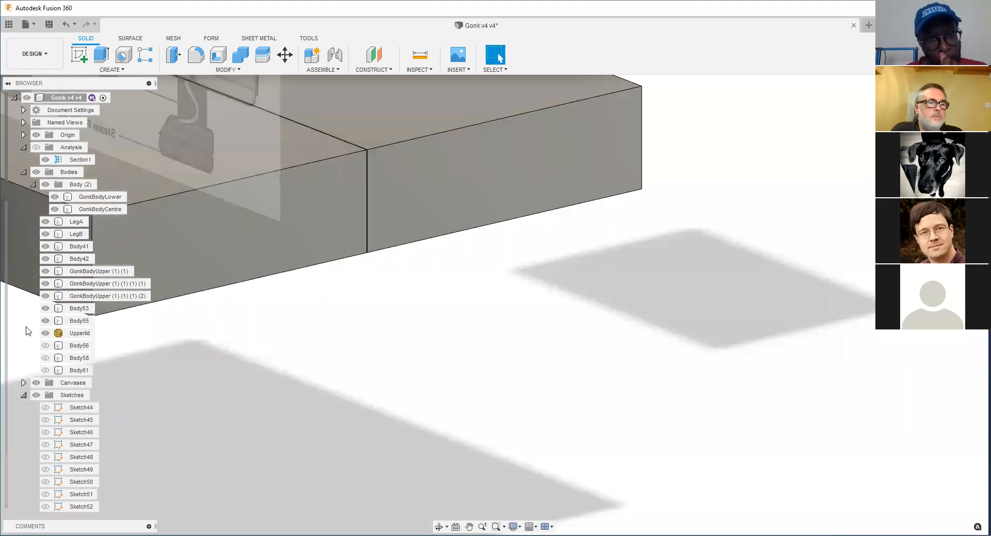
left_click(45, 321)
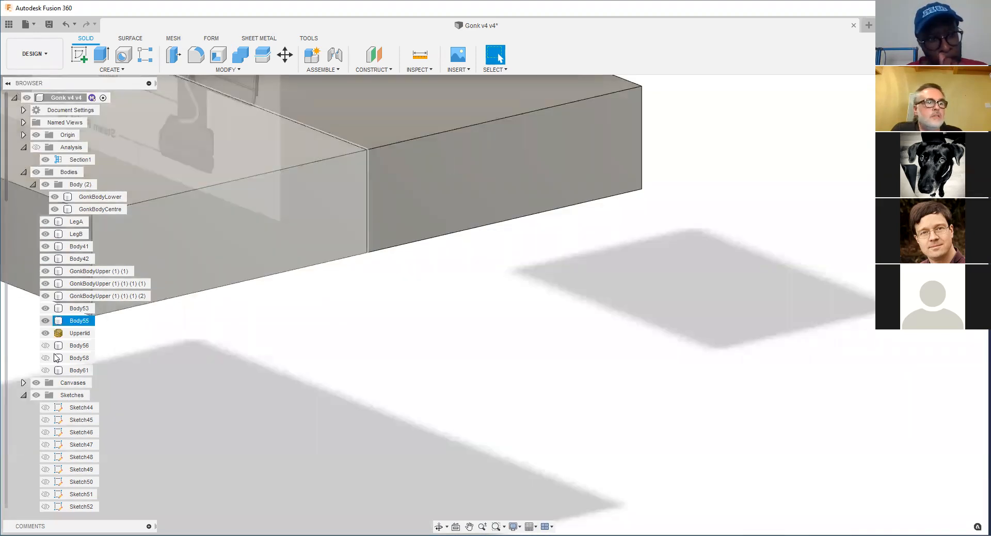
left_click(45, 345)
left_click(45, 358)
left_click(46, 370)
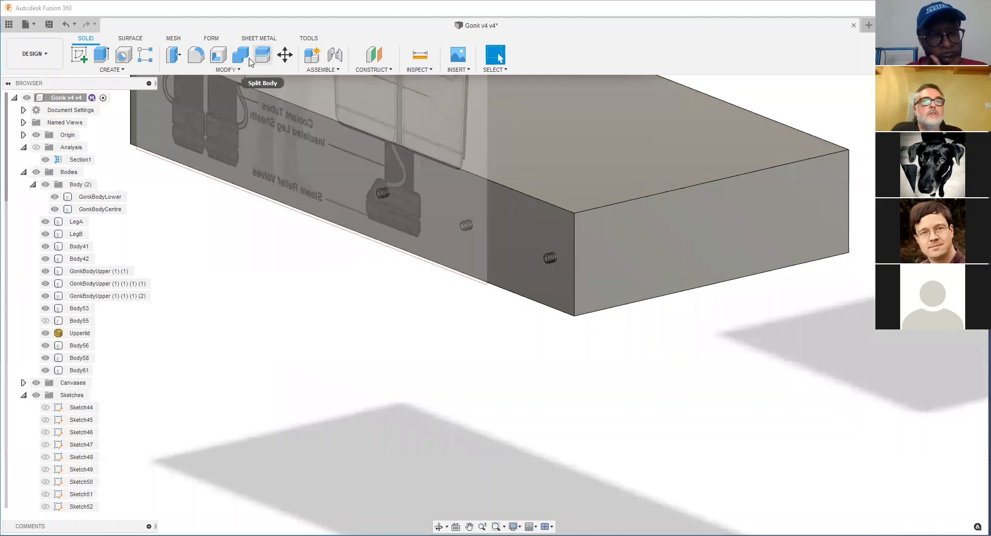
Step: Use Combine with the Cut operation to subtract the three remaining plugs from the block Body53 without keeping the tools
left_click(238, 72)
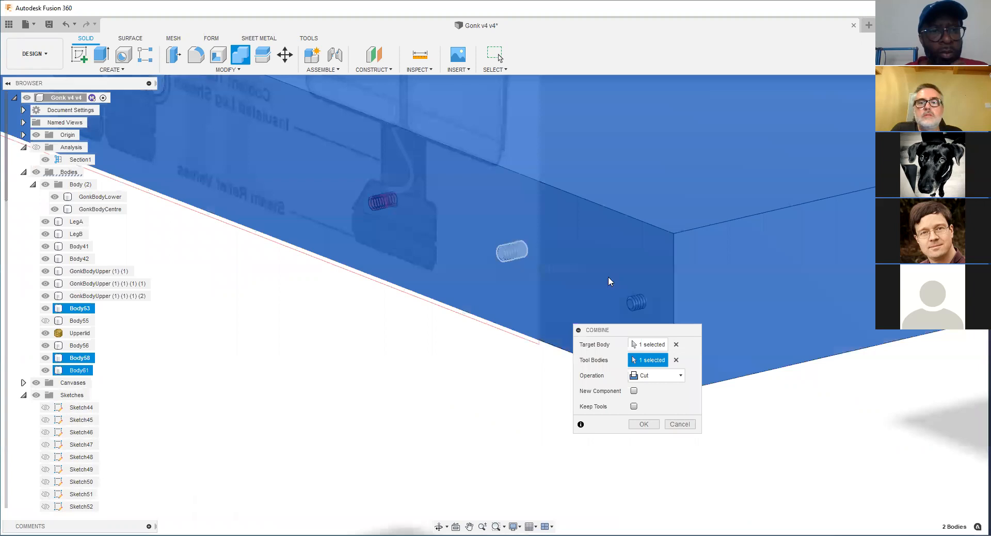
left_click(636, 302)
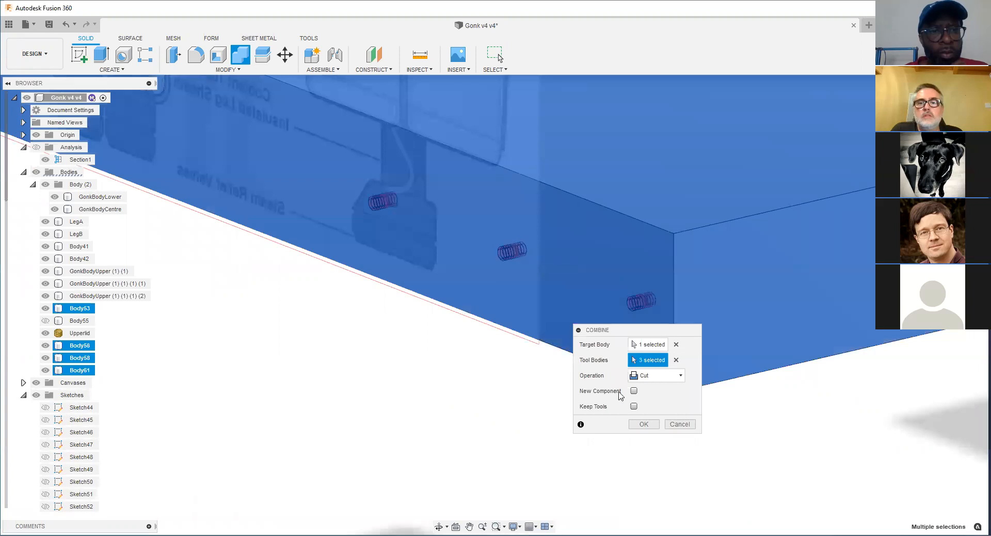
left_click(645, 424)
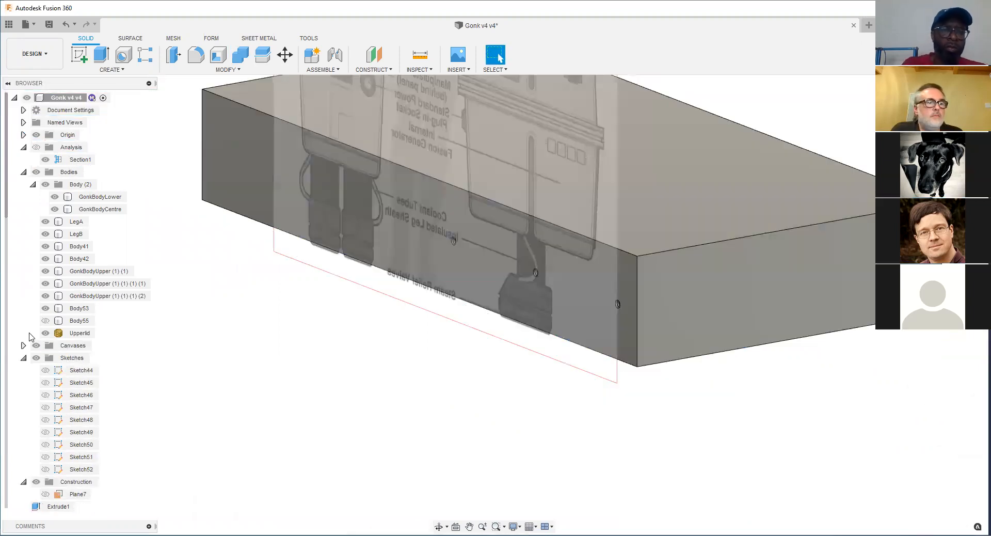
Step: Show the block Body55 again, create a section analysis through a plug socket and examine the ridged cavity across the gap
left_click(52, 320)
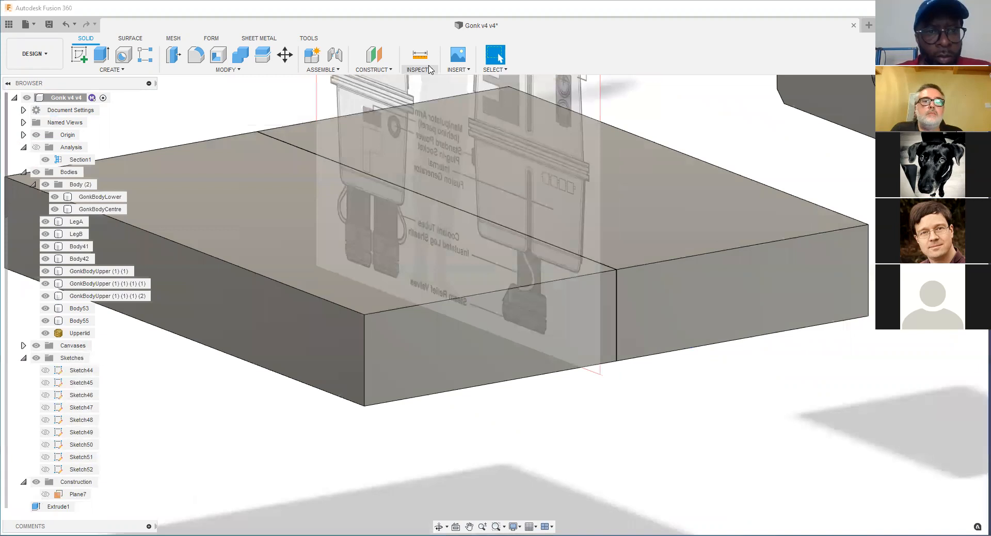
left_click(419, 69)
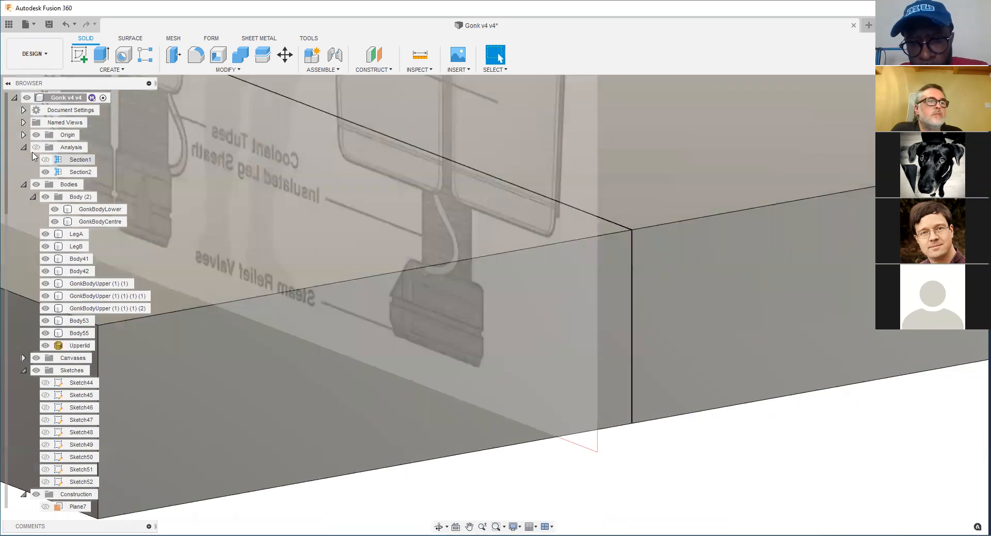
left_click(36, 147)
scroll(526, 258, "up", 5)
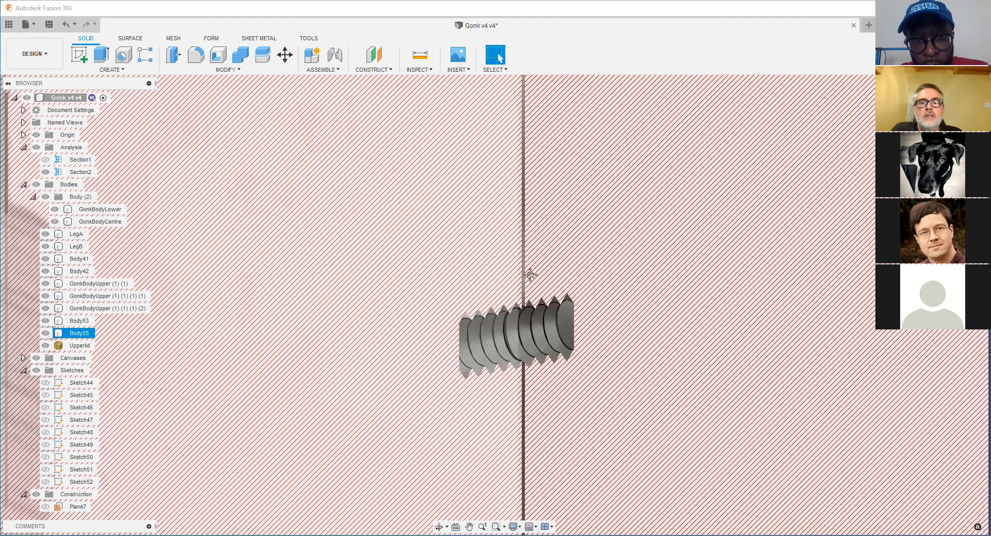
scroll(516, 231, "up", 5)
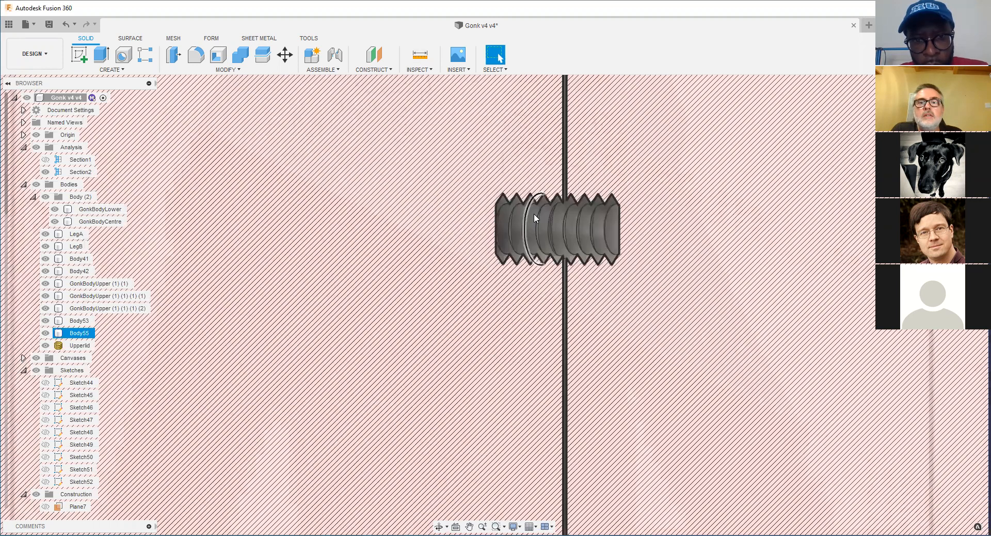
left_click(673, 231)
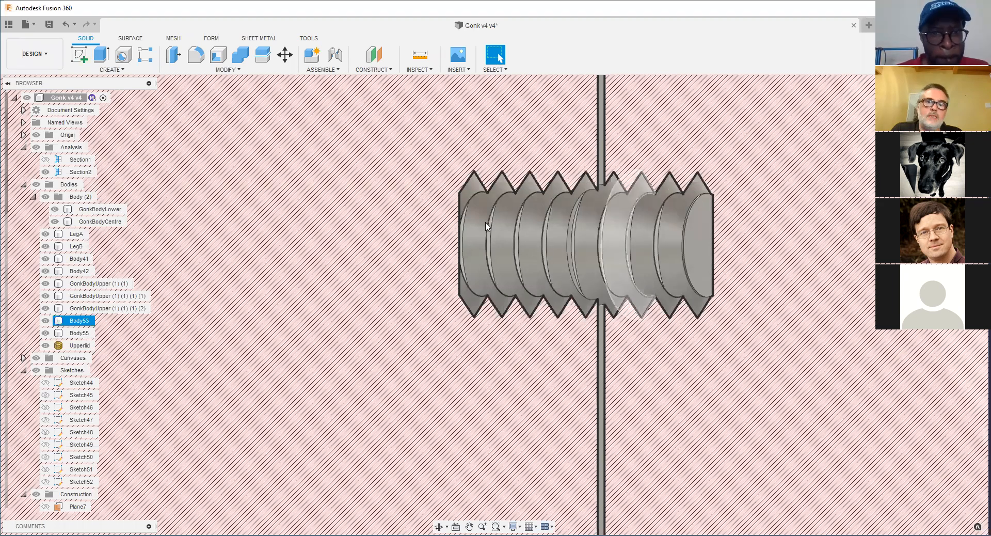
Step: Examine the ridged socket in section, first straight on and then at an angle, including where it crosses the gap between the blocks
left_click(467, 226)
left_click(694, 202)
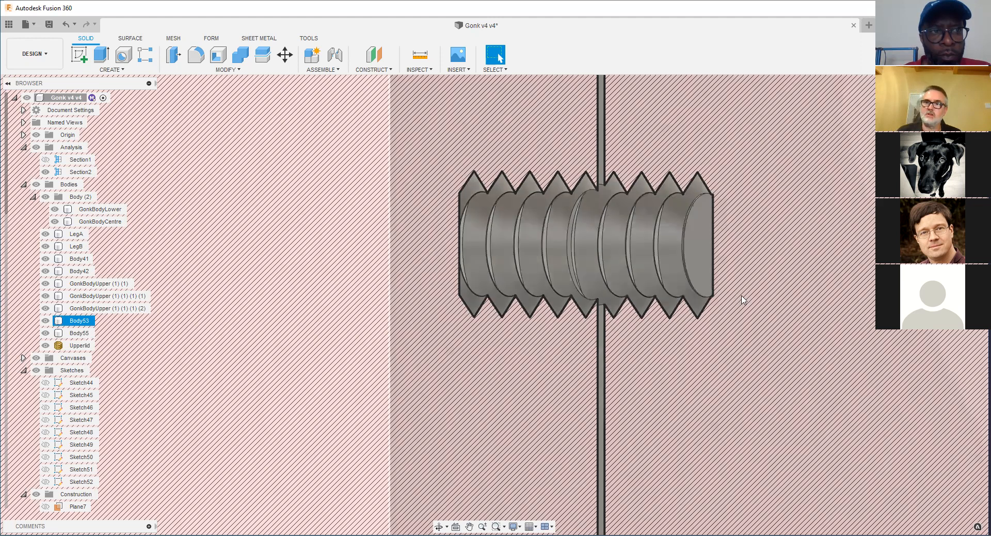
left_click(800, 323)
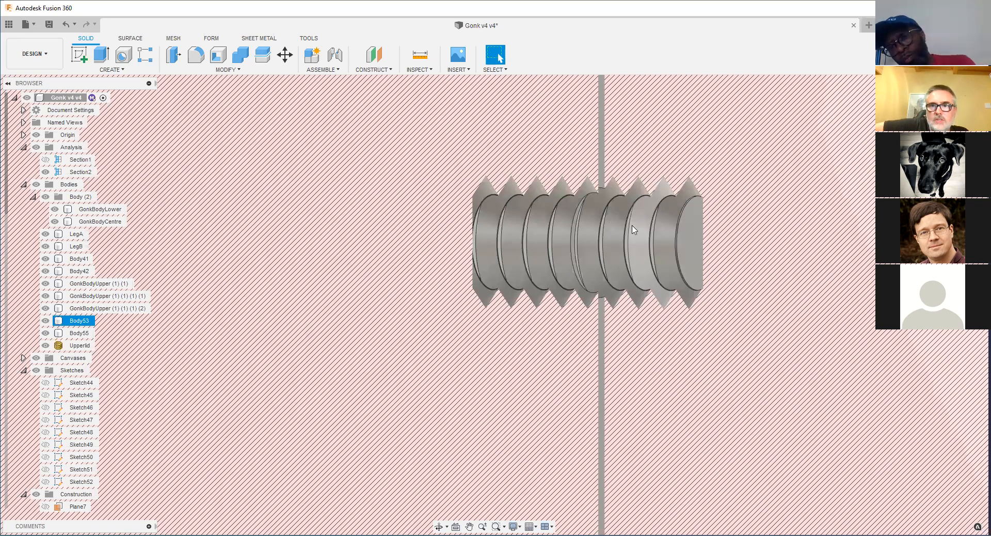
scroll(632, 228, "down", 1)
scroll(632, 229, "down", 10)
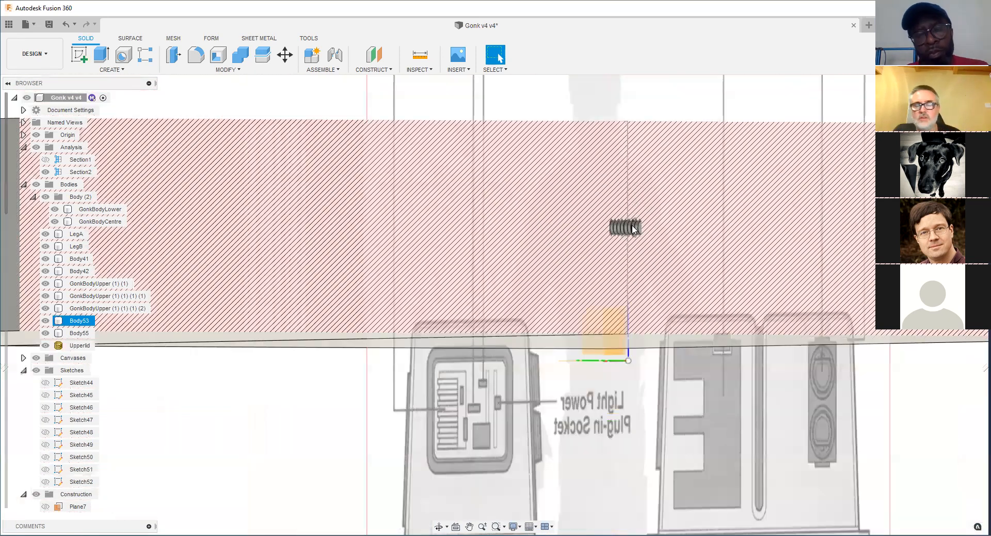
middle_click_drag(632, 224, 513, 246, "shift")
scroll(597, 248, "up", 3)
scroll(596, 250, "down", 6)
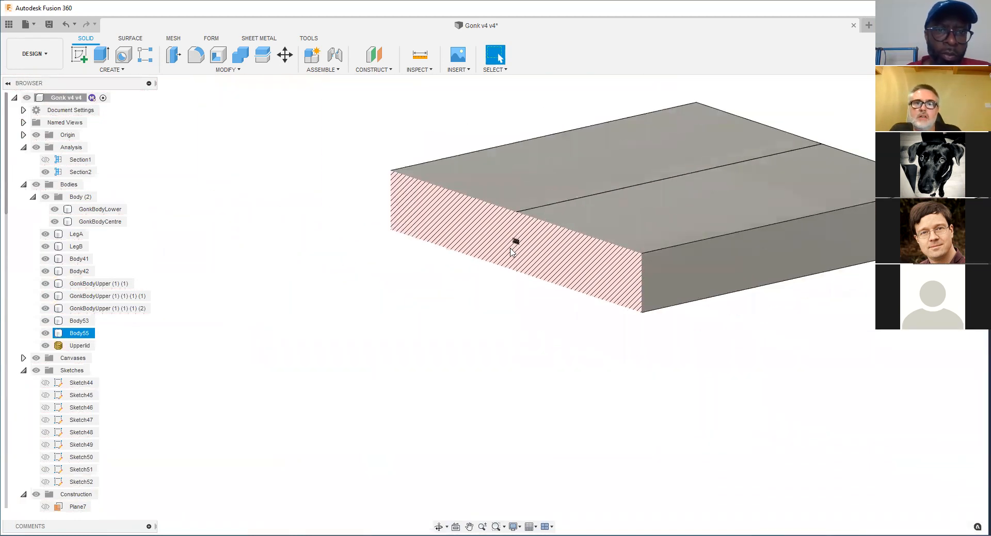
scroll(518, 233, "up", 3)
scroll(513, 346, "up", 3)
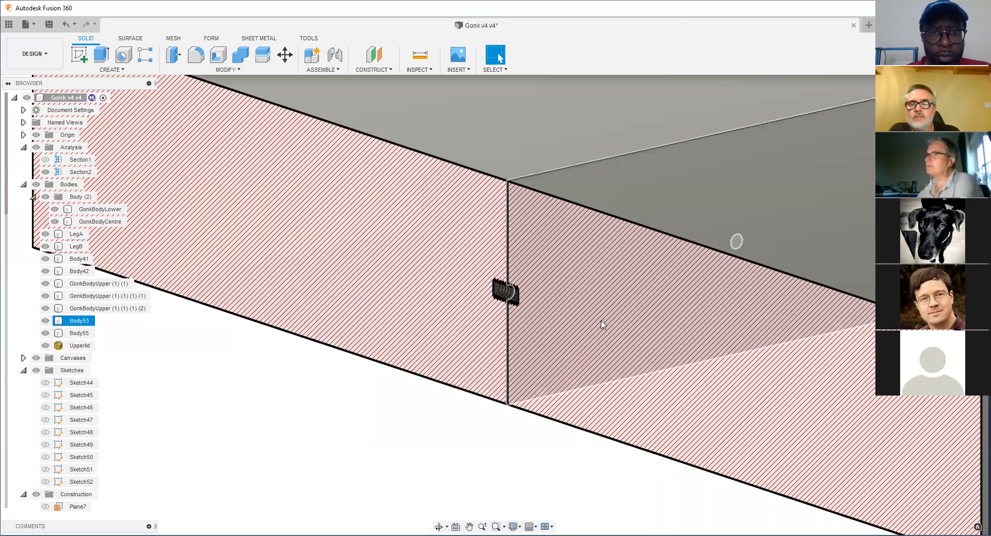
Step: Examine the socket's ridge profile and end faces up close, then view the sectioned joint across both blocks
scroll(503, 320, "up", 6)
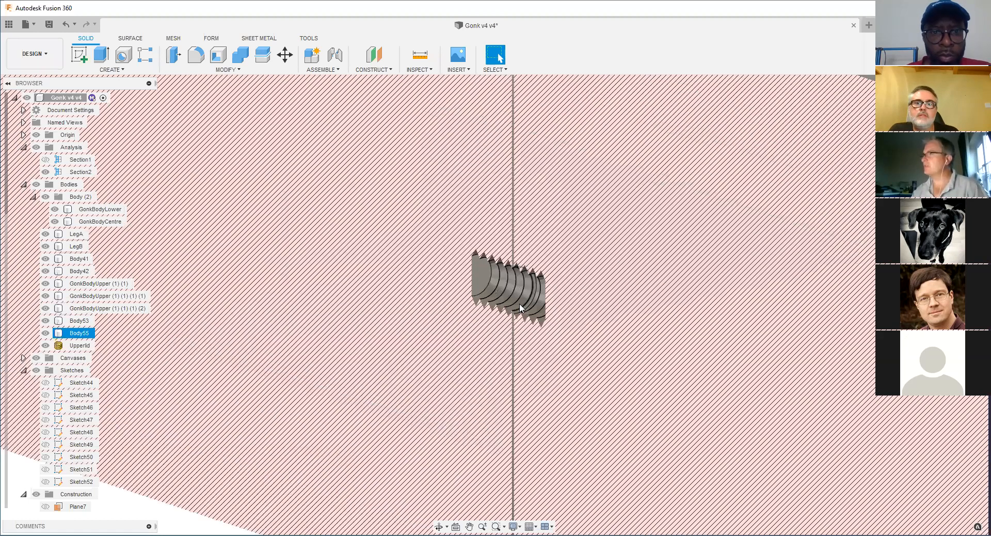
scroll(506, 302, "up", 4)
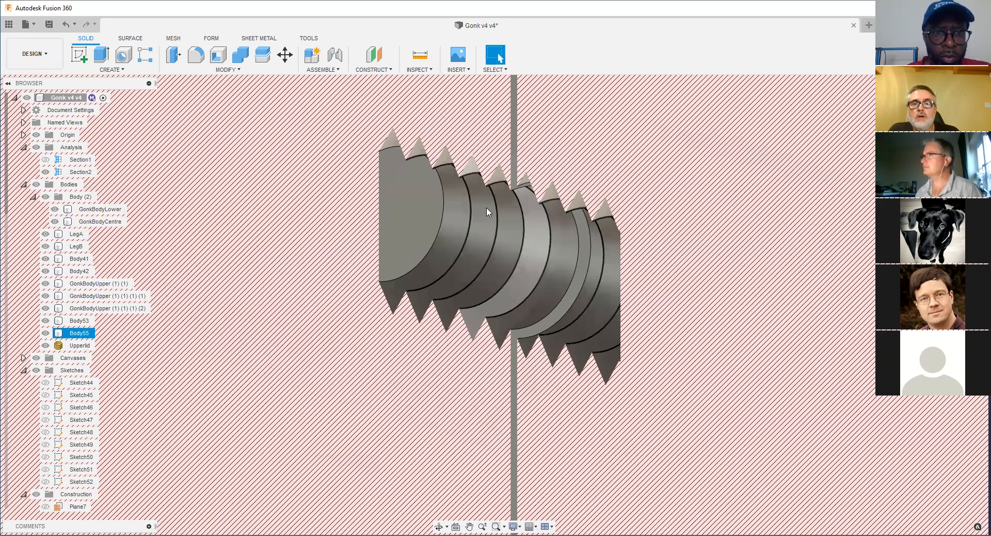
scroll(488, 210, "up", 2)
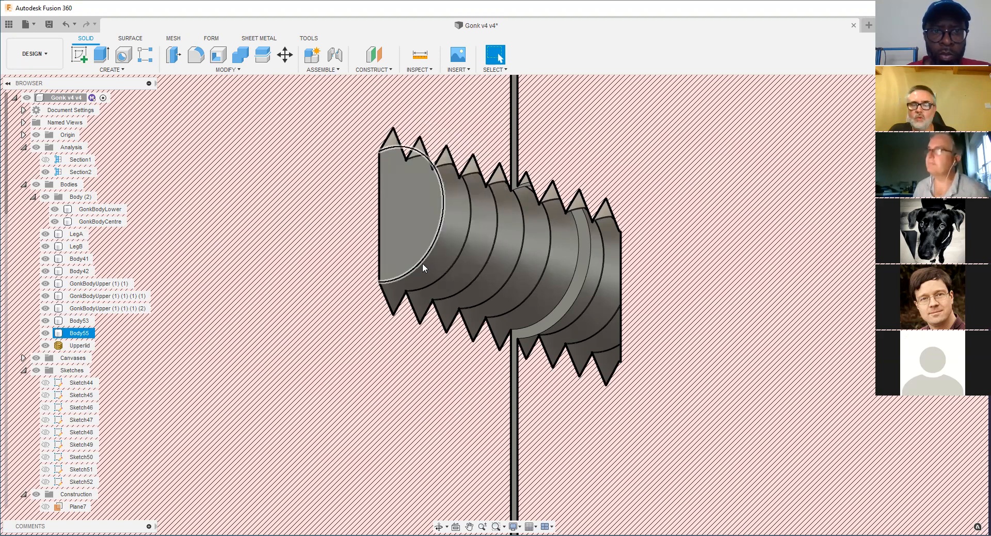
left_click(568, 307)
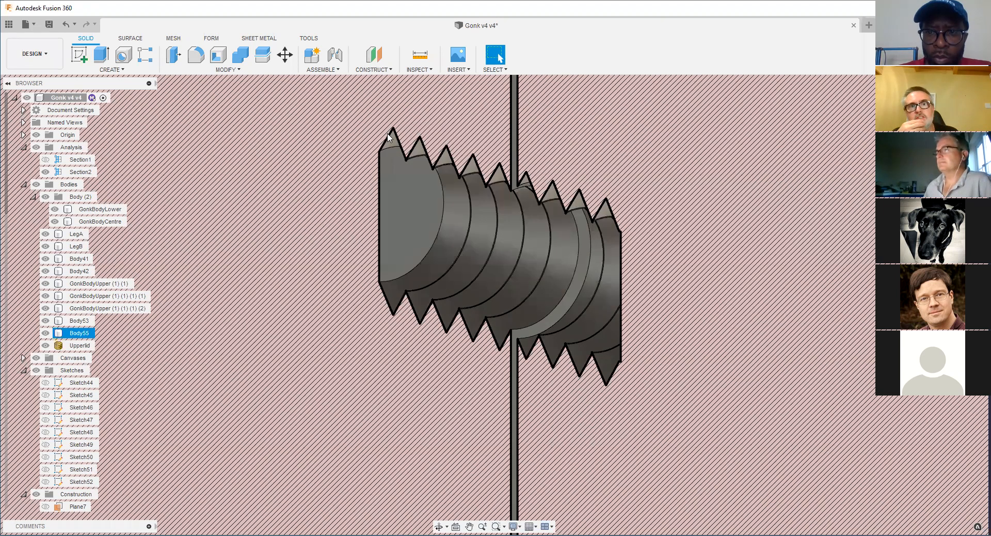
left_click(393, 142)
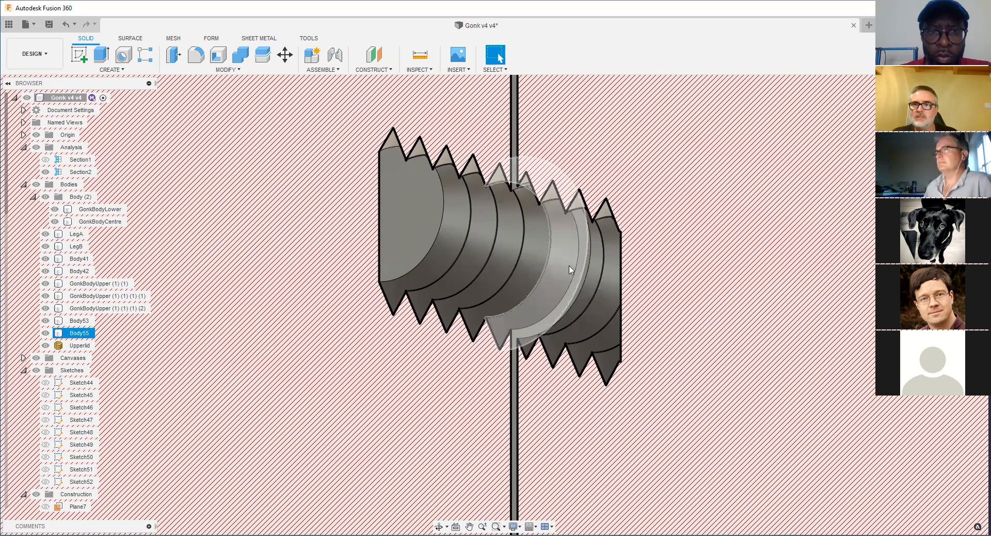
left_click(646, 288)
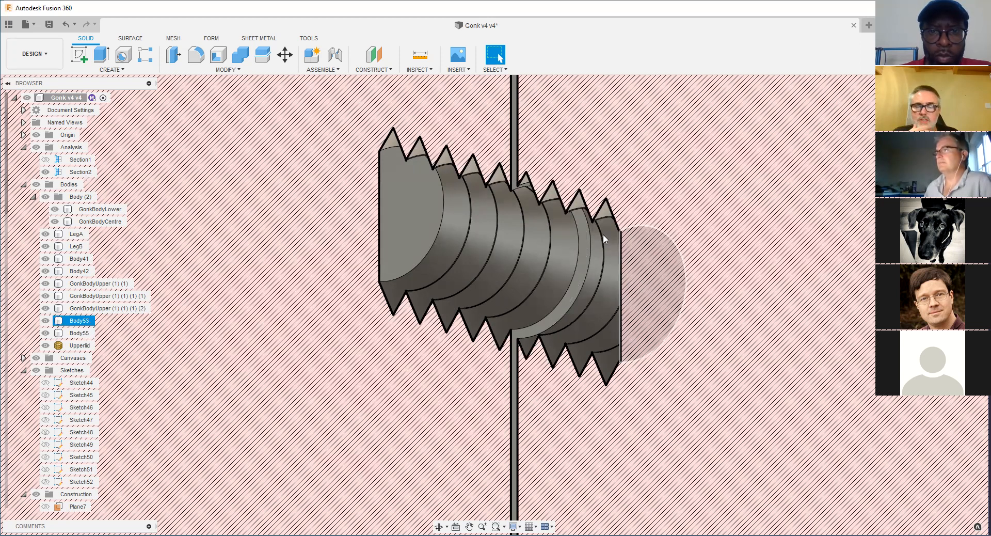
left_click(843, 388)
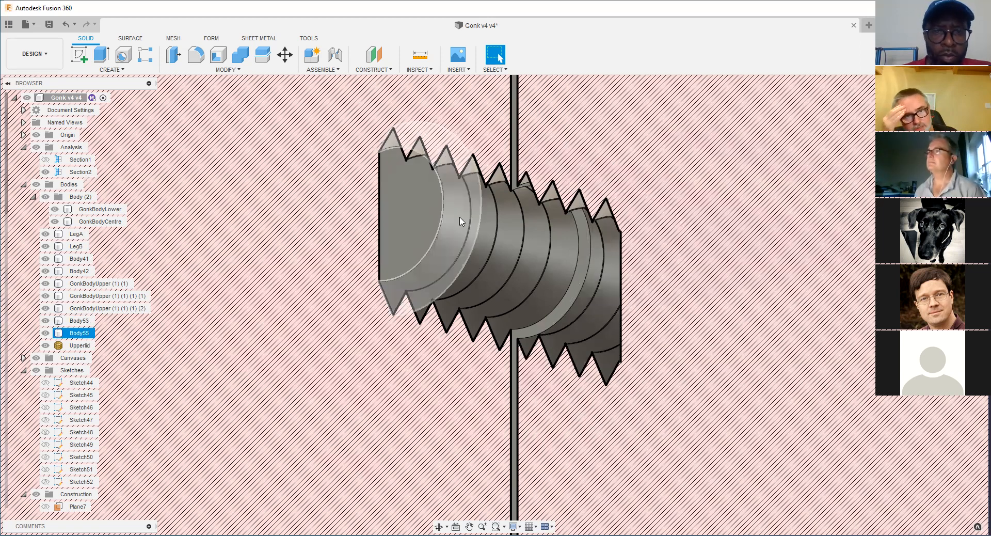
scroll(537, 253, "down", 4)
scroll(537, 252, "down", 5)
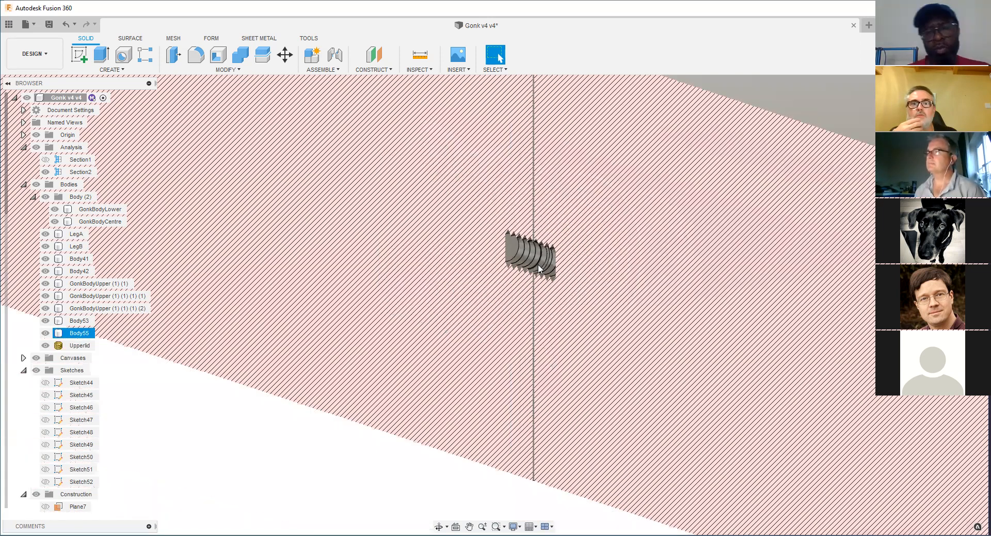
scroll(544, 281, "up", 8)
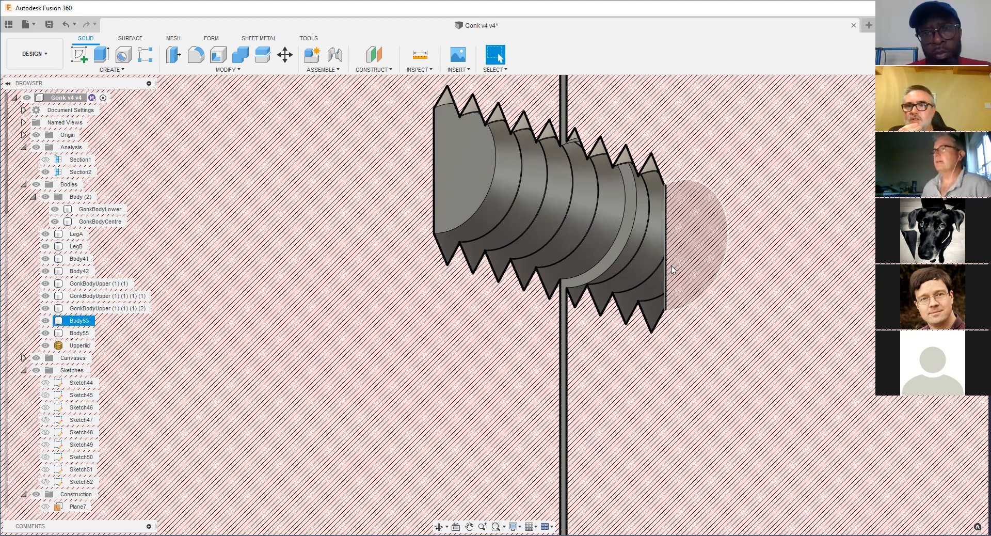
scroll(515, 270, "down", 2)
scroll(515, 270, "down", 5)
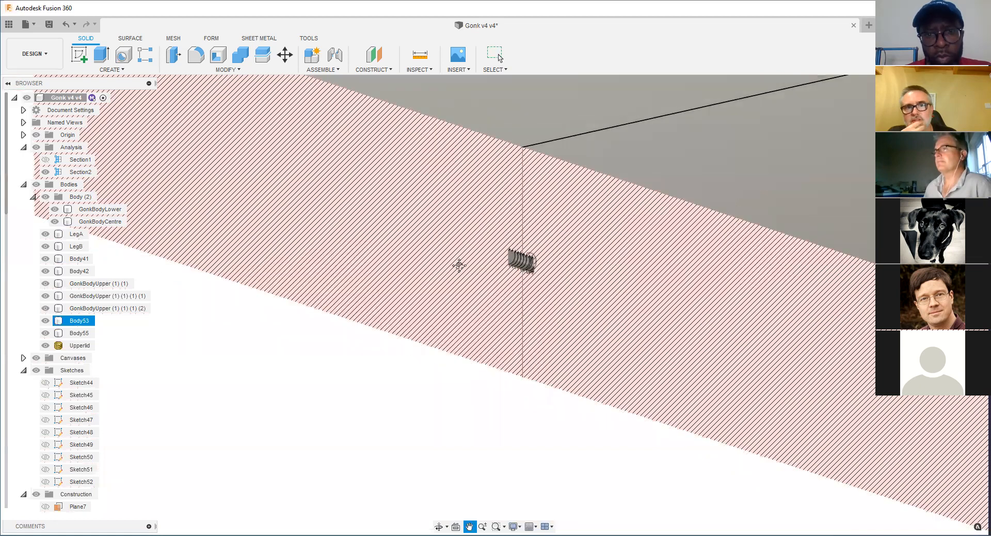
scroll(458, 263, "down", 3)
middle_click_drag(457, 262, 531, 375)
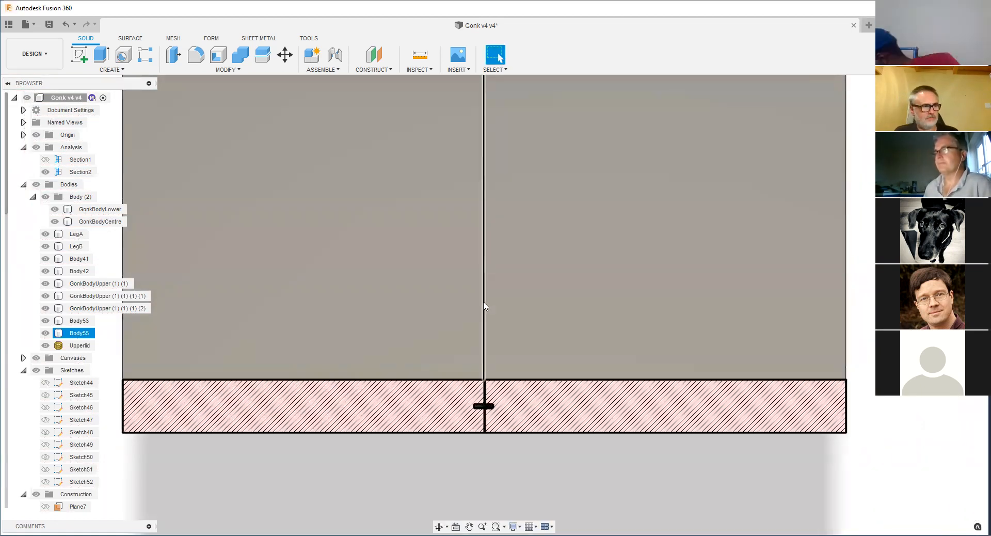
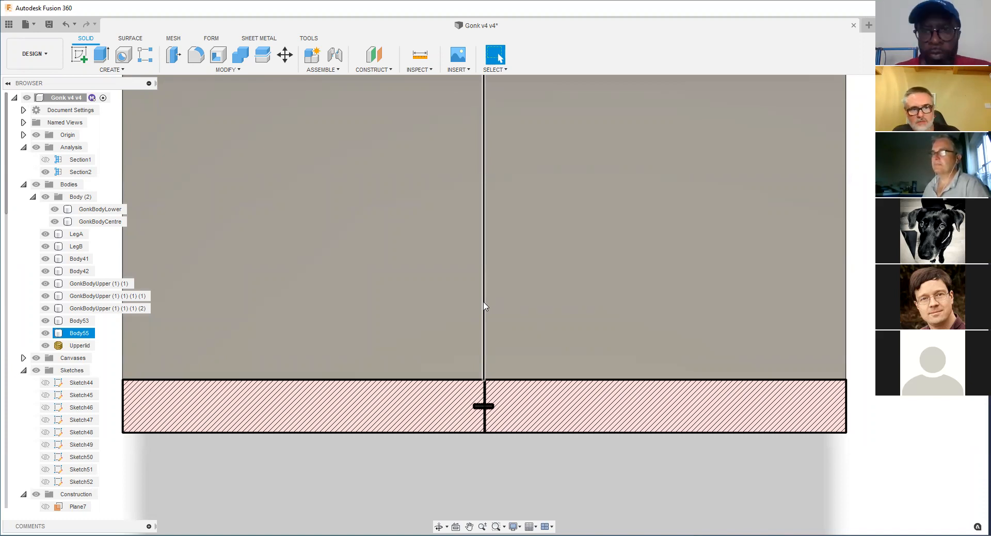
Step: Hide the blocks Body53 and Body55 and turn off the display of the section analyses
left_click(46, 321)
scroll(487, 328, "down", 10)
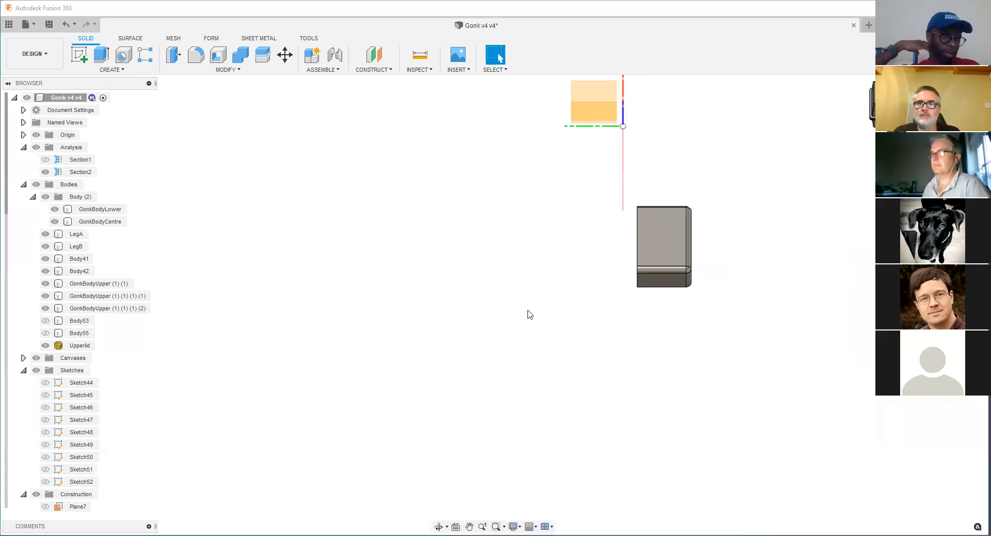
middle_click_drag(526, 299, 428, 298)
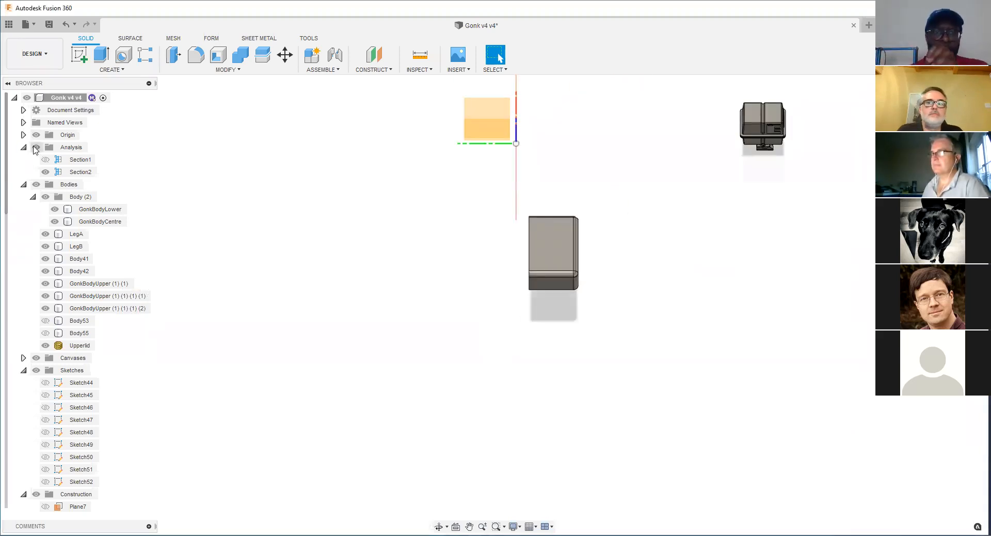
left_click(36, 148)
Step: Examine the complete Gonk droid model from several angles and compare it with the front view of the blueprint canvas
middle_click_drag(752, 169, 588, 174, "shift")
scroll(659, 218, "up", 5)
left_click(659, 217)
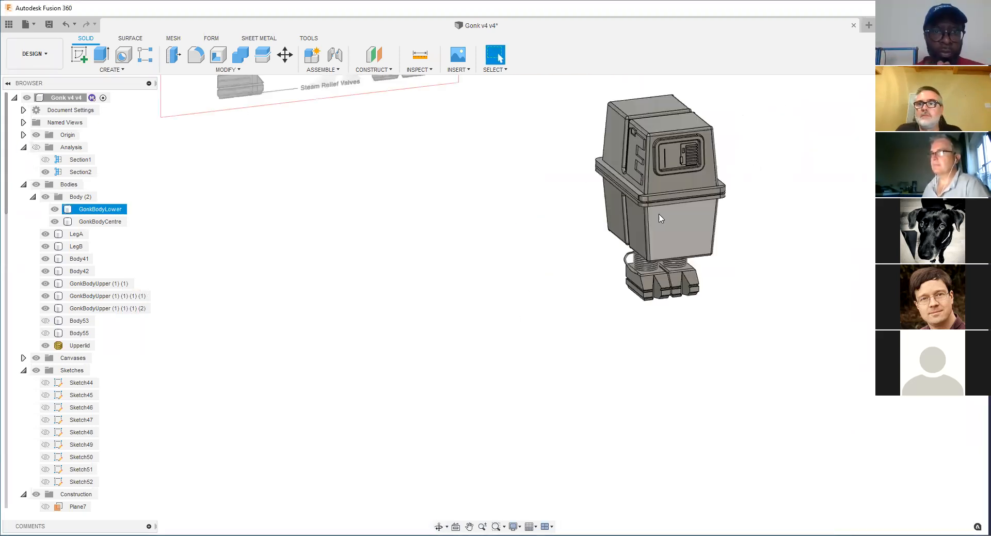
middle_click_drag(659, 218, 571, 268)
scroll(557, 261, "up", 4)
mouse_move(494, 242)
middle_mouse_down("shift")
mouse_move(555, 205)
mouse_move(540, 200)
mouse_move(484, 231)
middle_mouse_up("shift")
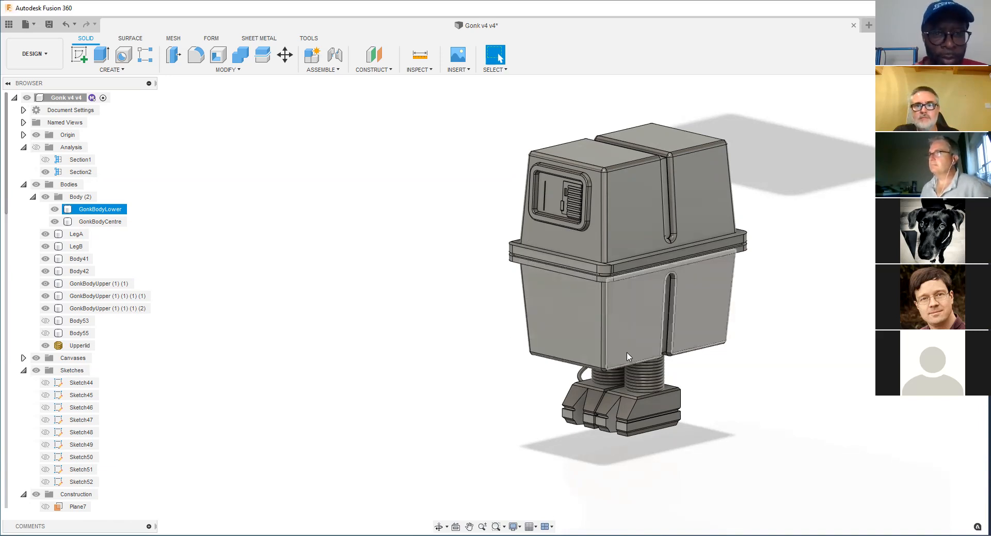
left_click(365, 214)
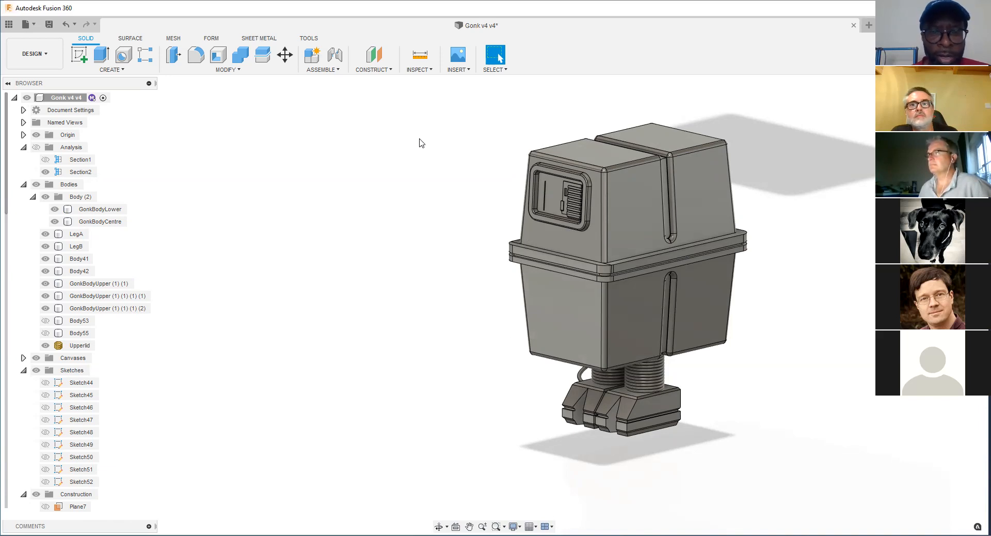
scroll(416, 259, "down", 3)
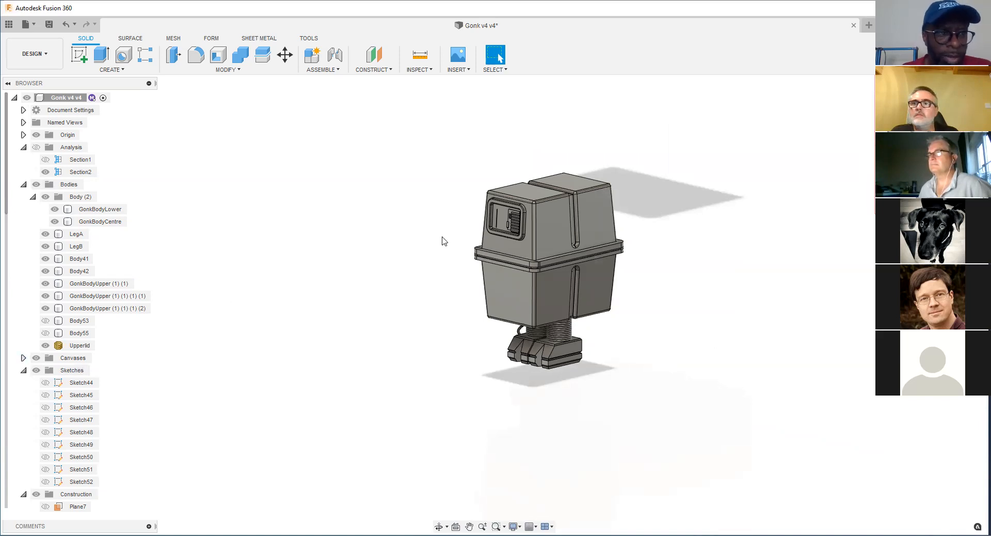
middle_click_drag(491, 133, 365, 135)
scroll(364, 134, "down", 3)
middle_click_drag(539, 172, 563, 174, "shift")
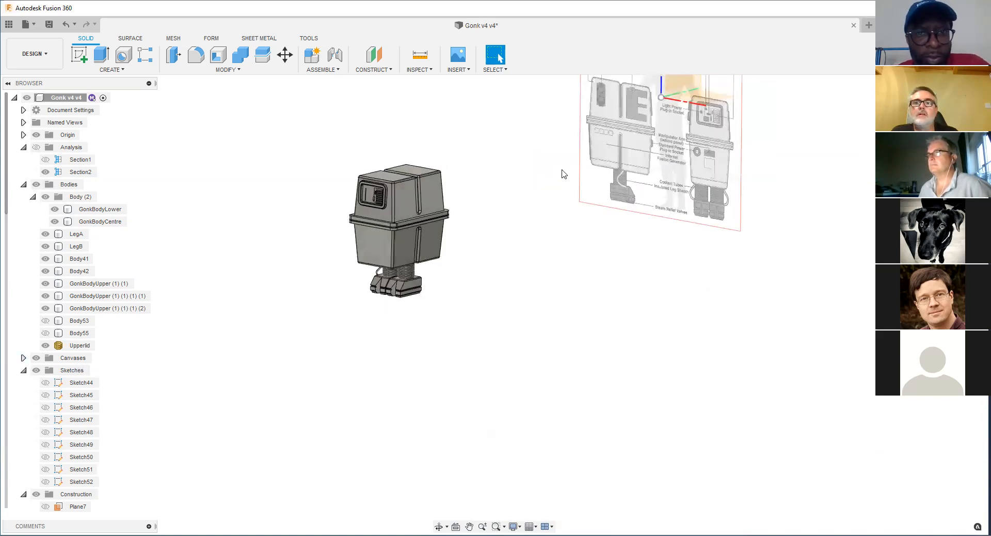
scroll(319, 221, "up", 3)
middle_click_drag(319, 221, 405, 315)
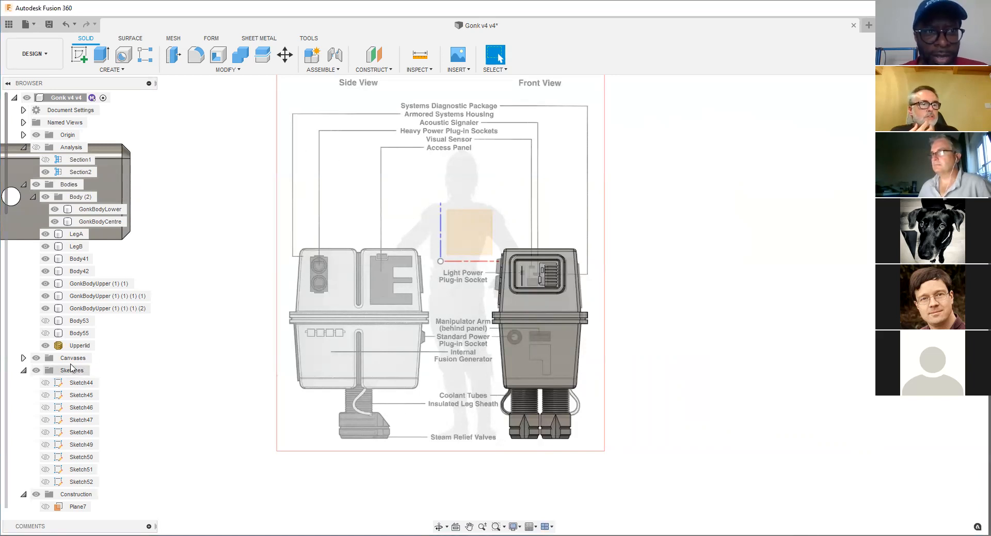
Step: Calibrate the GONK blueprint canvas by setting the human figure's head-to-foot distance to 1750 mm
left_click(23, 357)
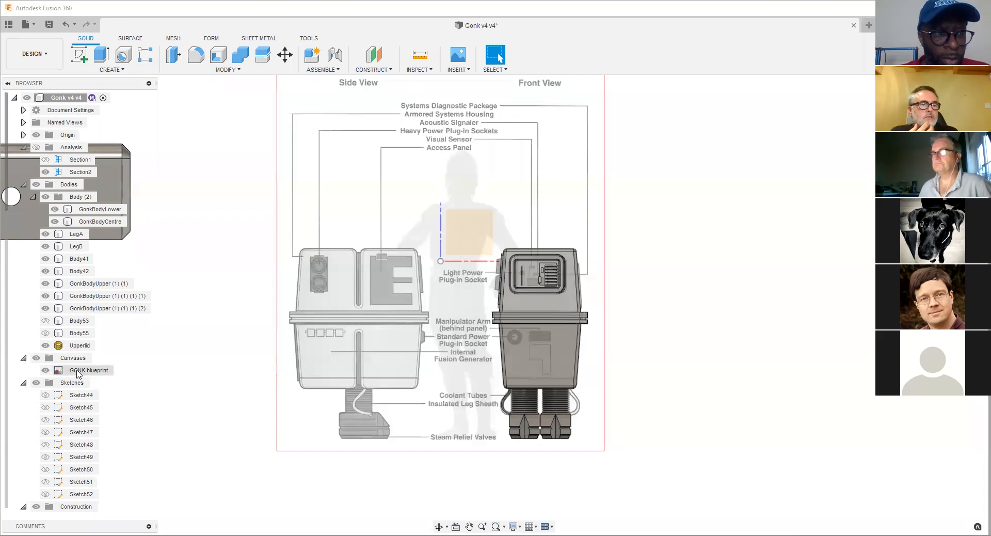
left_click(80, 370)
right_click(79, 371)
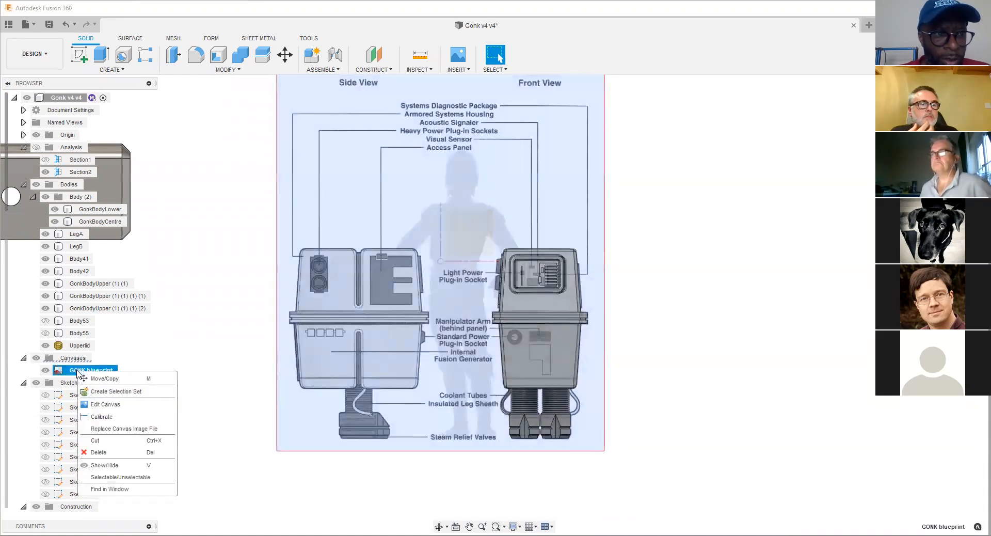
left_click(101, 416)
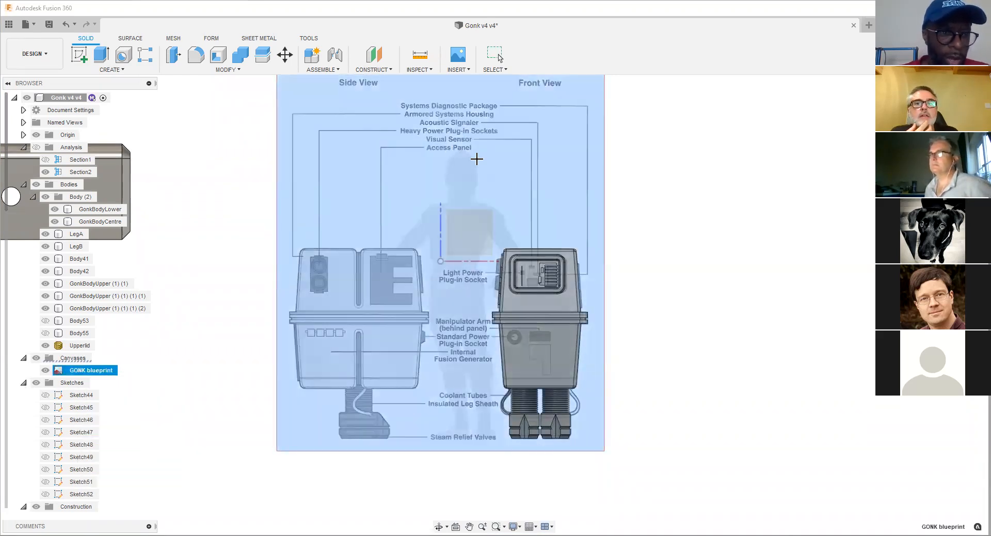
scroll(458, 141, "up", 5)
left_click(459, 140)
scroll(484, 331, "down", 6)
scroll(490, 407, "up", 6)
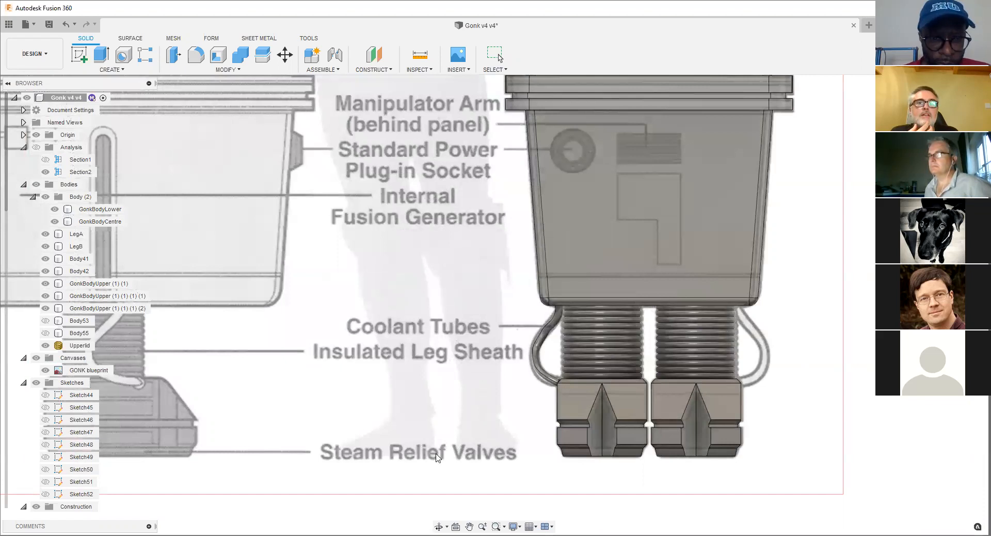
left_click(436, 454)
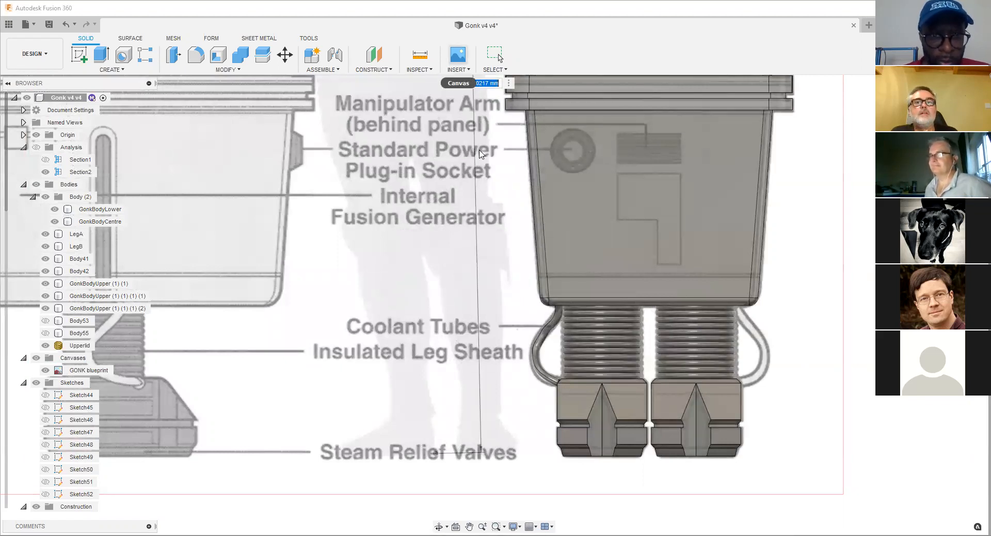
type("1")
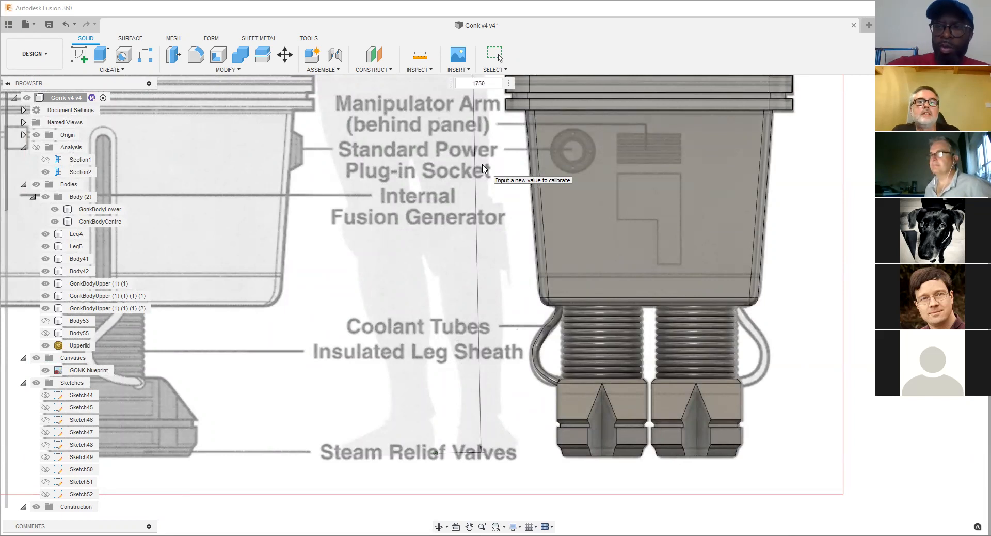
type("750")
key("Return")
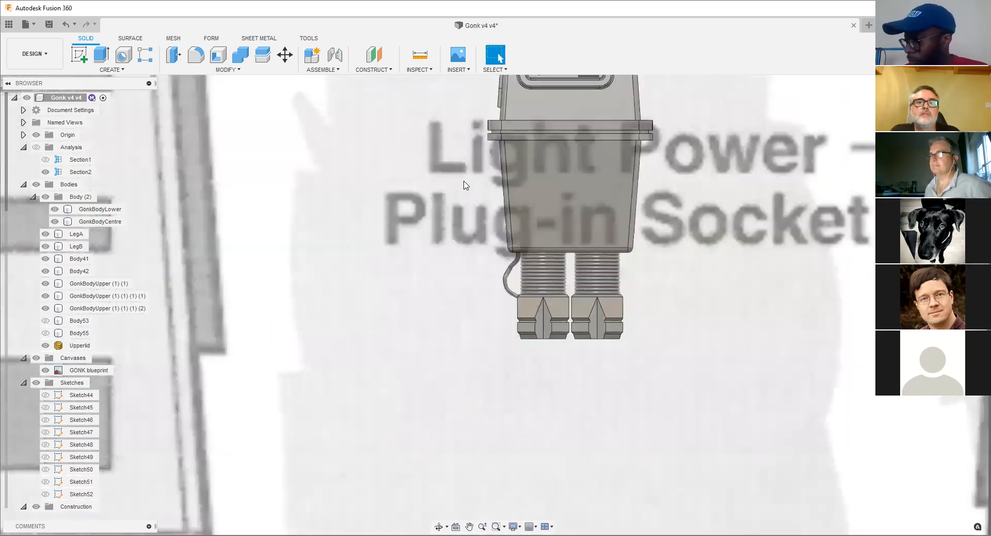
Step: Check the human figure's height on the rescaled canvas with a temporary sketch line from head to feet
scroll(492, 214, "down", 8)
middle_click_drag(421, 305, 479, 277)
key("l")
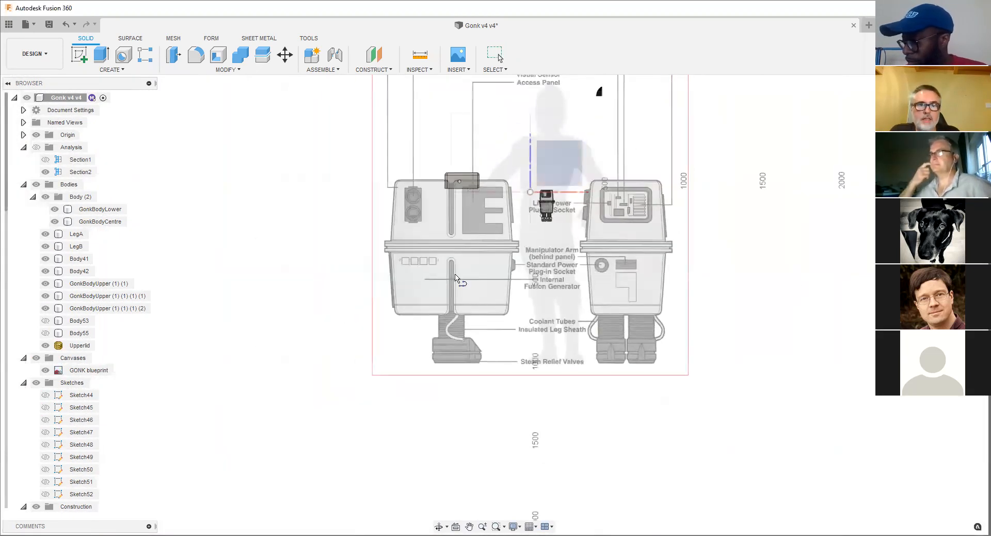
left_click(488, 345)
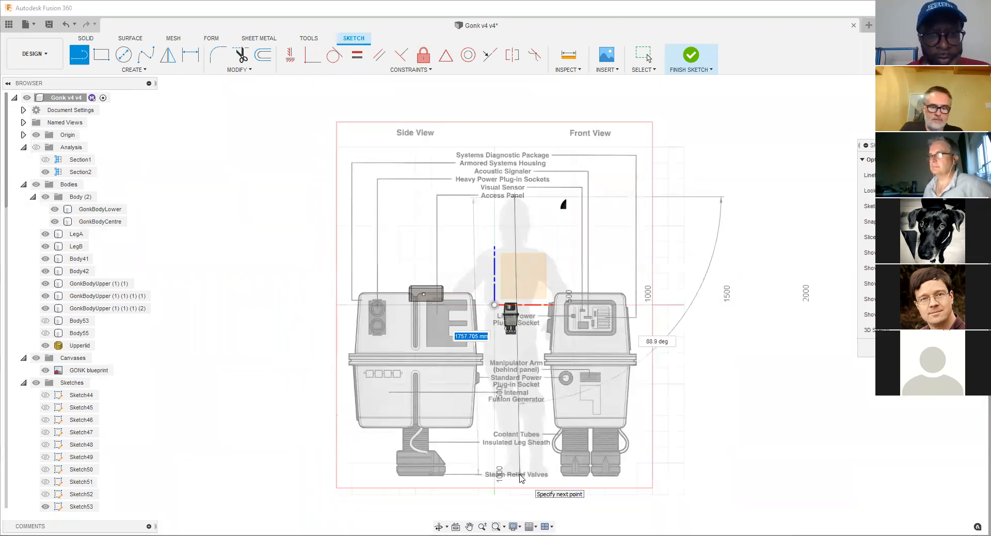
key("Escape")
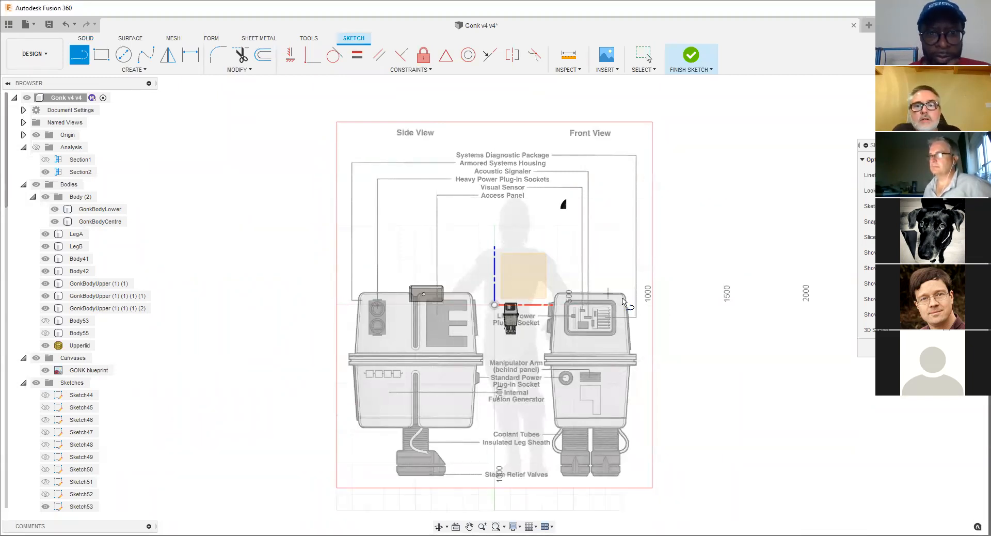
Step: Sketch a vertical line about 1163 mm long from the top of the blueprint's front-view Gonk to its feet
scroll(623, 301, "up", 3)
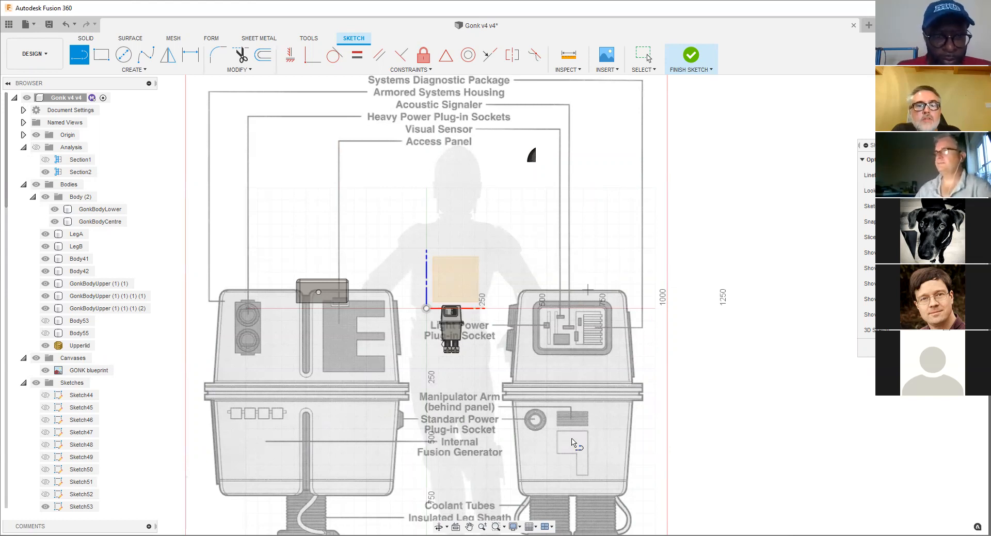
scroll(571, 442, "down", 2)
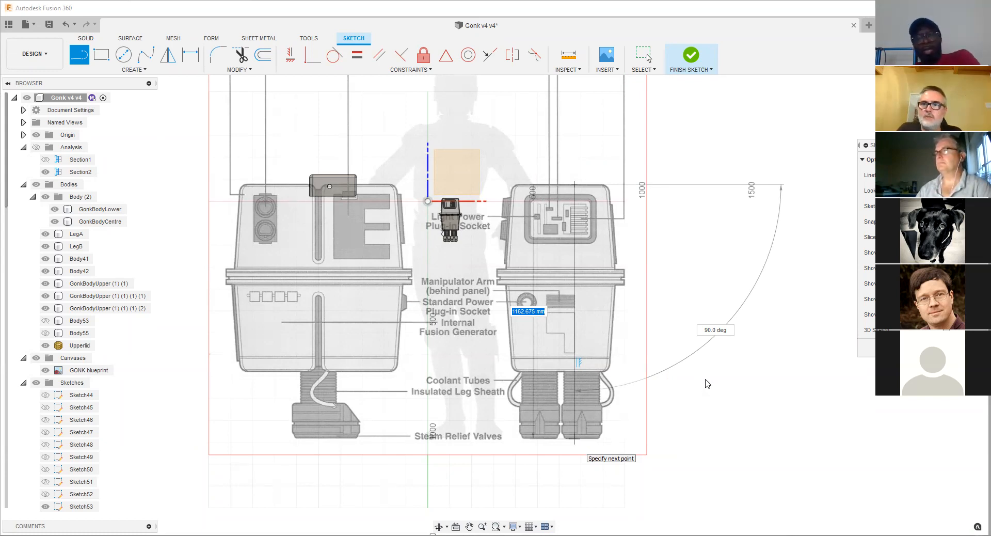
key("Escape")
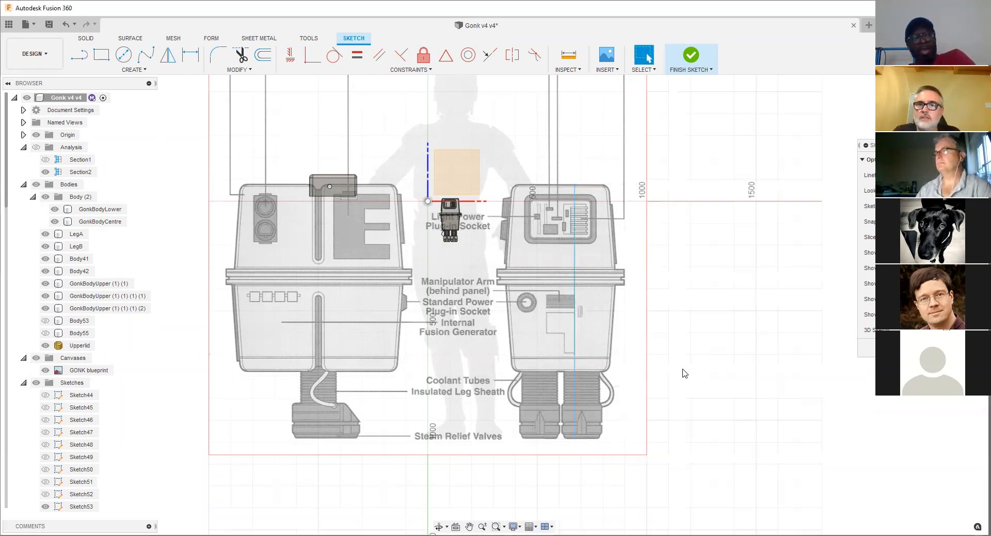
Step: Change the document's active units to feet
left_click(23, 110)
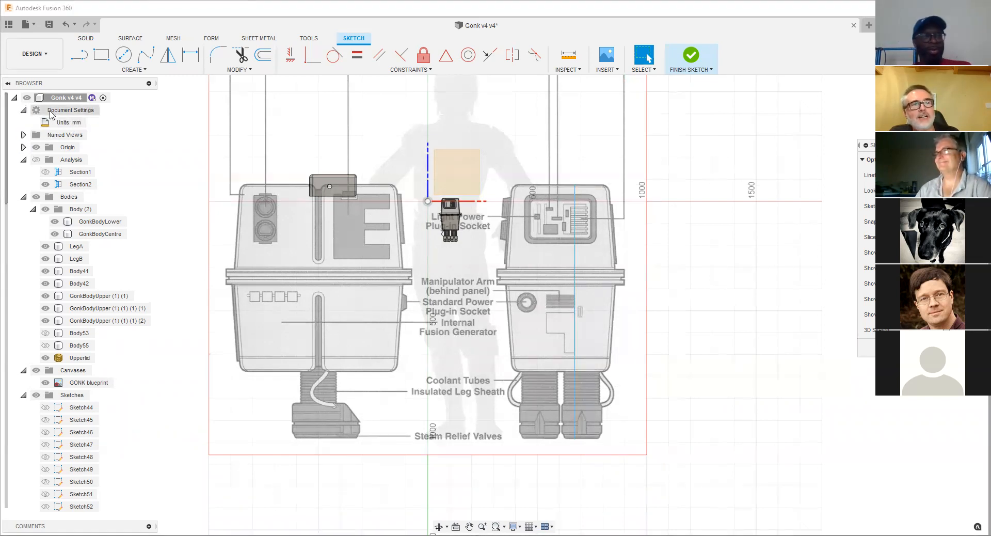
left_click(58, 111)
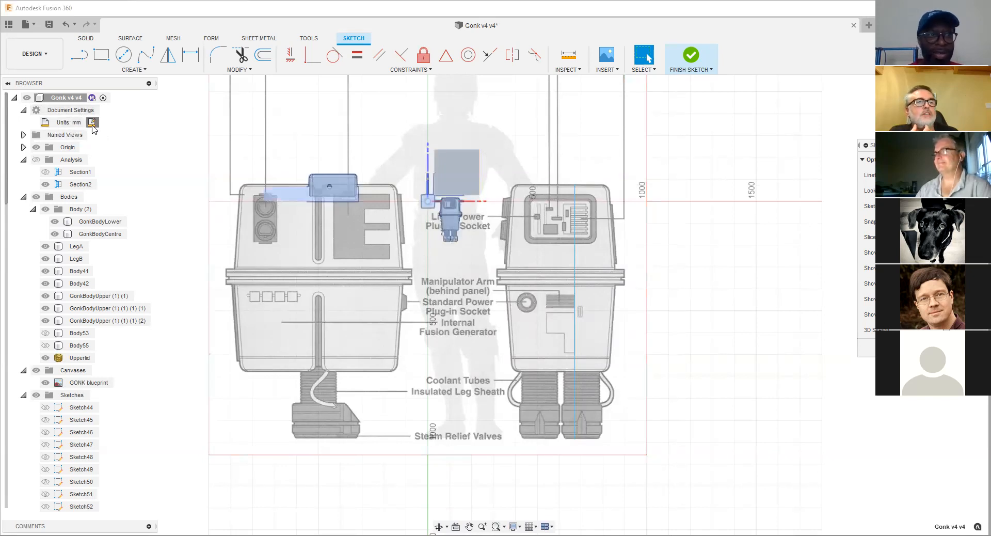
left_click(92, 122)
left_click(653, 344)
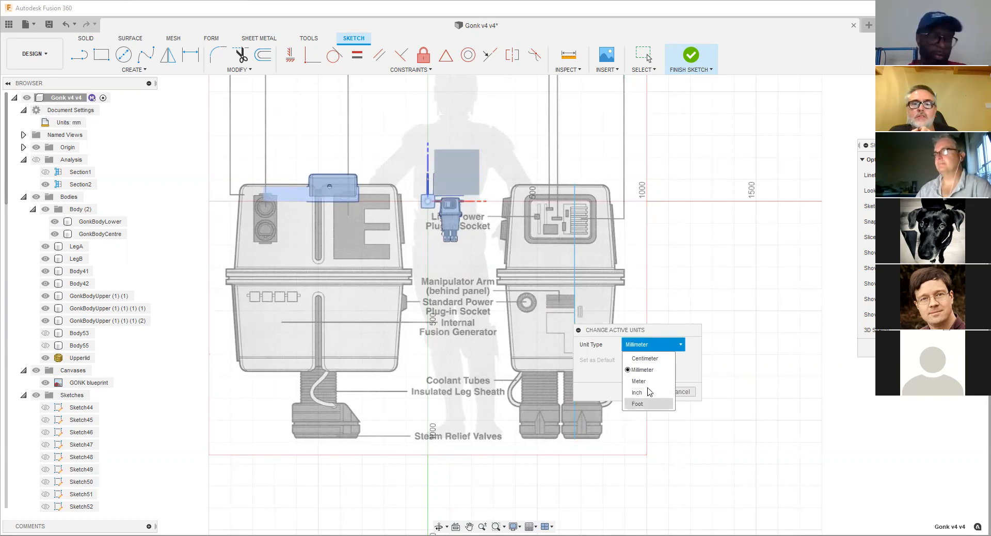
Step: Measure the length of the vertical sketch line on the blueprint's front-view Gonk
left_click(569, 50)
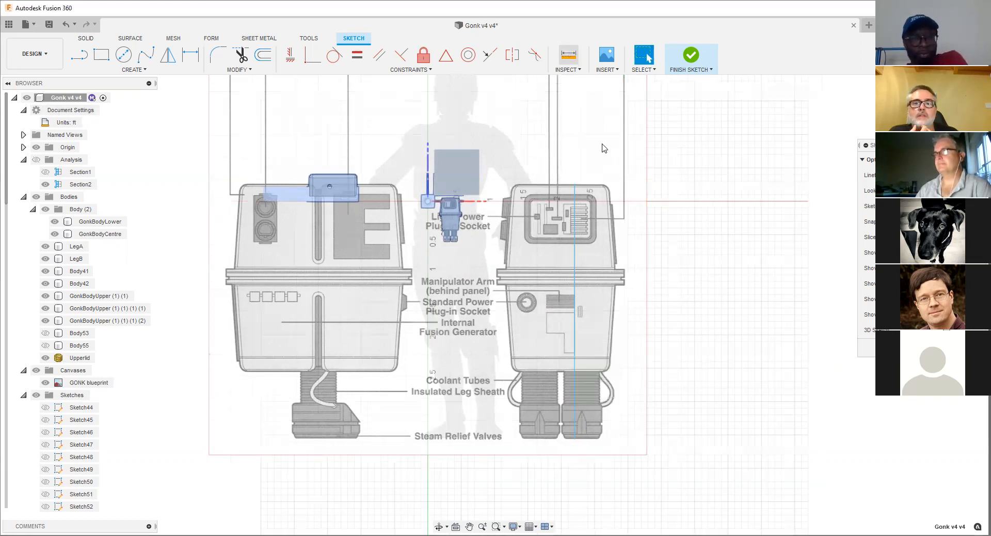
left_click(575, 262)
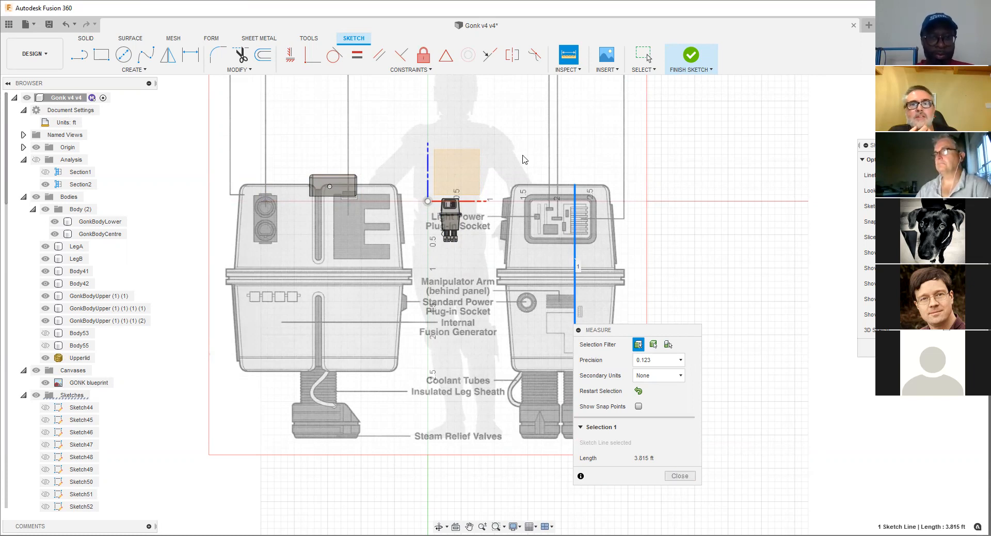
scroll(493, 186, "down", 1)
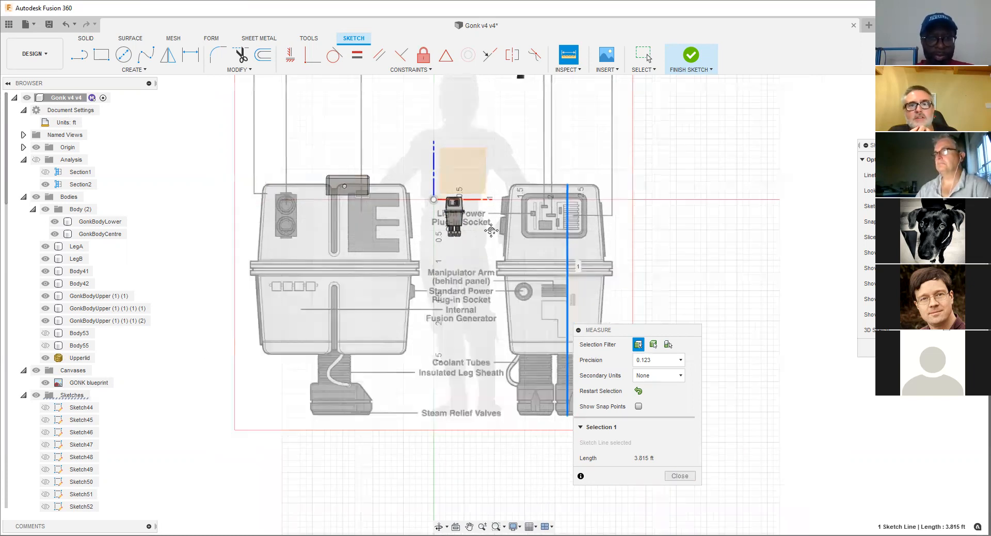
scroll(471, 239, "down", 1)
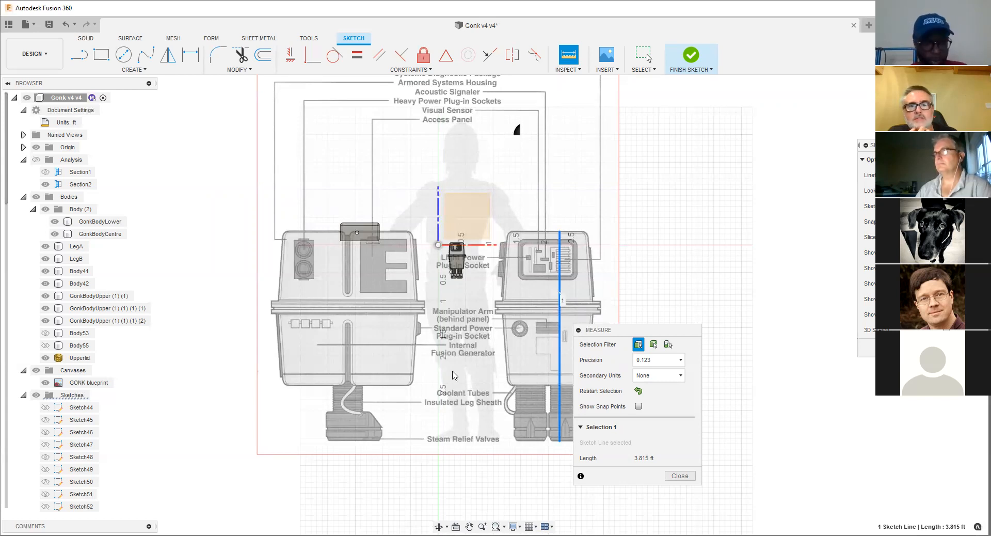
left_click(679, 476)
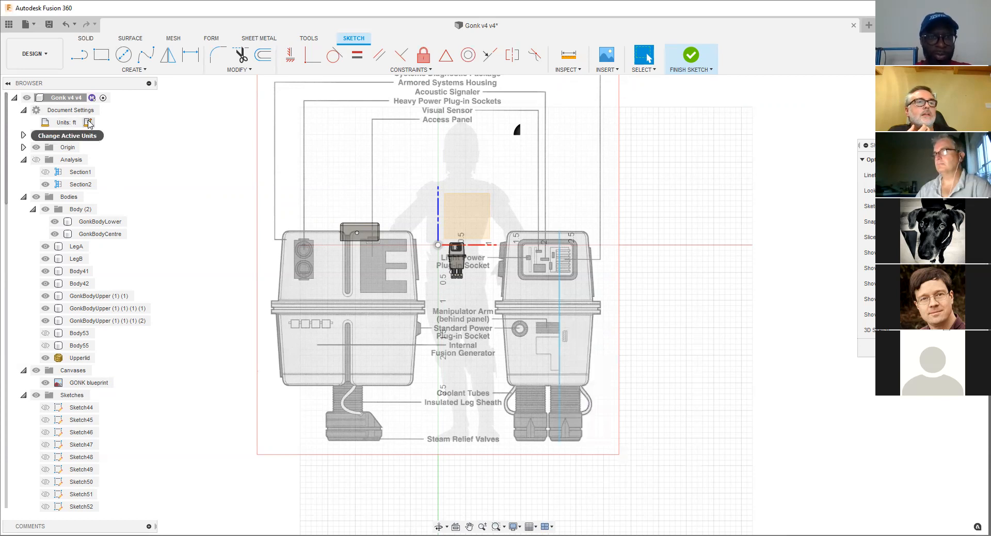
Step: Set the document's active units back to millimetres
left_click(89, 122)
left_click(663, 345)
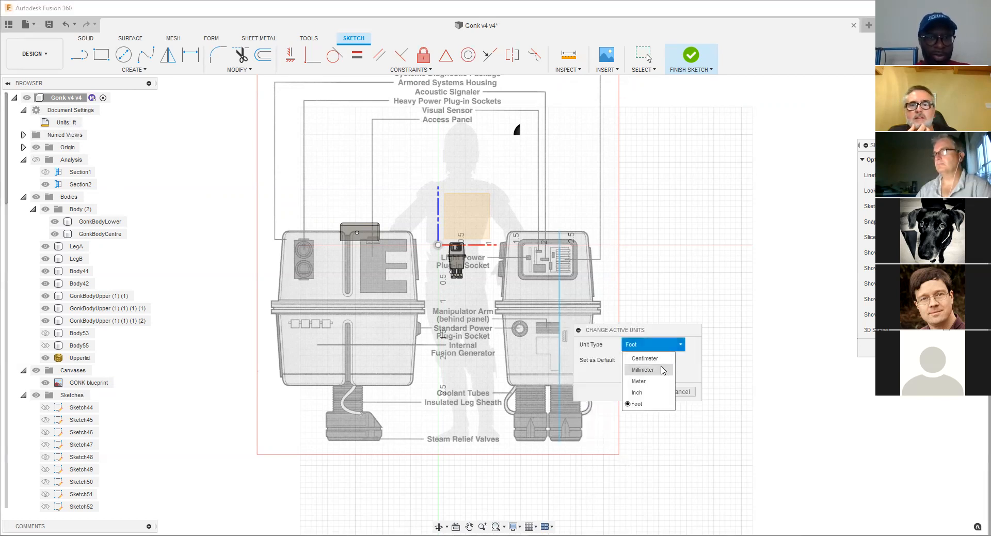
left_click(646, 370)
left_click(651, 394)
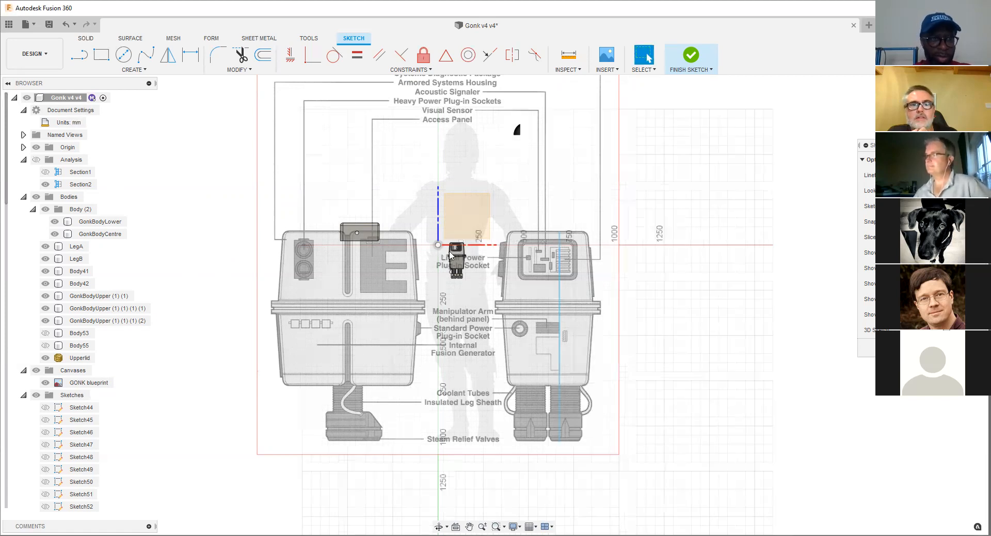
Step: Undo the height-check line, its sketch and the real-life calibration of the GONK blueprint canvas
scroll(456, 276, "up", 3)
scroll(482, 260, "down", 5)
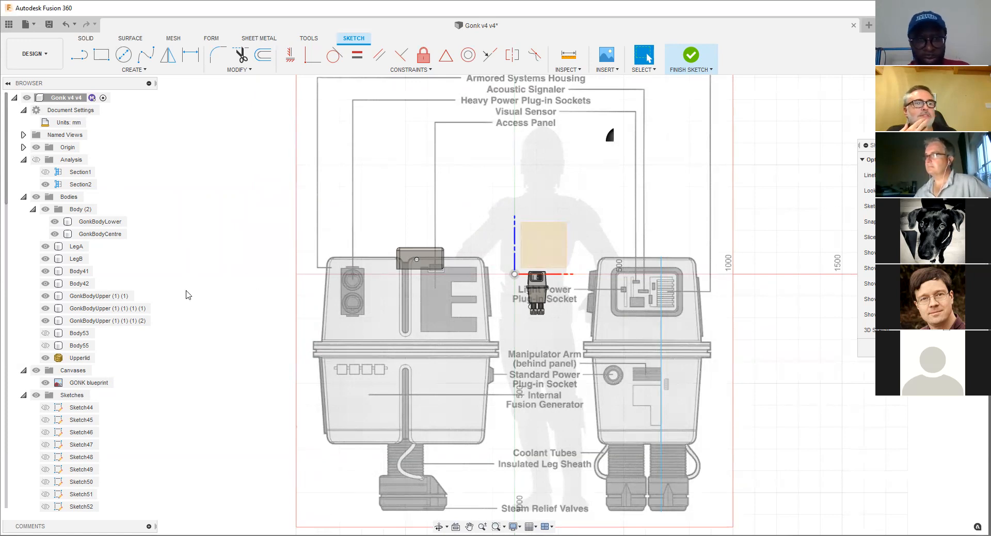
left_click(64, 25)
left_click(64, 25)
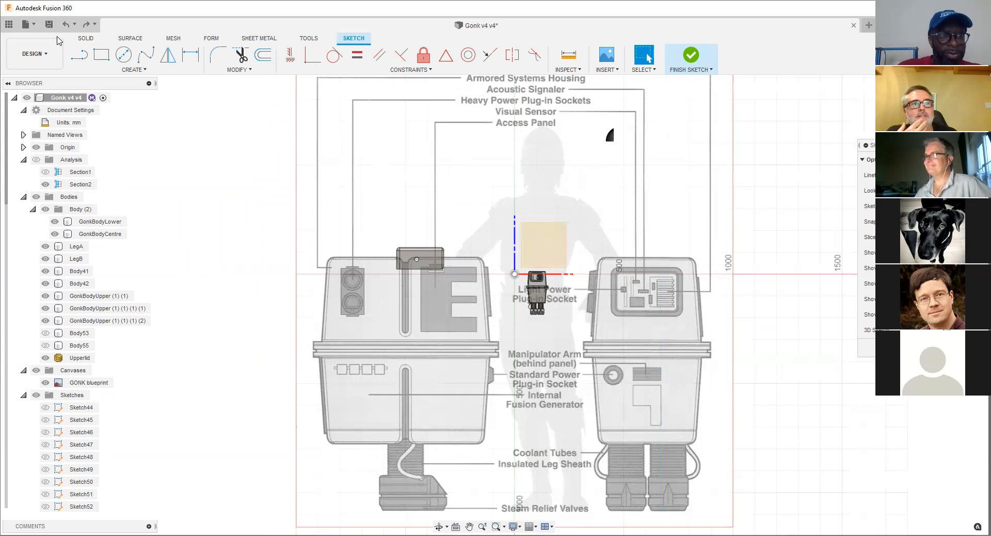
left_click(68, 25)
left_click(66, 24)
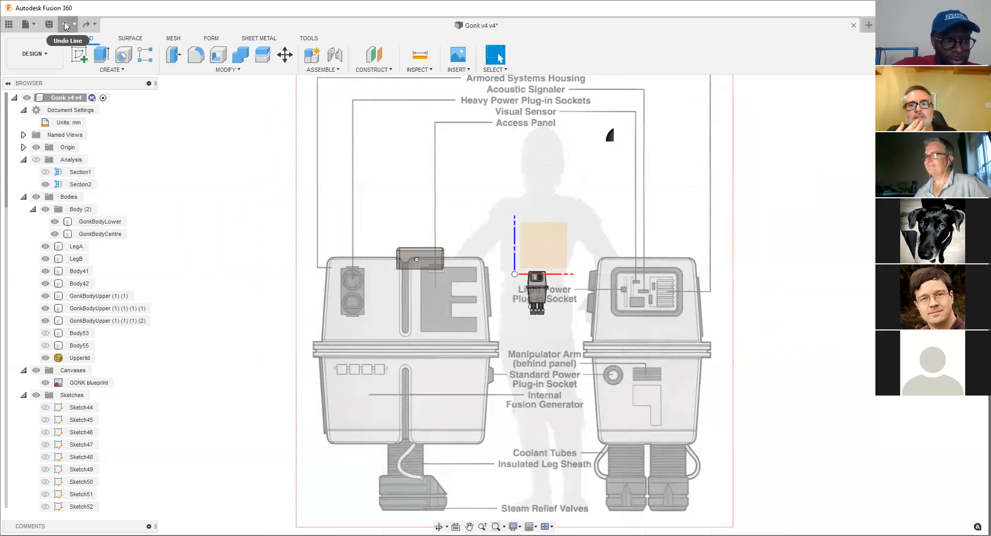
scroll(626, 270, "up", 10)
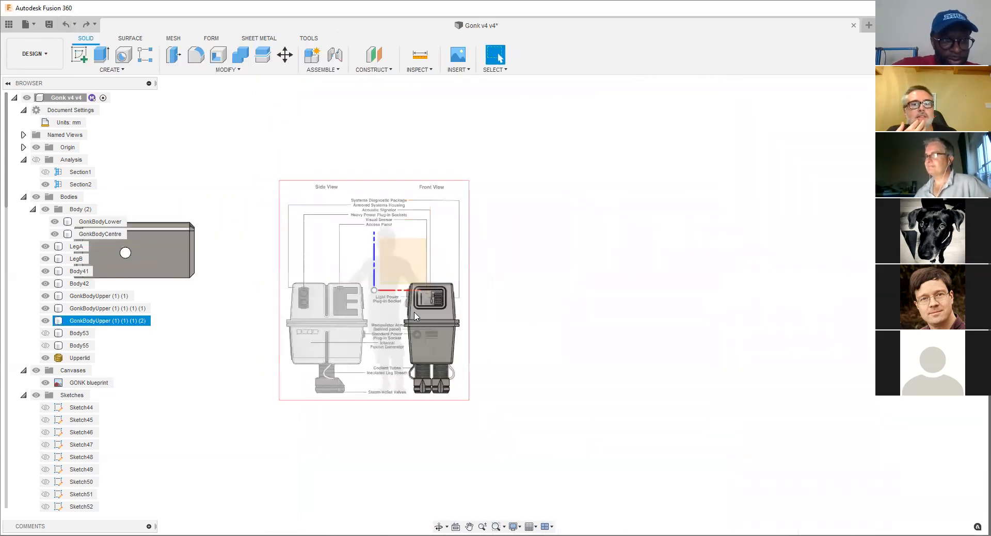
middle_click_drag(354, 344, 499, 316)
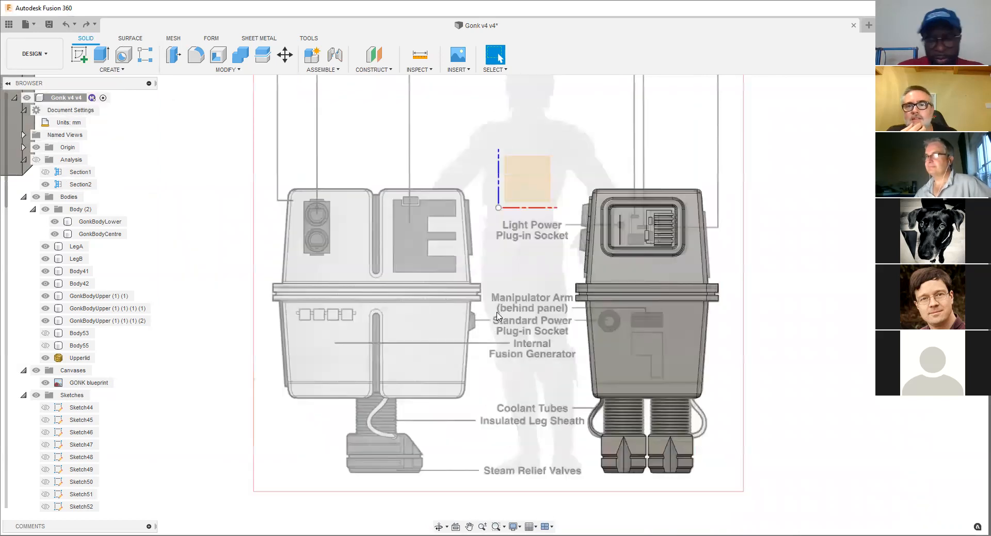